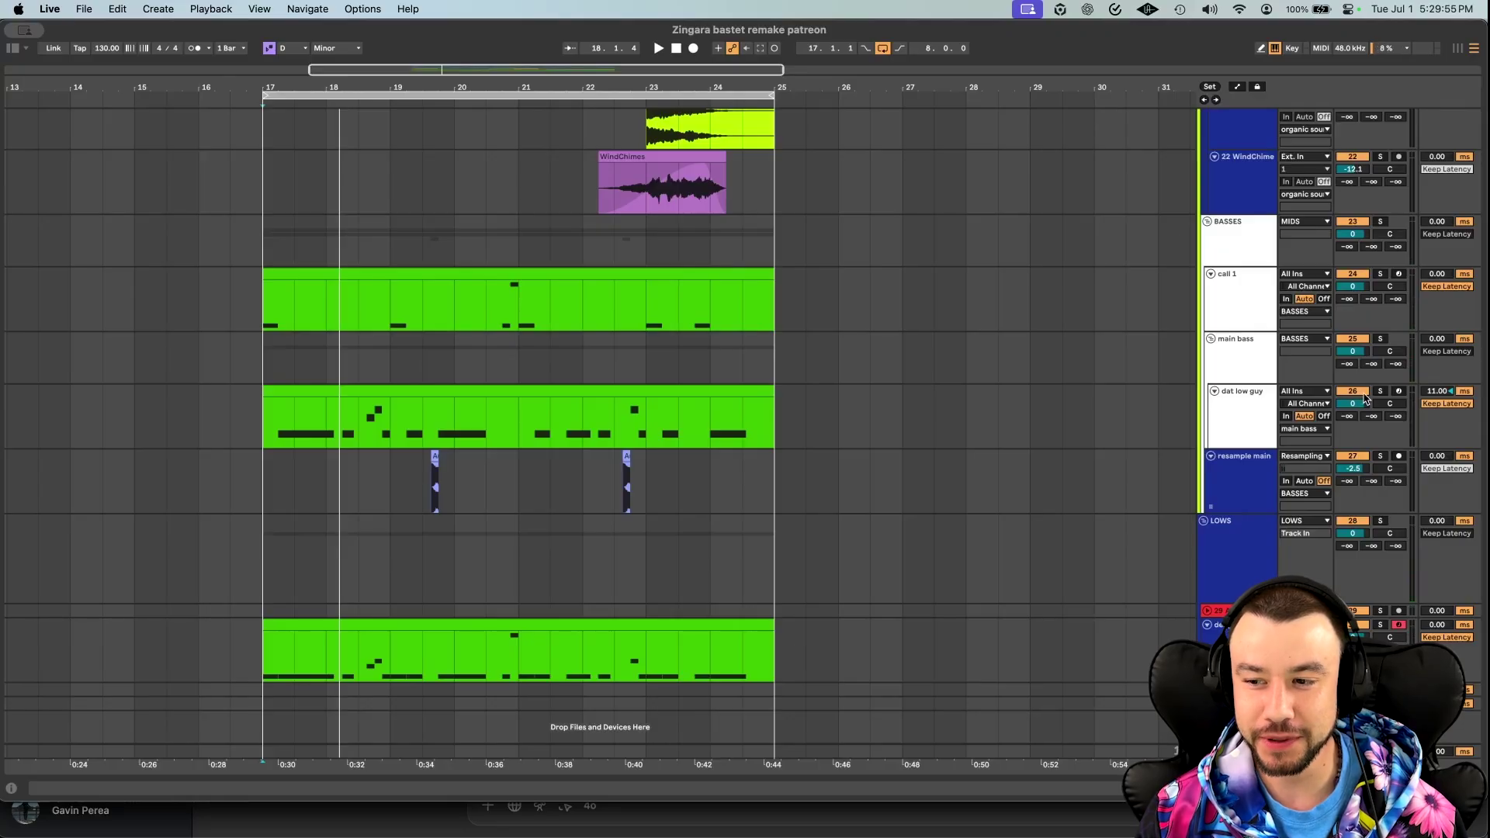
# Solo the dat low guy bass track and play its clip.
pyautogui.click(1379, 392)
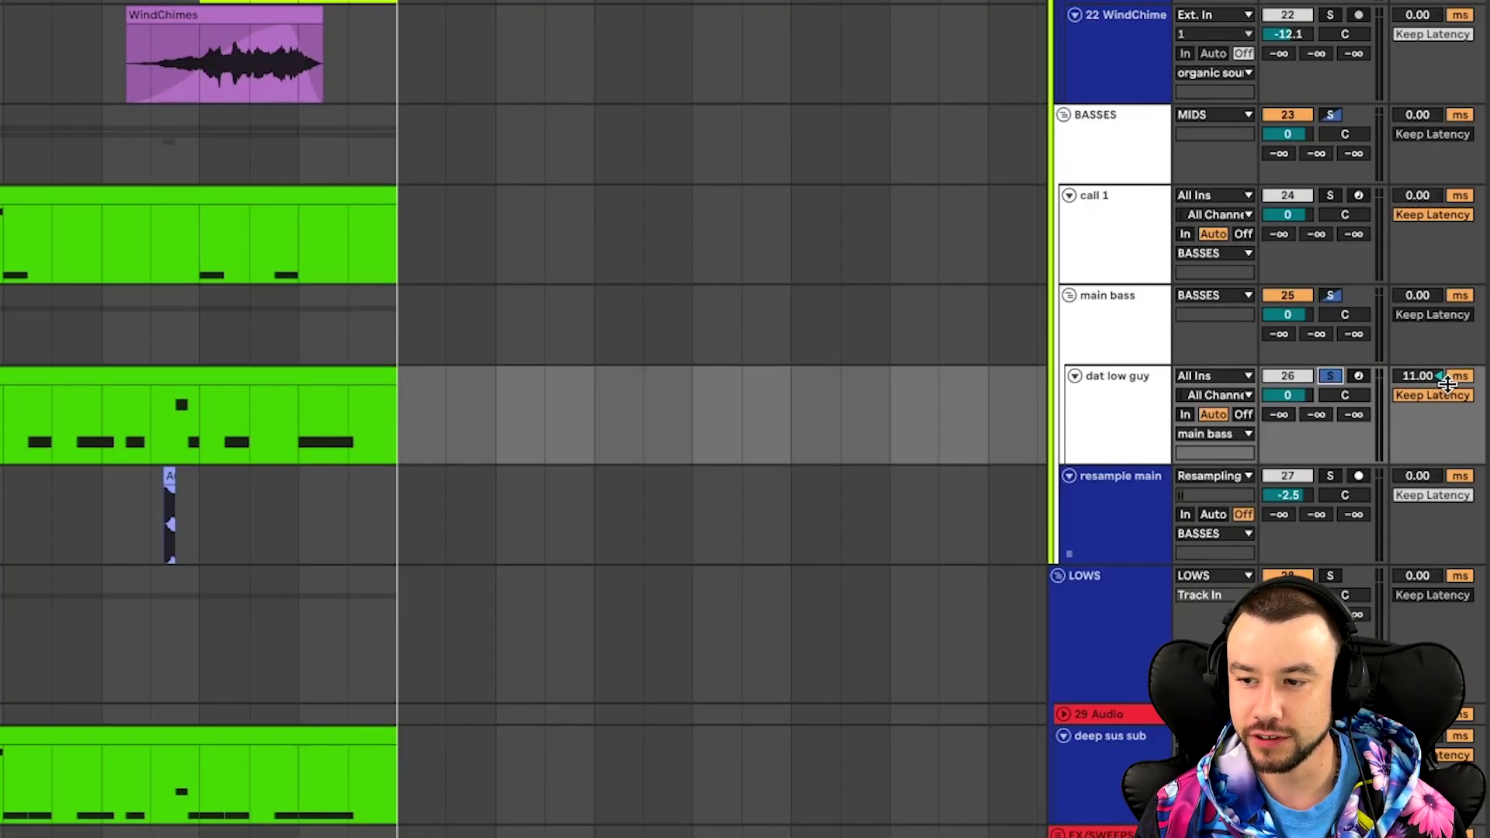
pyautogui.click(326, 392)
pyautogui.press('space')
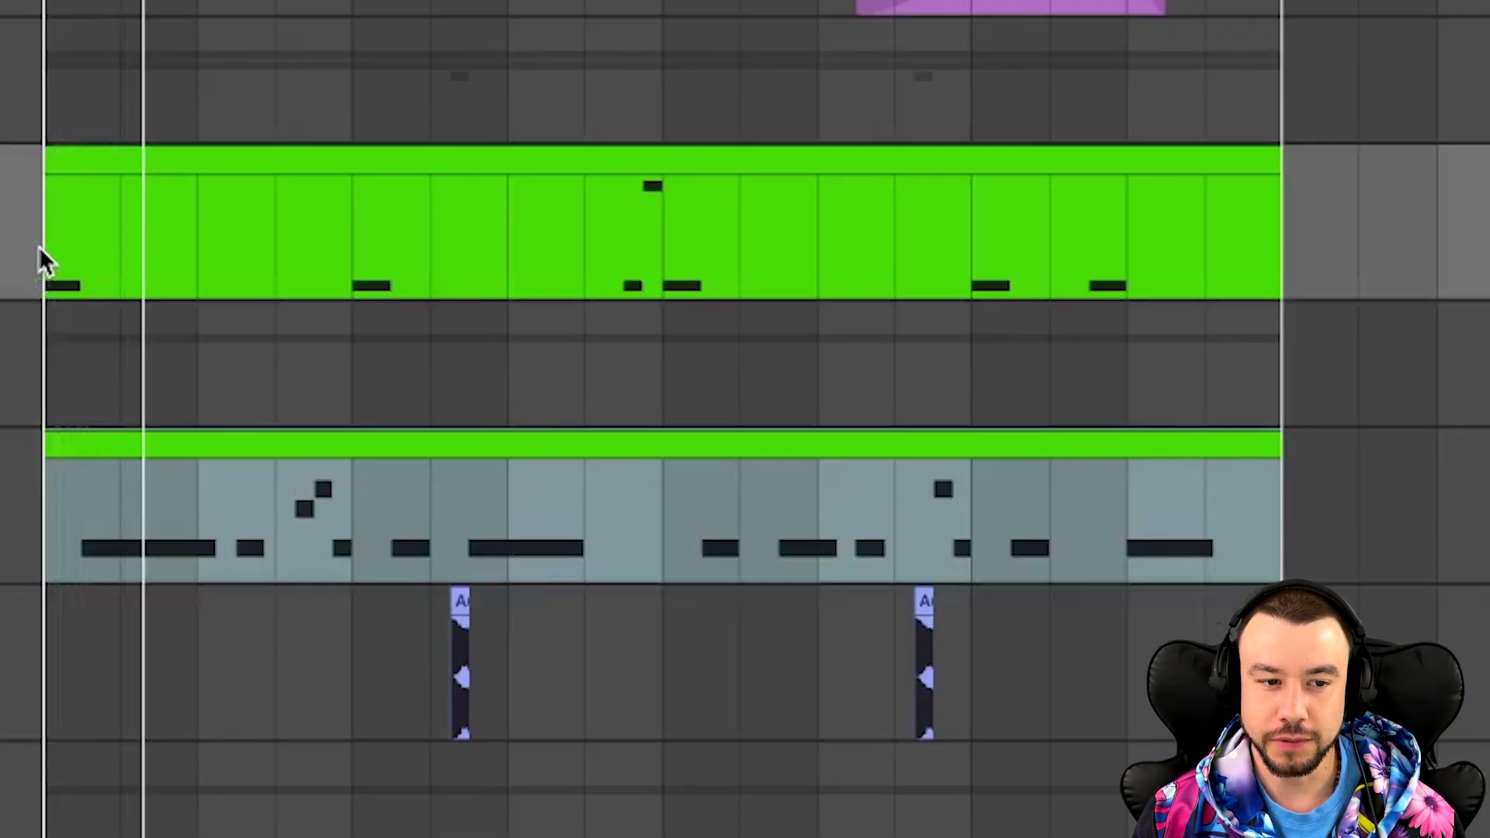
# Solo the call 1 bass track and play its clip from the start of bar 17.
pyautogui.click(39, 248)
pyautogui.press('space')
pyautogui.press('space')
pyautogui.scroll(5, 39, 249)
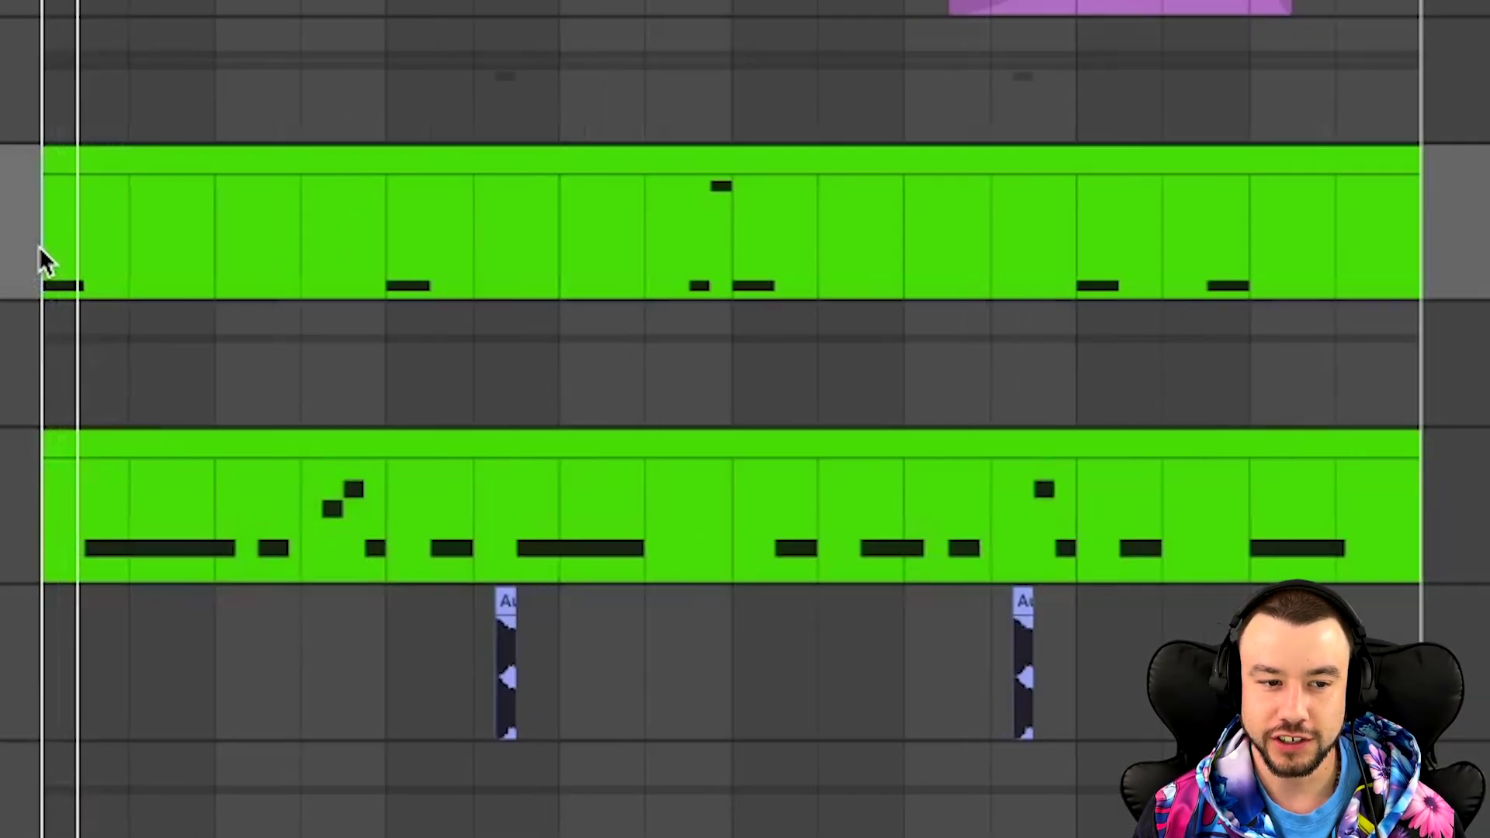
pyautogui.press('space')
pyautogui.press('space')
pyautogui.scroll(-3, 133, 335)
pyautogui.press('space')
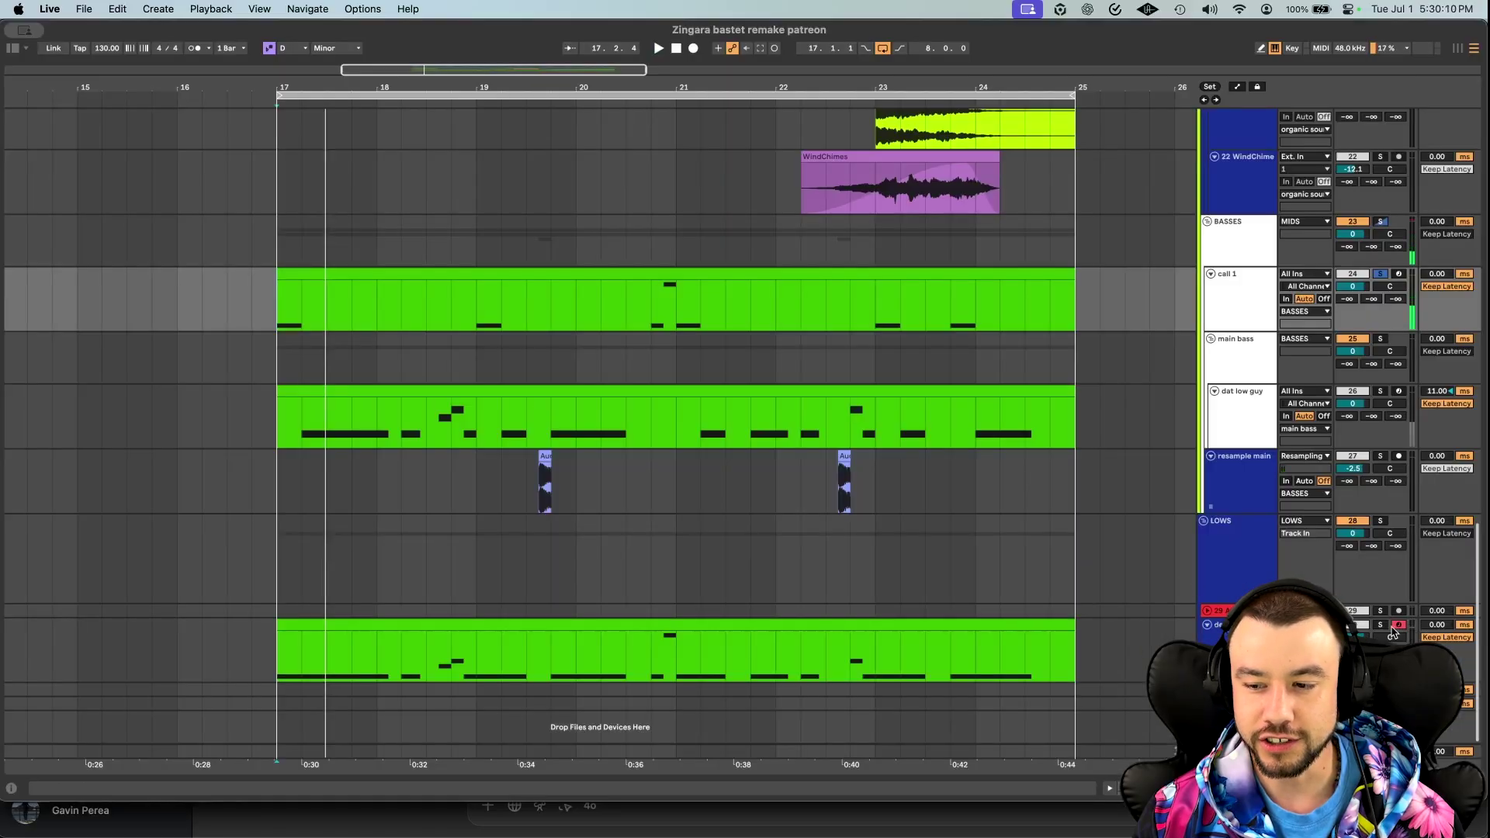
# Solo the deep sus sub track in the LOWS group and play it.
pyautogui.click(1383, 625)
pyautogui.press('space')
# Solo the organic sounds group and play the WindChimes and KSHMR vocal shot clips from the start of the chimes.
pyautogui.scroll(6, 1130, 604)
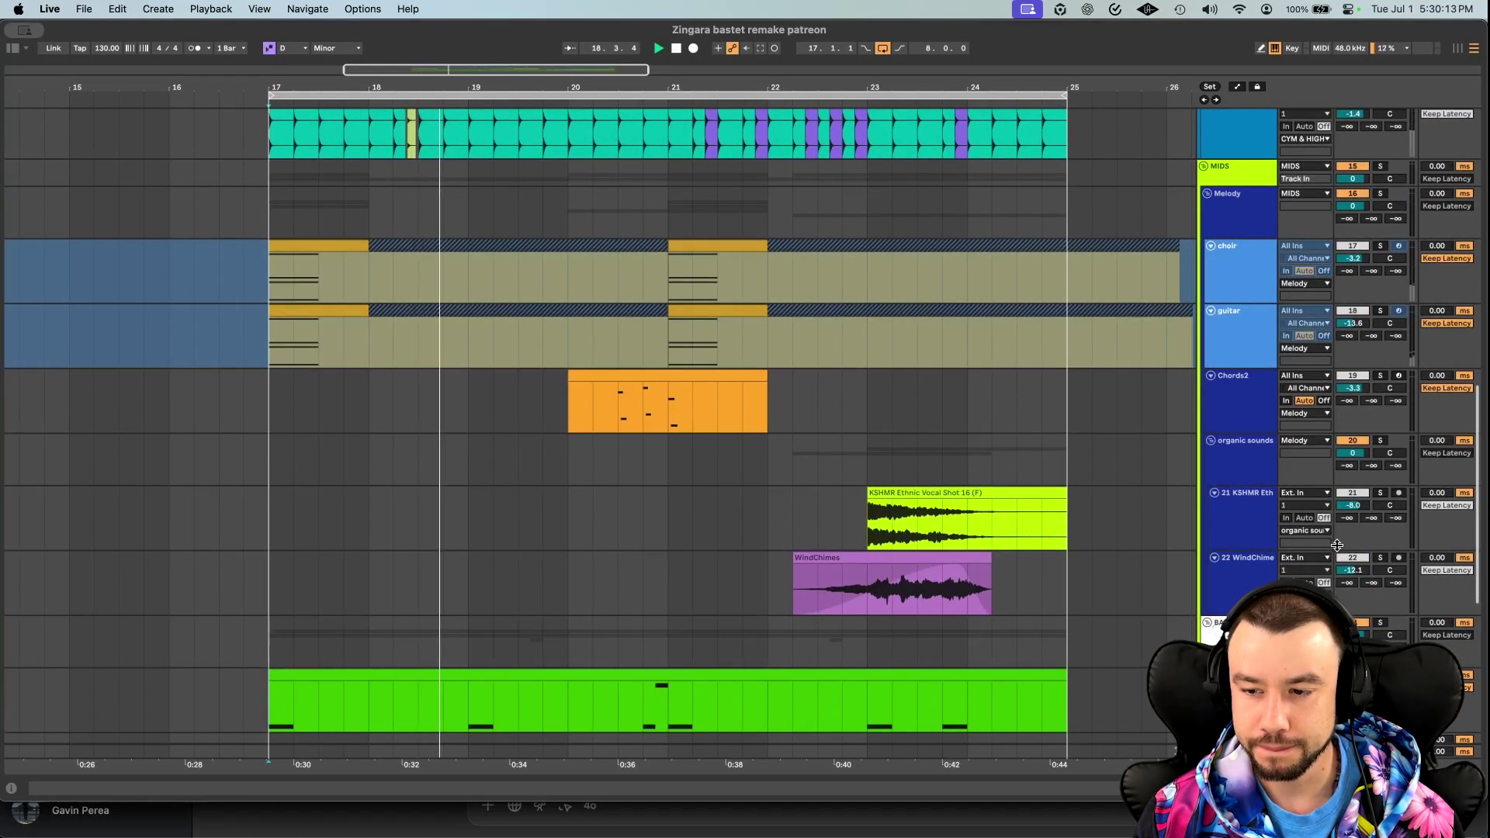
pyautogui.click(1381, 558)
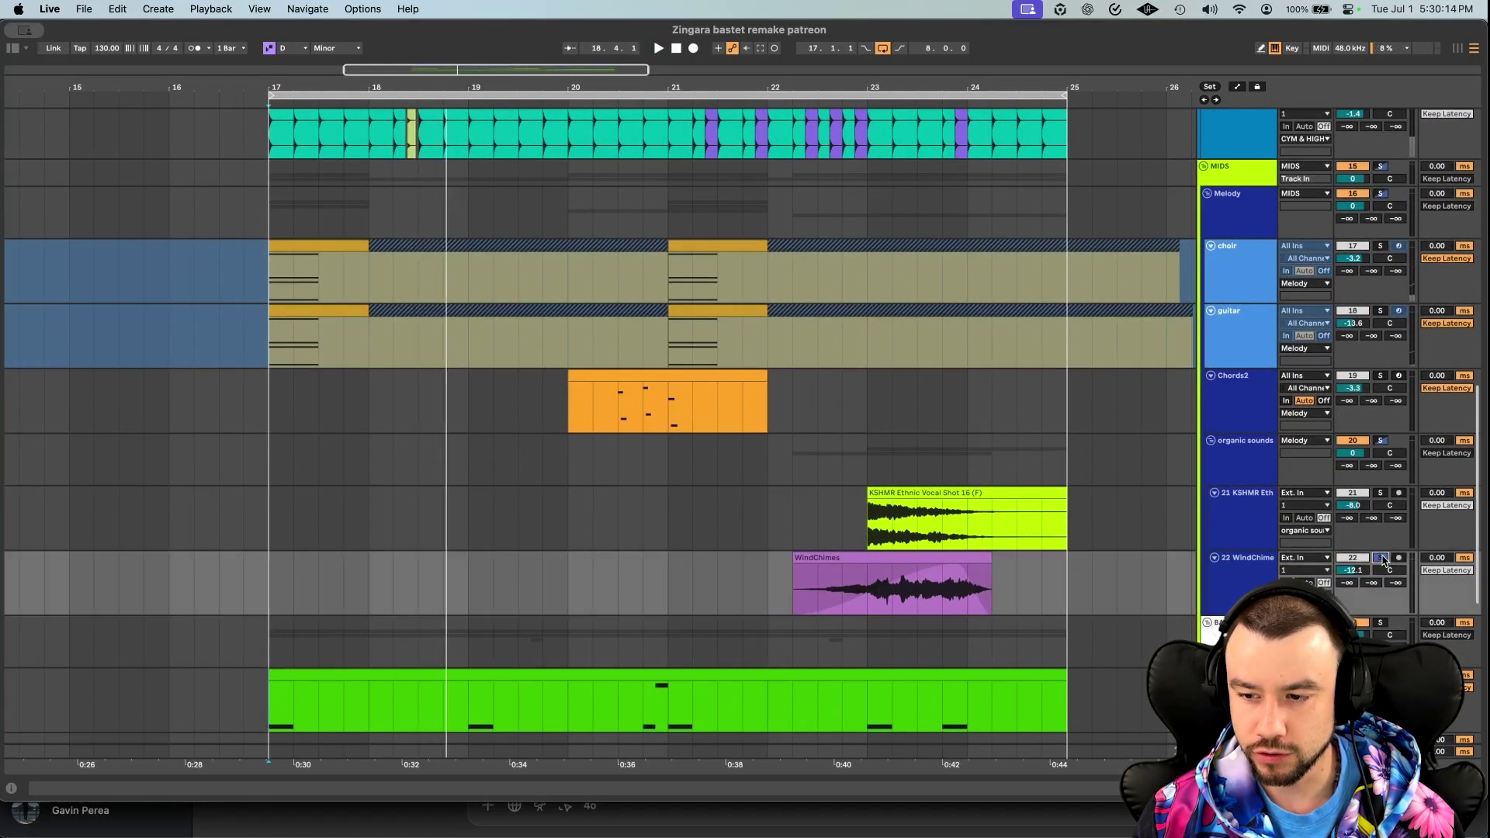
pyautogui.click(1382, 441)
pyautogui.click(790, 518)
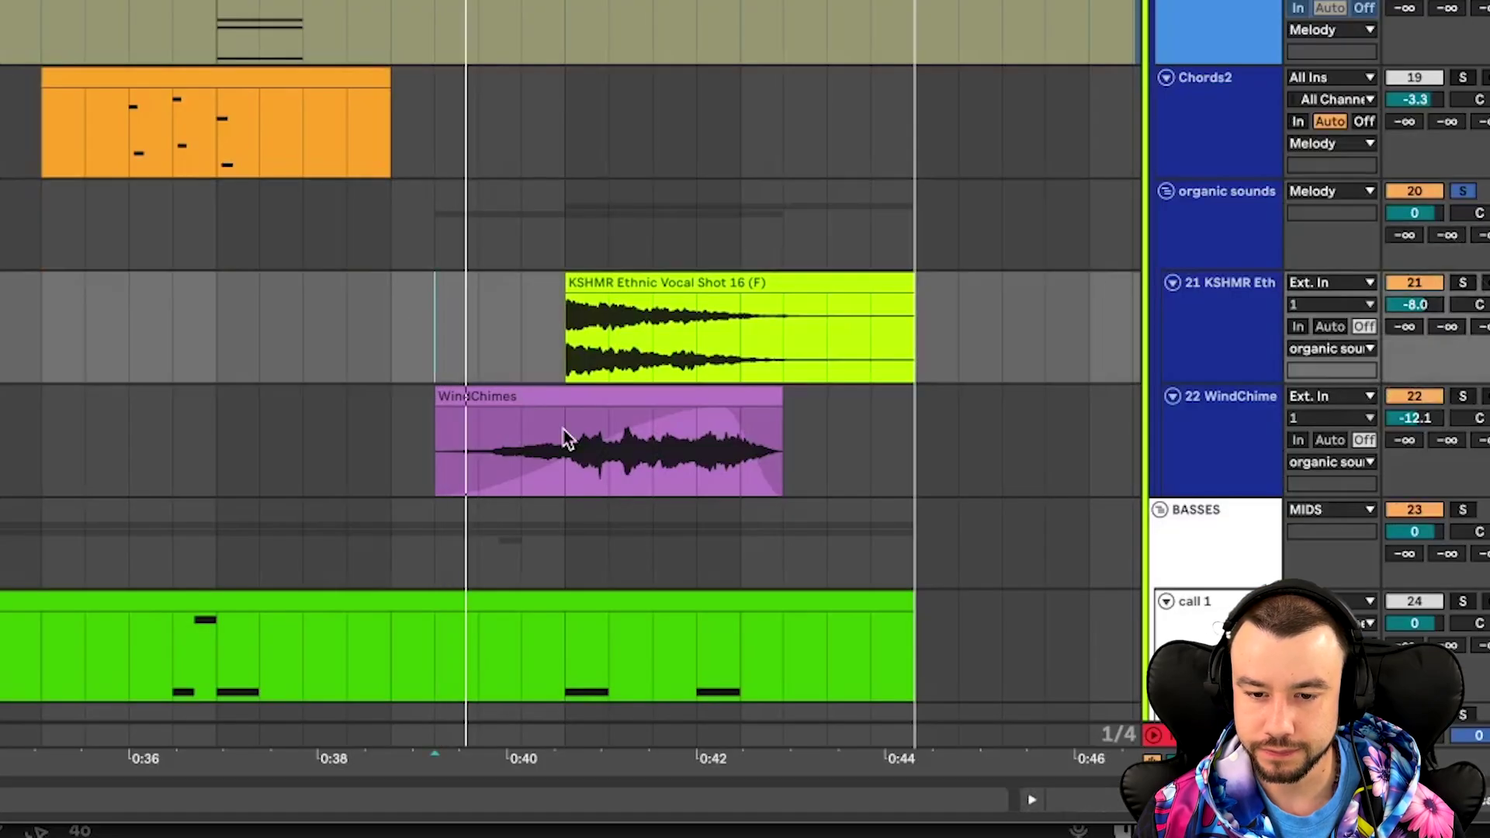
pyautogui.scroll(-2, 572, 442)
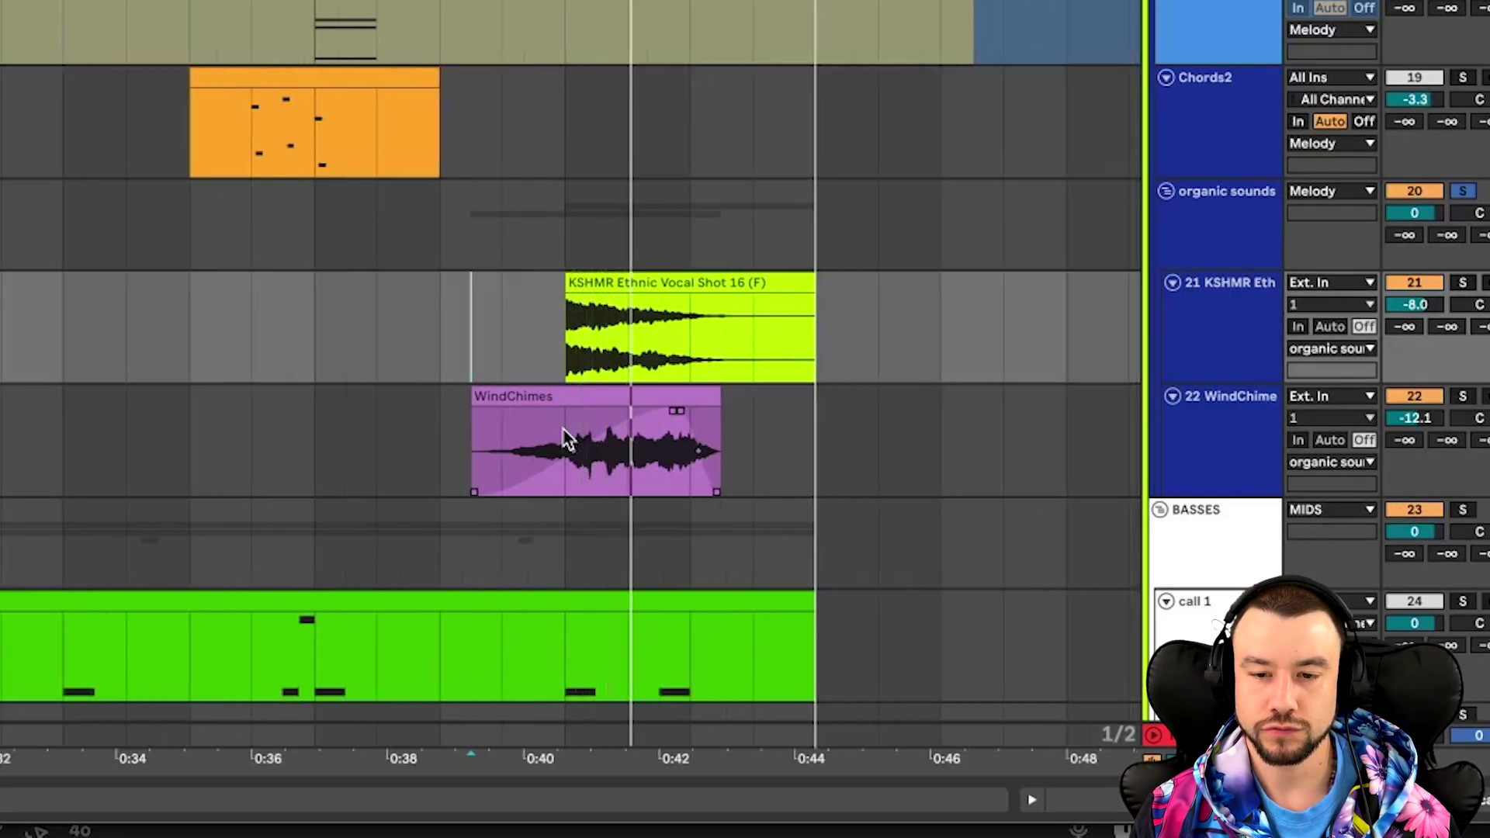
pyautogui.press('space')
# Solo the Chords2 track and play its clip from position 20.3.1.
pyautogui.click(226, 140)
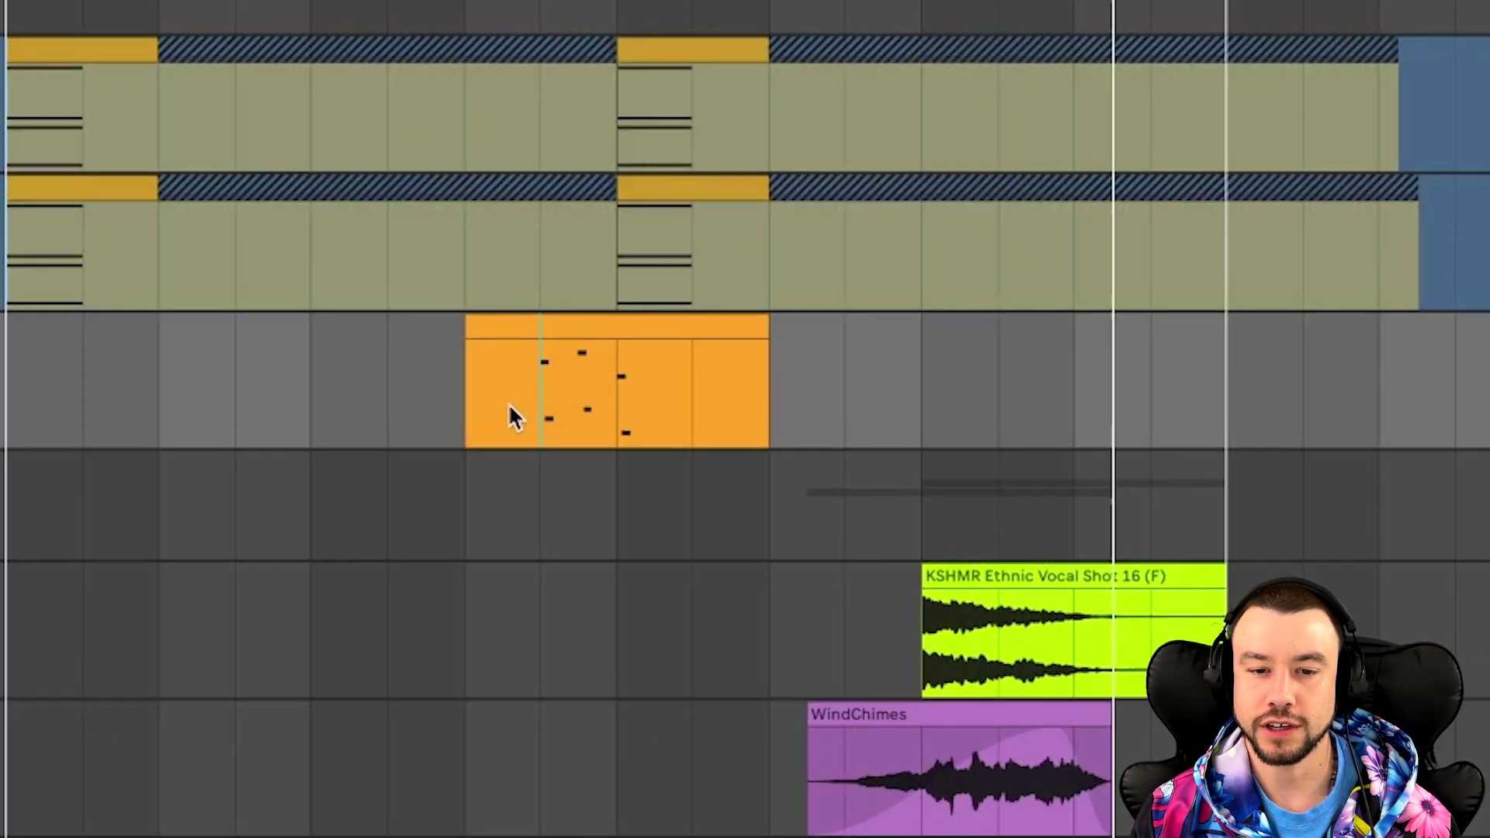
pyautogui.press('space')
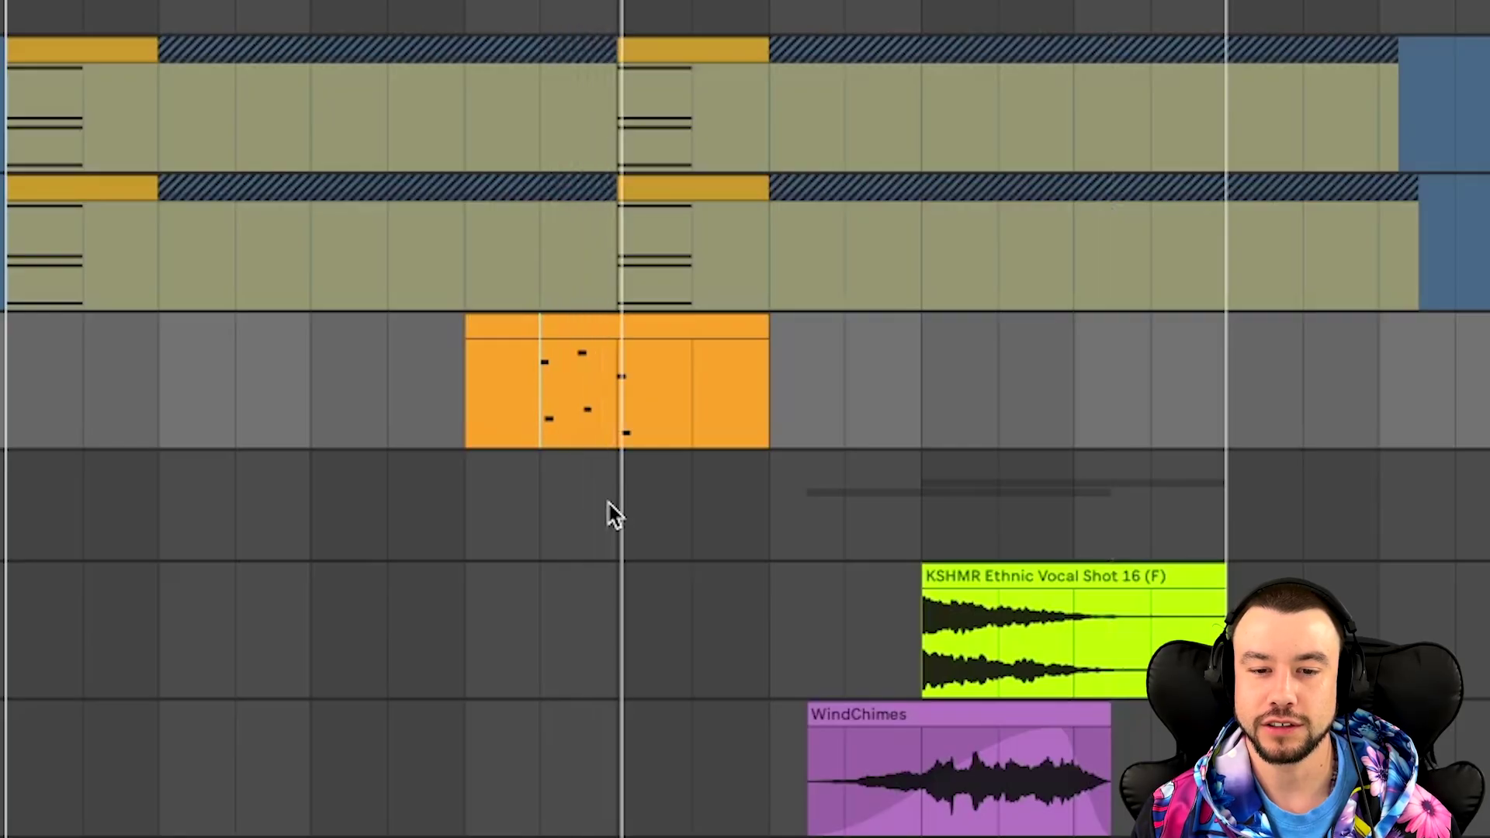
pyautogui.scroll(-3, 495, 460)
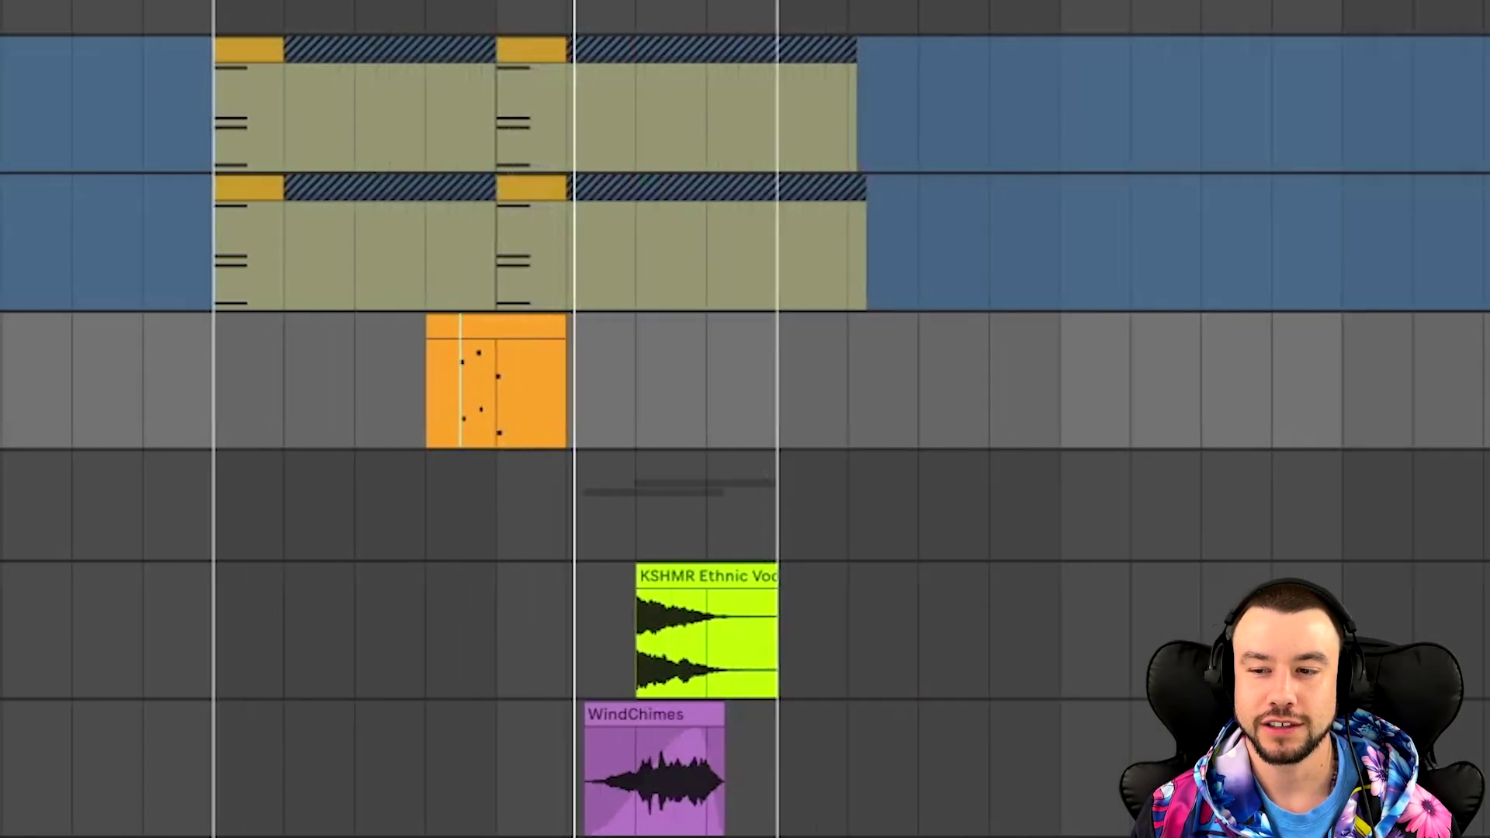
pyautogui.press('space')
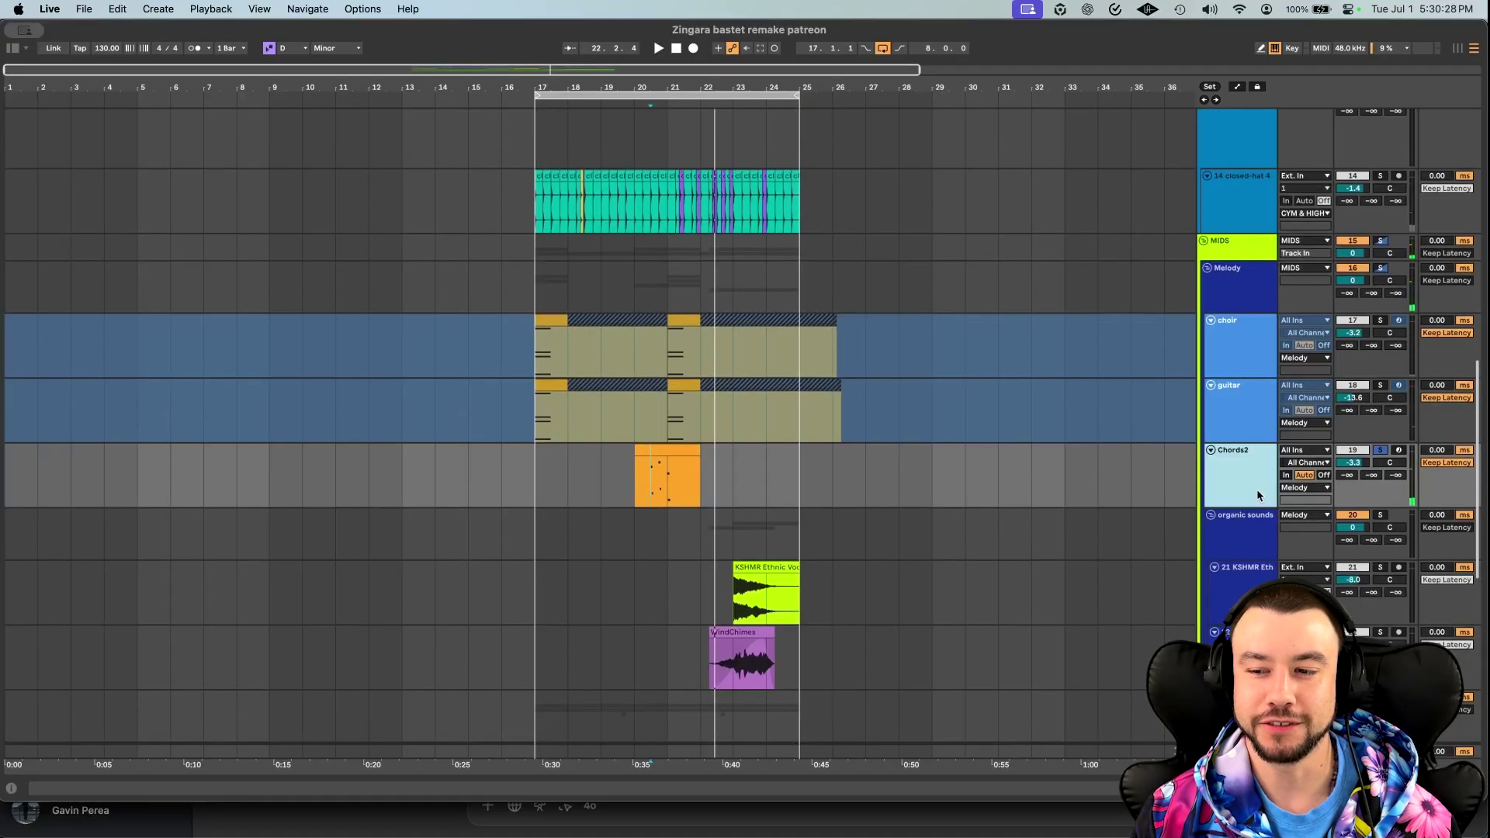
# Solo the Melody group and play the choir and guitar clips from bar 17.
pyautogui.click(1380, 319)
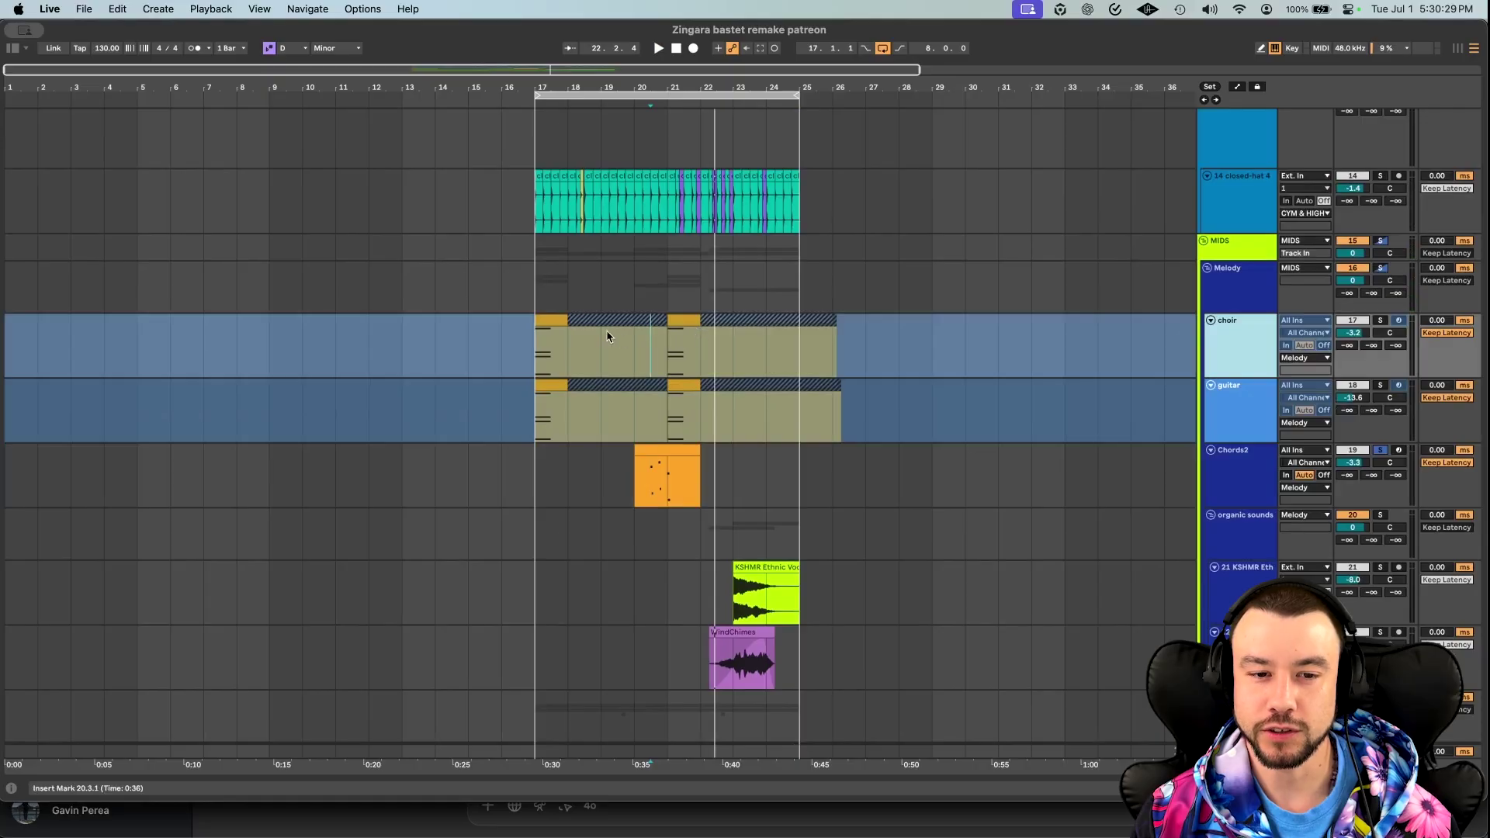
pyautogui.click(544, 319)
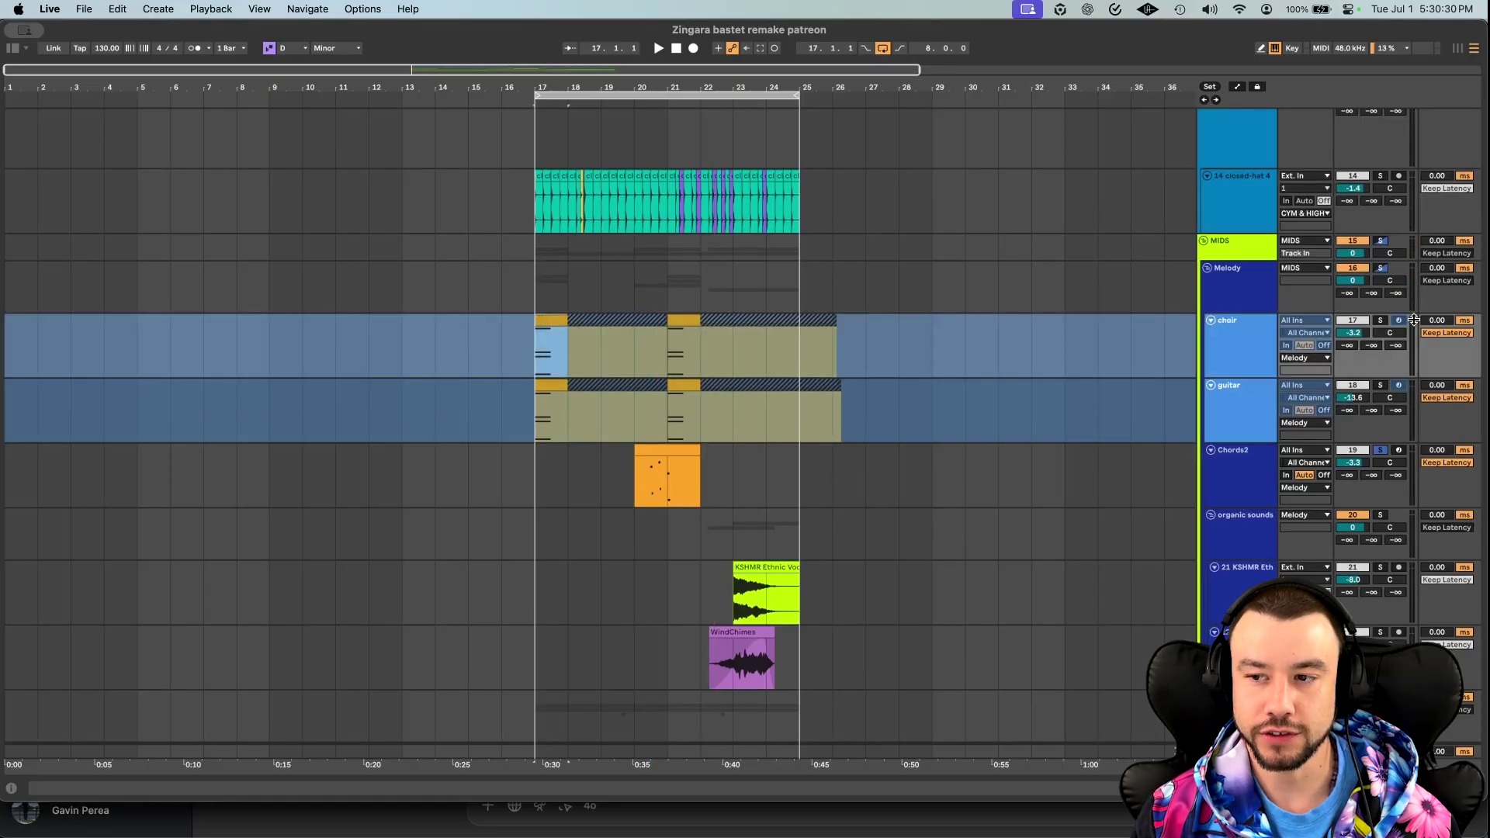
pyautogui.click(867, 294)
pyautogui.press('space')
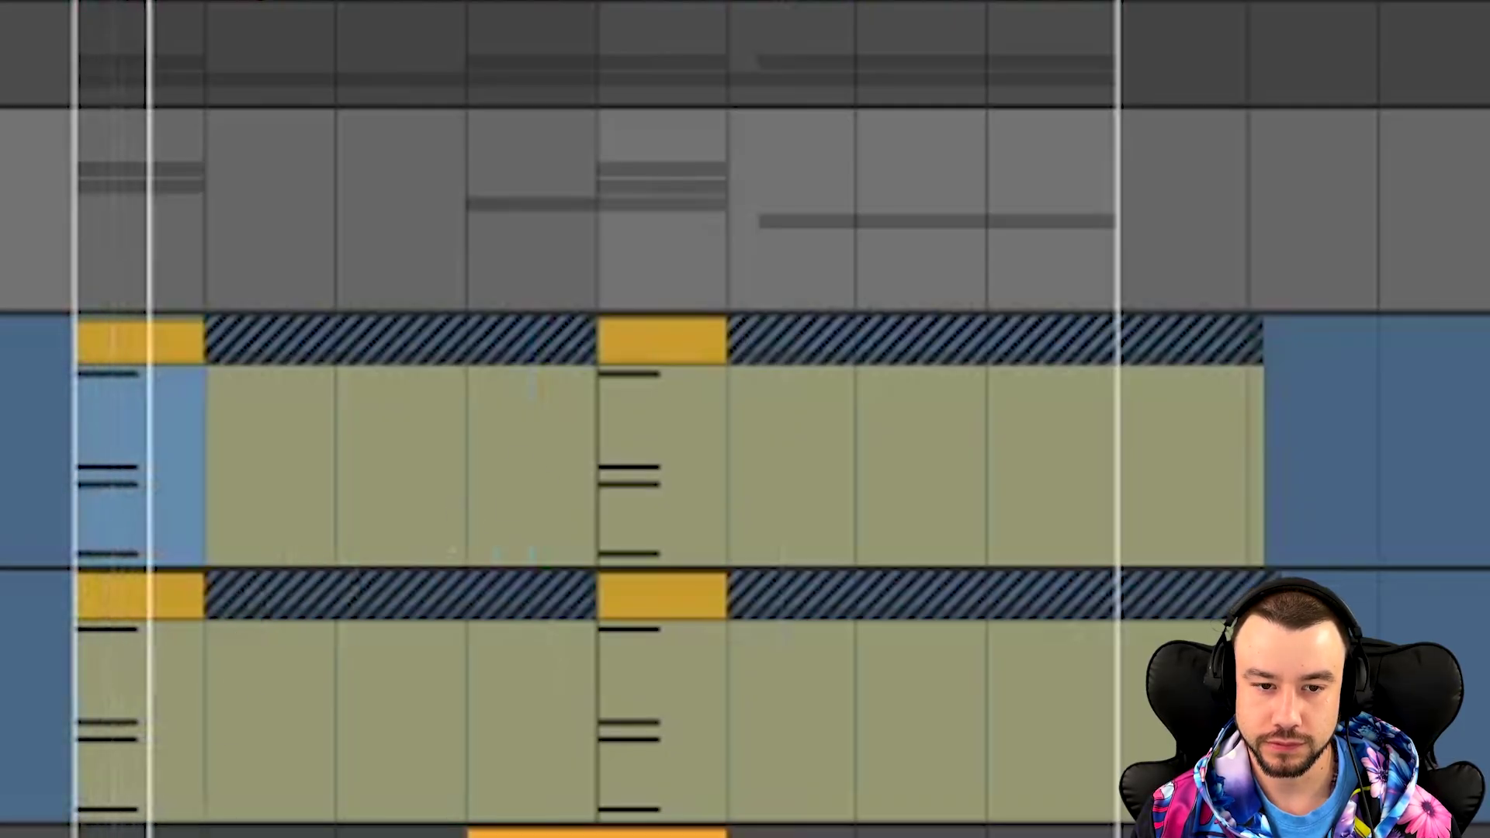
pyautogui.scroll(3, 213, 777)
# Solo the DRUMS group and place the playback start at 17.1.1.
pyautogui.scroll(8, 559, 456)
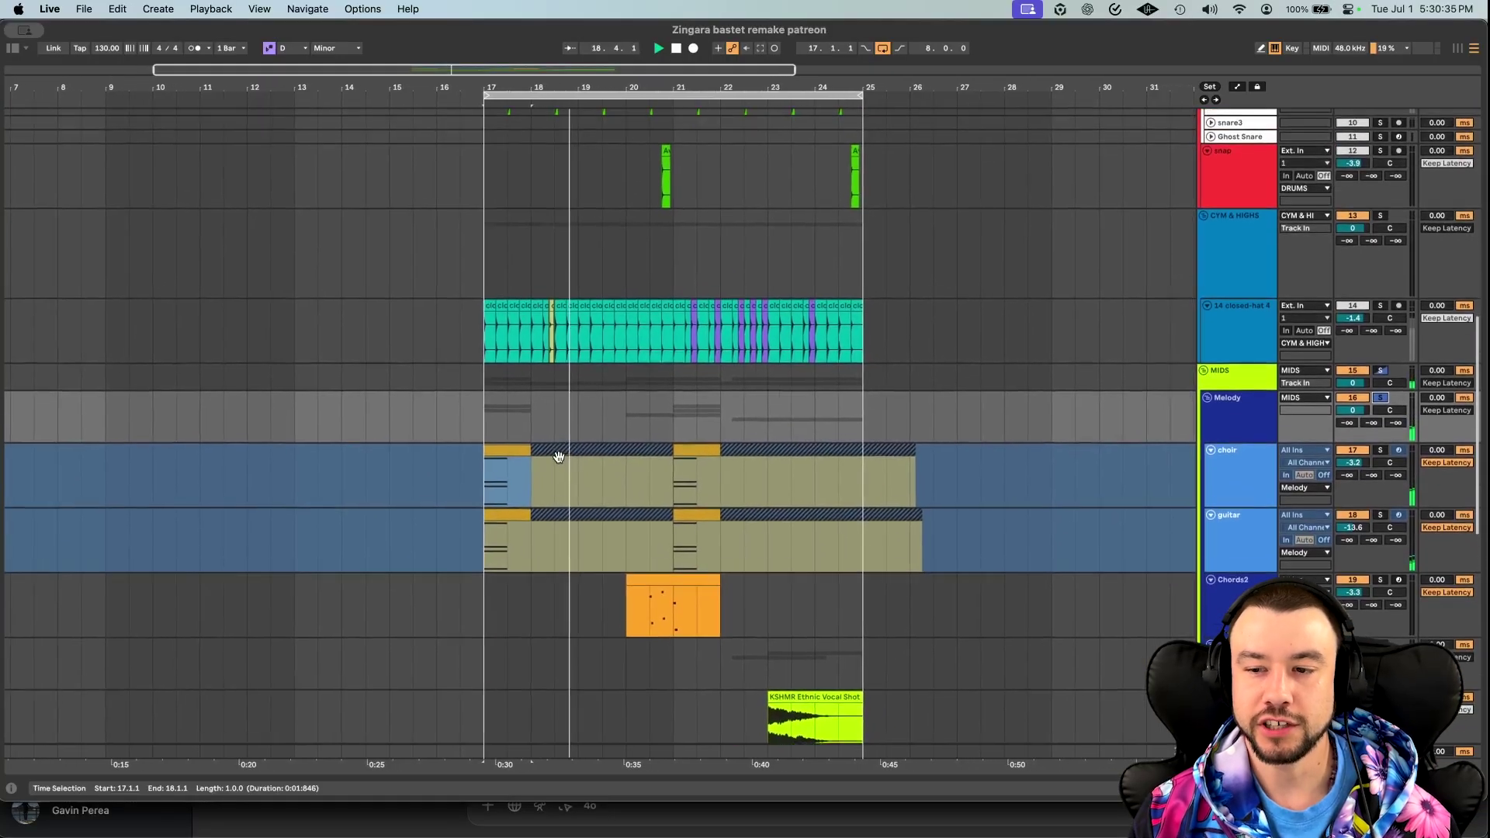
pyautogui.scroll(10, 559, 462)
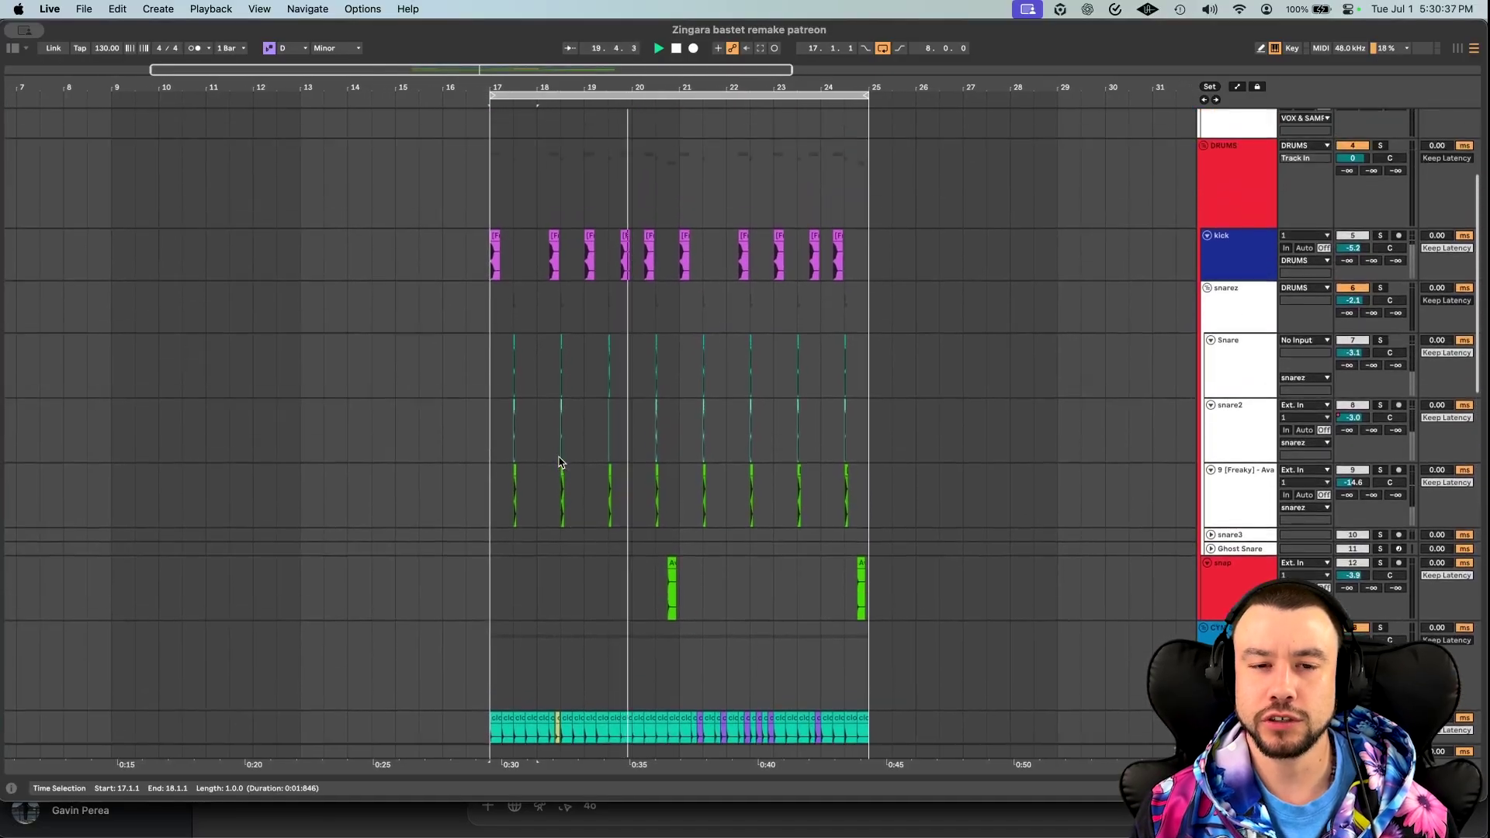
pyautogui.click(1380, 242)
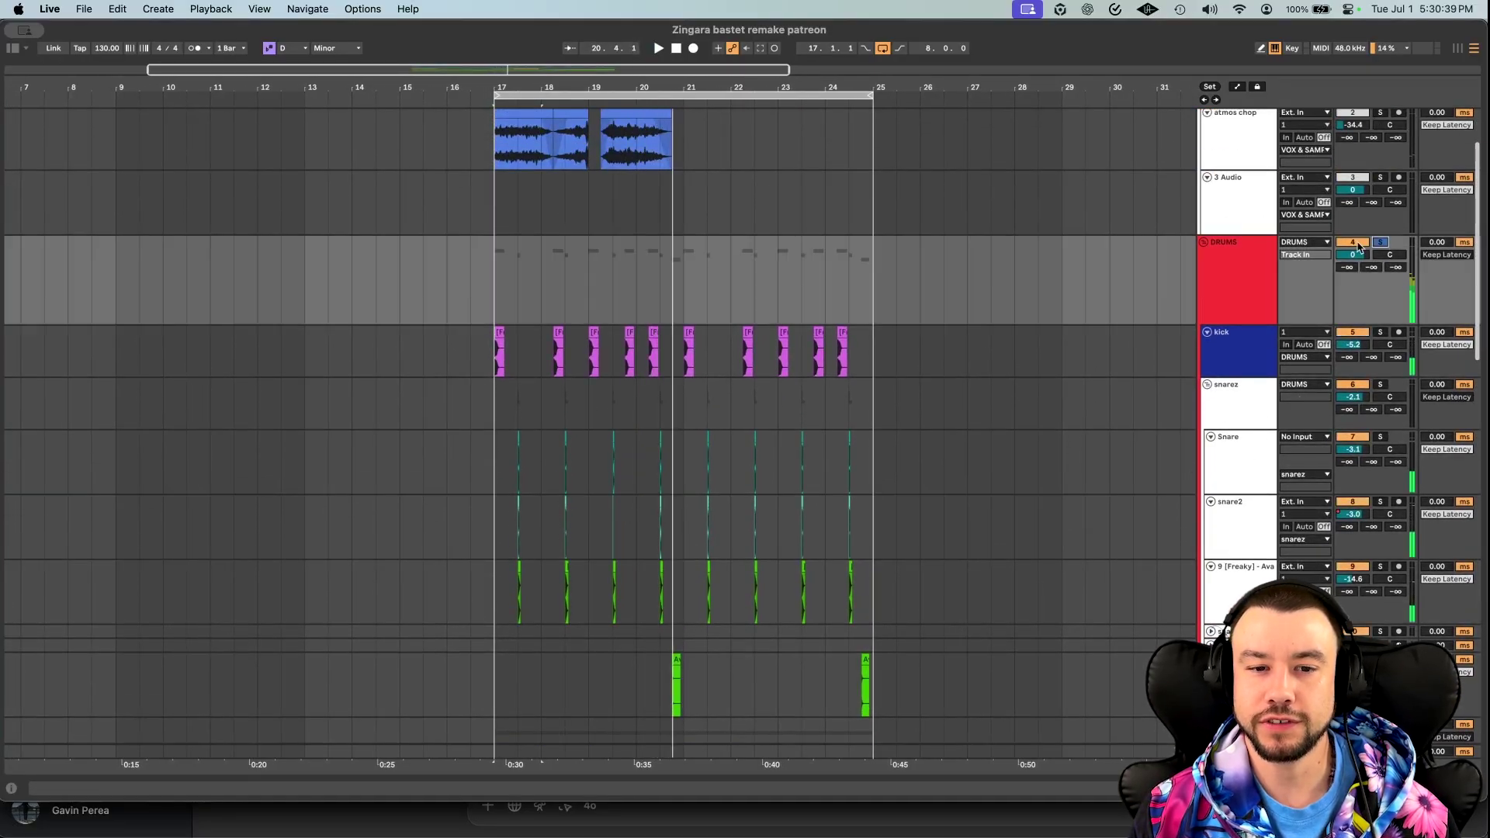
pyautogui.scroll(3, 584, 306)
pyautogui.scroll(-3, 506, 330)
pyautogui.click(500, 363)
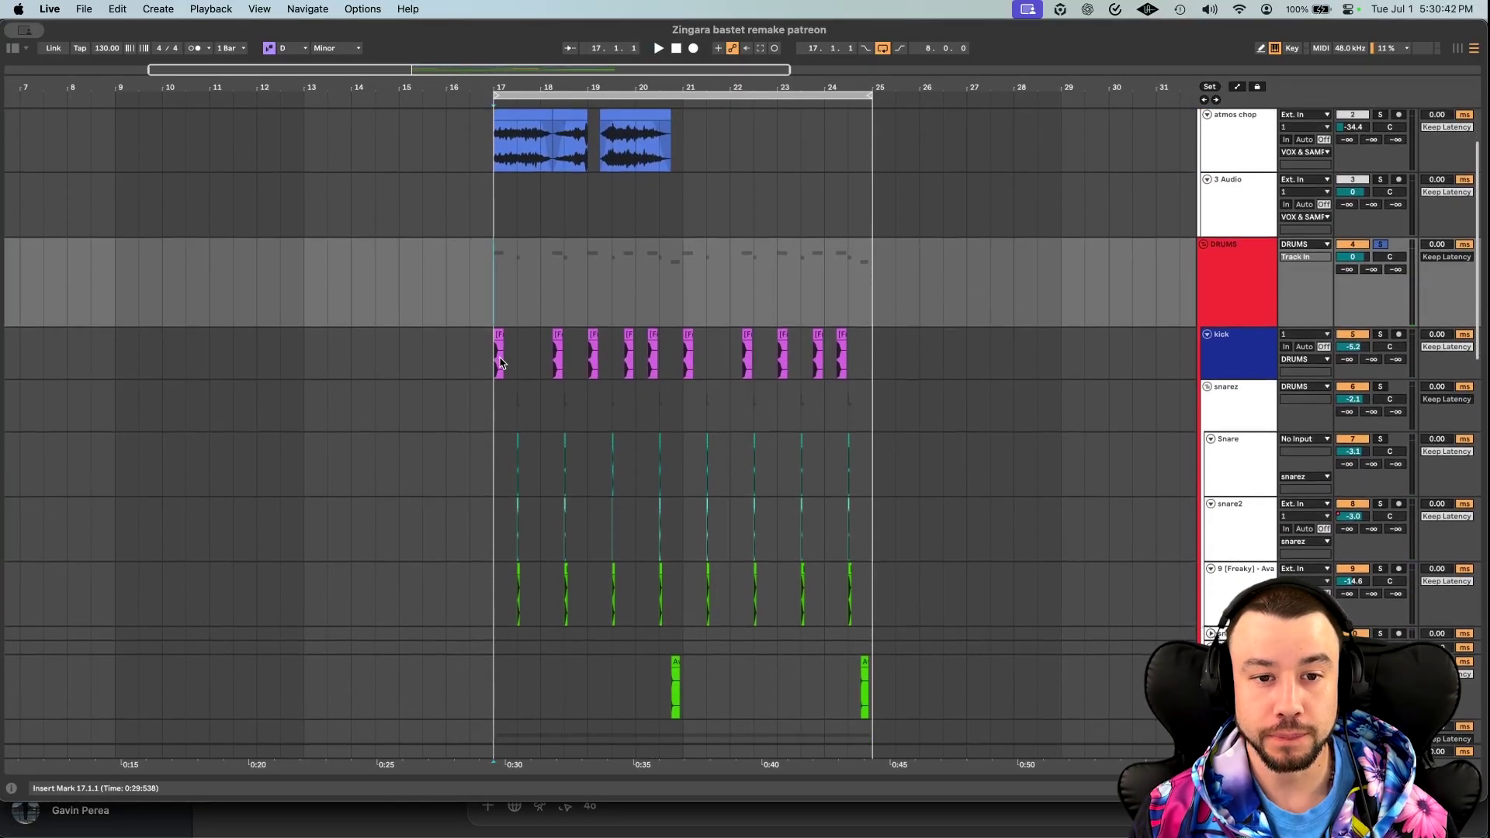
# Set the playback start at the first kick clip and solo the kick track together with the snarez group.
pyautogui.scroll(3, 519, 281)
pyautogui.scroll(-5, 497, 271)
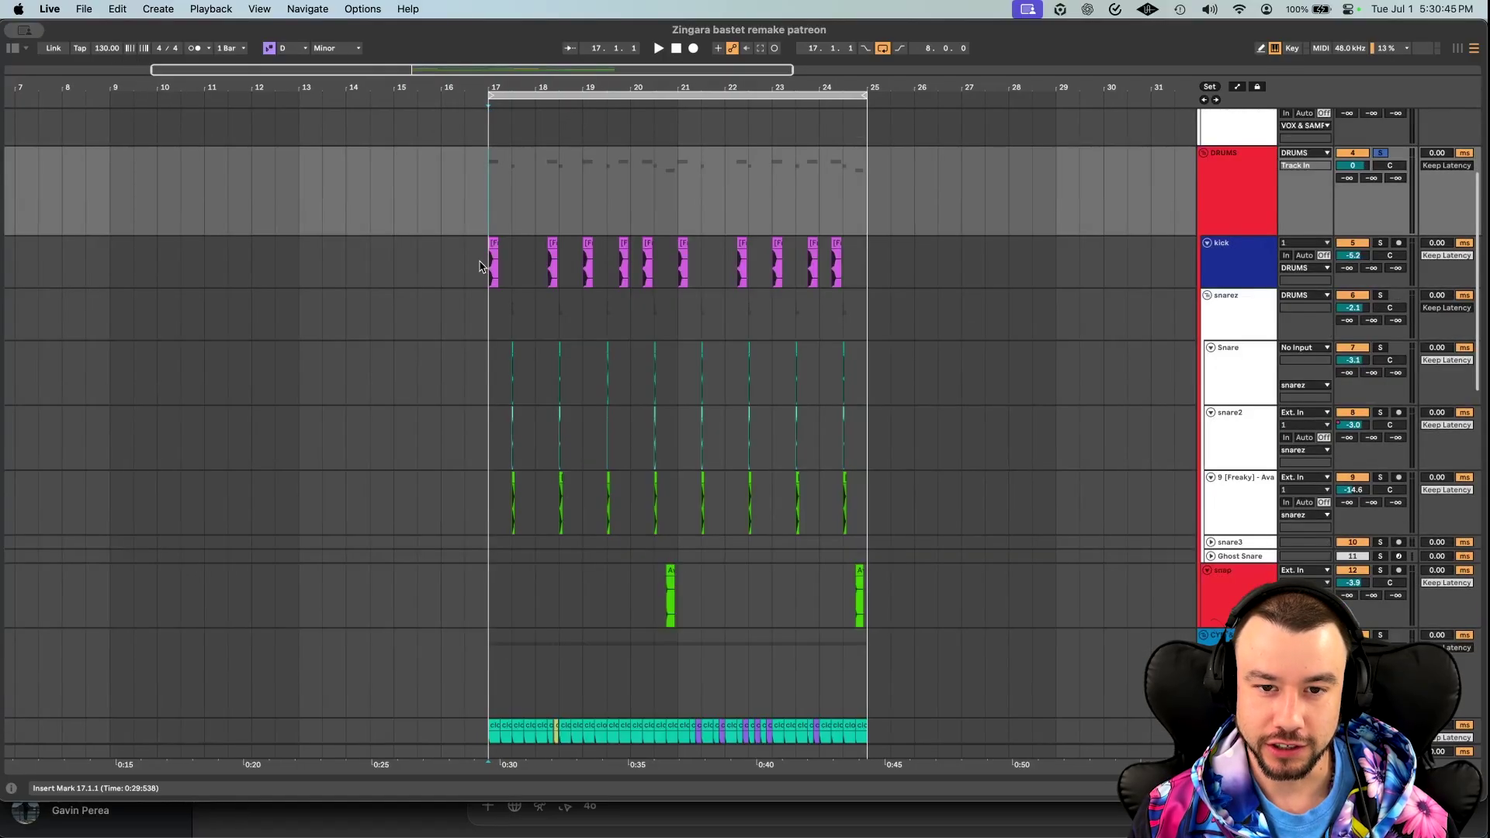
pyautogui.click(492, 268)
pyautogui.scroll(4, 492, 268)
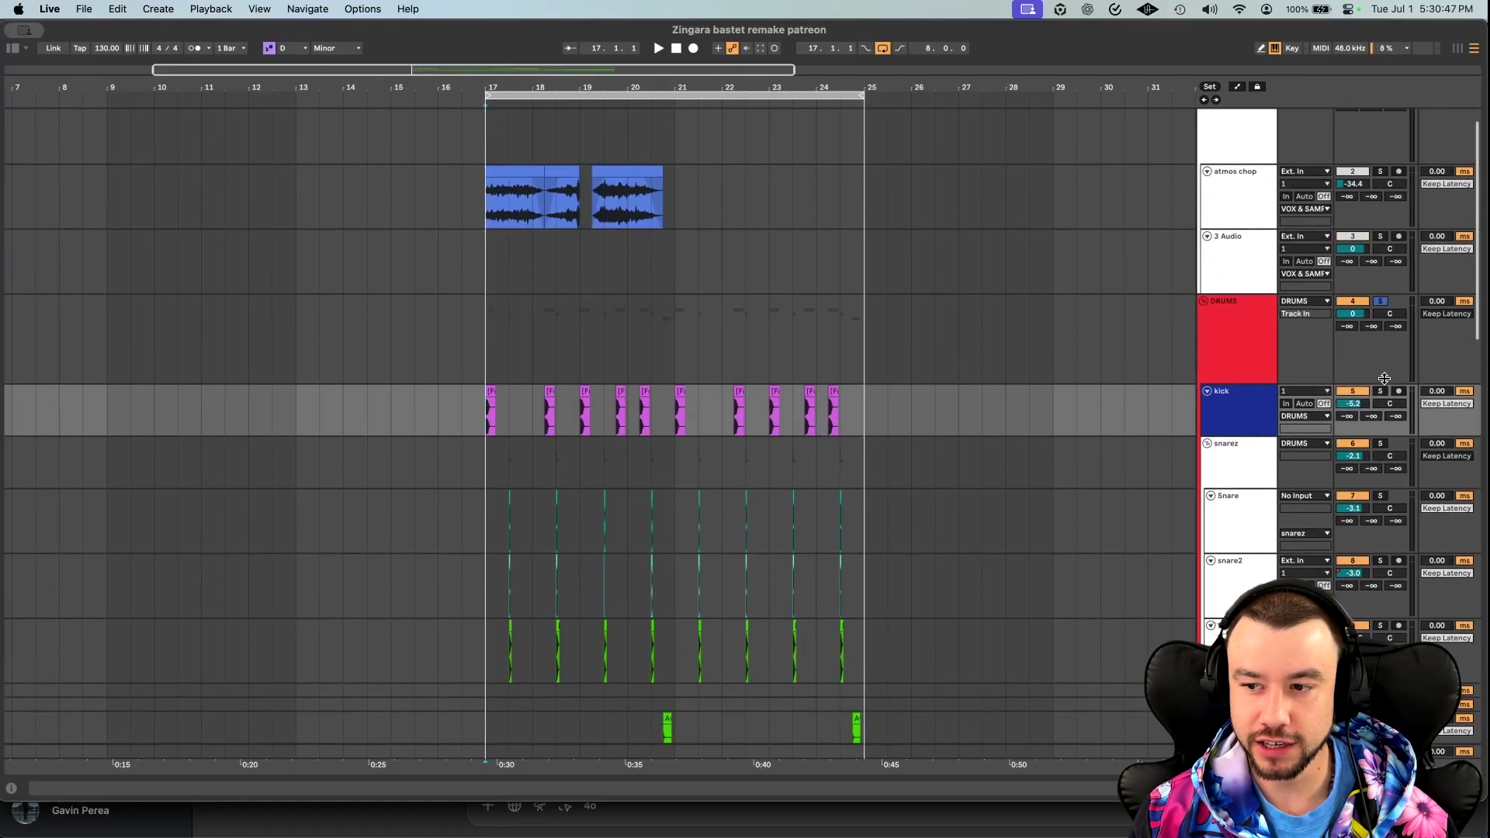
pyautogui.click(1381, 444)
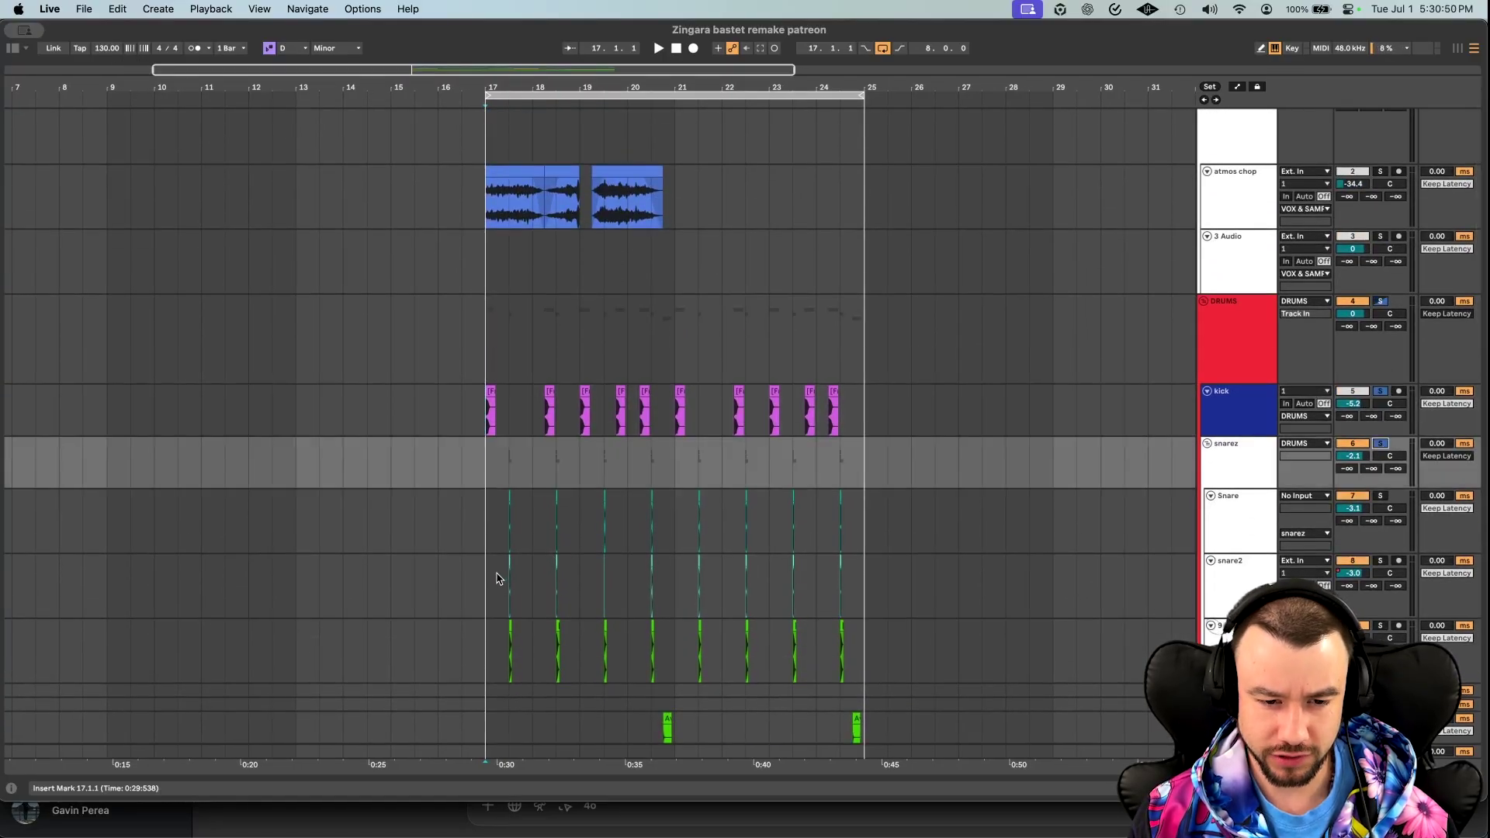
# Play the kick and snare pattern from bar 17 through to the end of bar 24.
pyautogui.press('+')
pyautogui.press('+')
pyautogui.press('+')
pyautogui.press('+')
pyautogui.press('-')
pyautogui.press('-')
pyautogui.press('-')
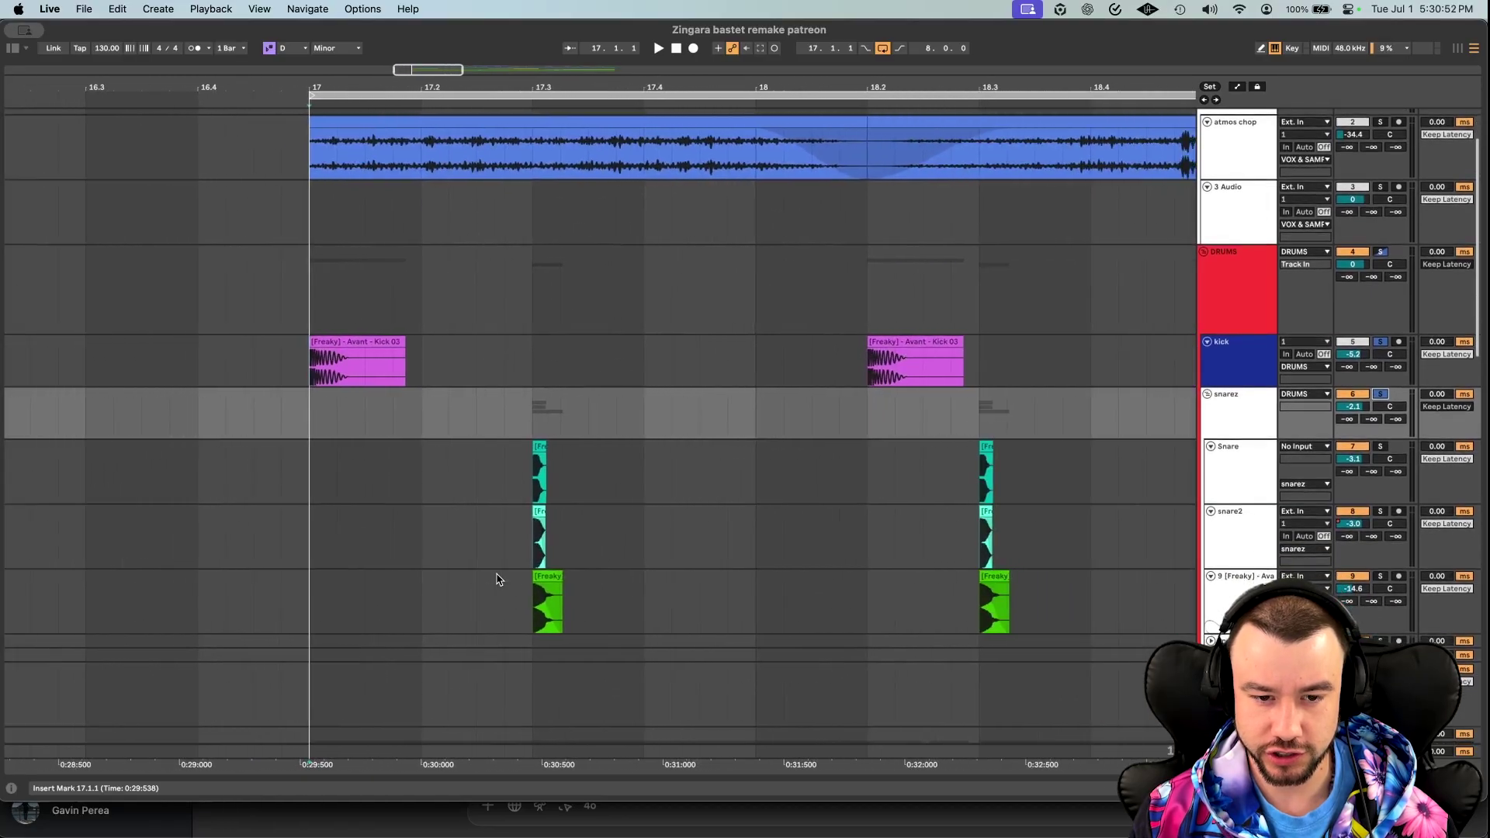
pyautogui.press('space')
pyautogui.hscroll(3, 514, 597)
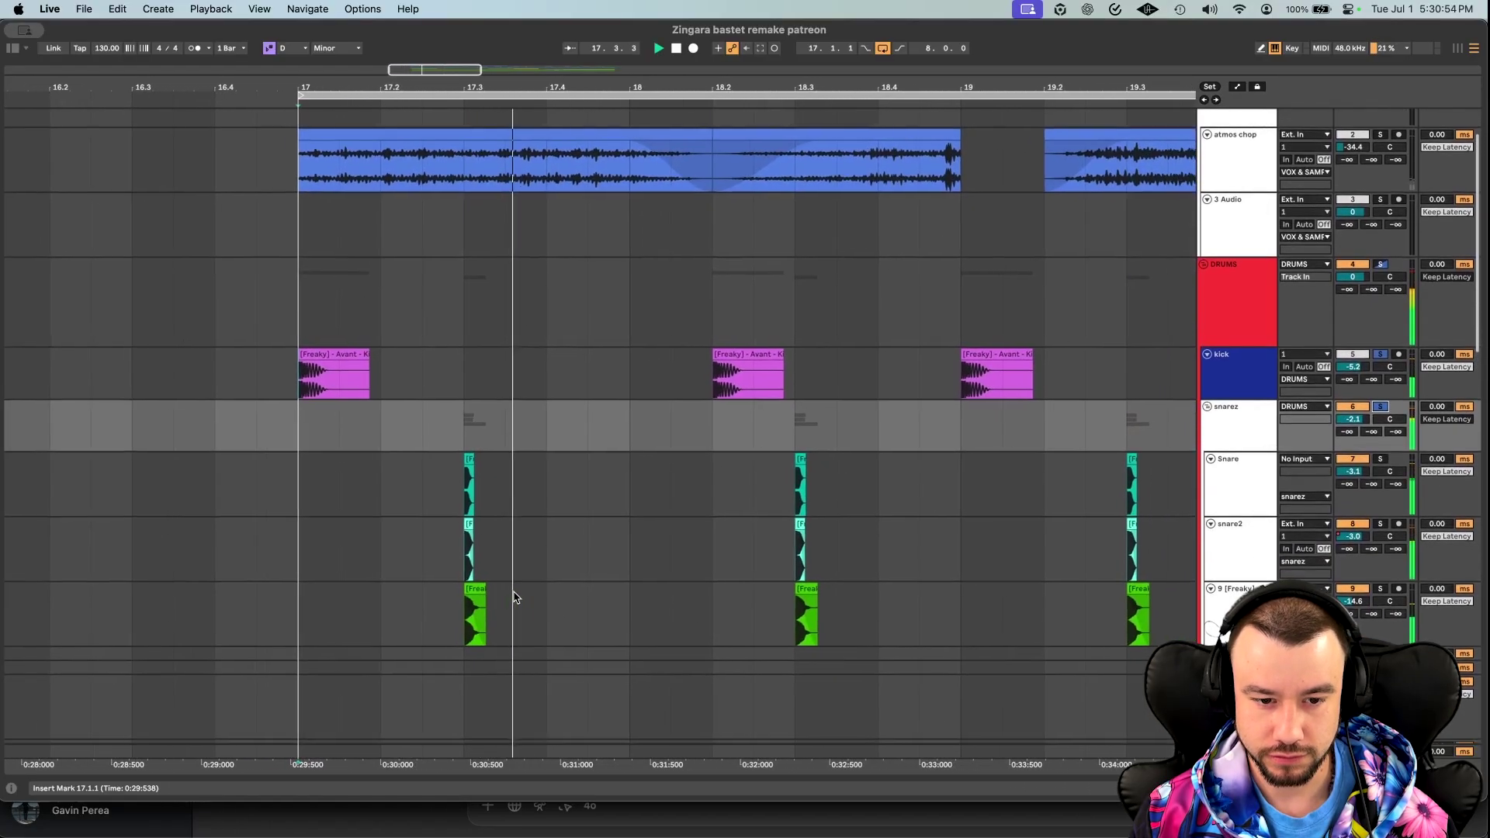
pyautogui.scroll(-4, 514, 597)
pyautogui.hscroll(2, 514, 598)
pyautogui.scroll(-1, 514, 597)
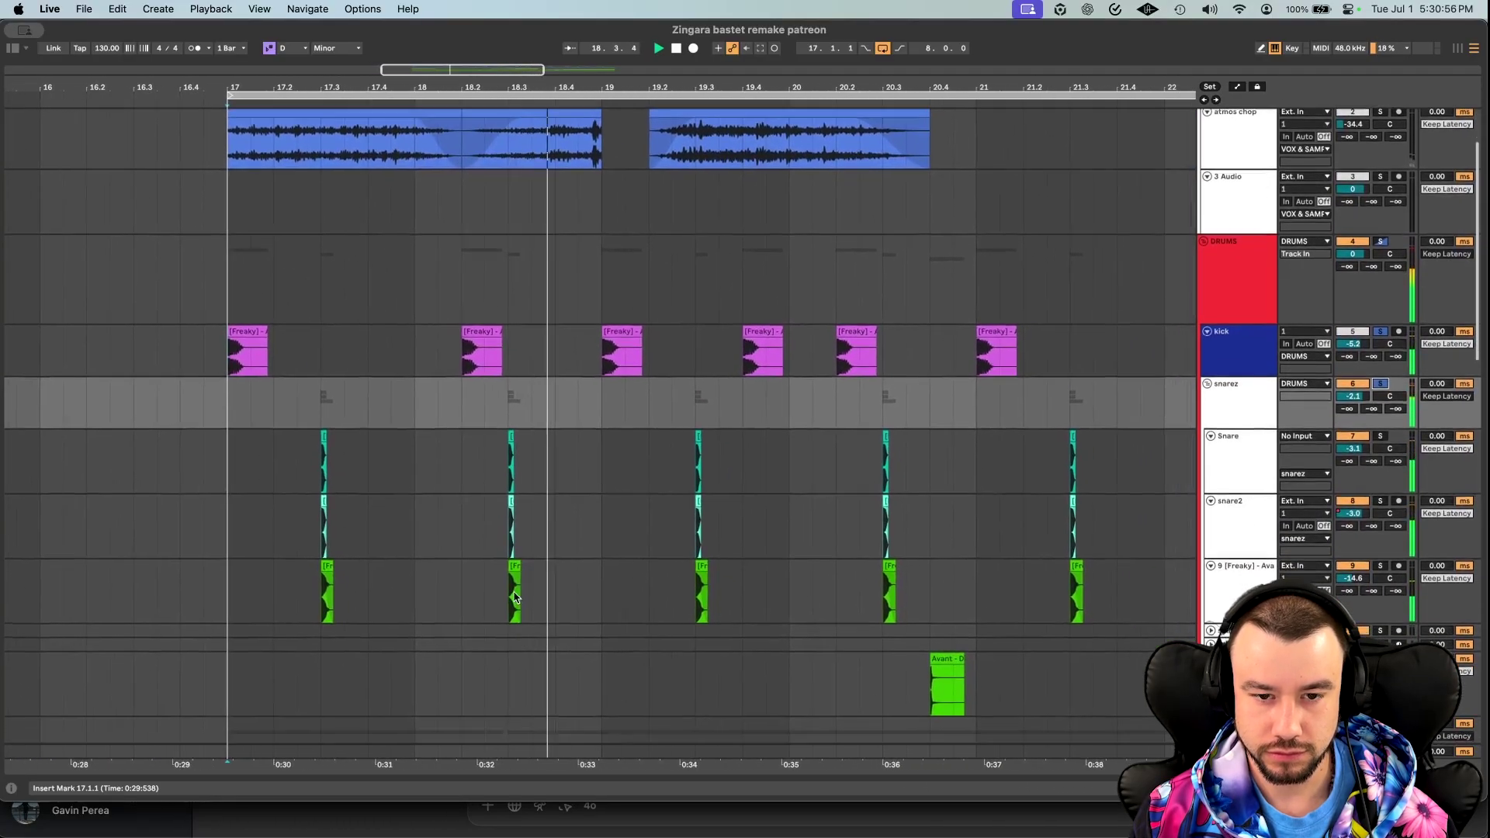
pyautogui.scroll(-2, 877, 501)
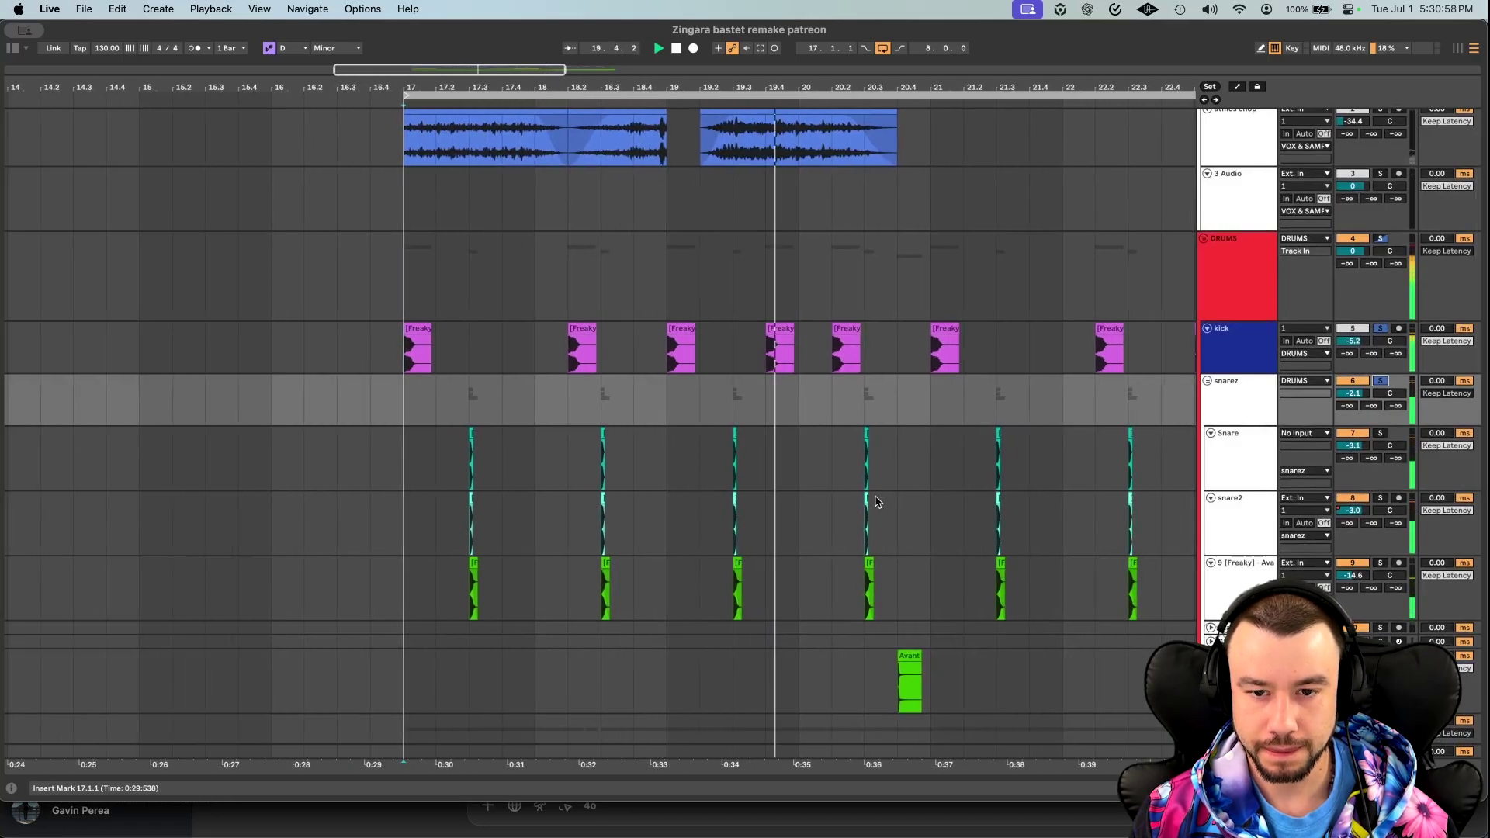
pyautogui.hscroll(2, 877, 501)
pyautogui.scroll(1, 877, 501)
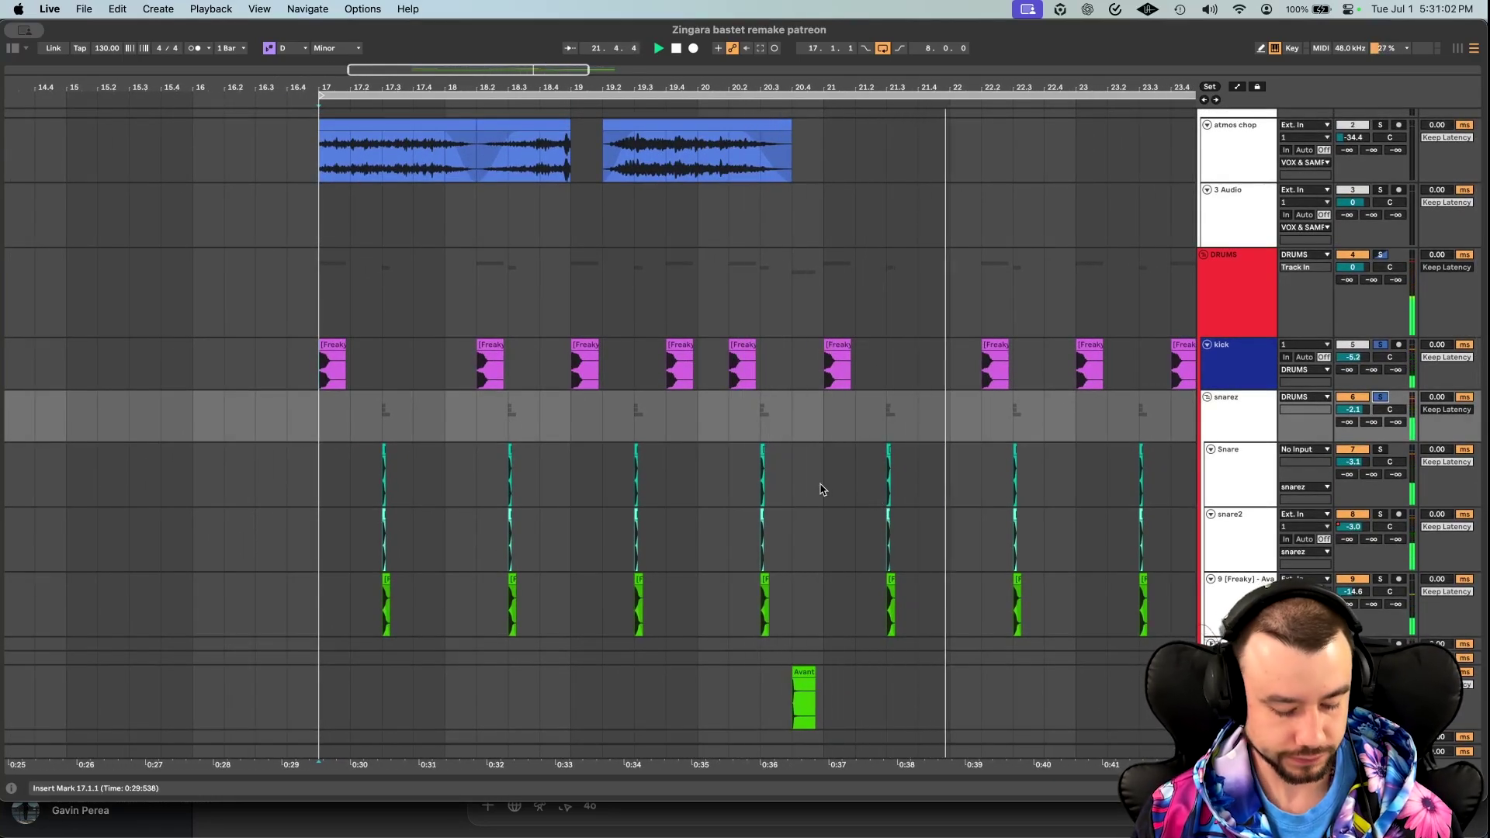
pyautogui.scroll(-3, 823, 491)
pyautogui.hscroll(4, 823, 489)
pyautogui.scroll(1, 823, 489)
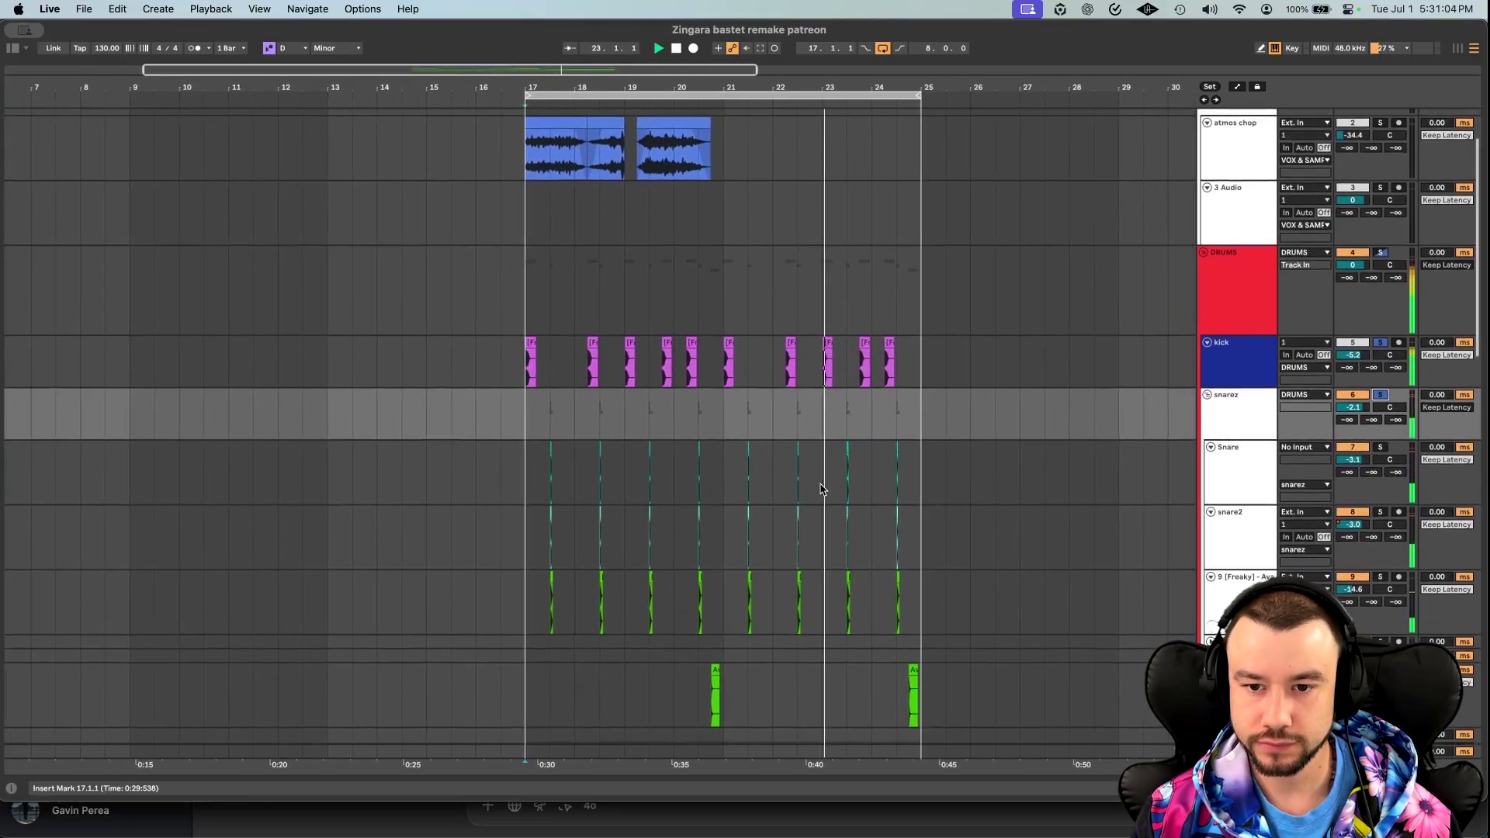
pyautogui.hscroll(1, 823, 489)
pyautogui.scroll(1, 823, 489)
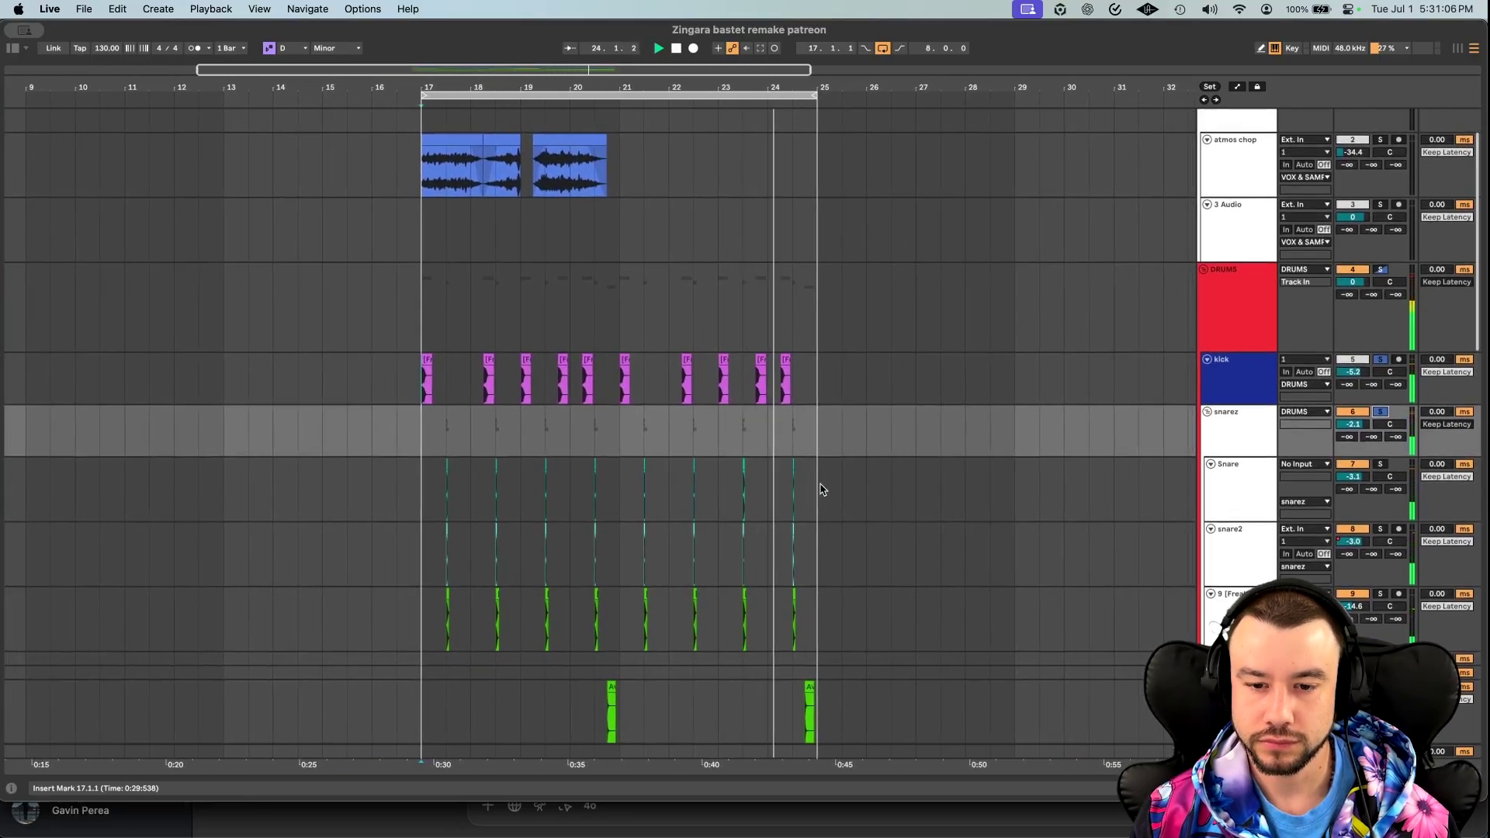
pyautogui.scroll(-2, 823, 490)
pyautogui.hscroll(1, 822, 490)
pyautogui.hscroll(-2, 823, 491)
pyautogui.scroll(4, 823, 491)
pyautogui.press('space')
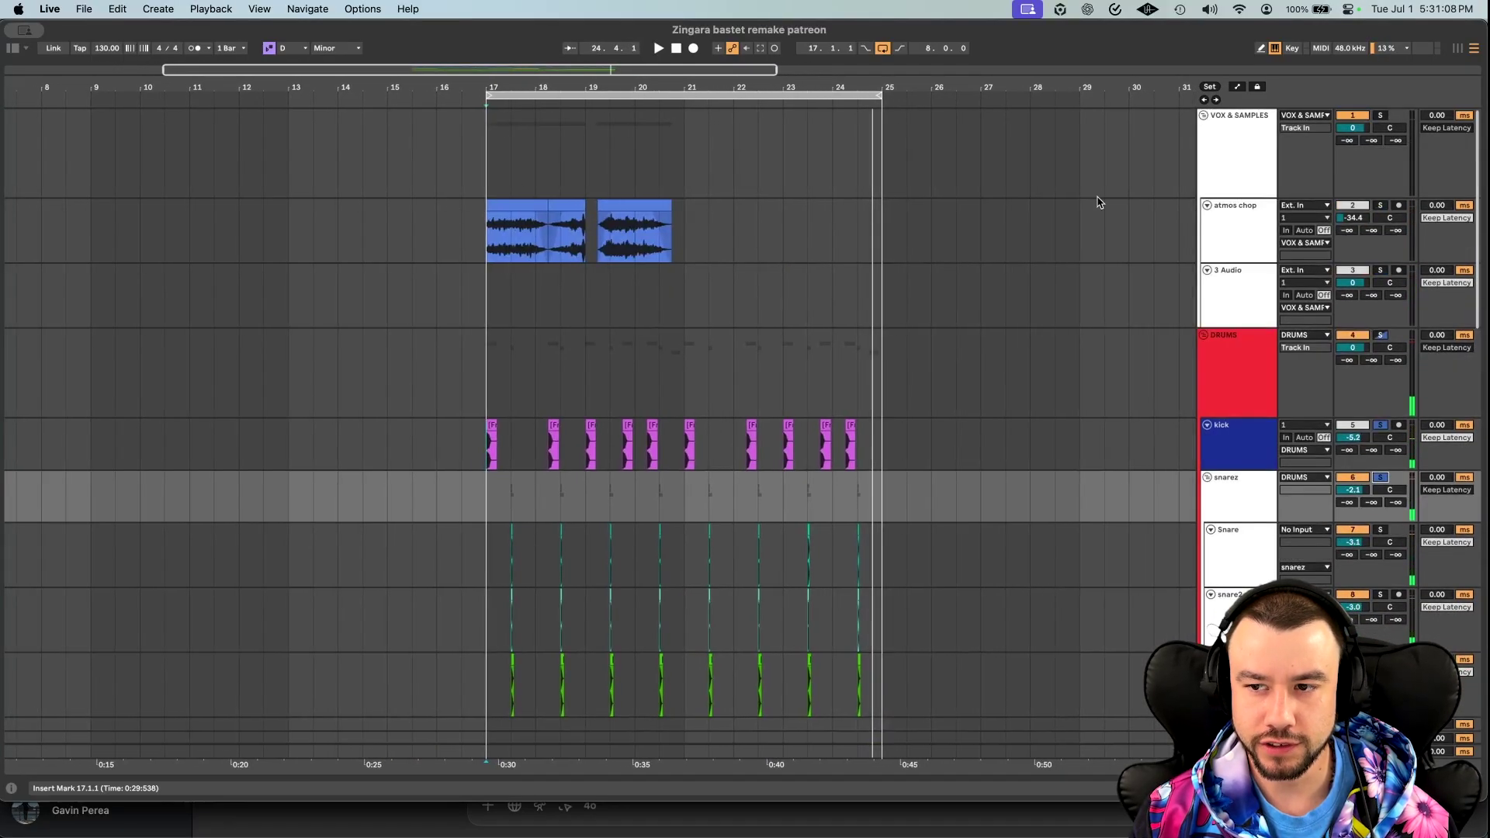
# Solo the atmos chop track, play its clips from bar 17, and turn the solo off again.
pyautogui.click(1385, 206)
pyautogui.click(529, 206)
pyautogui.press('space')
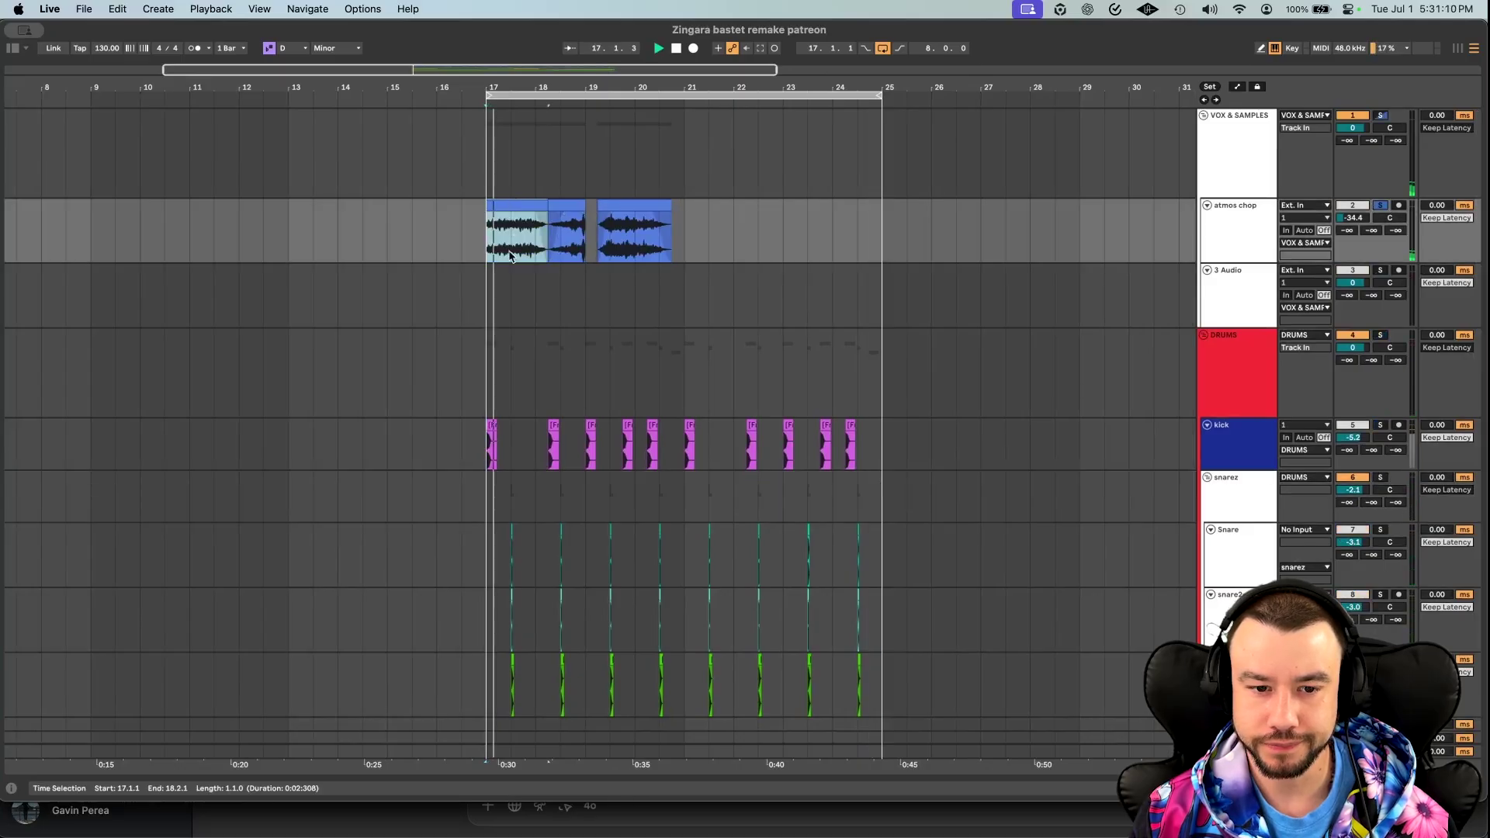
pyautogui.click(1382, 206)
# Solo the kick track, the snarez group and the CYM & HIGHS group together for a look at the closed-hat clips.
pyautogui.scroll(-10, 613, 301)
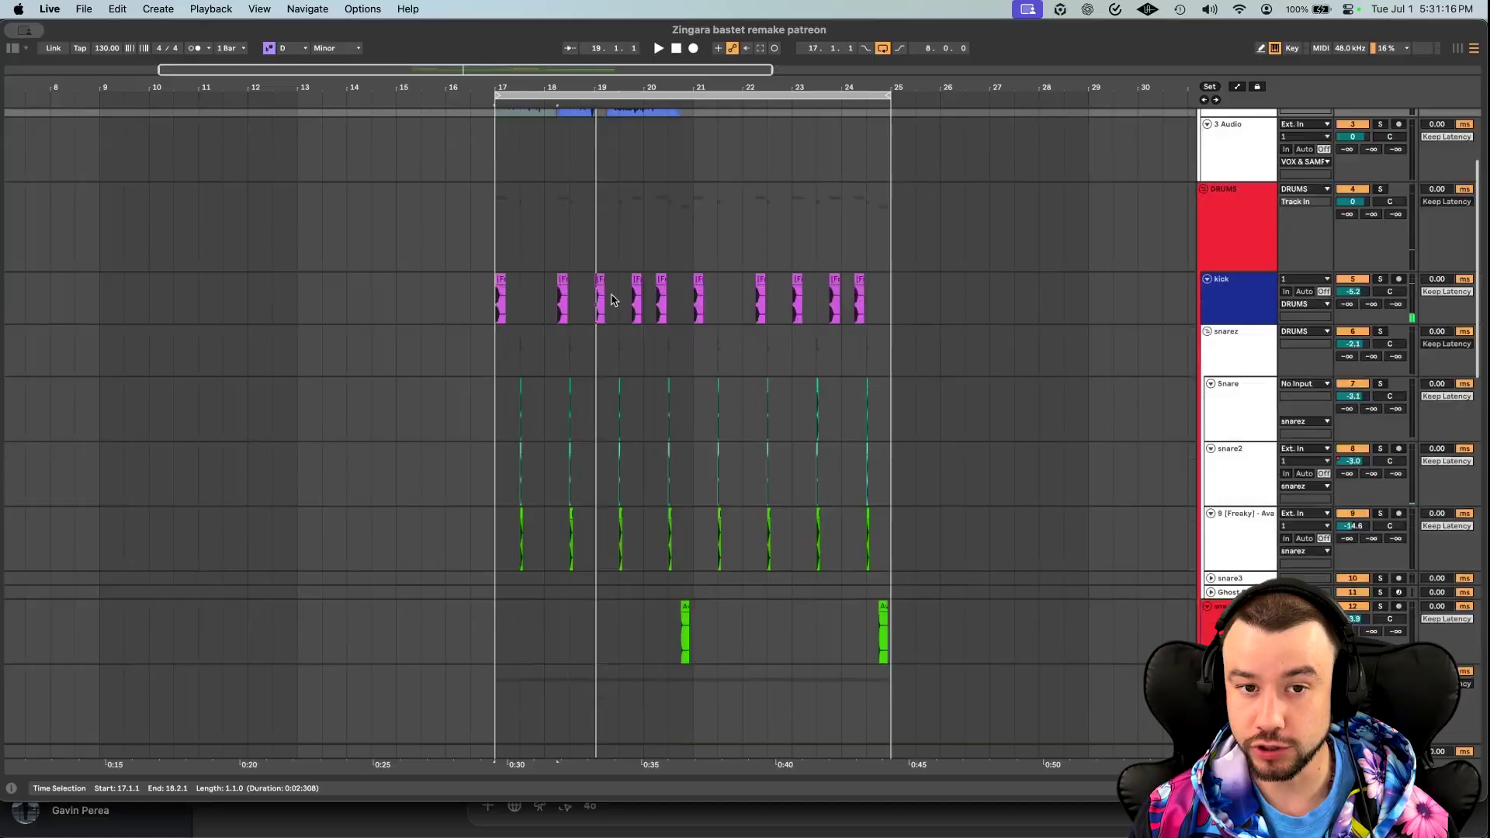
pyautogui.scroll(6, 612, 300)
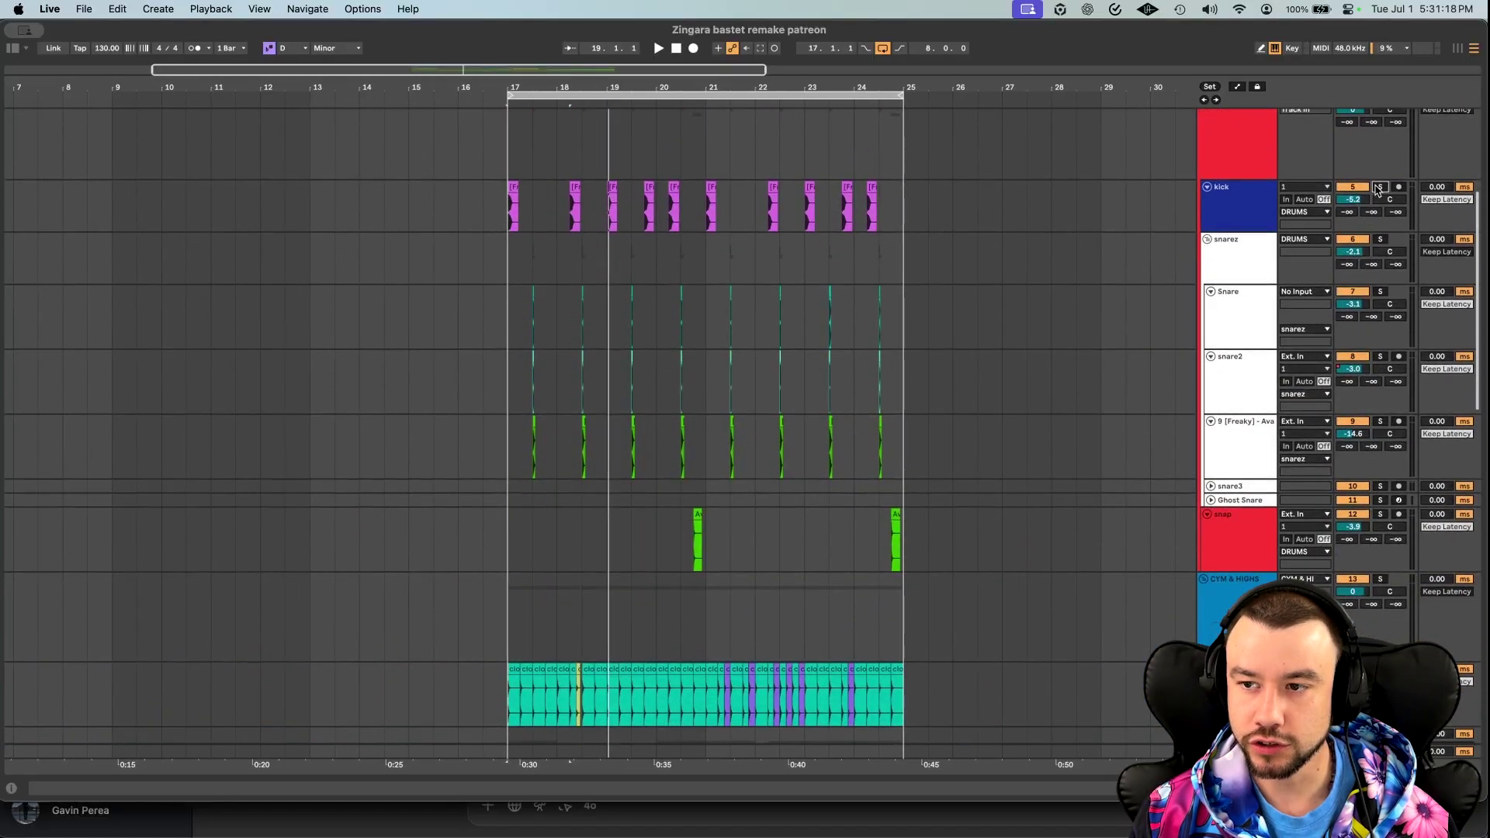
pyautogui.click(1380, 187)
pyautogui.keyDown('super'); pyautogui.click(1380, 239); pyautogui.keyUp('super')
pyautogui.keyDown('super'); pyautogui.click(1380, 580); pyautogui.keyUp('super')
pyautogui.scroll(-4, 543, 582)
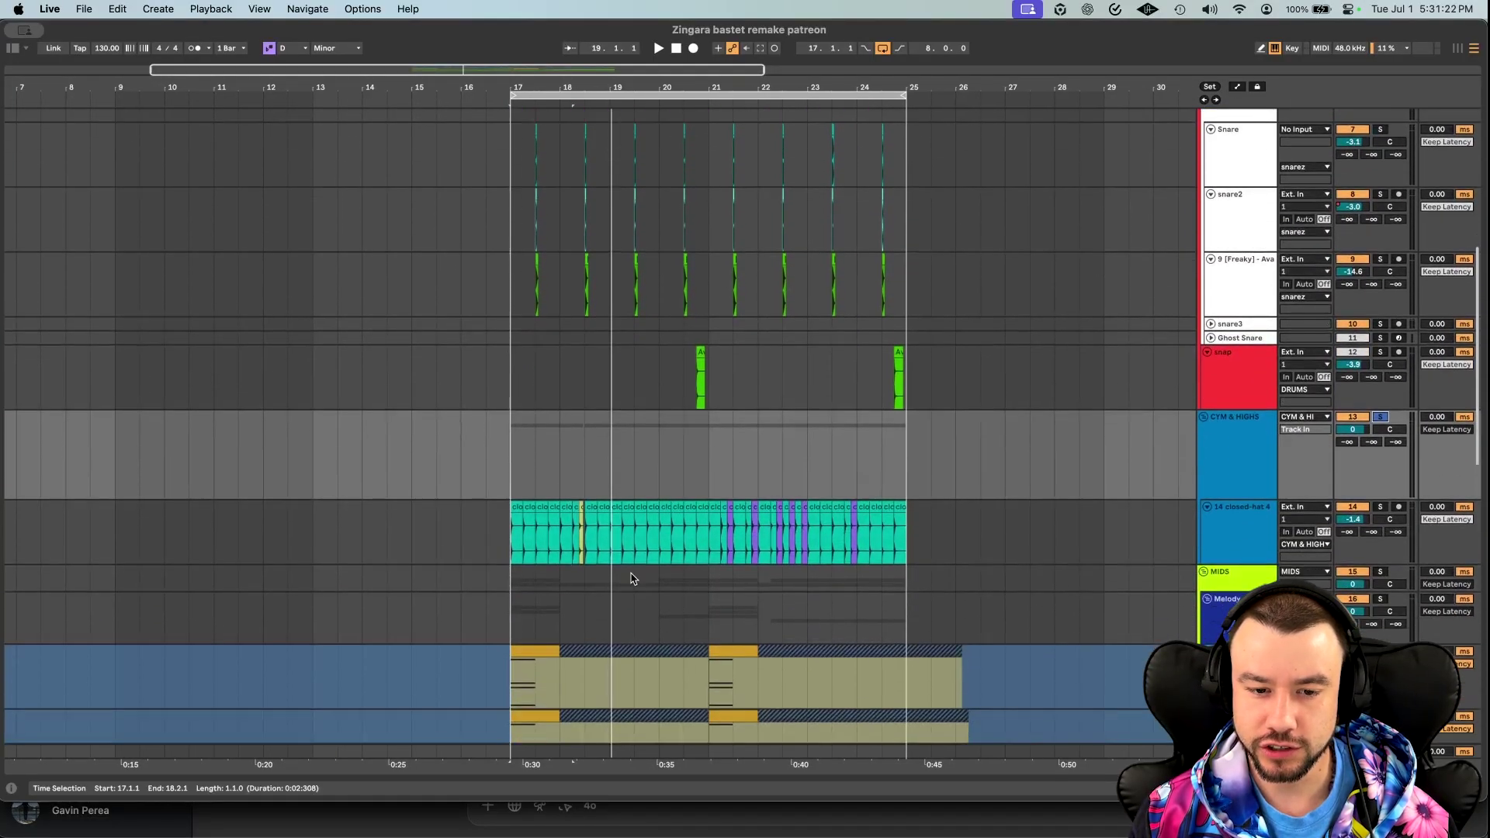
pyautogui.scroll(6, 632, 578)
pyautogui.scroll(2, 399, 508)
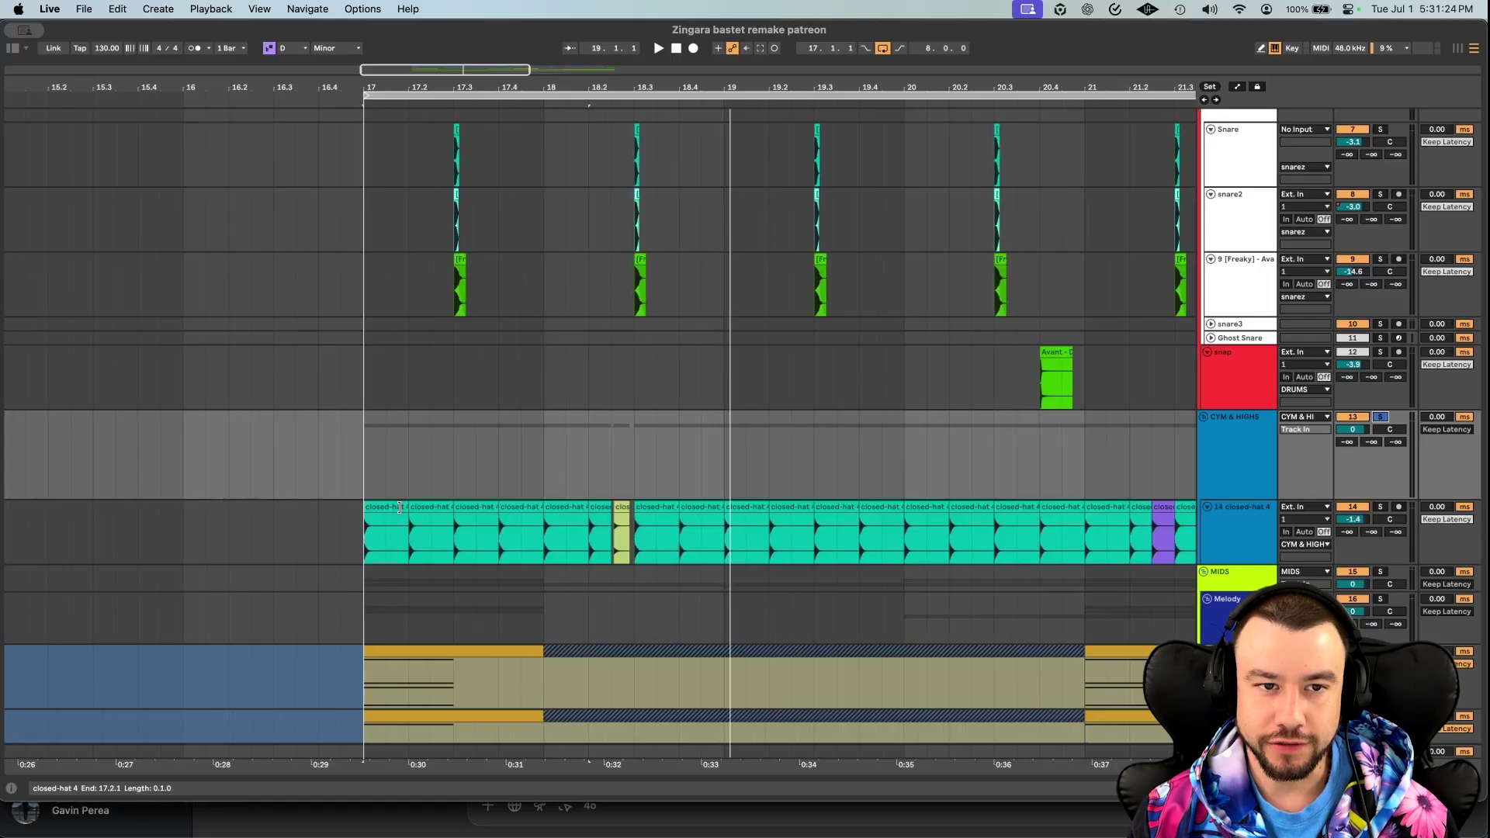
# Examine the closed-hat clips across bars 17 to 25 and play the kick, snare and hats together from bar 17.
pyautogui.scroll(-4, 687, 573)
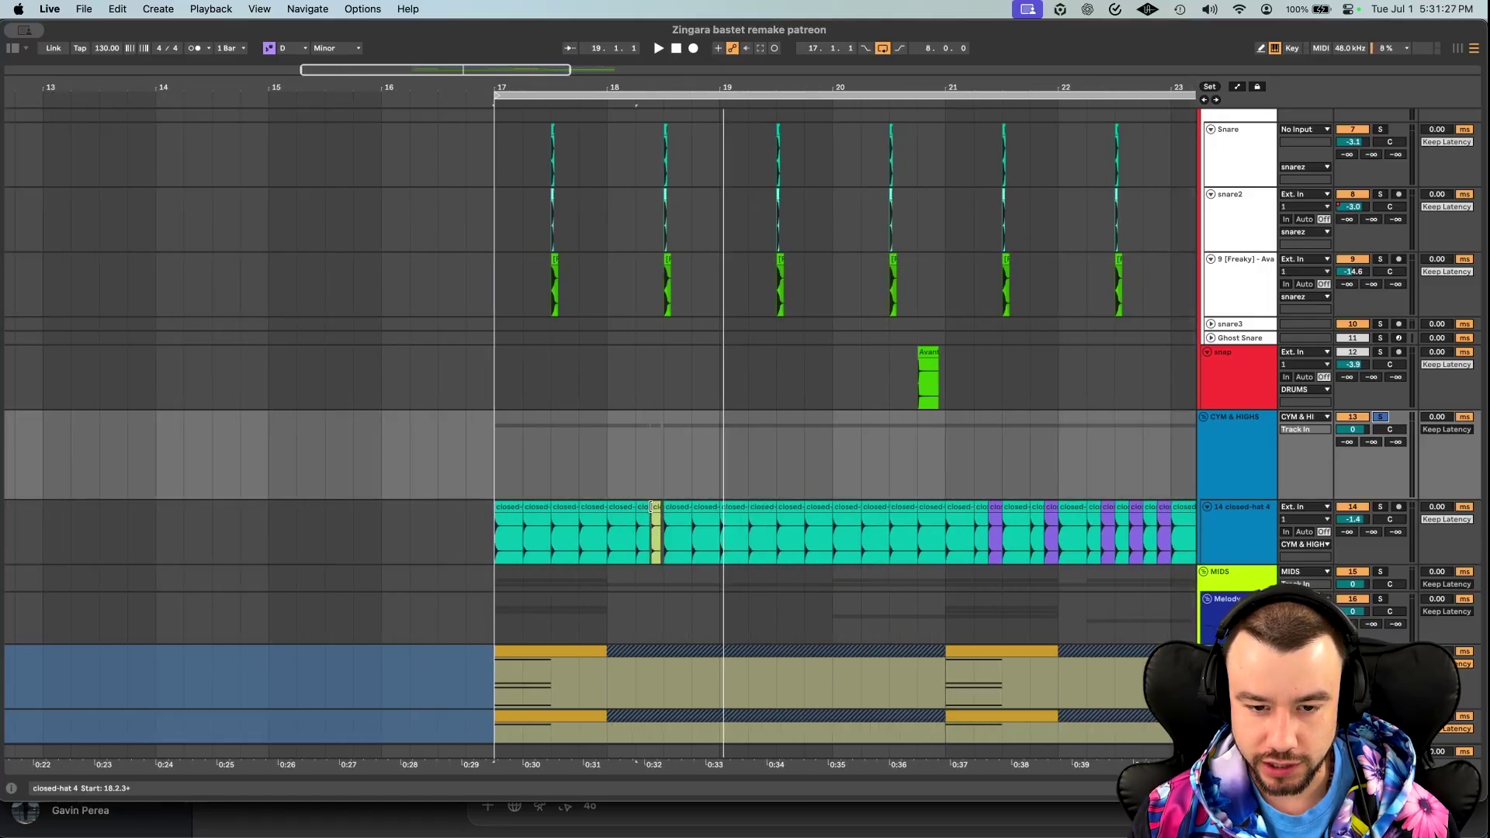
pyautogui.hscroll(6, 659, 535)
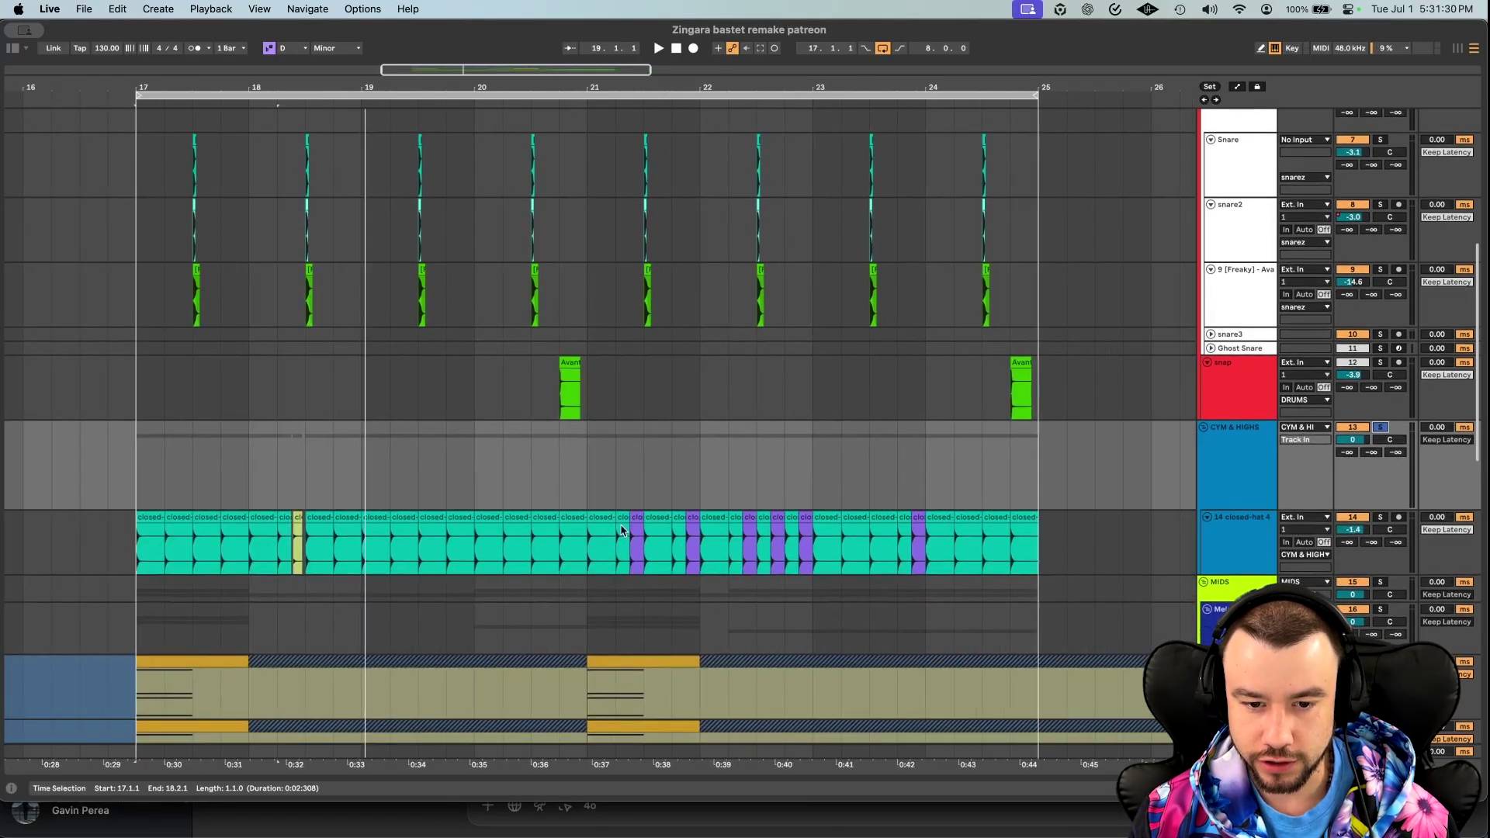
pyautogui.scroll(-4, 688, 512)
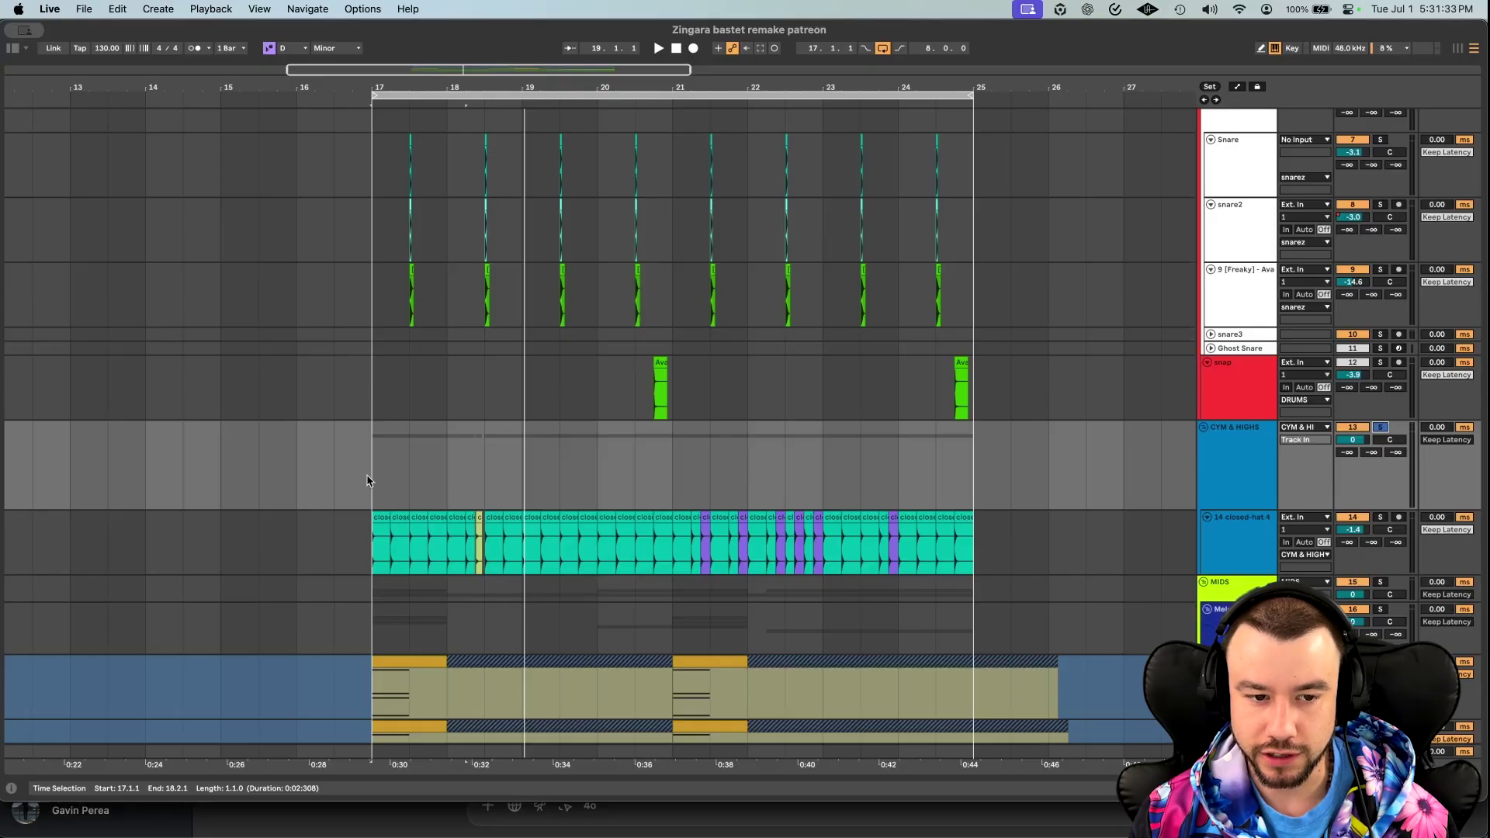
pyautogui.click(369, 480)
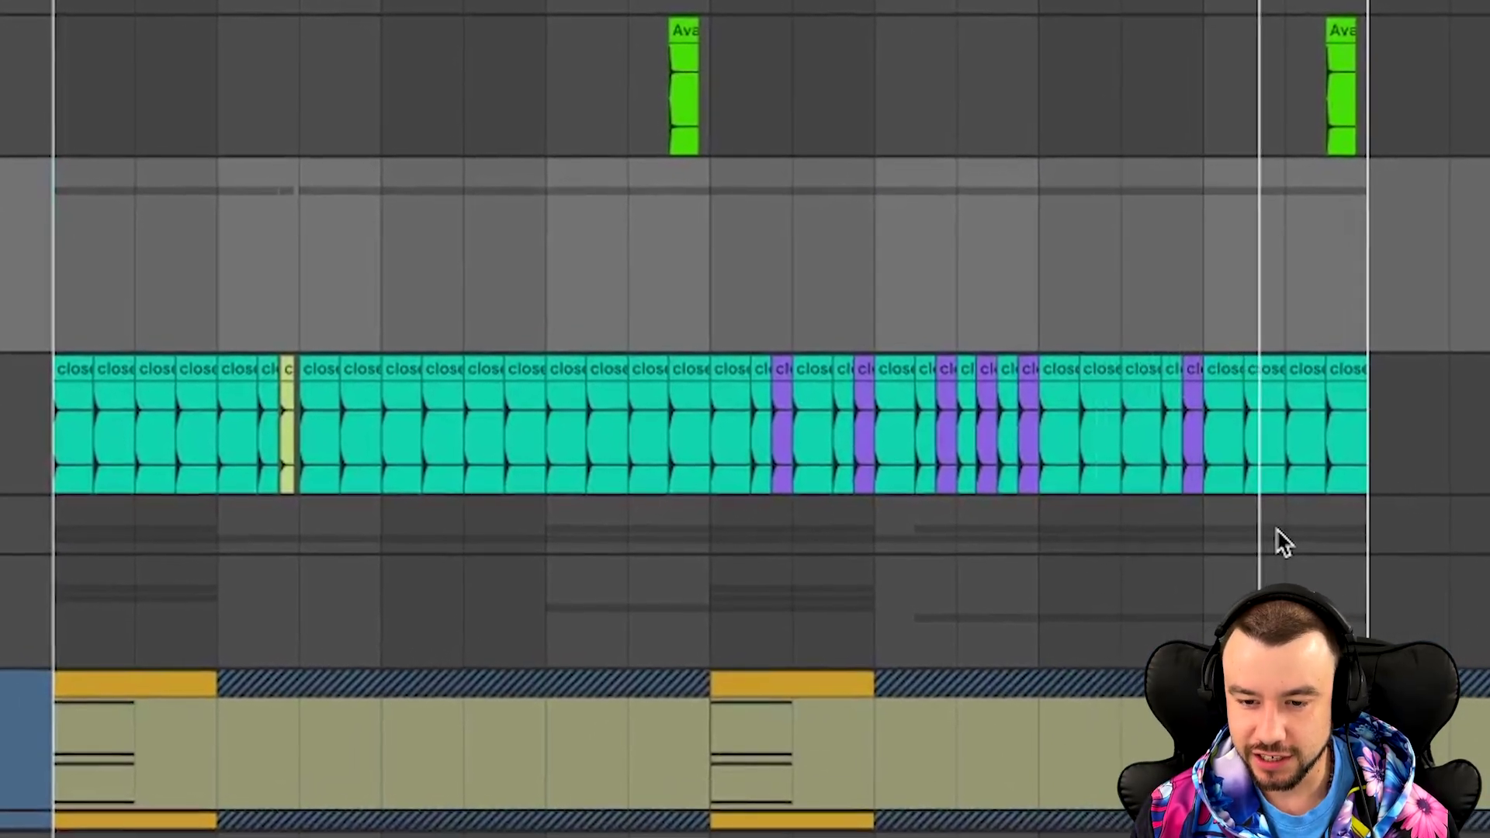
# Solo the snap track and play its first clip from 20.4.1.
pyautogui.scroll(5, 843, 602)
pyautogui.scroll(-3, 843, 601)
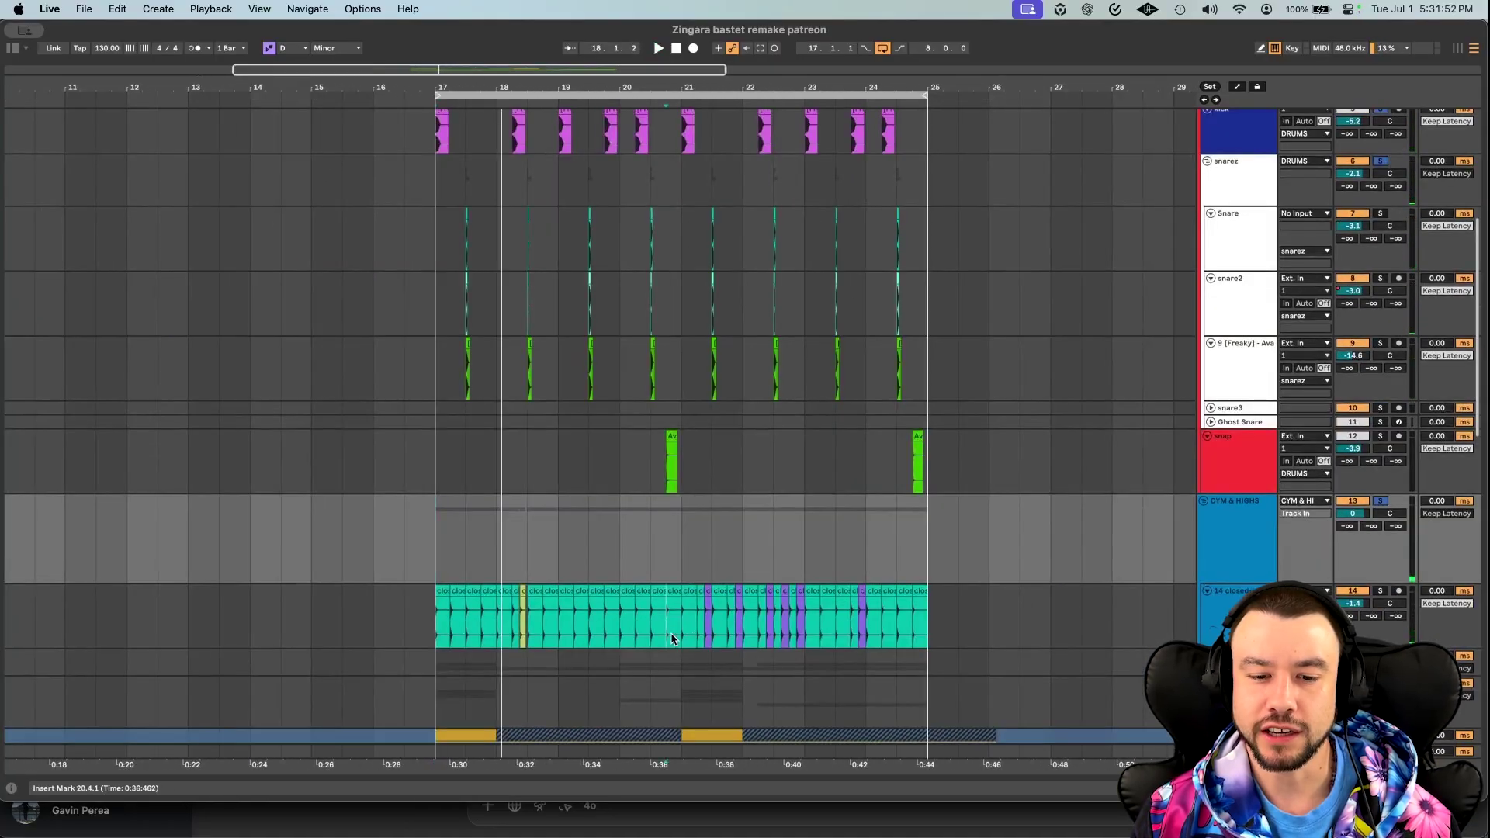
pyautogui.moveTo(672, 639); pyautogui.dragTo(916, 618)
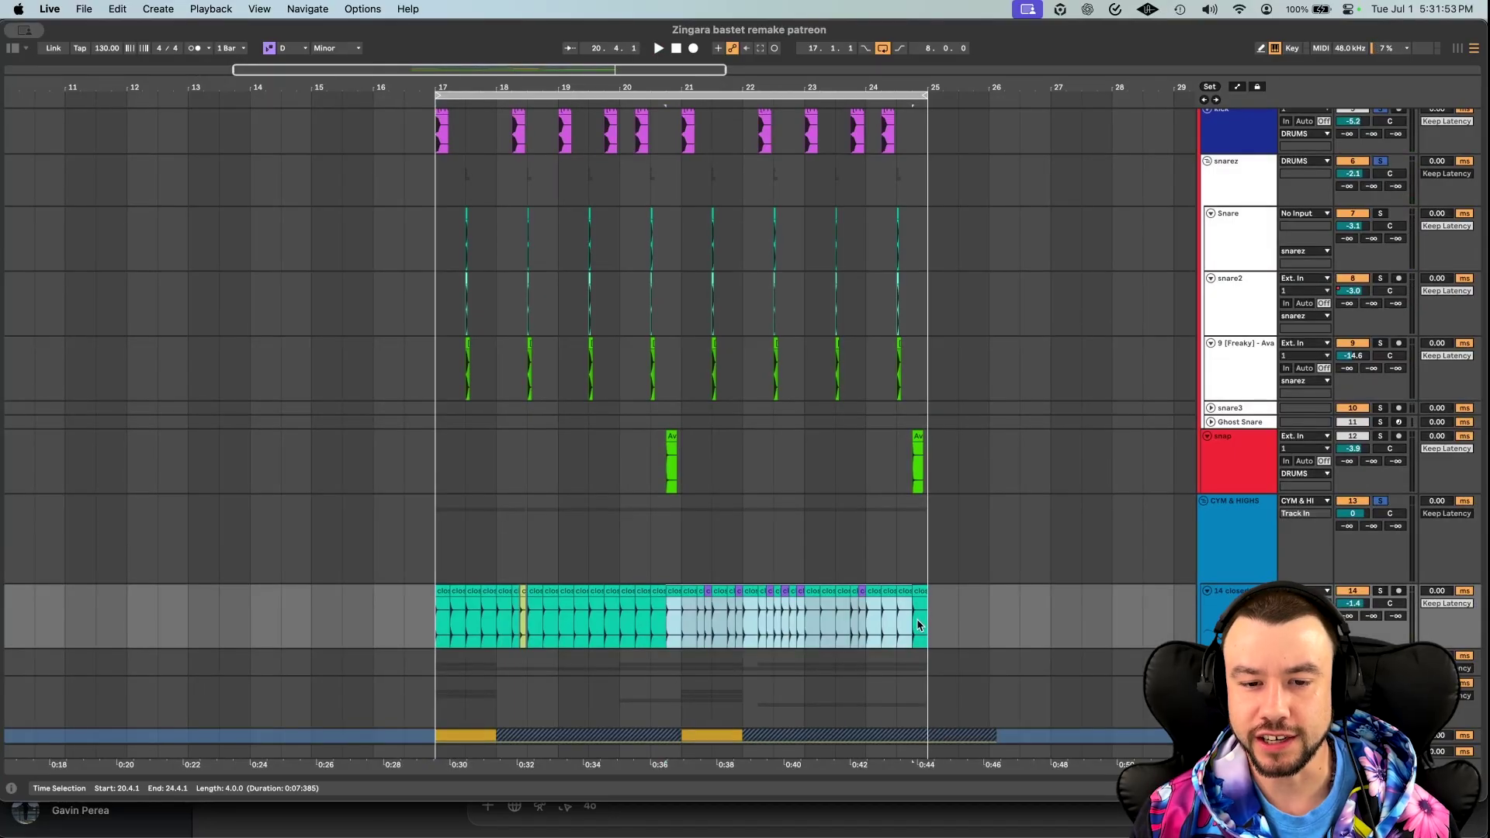
pyautogui.scroll(1, 854, 590)
pyautogui.click(650, 477)
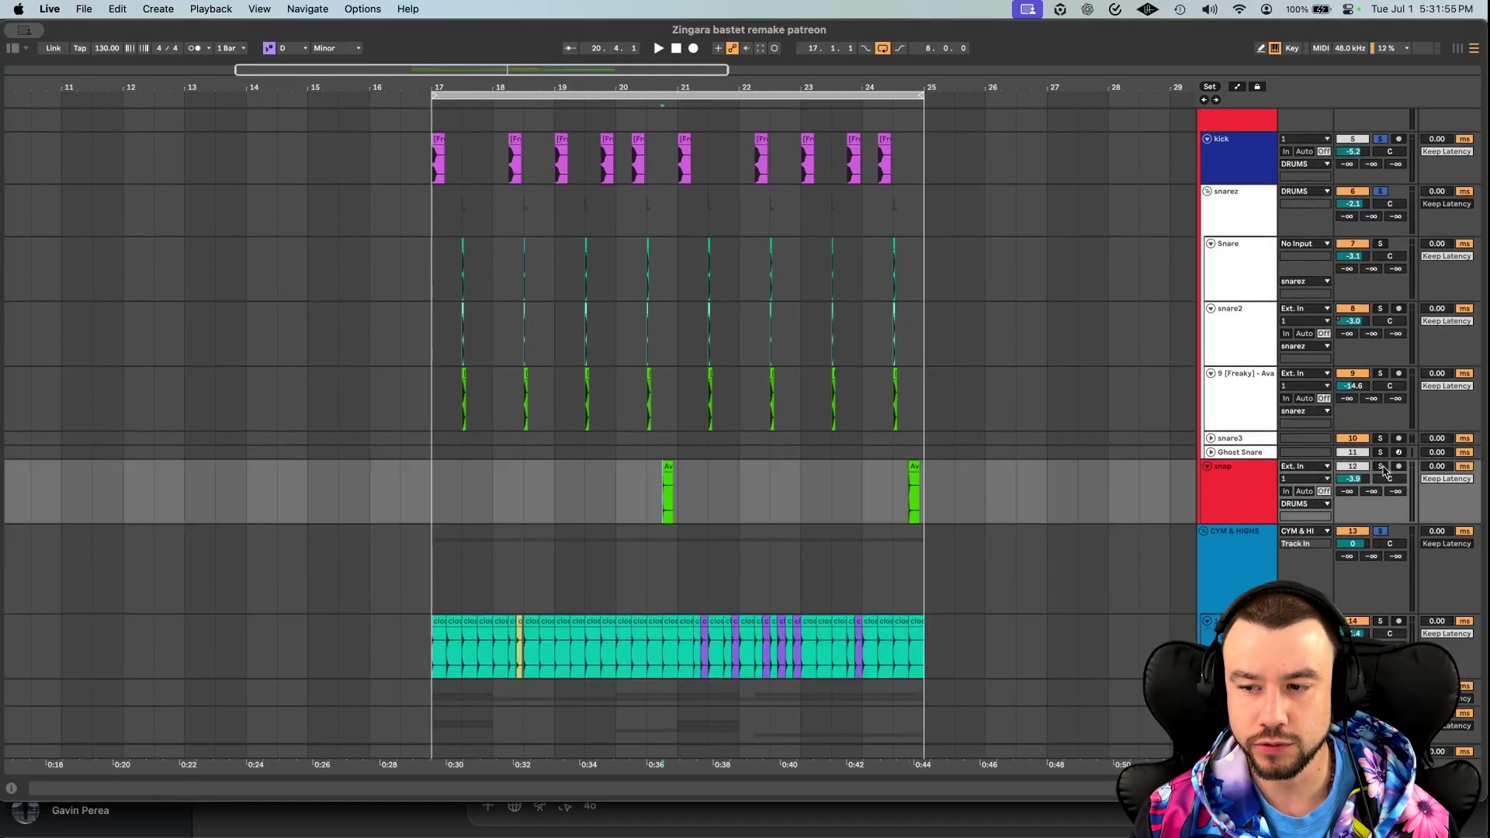
pyautogui.doubleClick(1237, 482)
pyautogui.press('space')
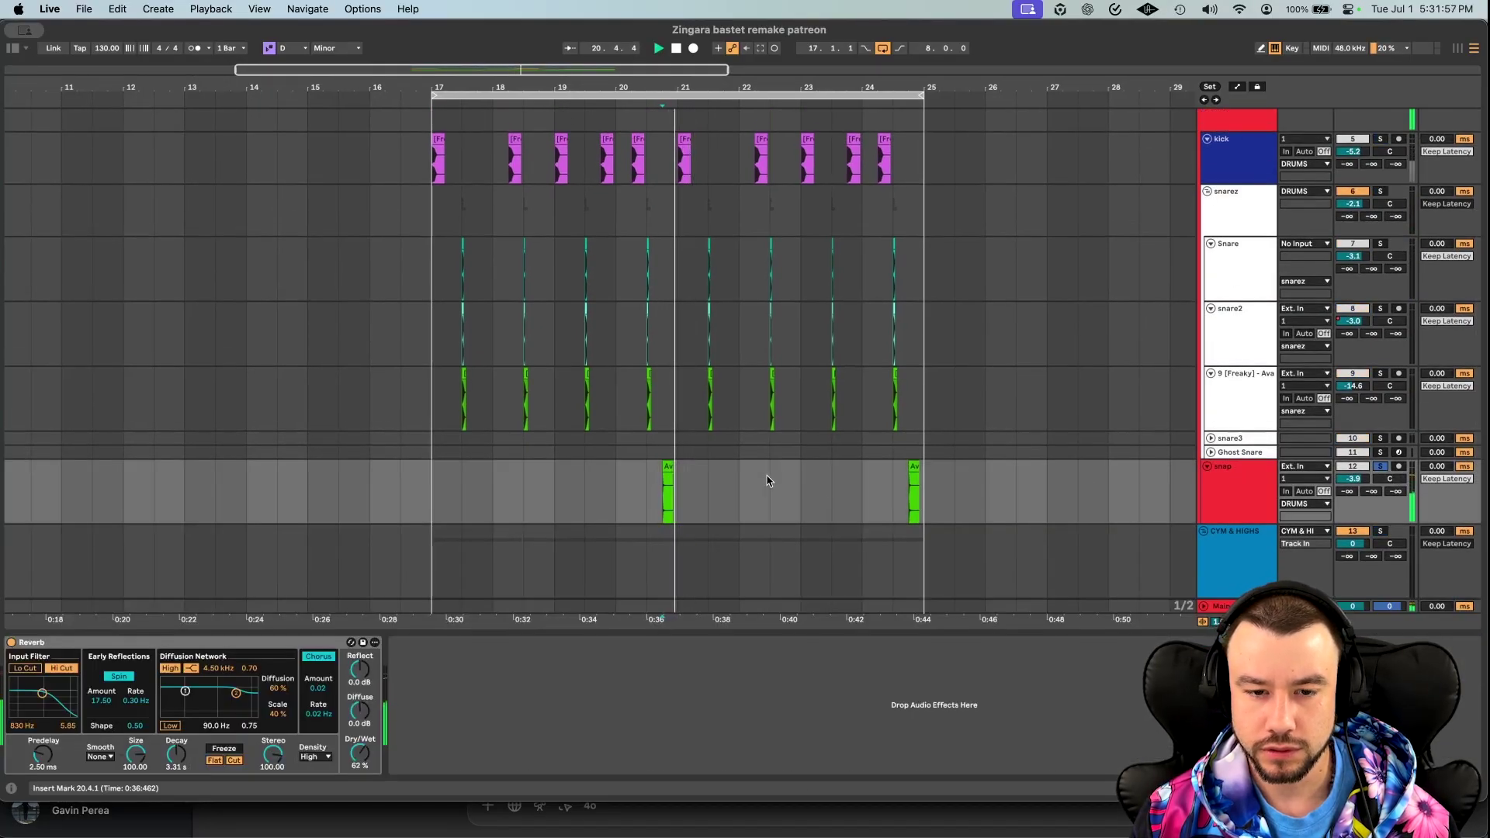
pyautogui.scroll(5, 767, 482)
pyautogui.press('space')
# Look over the arrangement from the atmos chop and kick clips down to the snap and closed-hat clips, bars 17 to 25.
pyautogui.scroll(-2, 767, 481)
pyautogui.hscroll(-3, 767, 481)
pyautogui.scroll(2, 359, 412)
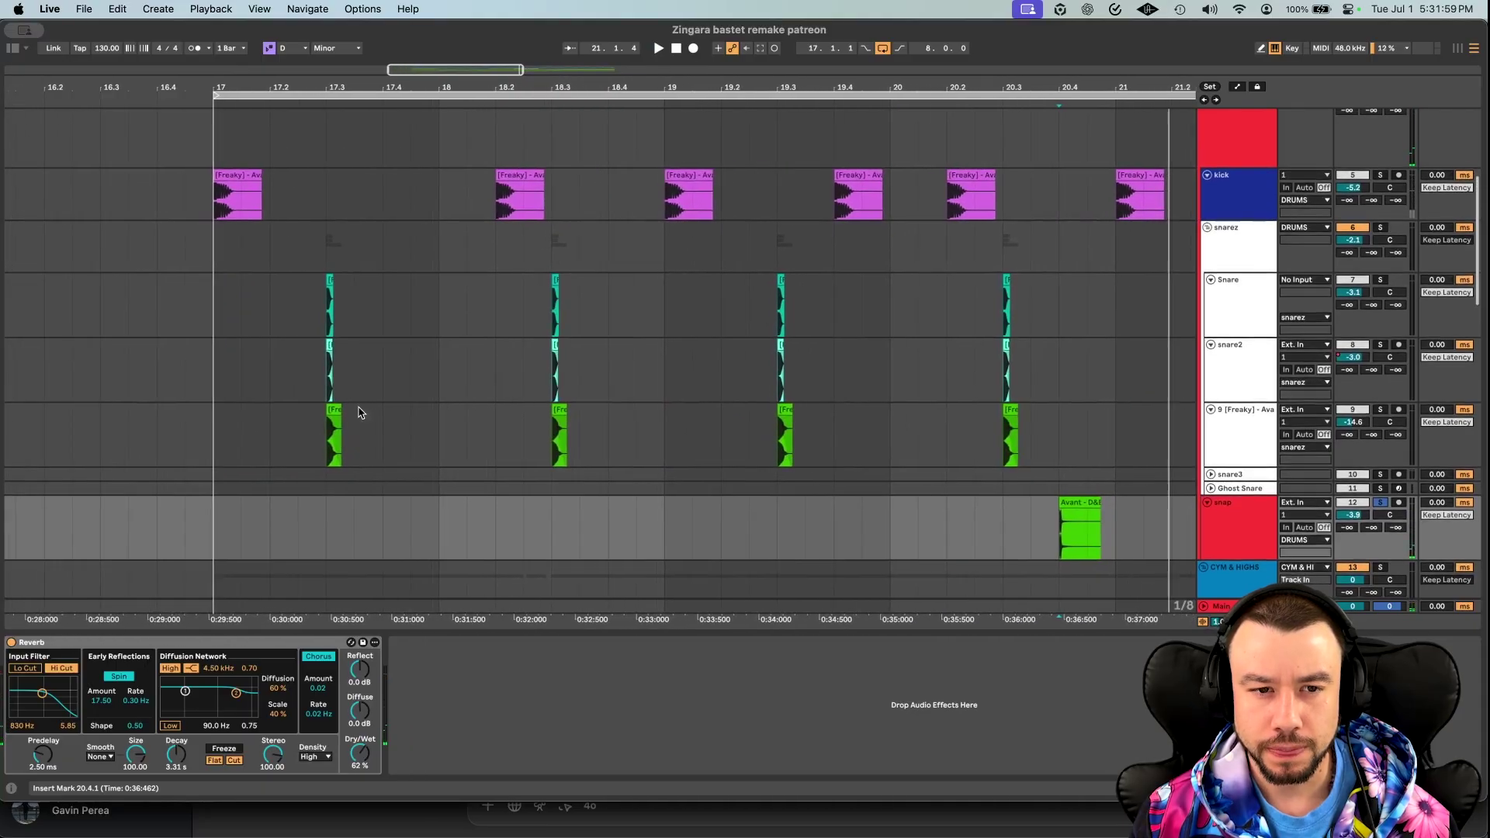
pyautogui.scroll(-4, 233, 359)
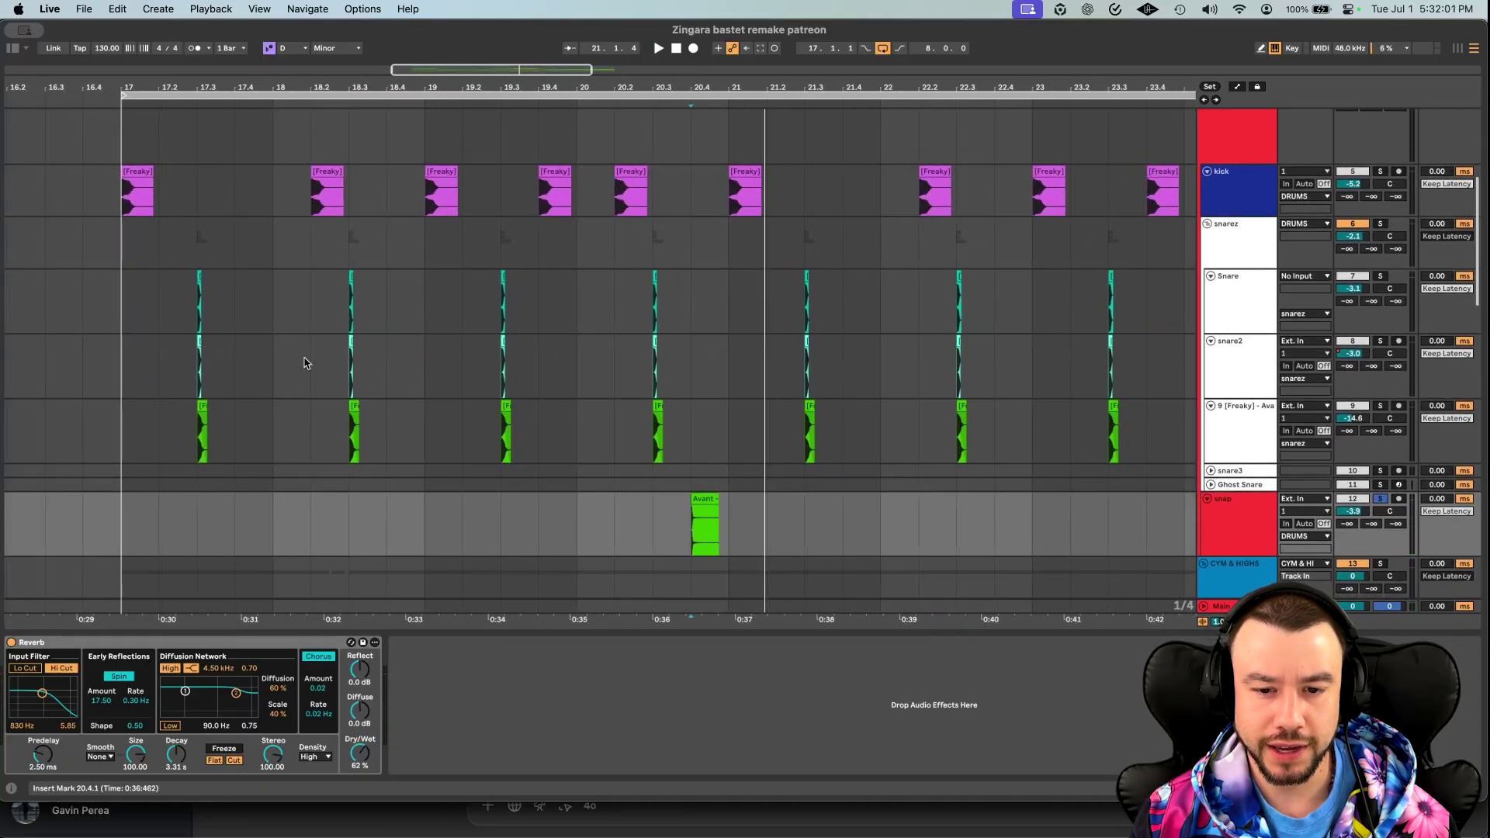
pyautogui.scroll(4, 774, 450)
pyautogui.scroll(-6, 774, 450)
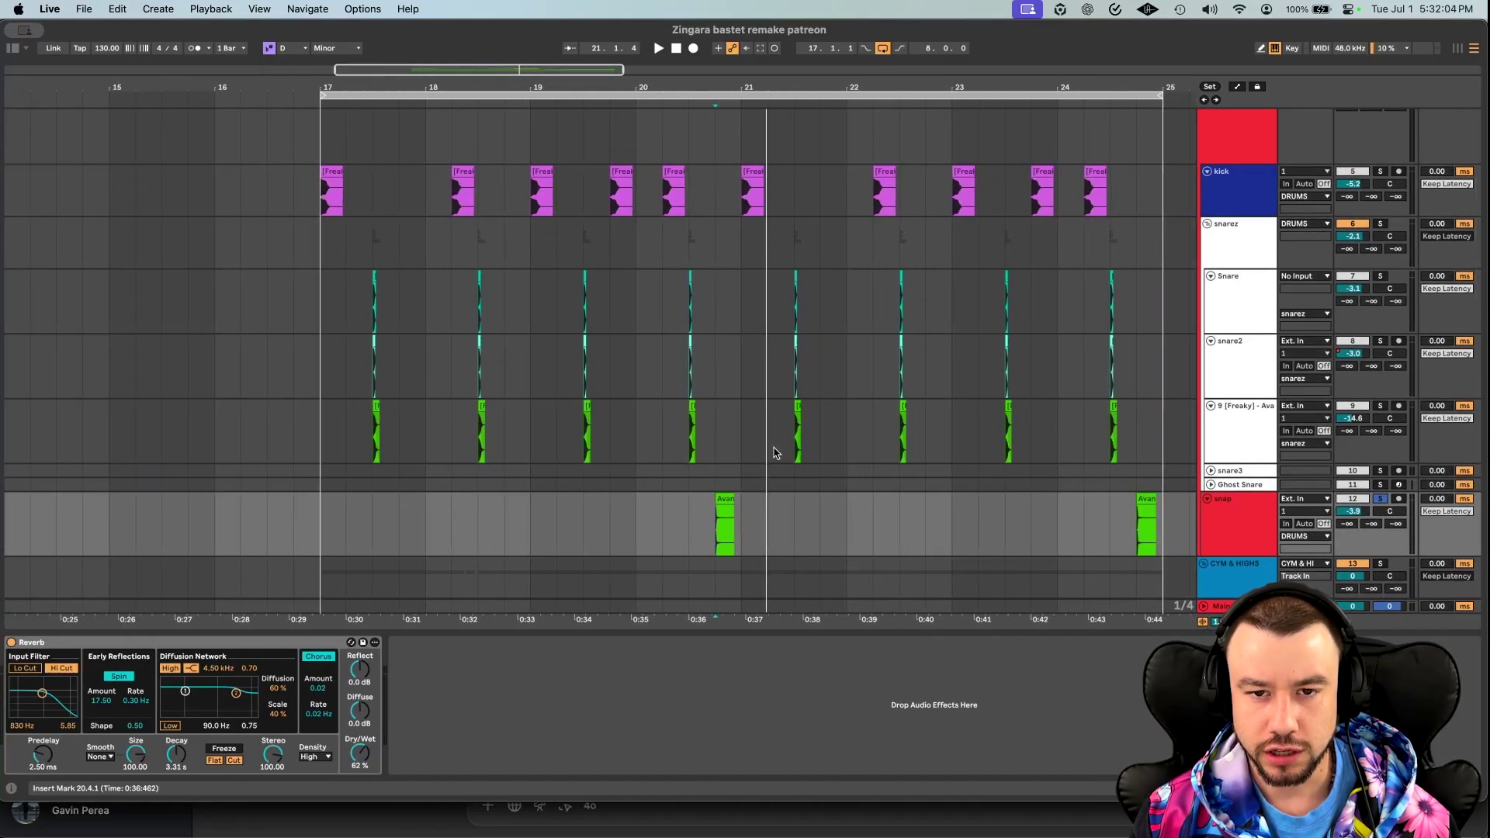
pyautogui.hscroll(5, 774, 452)
pyautogui.scroll(-2, 1041, 419)
pyautogui.scroll(5, 860, 423)
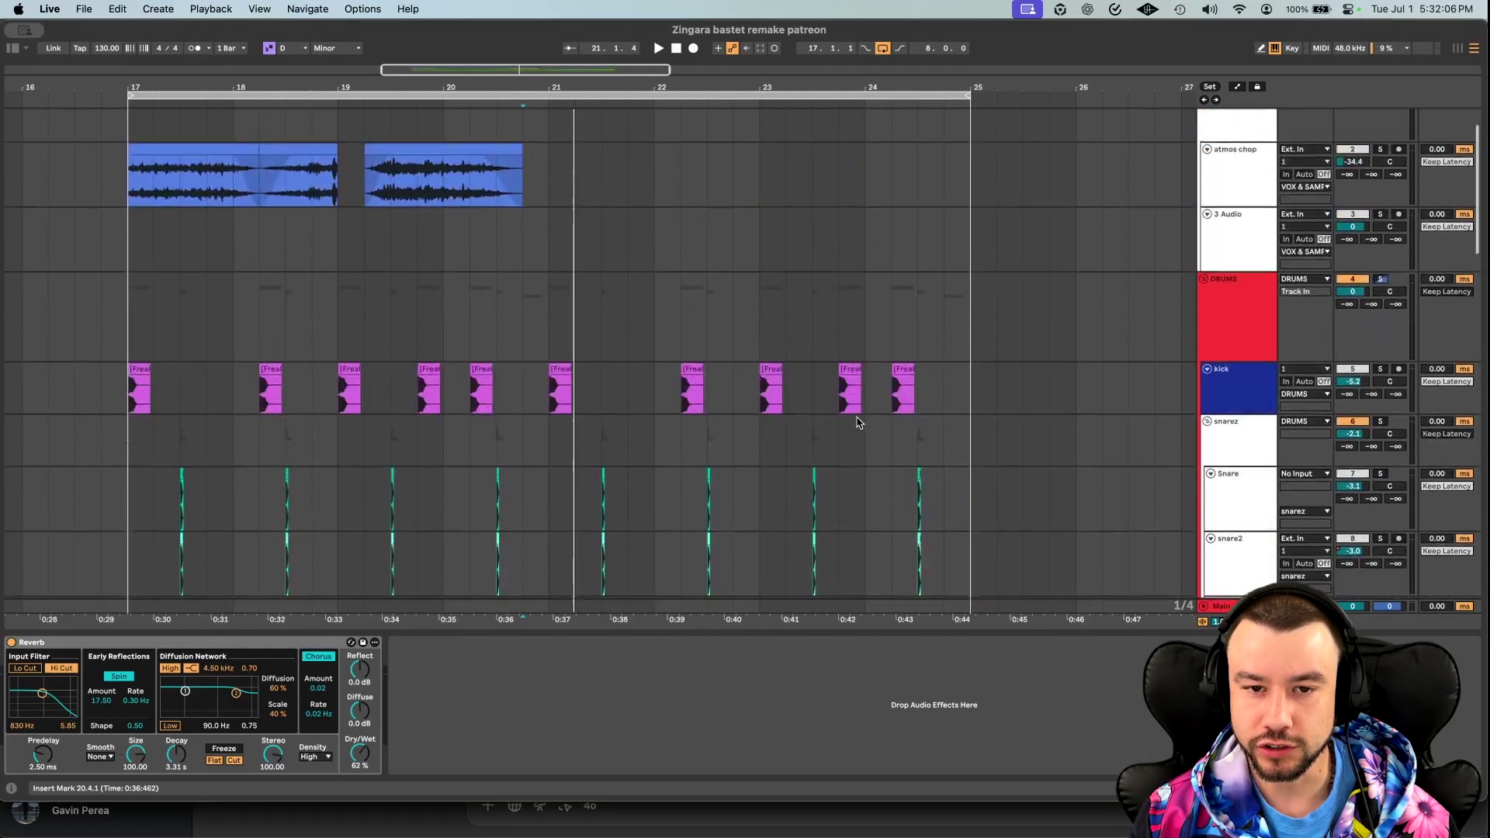
pyautogui.scroll(2, 859, 424)
pyautogui.hscroll(-2, 859, 423)
pyautogui.scroll(-8, 941, 426)
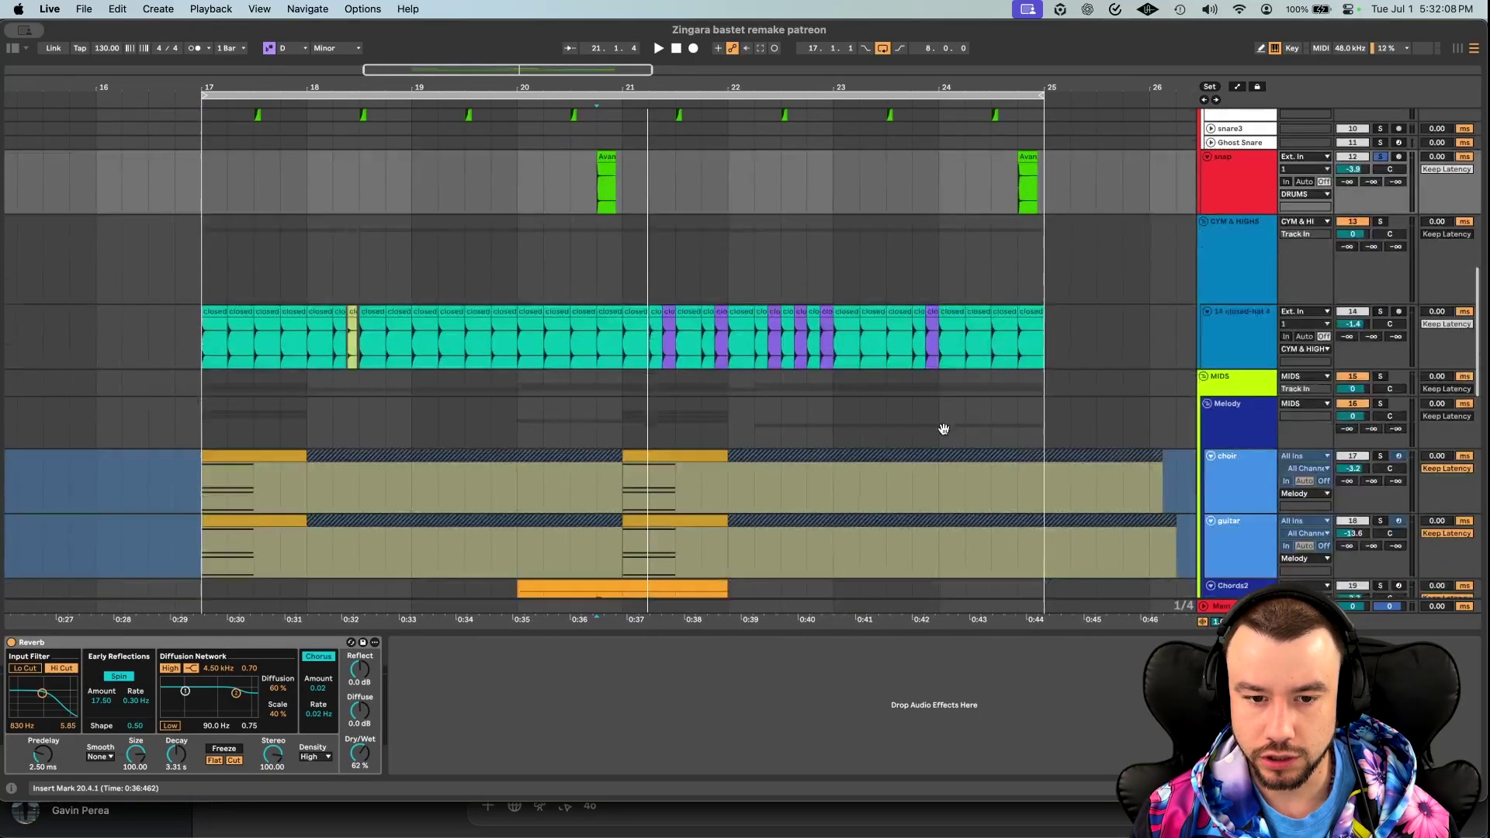
# Solo the Melody group and play the choir and guitar layers from the start of bar 17.
pyautogui.scroll(3, 941, 426)
pyautogui.click(1382, 247)
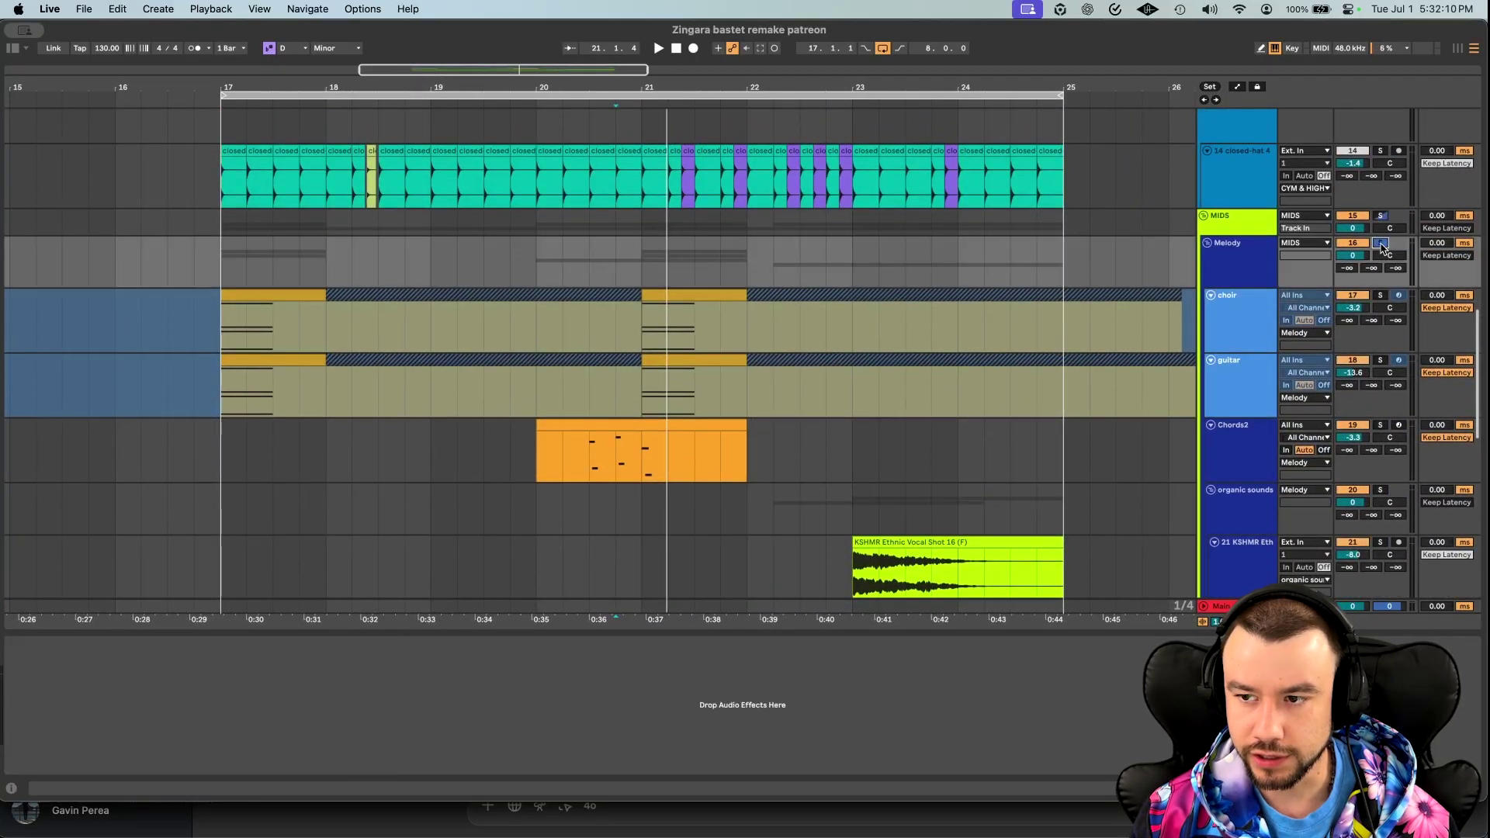
pyautogui.click(270, 295)
pyautogui.press('space')
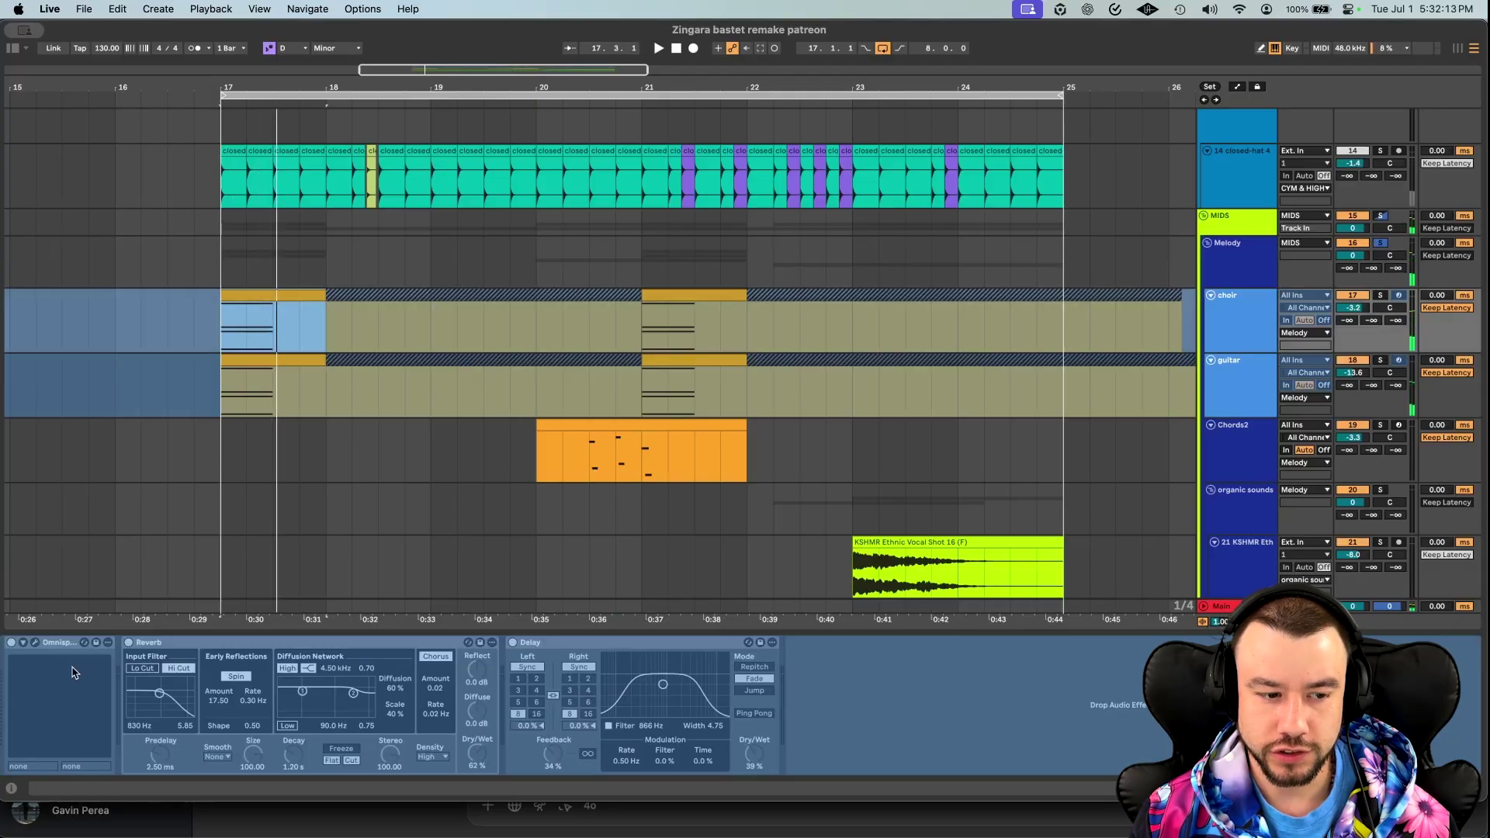
# Open the choir clip at bar 17 in an enlarged note editor and examine its chord notes D1, D2, F2 and A3.
pyautogui.doubleClick(268, 307)
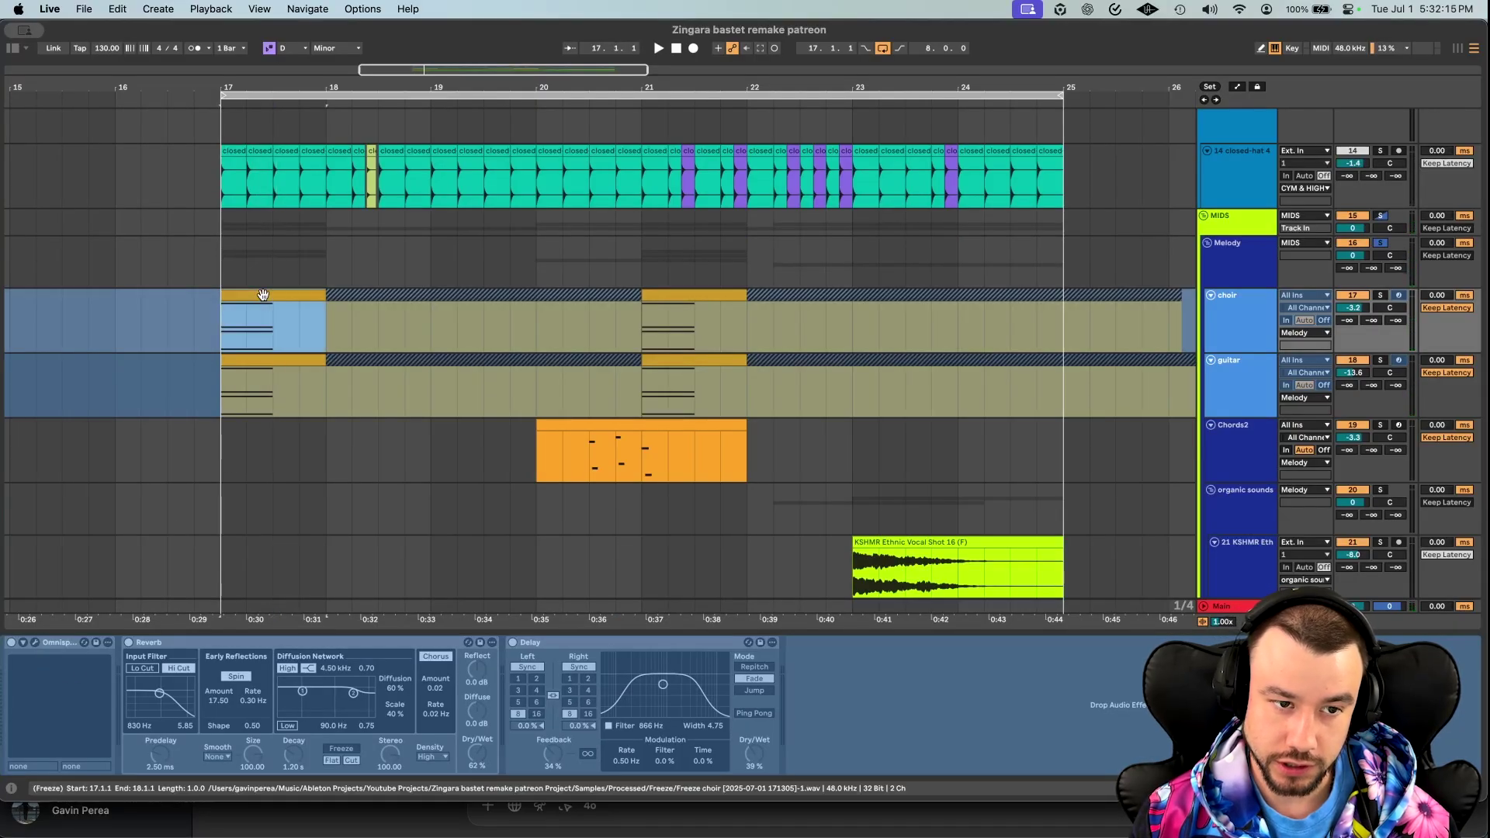
pyautogui.moveTo(408, 358); pyautogui.dragTo(407, 146)
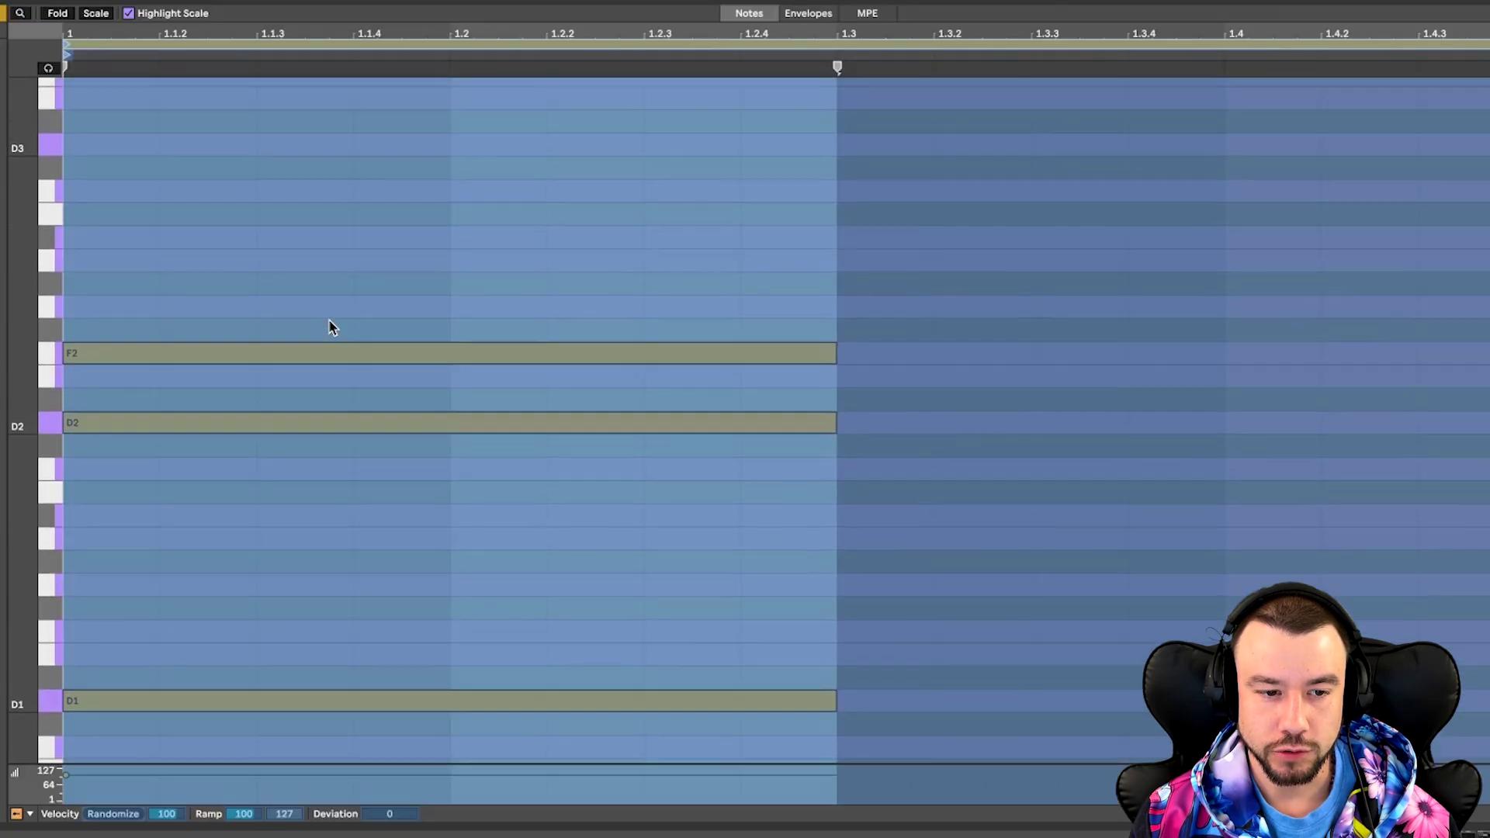
pyautogui.scroll(1, 505, 395)
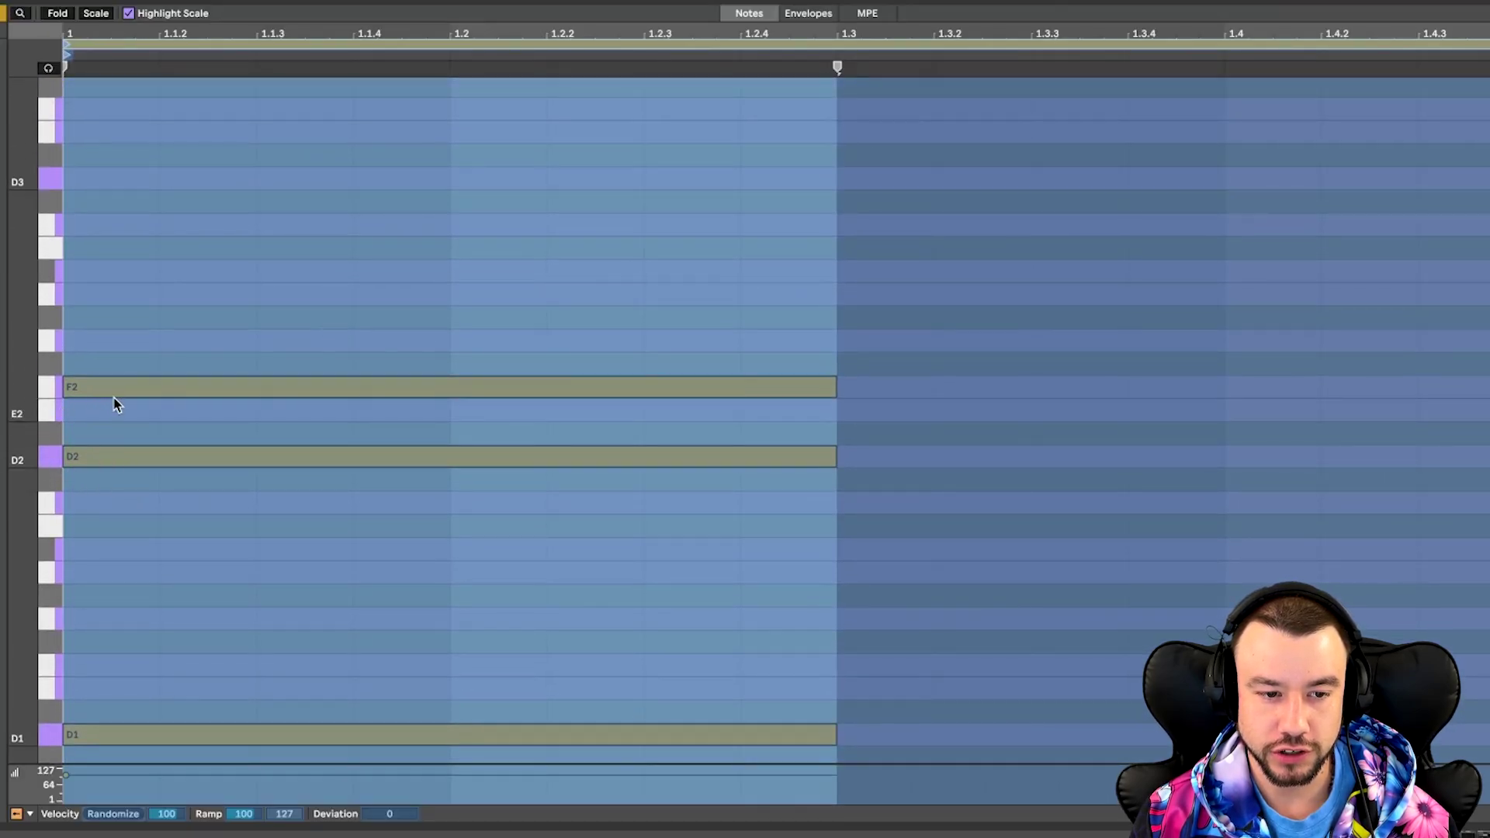
pyautogui.scroll(-5, 87, 535)
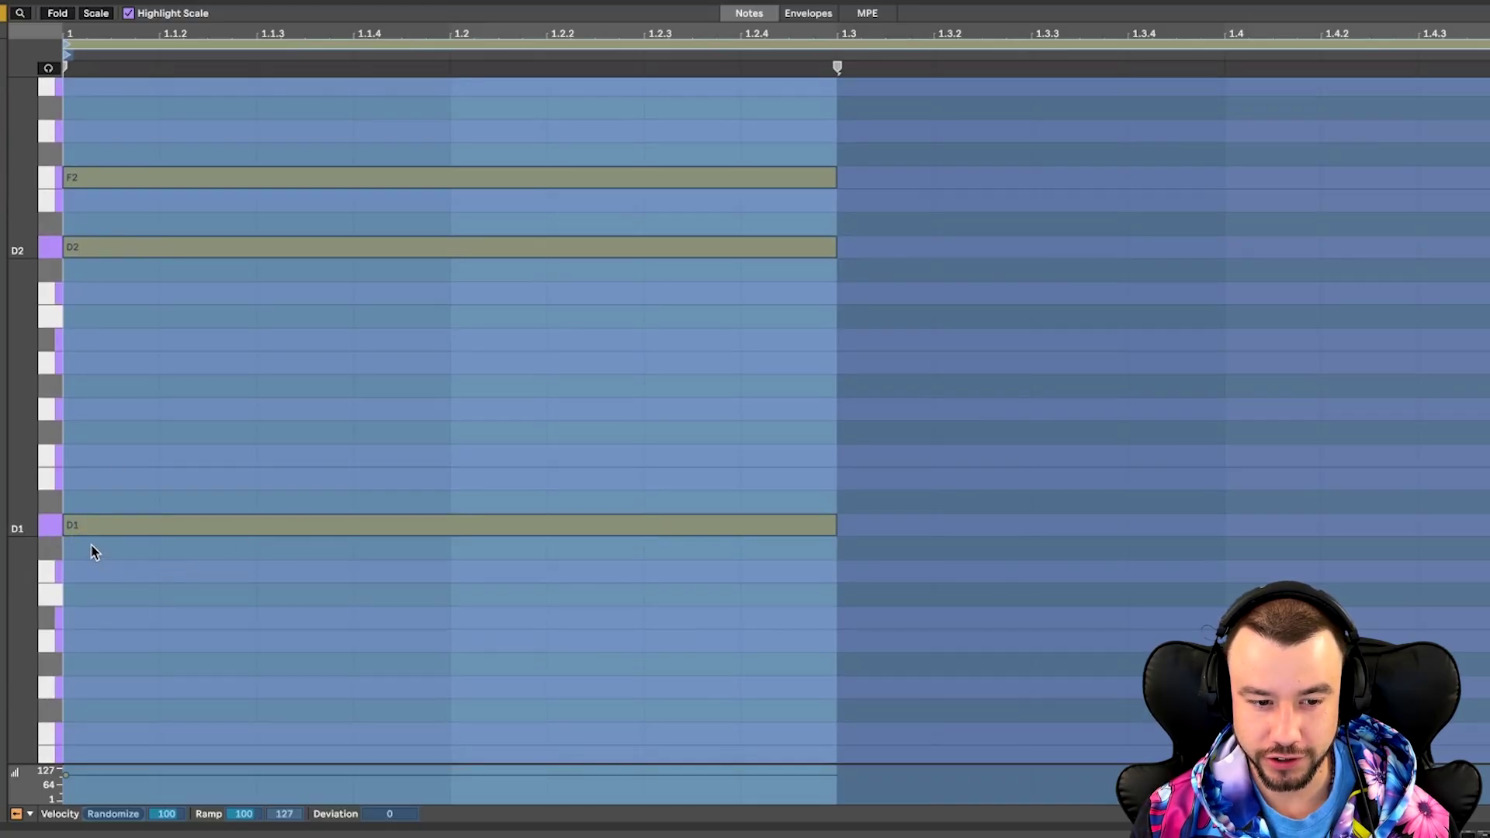
pyautogui.scroll(1, 91, 552)
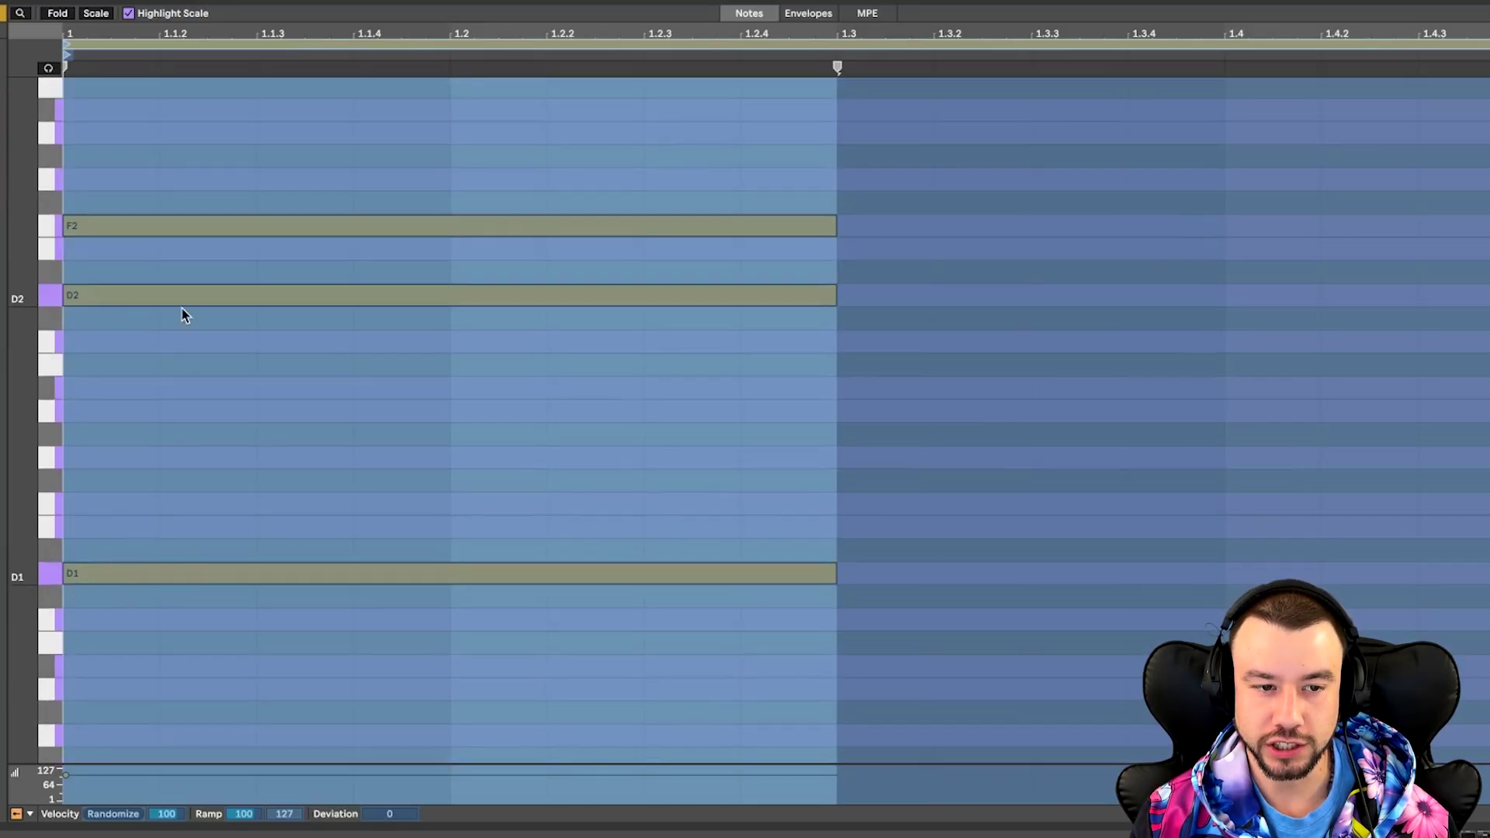
pyautogui.scroll(7, 216, 316)
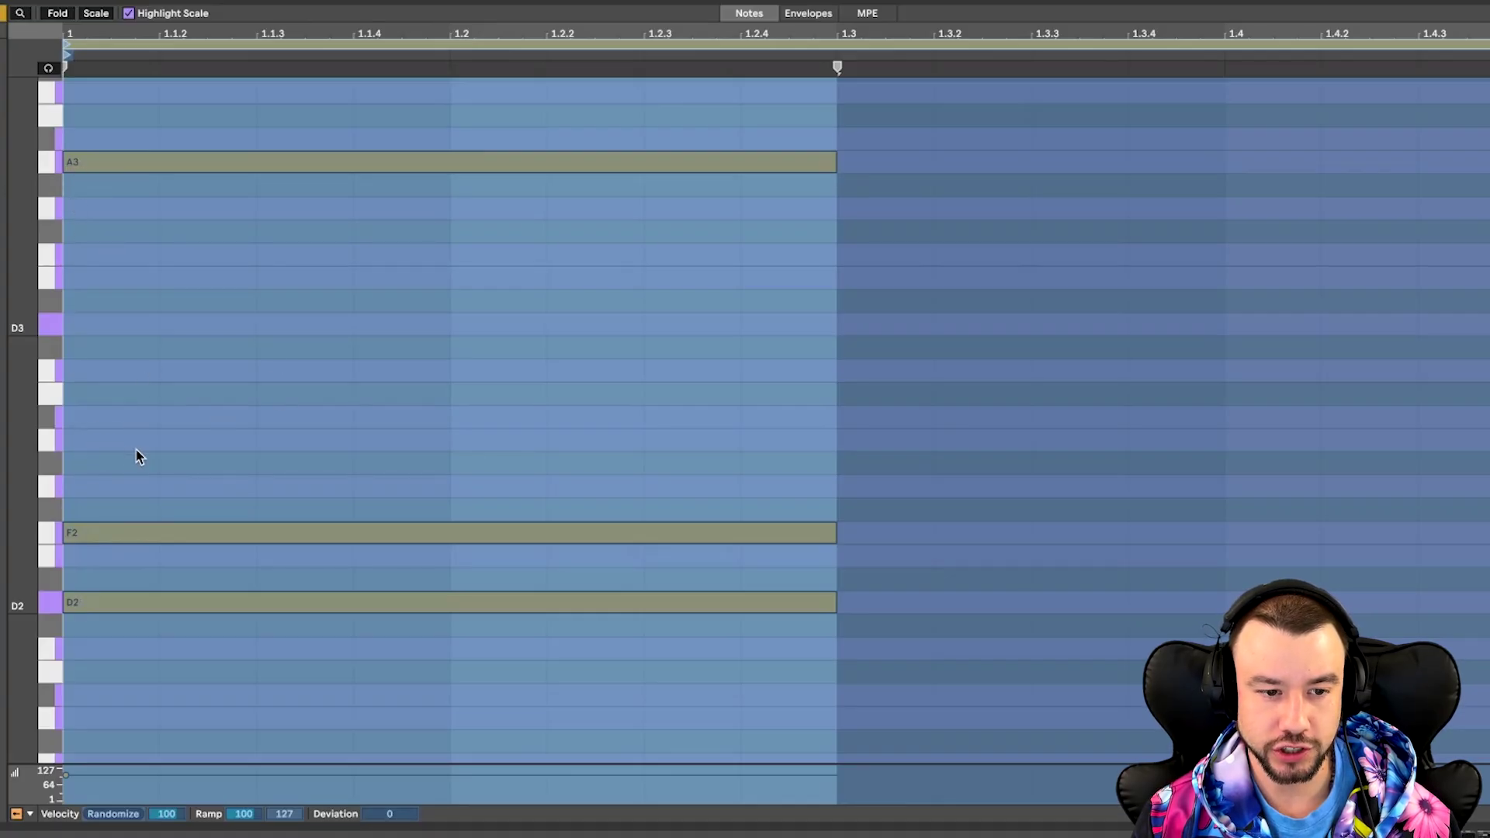
pyautogui.scroll(-5, 86, 419)
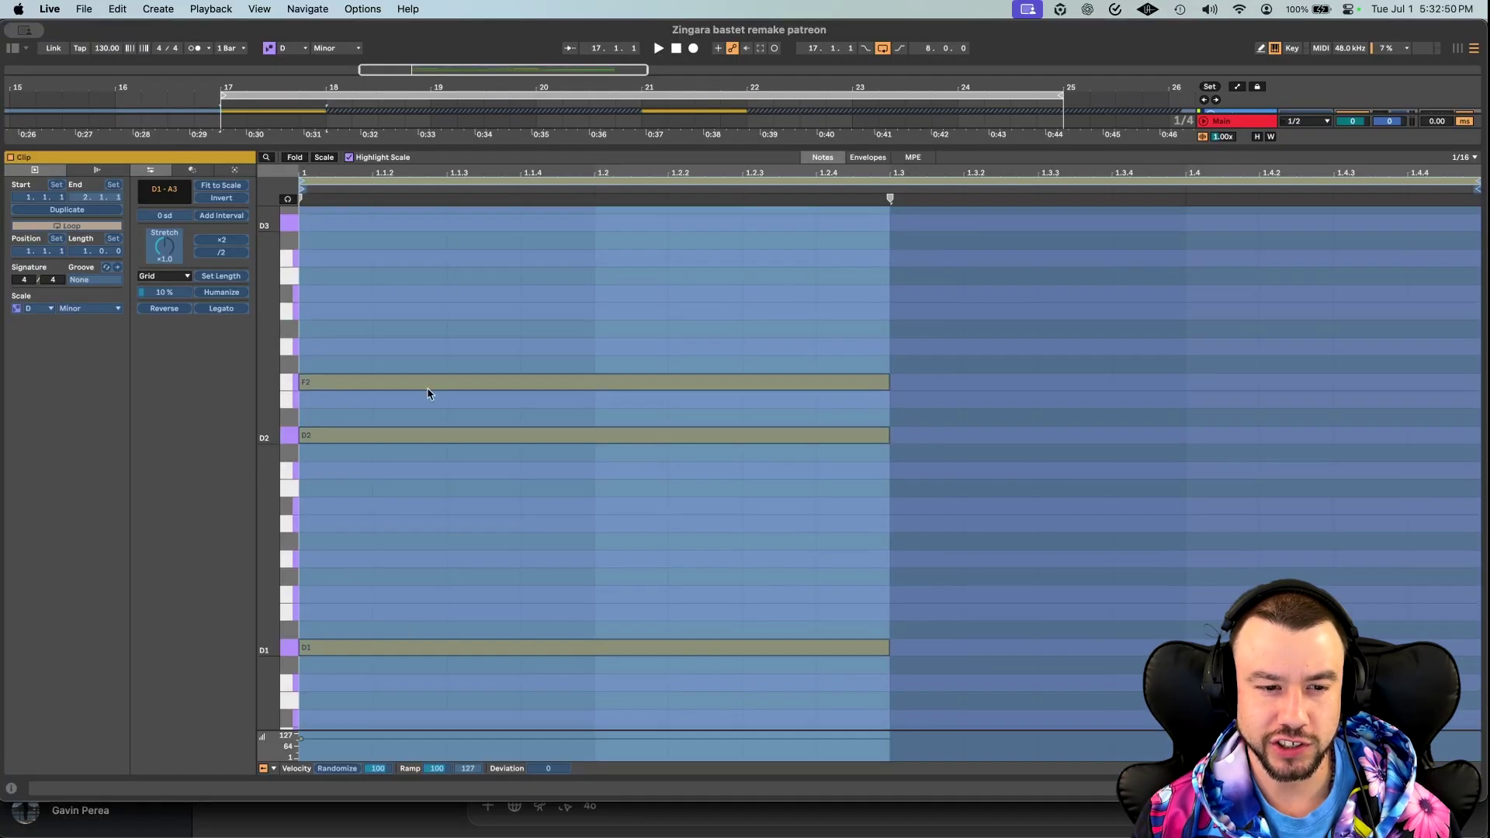
pyautogui.scroll(6, 428, 394)
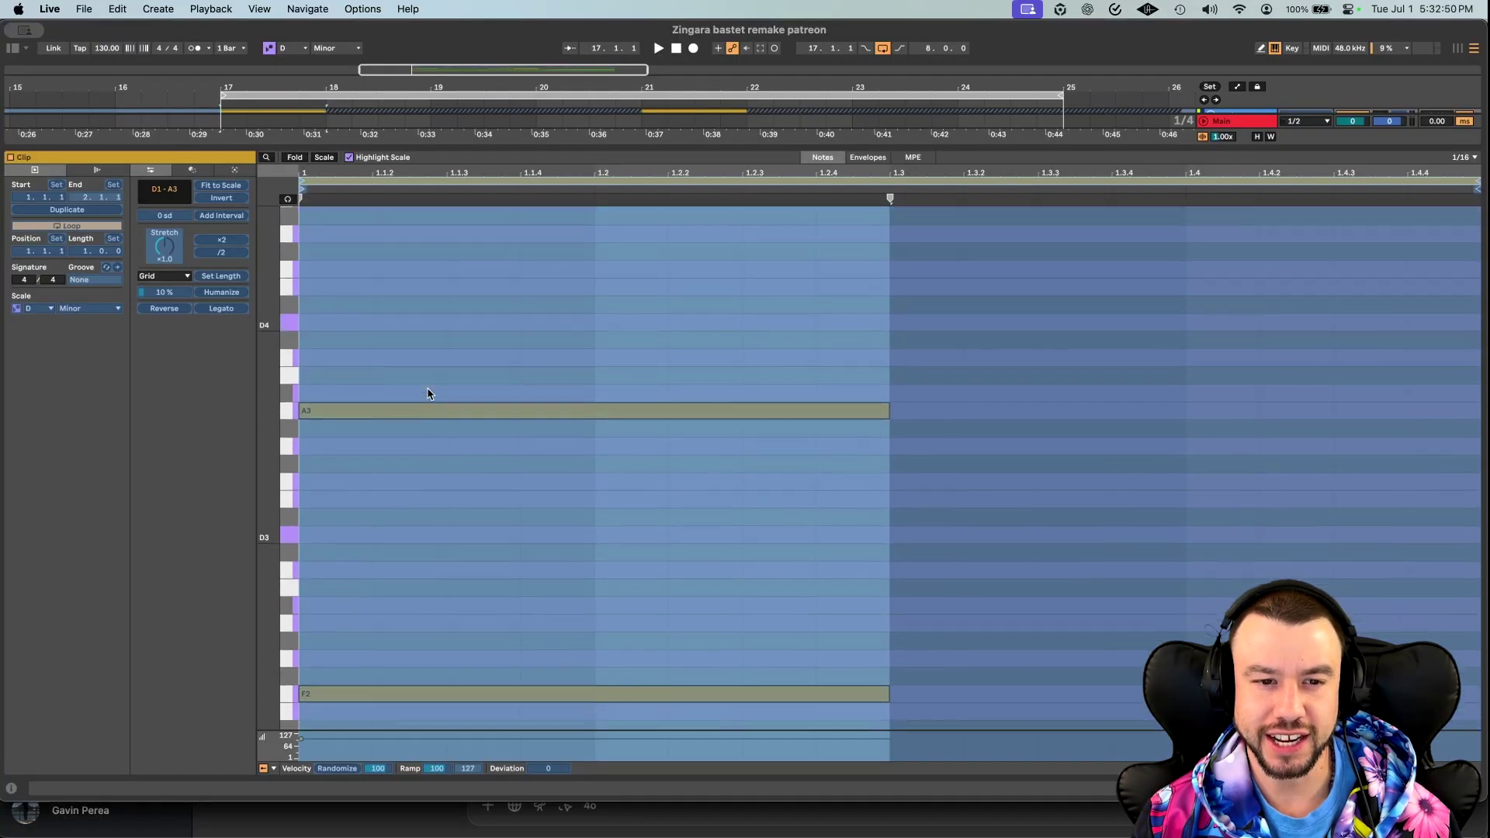
# Play the choir chord from bar 17 while viewing its notes, and return to the arrangement to finish listening.
pyautogui.press('space')
pyautogui.scroll(-3, 585, 264)
pyautogui.scroll(4, 585, 265)
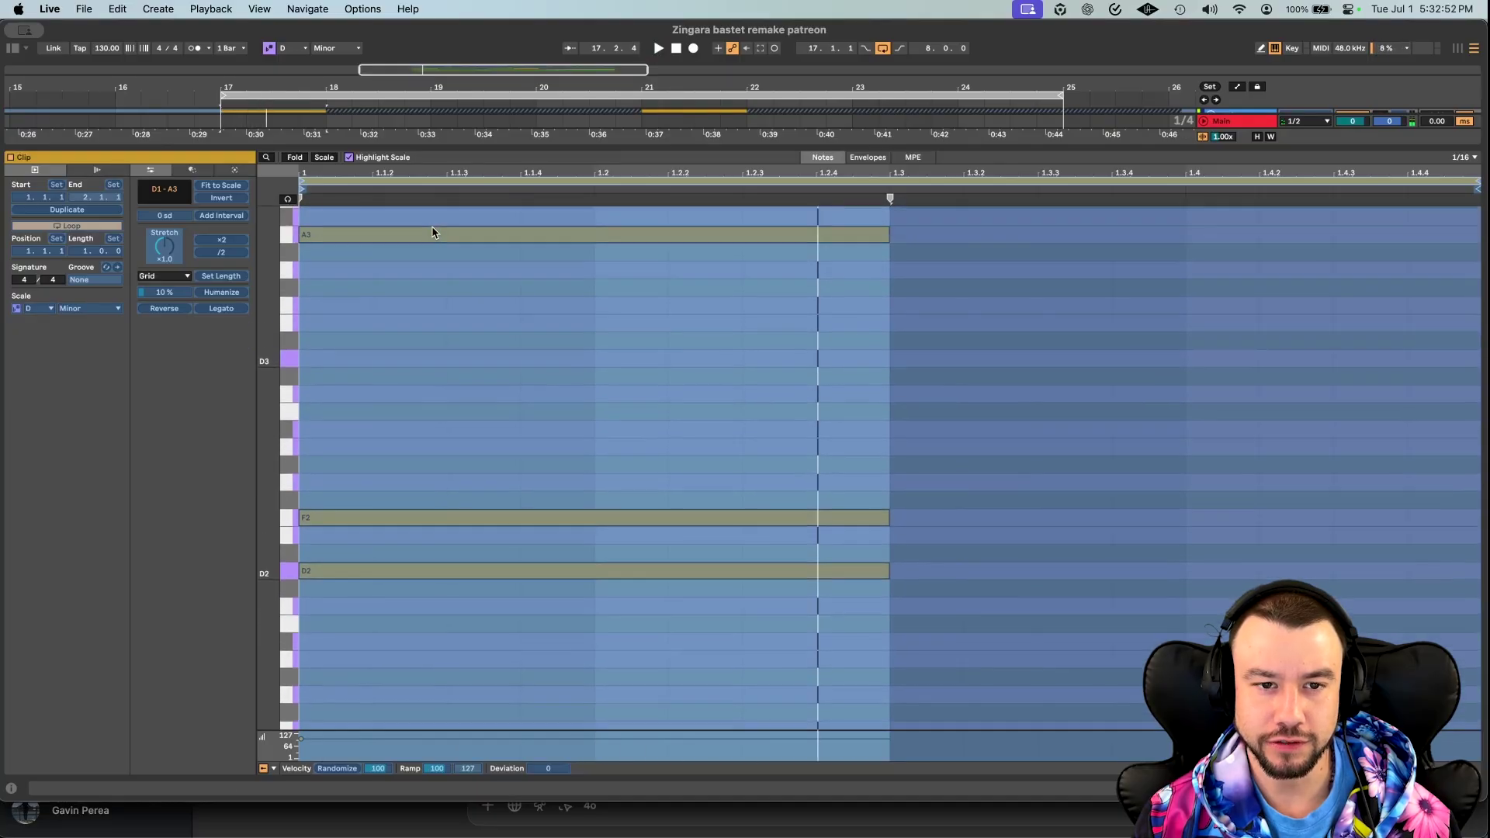
pyautogui.scroll(-9, 612, 366)
pyautogui.scroll(-3, 630, 541)
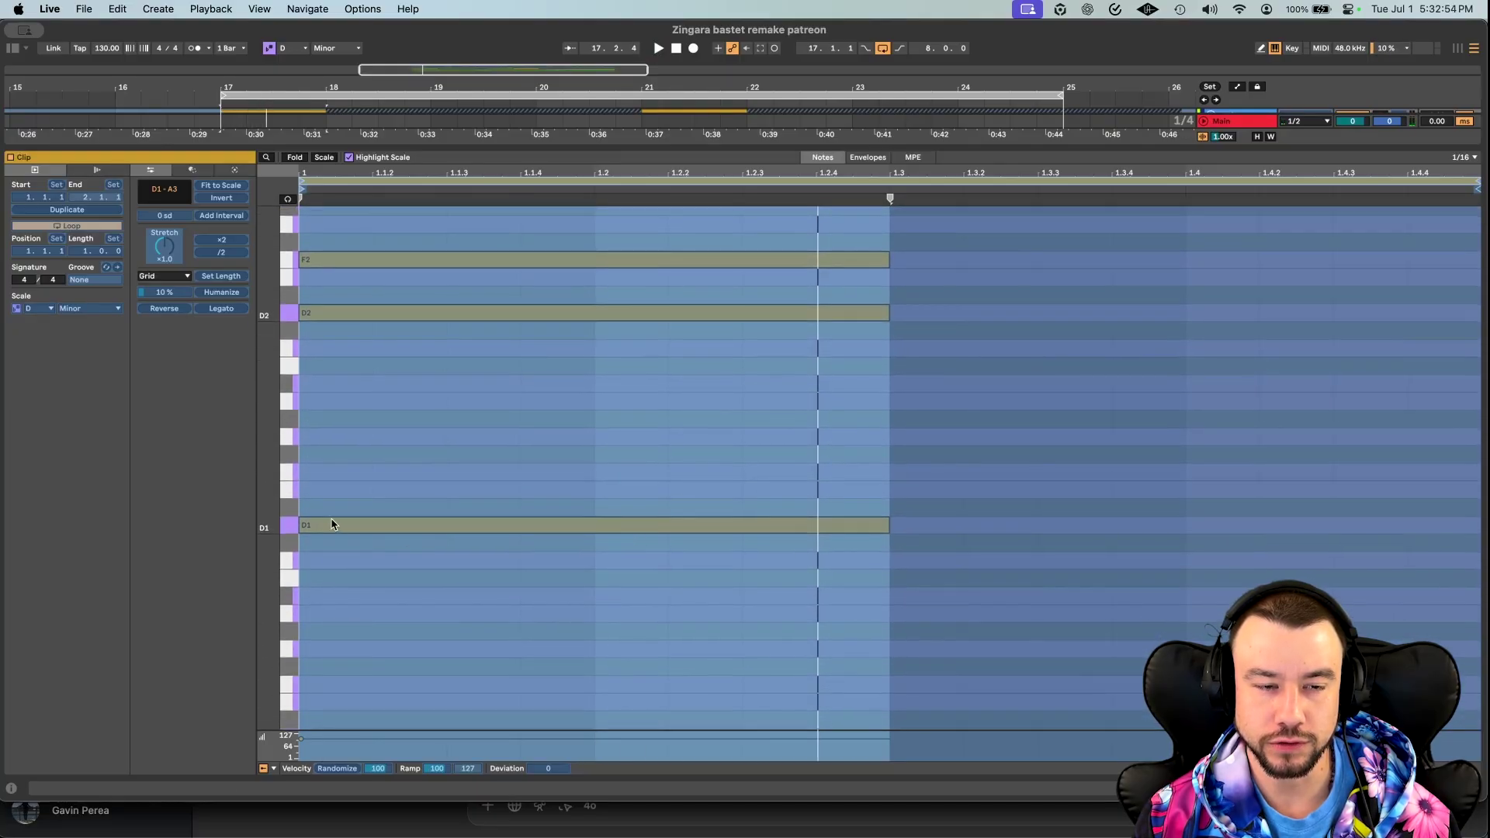
pyautogui.press('alt+super+l')
pyautogui.scroll(6, 446, 392)
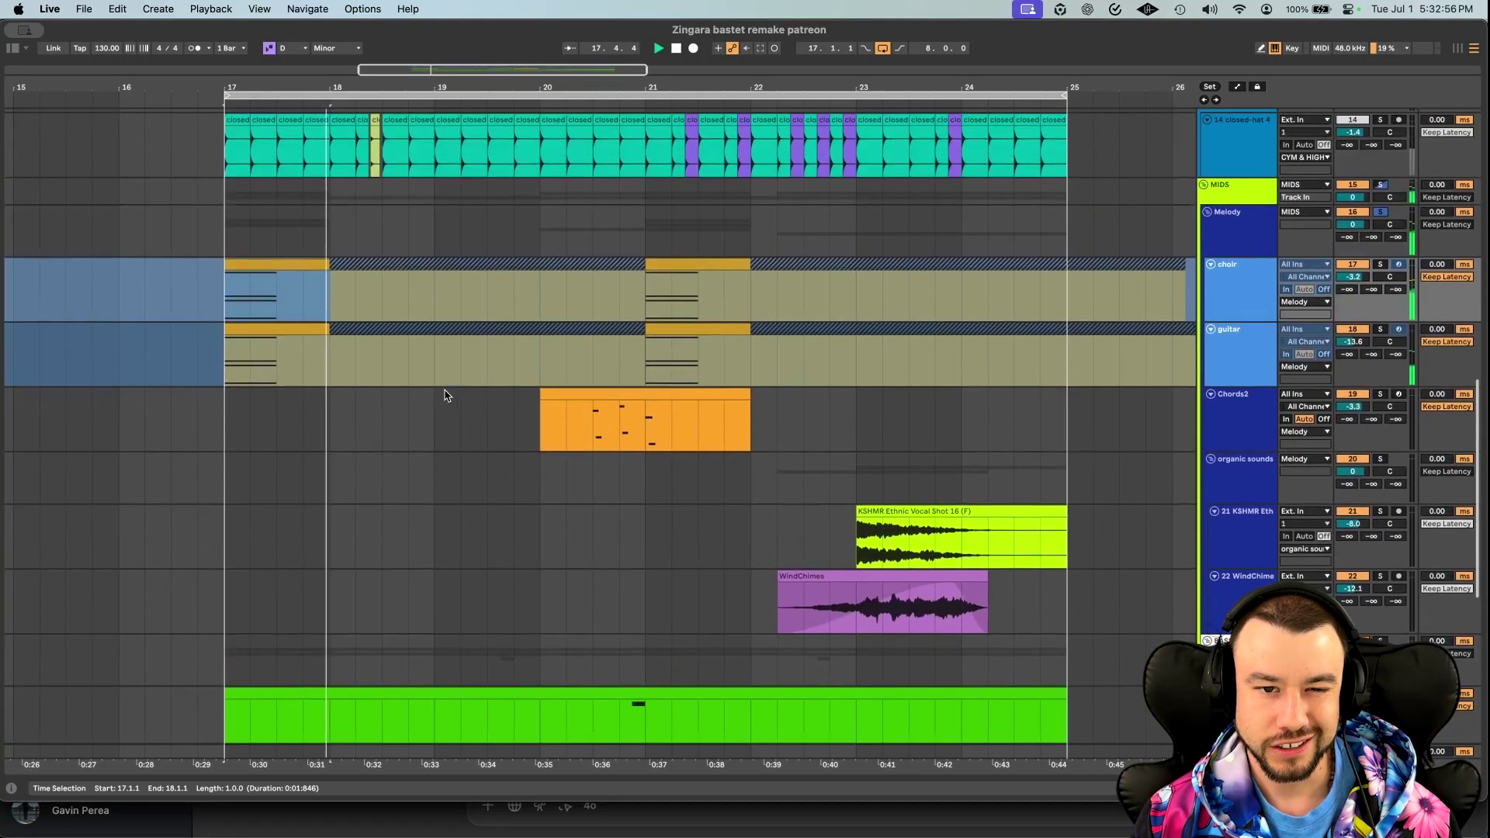
pyautogui.press('space')
# Solo the chords track below the guitar, play its orange clip from 20.3.1, and open the clip's notes.
pyautogui.scroll(-2, 445, 395)
pyautogui.press('-')
pyautogui.click(505, 448)
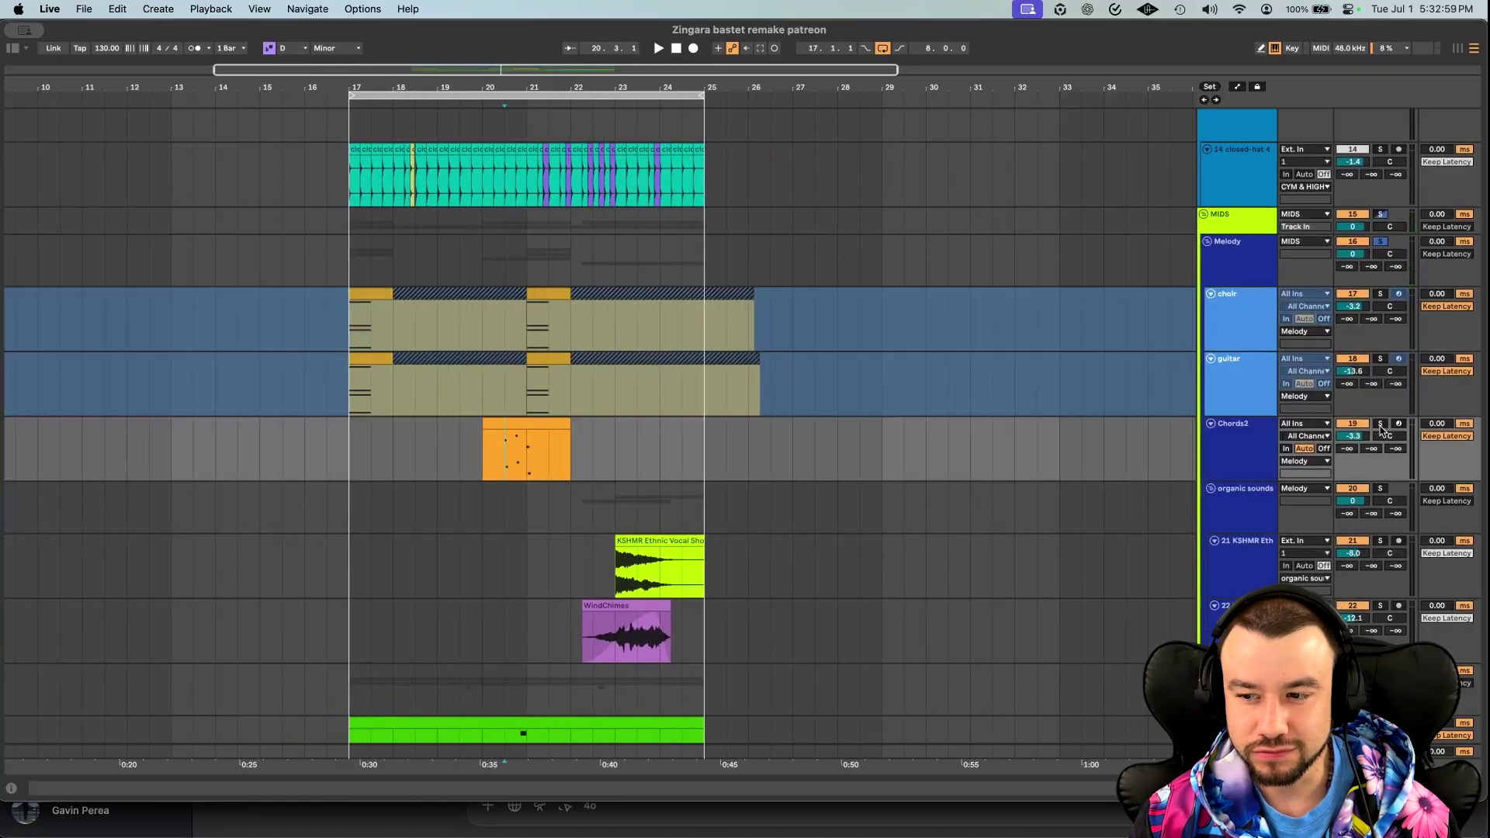
pyautogui.doubleClick(519, 423)
pyautogui.press('space')
pyautogui.scroll(-2, 654, 475)
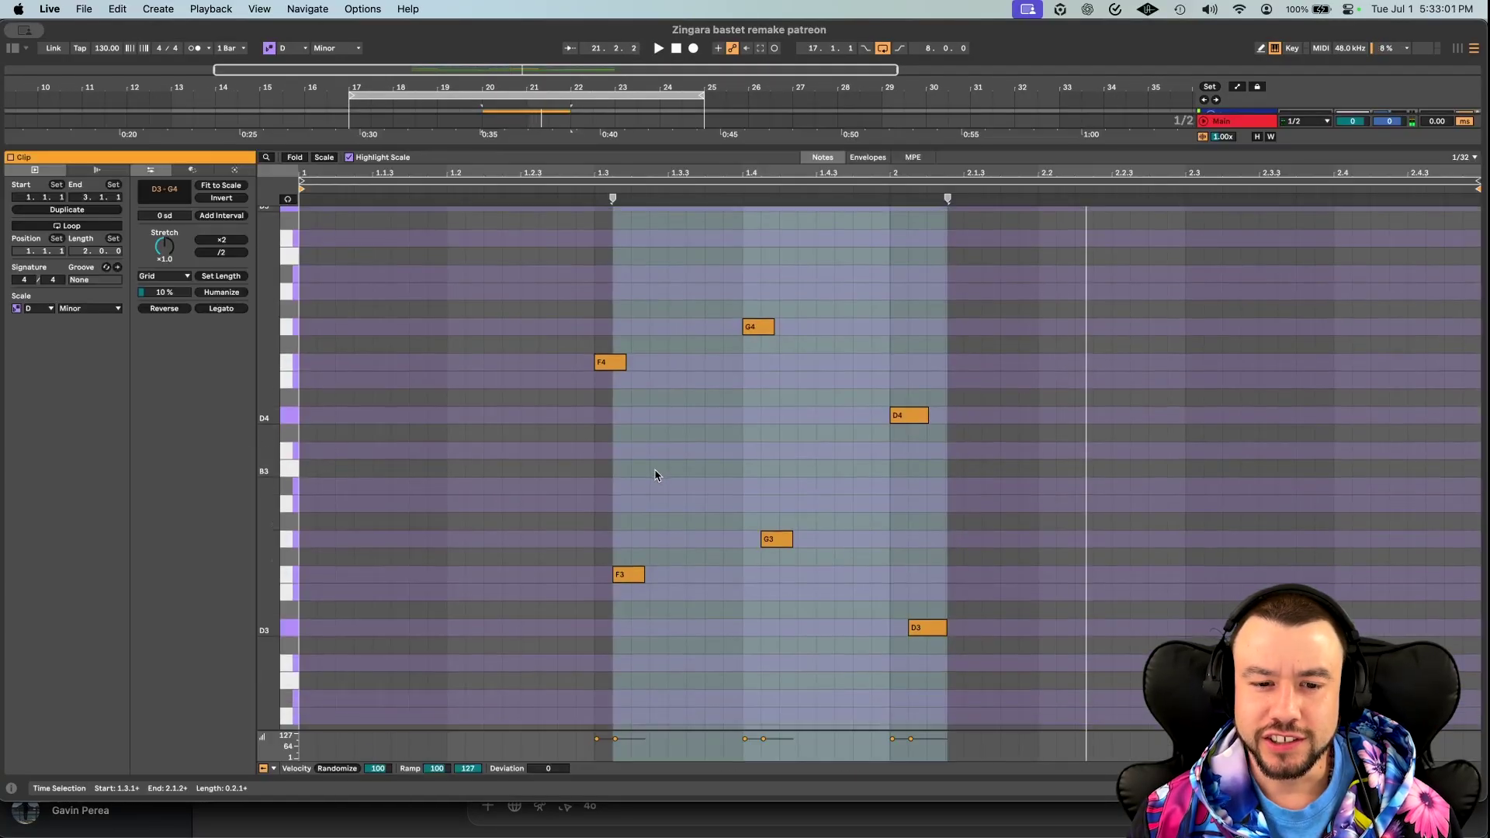
# Place the insert mark at 1.3.1 in the chords clip and select the lower-octave notes F3, G3 and D3 for inspection.
pyautogui.click(577, 443)
pyautogui.scroll(-1, 593, 382)
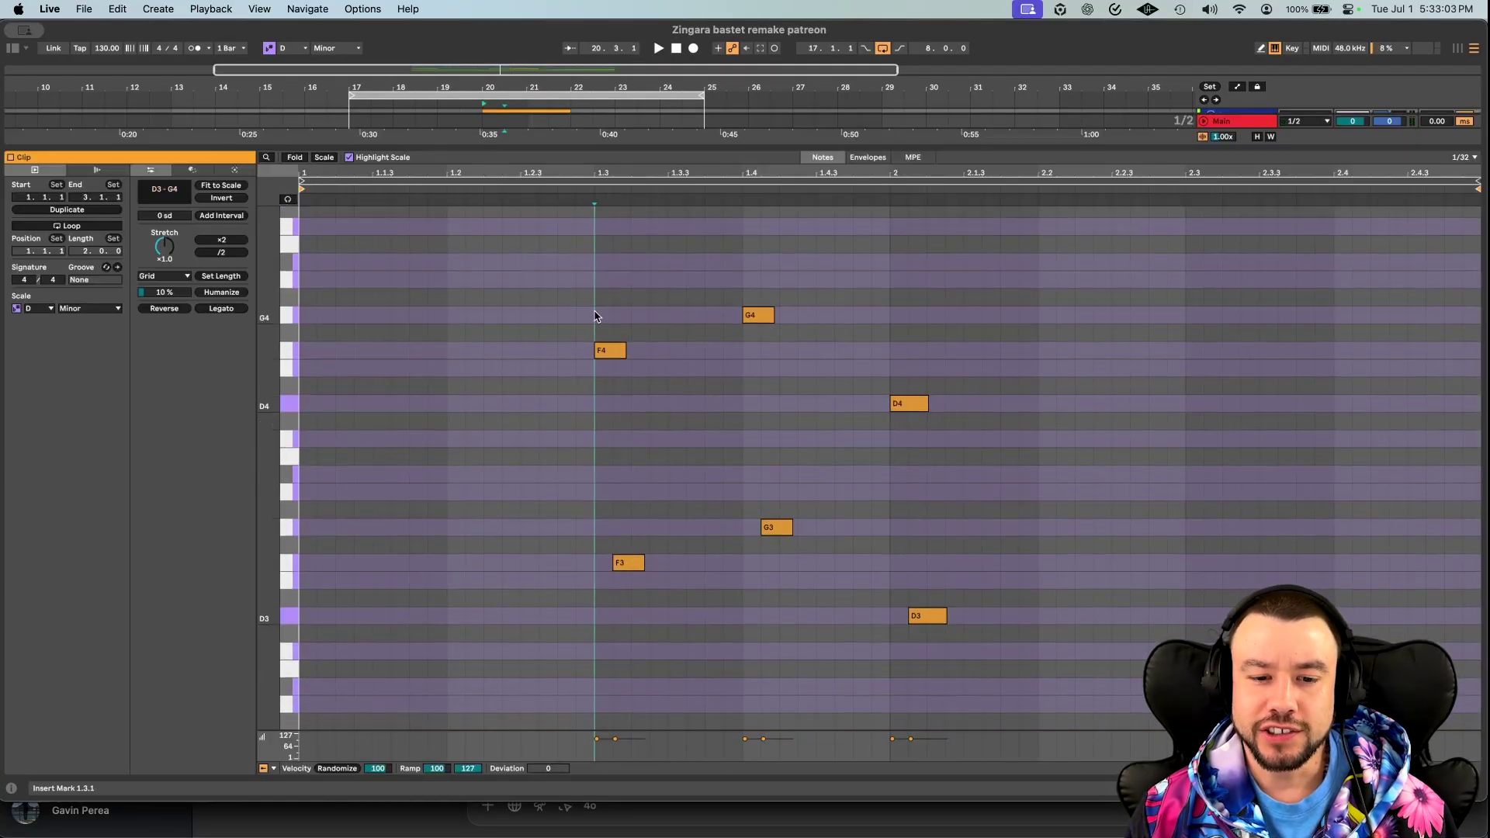
pyautogui.scroll(2, 617, 556)
pyautogui.scroll(1, 578, 351)
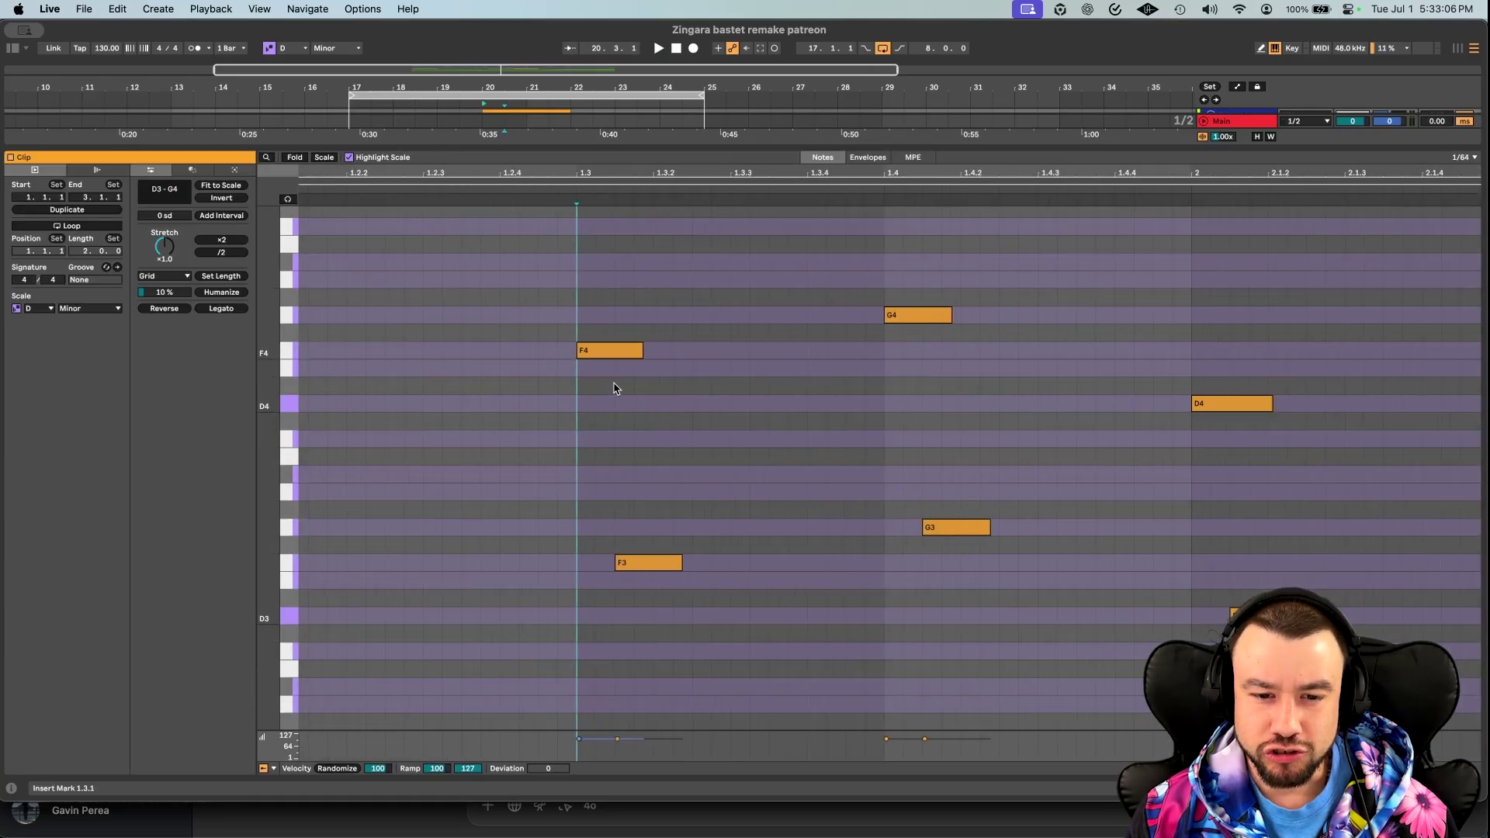
pyautogui.moveTo(605, 586); pyautogui.dragTo(586, 481)
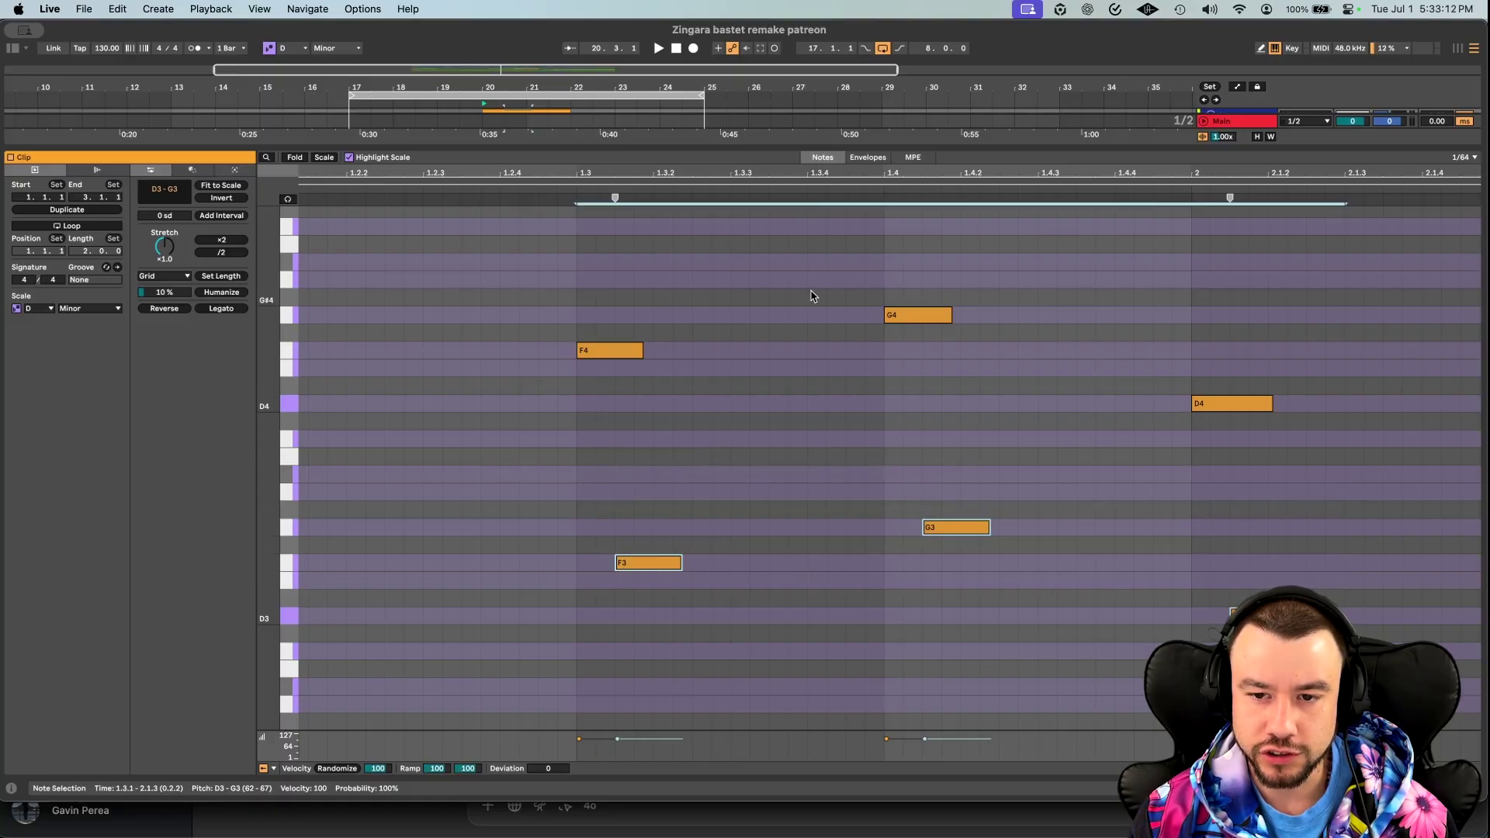
# Play the soloed chords clip from bar 20, view its notes during playback, and return to the arrangement to stop it.
pyautogui.doubleClick(500, 145)
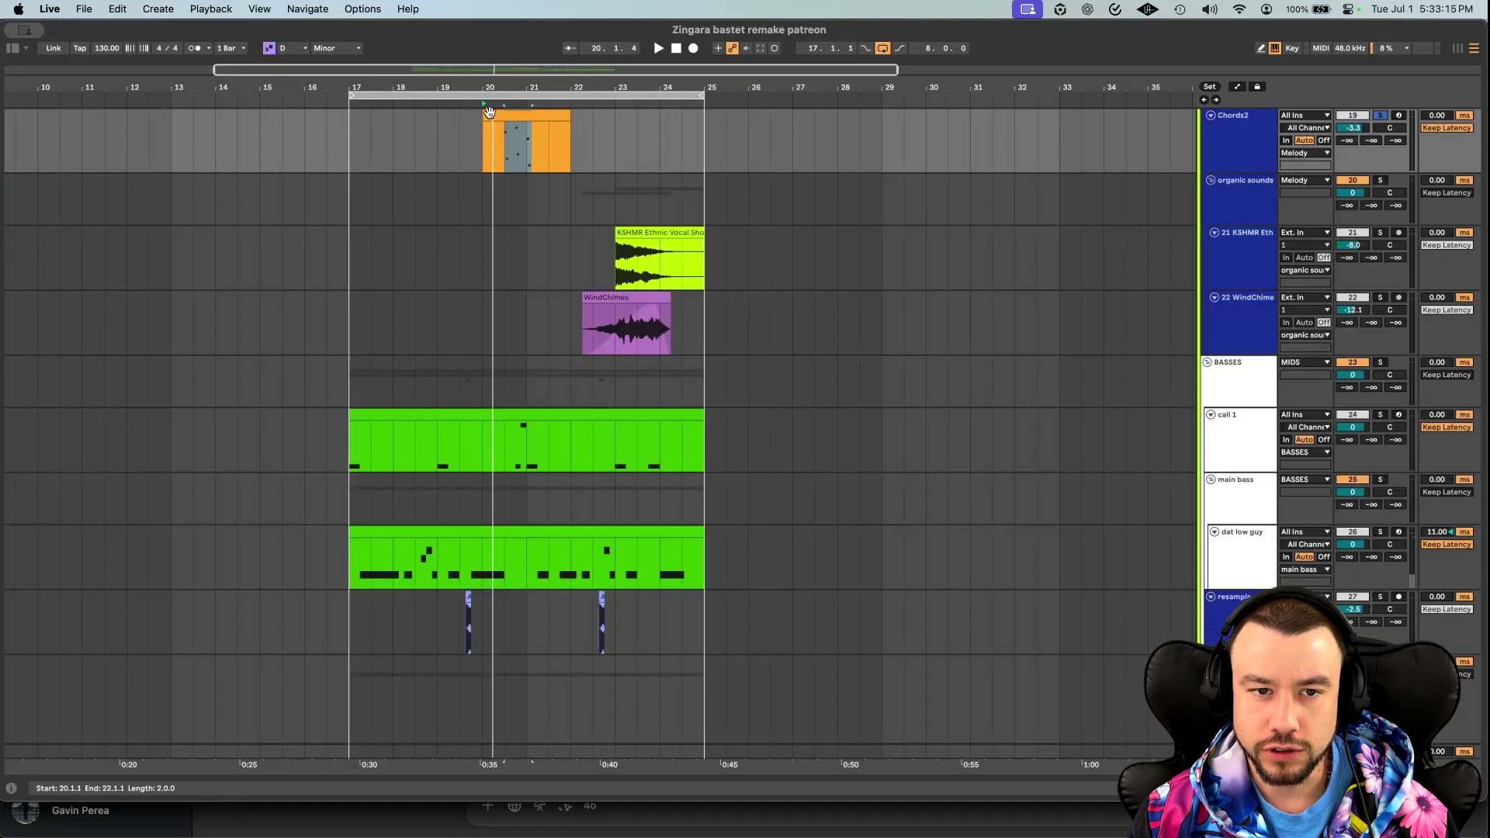
pyautogui.click(506, 111)
pyautogui.press('space')
pyautogui.doubleClick(515, 160)
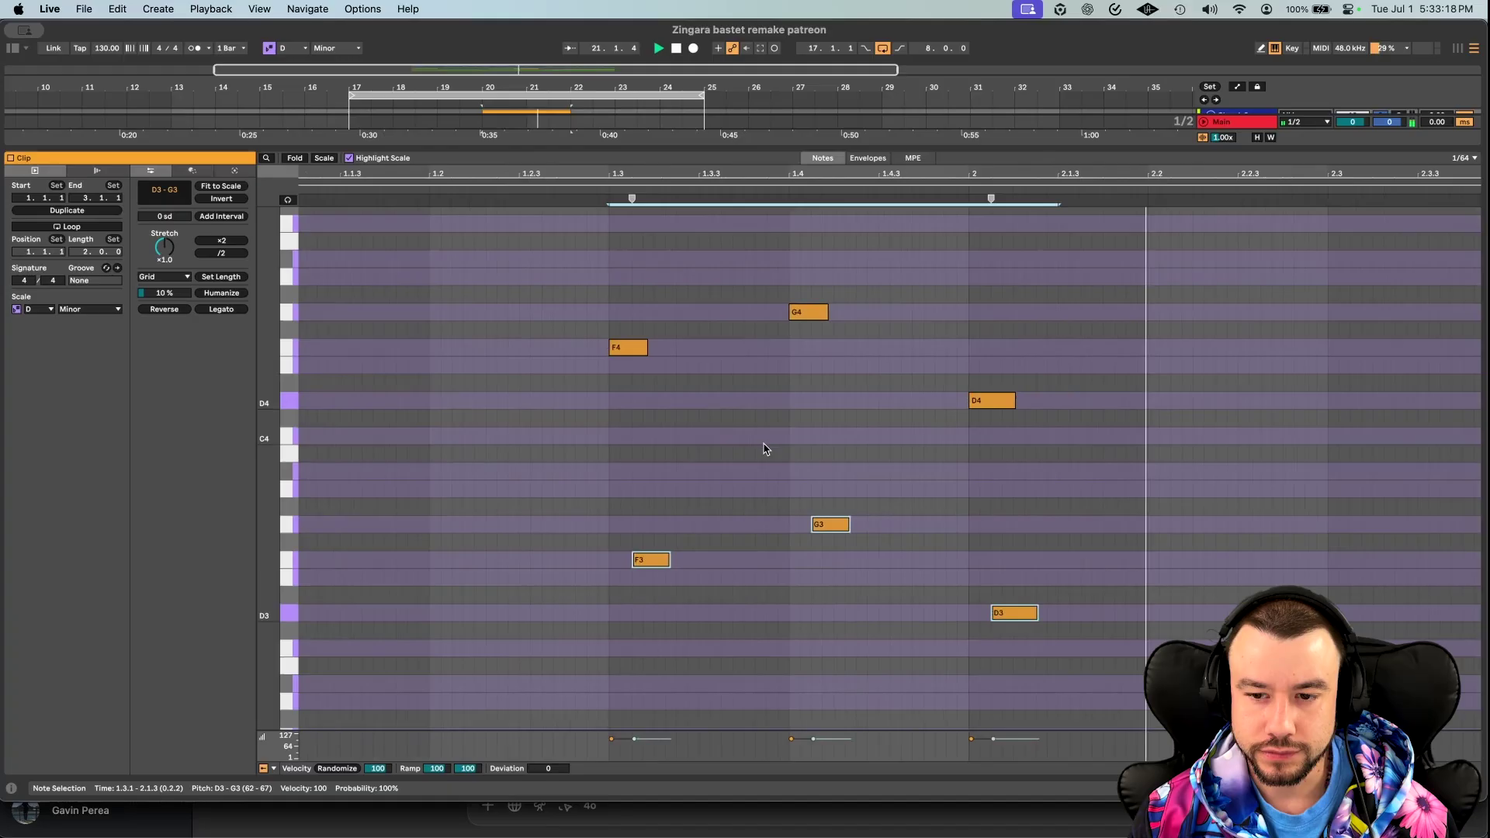
pyautogui.scroll(1, 869, 510)
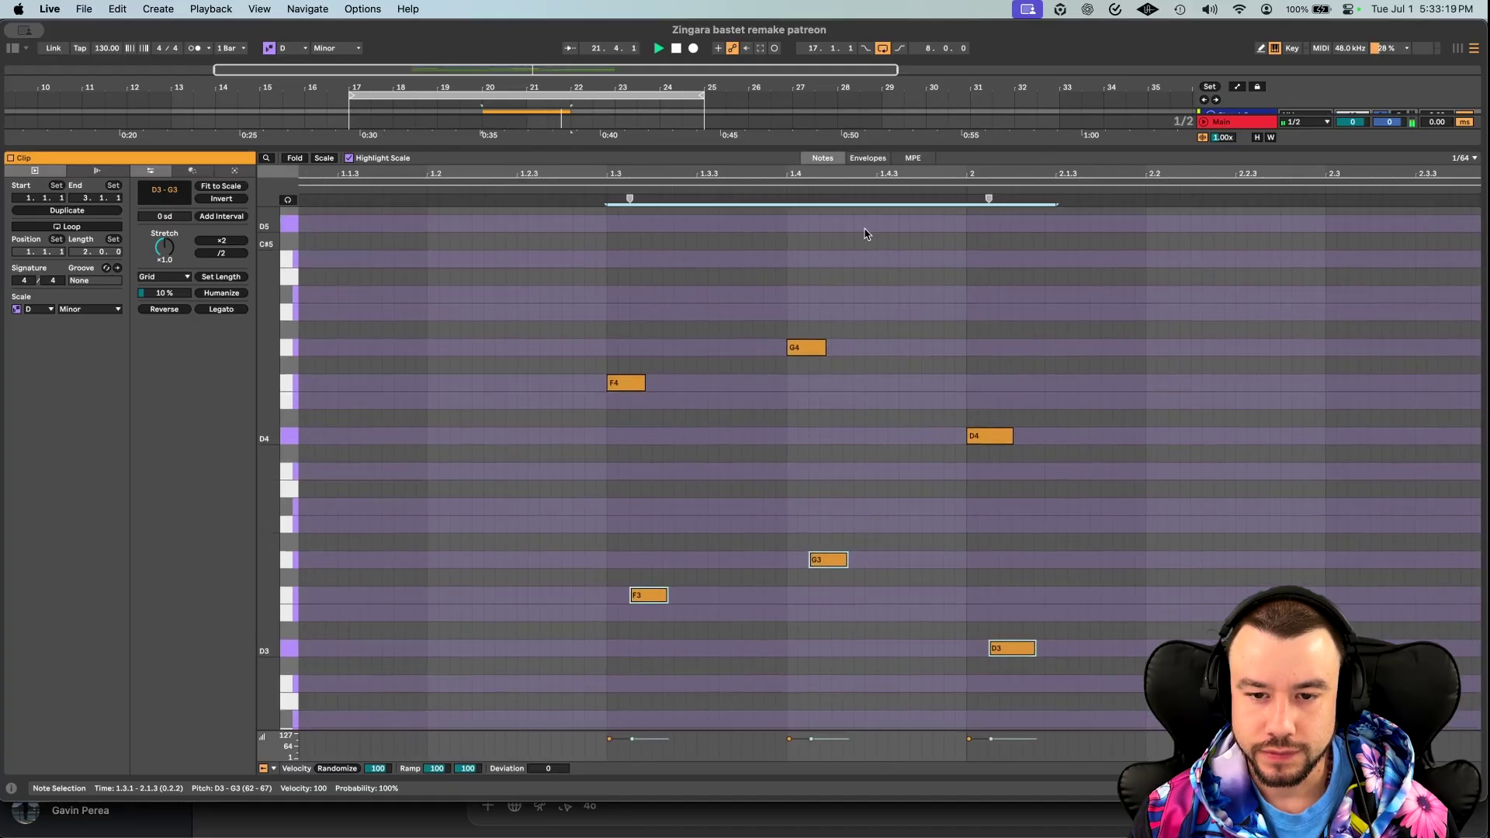
pyautogui.doubleClick(638, 148)
pyautogui.scroll(5, 831, 263)
pyautogui.press('space')
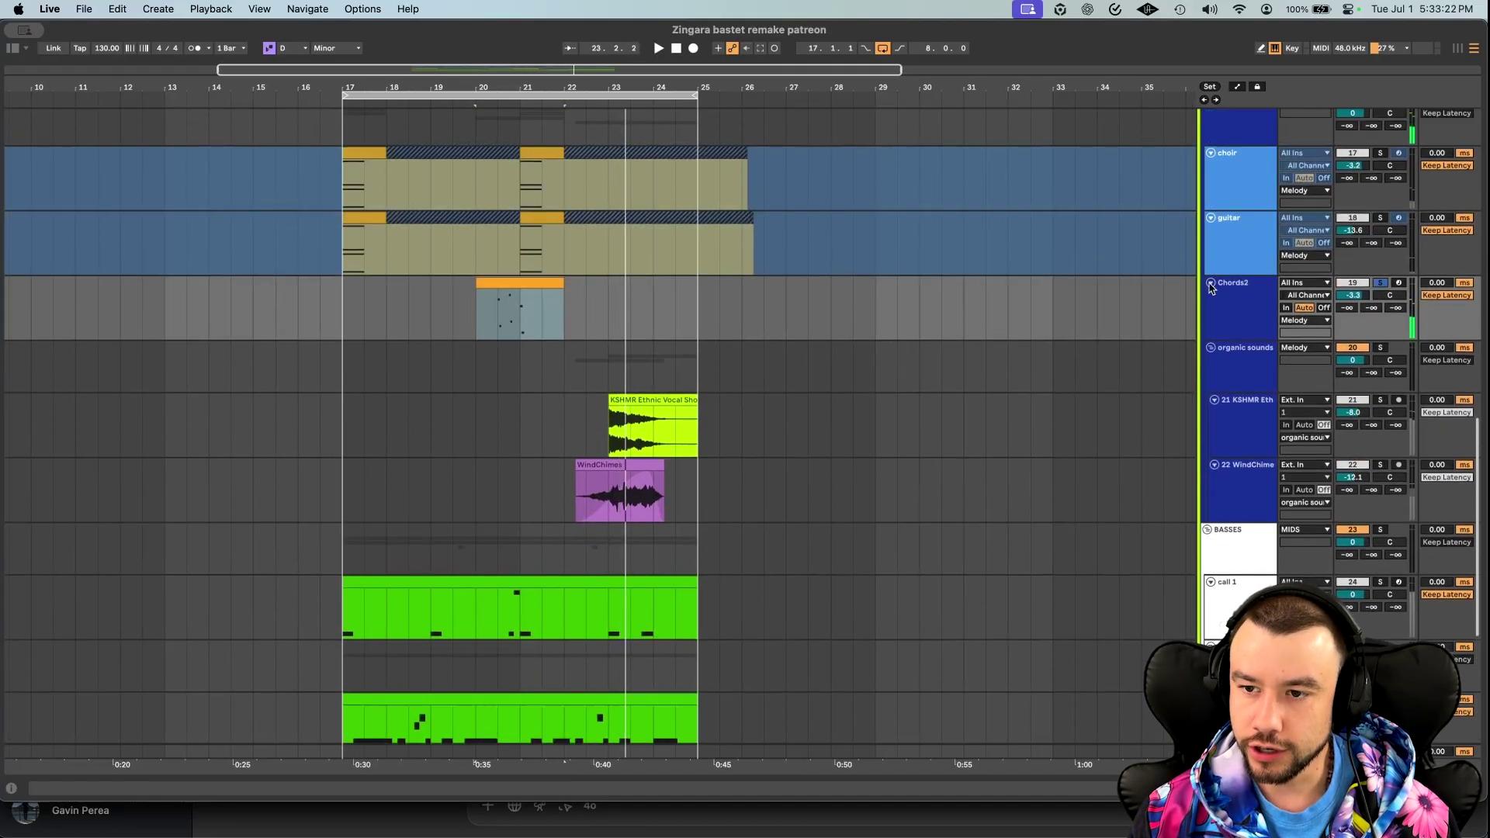
# Open Serum 2 on the Chords2 track, locate BL - Ambient Ice Cave Bell Pad among the Factory Bell presets, and close the plug-in window.
pyautogui.doubleClick(1240, 322)
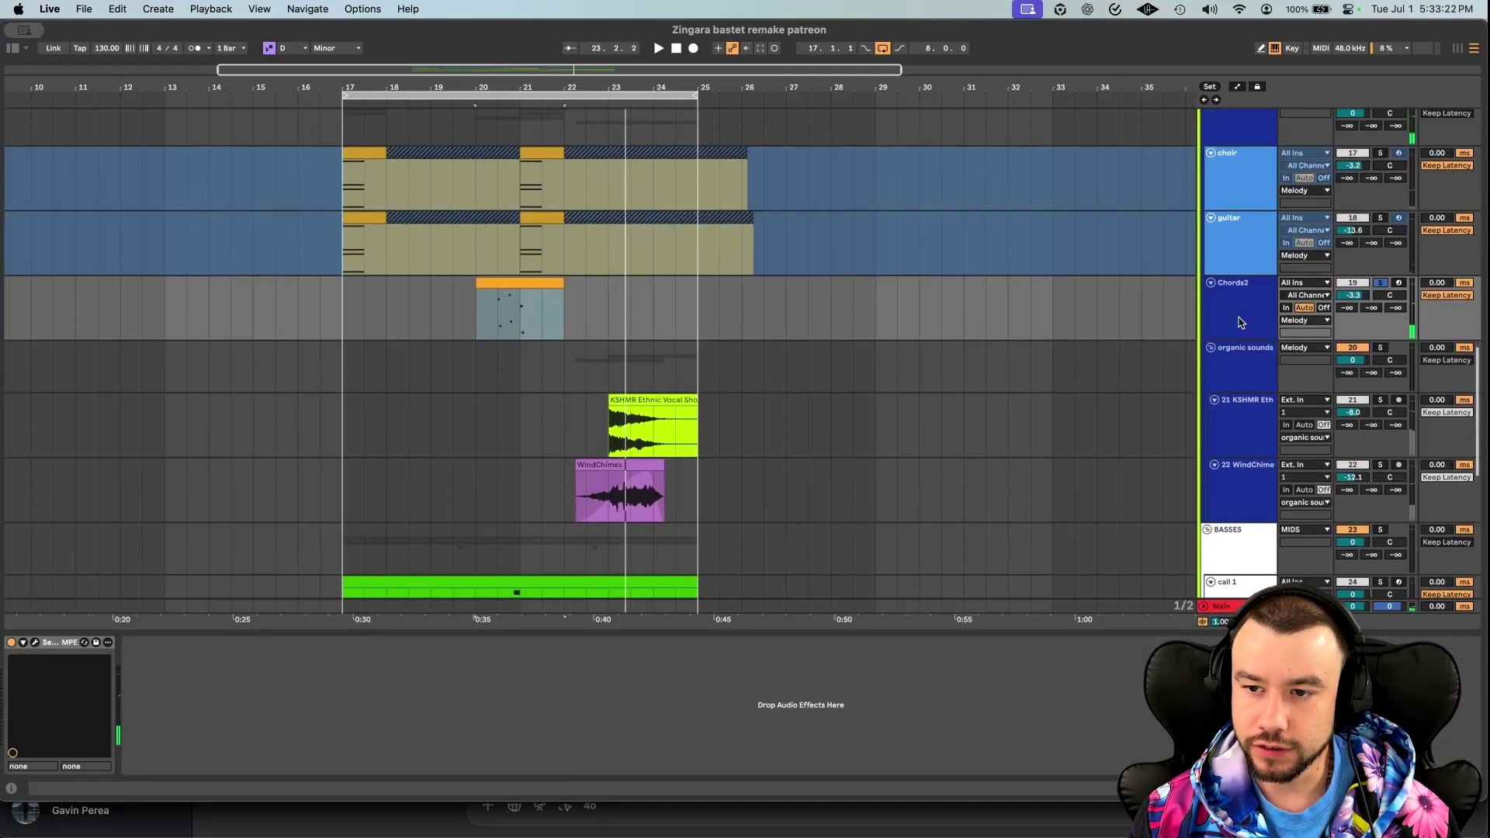
pyautogui.click(34, 644)
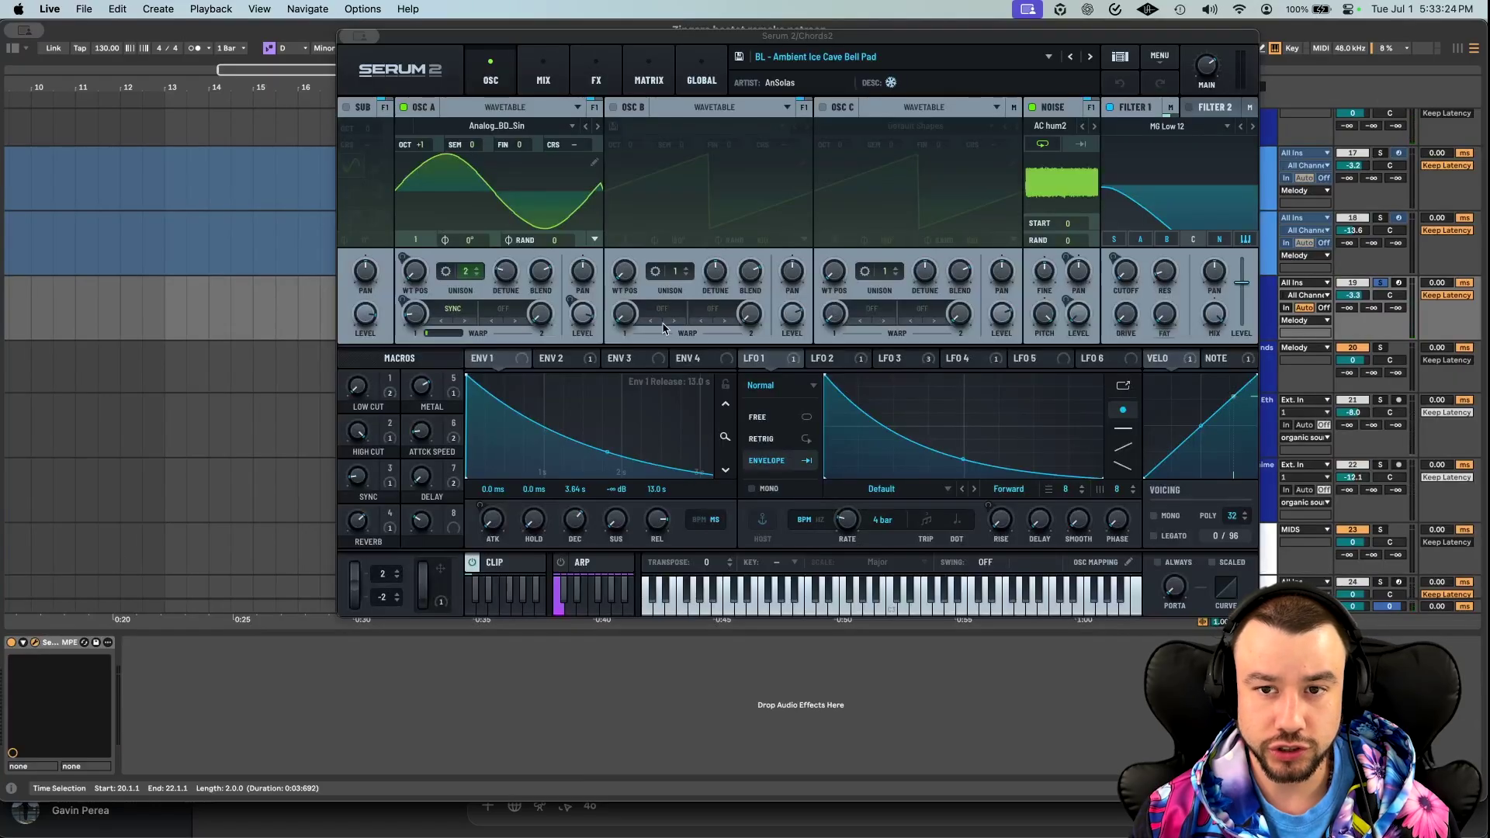
pyautogui.click(996, 61)
pyautogui.moveTo(850, 132)
pyautogui.moveTo(1157, 165)
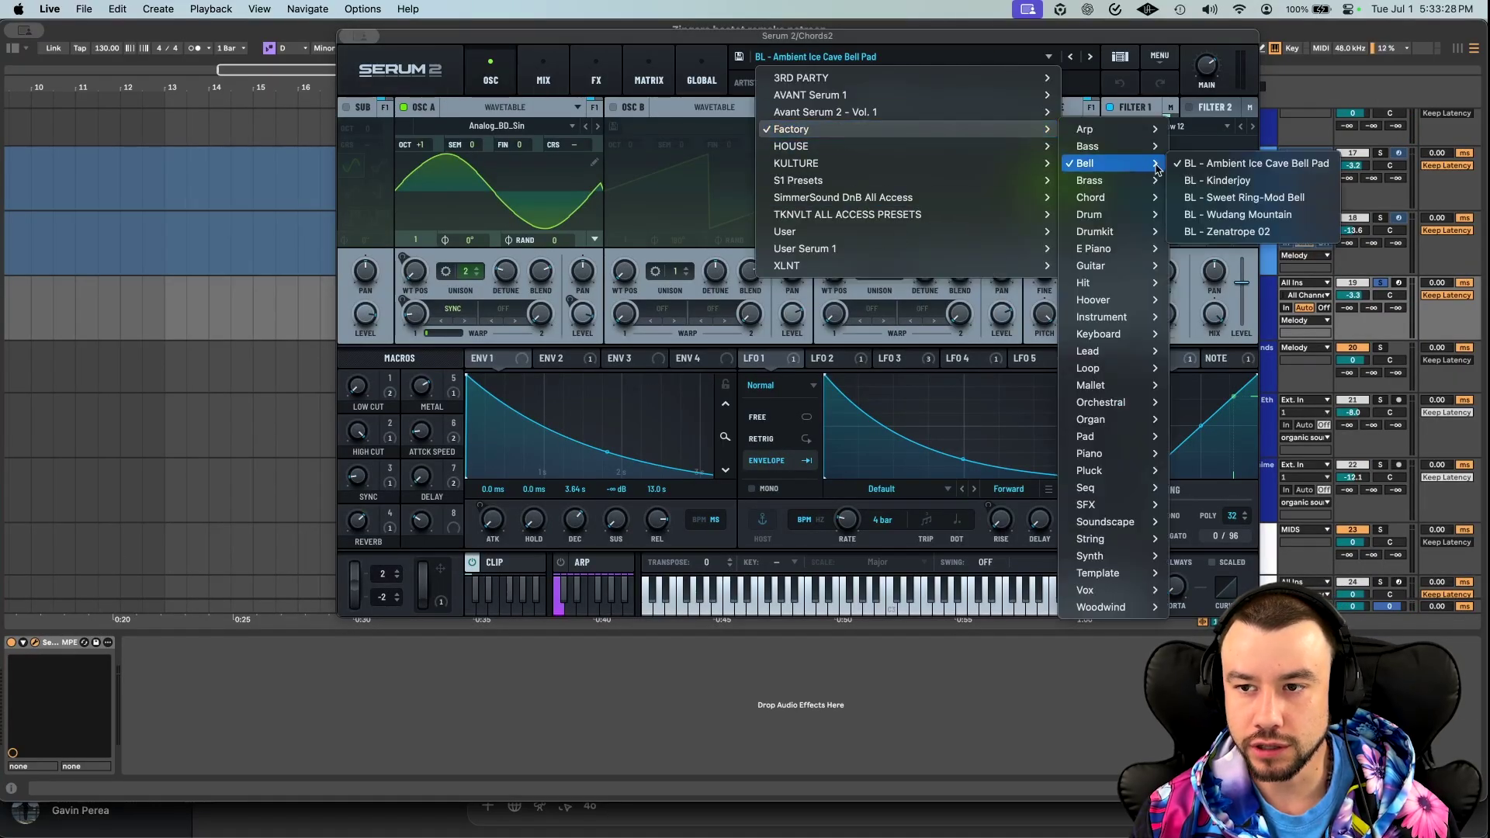
pyautogui.click(1225, 165)
pyautogui.click(359, 37)
# Play the full mix from 19.1.1 with the Chords2 track unsoloed to hear the chords in context.
pyautogui.scroll(4, 398, 468)
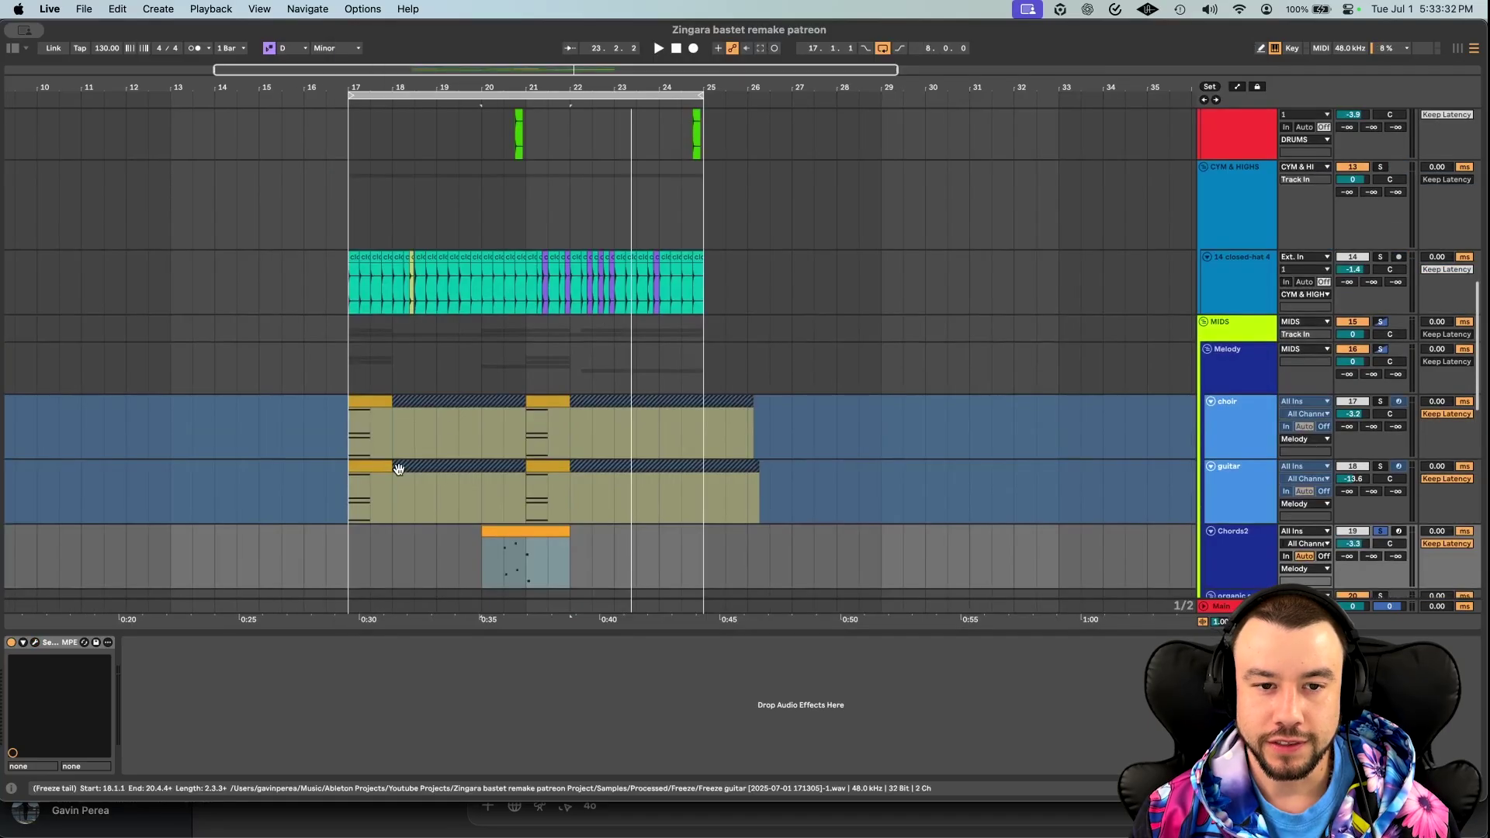
pyautogui.scroll(-5, 398, 468)
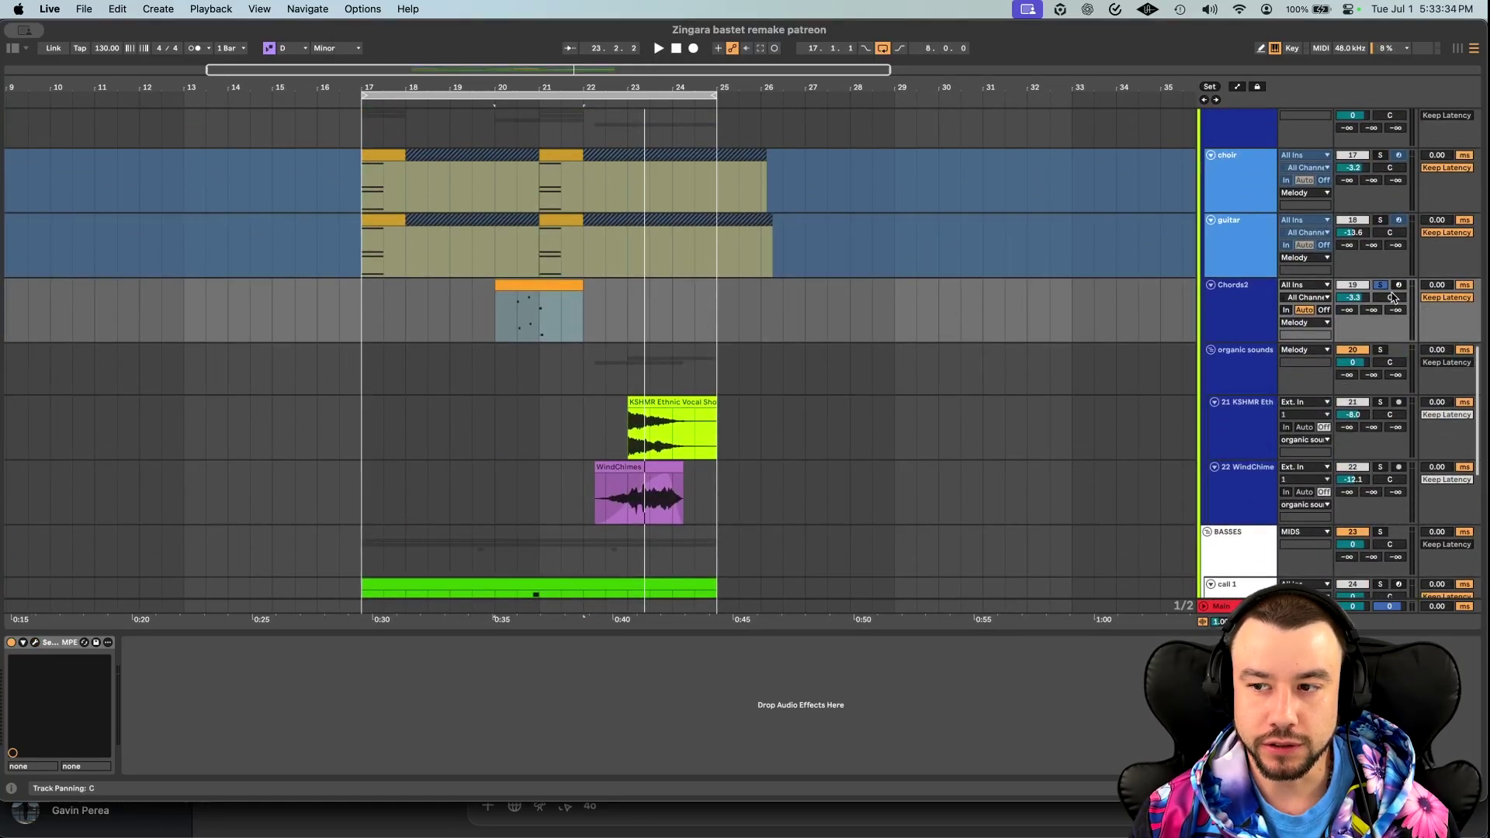
pyautogui.click(453, 314)
pyautogui.press('space')
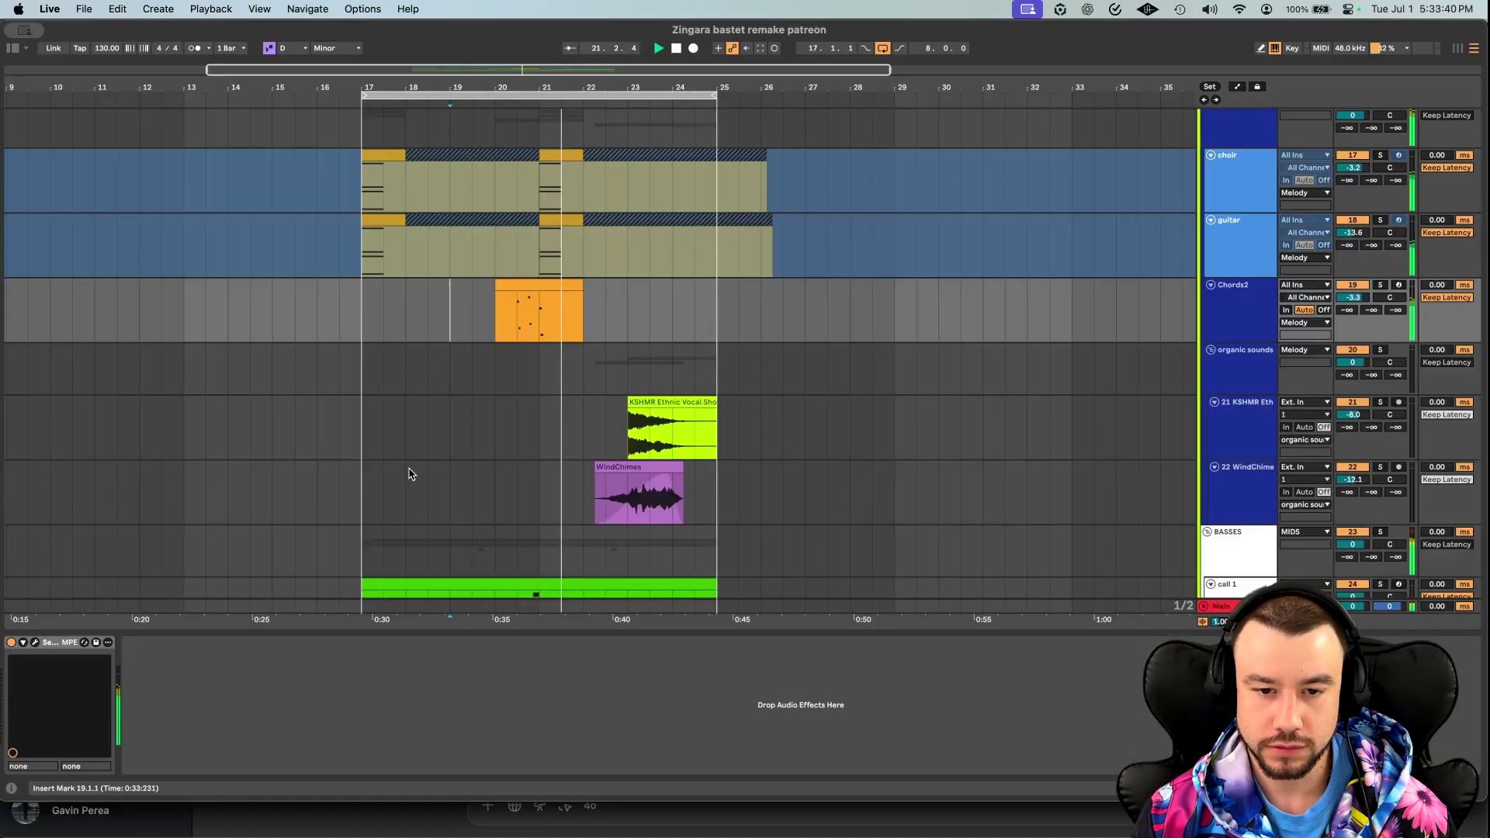
pyautogui.scroll(-2, 410, 474)
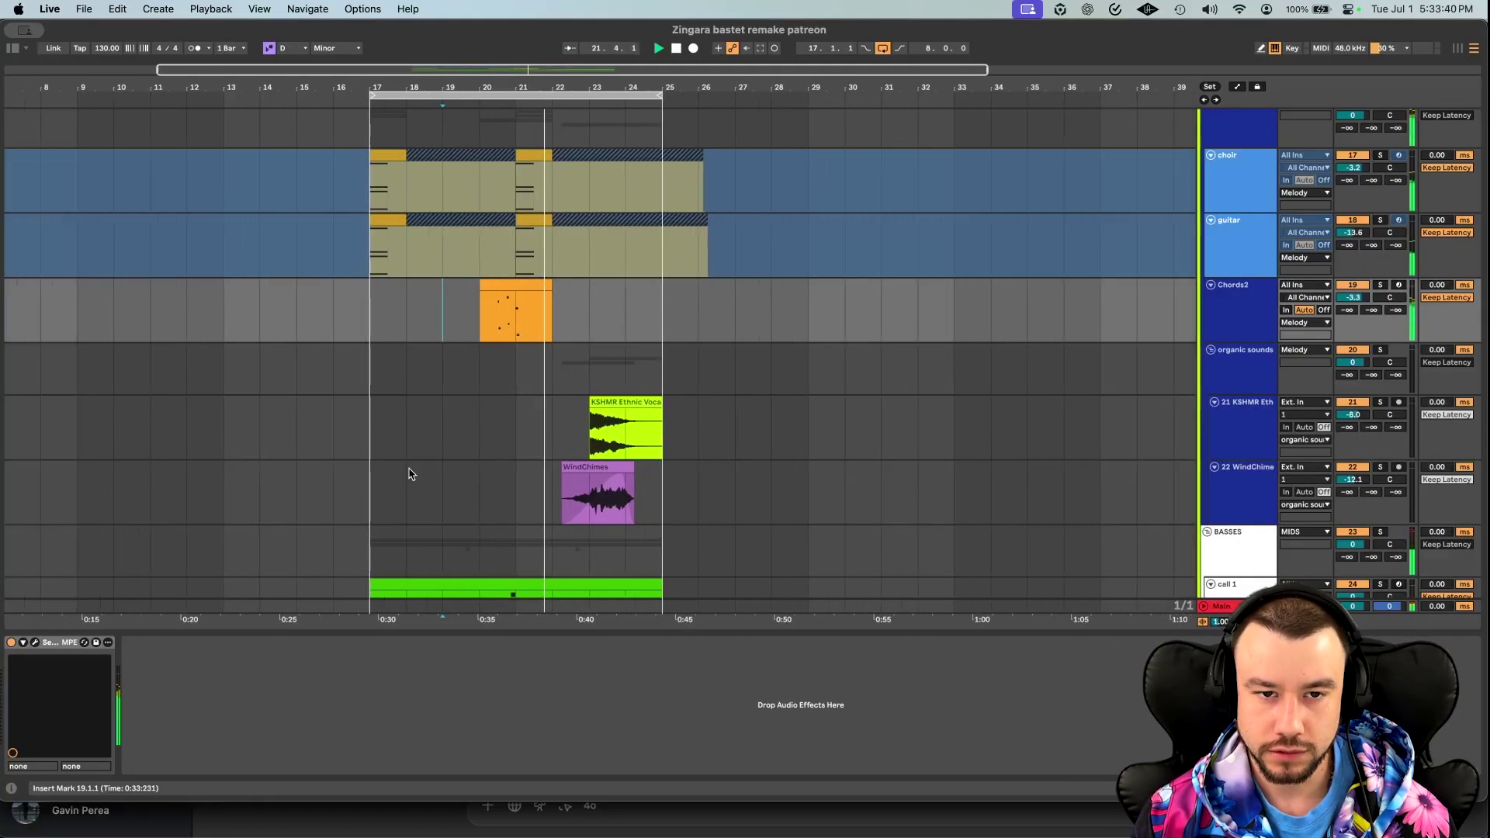
pyautogui.scroll(2, 511, 437)
pyautogui.scroll(5, 511, 438)
pyautogui.hscroll(-3, 512, 439)
pyautogui.scroll(-6, 466, 426)
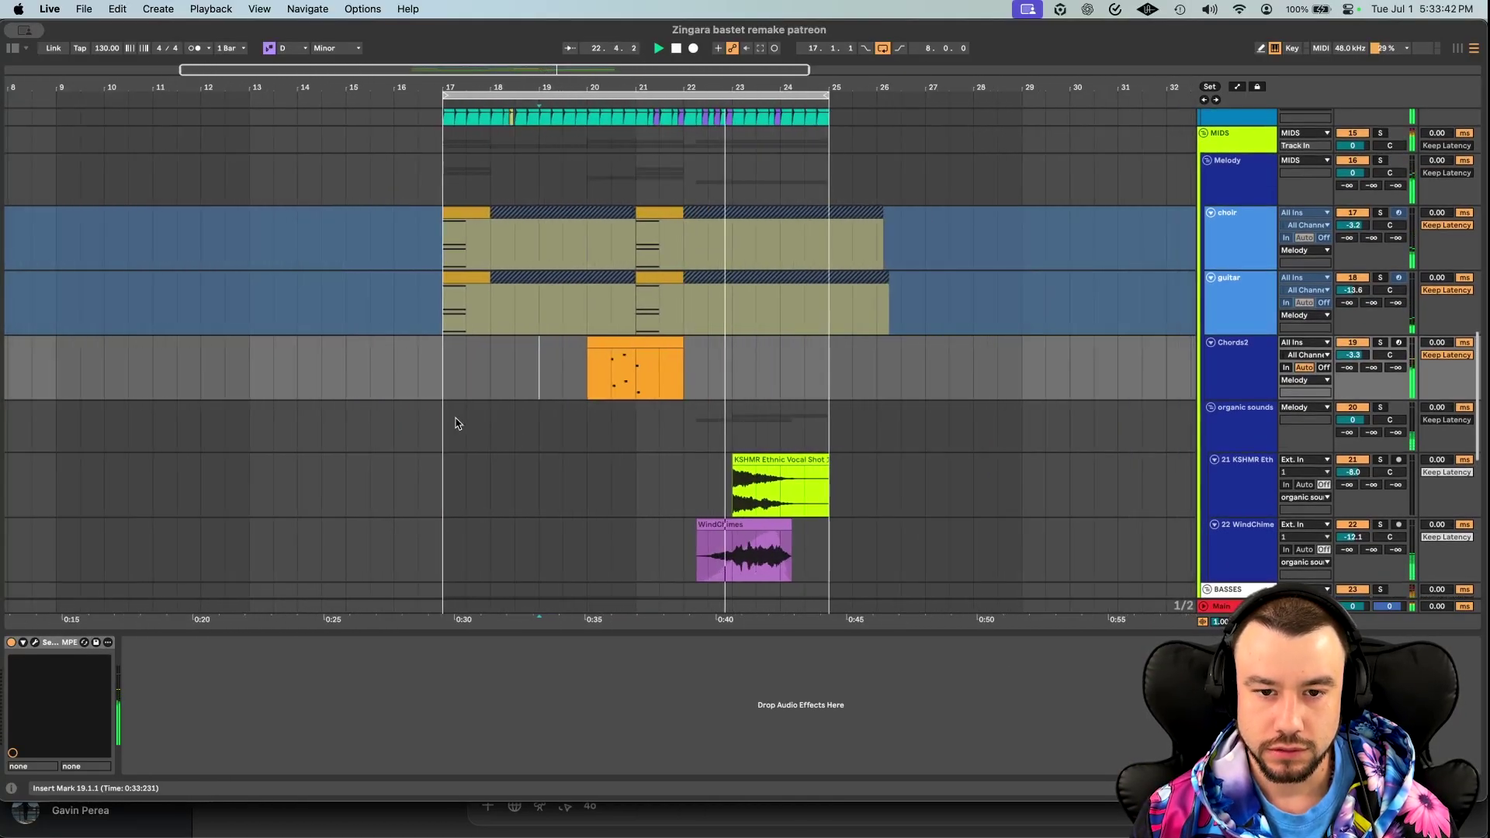
# Select 20.3.1 to 21.3.1 in the Chords2 clip with playback stopped, and open the clip's notes for inspection.
pyautogui.moveTo(541, 327); pyautogui.dragTo(576, 327)
pyautogui.press('space')
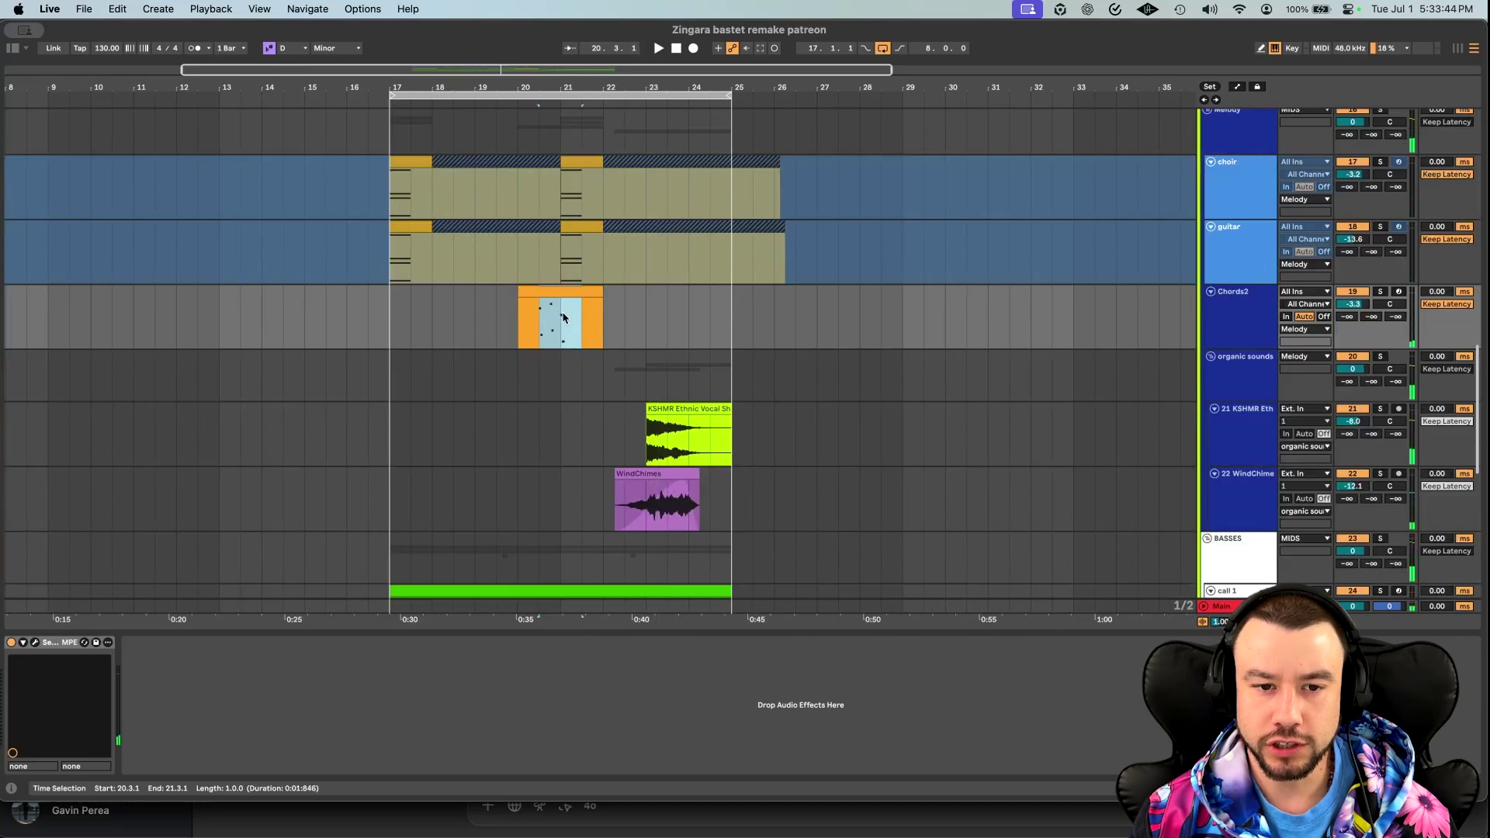
pyautogui.click(544, 296)
pyautogui.doubleClick(544, 297)
pyautogui.click(710, 420)
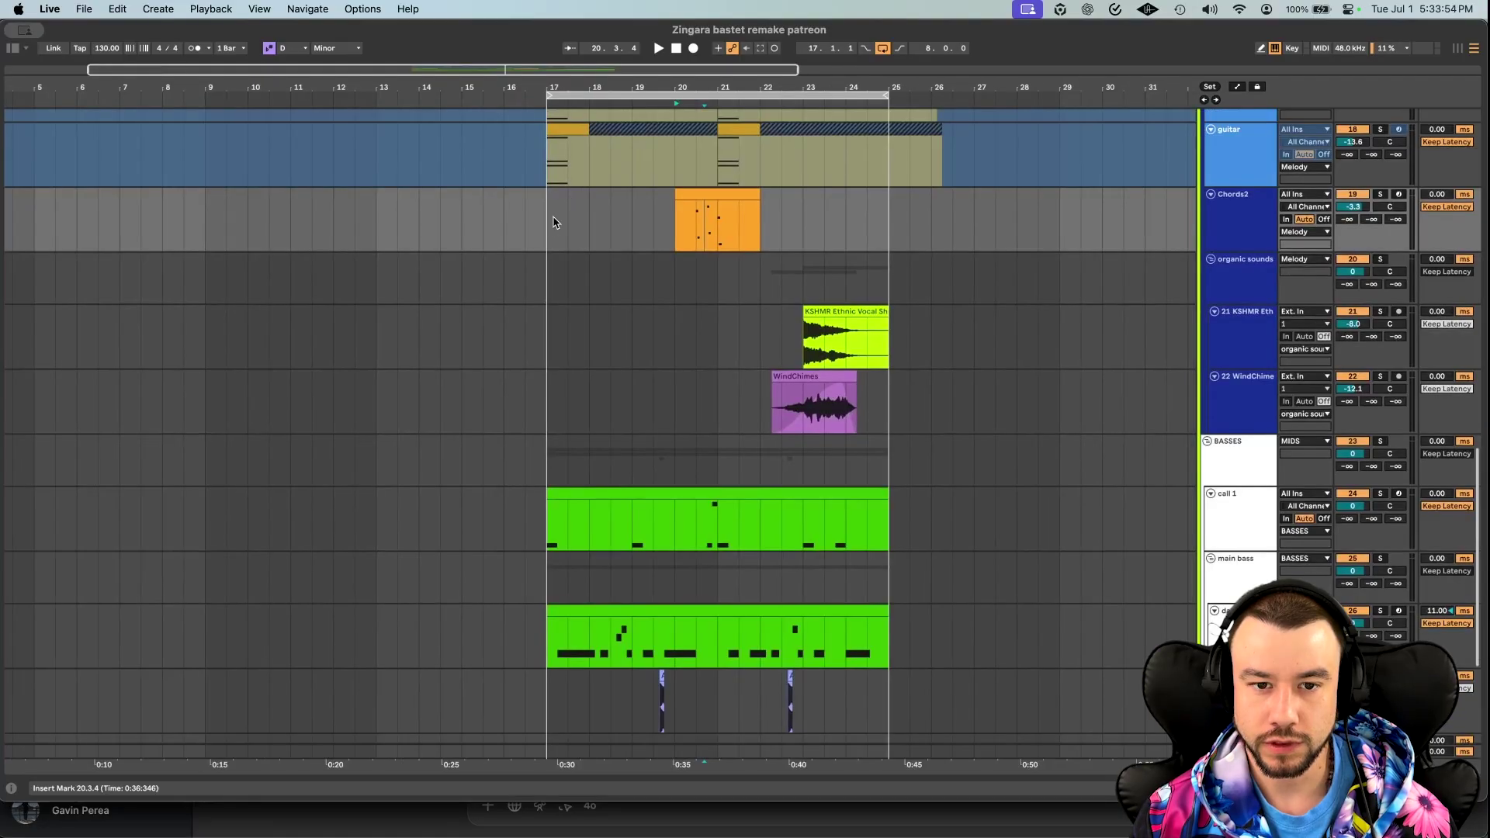
# Compare the call 1 bass with the Melody group by soloing each one and playing from bar 17.
pyautogui.scroll(-3, 554, 226)
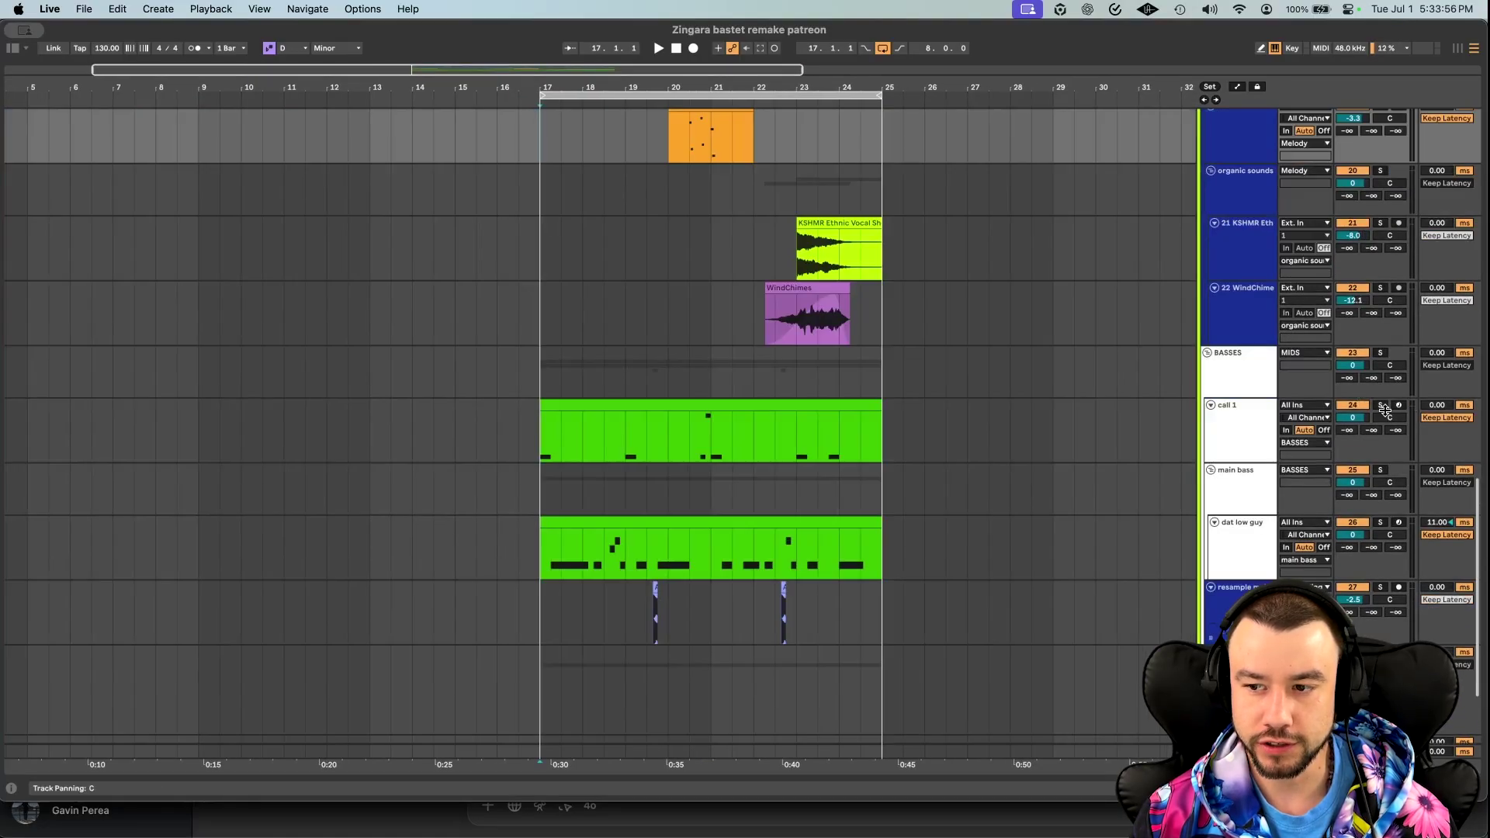
pyautogui.click(1381, 406)
pyautogui.press('space')
pyautogui.scroll(4, 738, 429)
pyautogui.press('space')
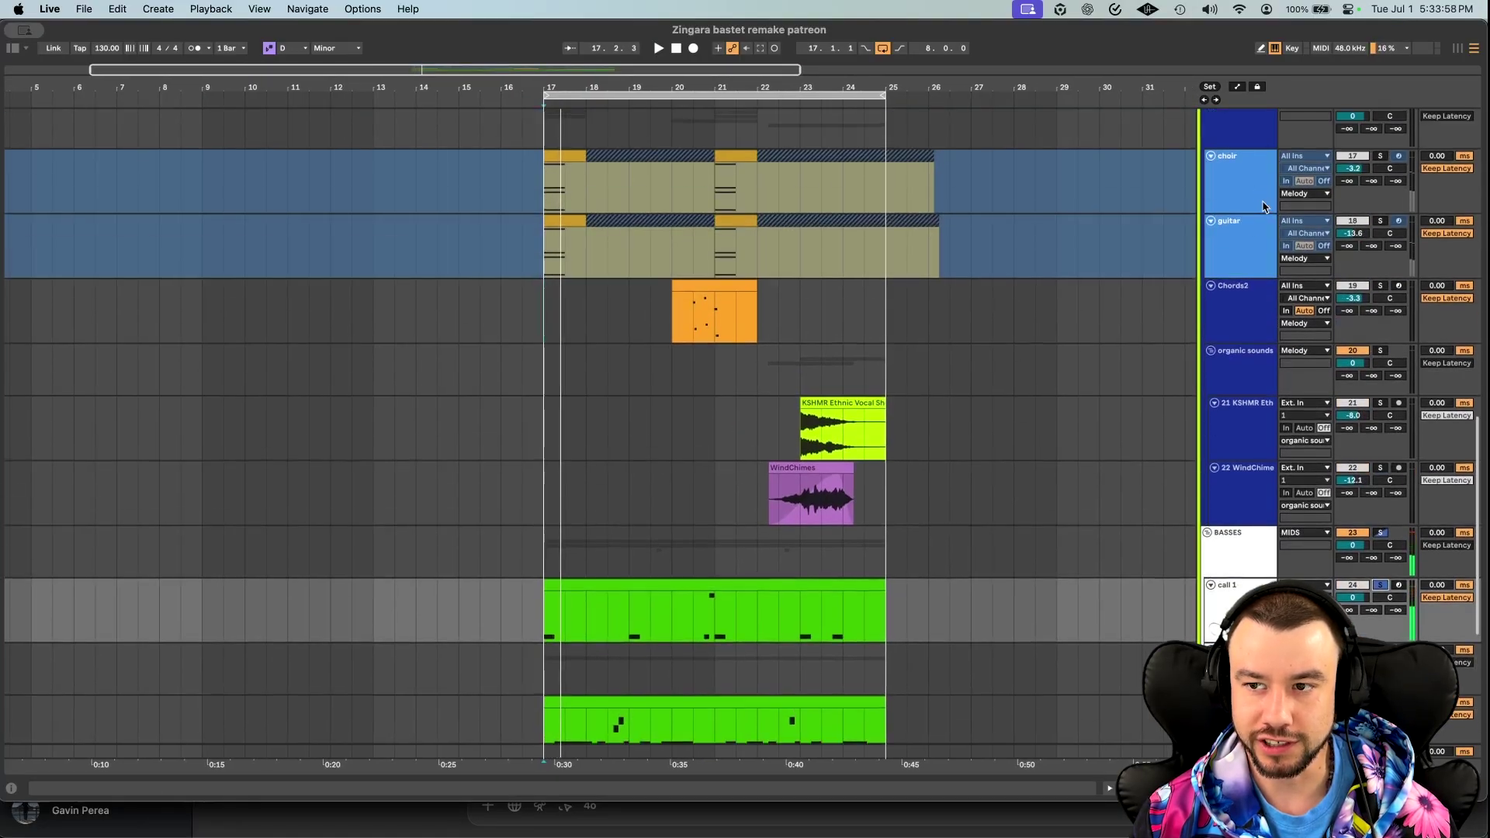
pyautogui.scroll(3, 1263, 207)
pyautogui.press('space')
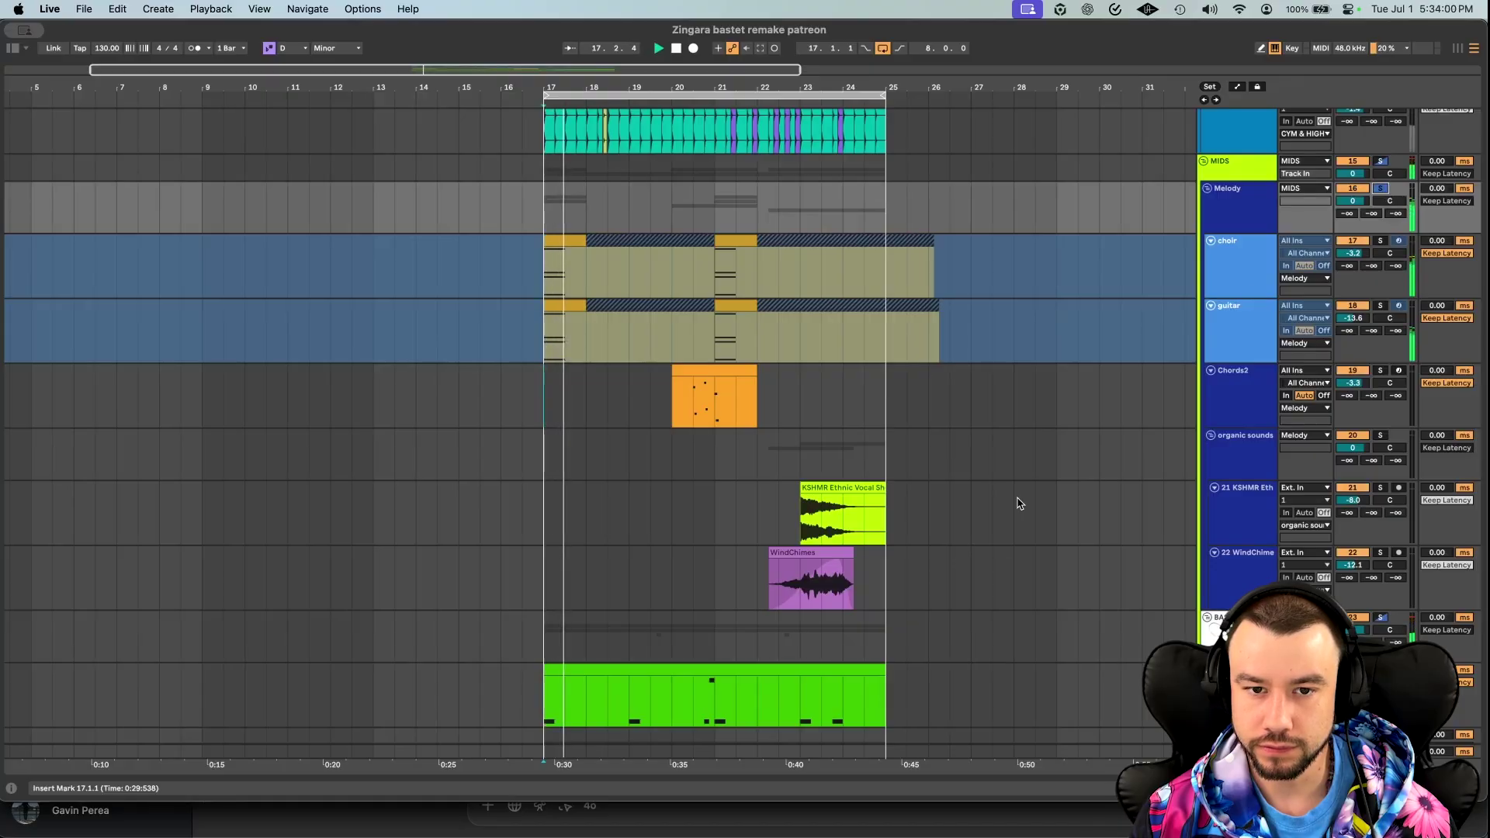
pyautogui.scroll(-10, 1017, 500)
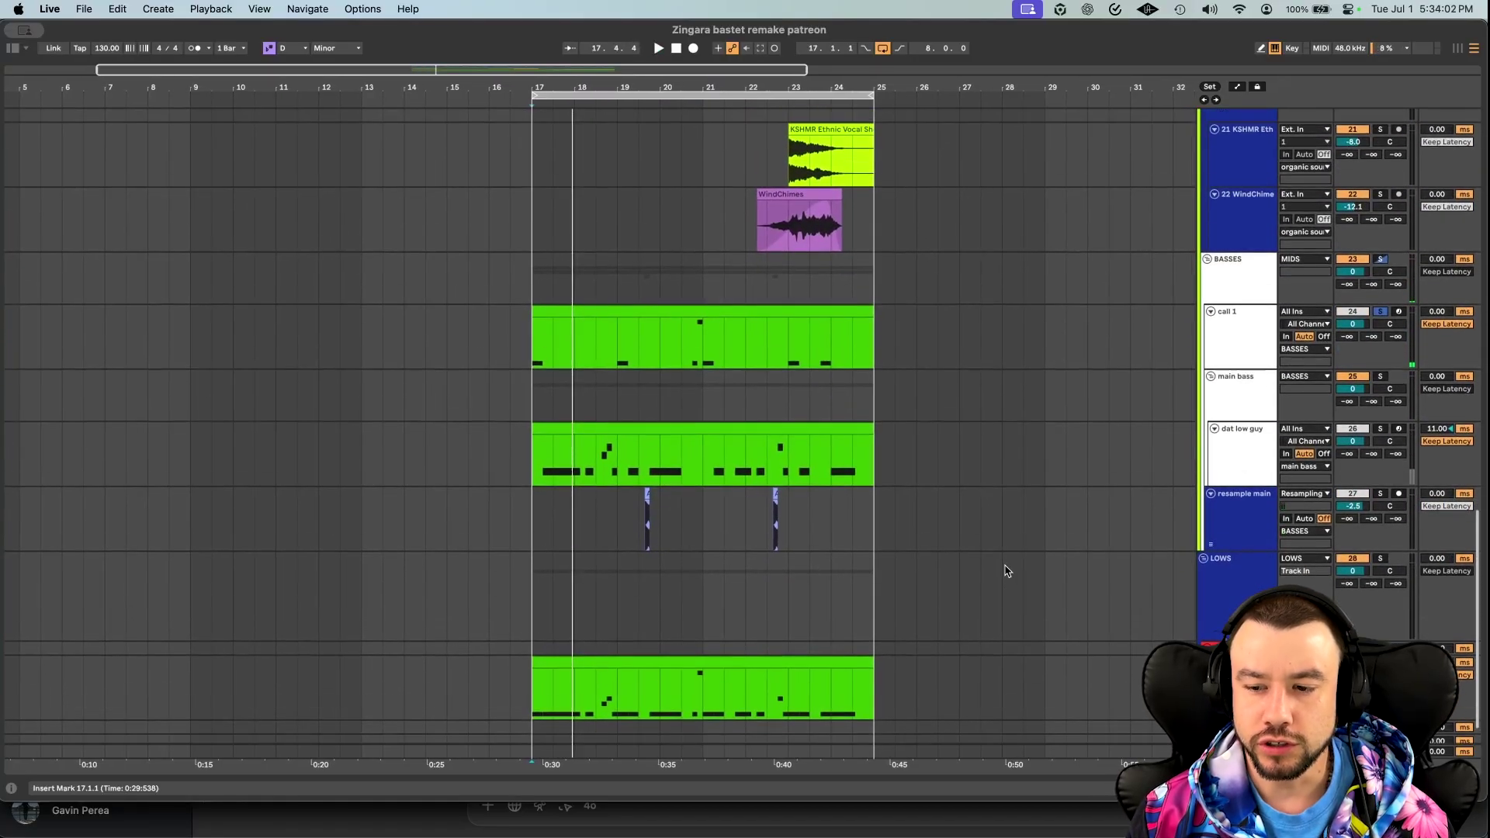
# Add the deep sub track to the soloed call 1 bass and play both together from bar 17.
pyautogui.scroll(3, 1005, 571)
pyautogui.keyDown('super'); pyautogui.click(1380, 694); pyautogui.keyUp('super')
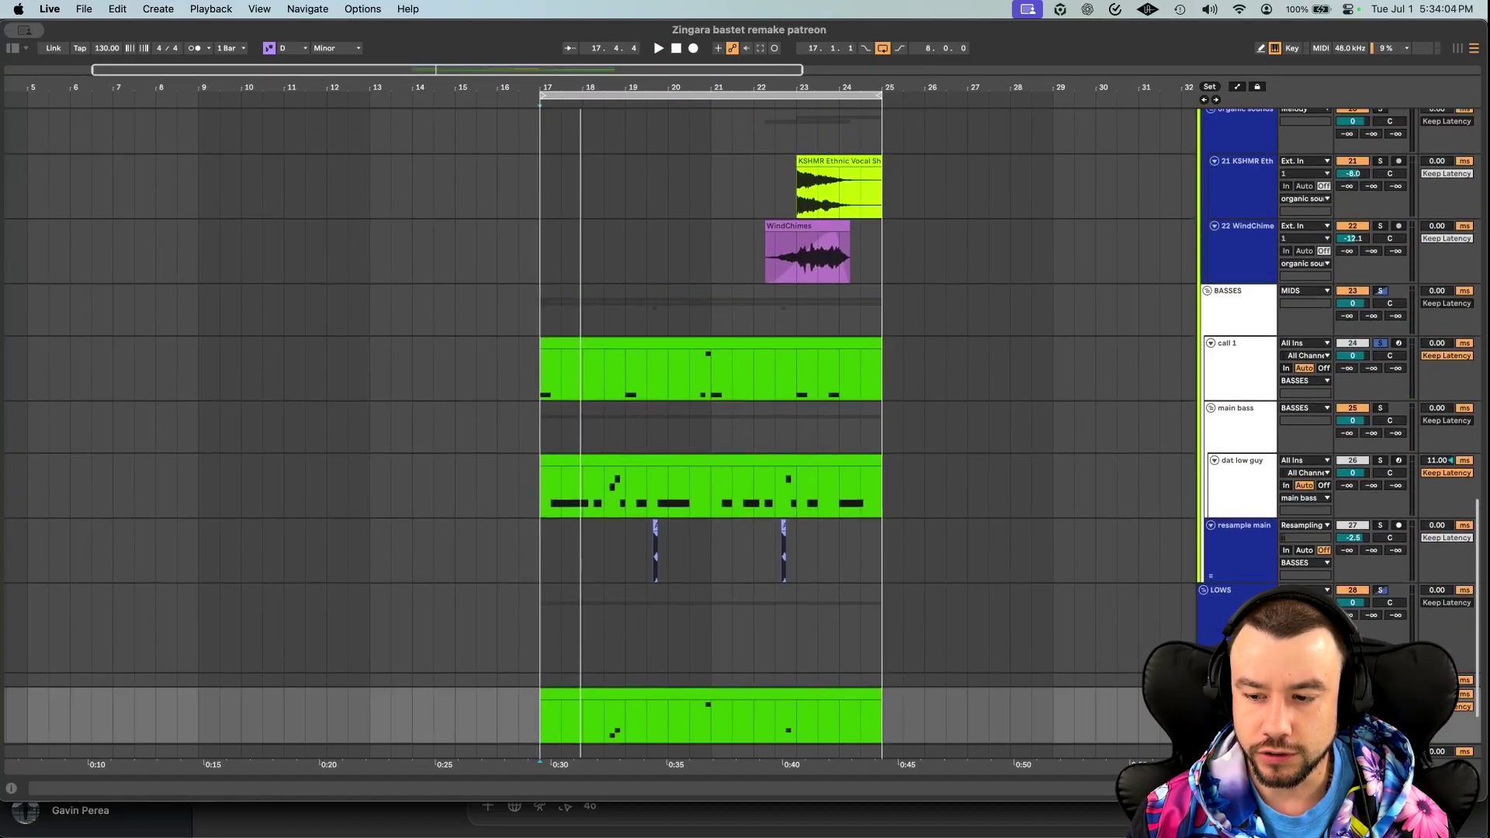
pyautogui.press('space')
pyautogui.scroll(-3, 1101, 612)
pyautogui.scroll(5, 584, 588)
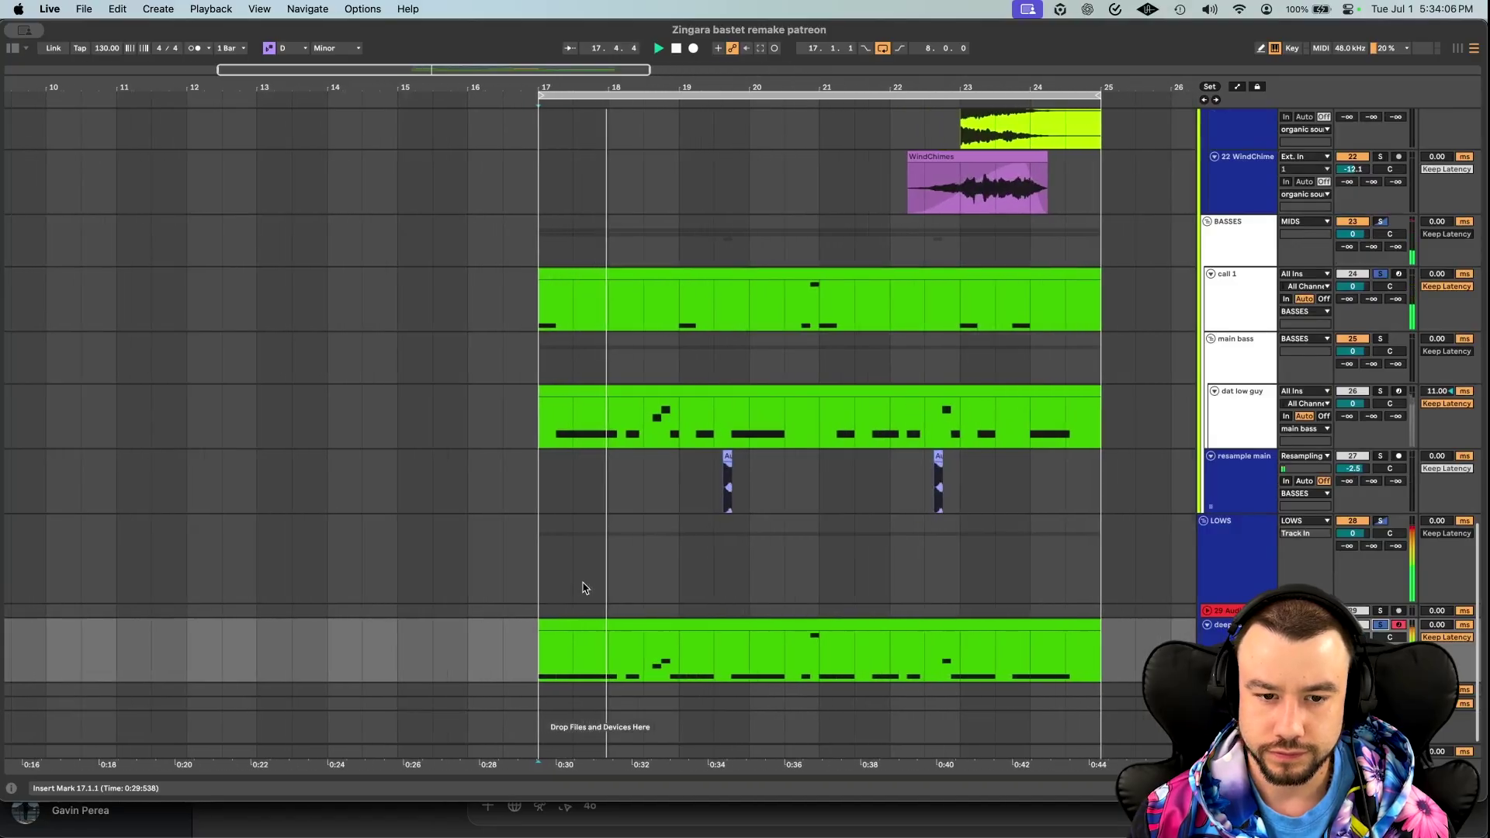
pyautogui.scroll(5, 583, 587)
# Solo only the call 1 bass with playback stopped, and show its device chain with Kompany OTT, the Audio Effect Rack and EQ Eight.
pyautogui.click(1368, 443)
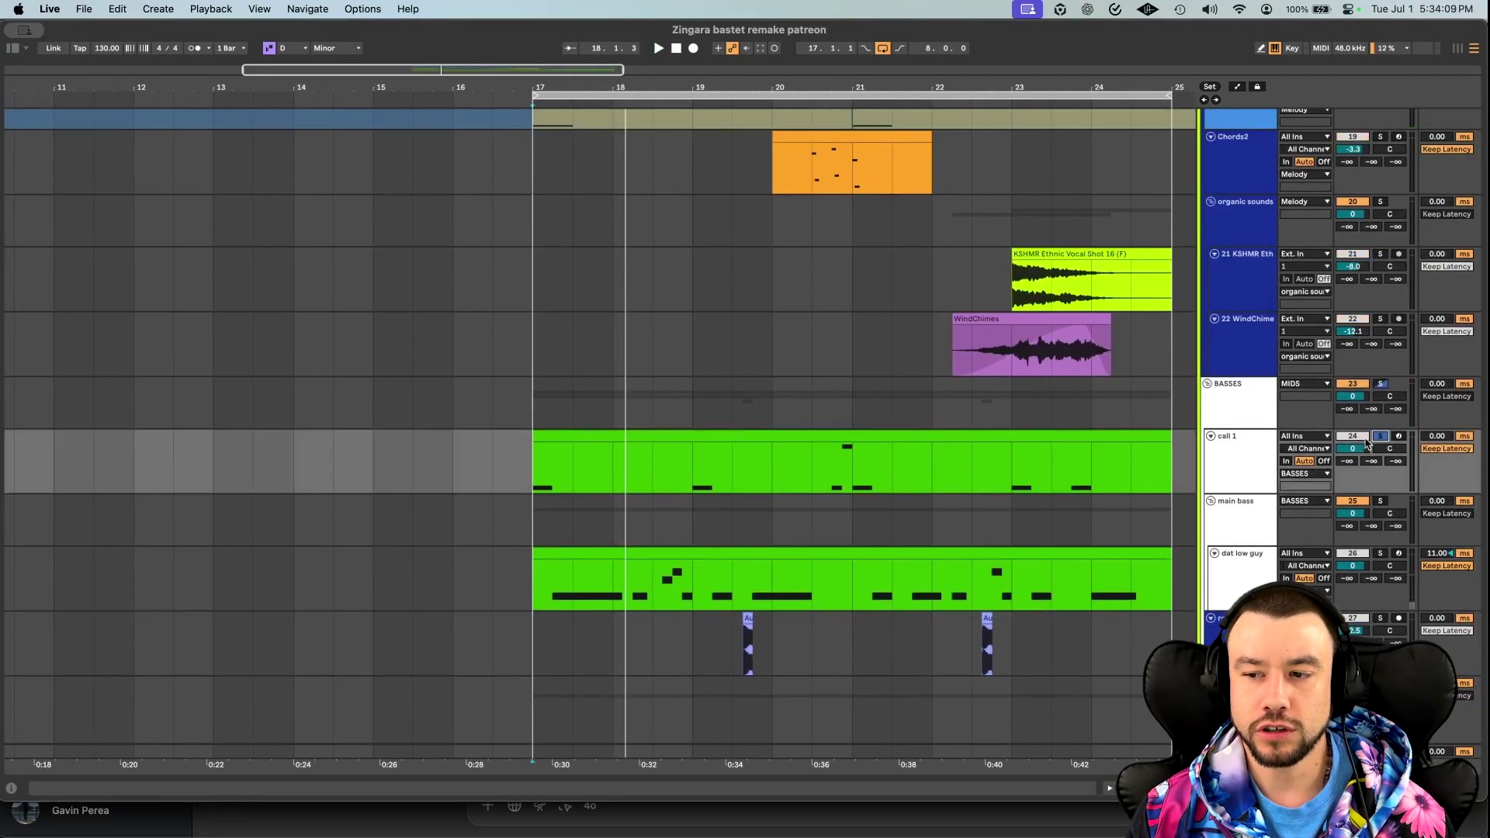
pyautogui.doubleClick(1258, 460)
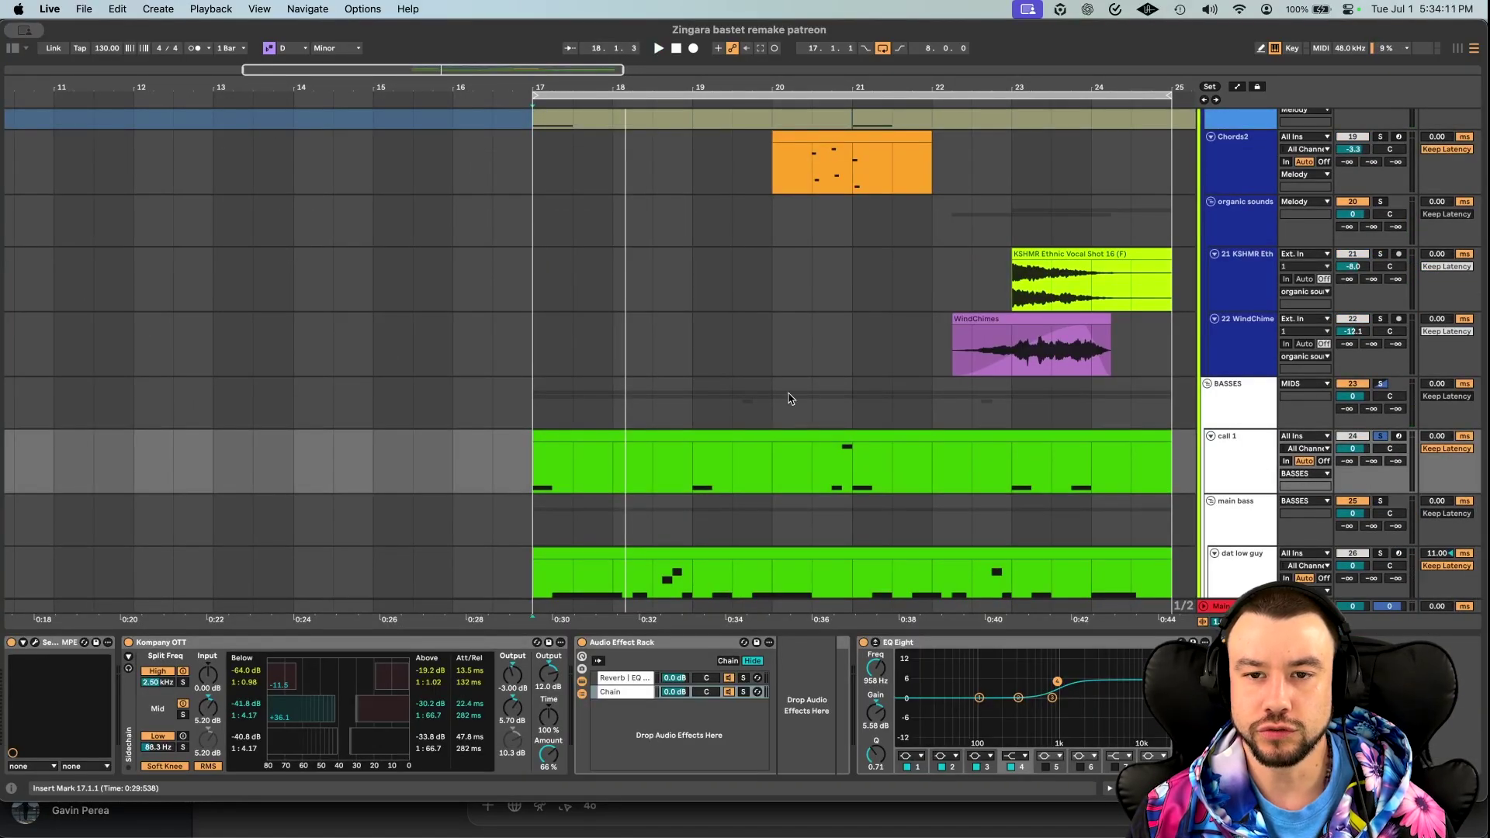
pyautogui.hscroll(8, 789, 398)
pyautogui.scroll(2, 789, 398)
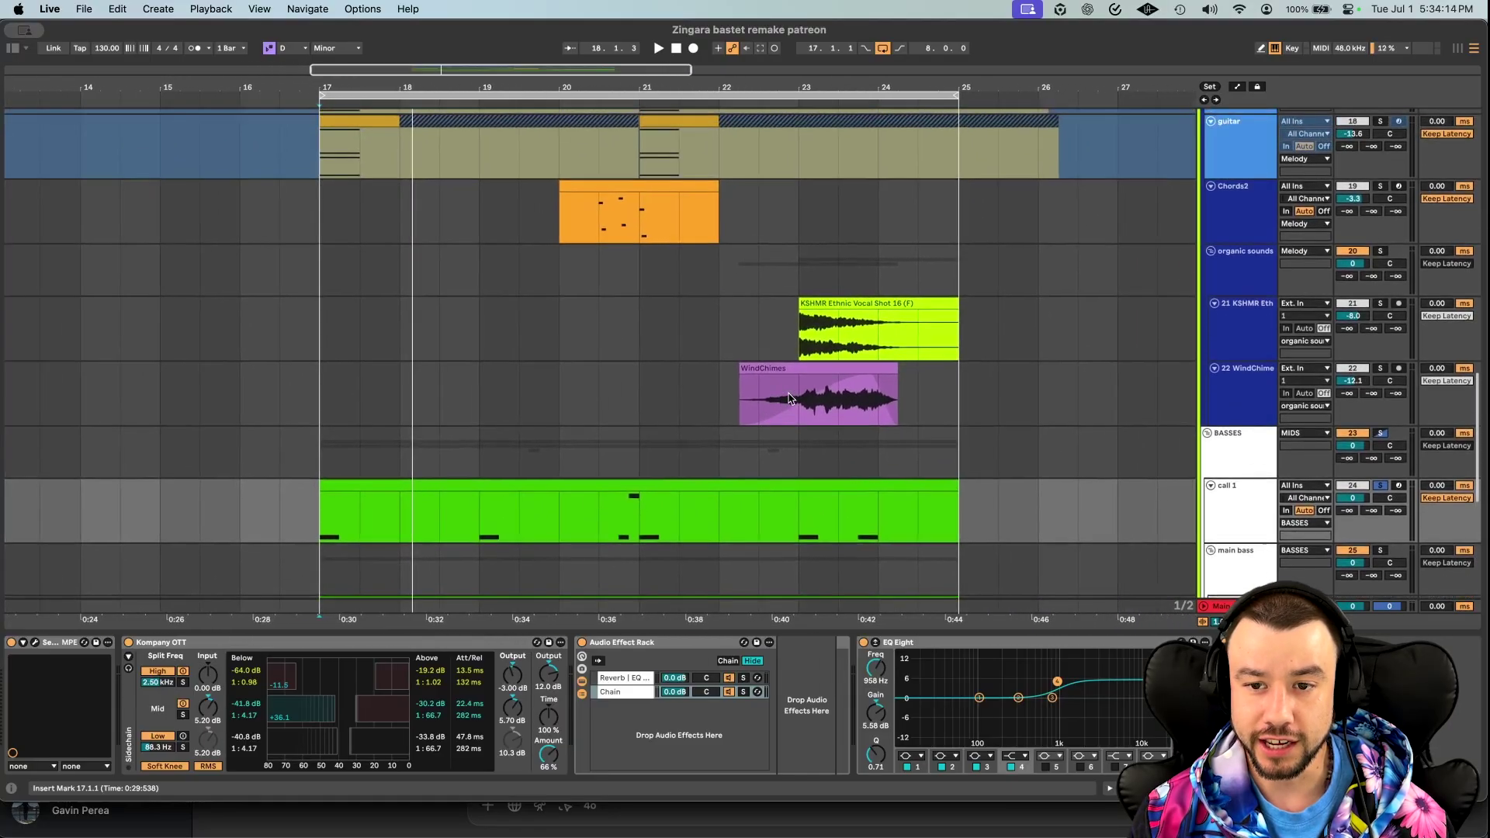
# Solo the organic sounds group and play it from 22.3.1 to hear the wind chimes and ethnic vocal shot.
pyautogui.click(679, 350)
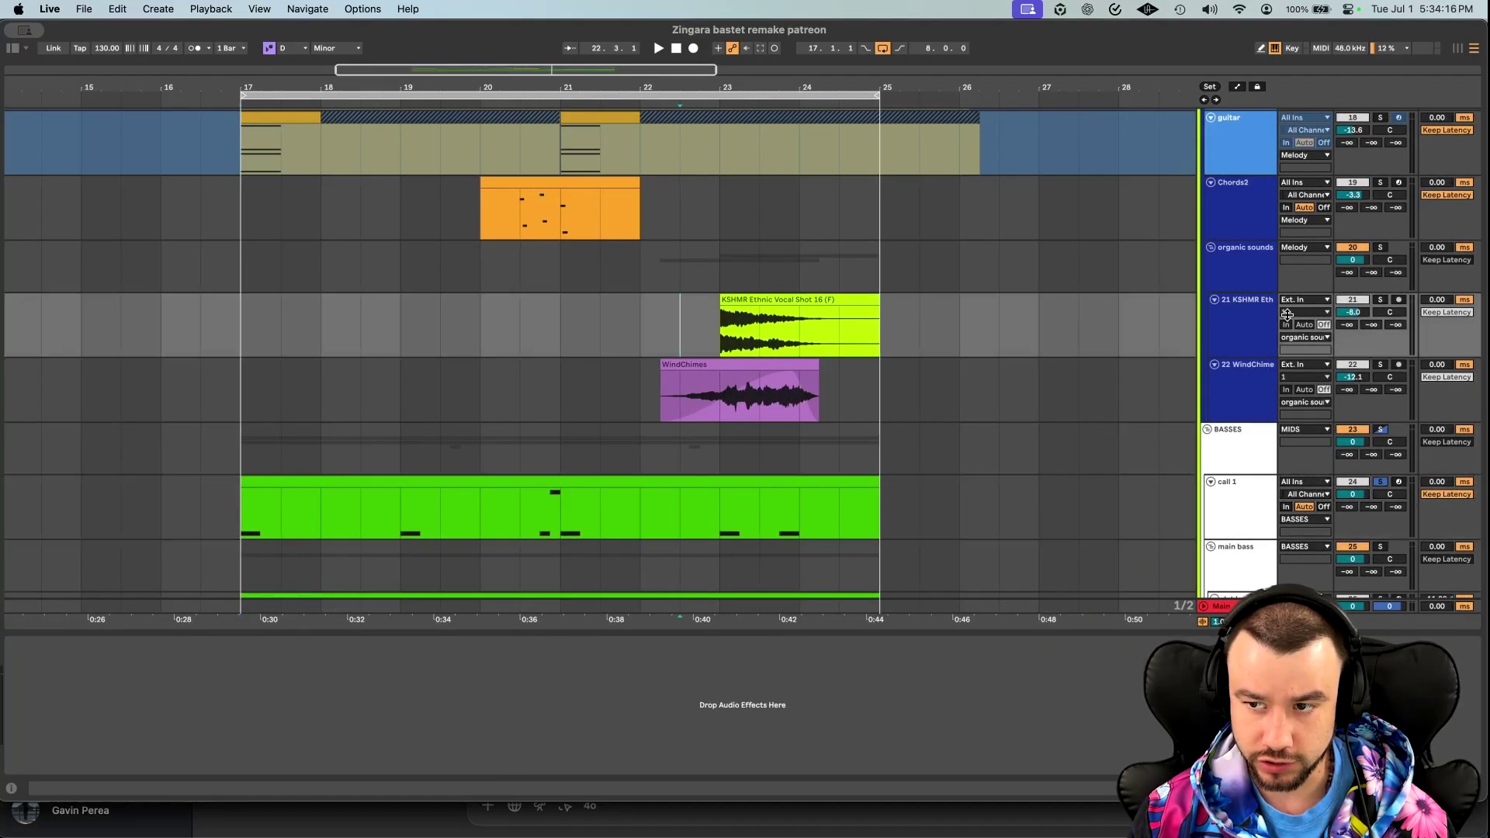
pyautogui.click(1380, 248)
pyautogui.press('space')
pyautogui.scroll(5, 752, 315)
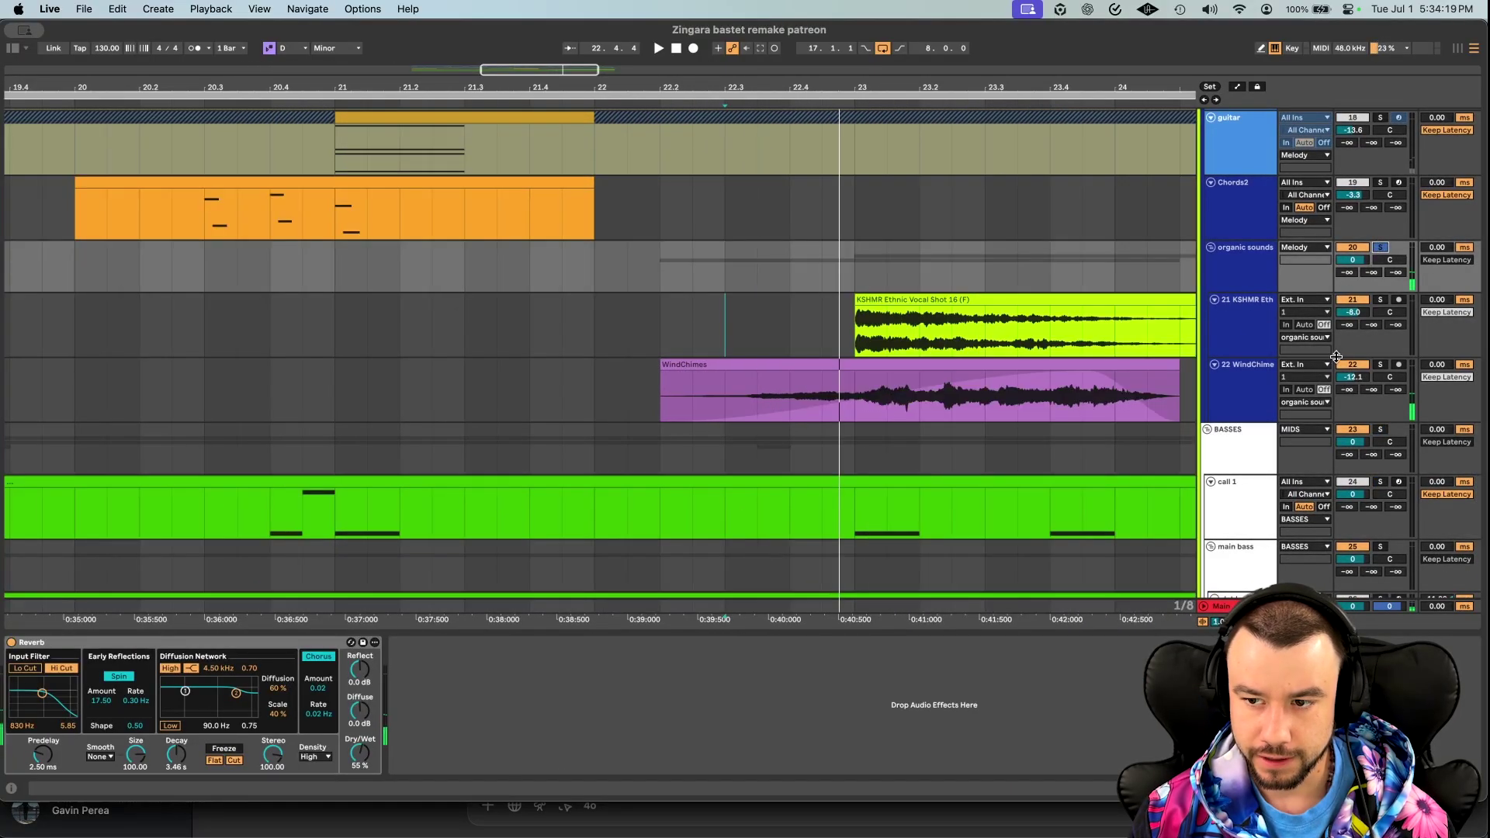
pyautogui.hscroll(5, 935, 409)
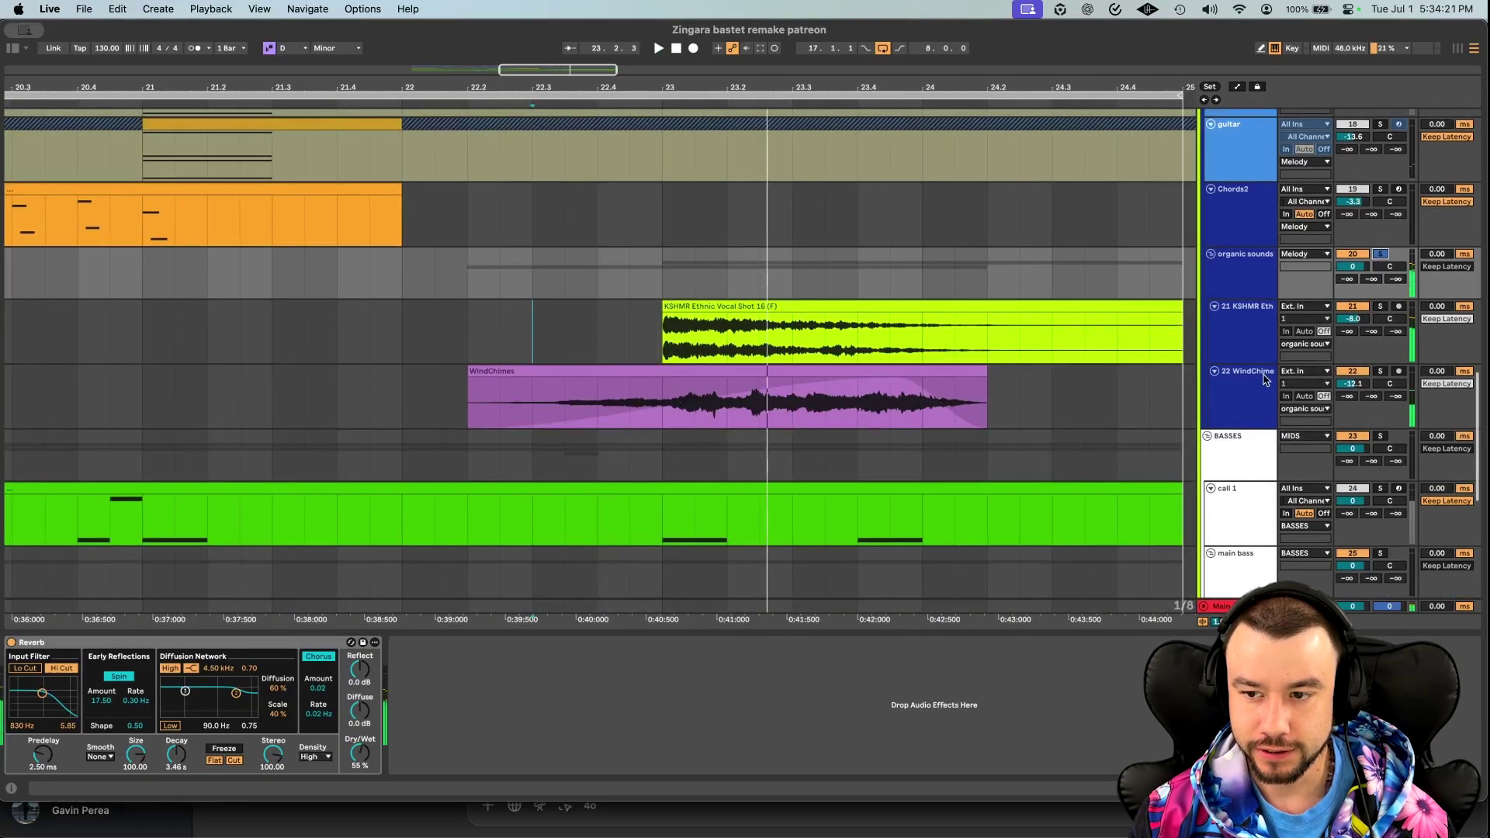
# Select the KSHMR Ethnic Vocal Shot clip at bar 23, solo its track, and play it.
pyautogui.click(696, 305)
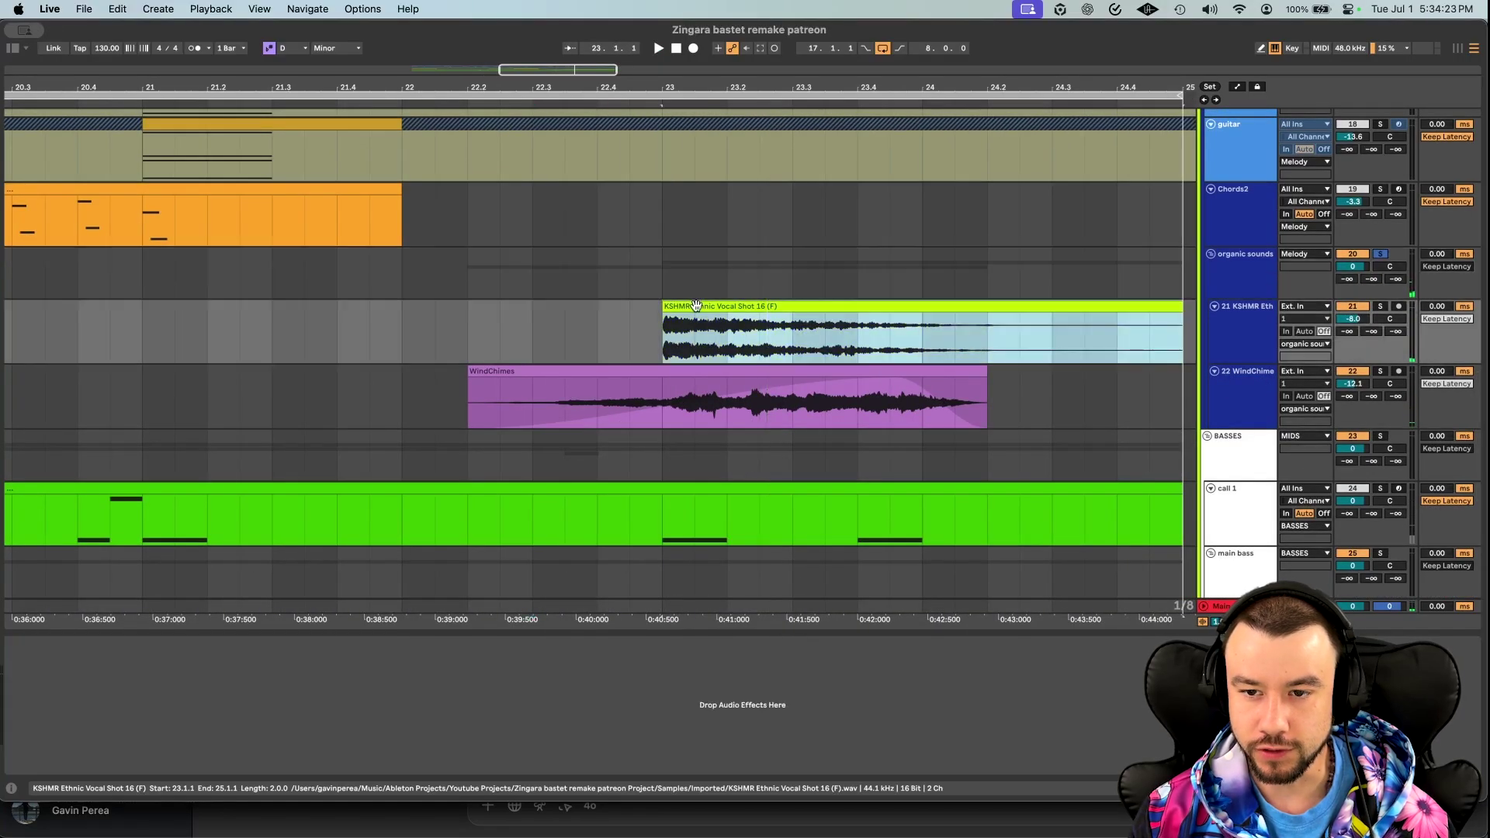
pyautogui.click(1380, 309)
pyautogui.press('space')
pyautogui.press('Up')
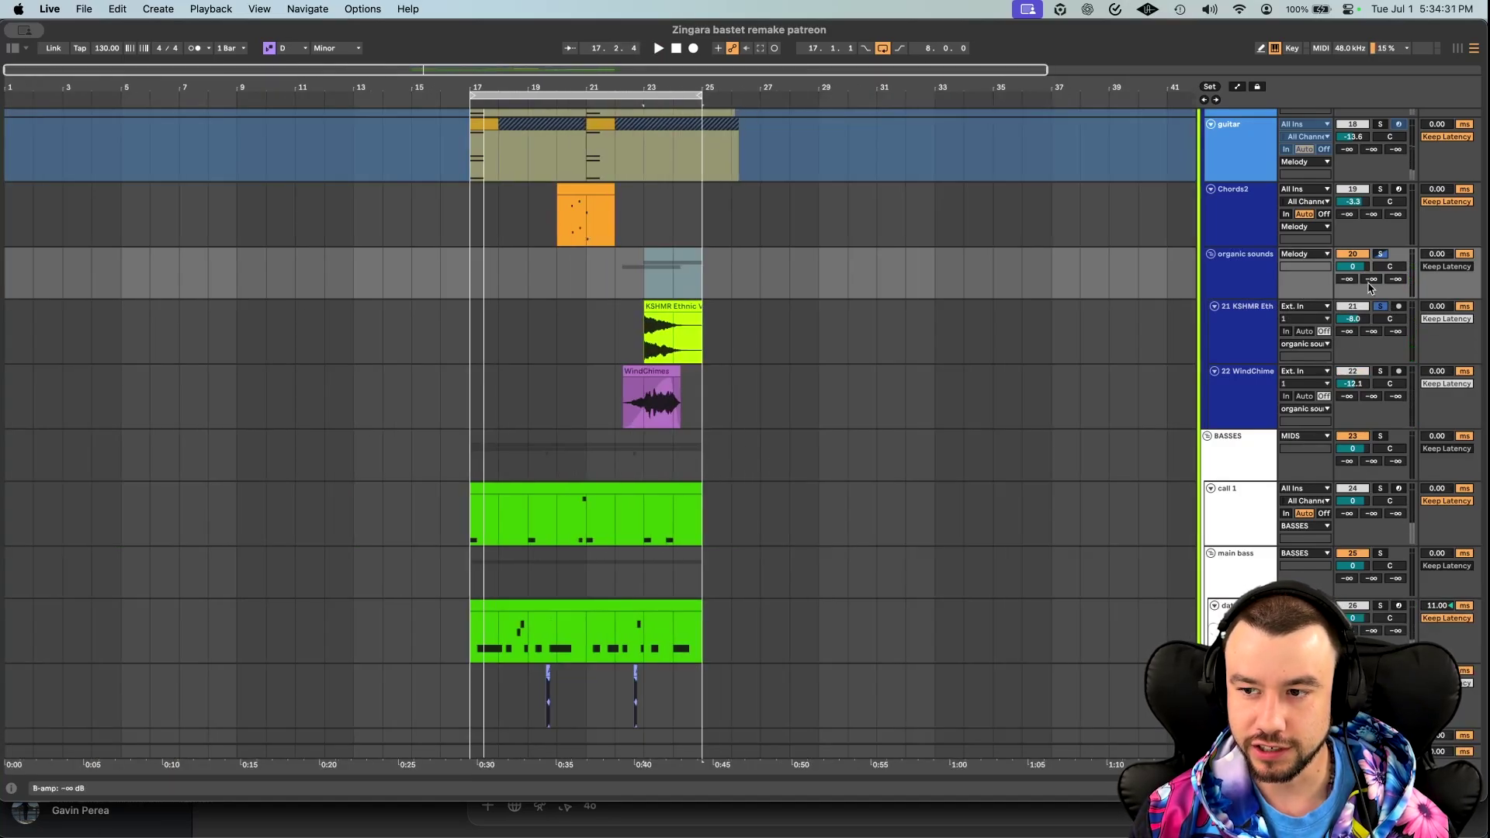
# Open the notes of the call 1 bass clip and play the soloed track from bar 17.
pyautogui.scroll(-4, 737, 497)
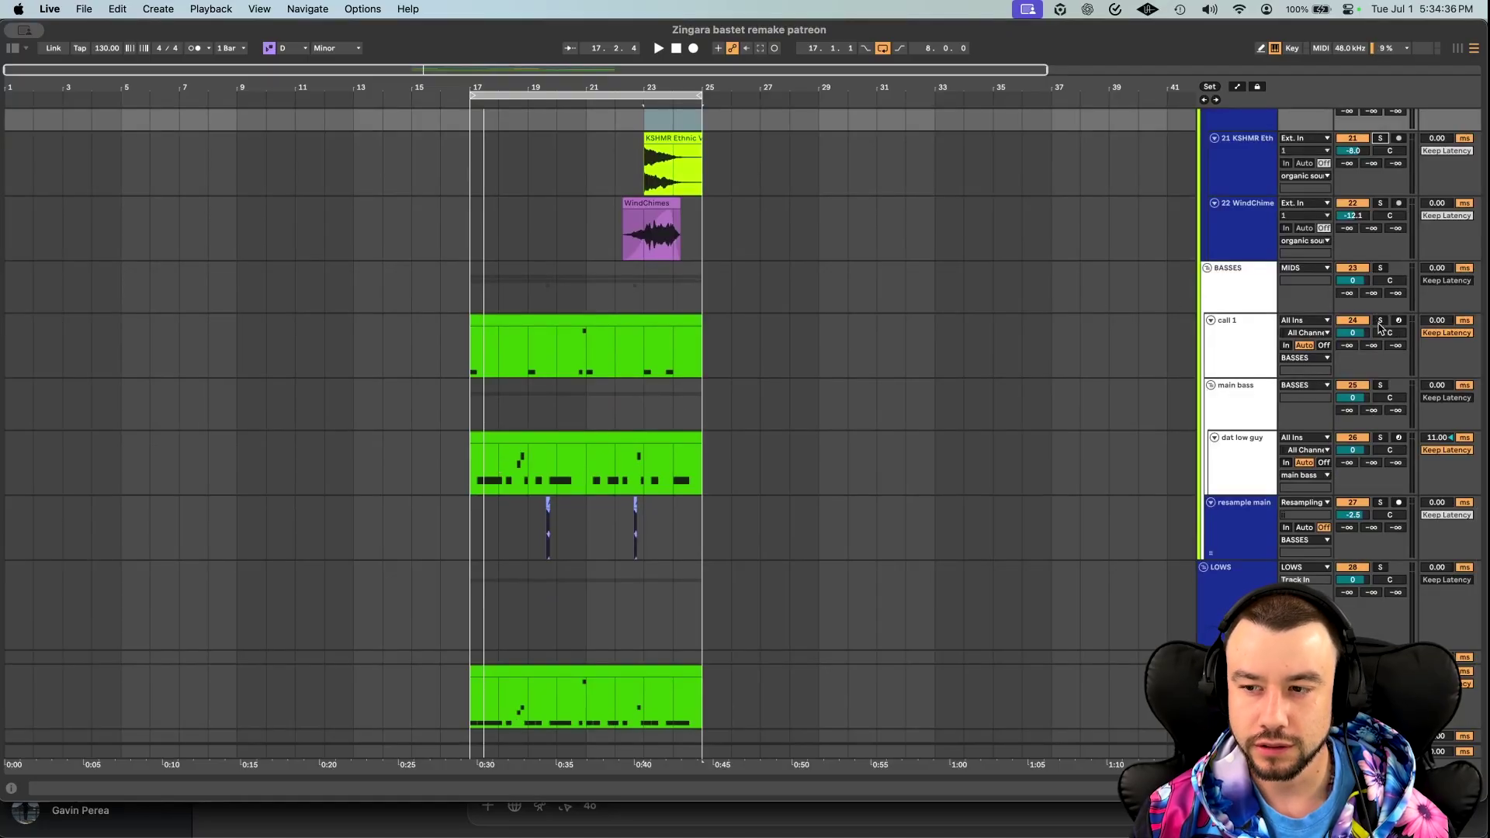
pyautogui.doubleClick(586, 322)
pyautogui.scroll(5, 818, 489)
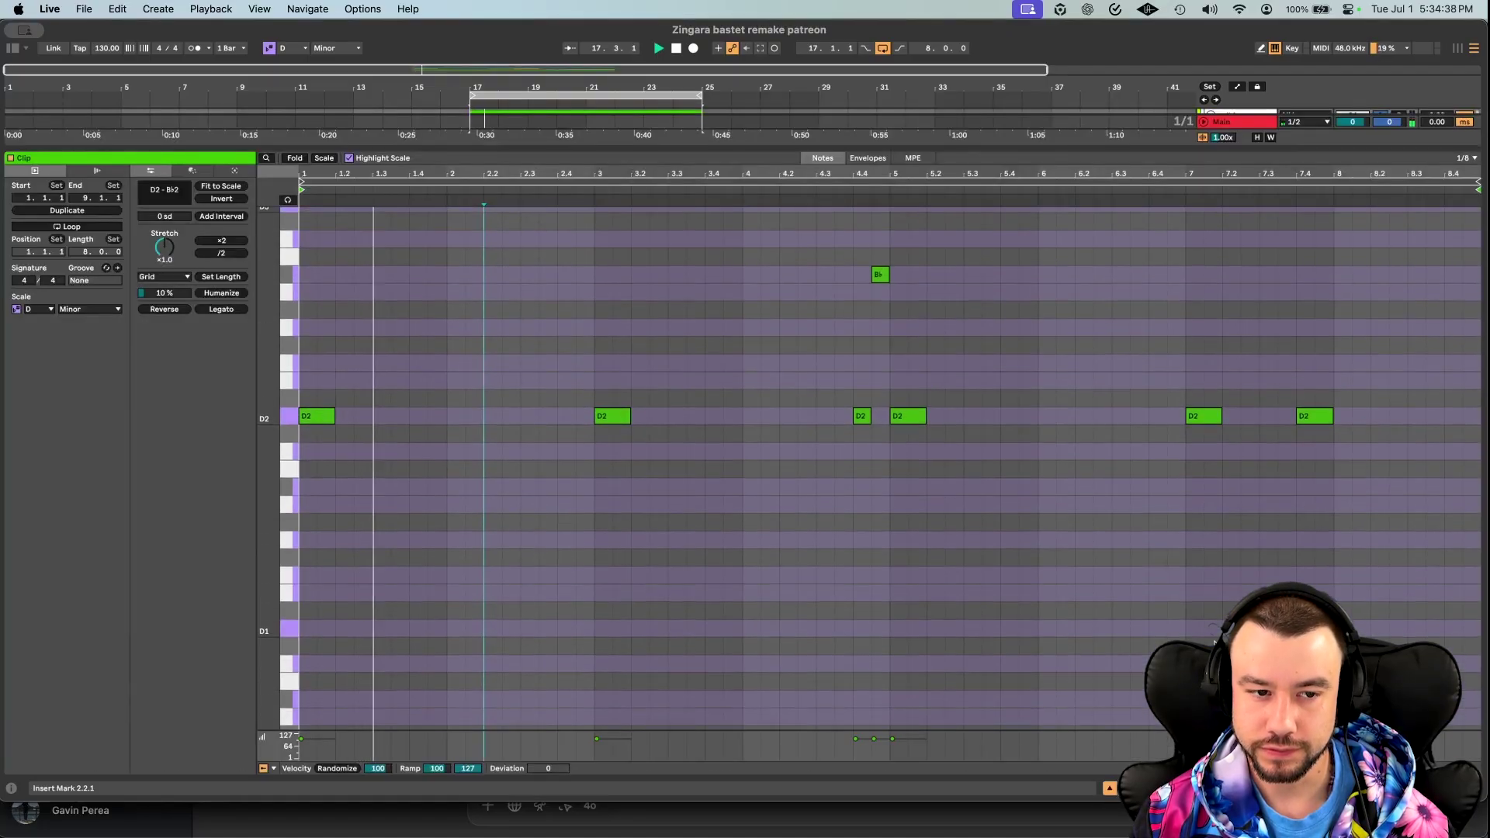
pyautogui.press('space')
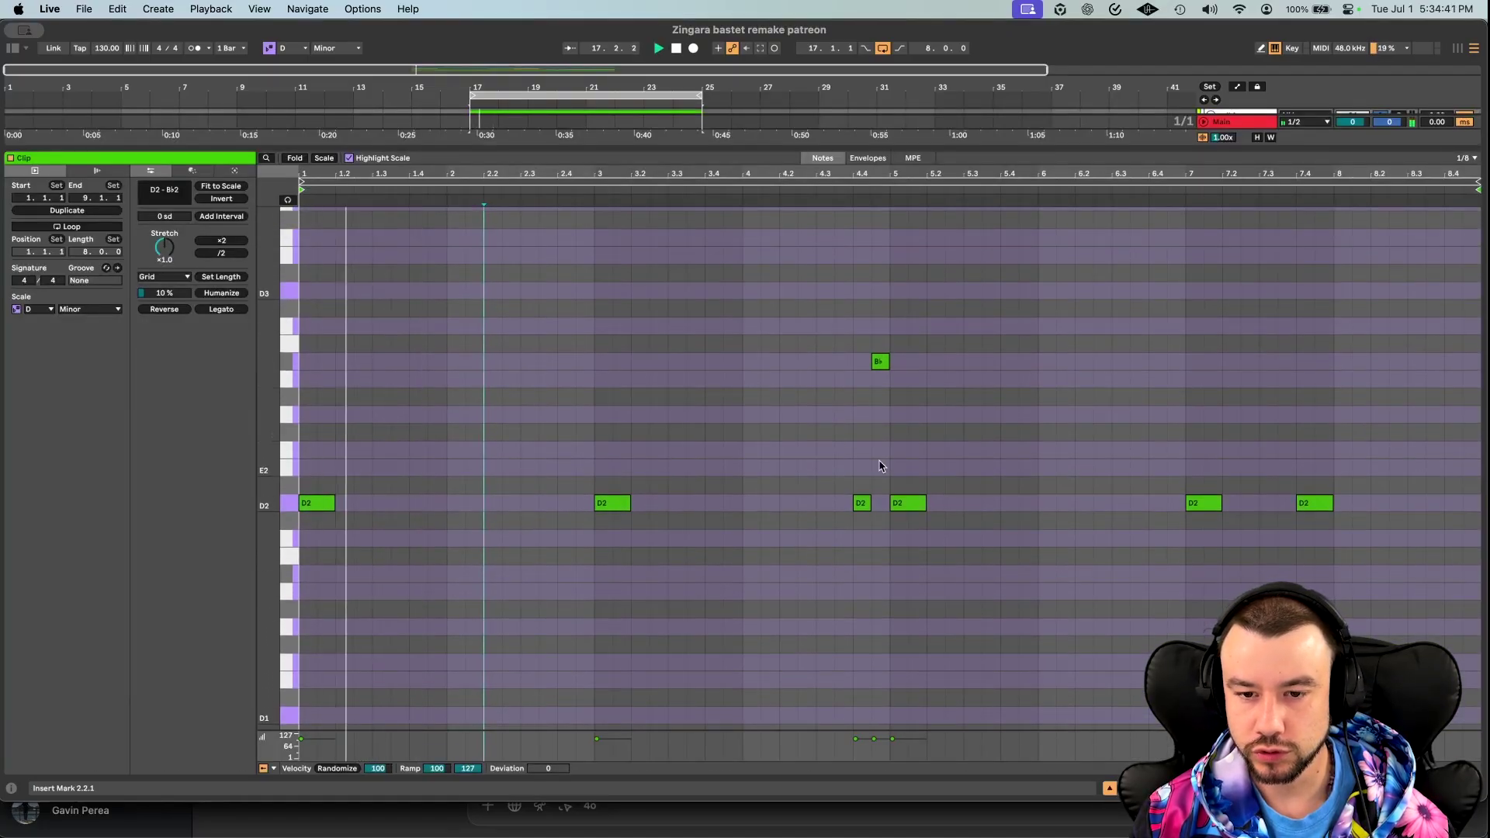
# Enlarge the arrangement above the note editor and play the soloed call 1 clip from 20.4.1.
pyautogui.moveTo(662, 147); pyautogui.dragTo(661, 505)
pyautogui.scroll(6, 562, 268)
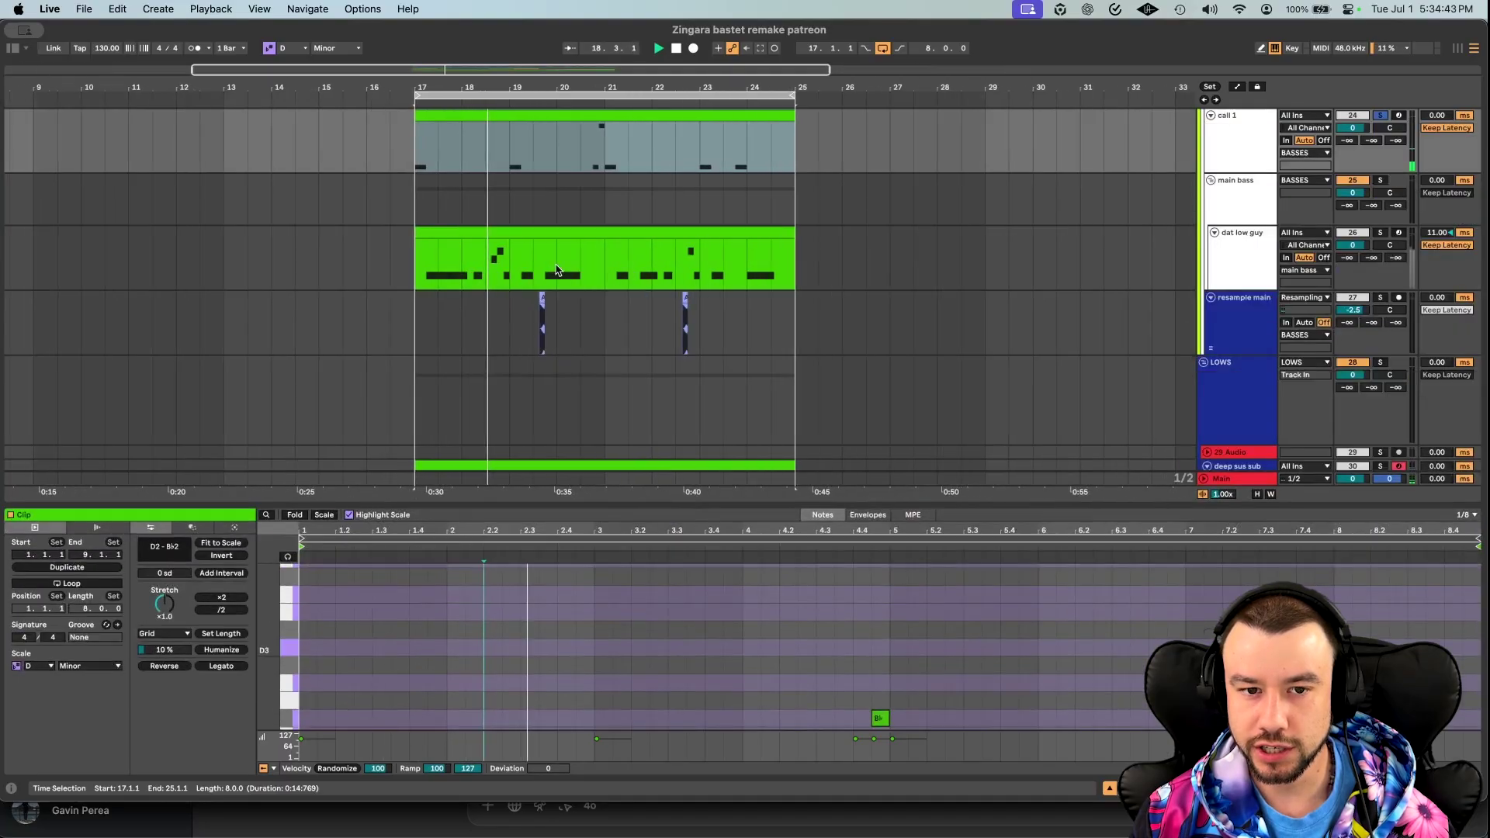
pyautogui.scroll(2, 578, 256)
pyautogui.click(609, 218)
pyautogui.press('space')
pyautogui.press('space')
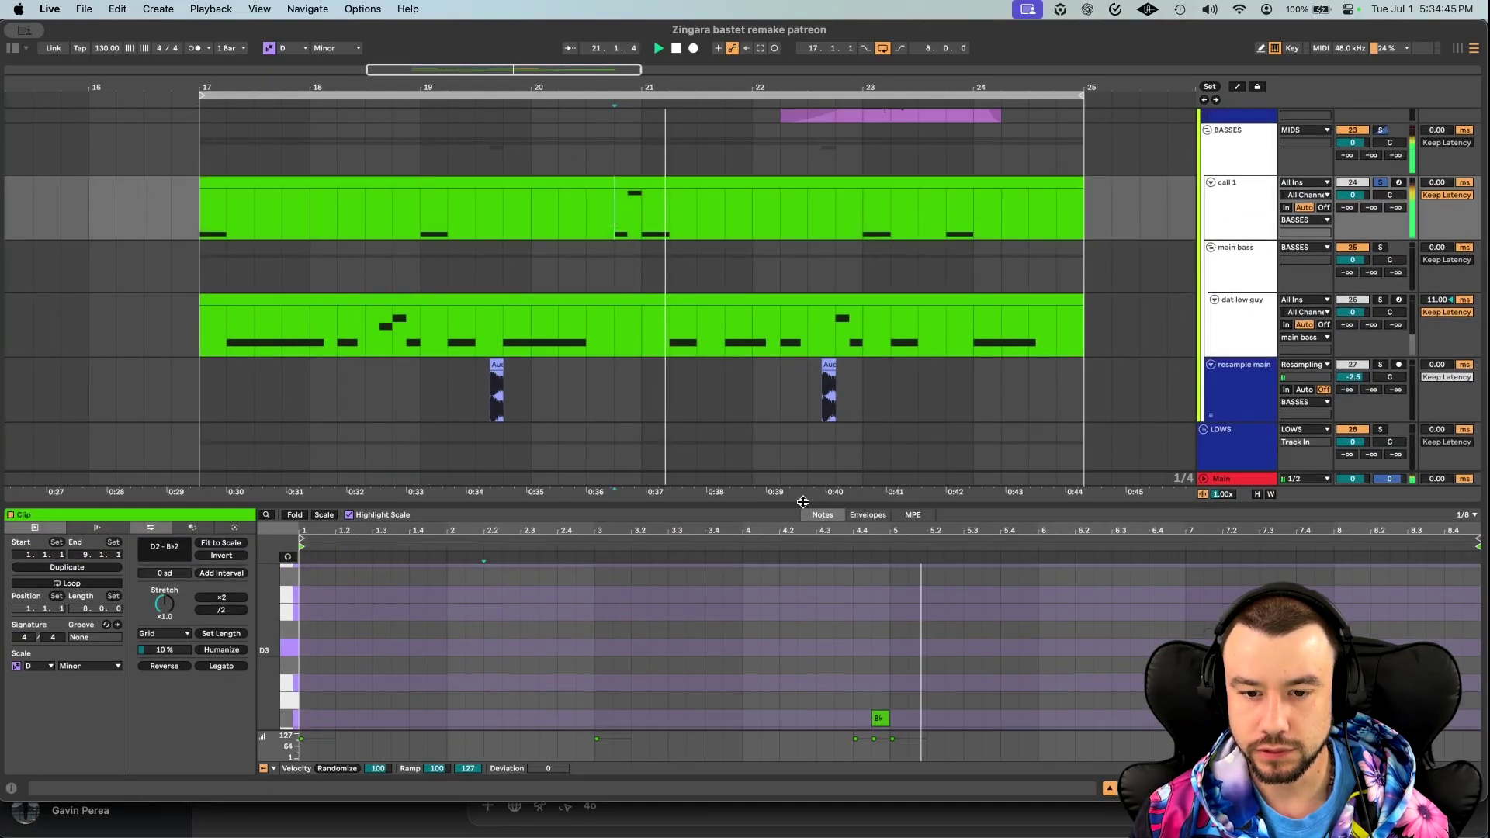
# Enlarge the note editor, replay the call 1 phrase from 20.4.1 while viewing its D2 and B♭2 notes, and return to the arrangement.
pyautogui.moveTo(800, 505); pyautogui.dragTo(800, 346)
pyautogui.press('space')
pyautogui.scroll(-1, 927, 614)
pyautogui.press('space')
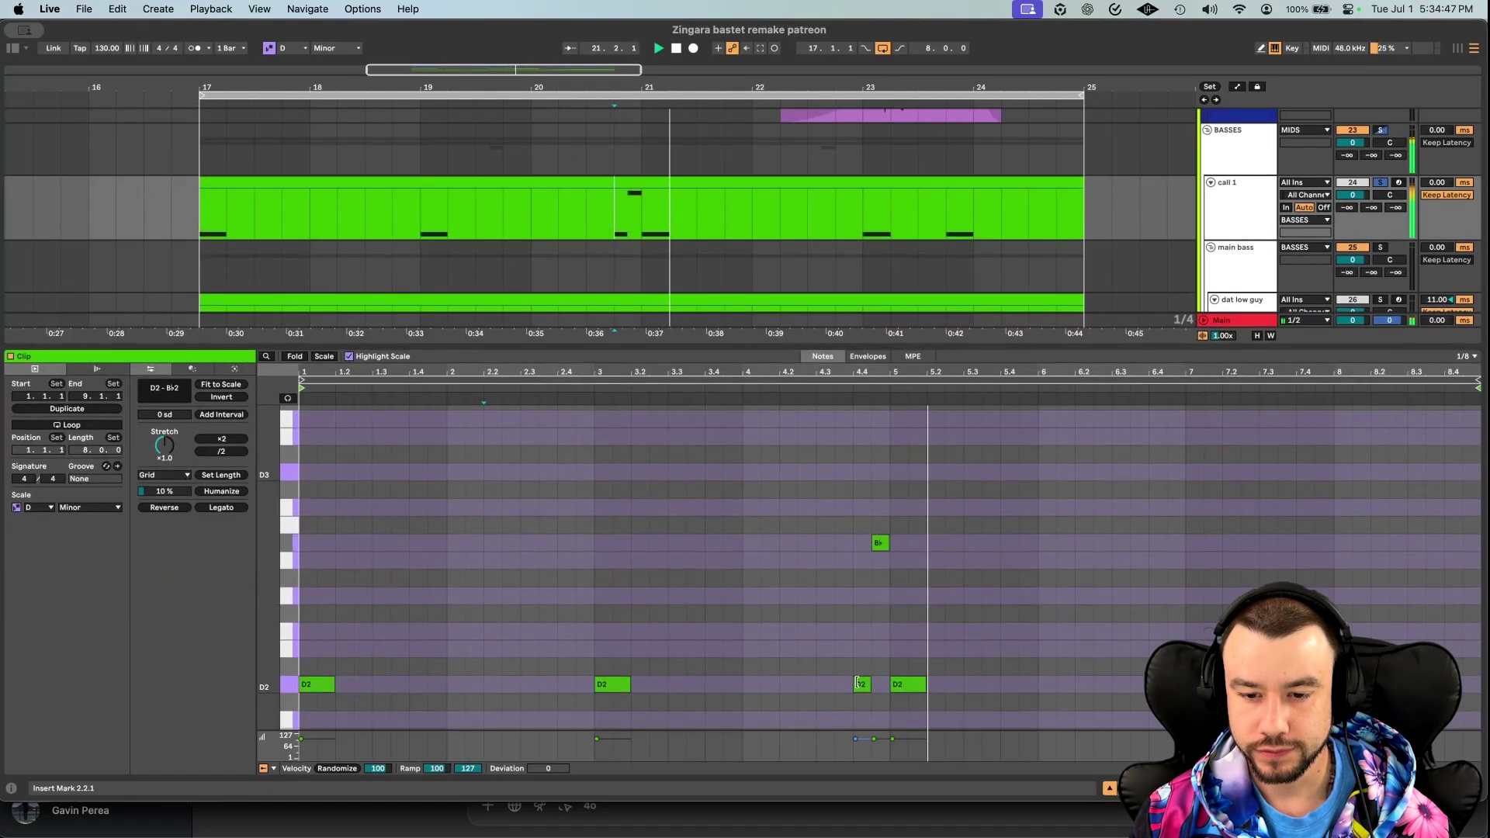
pyautogui.press('space')
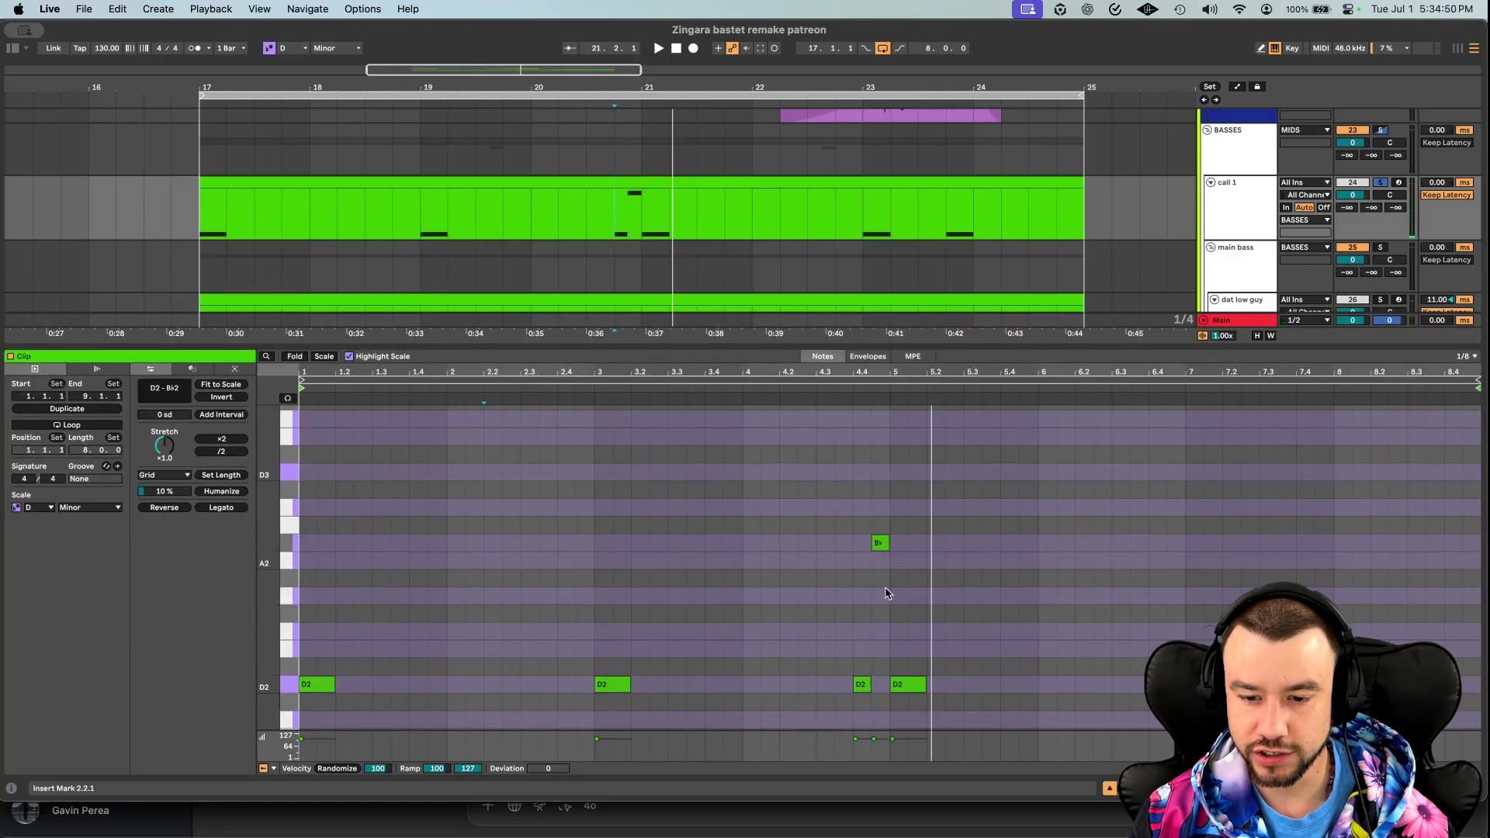
pyautogui.press('space')
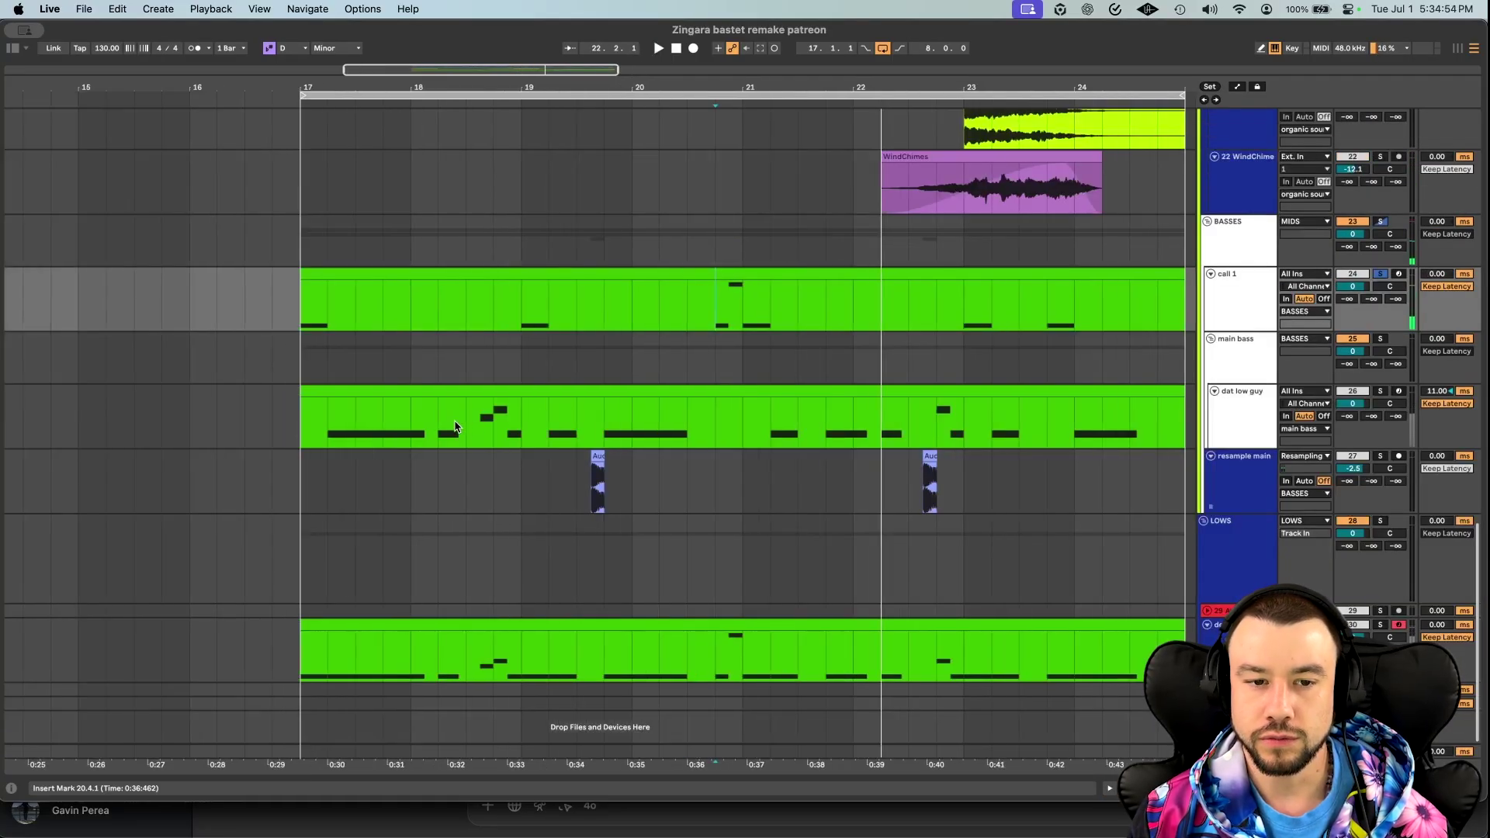
# Solo the dat low guy bass, play it from 18.2.1, and open its clip's notes during playback.
pyautogui.click(447, 425)
pyautogui.hscroll(-2, 454, 426)
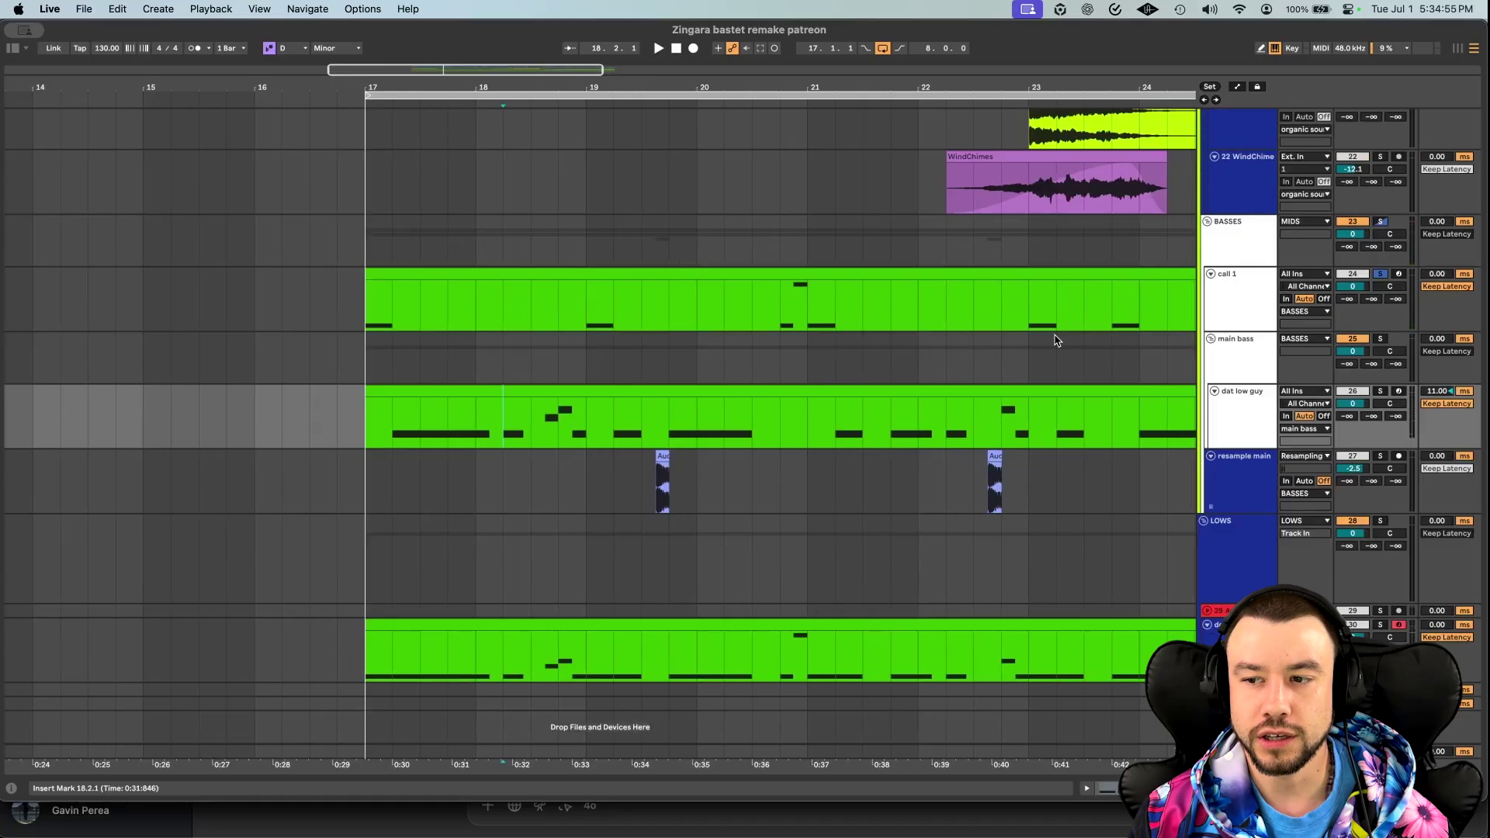
pyautogui.click(1380, 392)
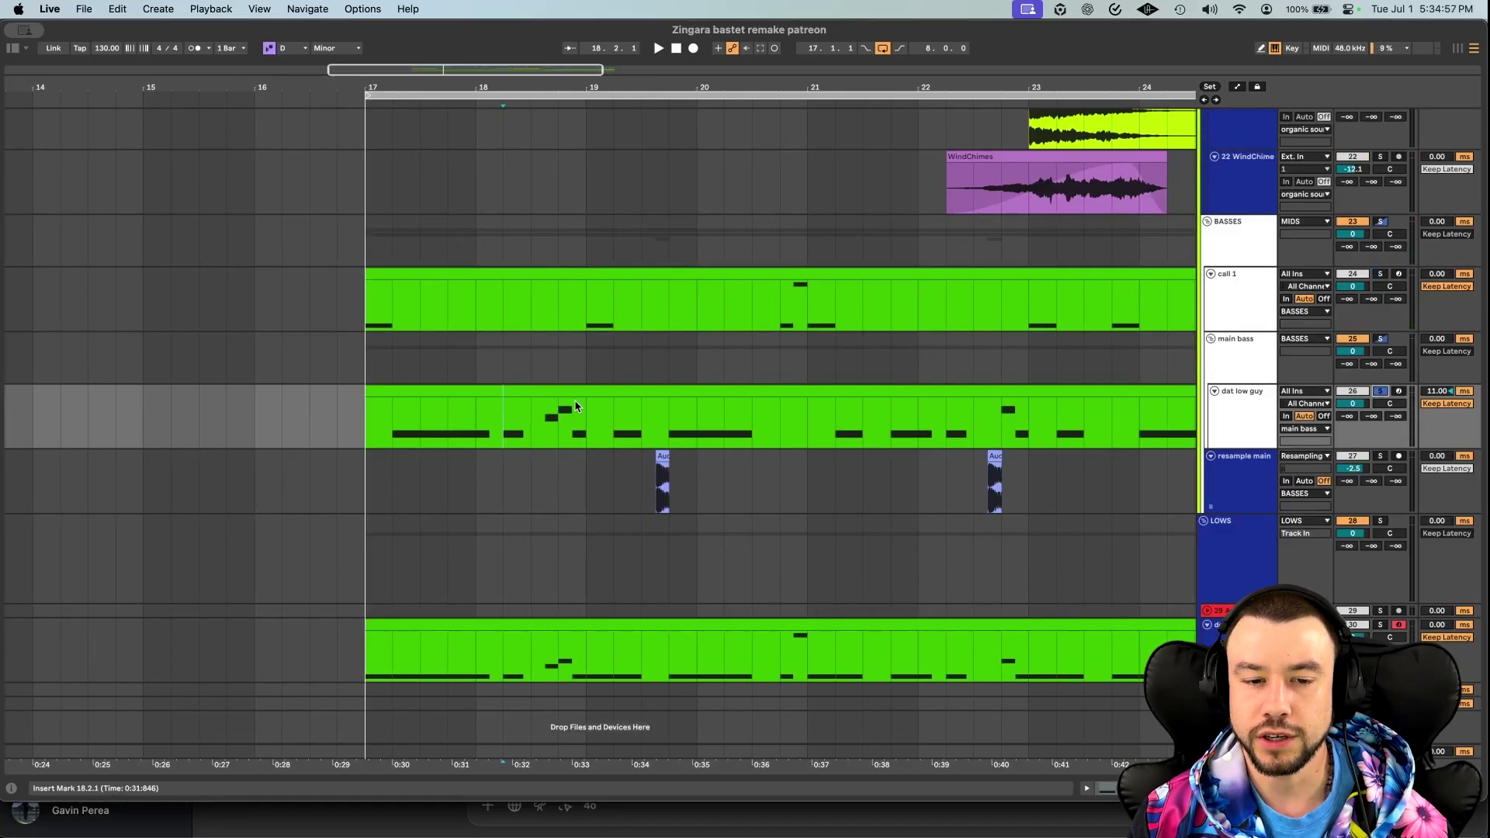
pyautogui.press('space')
pyautogui.doubleClick(489, 390)
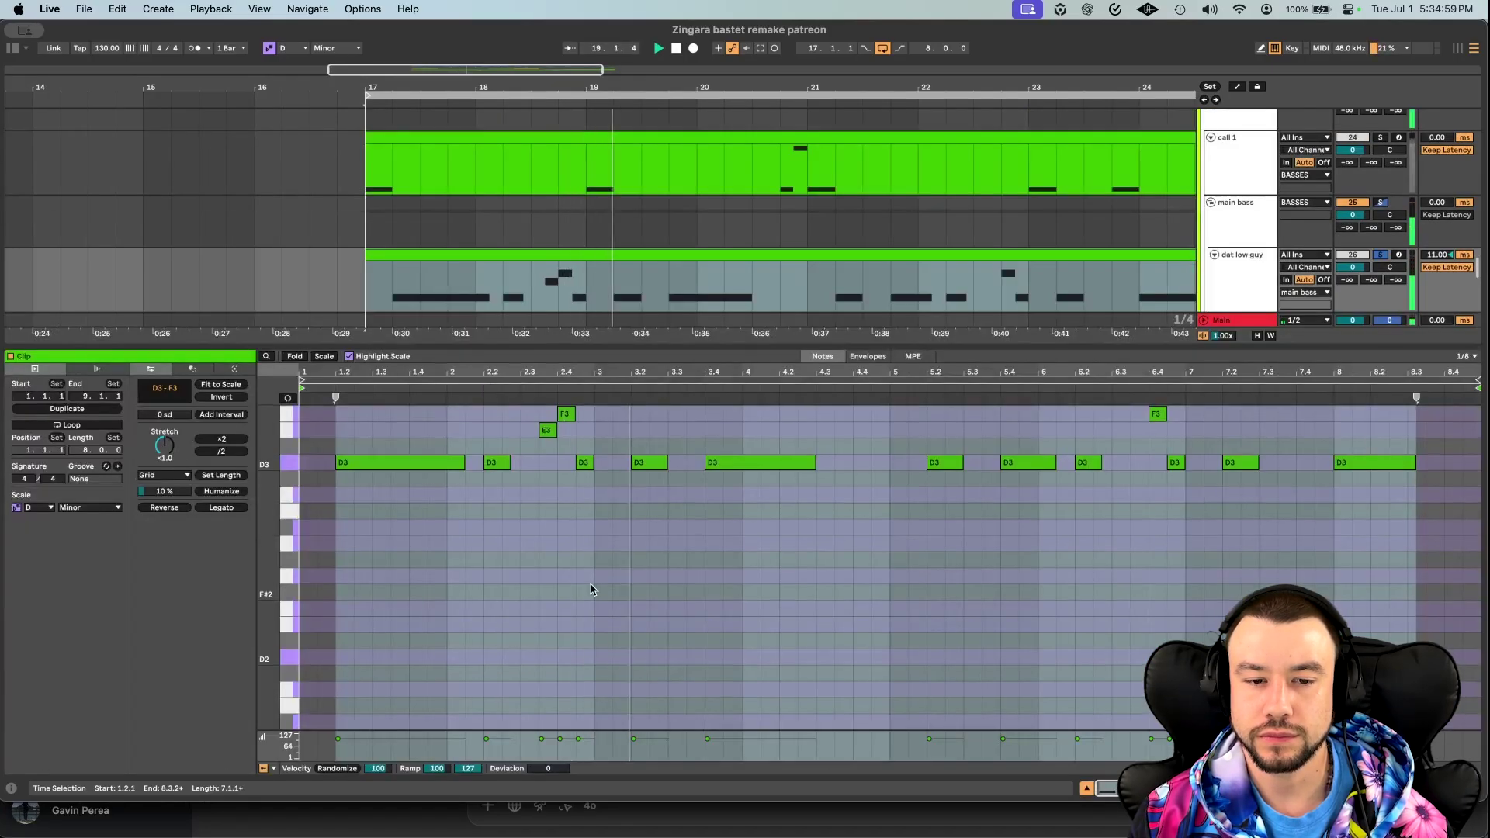
# Close the dat low guy note editor and solo the call 1 bass track.
pyautogui.scroll(3, 590, 590)
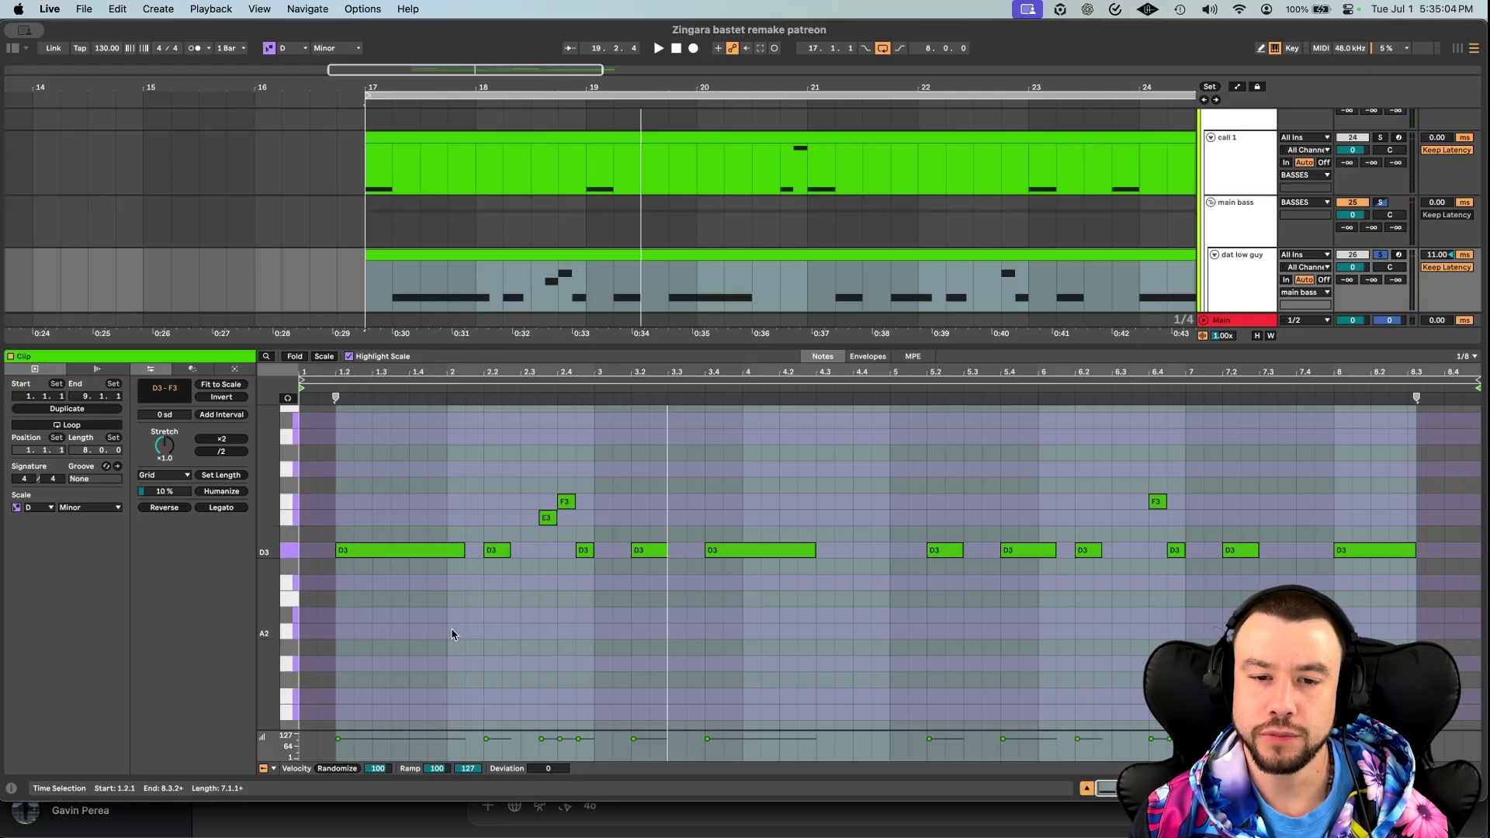
pyautogui.doubleClick(469, 344)
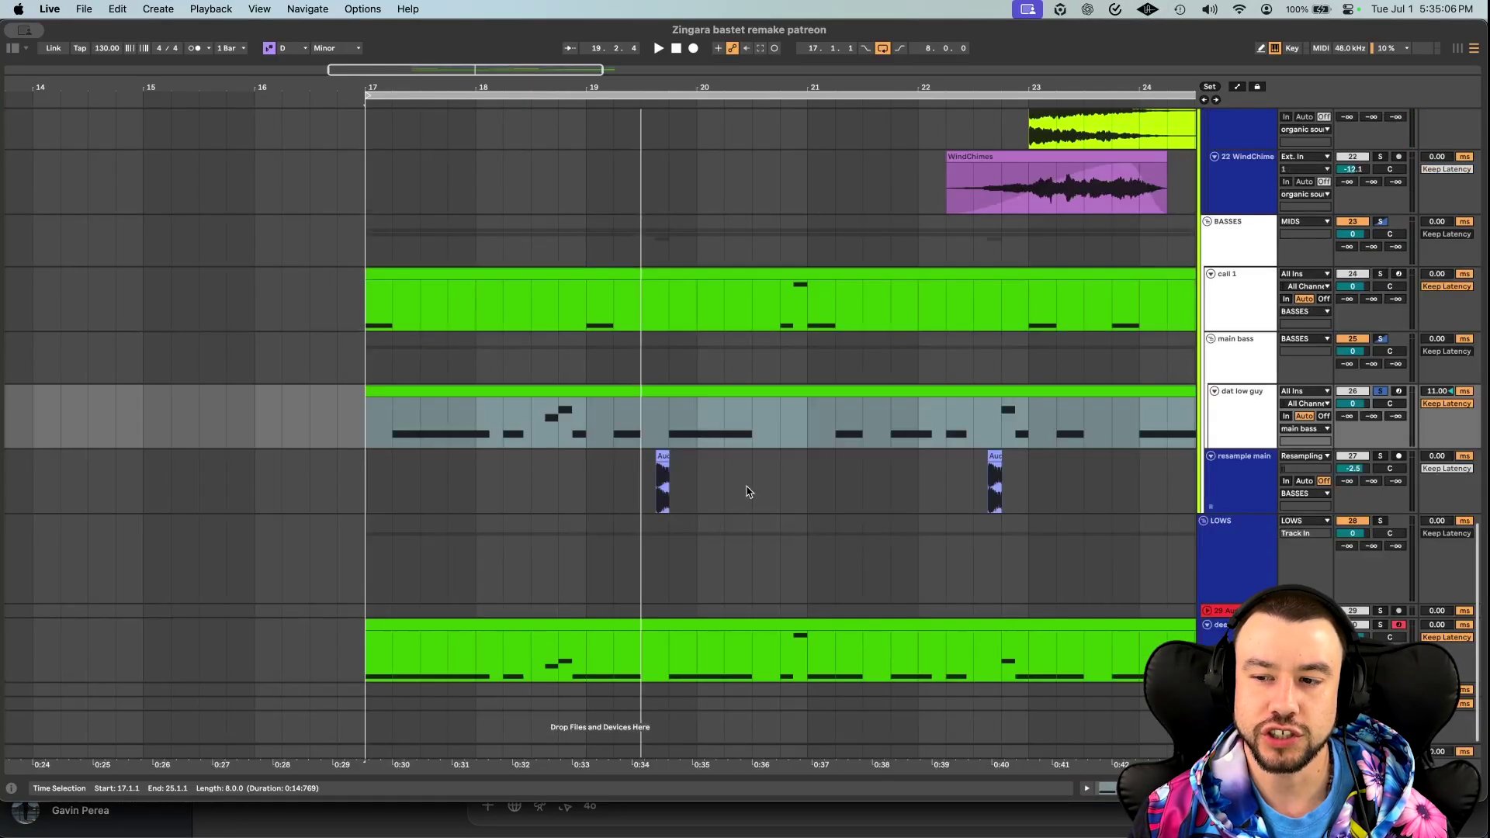
pyautogui.scroll(2, 750, 492)
pyautogui.click(1381, 319)
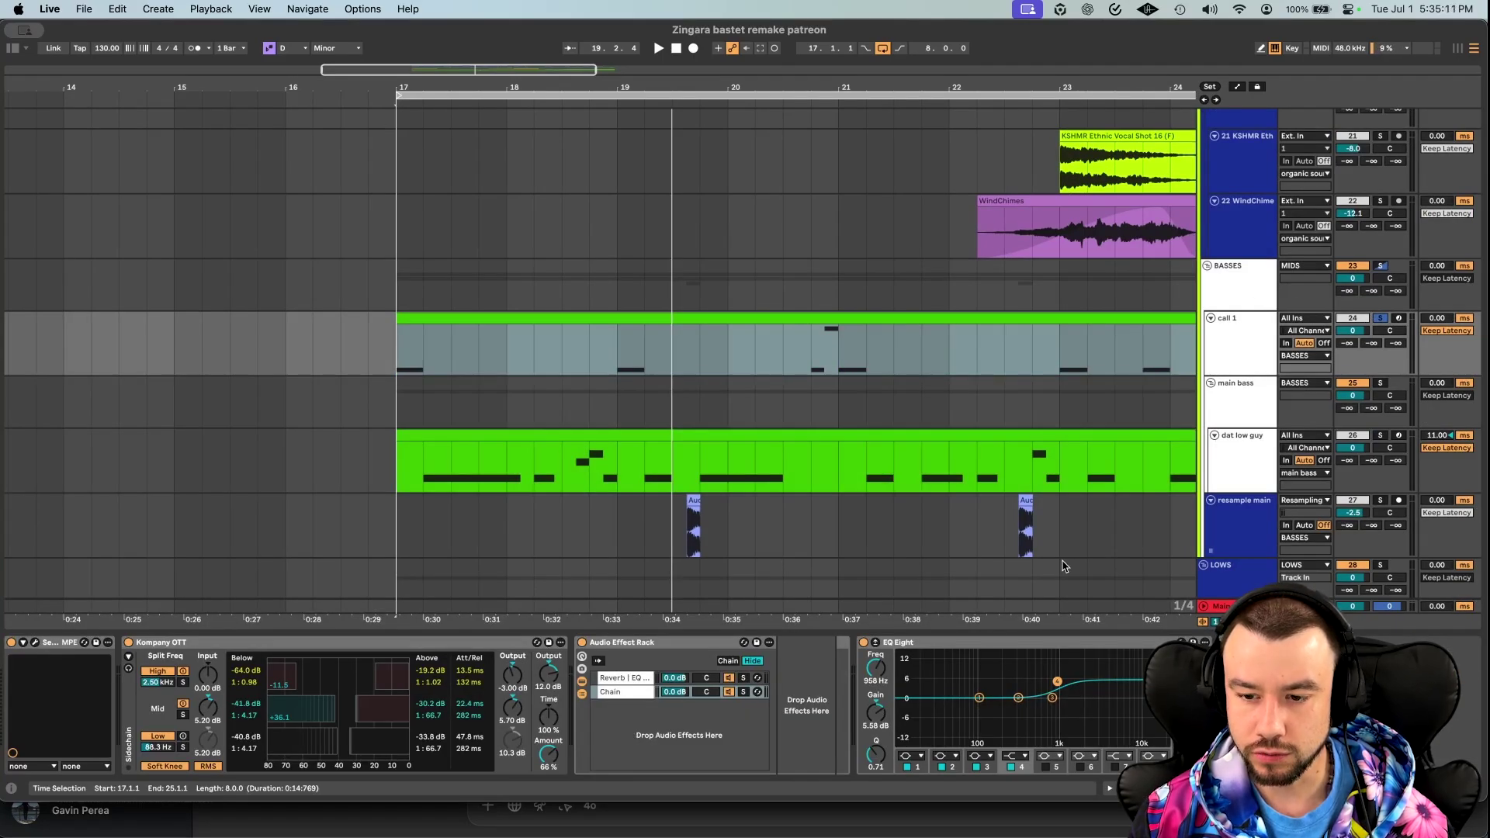
# Switch off the EQ Eight, Audio Effect Rack and Kompany OTT devices on the call 1 track.
pyautogui.click(864, 643)
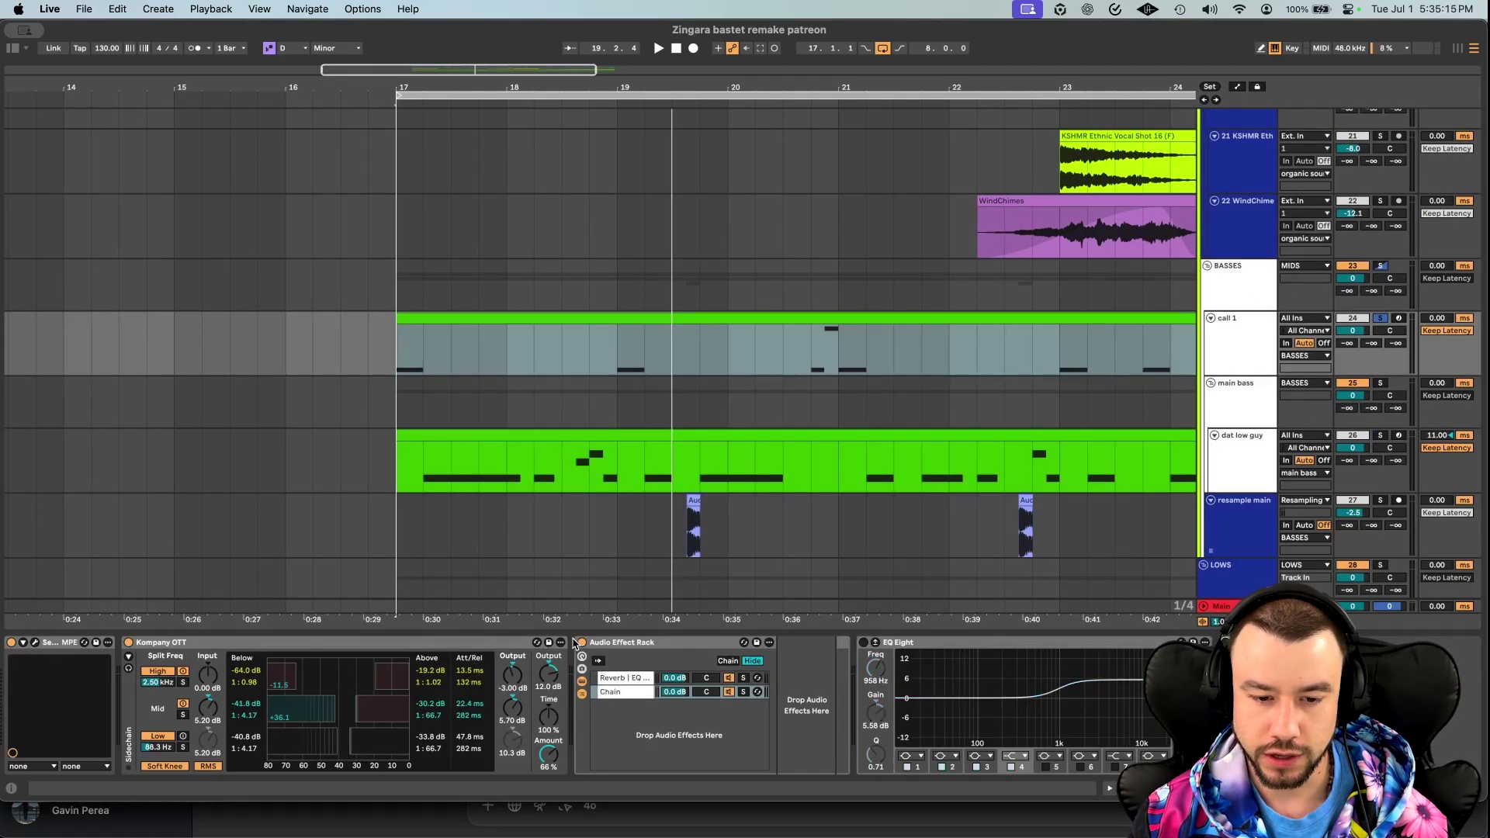
pyautogui.click(581, 642)
pyautogui.click(129, 643)
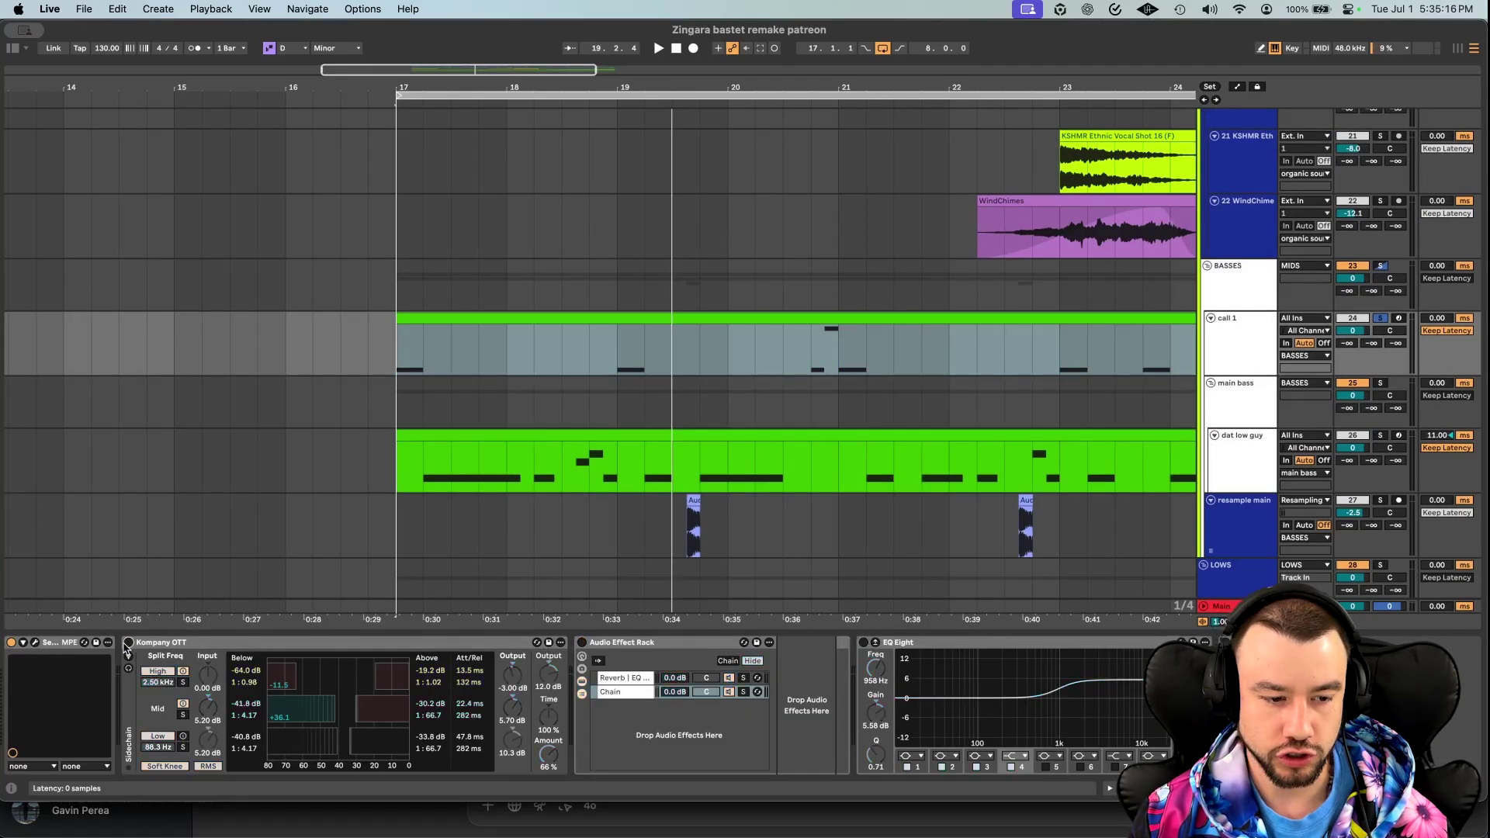
# Open the call 1 track's Serum 2 effects and bypass the reverb, both compressors and the equalizer.
pyautogui.click(34, 645)
pyautogui.click(542, 93)
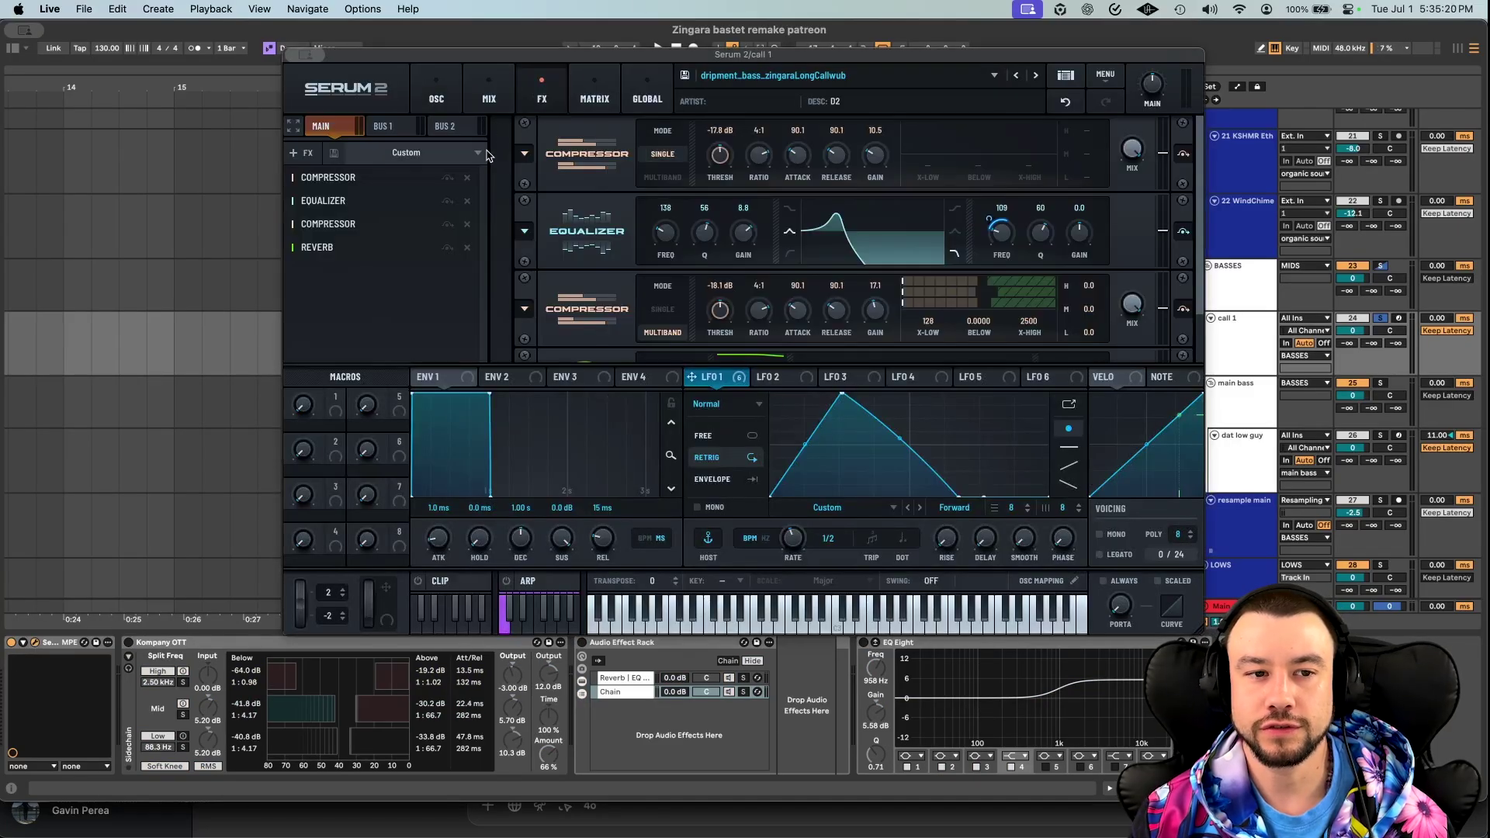
pyautogui.click(448, 247)
pyautogui.click(448, 223)
pyautogui.click(447, 200)
pyautogui.click(447, 178)
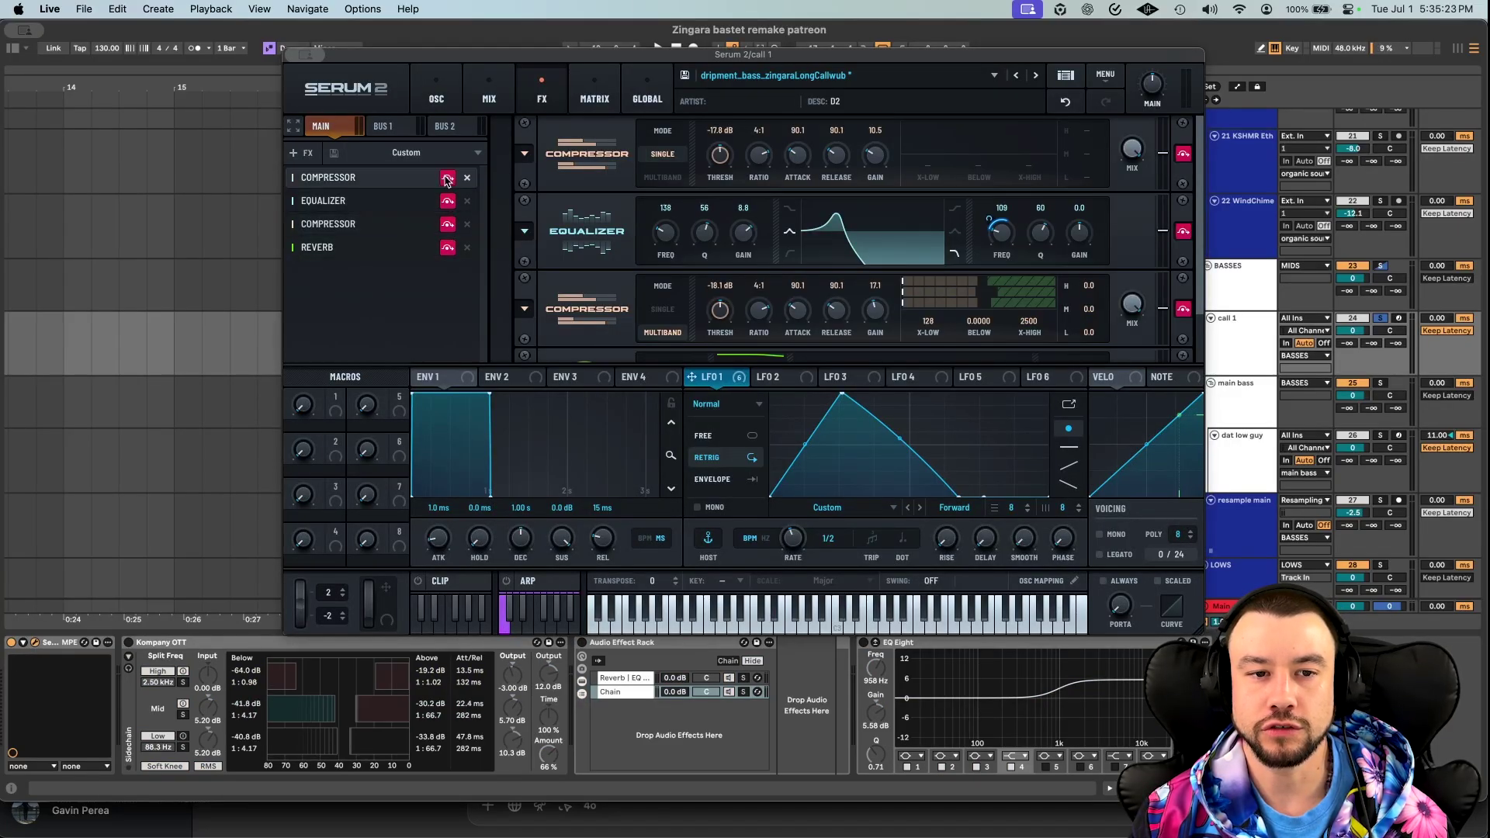
# Show Serum's oscillators and switch off oscillator C, oscillator B and Filter 1, leaving only oscillator A active.
pyautogui.click(436, 95)
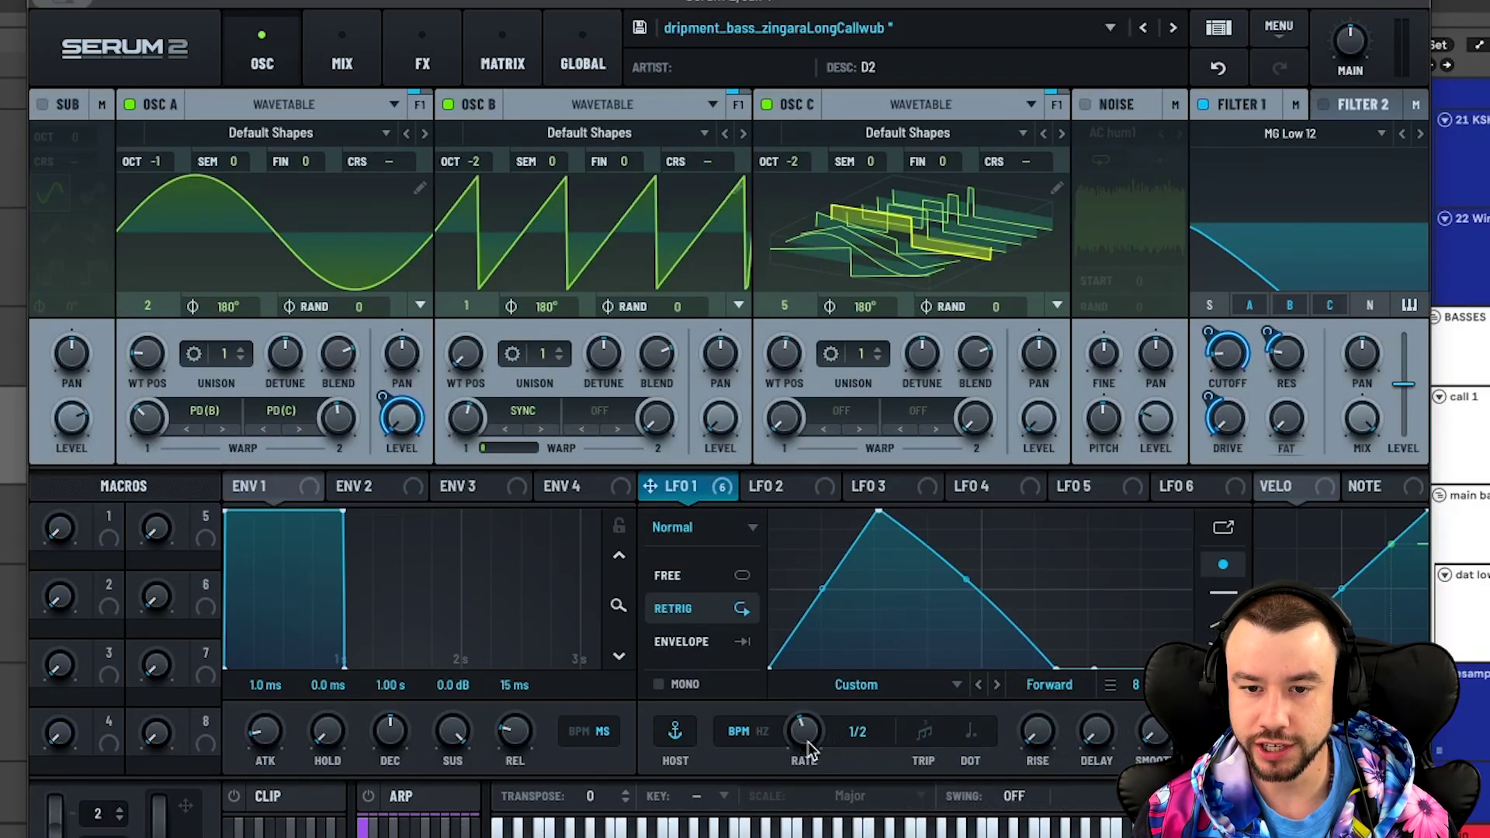
pyautogui.click(767, 105)
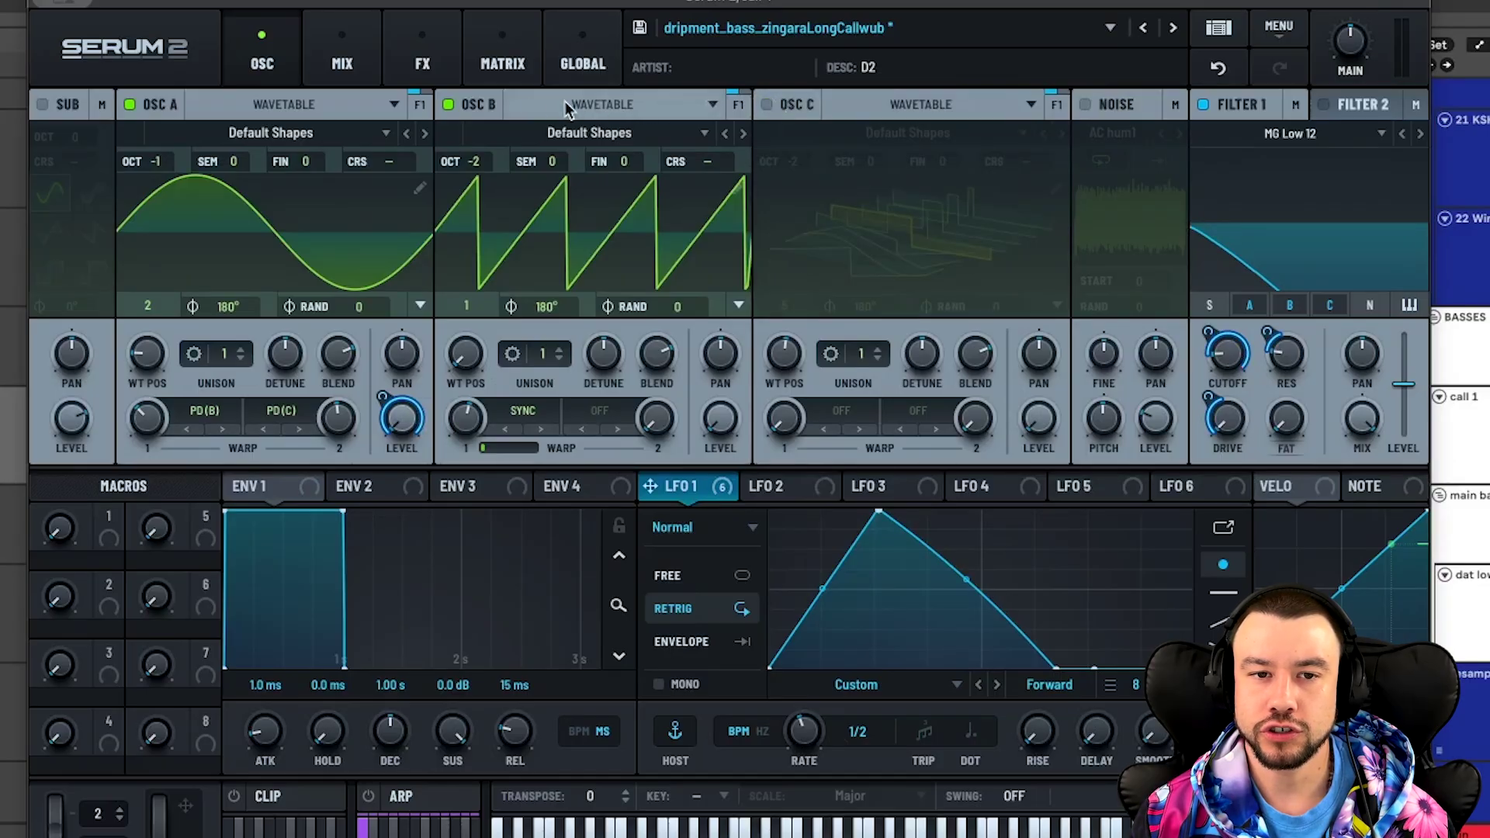
pyautogui.click(450, 105)
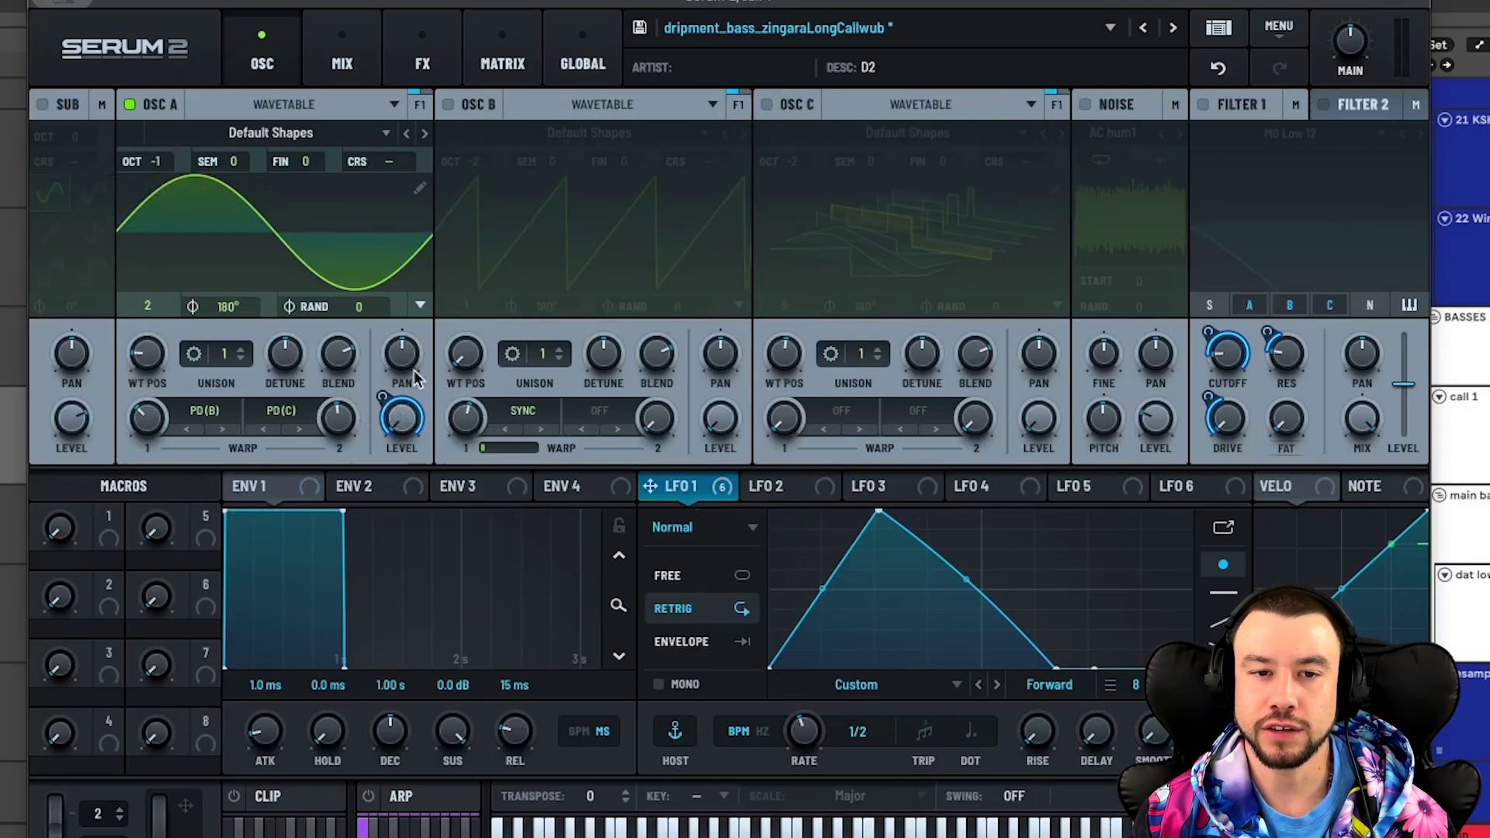
# Turn oscillator B back on, try its first warp mode setting, and undo the warp change to keep Sync.
pyautogui.click(448, 105)
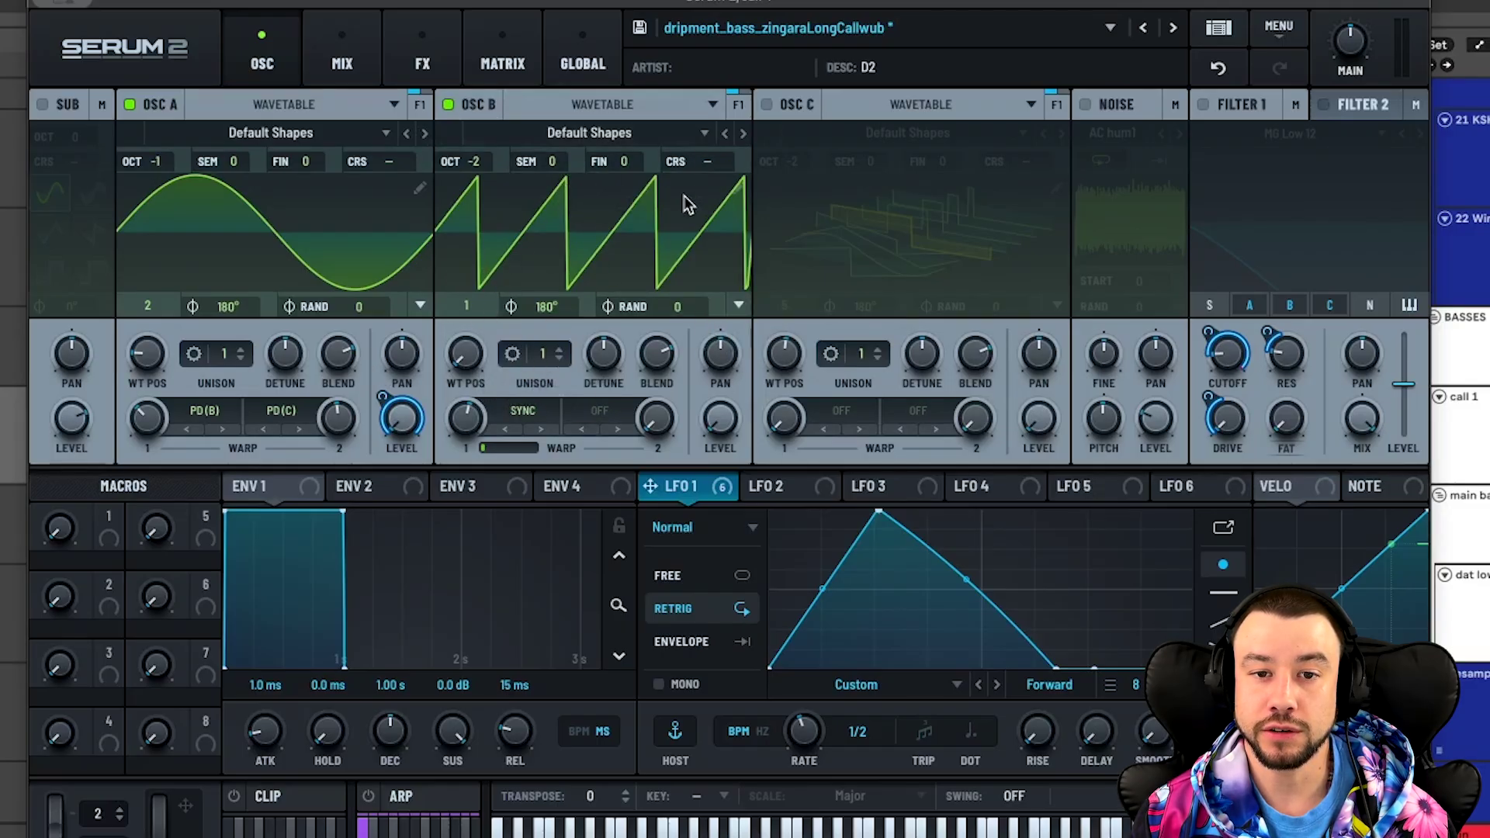
pyautogui.click(524, 416)
pyautogui.click(521, 419)
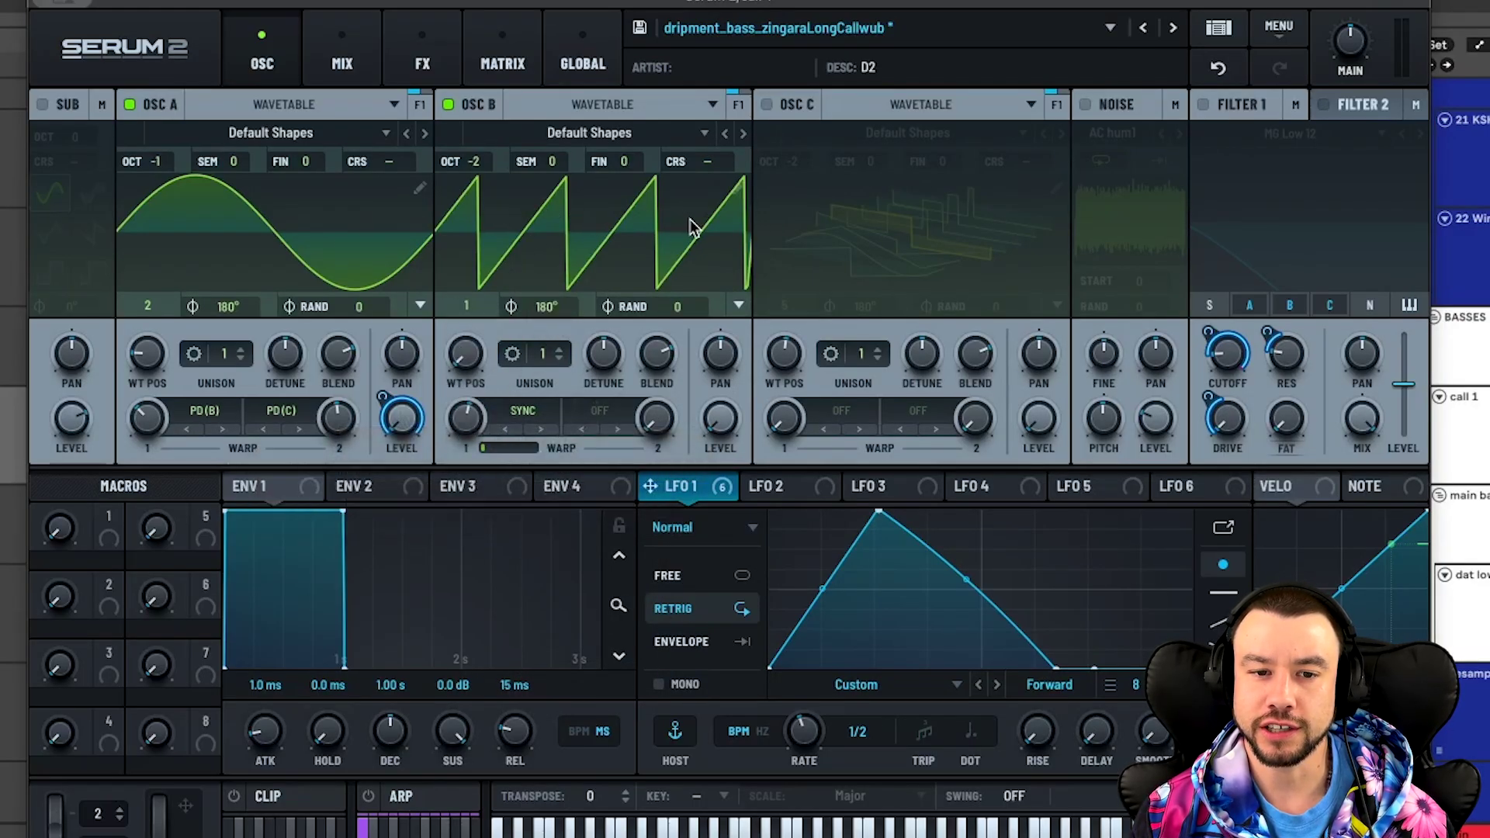
pyautogui.click(1219, 68)
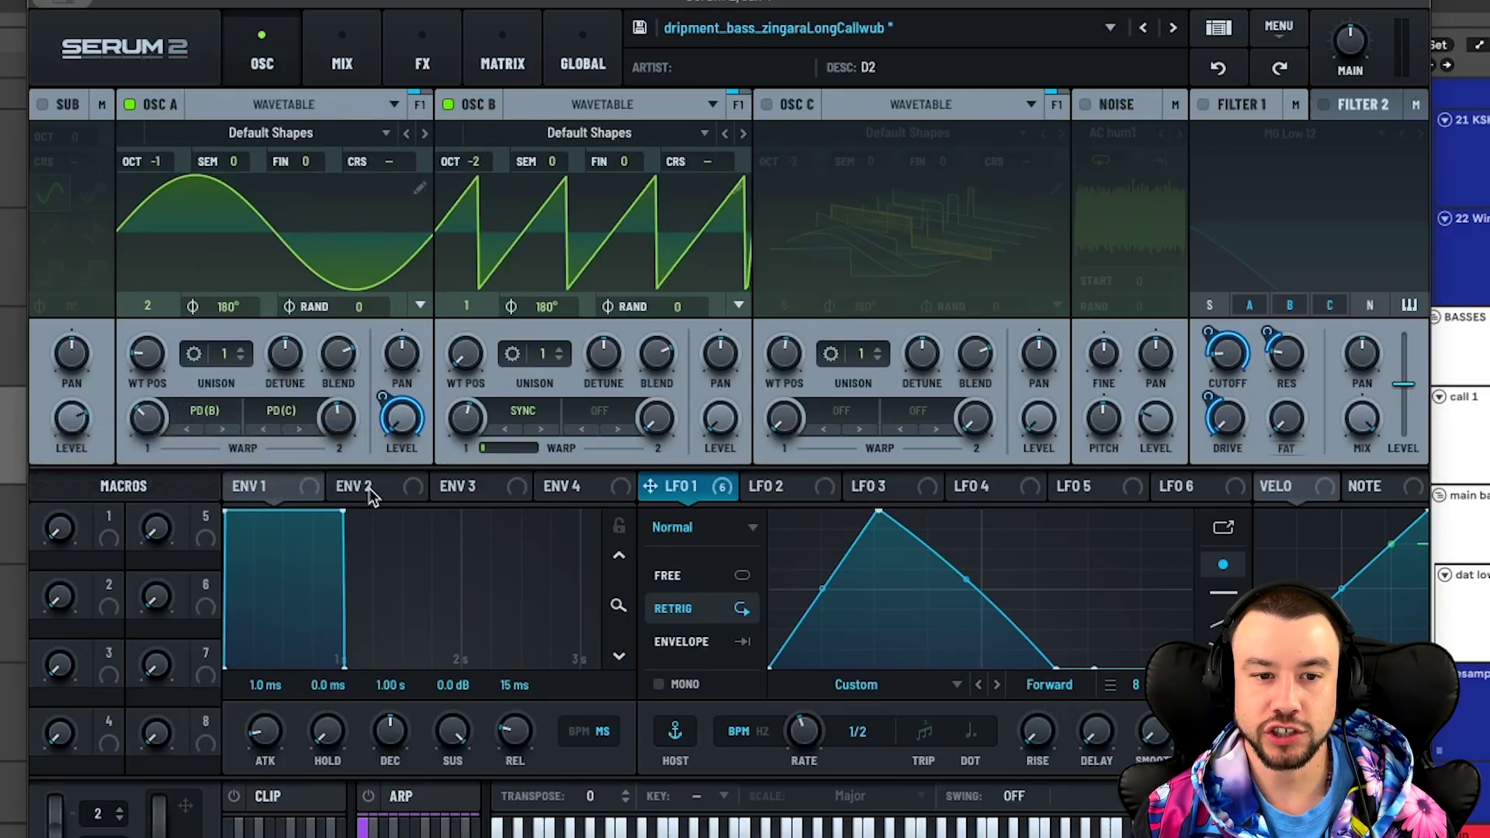
# Turn off oscillator A's second warp mode and check its first warp mode, PD(B).
pyautogui.click(281, 414)
pyautogui.click(295, 436)
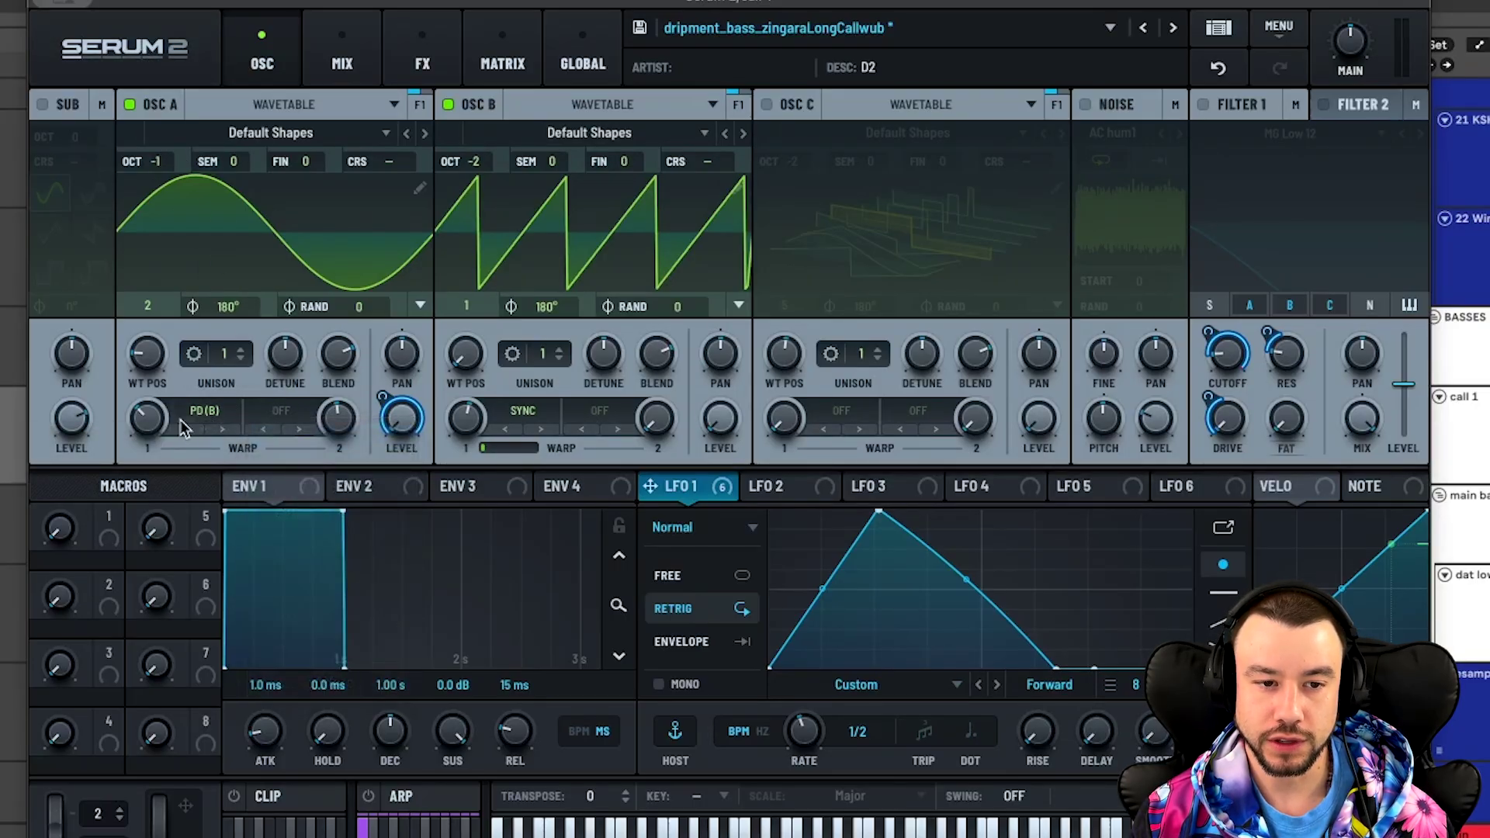
pyautogui.click(208, 419)
pyautogui.click(127, 458)
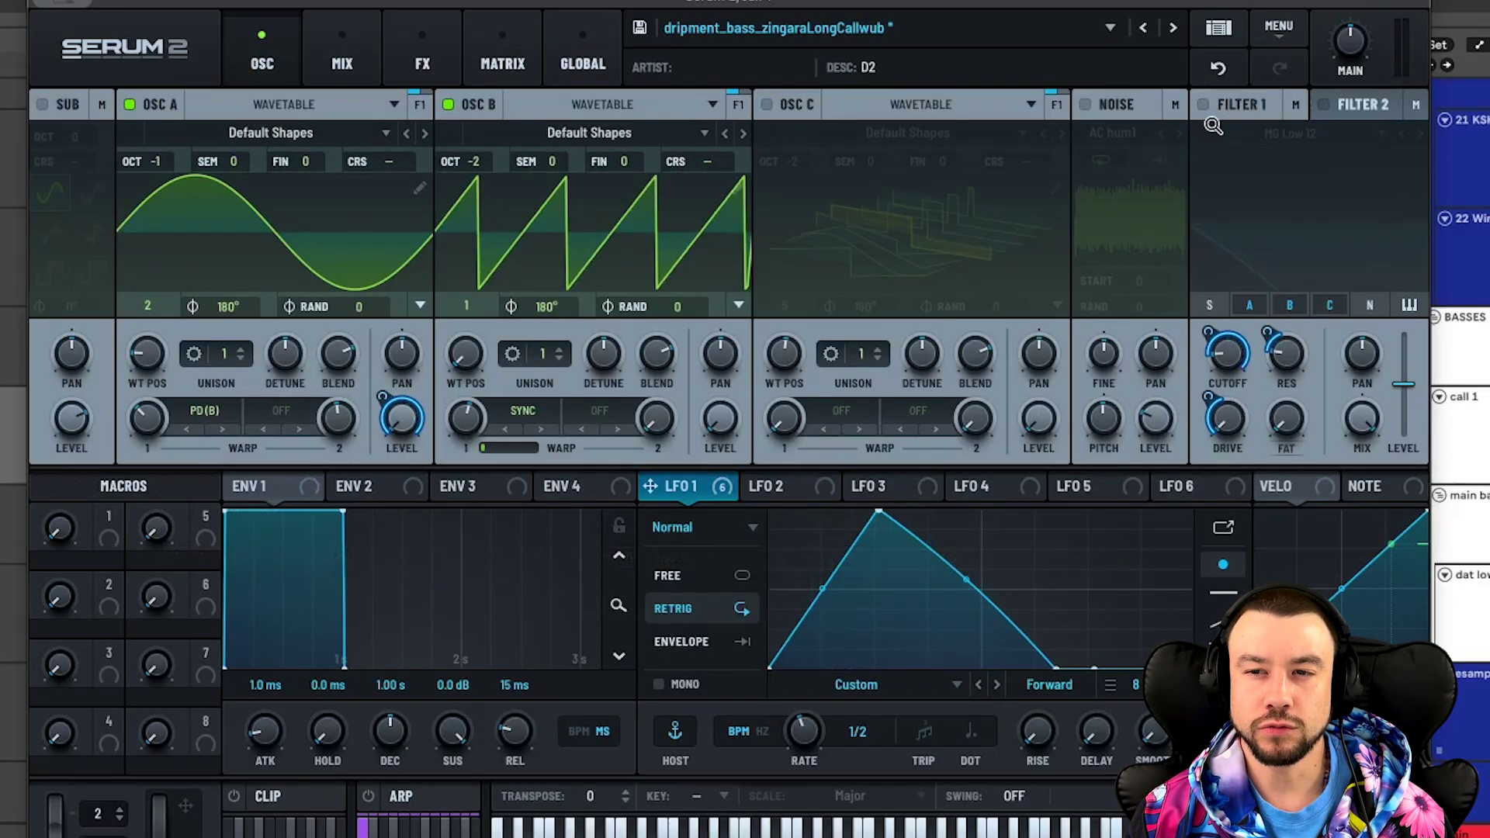
# Enable Filter 1 with MG Low 12, route only oscillators A and B through it, and inspect its cutoff, resonance and drive modulation.
pyautogui.click(1204, 105)
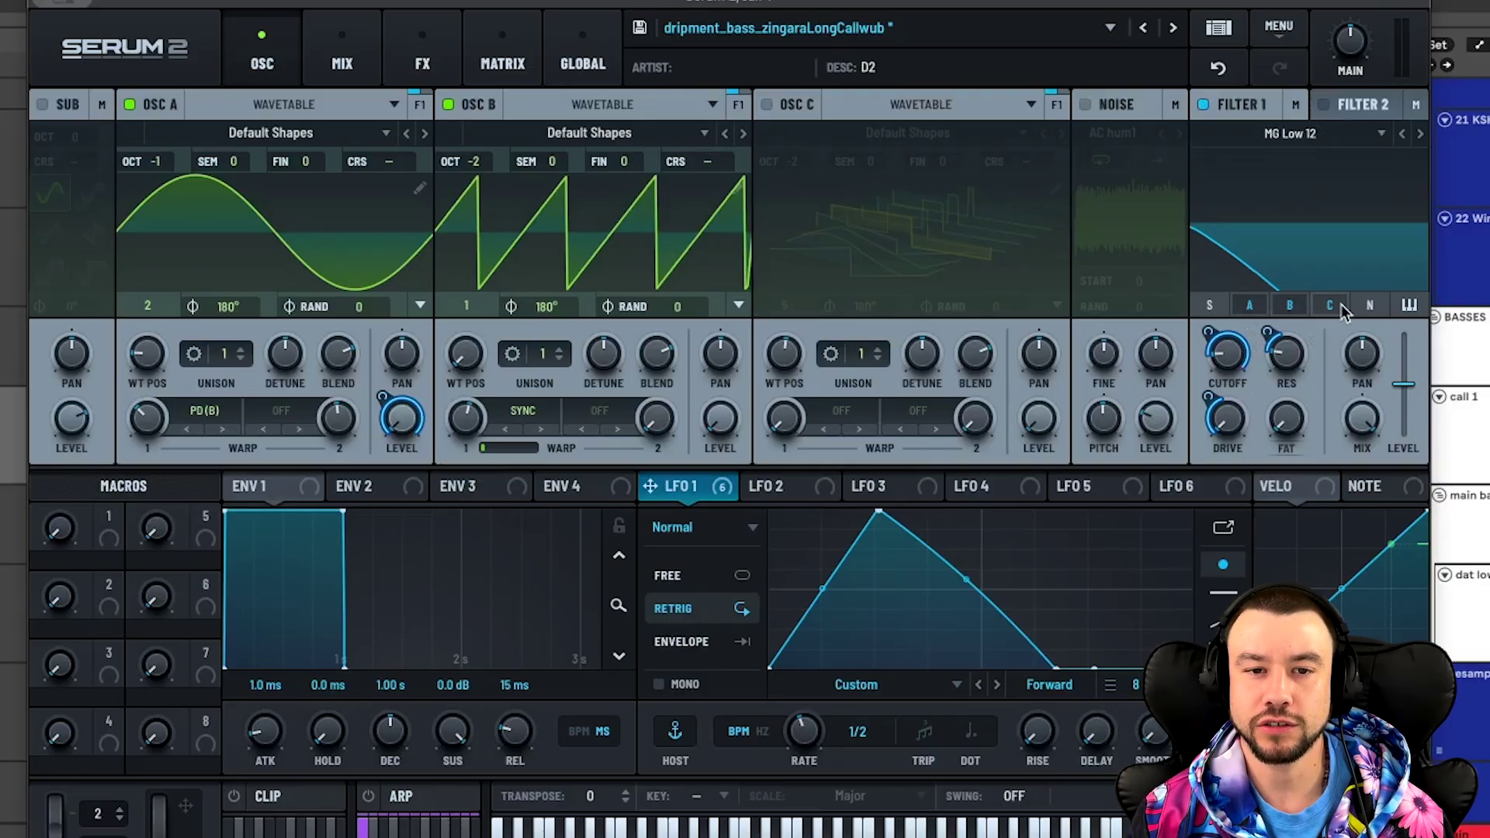
pyautogui.click(1291, 305)
pyautogui.moveTo(1238, 355)
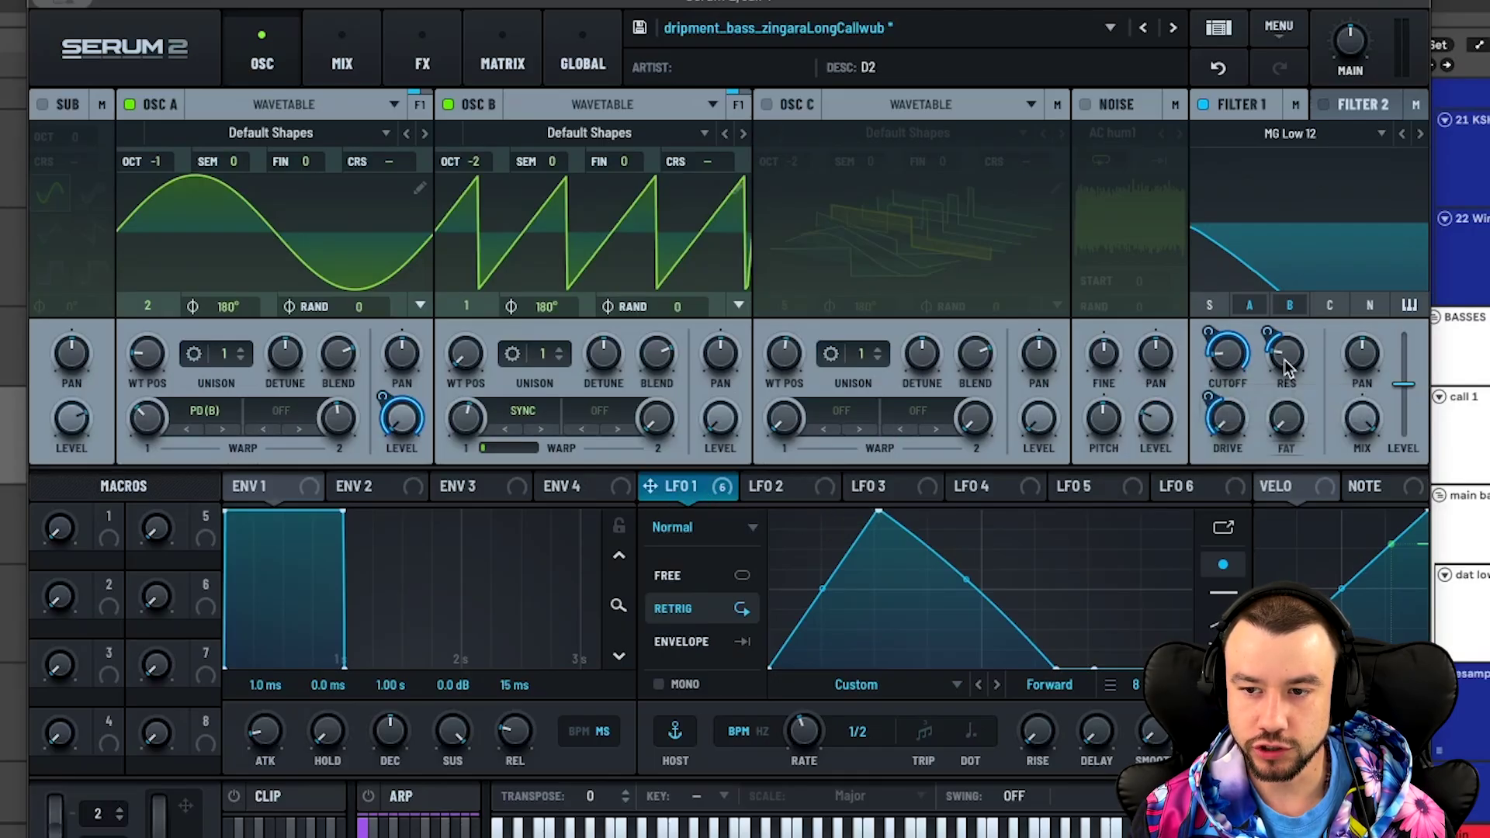
pyautogui.moveTo(1277, 342); pyautogui.dragTo(1234, 436)
pyautogui.moveTo(1214, 403)
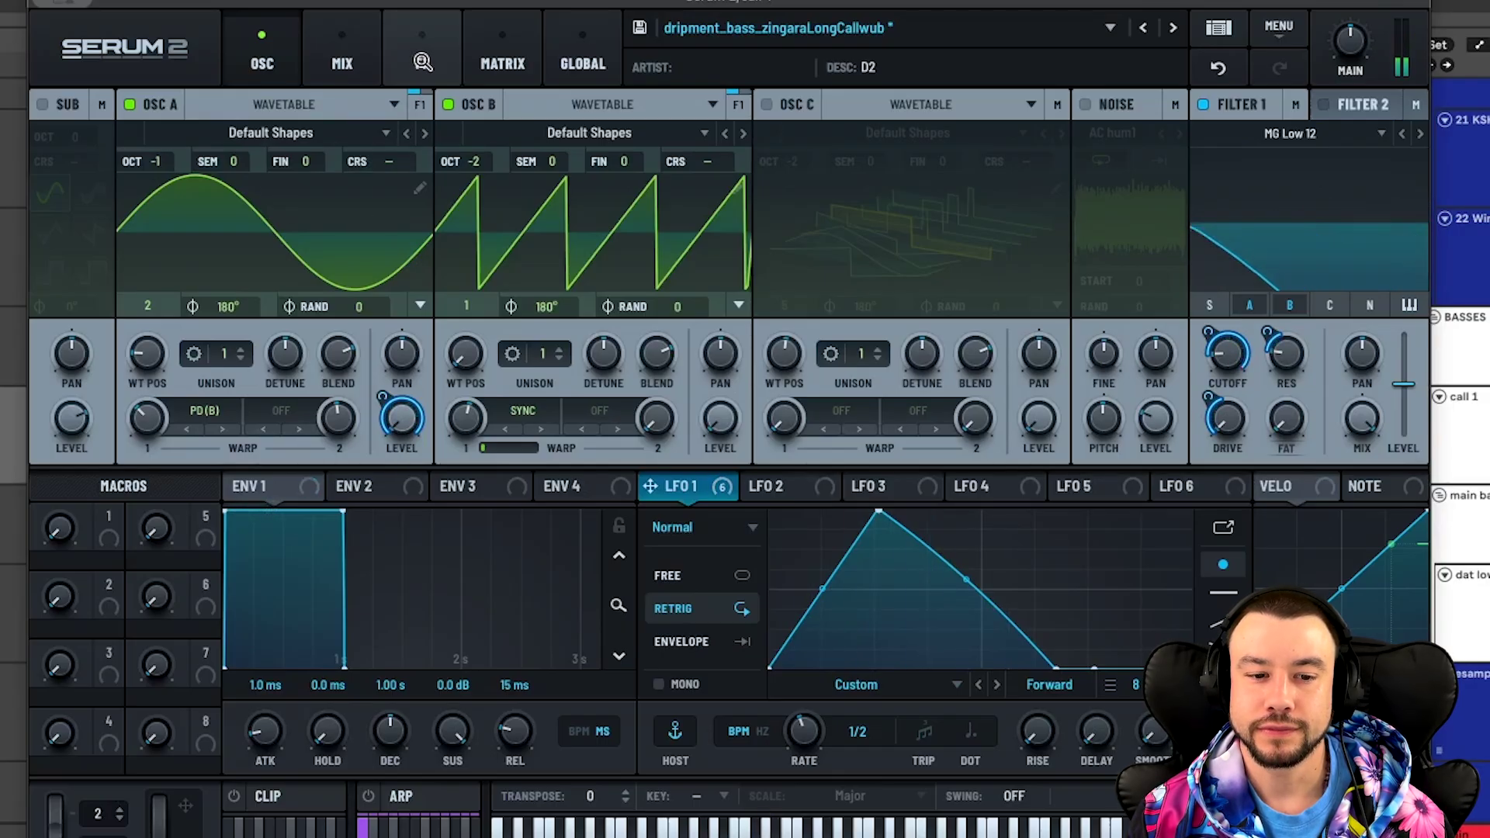
# Re-enable the first compressor and the equalizer in Serum's effects, and play the call 1 bass through them.
pyautogui.click(422, 59)
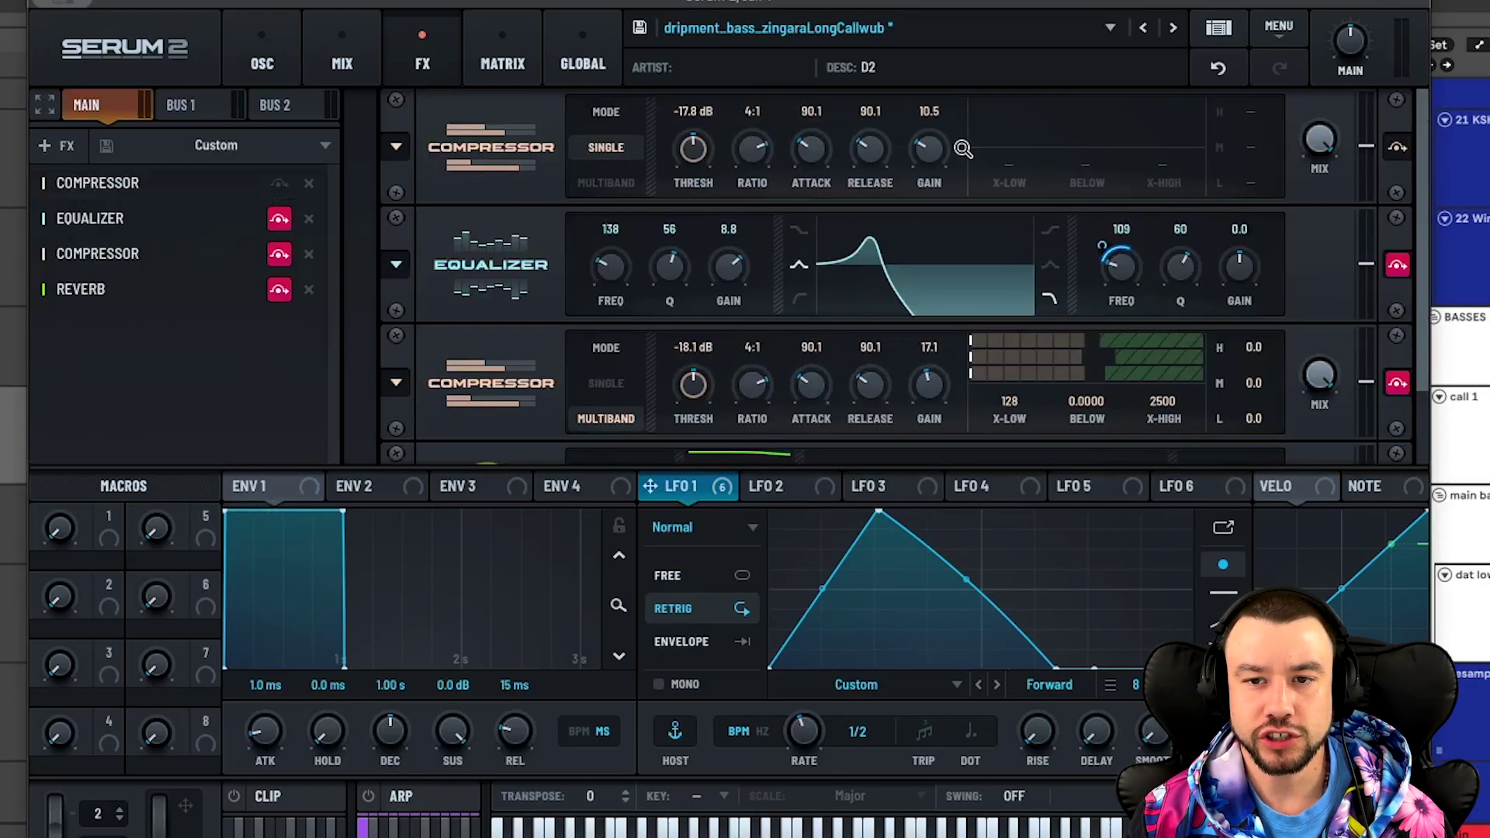
pyautogui.moveTo(940, 152)
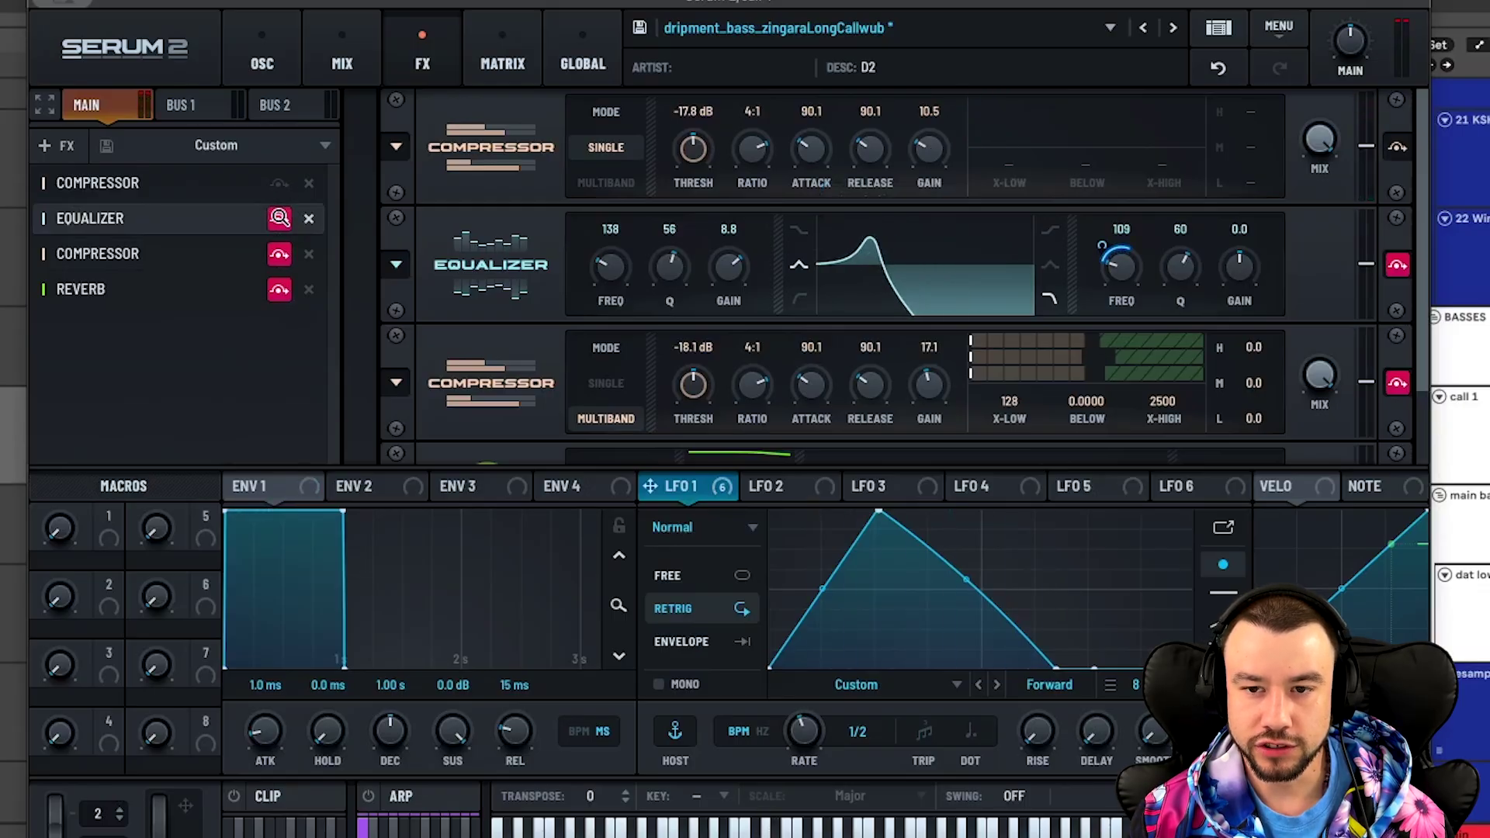
pyautogui.click(279, 218)
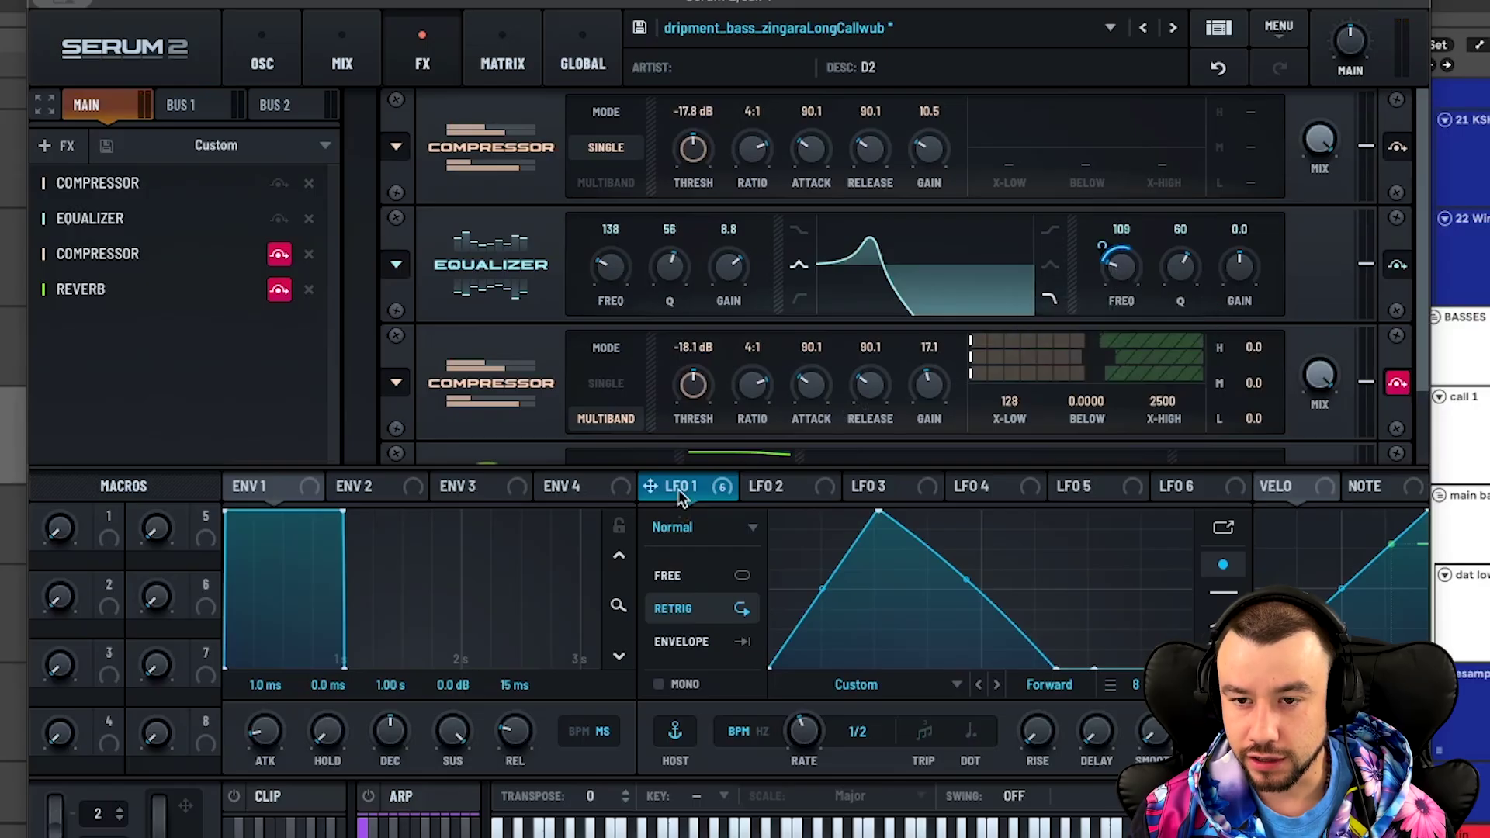
pyautogui.moveTo(1103, 250)
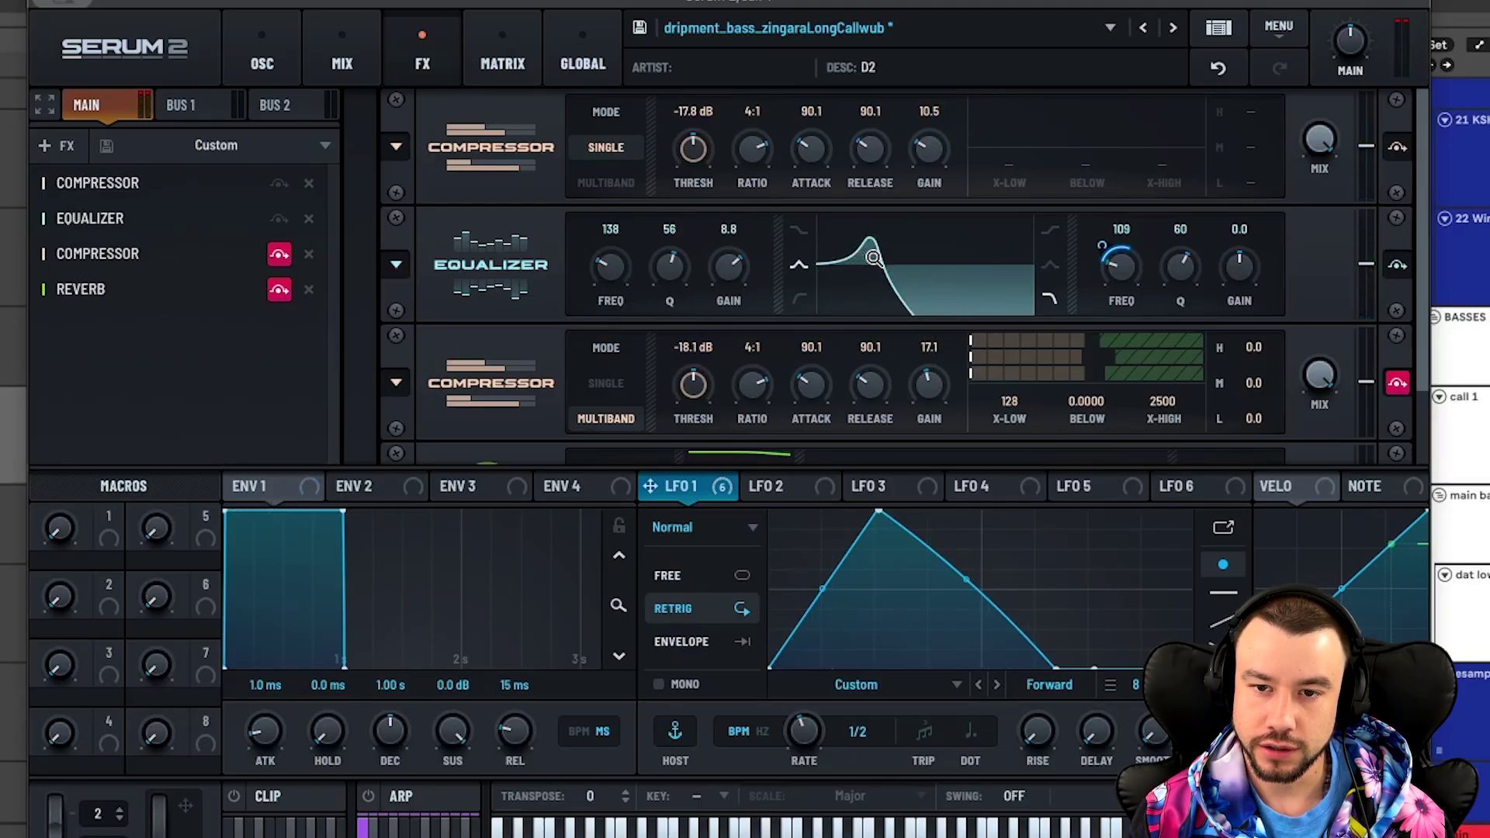
pyautogui.press('space')
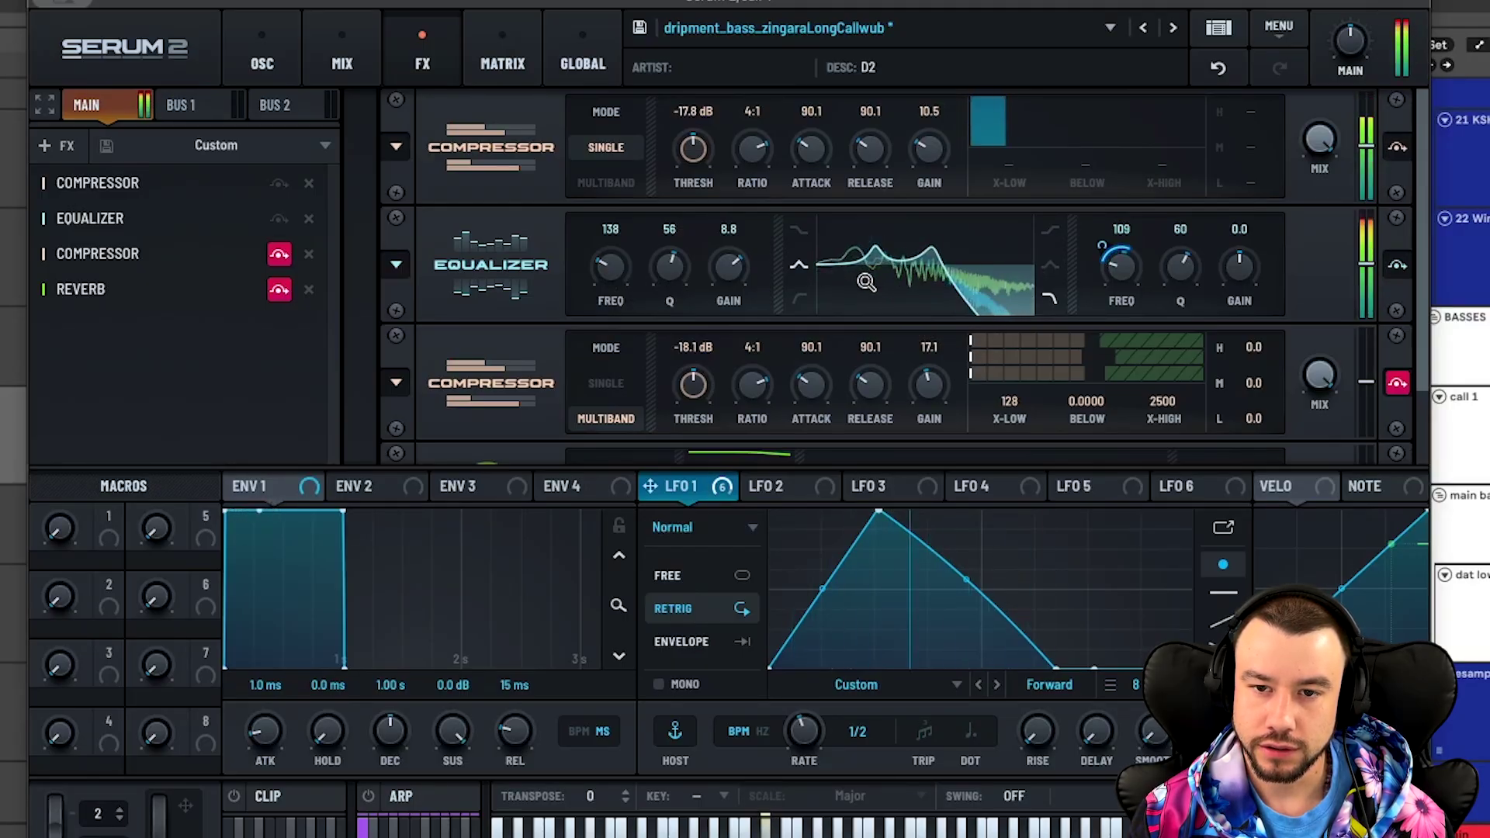
pyautogui.press('space')
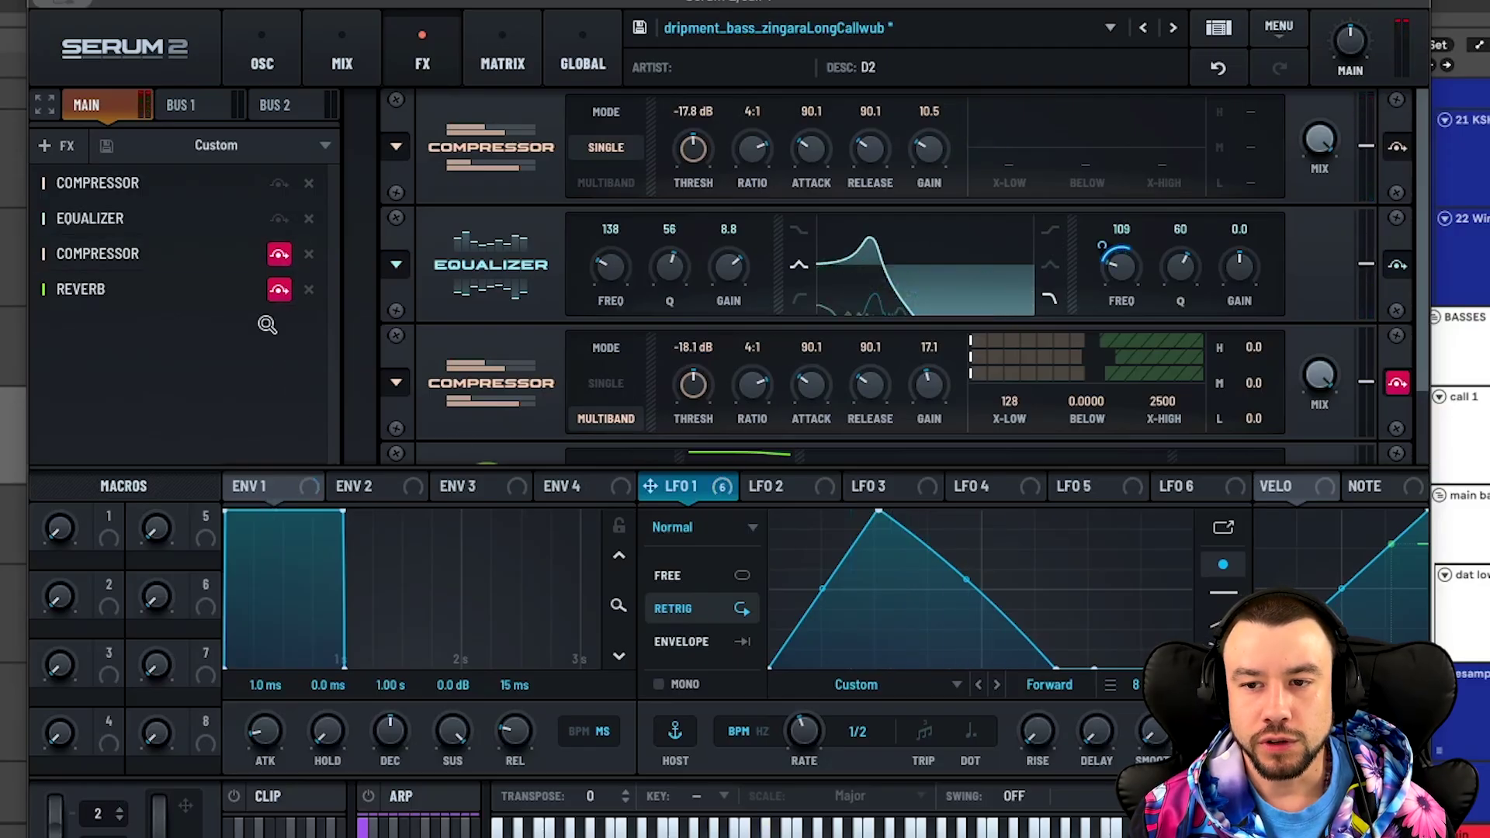
# Re-enable the multiband compressor, play the bass briefly, and turn the reverb back on.
pyautogui.click(280, 254)
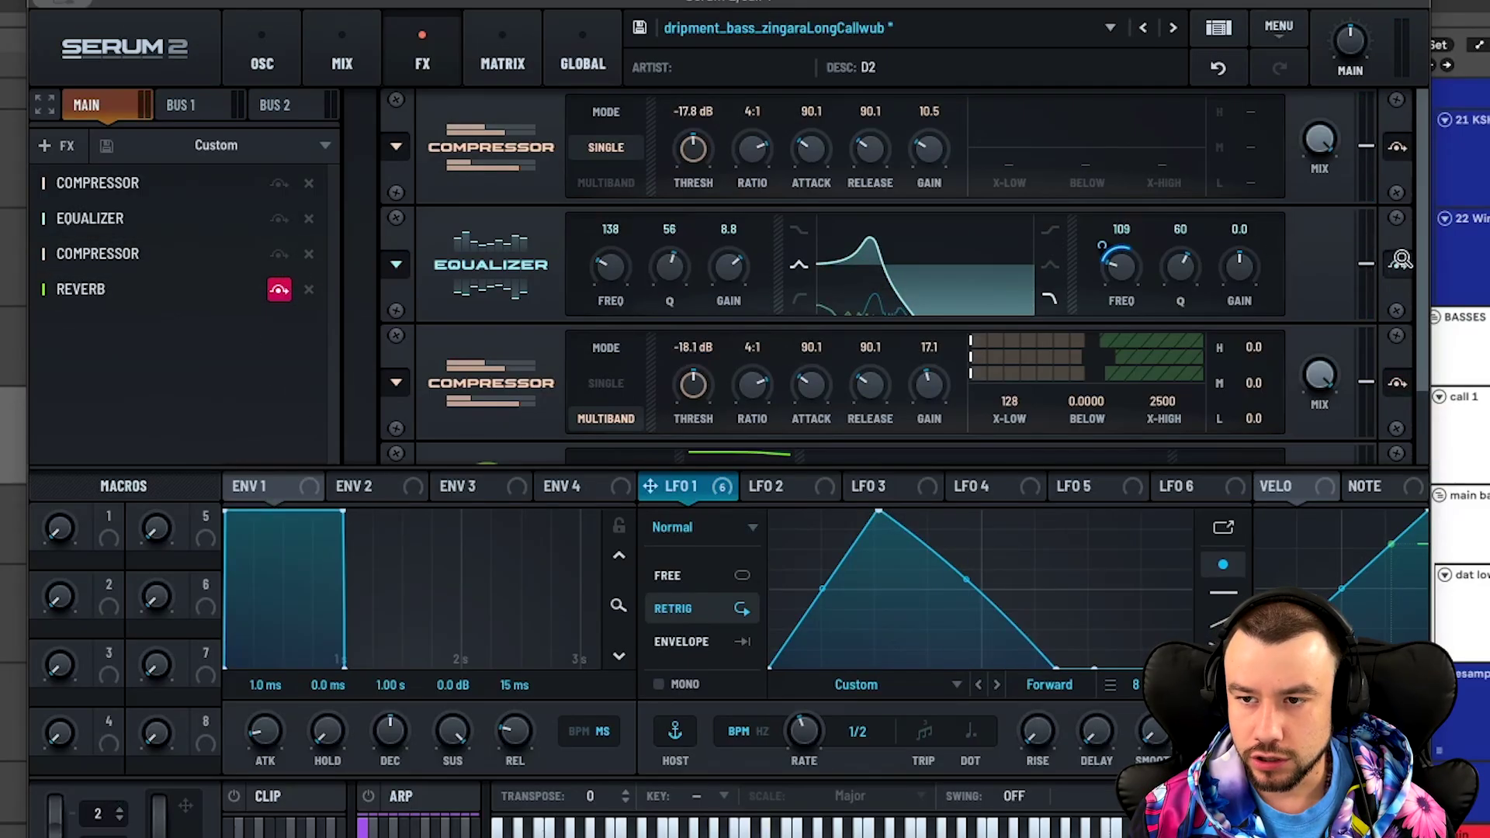
pyautogui.scroll(-2, 1420, 241)
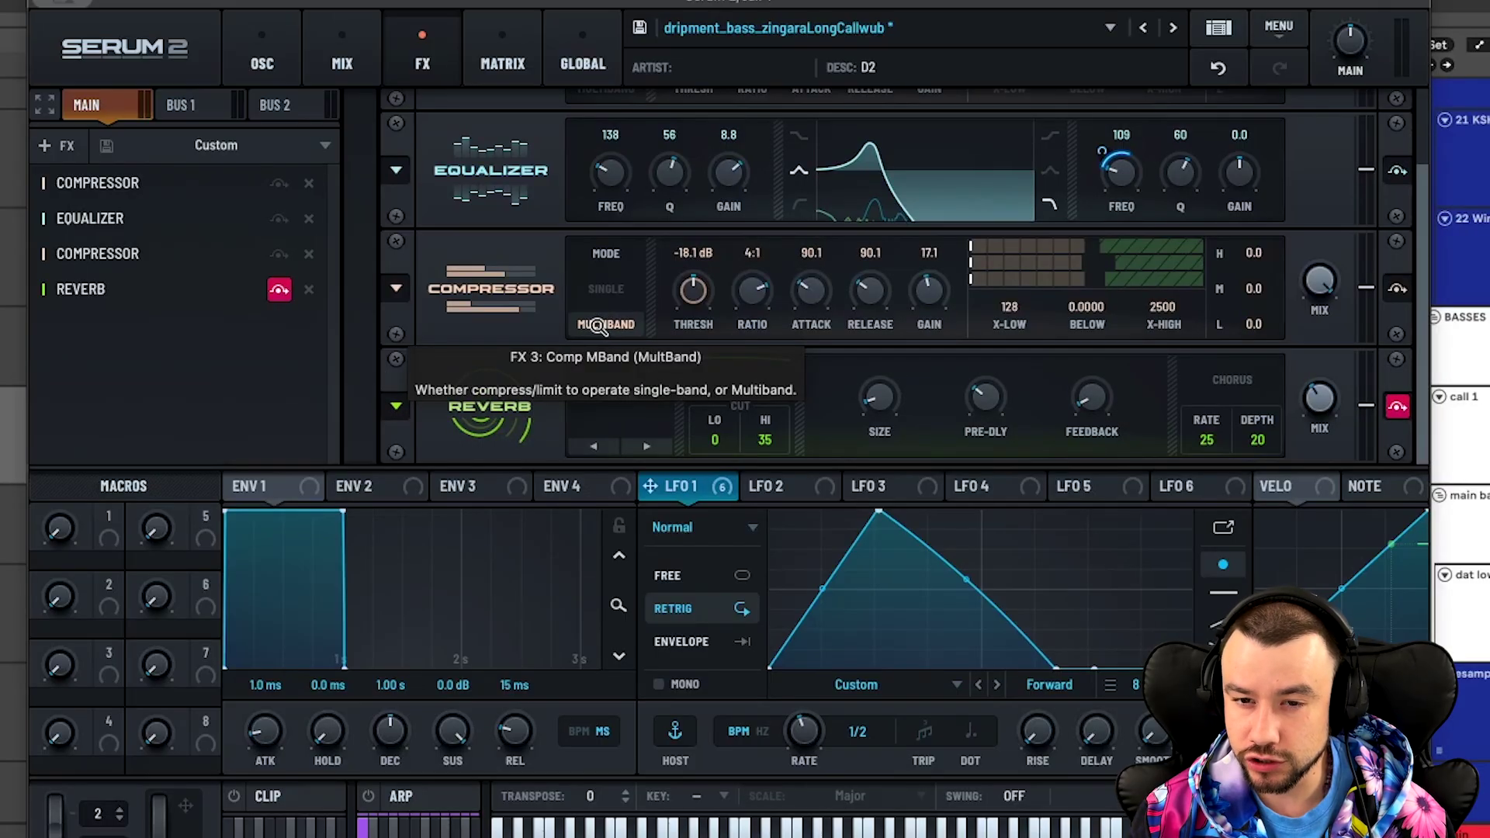
pyautogui.moveTo(929, 285)
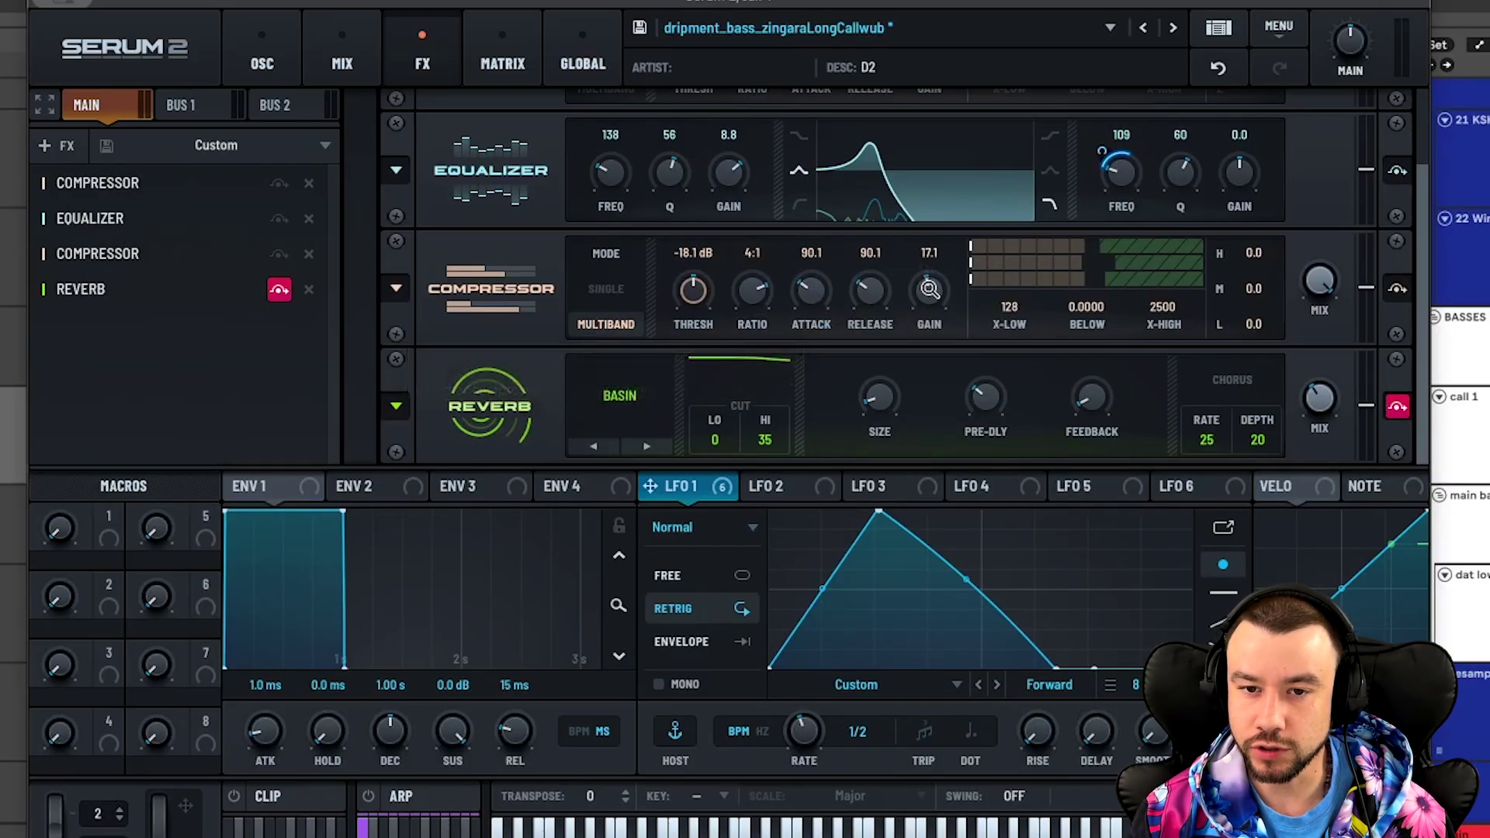
pyautogui.press('space')
pyautogui.press('space')
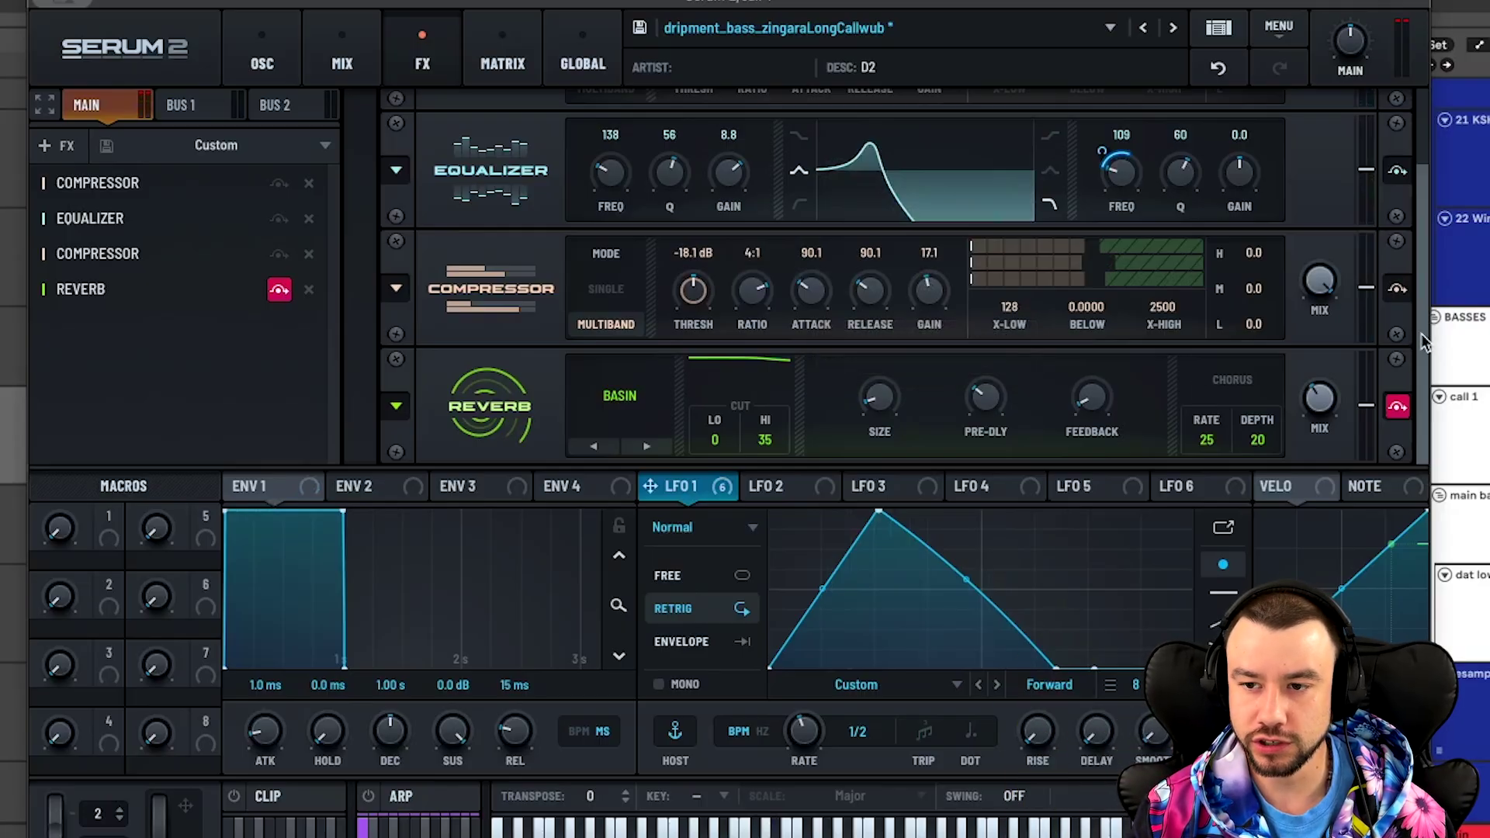
pyautogui.click(281, 287)
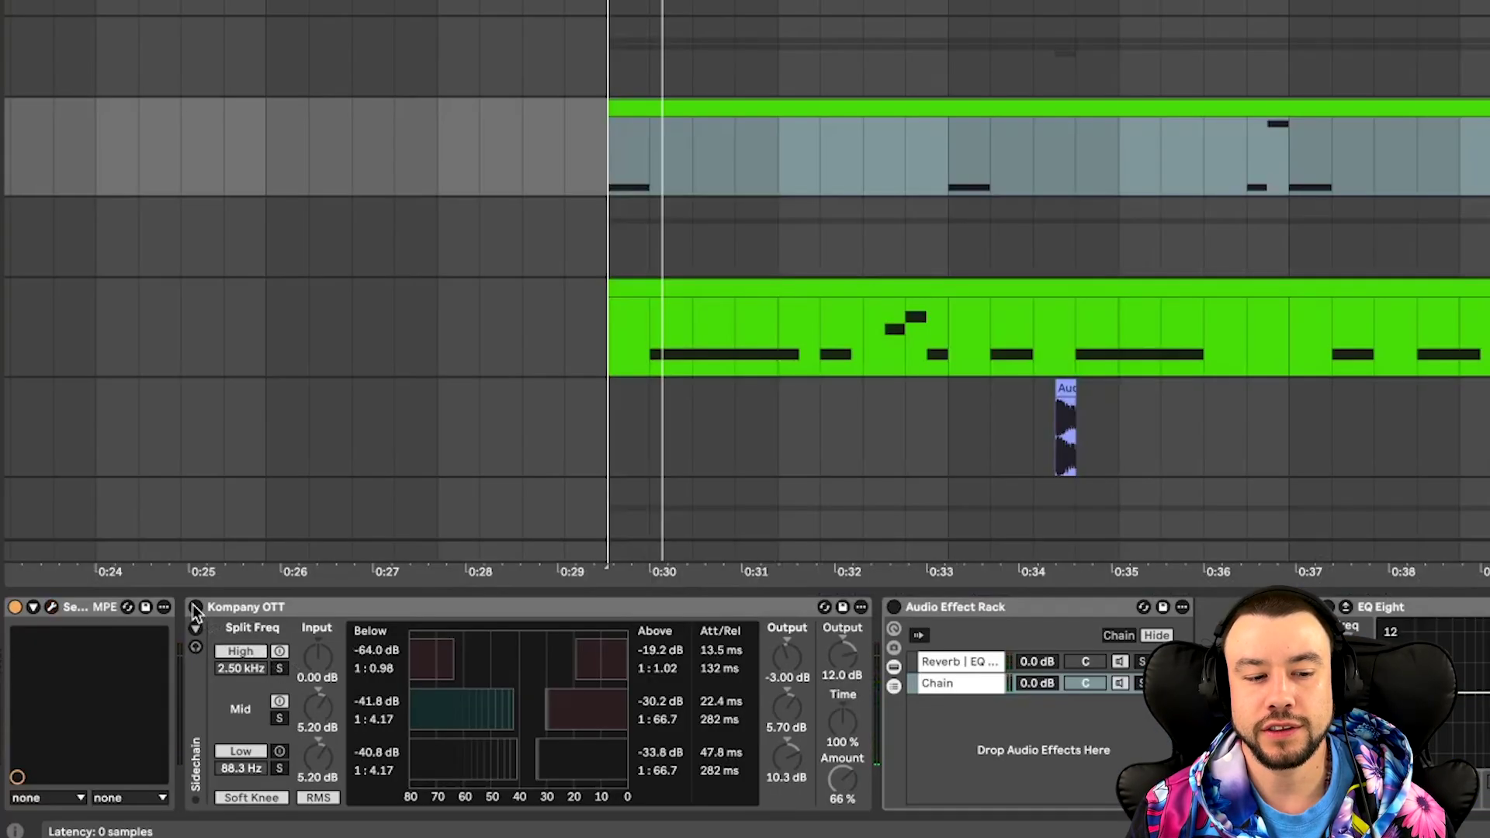
# Turn Kompany OTT back on, play the bass through it, and re-enable the Audio Effect Rack.
pyautogui.click(264, 610)
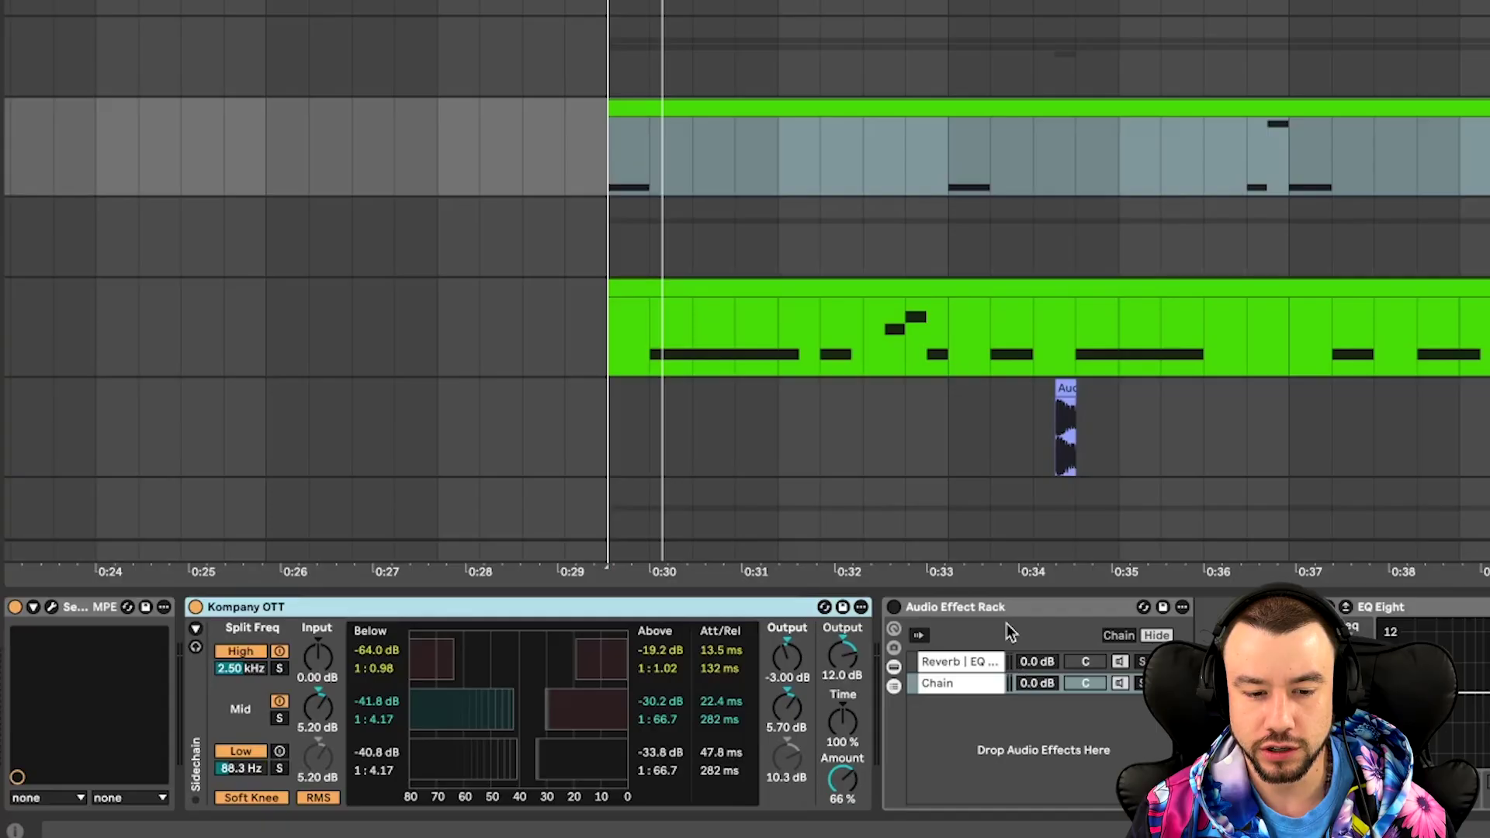
pyautogui.click(842, 781)
pyautogui.press('space')
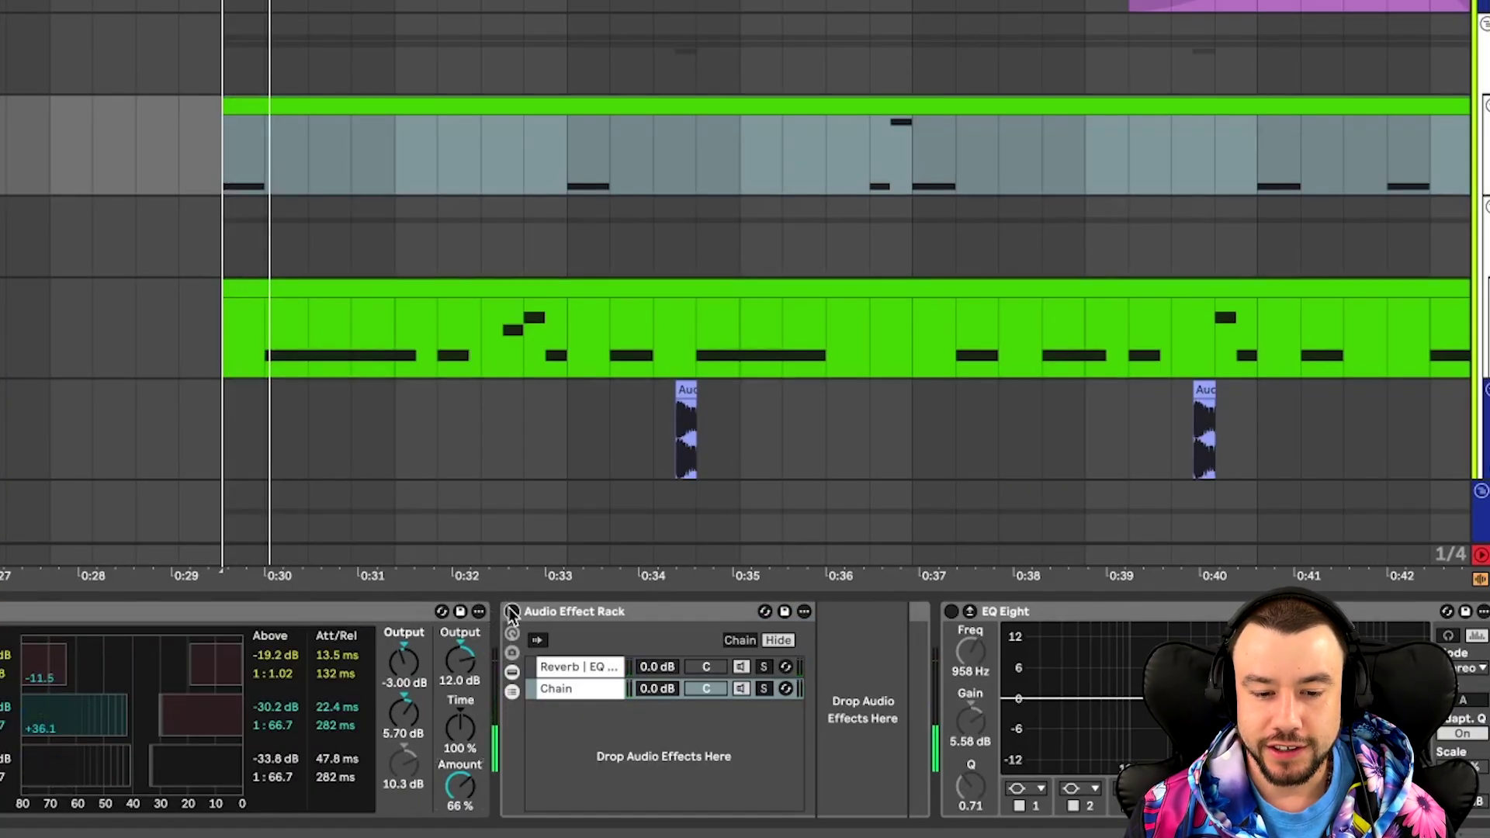
pyautogui.click(512, 612)
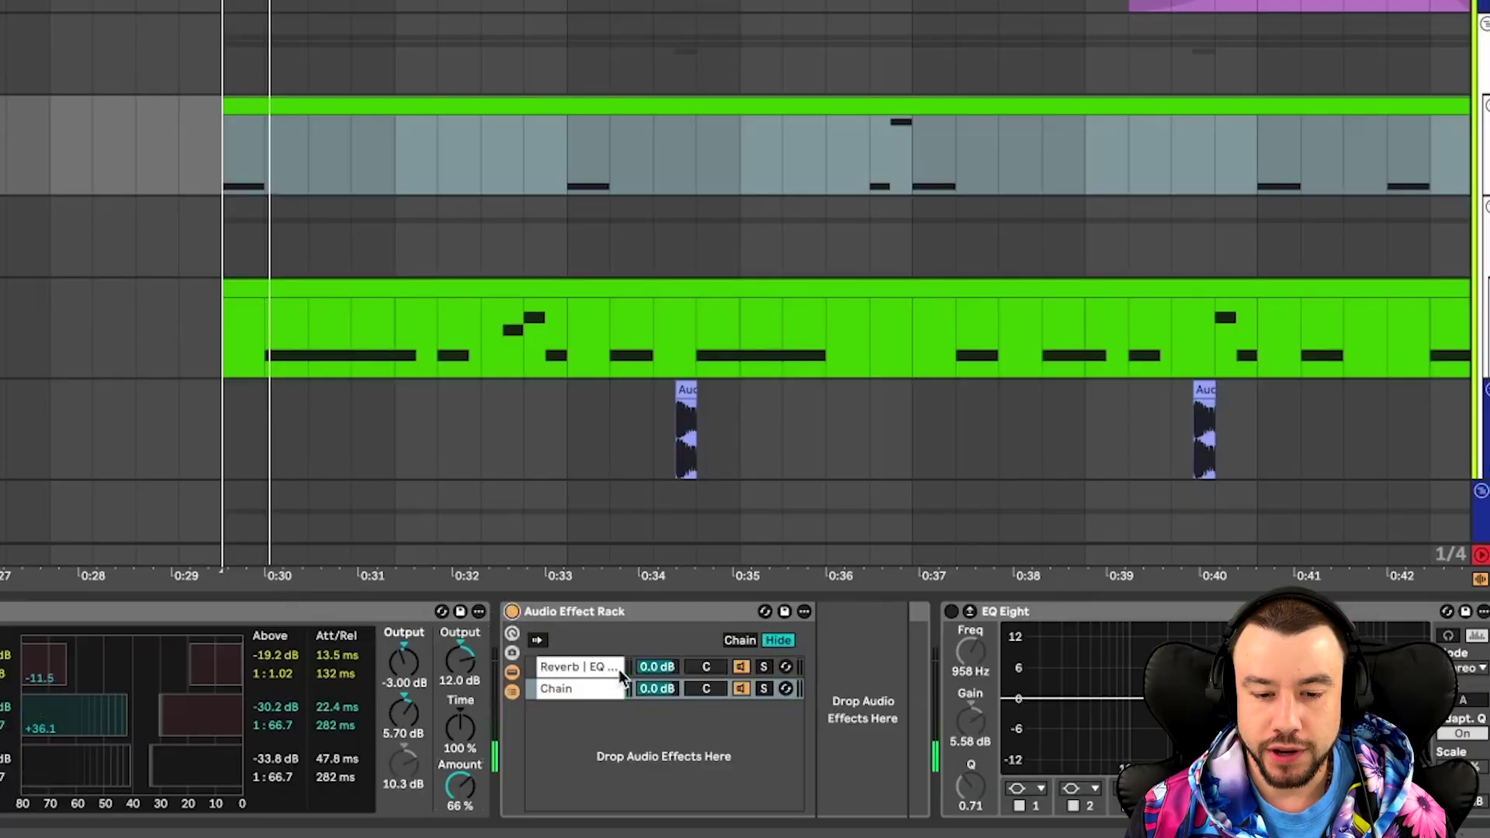
# Place a copy of the Reverb from the rack's Reverb | EQ chain before the Audio Effect Rack and group it into a new rack.
pyautogui.click(590, 667)
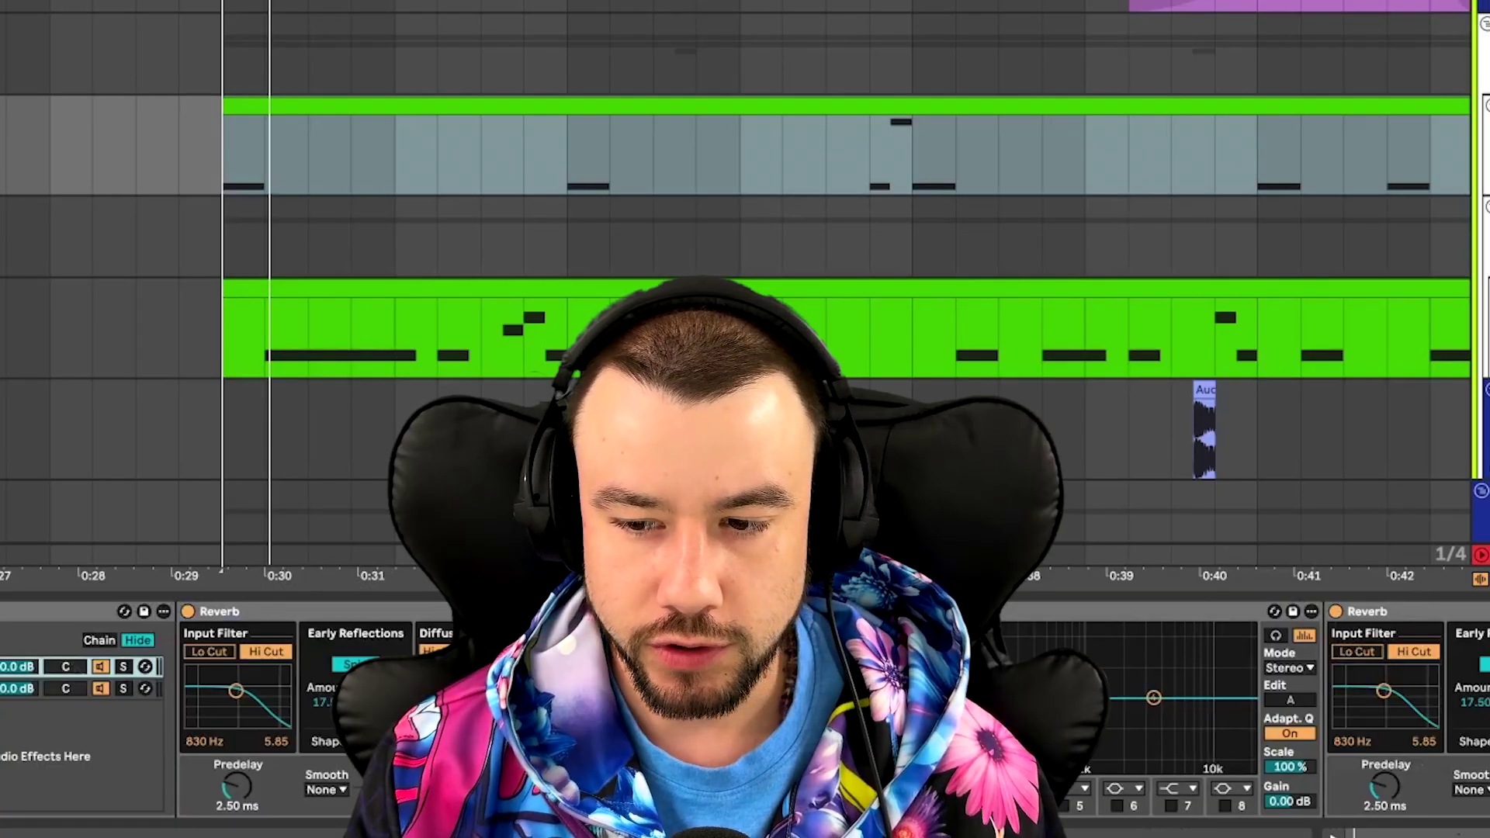
pyautogui.hscroll(-3, 699, 710)
pyautogui.moveTo(421, 612); pyautogui.dragTo(73, 638)
pyautogui.hscroll(-1, 73, 638)
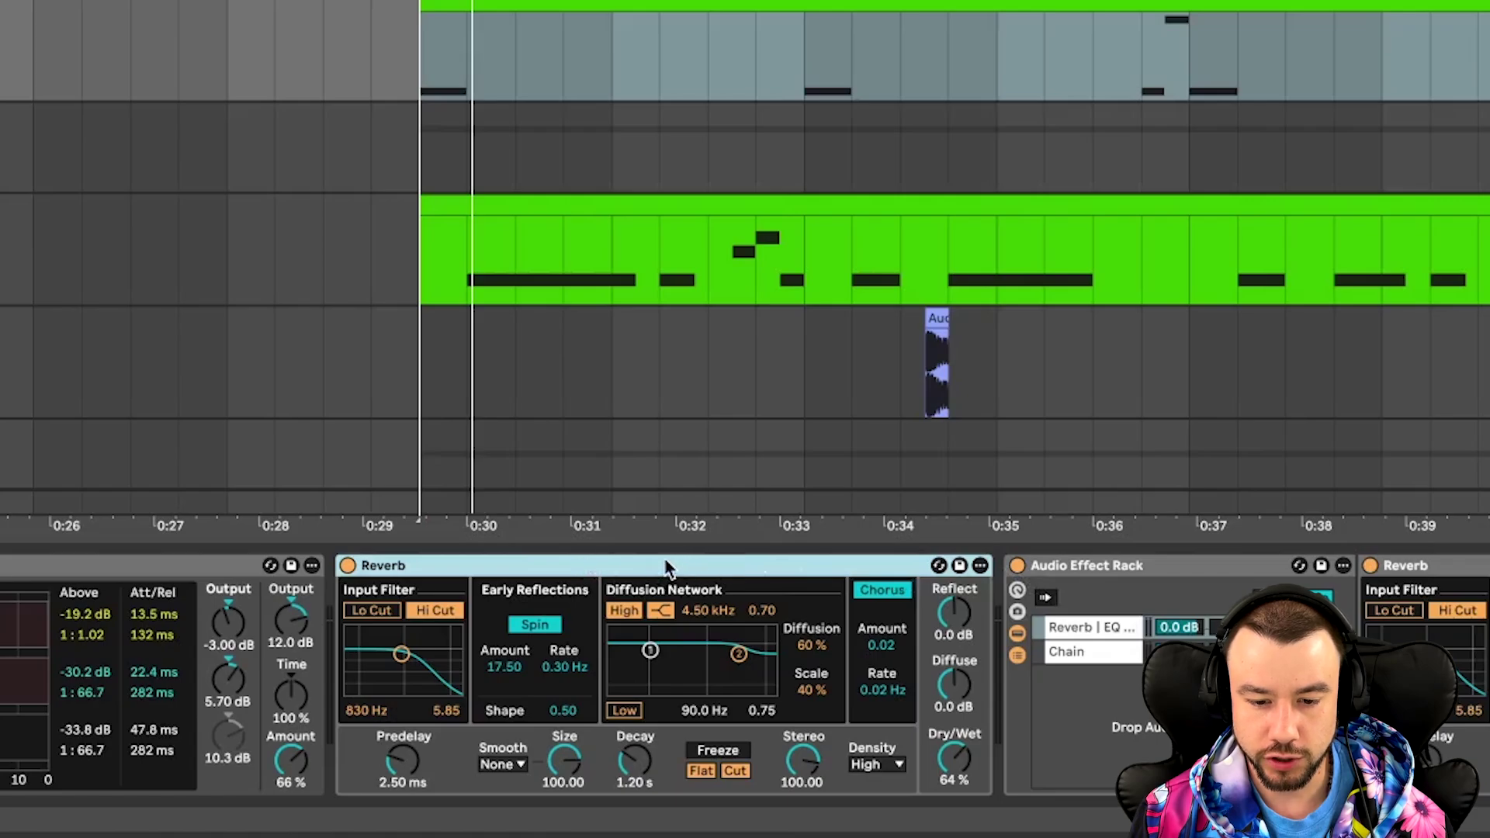
pyautogui.hotkey('ctrl', 'g')
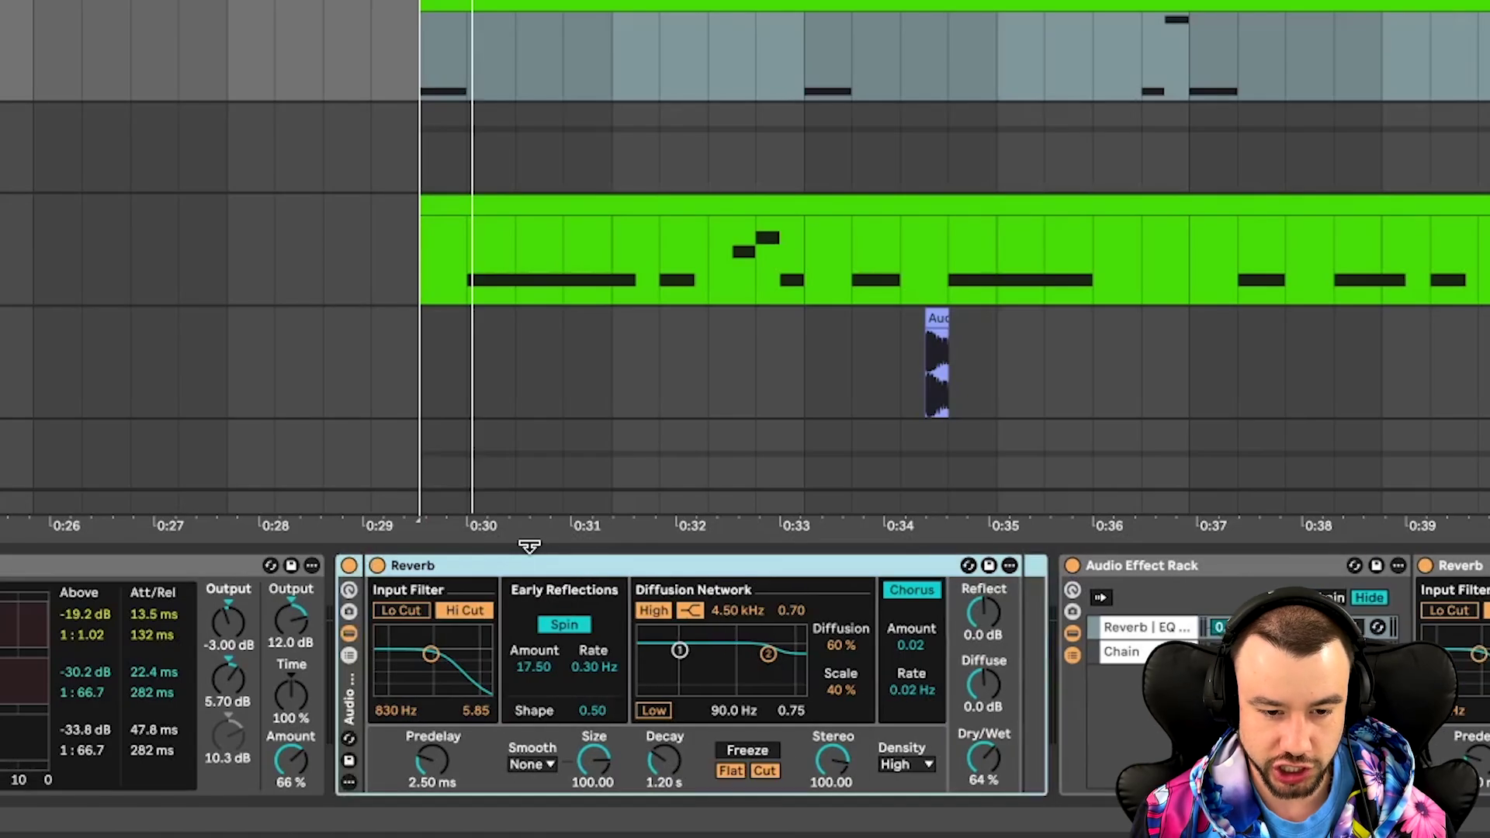
# Show the chain list of the new Reverb rack, add an empty chain to it, and compare the two chains.
pyautogui.click(348, 655)
pyautogui.rightClick(403, 683)
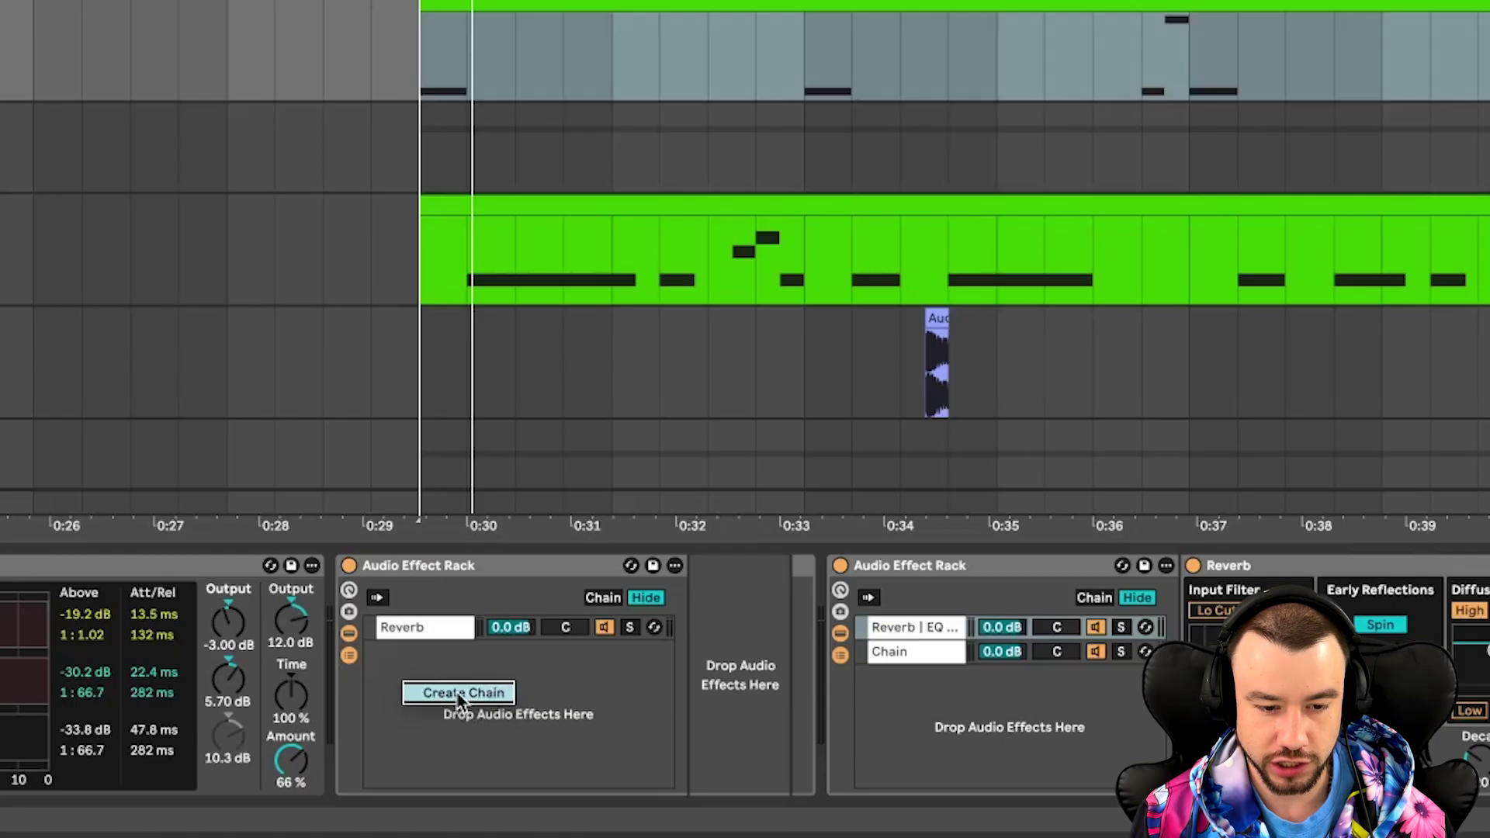
pyautogui.click(458, 693)
pyautogui.click(417, 629)
pyautogui.click(413, 655)
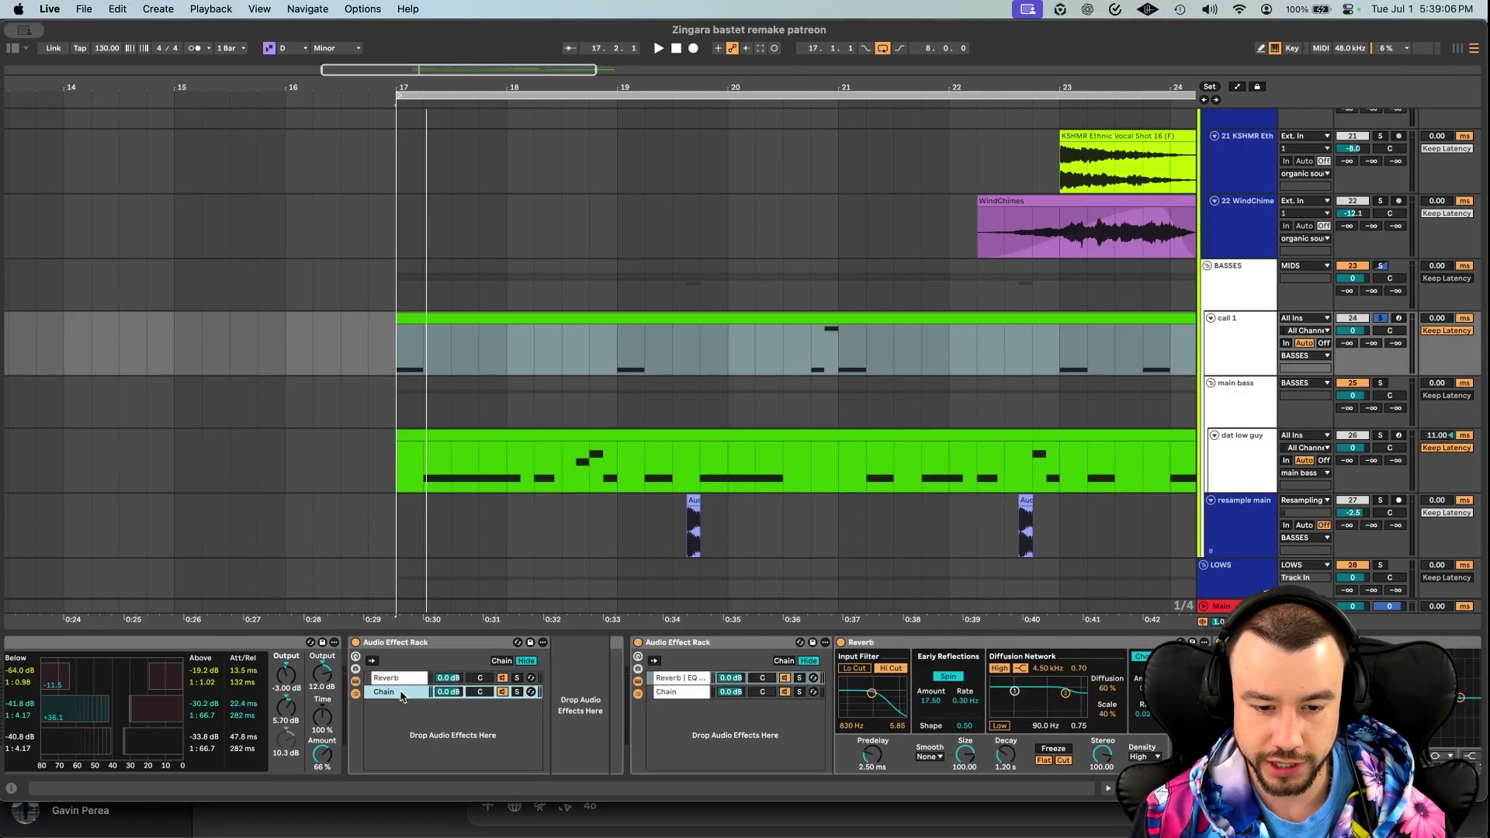
pyautogui.click(399, 678)
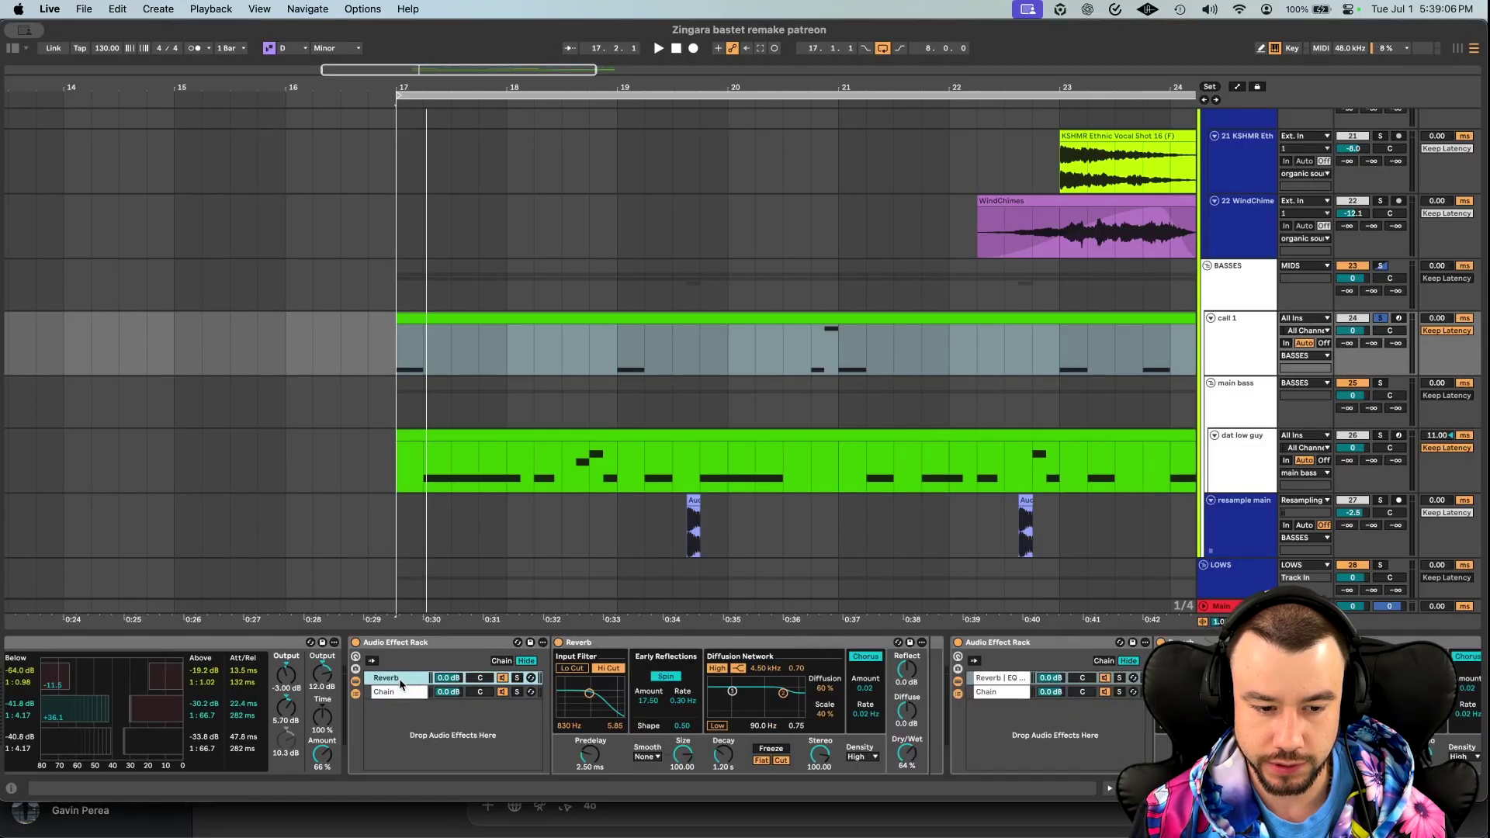
pyautogui.click(401, 692)
pyautogui.click(395, 678)
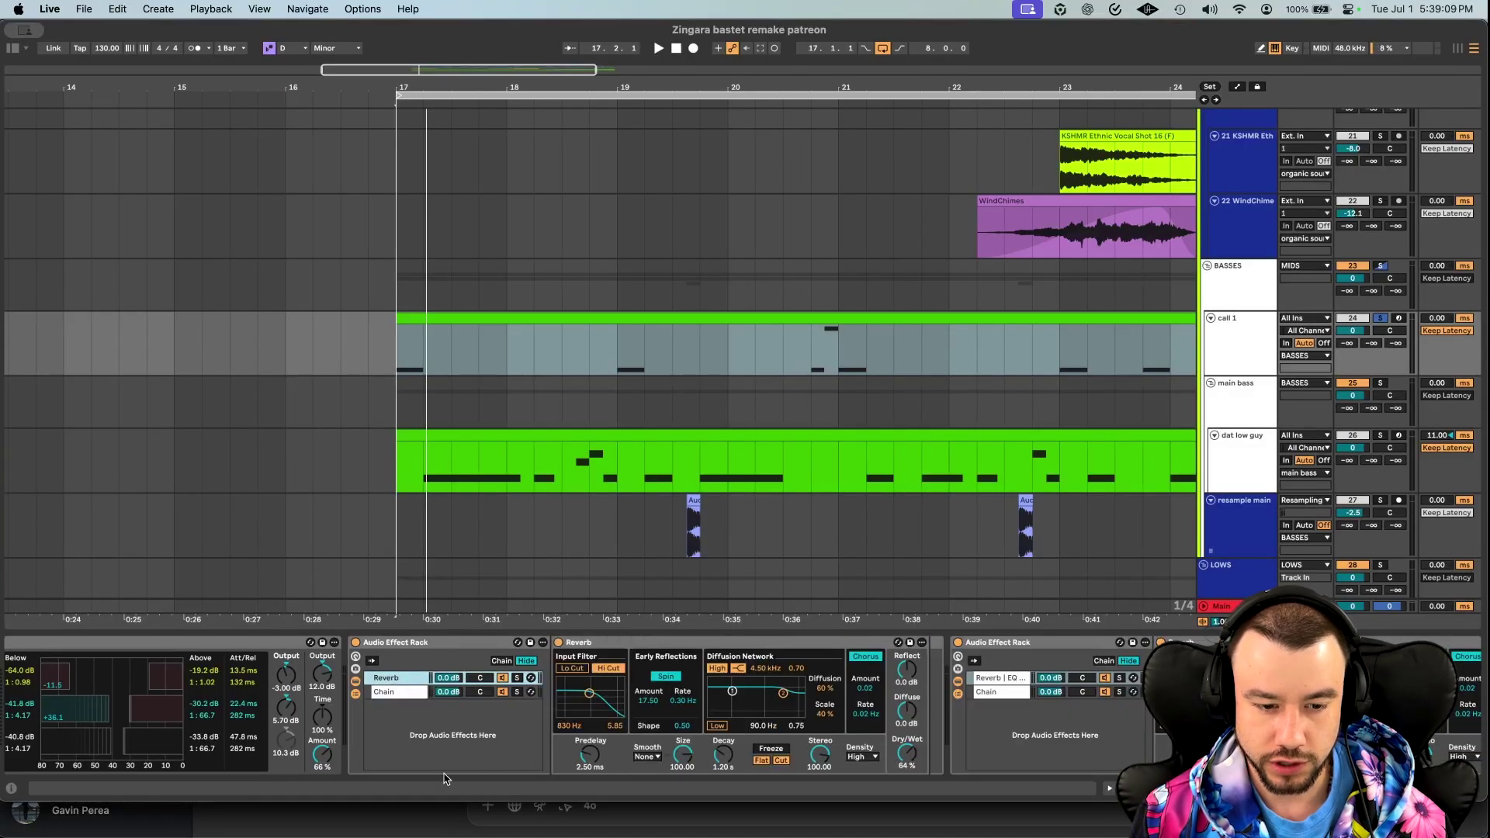
# Delete the demonstration rack and switch between the Reverb | EQ and dry chains of the original Audio Effect Rack.
pyautogui.click(379, 645)
pyautogui.press('Delete')
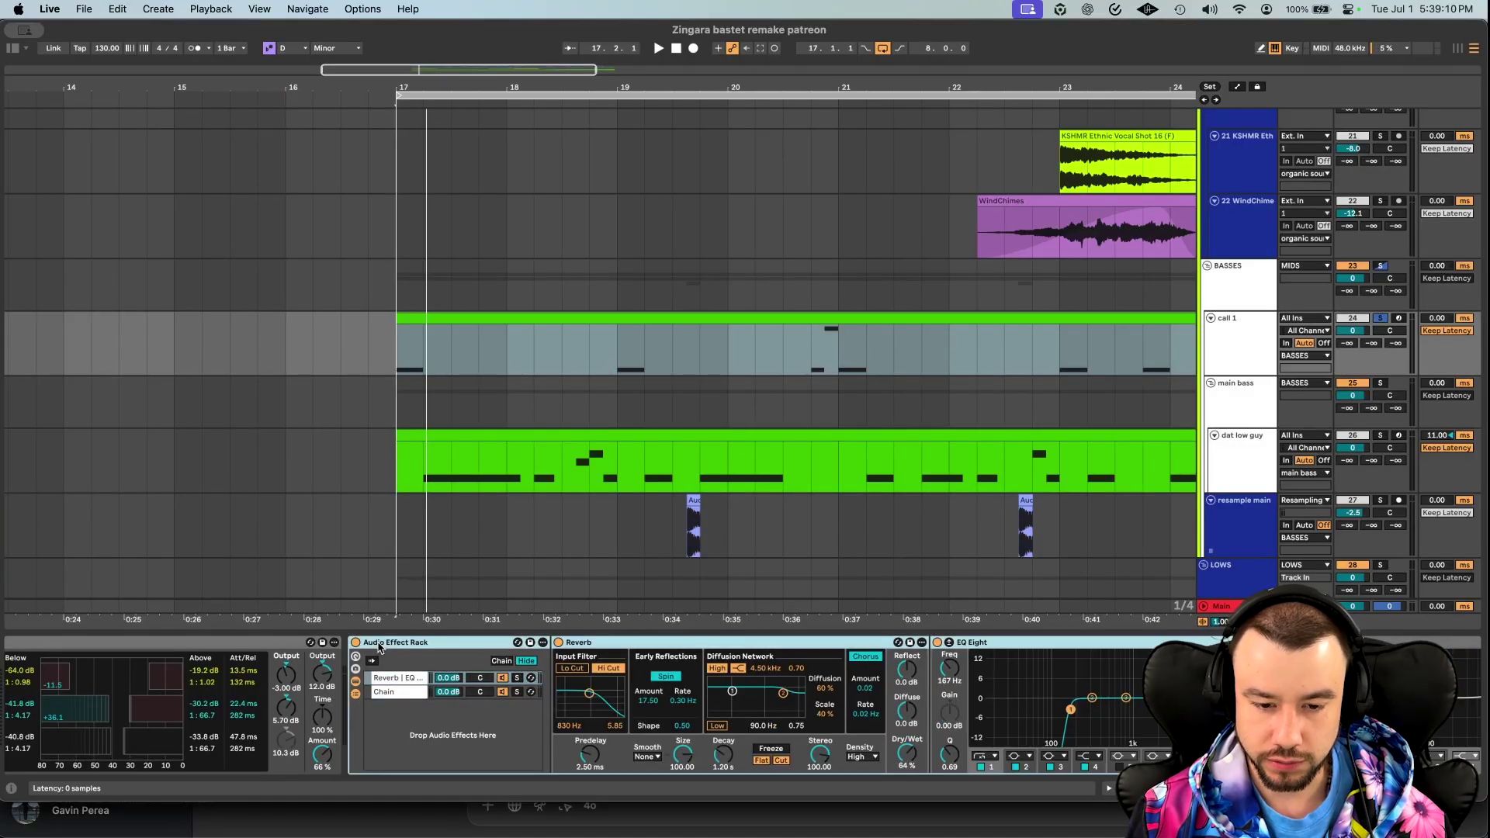
pyautogui.click(404, 679)
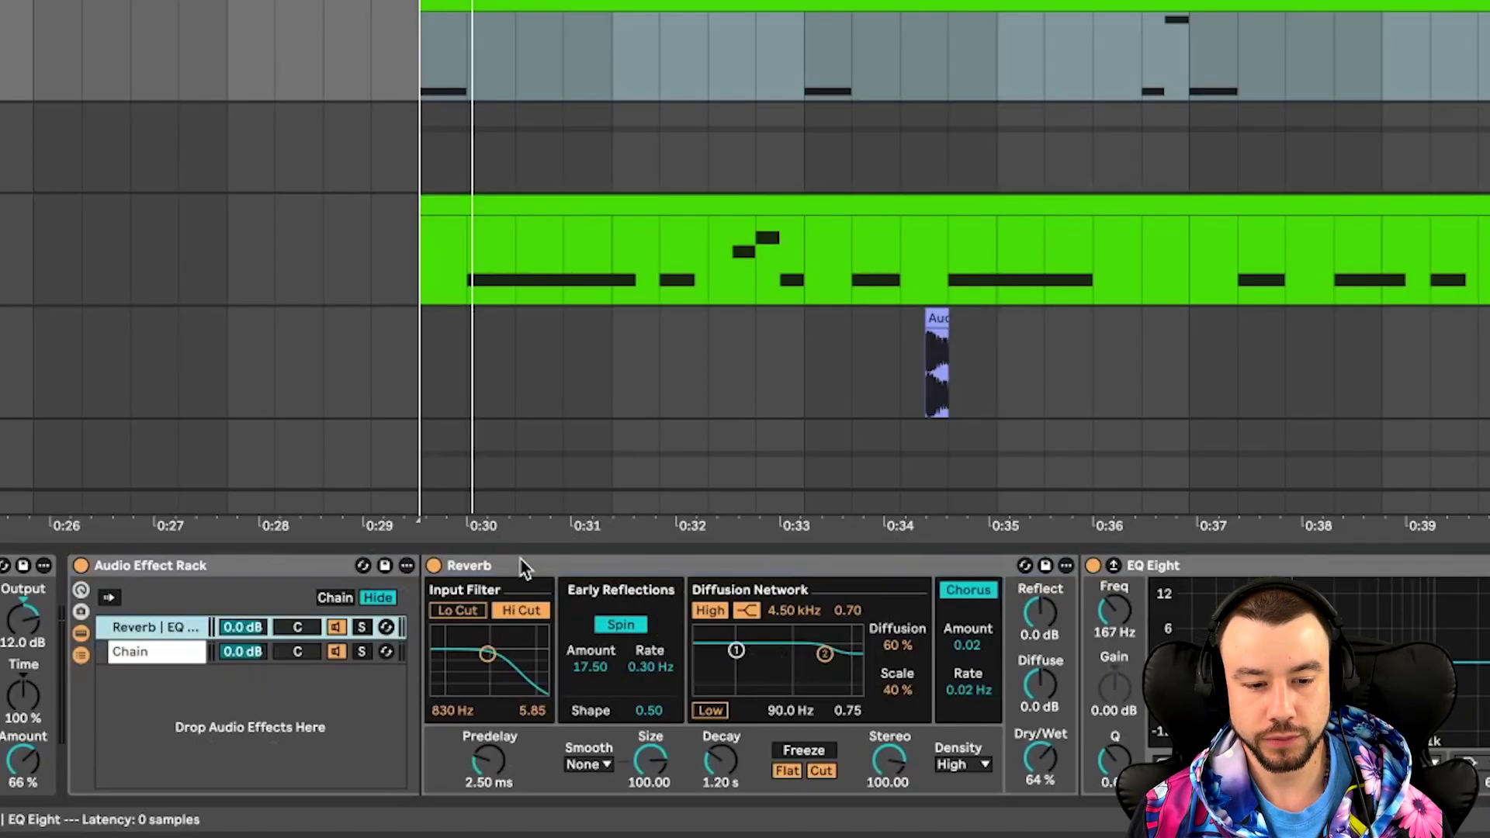
pyautogui.click(208, 656)
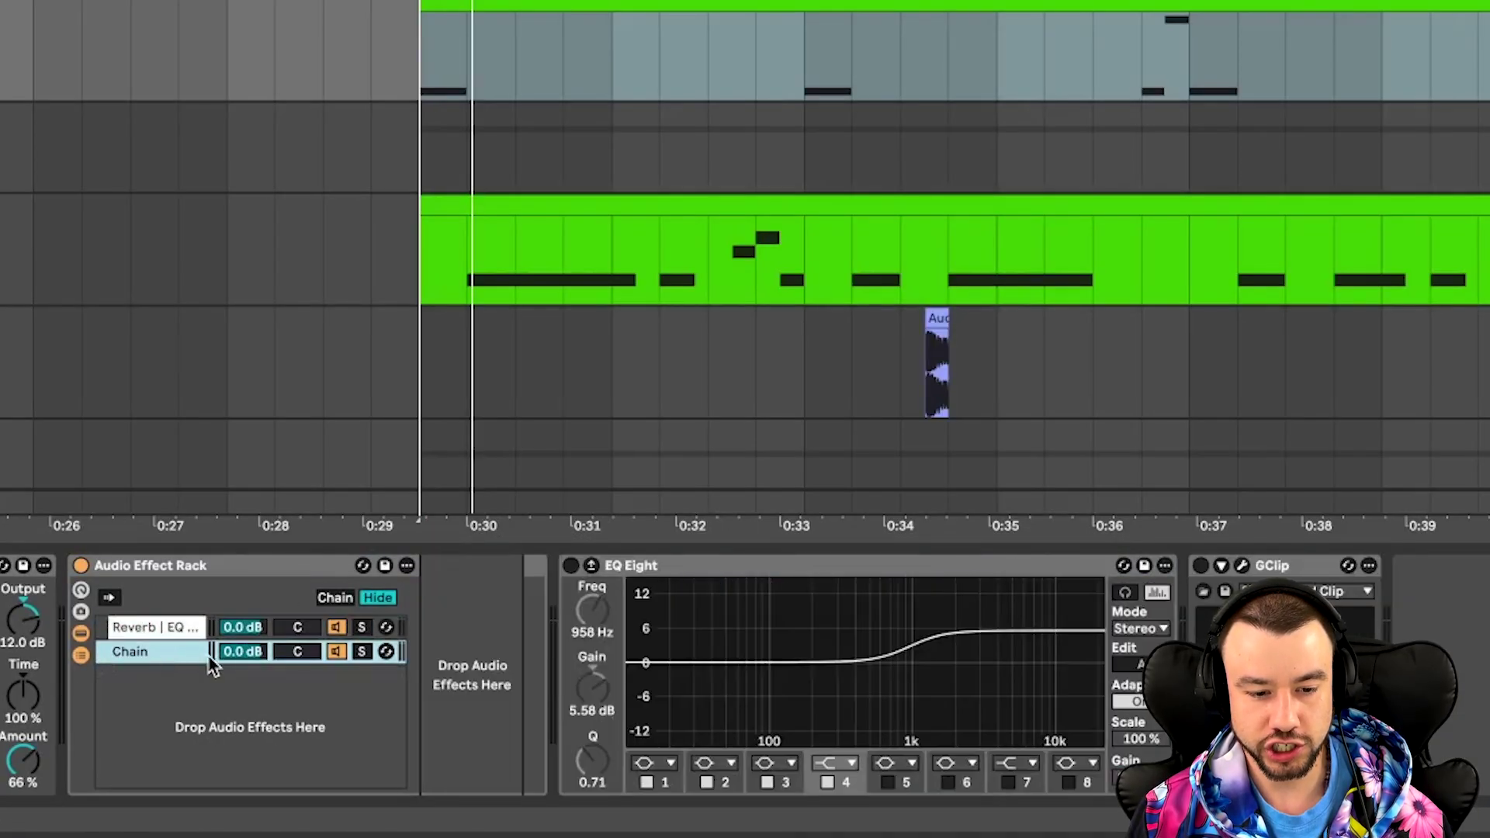
pyautogui.click(153, 631)
# Set the low-cut band of the EQ Eight after the Reverb in the Reverb | EQ chain to 163 Hz.
pyautogui.hscroll(5, 526, 669)
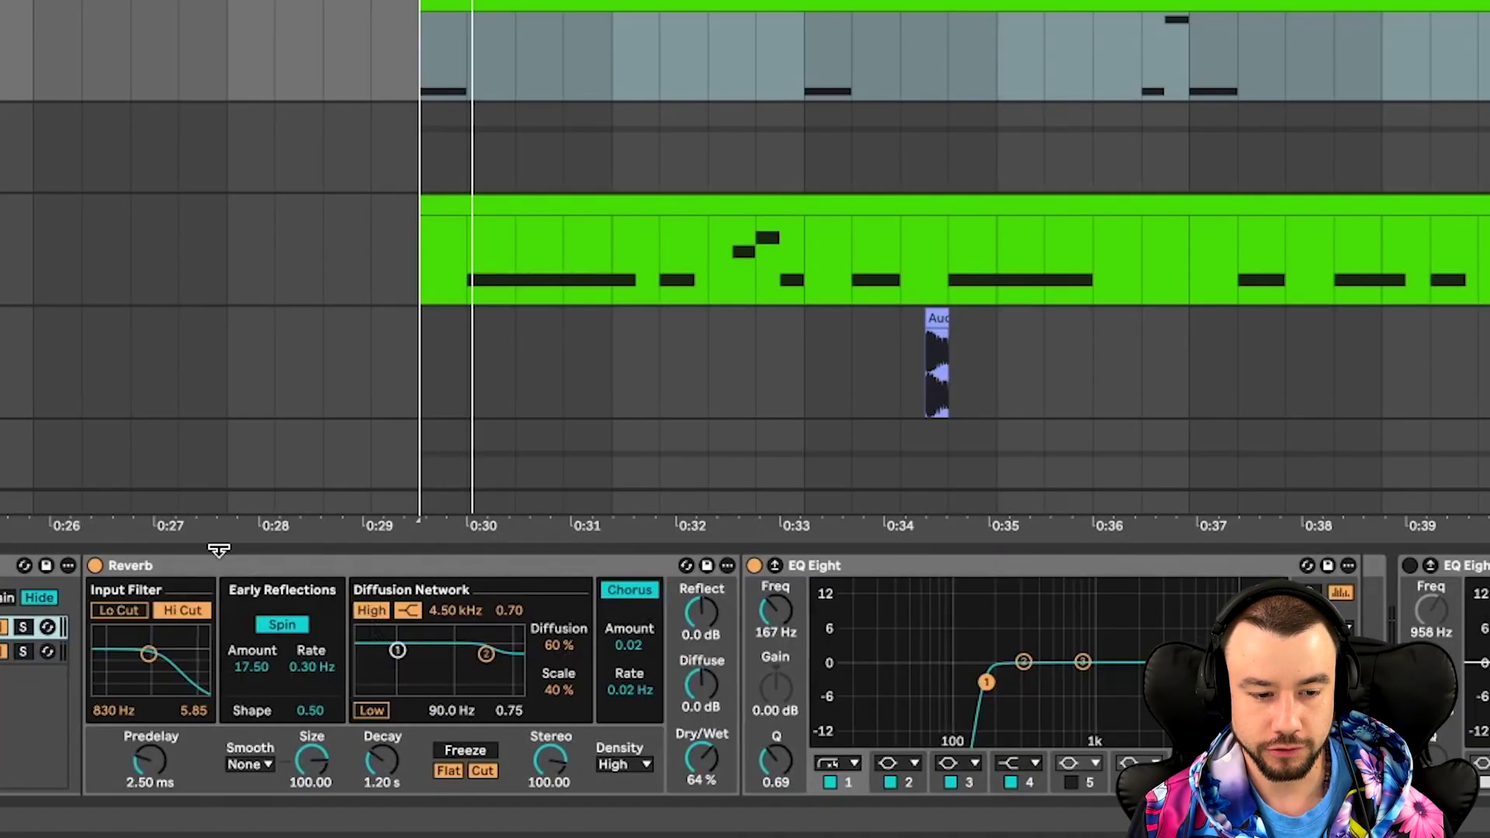
pyautogui.click(233, 569)
pyautogui.hscroll(1, 234, 574)
pyautogui.click(745, 576)
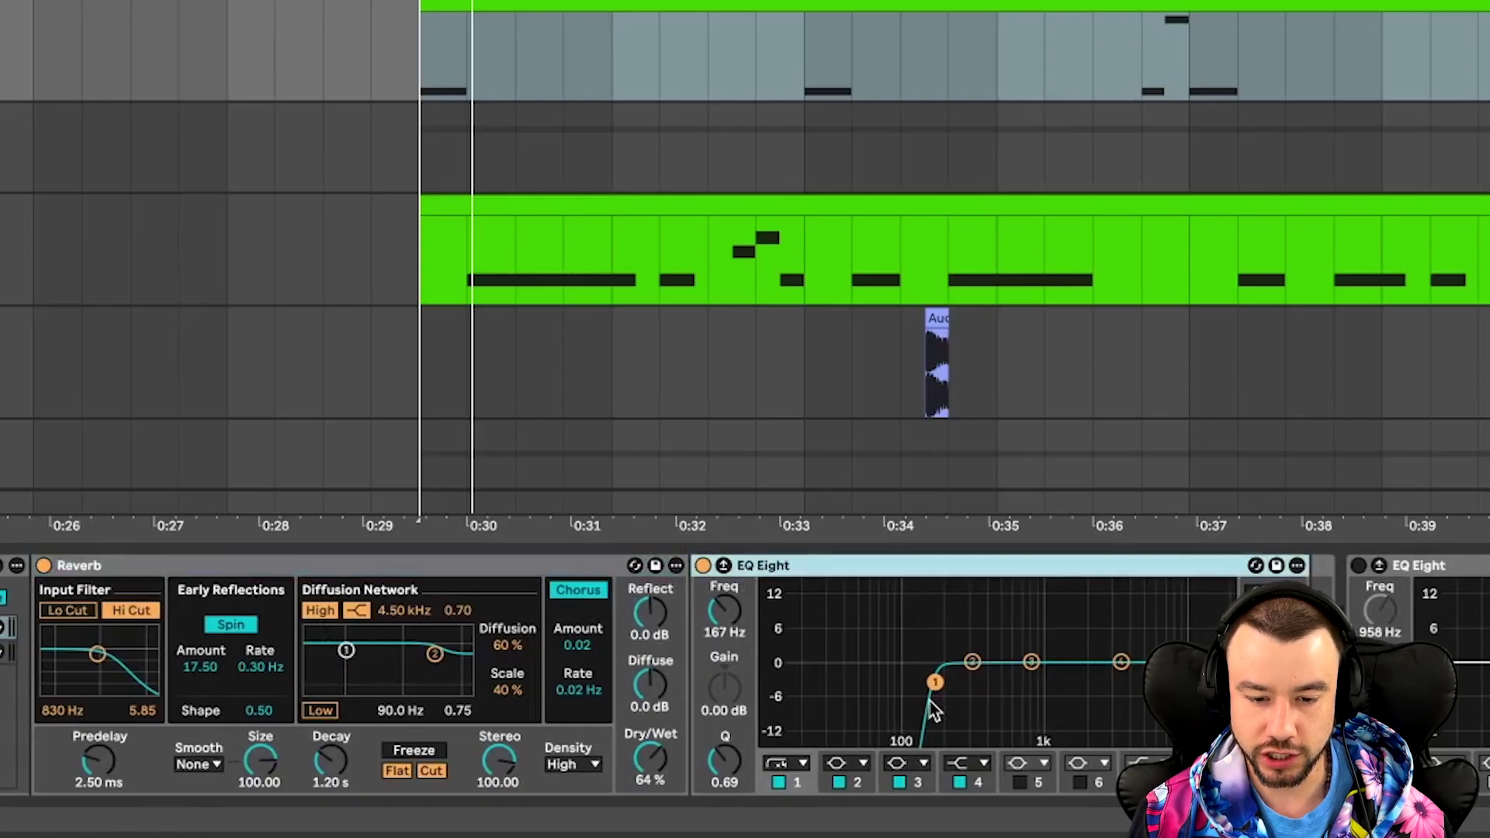
pyautogui.moveTo(935, 685); pyautogui.dragTo(934, 685)
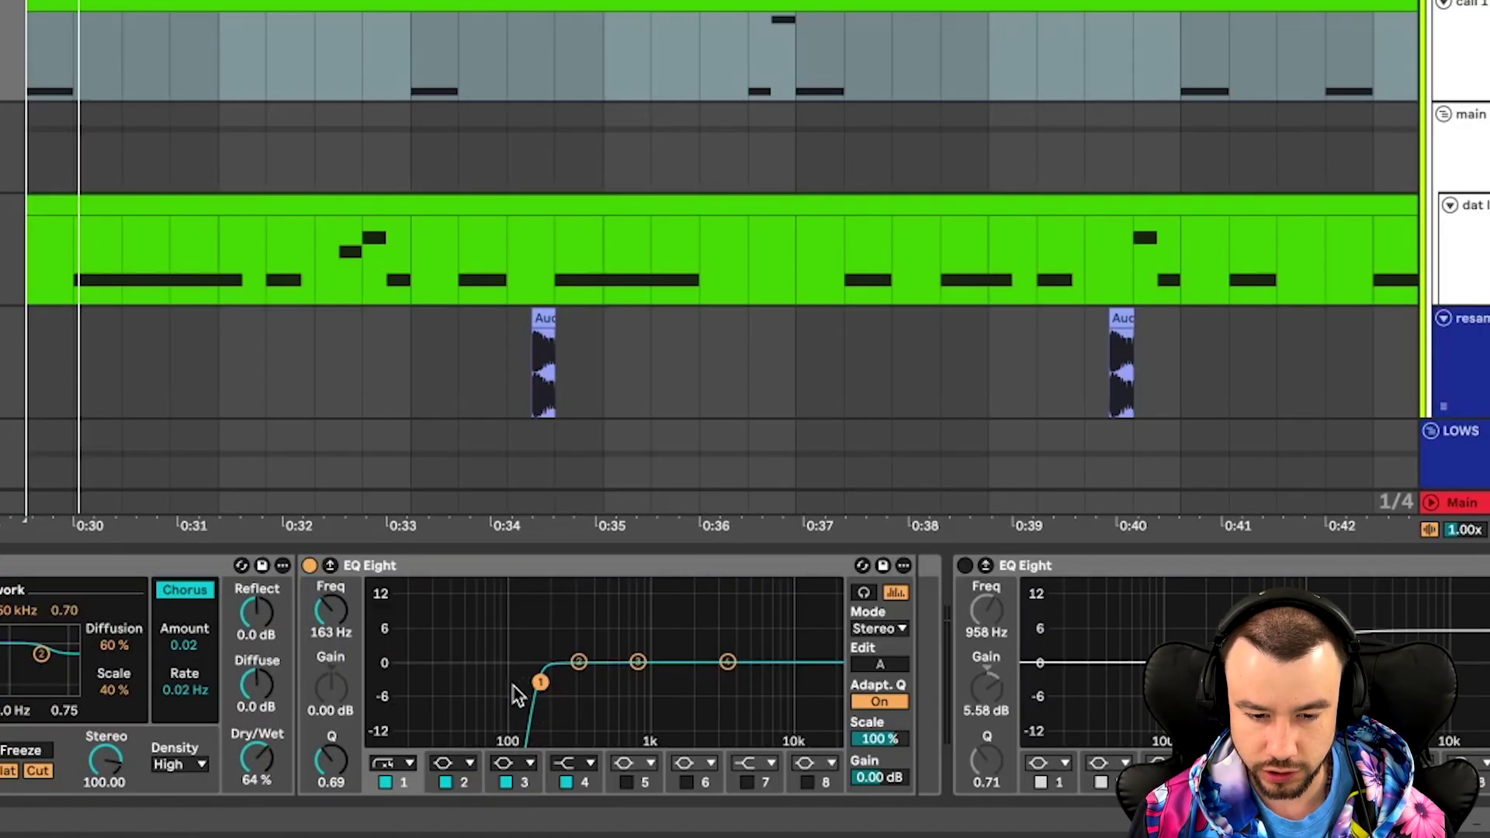
pyautogui.hscroll(-4, 537, 682)
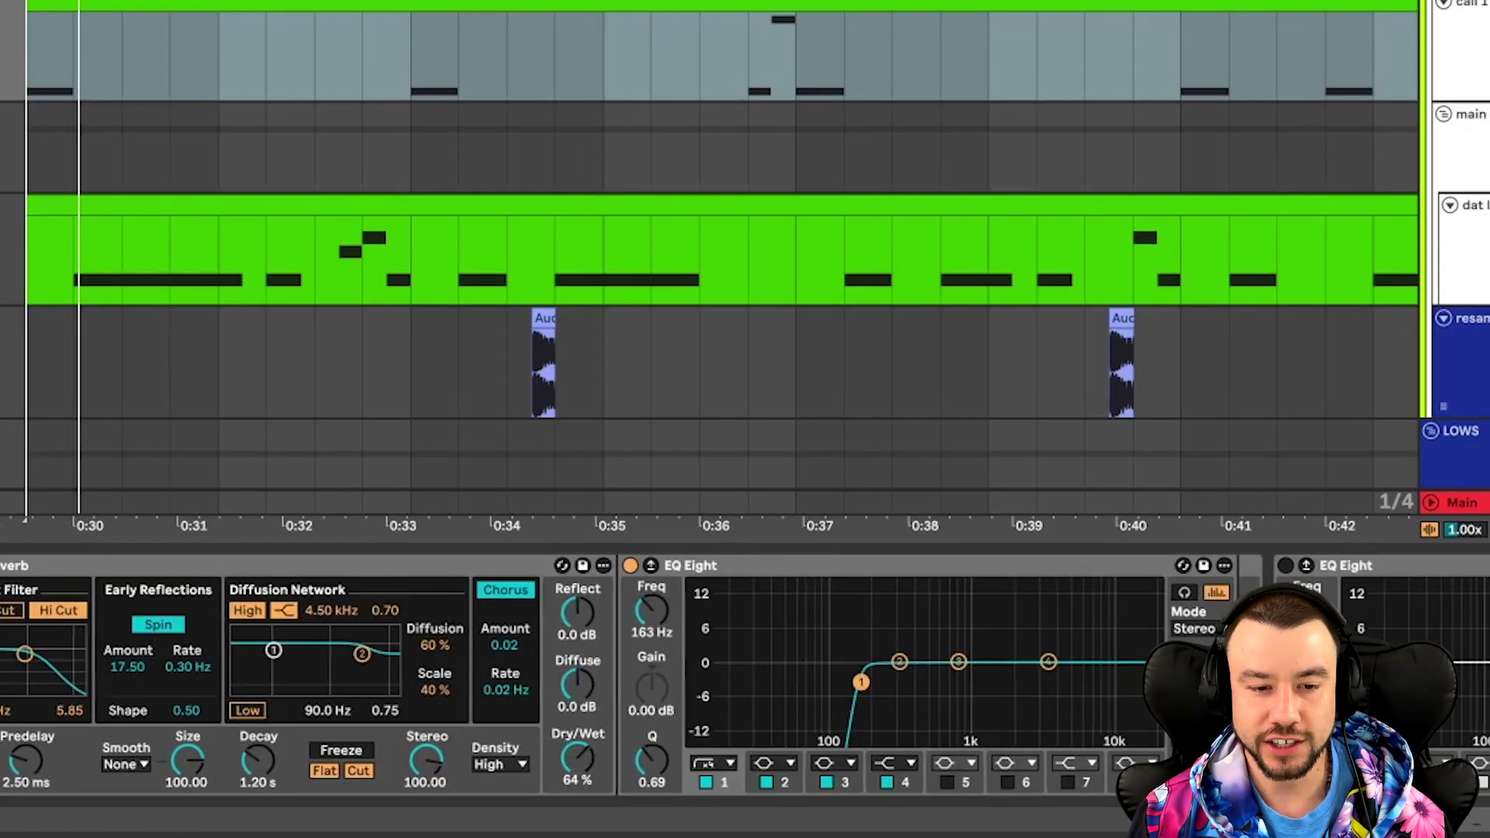
# Play the call 1 bass with only the rack's dry chain soloed, and replay it with both chains active.
pyautogui.press('space')
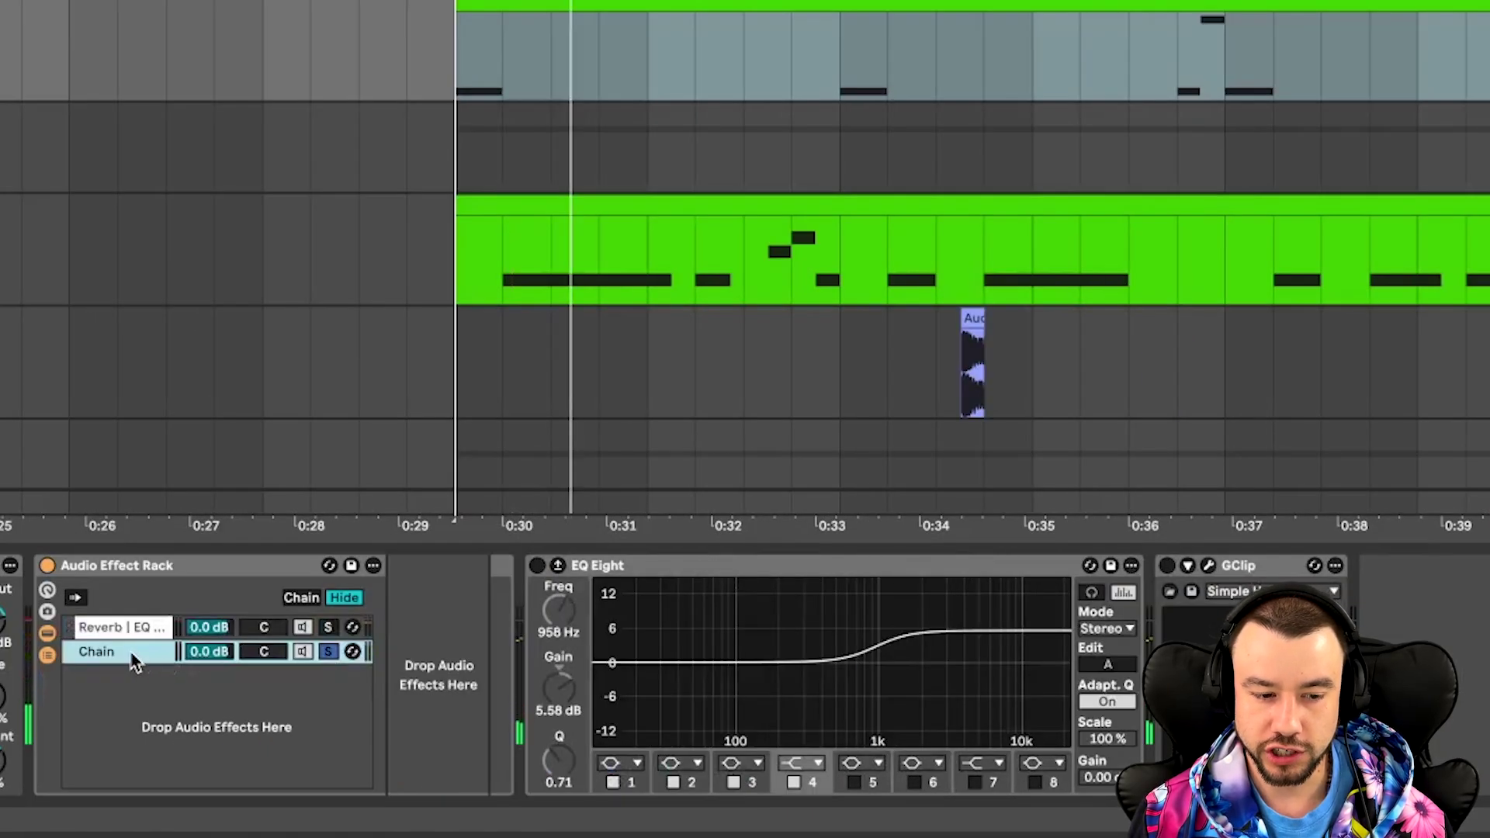
pyautogui.press('space')
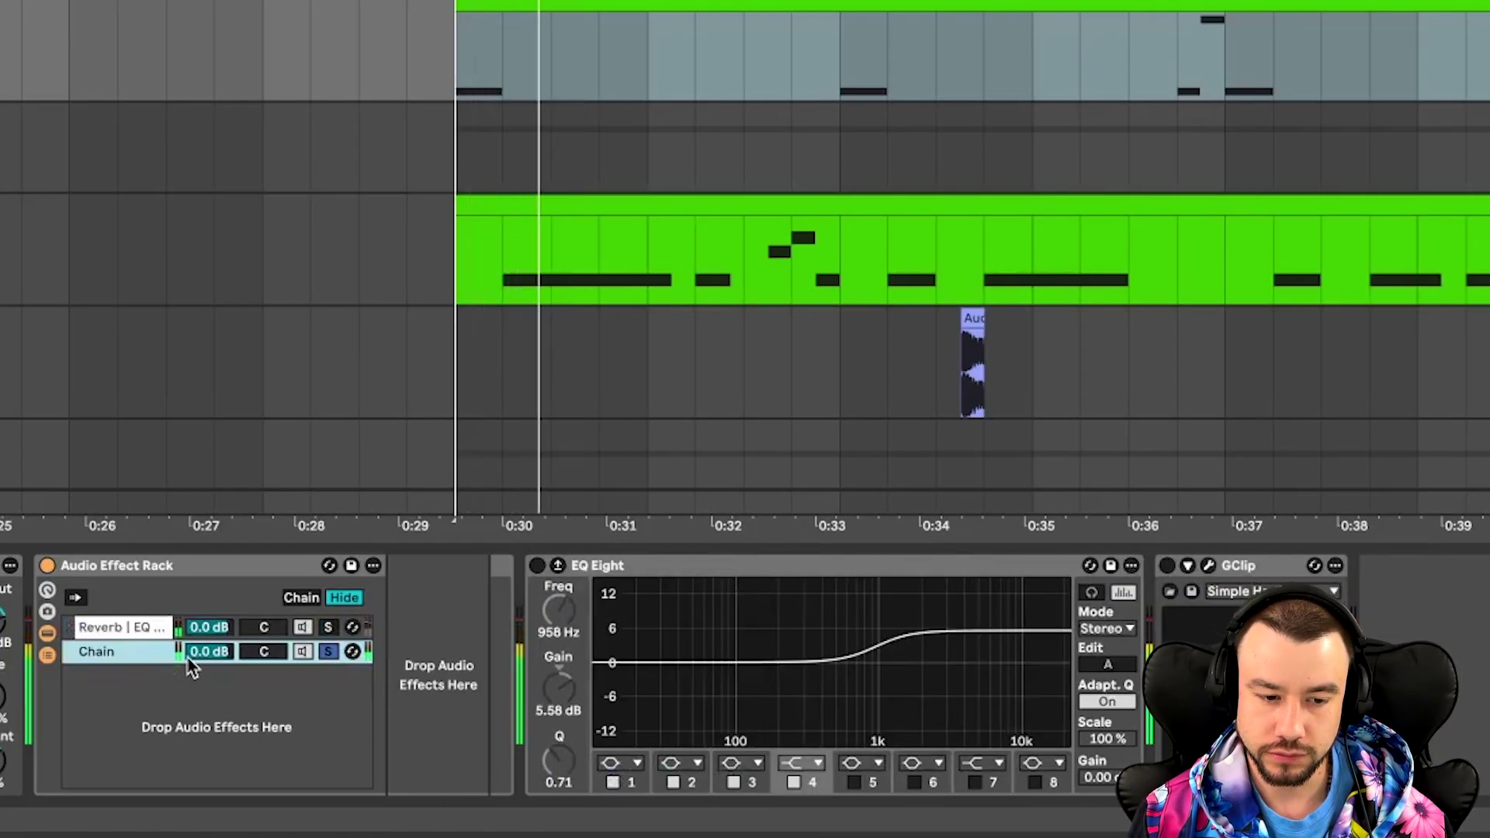
pyautogui.press('space')
pyautogui.press('space')
pyautogui.click(326, 654)
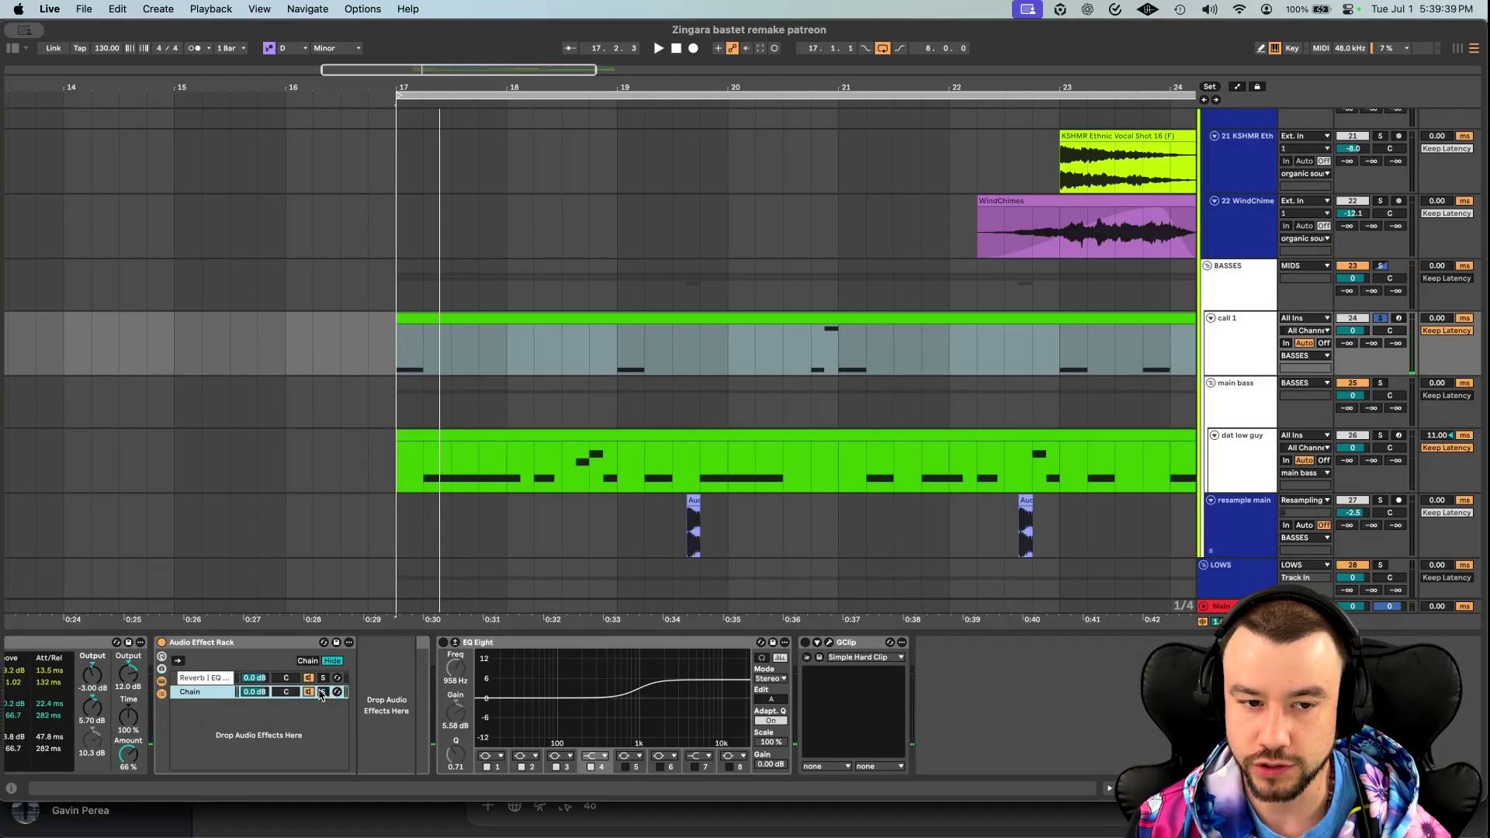
pyautogui.press('space')
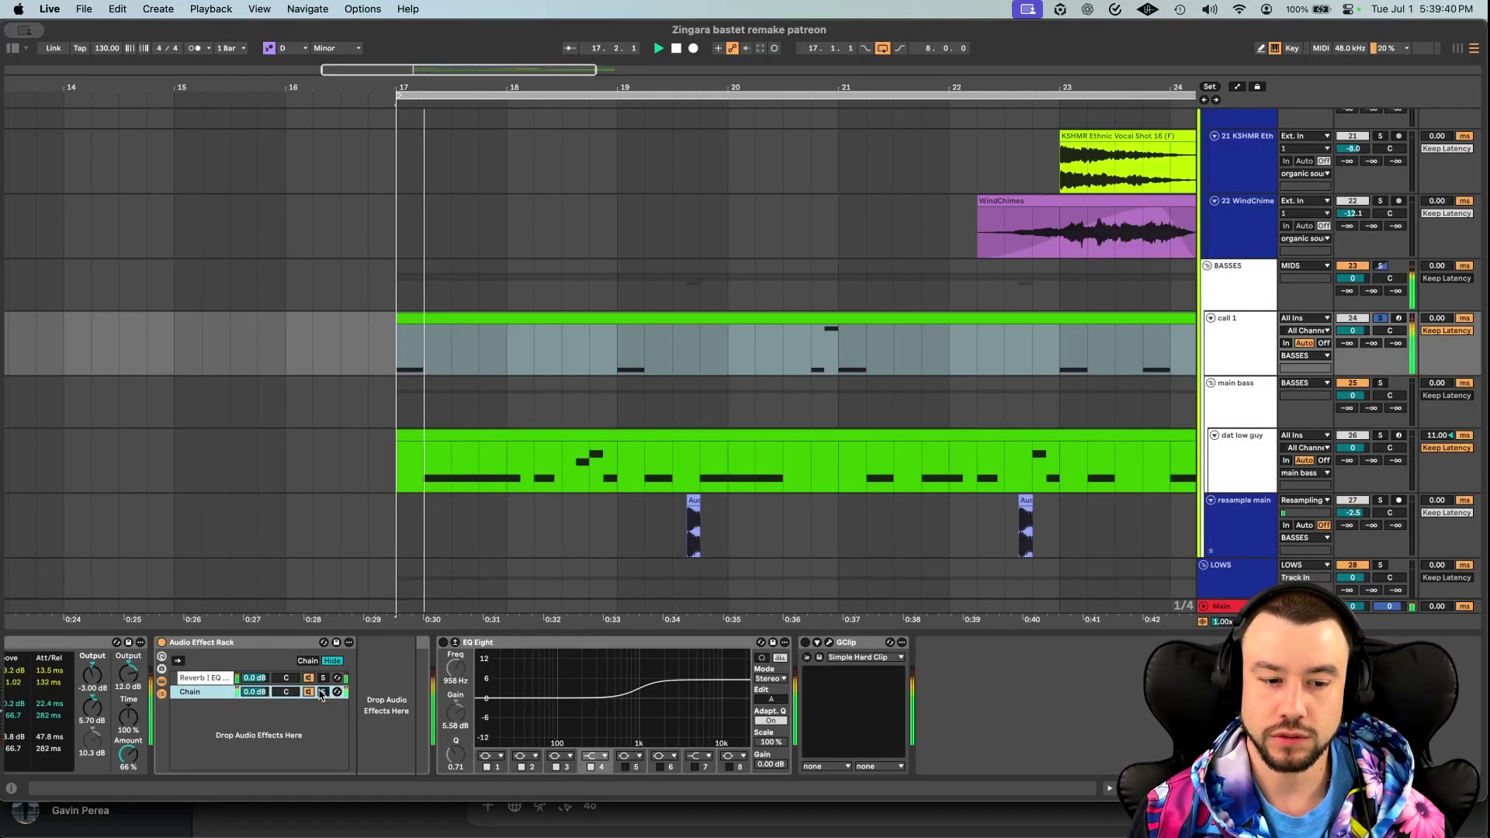
pyautogui.press('space')
pyautogui.press('space')
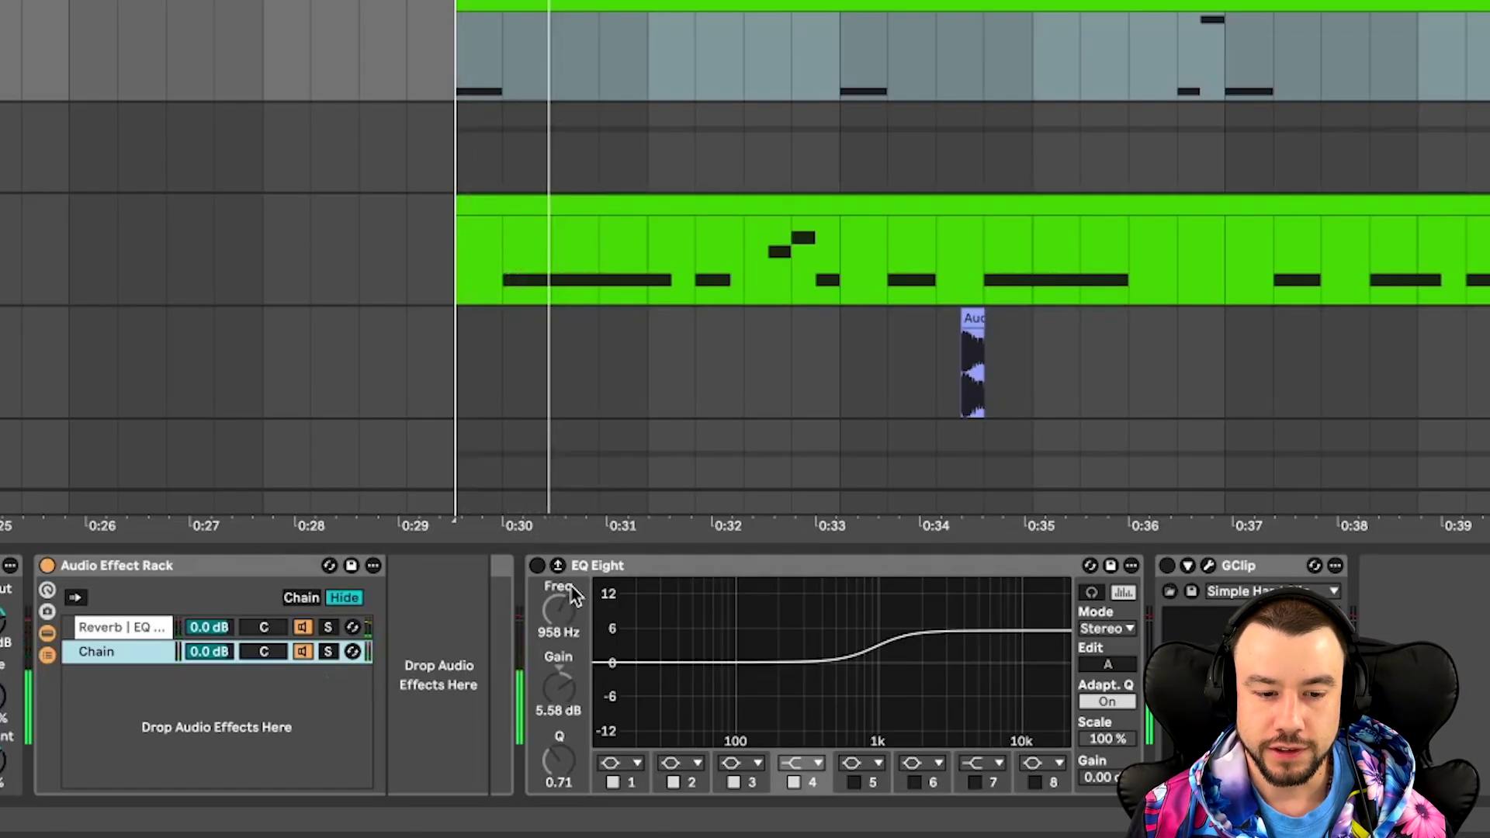
# Turn on the EQ Eight following the Audio Effect Rack and play the call 1 bass through its high-shelf boost.
pyautogui.click(452, 649)
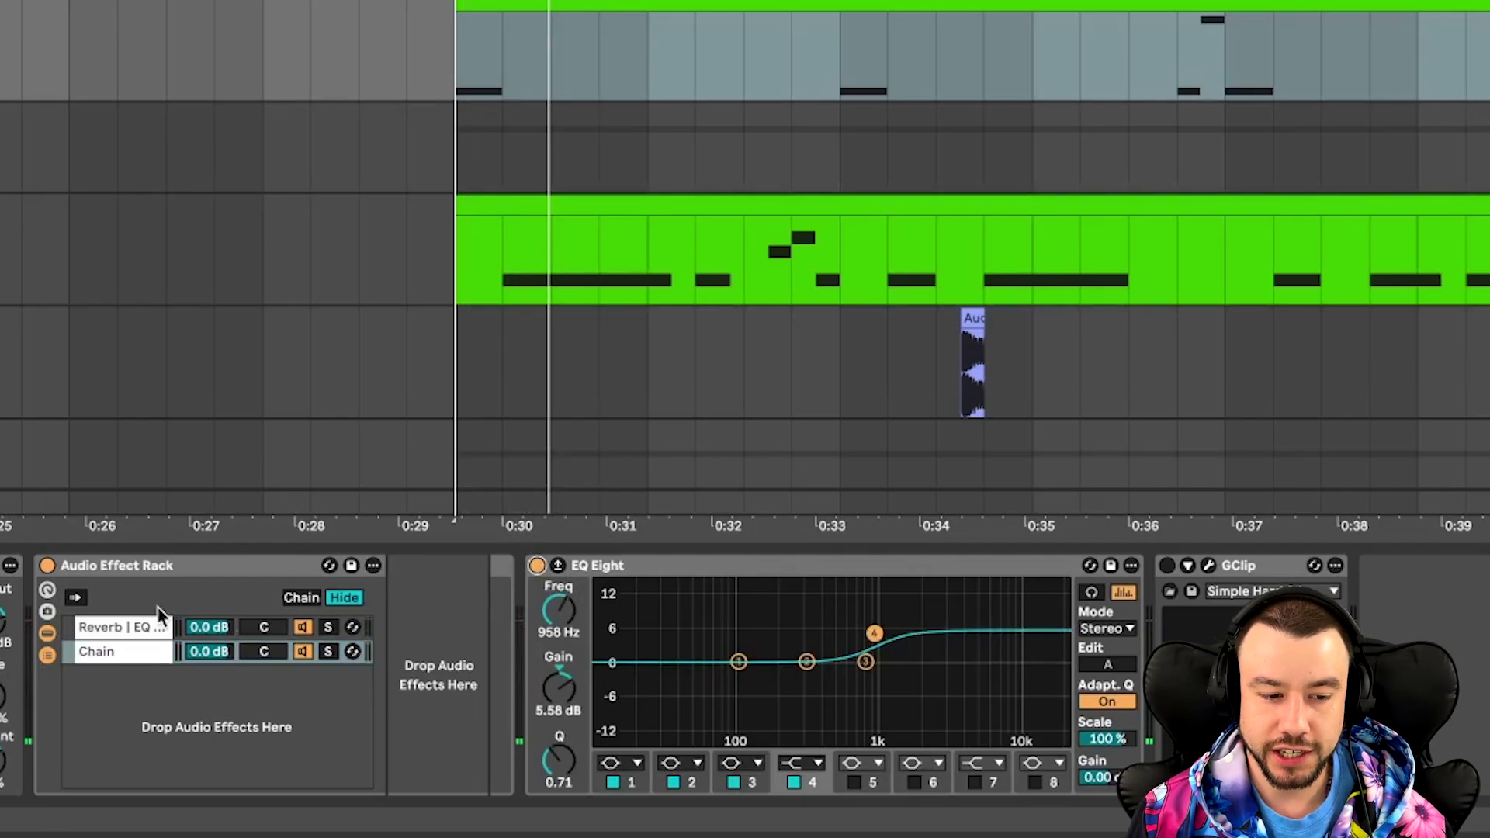
pyautogui.click(113, 632)
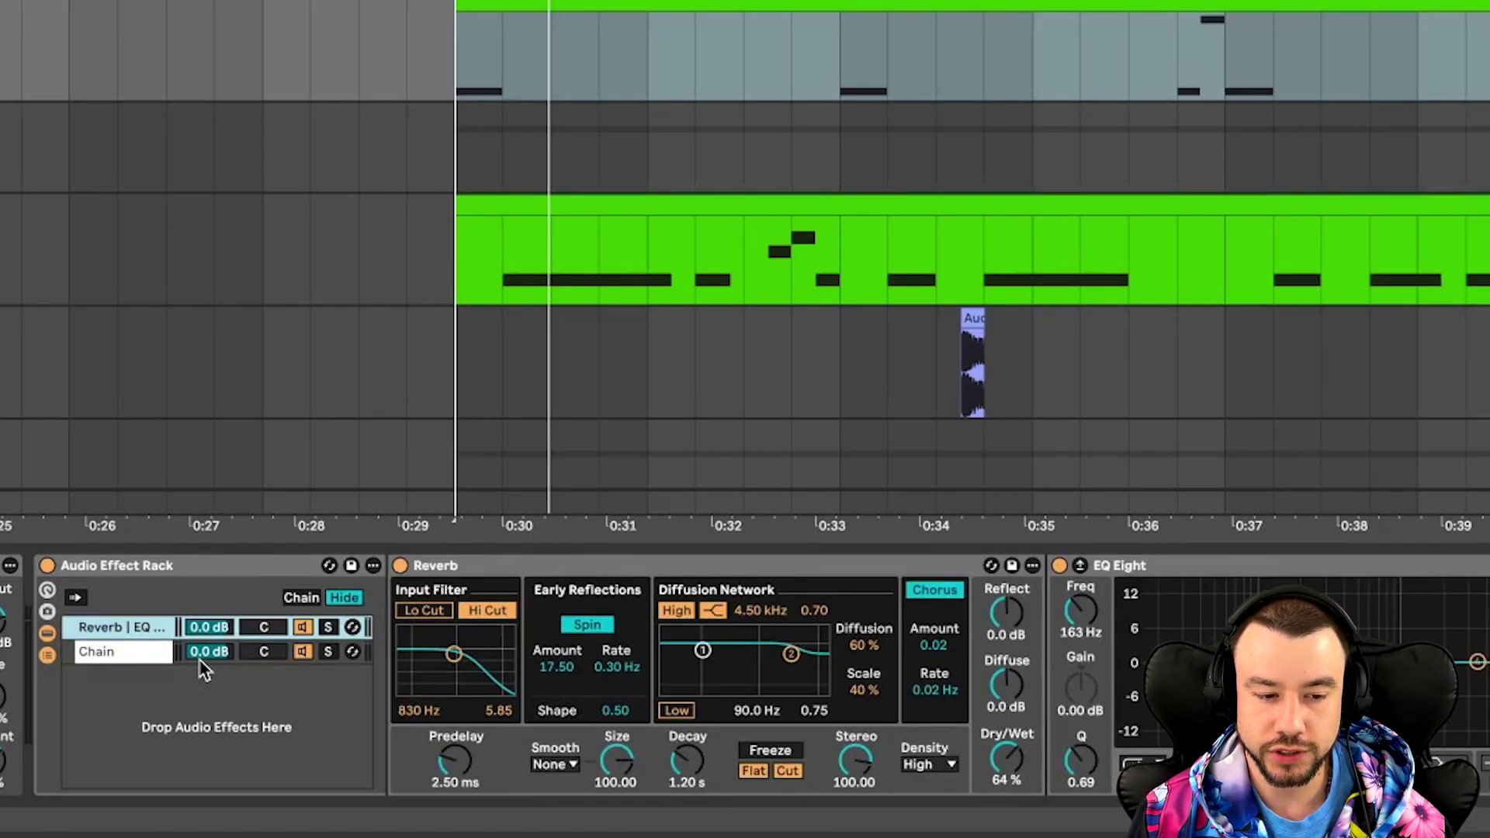
pyautogui.press('space')
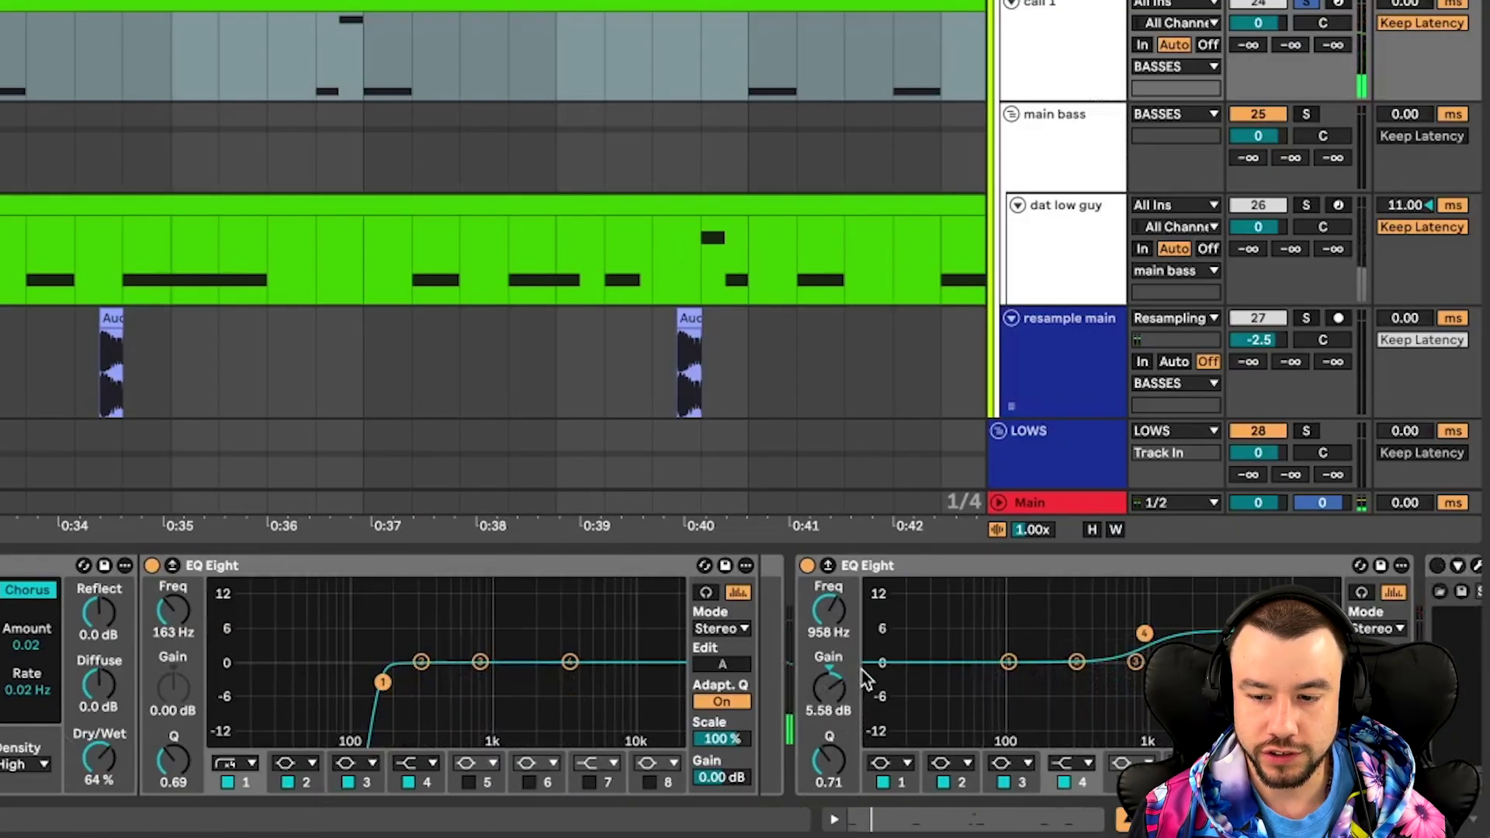
pyautogui.click(877, 652)
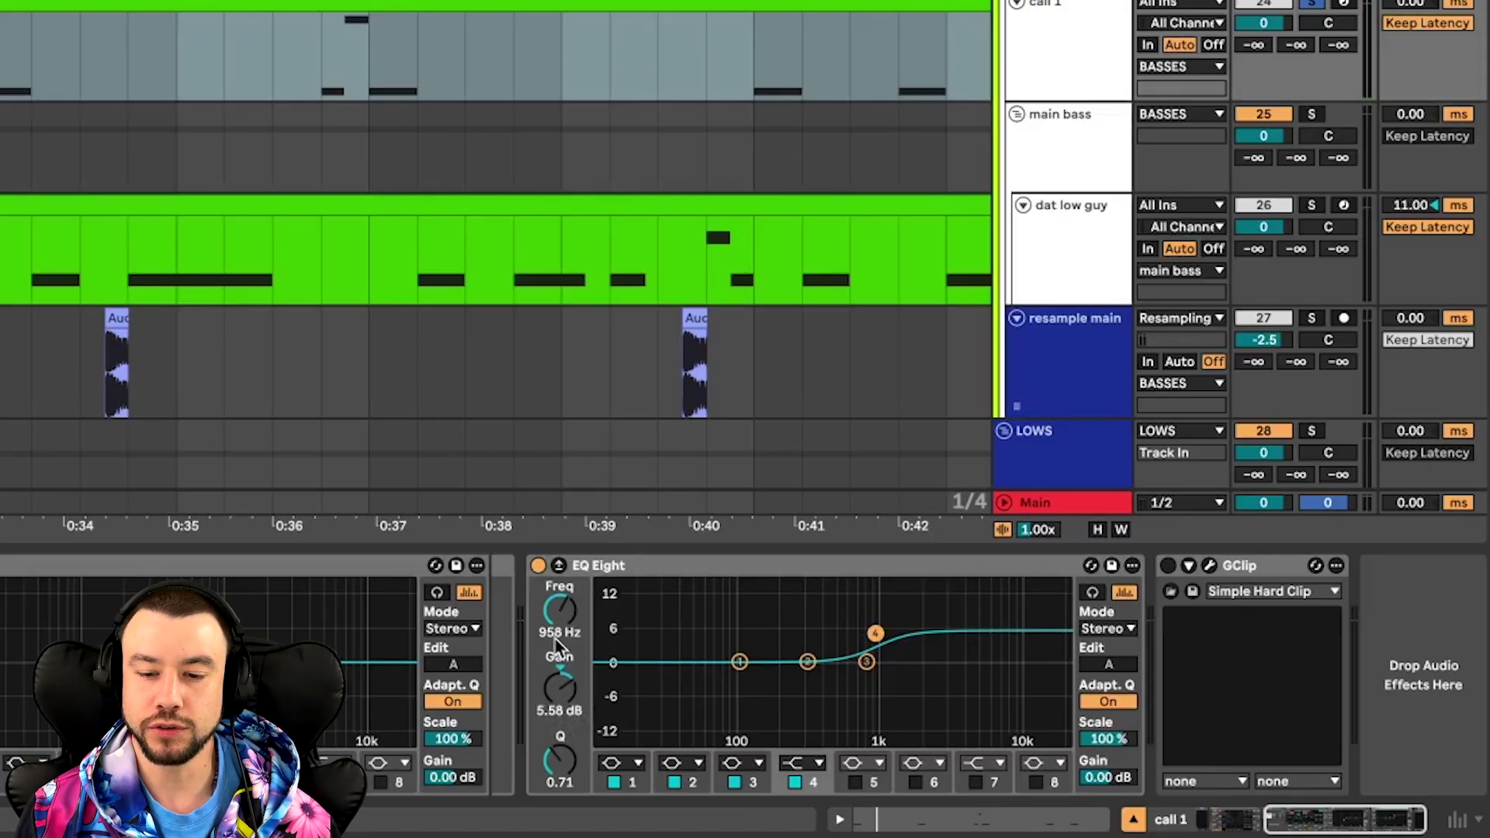
pyautogui.press('space')
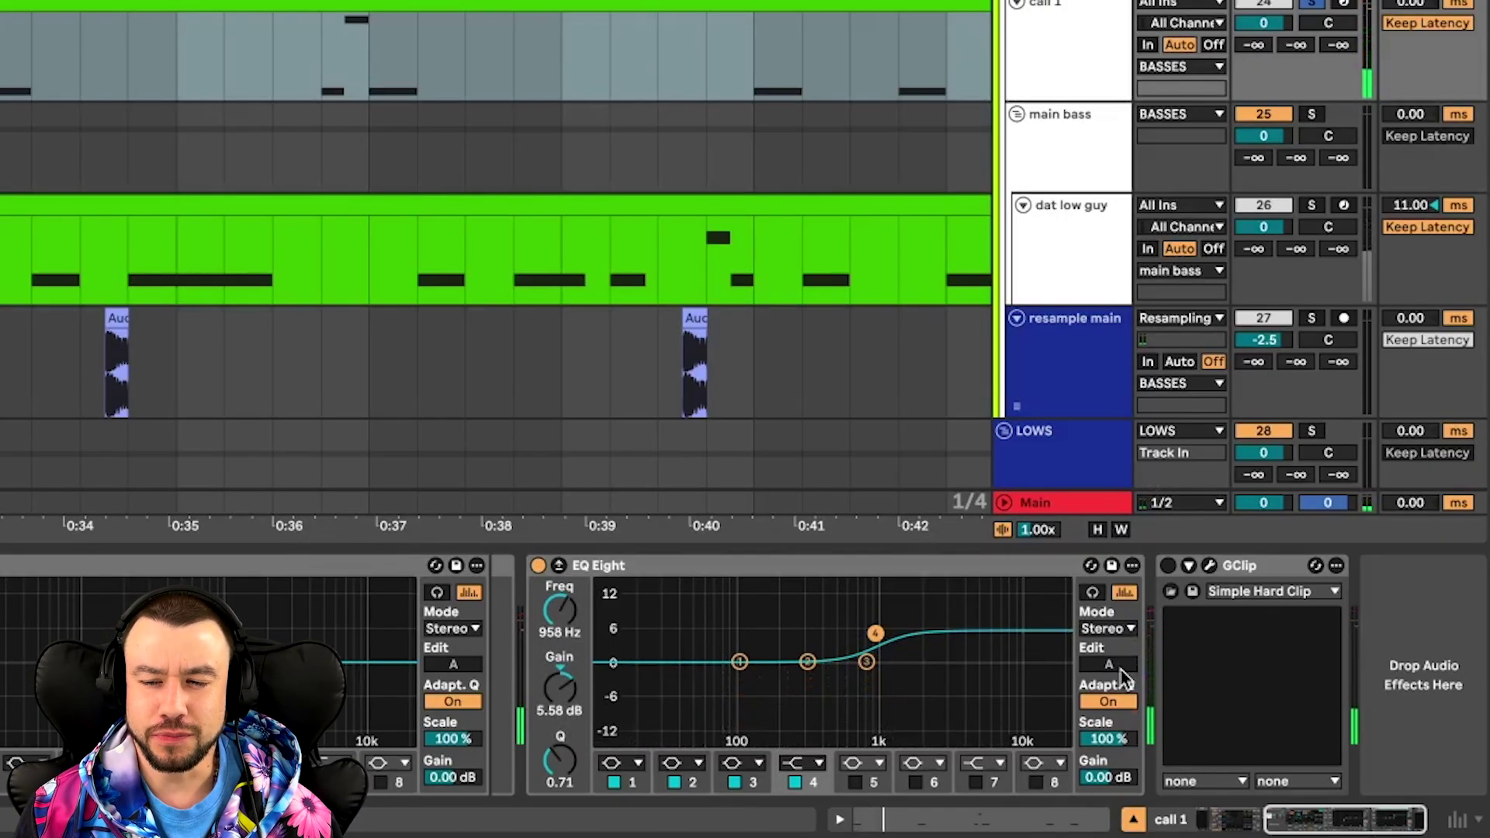
# Turn on GClip at the end of the call 1 chain and unsolo the track to hear it in the mix.
pyautogui.click(1169, 566)
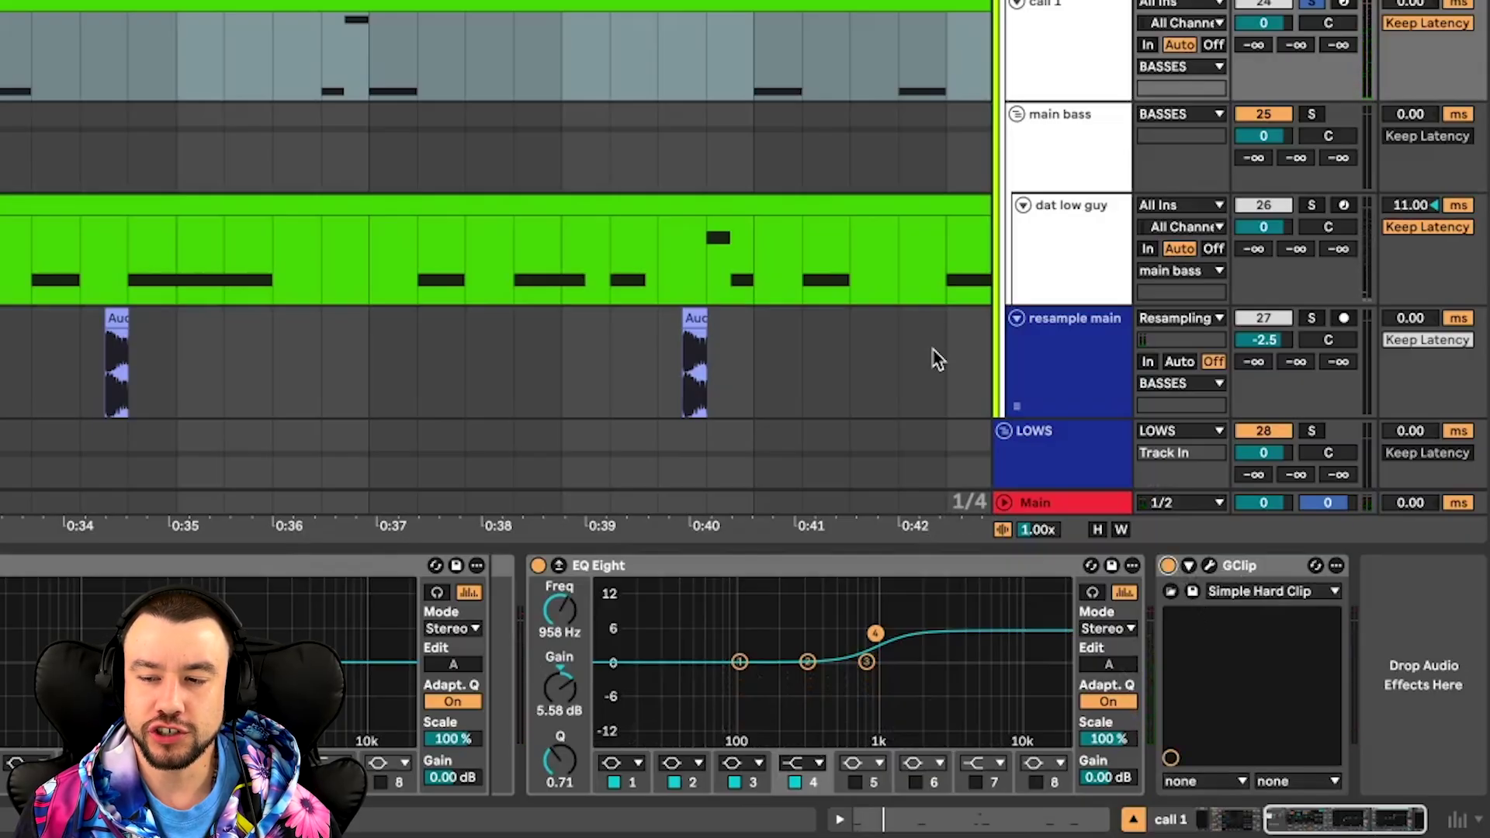
pyautogui.click(1312, 5)
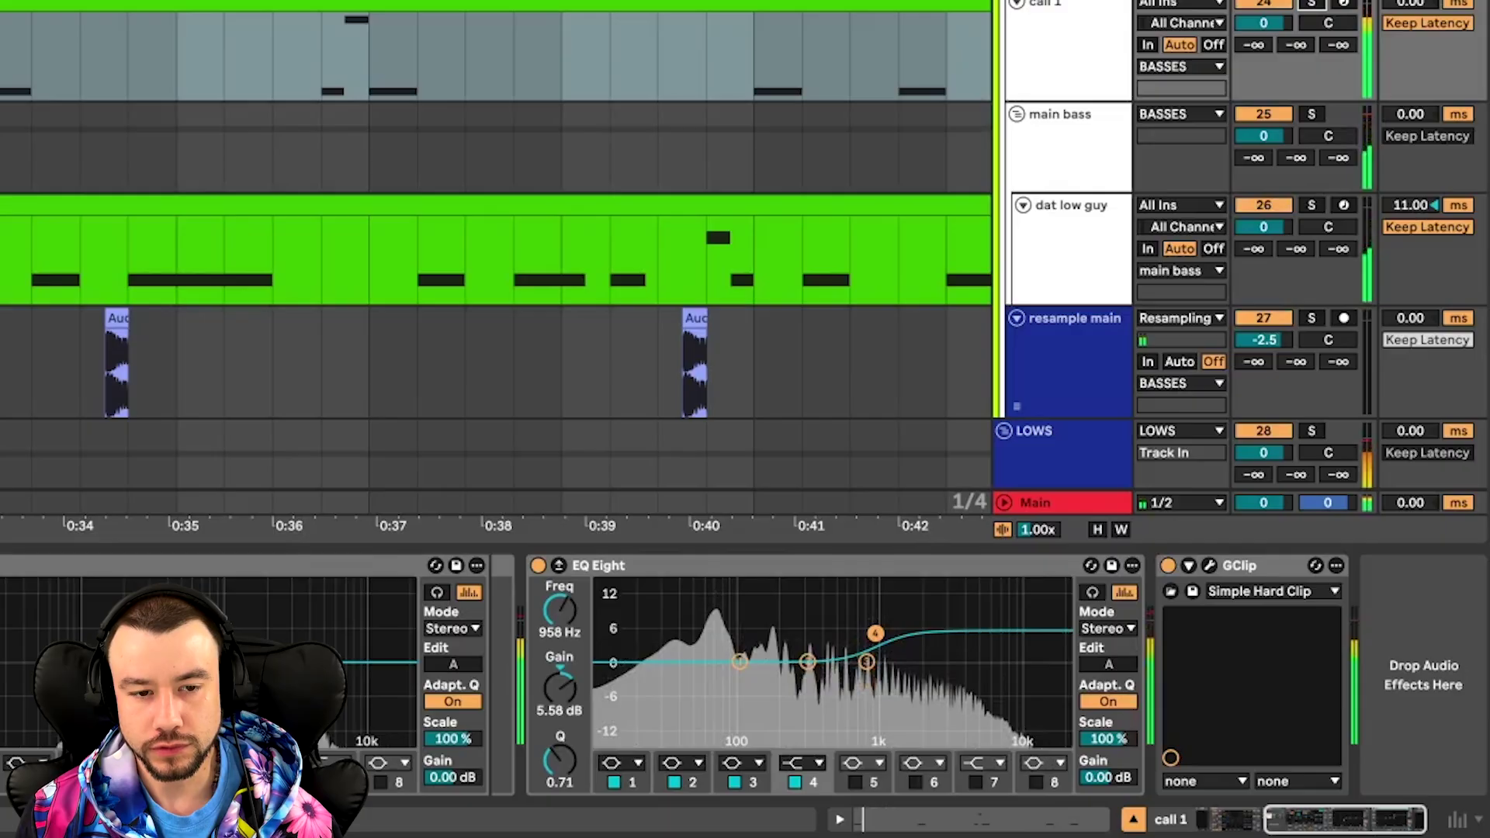
pyautogui.scroll(-2, 924, 23)
pyautogui.hscroll(-2, 924, 23)
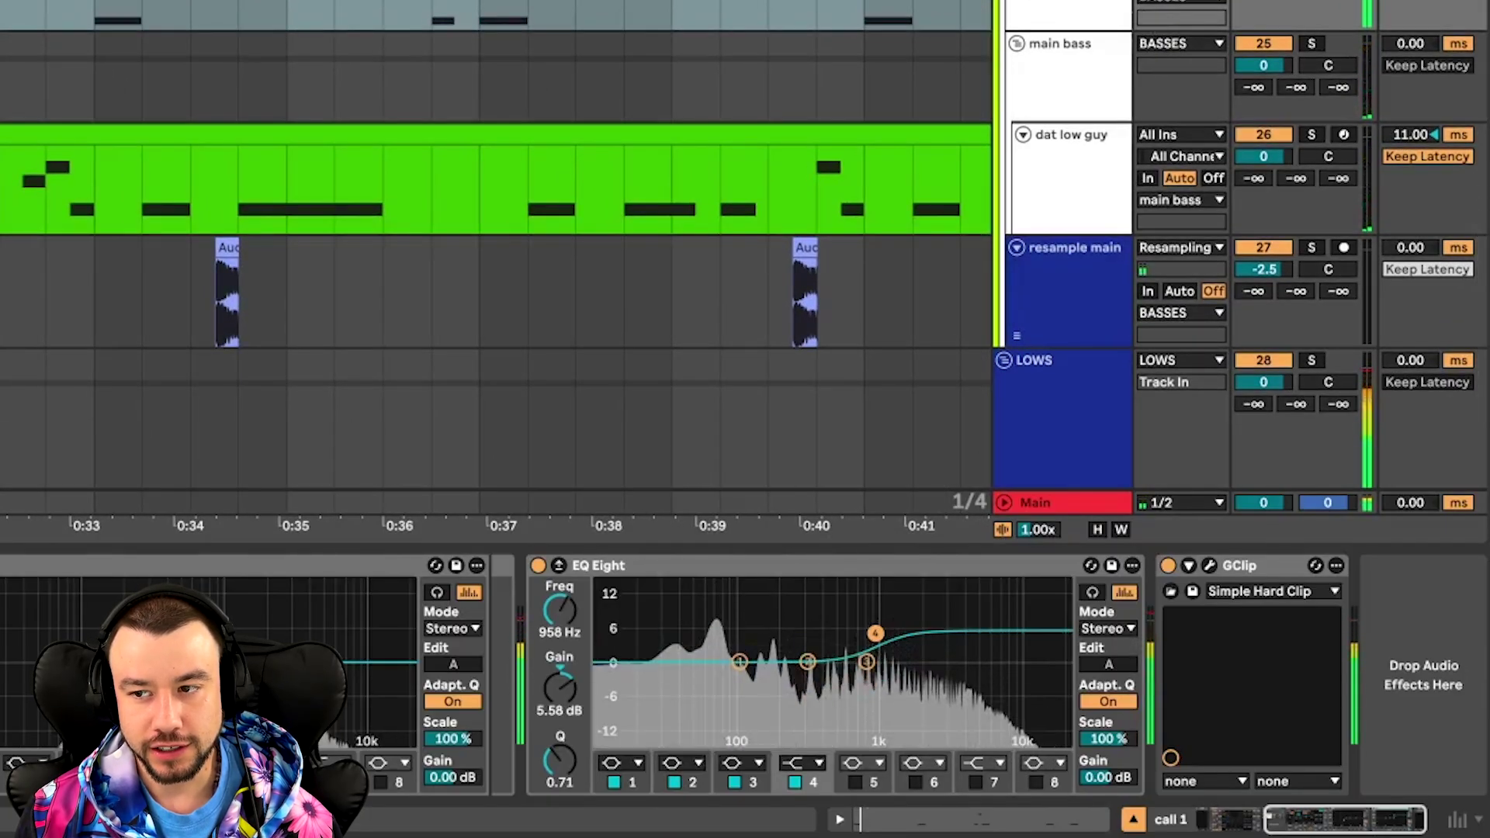
# Solo the dat low guy track and display the devices of its main bass group.
pyautogui.click(1312, 135)
pyautogui.click(1012, 84)
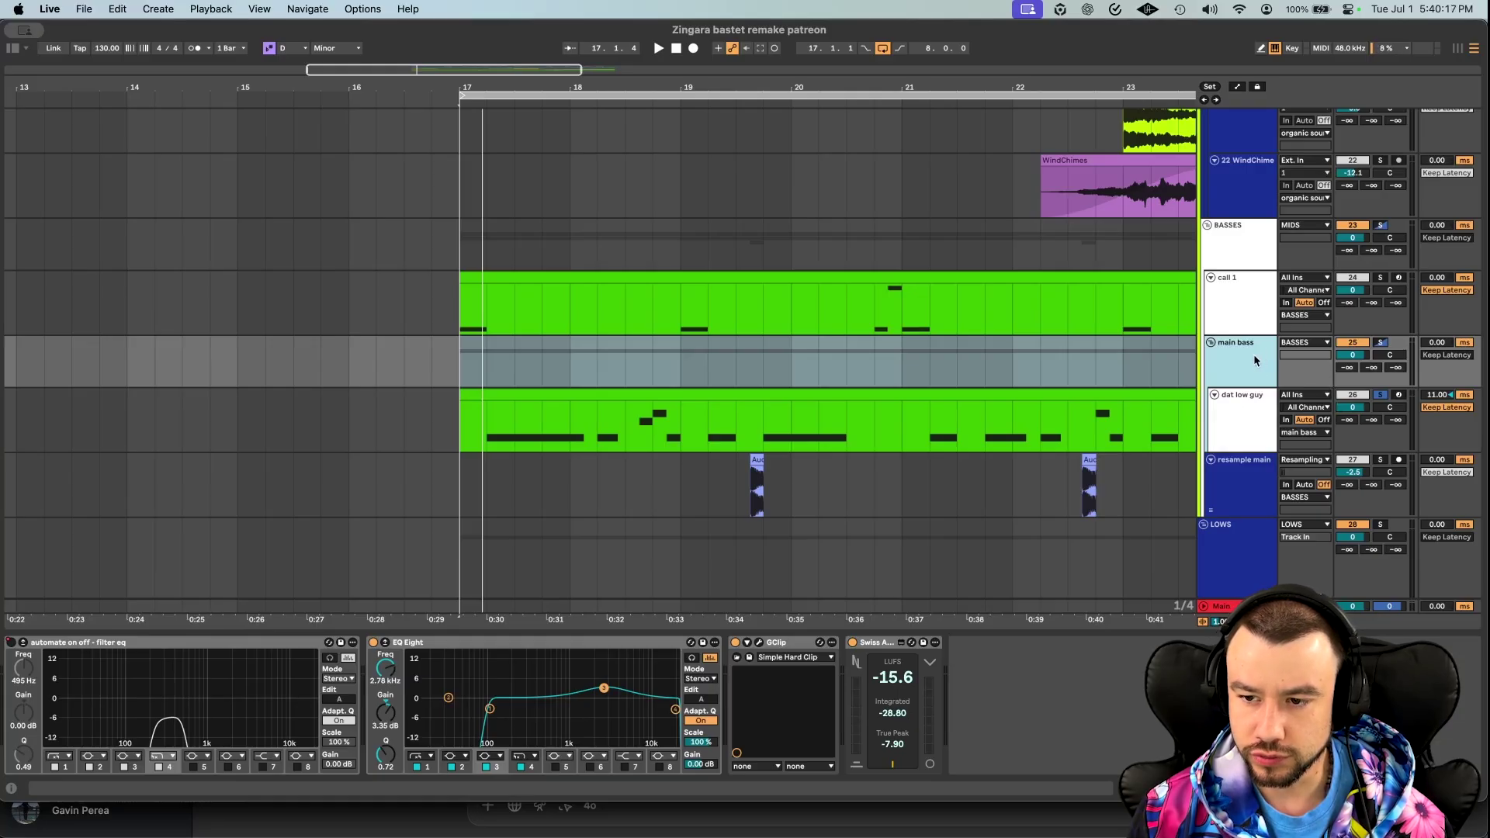
pyautogui.scroll(-2, 1255, 354)
pyautogui.click(1243, 404)
pyautogui.click(1227, 283)
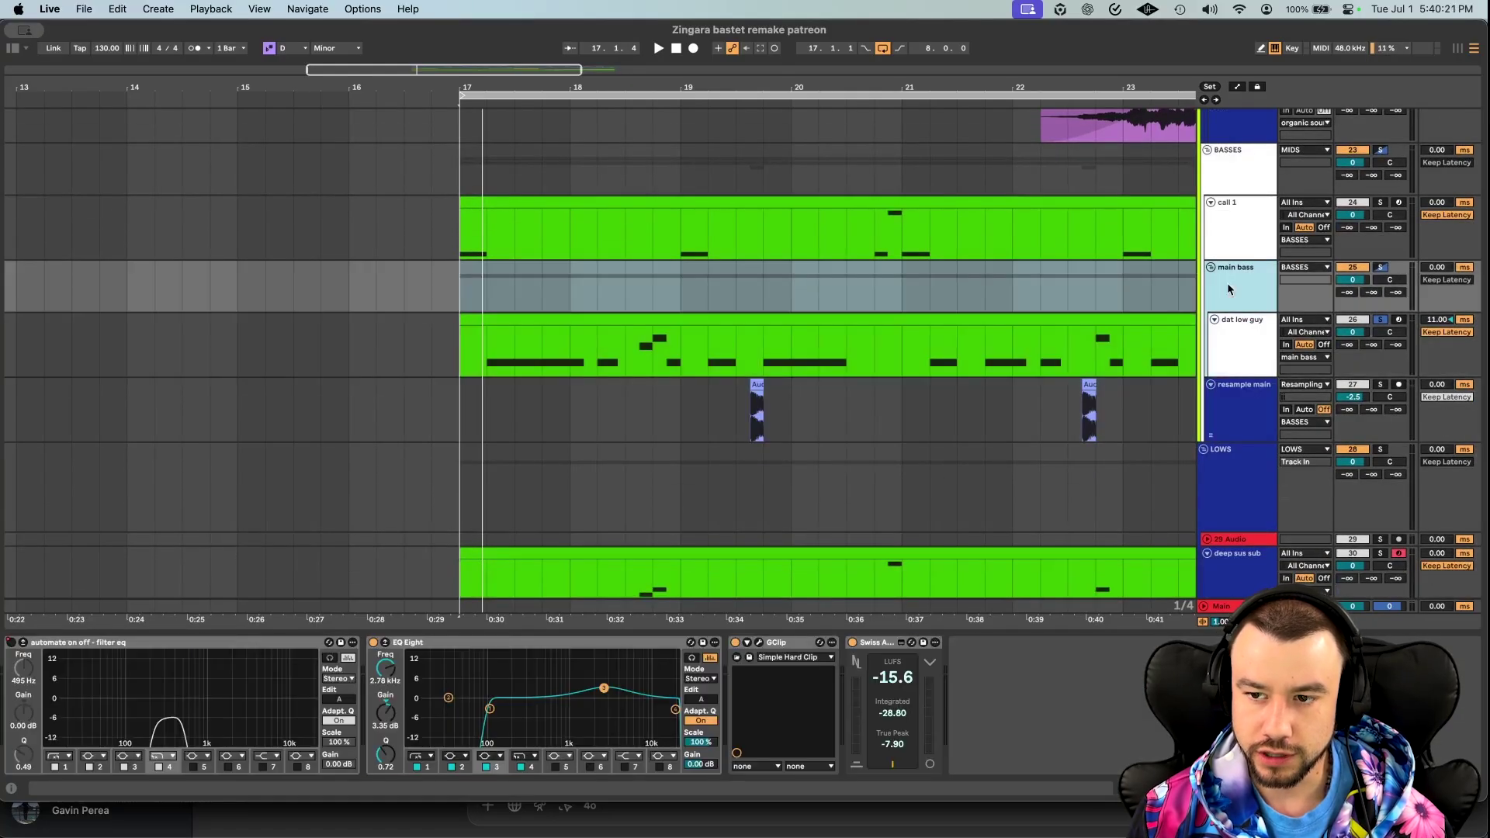
# Inspect the low cut of the main bass group's EQ Eight and set its 2.78 kHz band's gain to 3.60 dB.
pyautogui.scroll(1, 1227, 282)
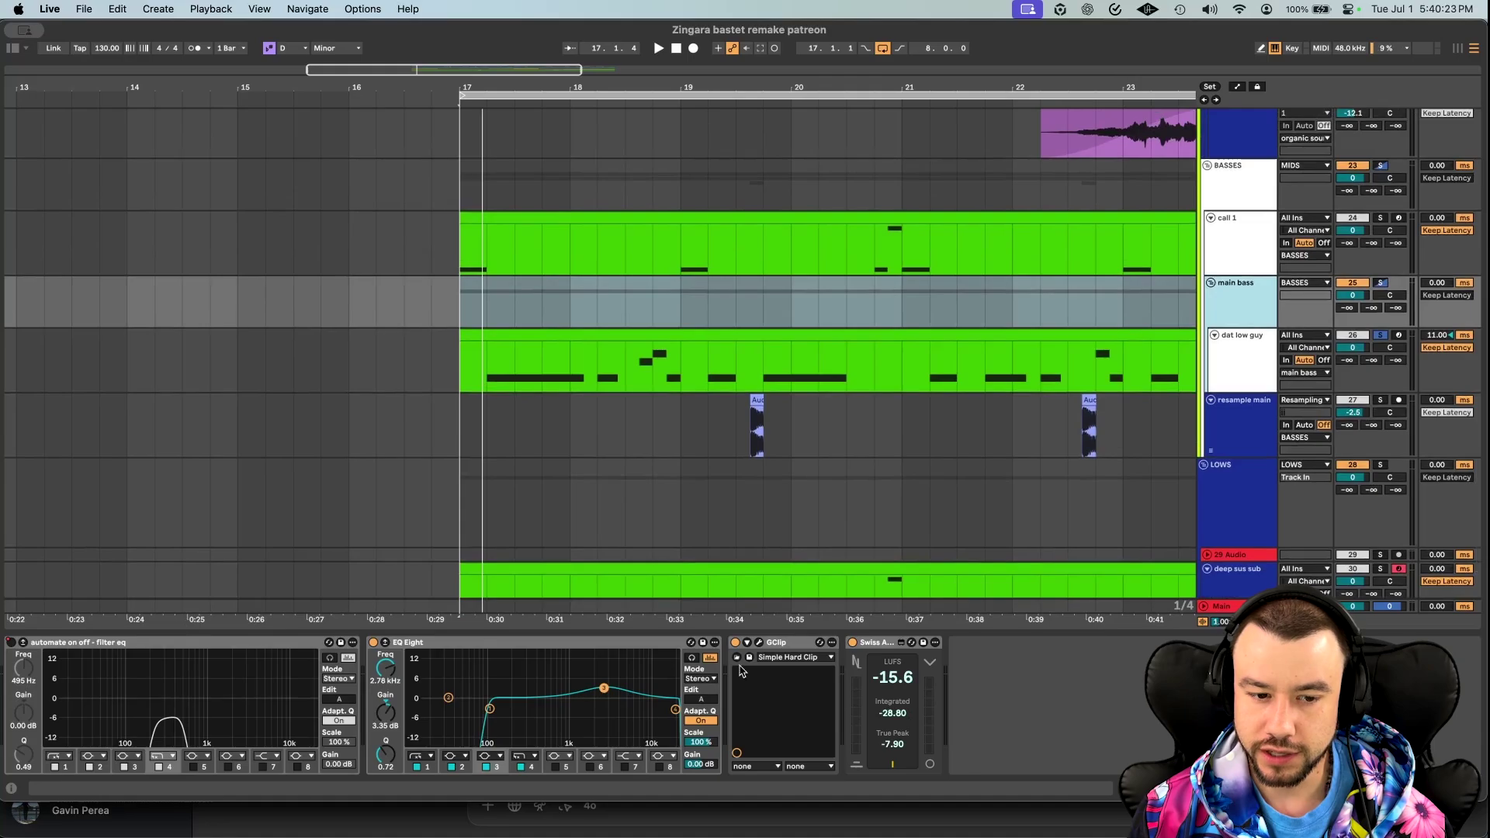
pyautogui.click(505, 648)
pyautogui.click(490, 710)
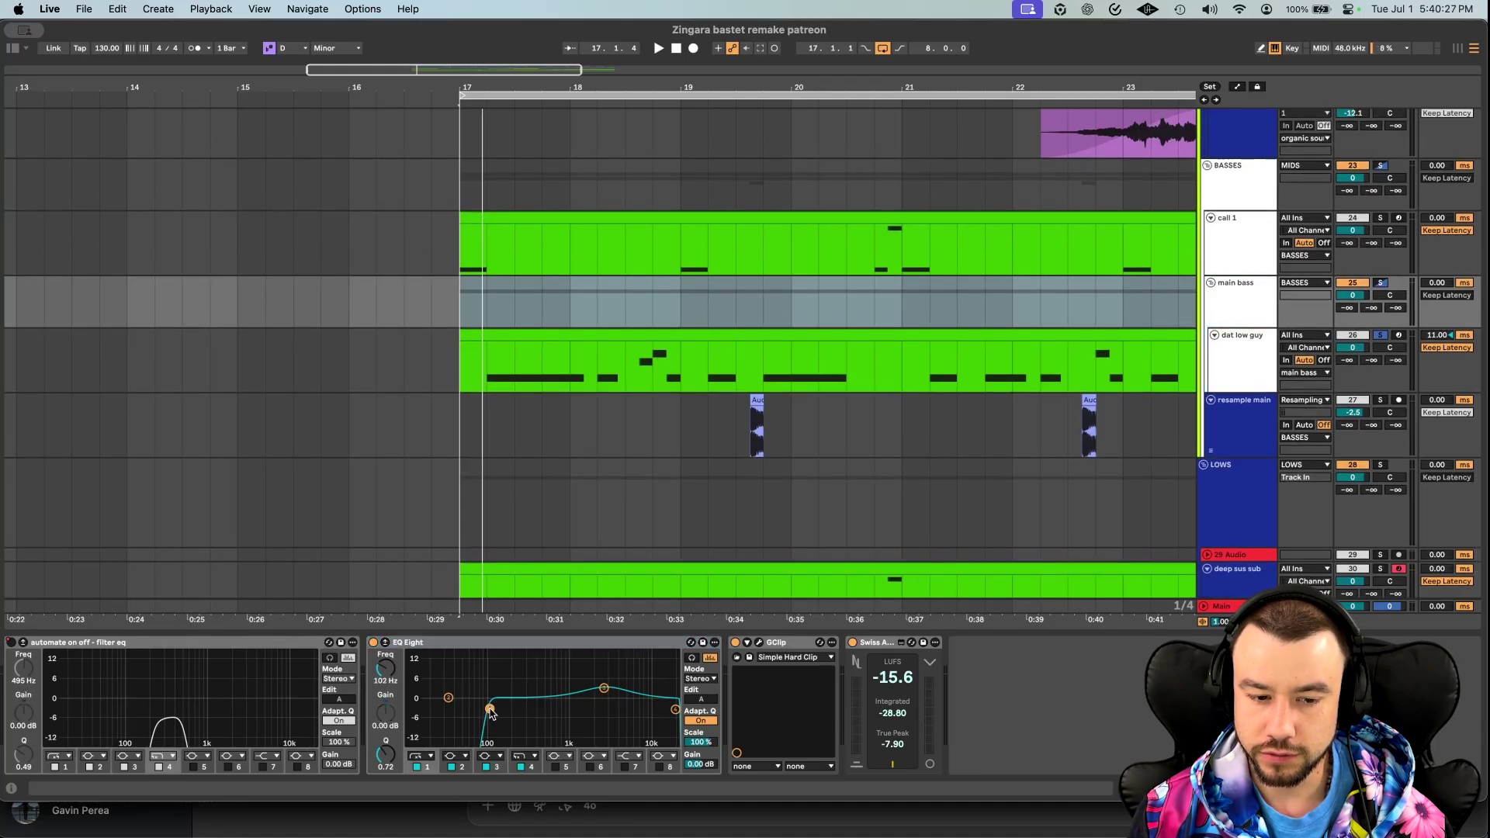
pyautogui.click(604, 690)
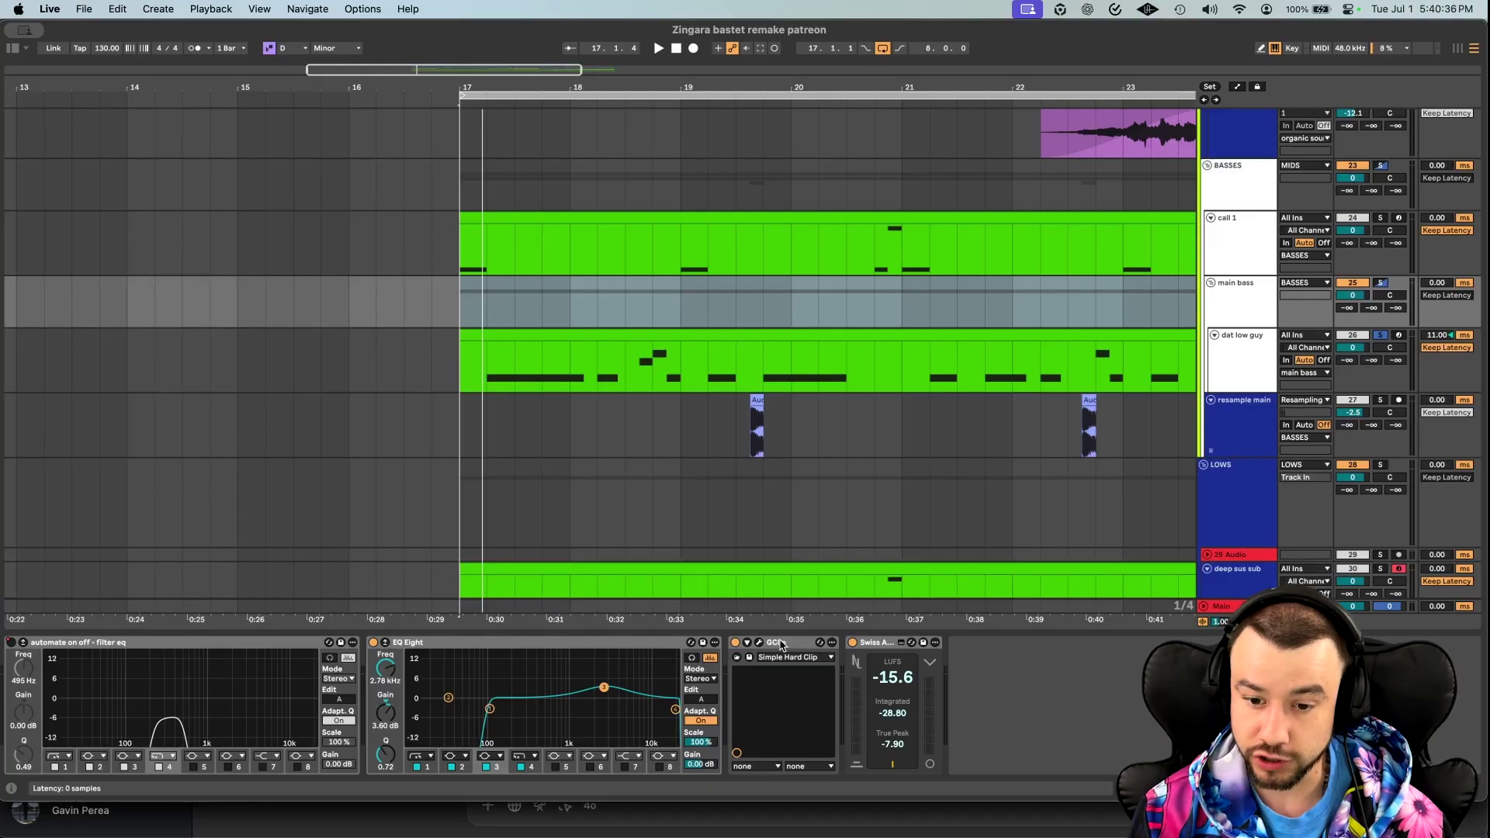
# Examine the device chains of dat low guy and resample main, including the resampled audio clip and the track delay.
pyautogui.click(1239, 297)
pyautogui.click(1242, 351)
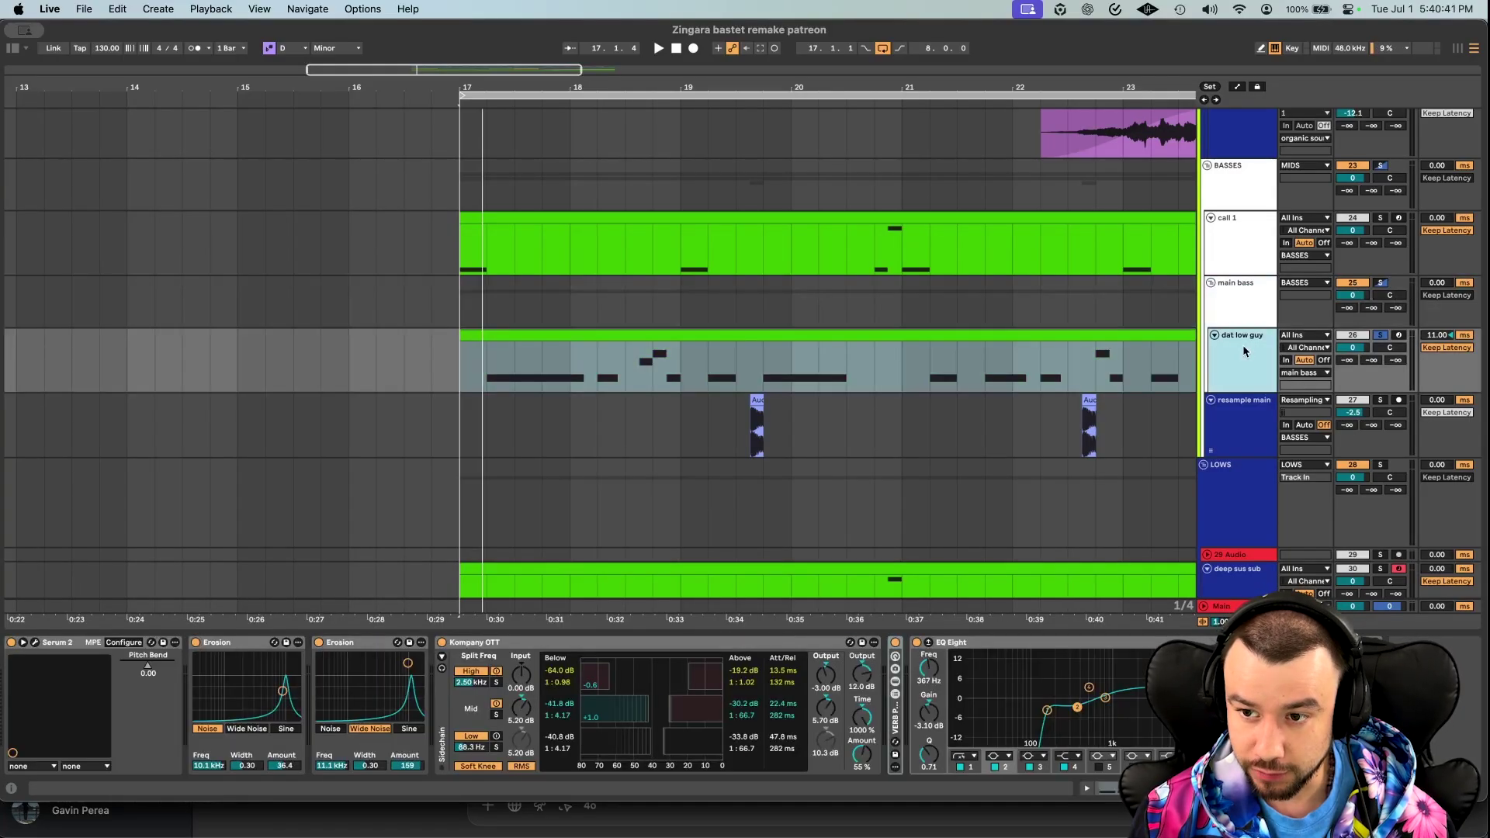
pyautogui.click(1246, 411)
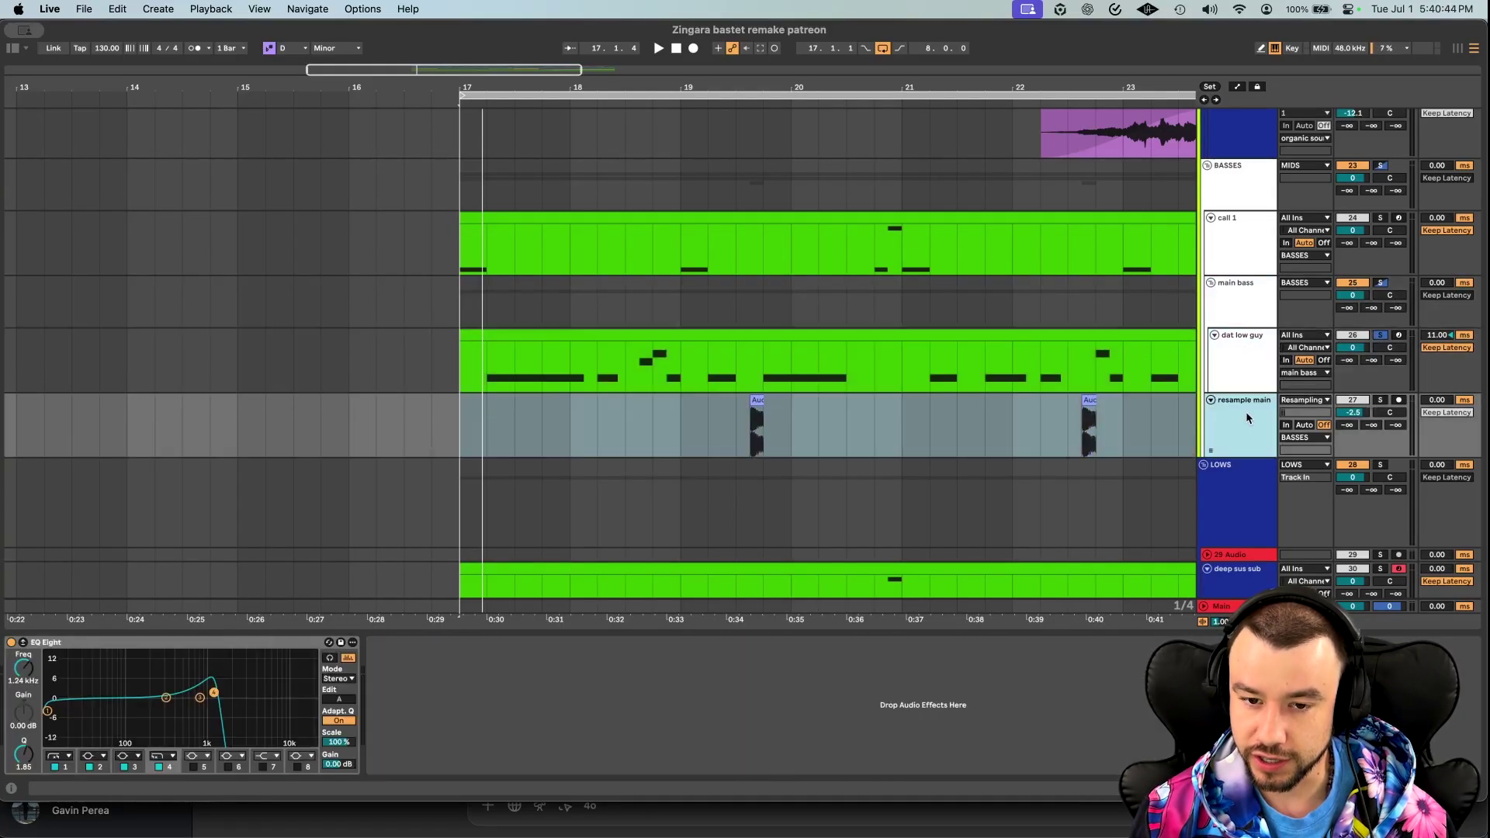
pyautogui.click(754, 430)
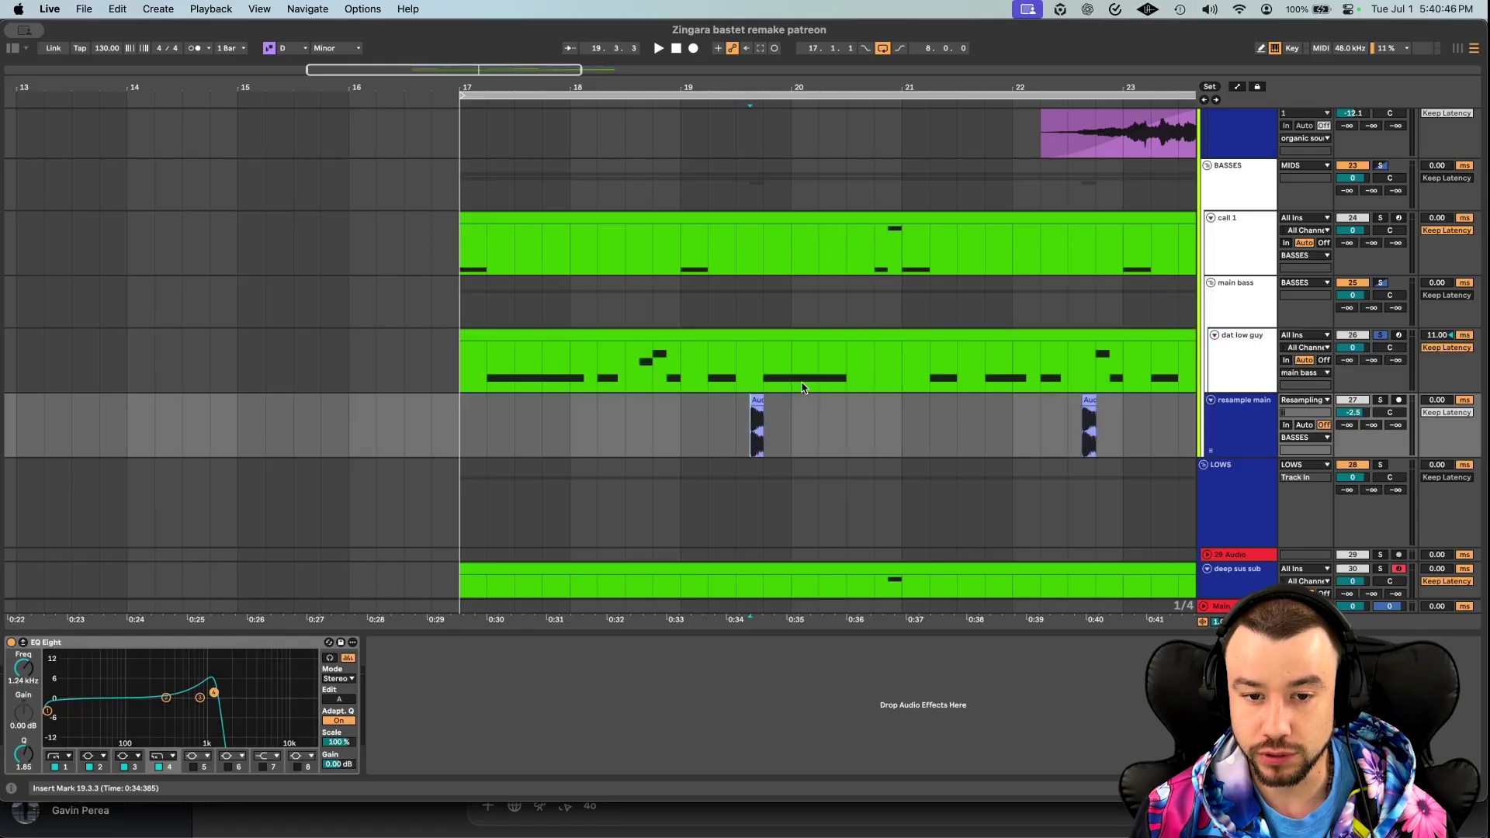
pyautogui.click(689, 336)
pyautogui.click(1231, 421)
pyautogui.click(1230, 368)
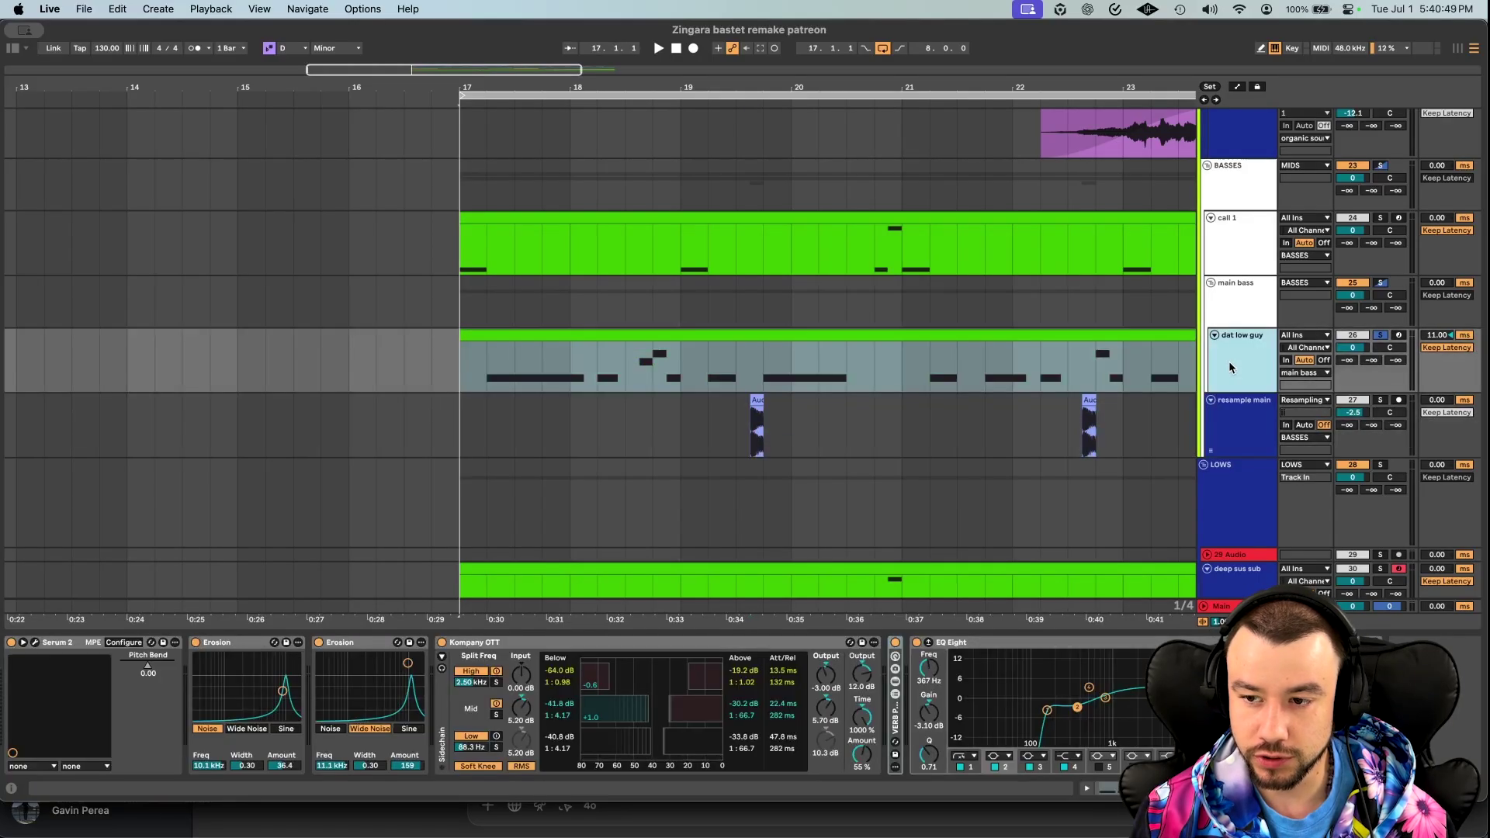
pyautogui.click(1453, 367)
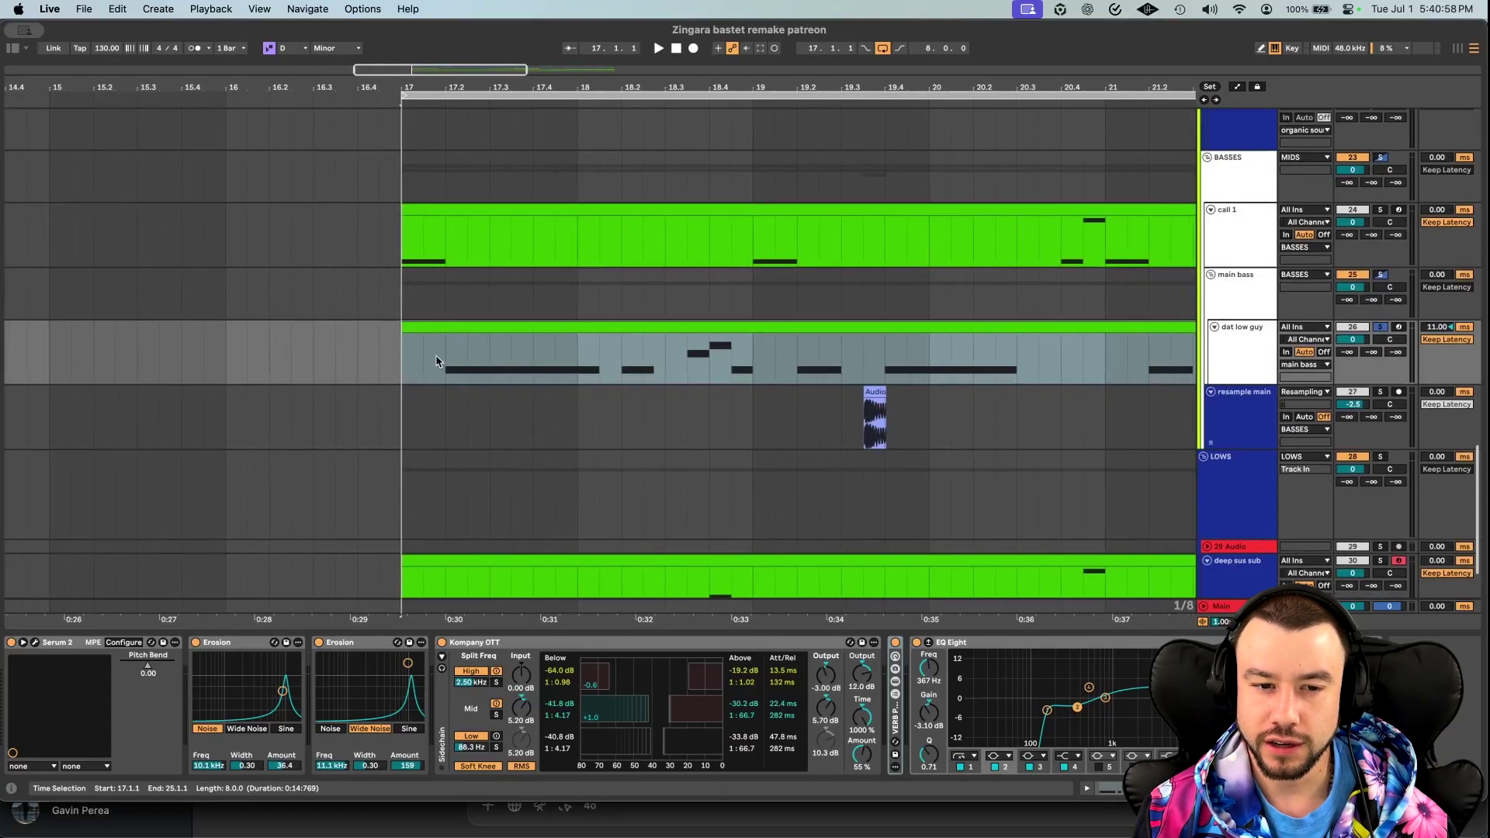
# Play the soloed dat low guy bass from bar 17 with the whole eight-bar section in view.
pyautogui.click(418, 364)
pyautogui.press('space')
pyautogui.press('-')
pyautogui.press('-')
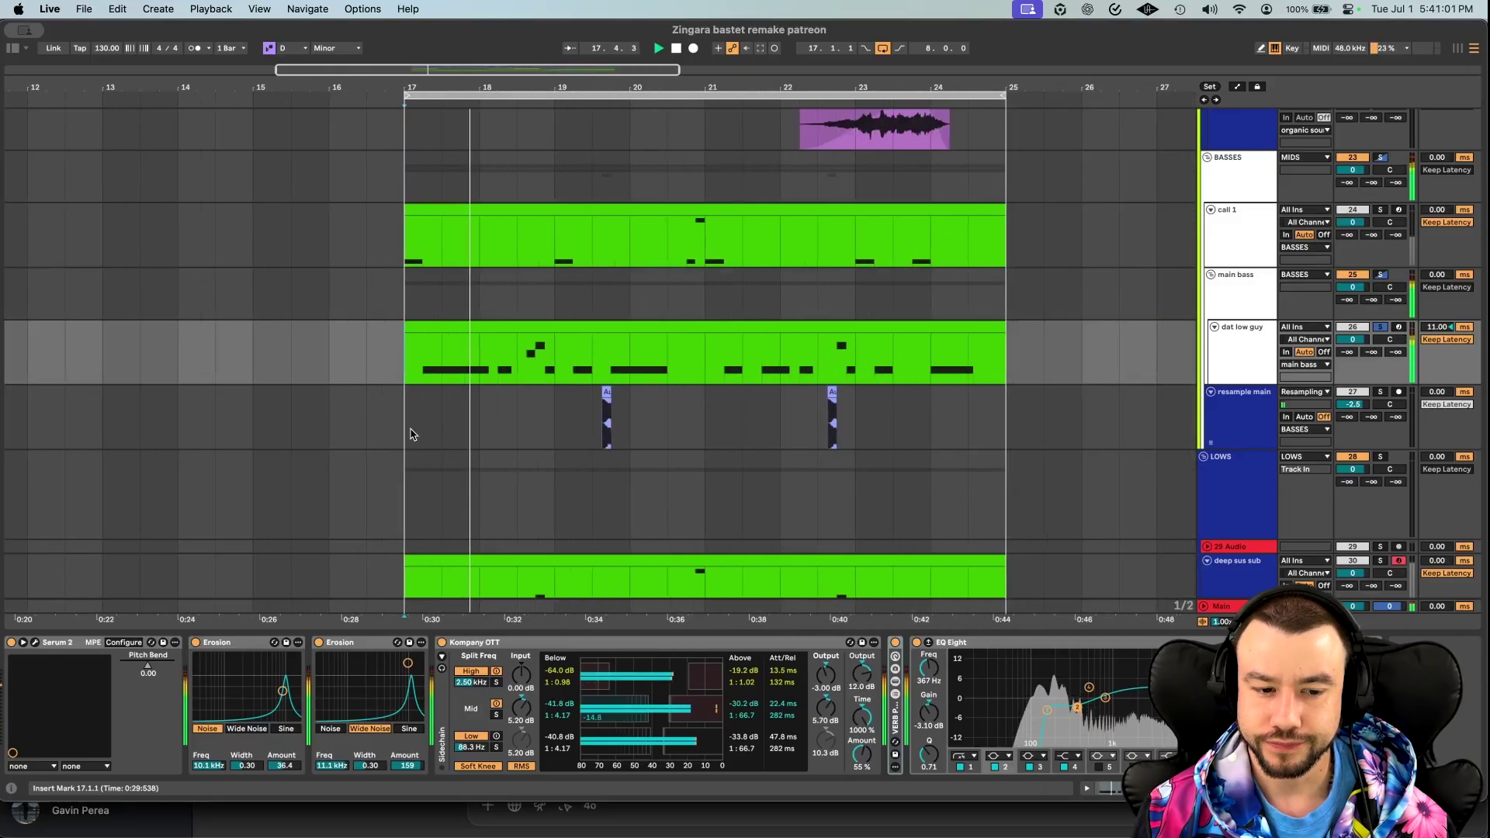
# Replay the soloed dat low guy bass and bring the lower bass tracks into view.
pyautogui.press('-')
pyautogui.press('space')
pyautogui.press('space')
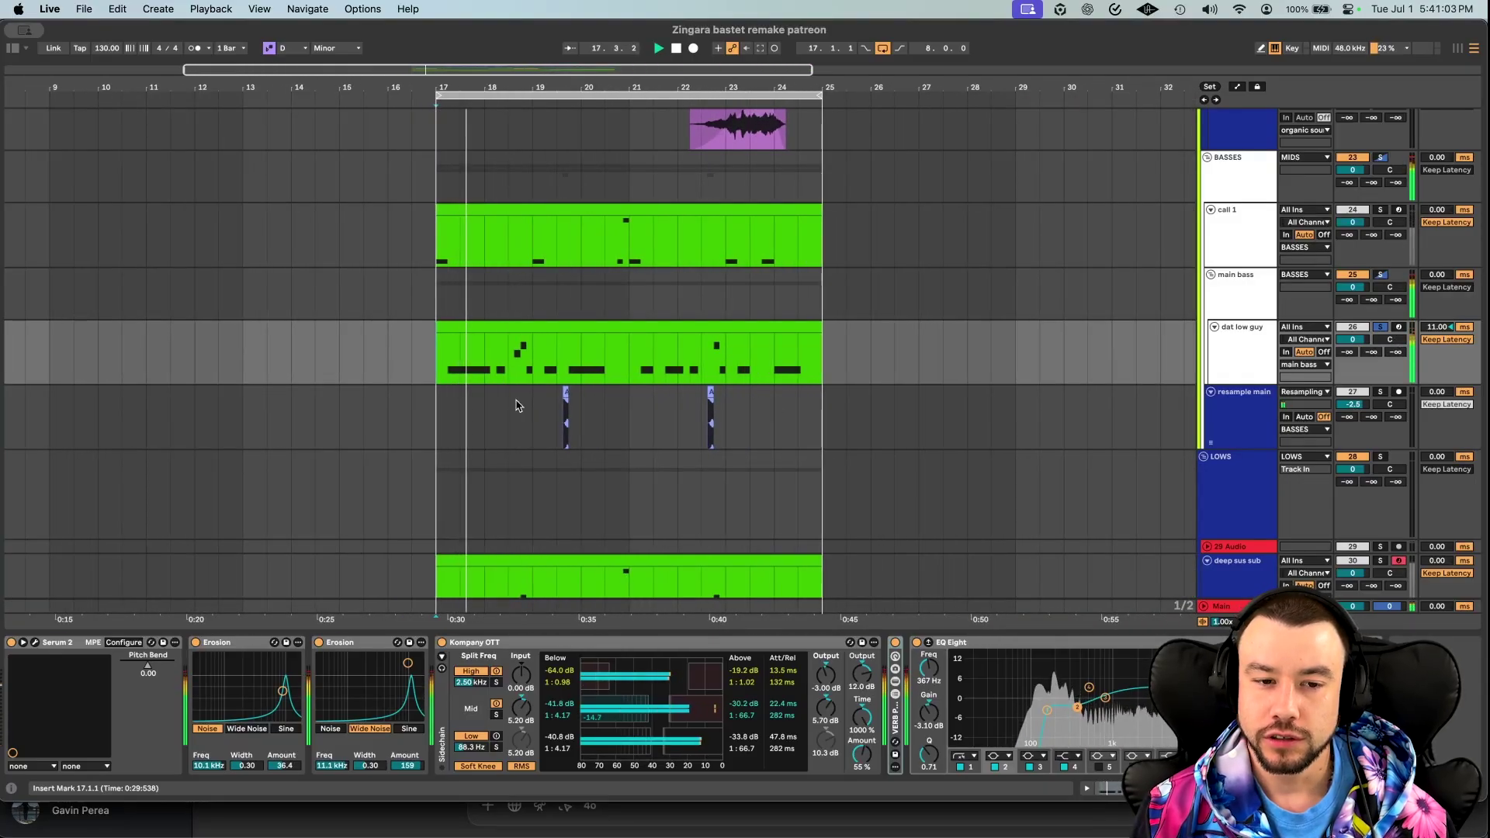
pyautogui.scroll(-1, 433, 467)
pyautogui.press('+')
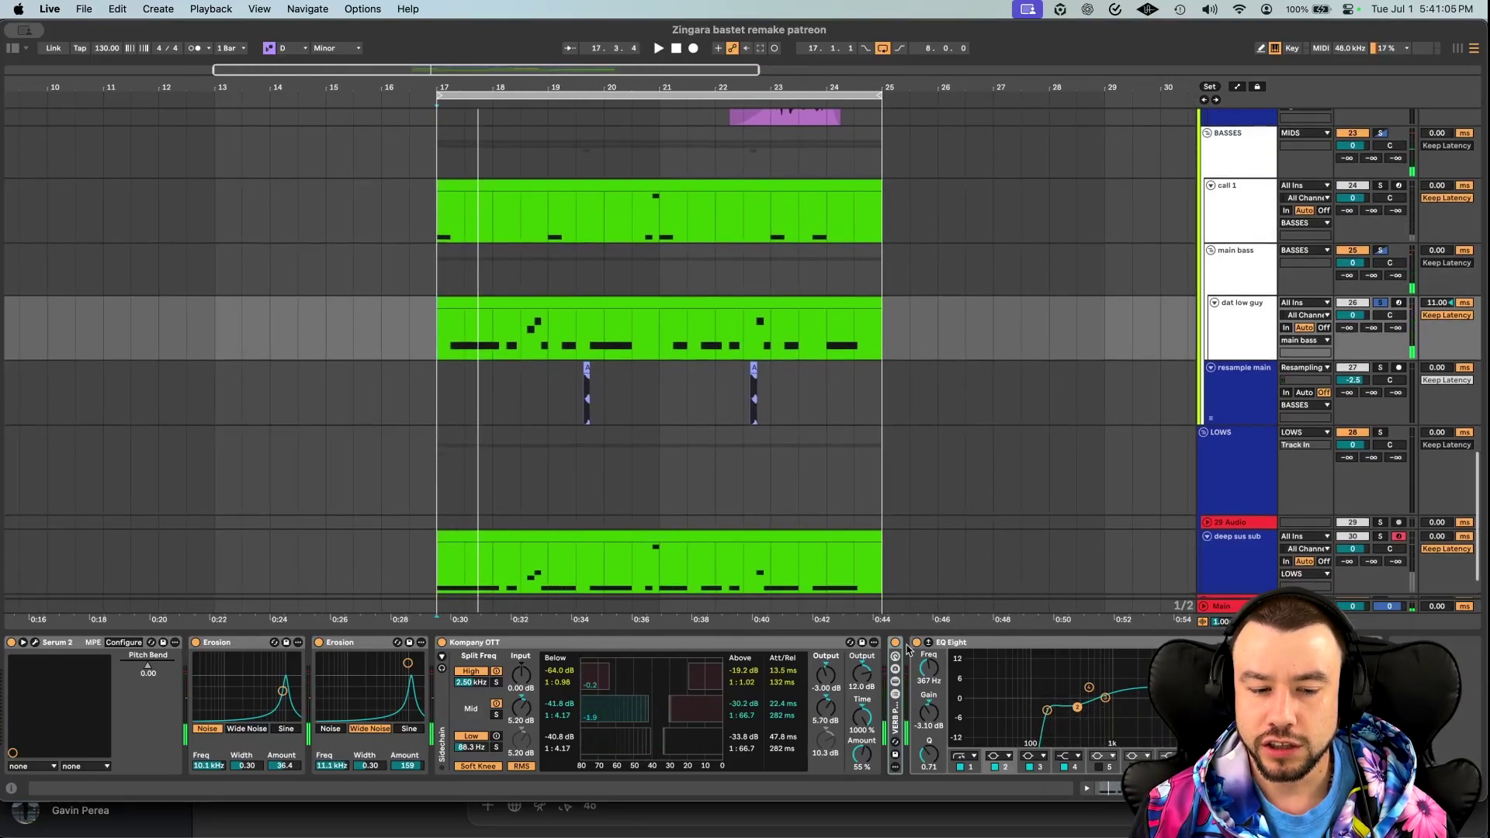
# Bypass both Erosion devices and Kompany OTT on the dat low guy track.
pyautogui.click(357, 659)
pyautogui.click(254, 649)
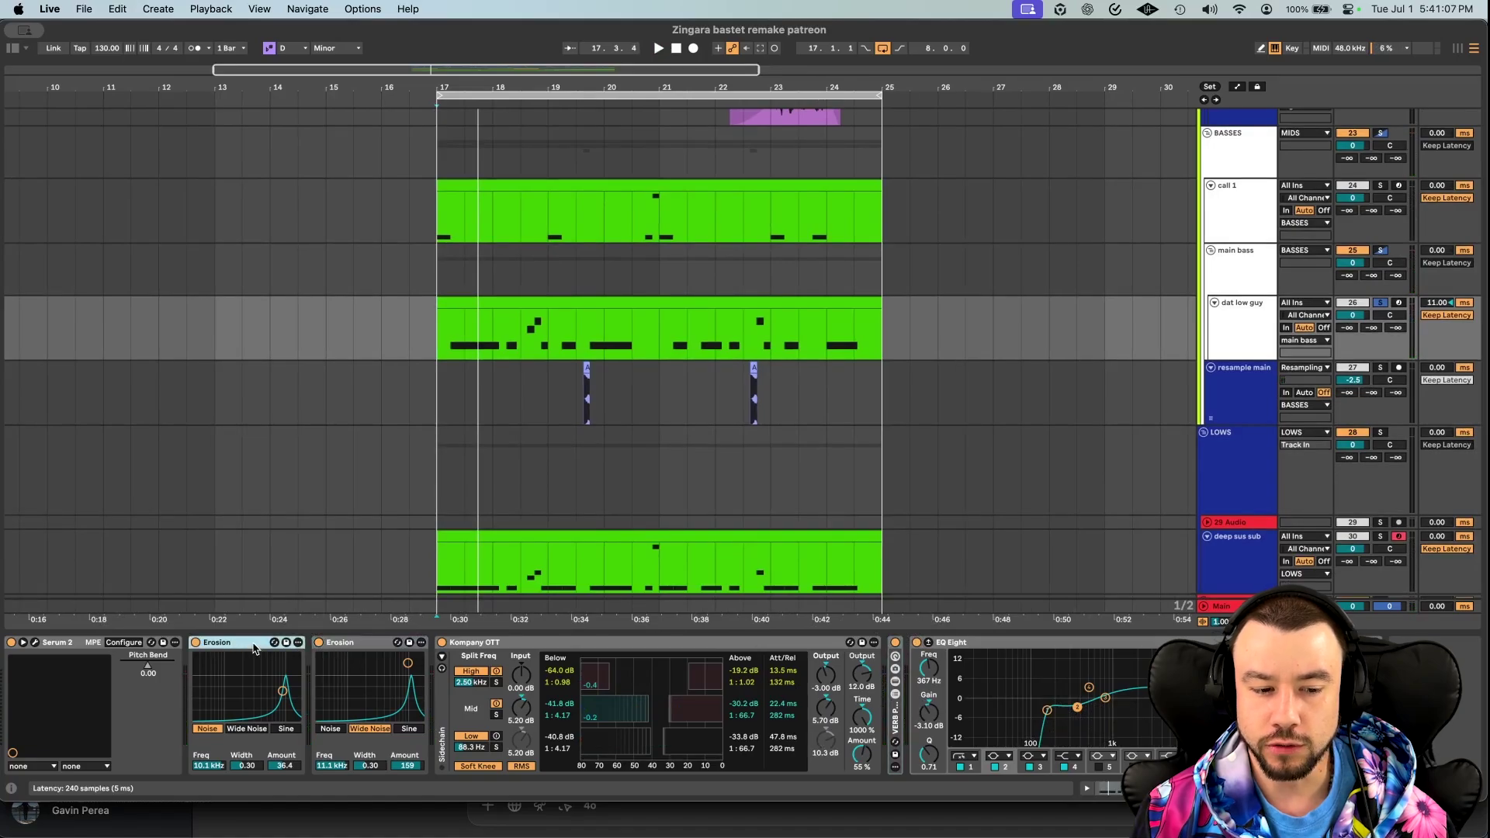
pyautogui.click(351, 643)
pyautogui.click(318, 642)
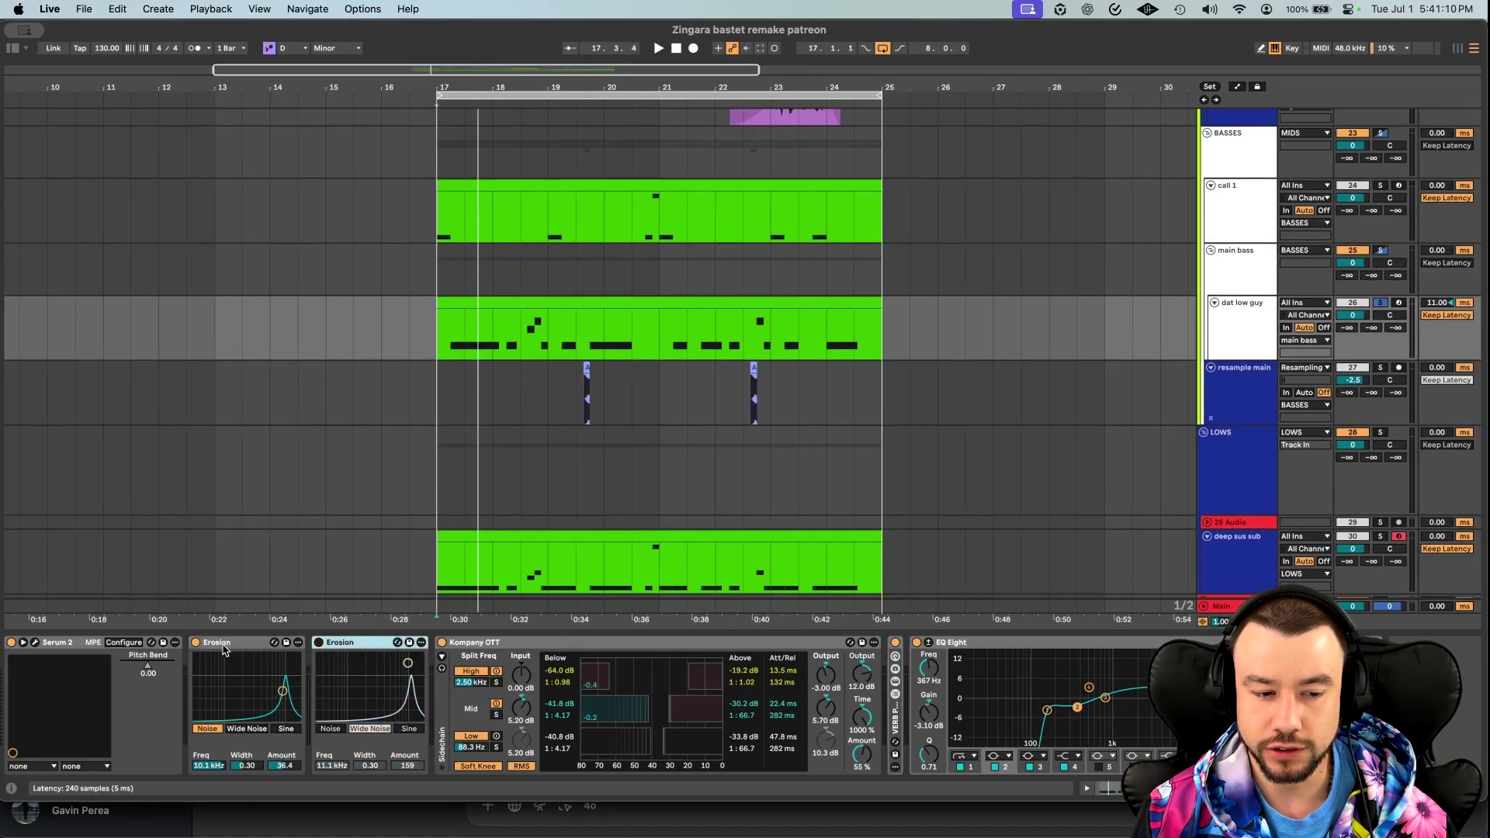
pyautogui.click(195, 643)
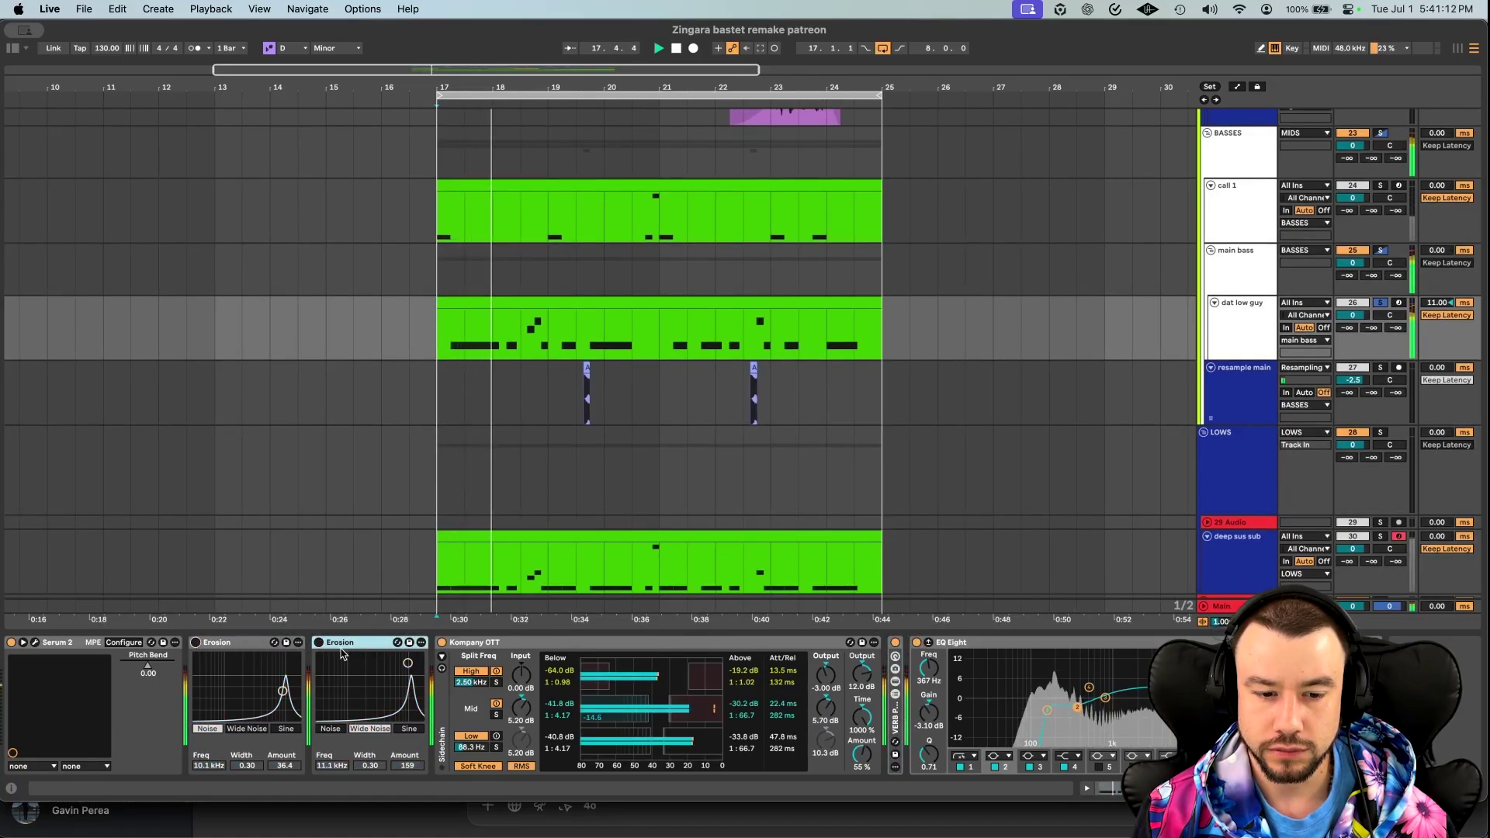
pyautogui.click(443, 644)
pyautogui.press('space')
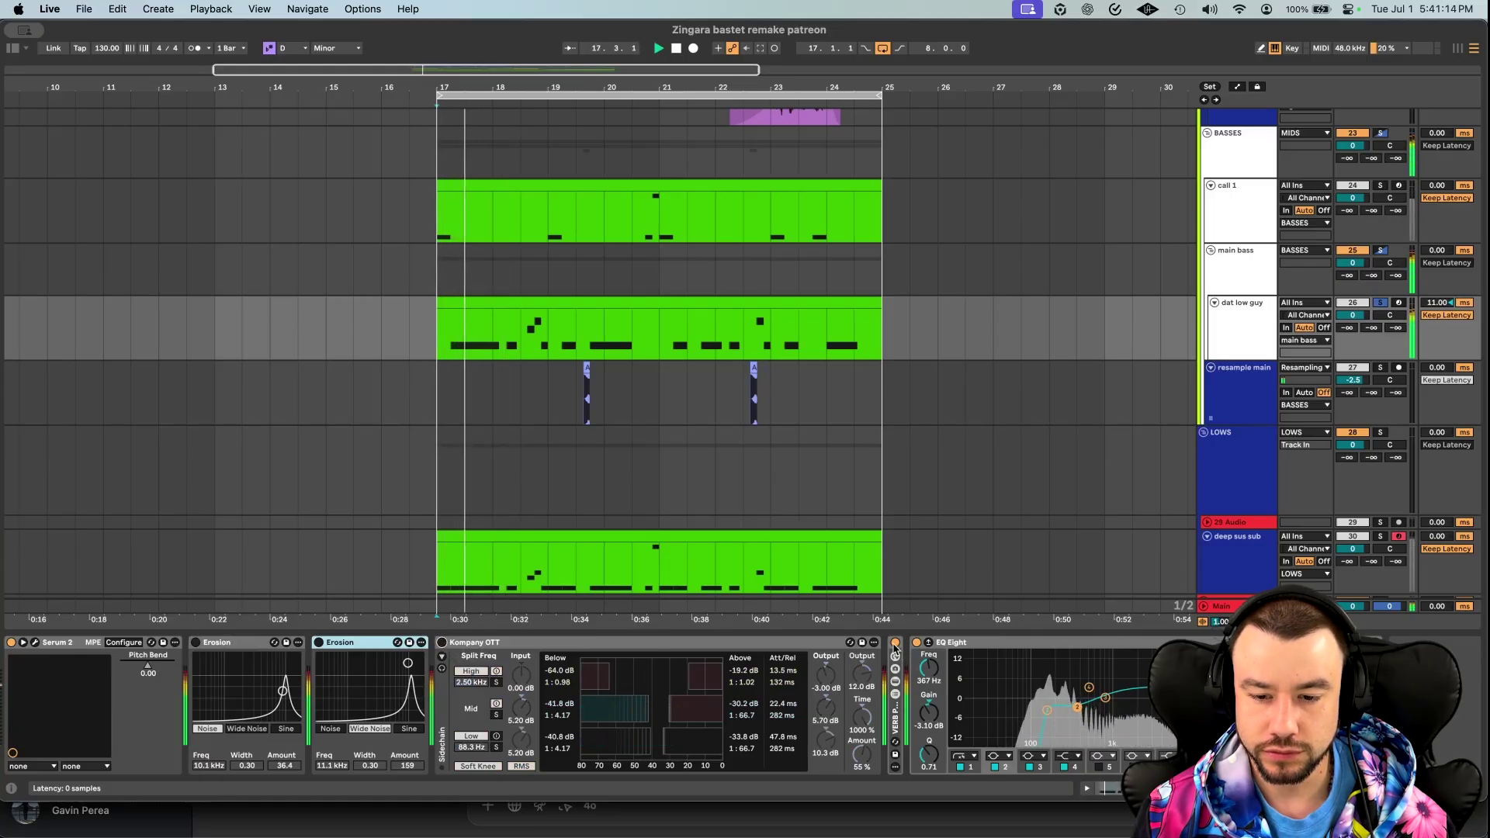
# Bypass the VERB PARALLEL rack and EQ Eight on dat low guy and play the bass without external effects.
pyautogui.press('space')
pyautogui.click(894, 644)
pyautogui.press('space')
pyautogui.hscroll(2, 889, 646)
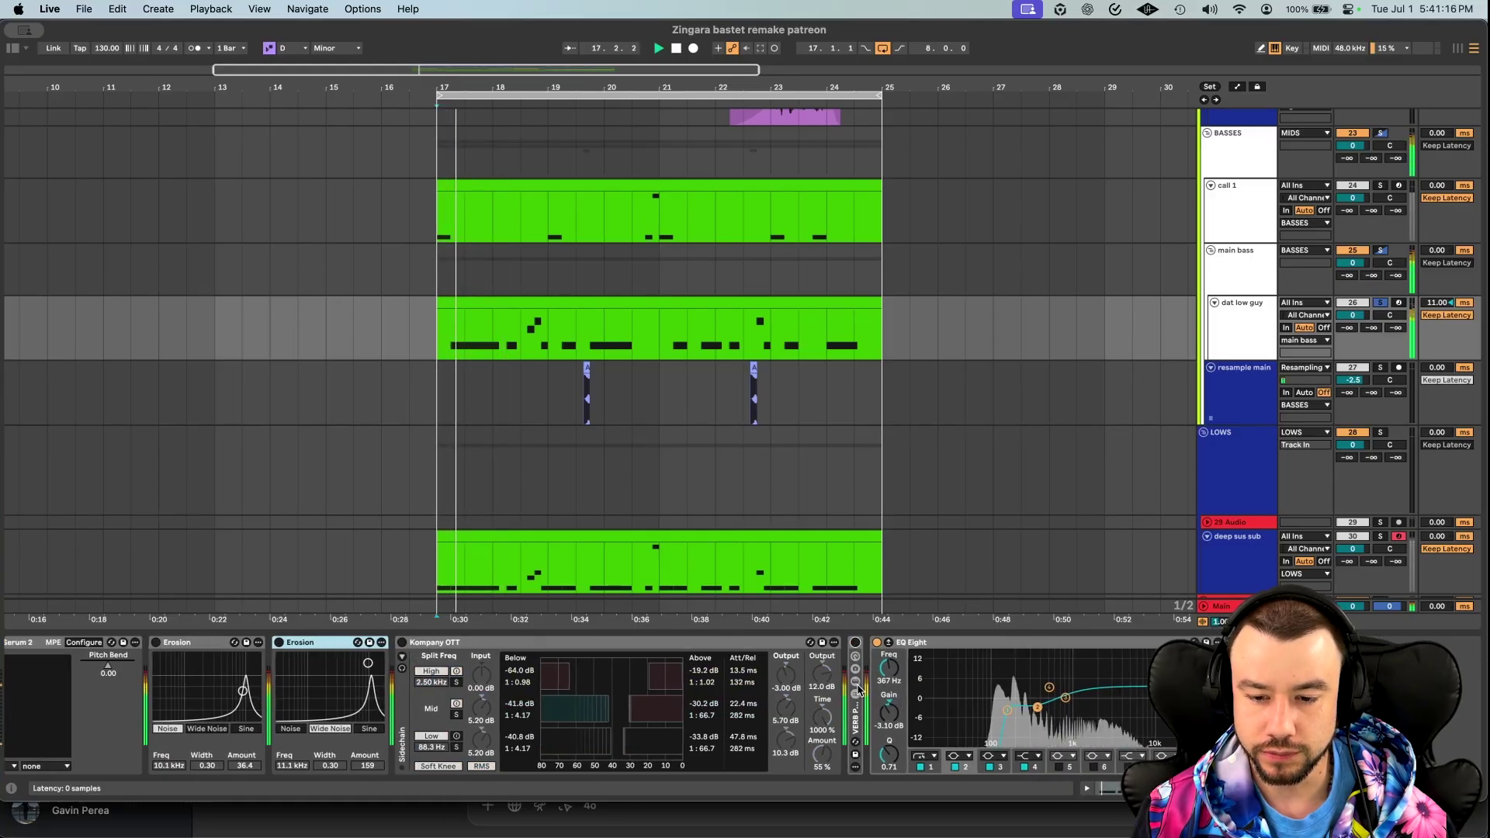
pyautogui.click(877, 643)
pyautogui.press('space')
pyautogui.press('space')
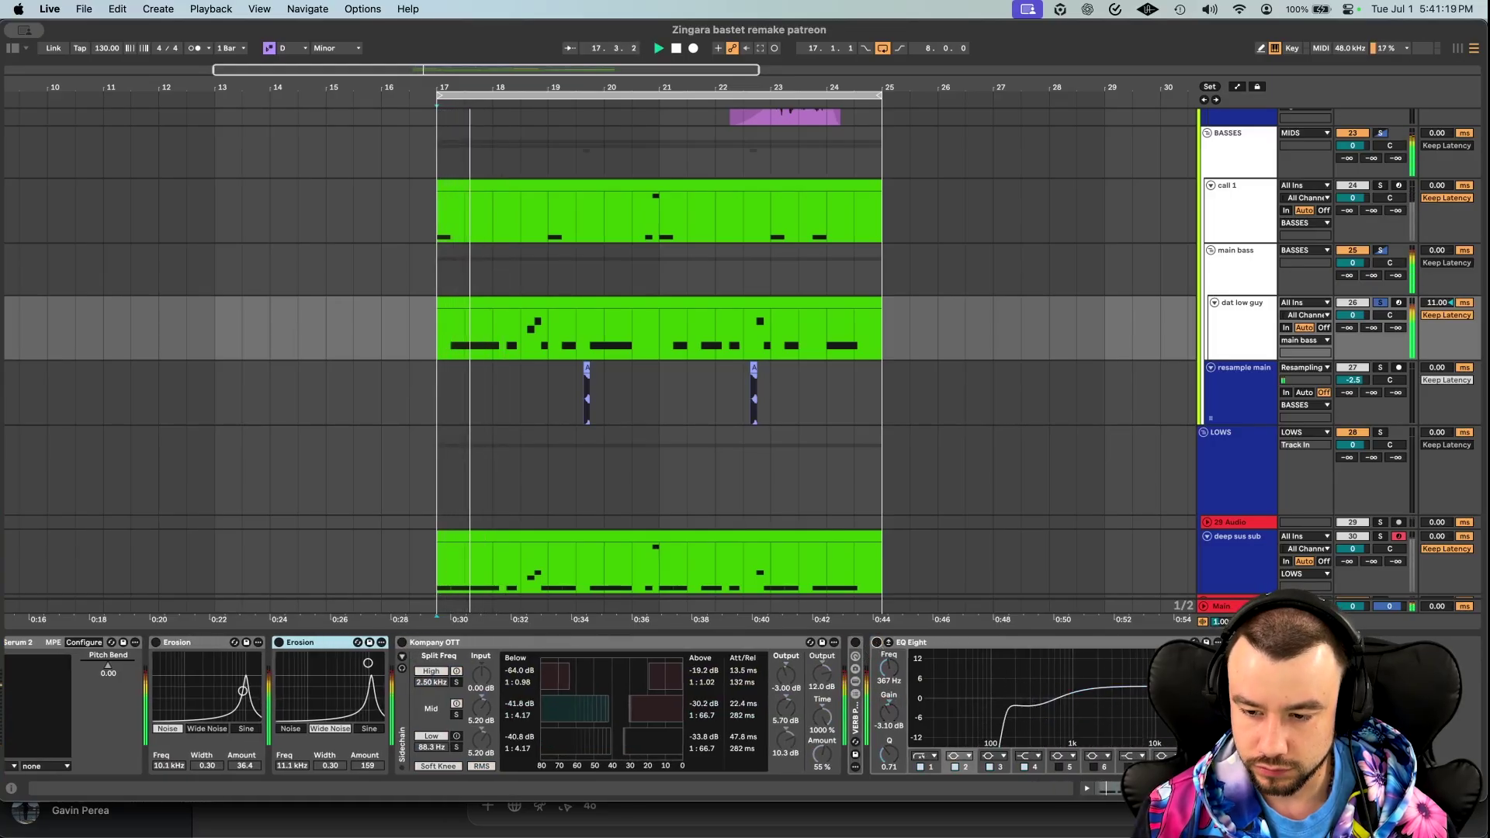
pyautogui.press('space')
pyautogui.press('space')
pyautogui.hscroll(-2, 39, 635)
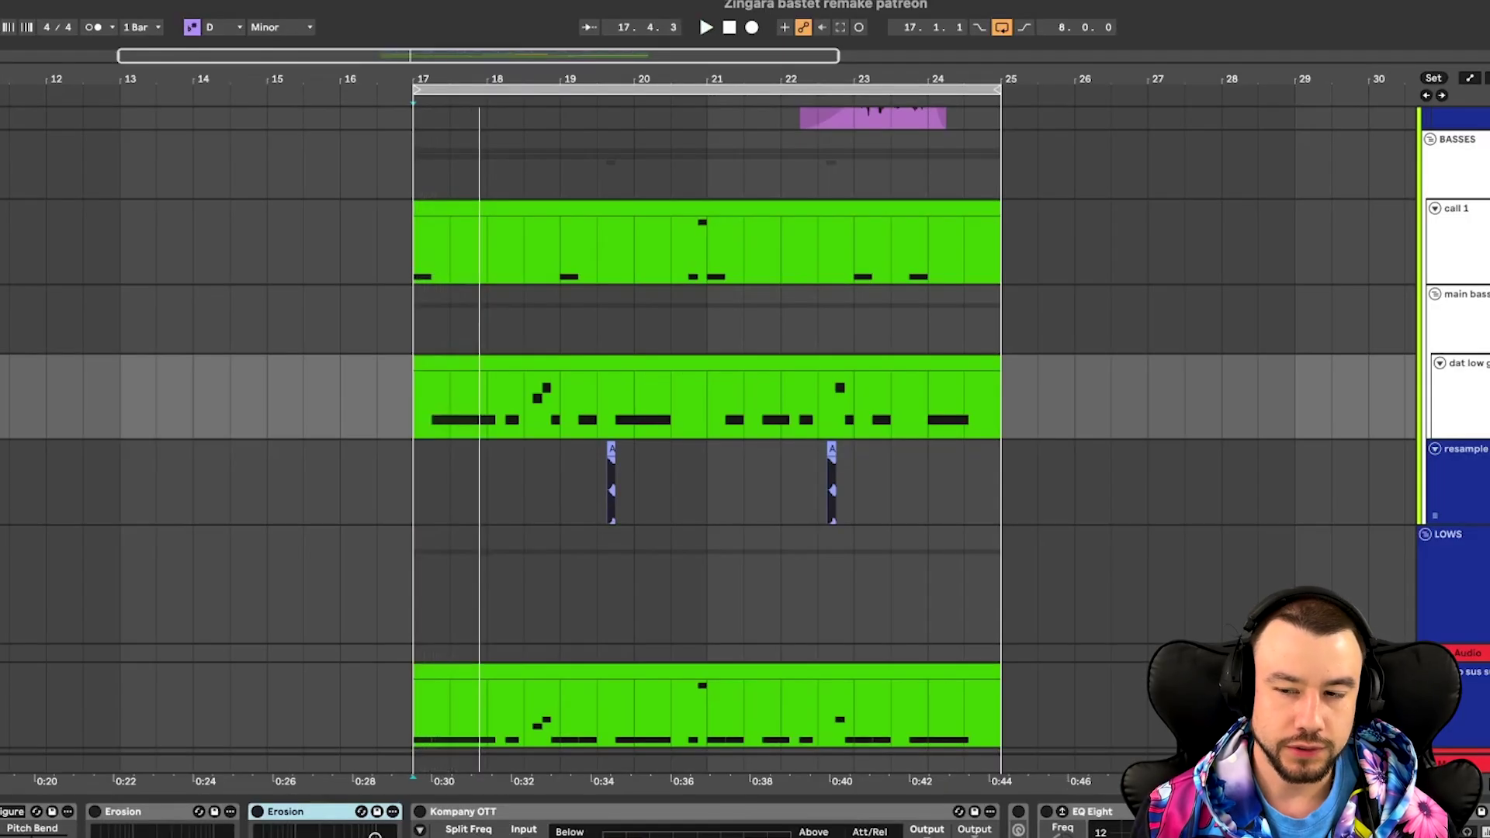
# Open dat low guy's Serum 2 and isolate oscillator A by bypassing the Compressor, Equalizer, oscillator B and Filter 1.
pyautogui.click(35, 642)
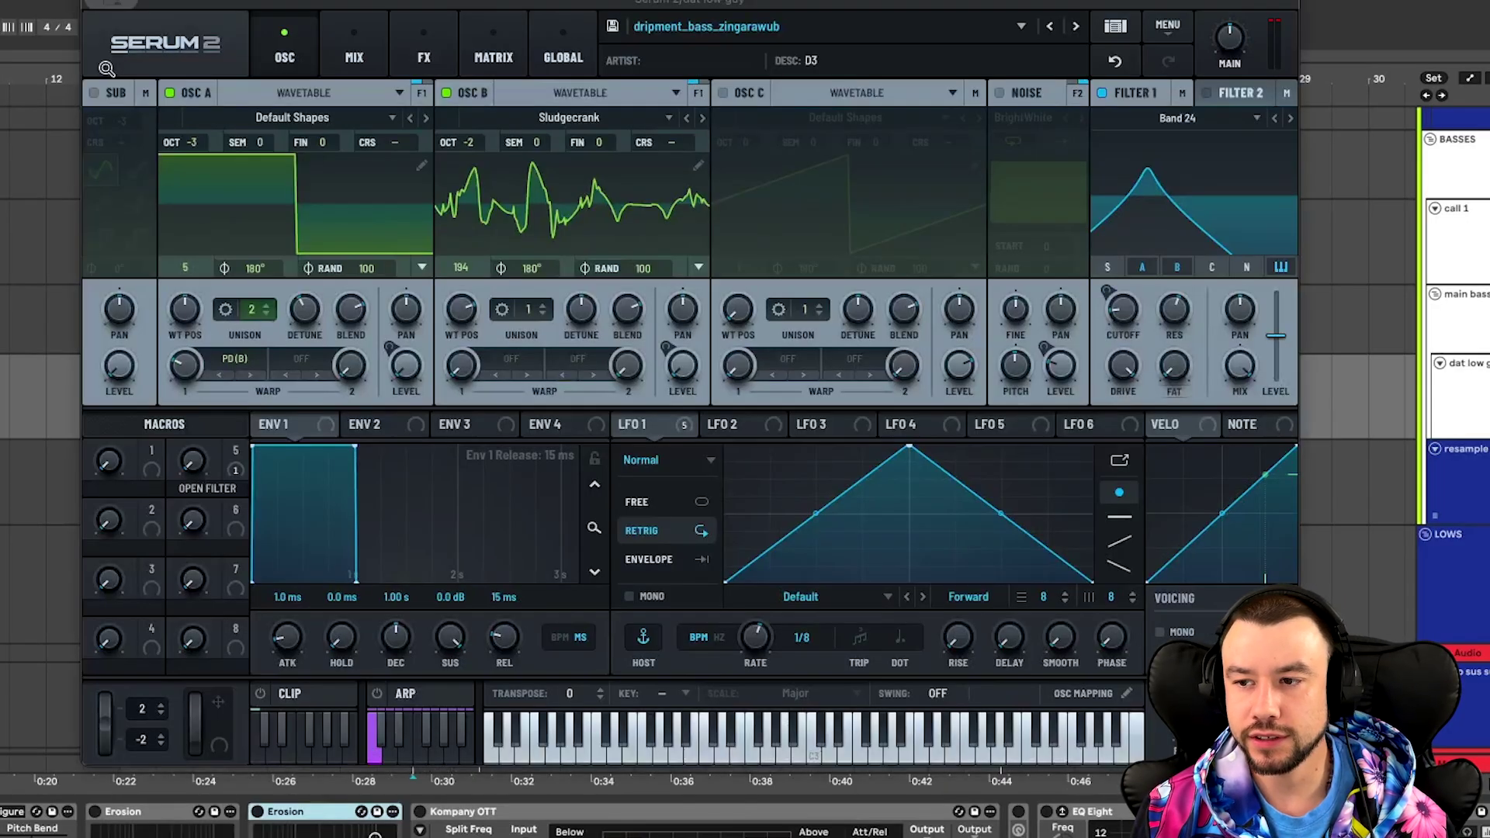
pyautogui.click(424, 54)
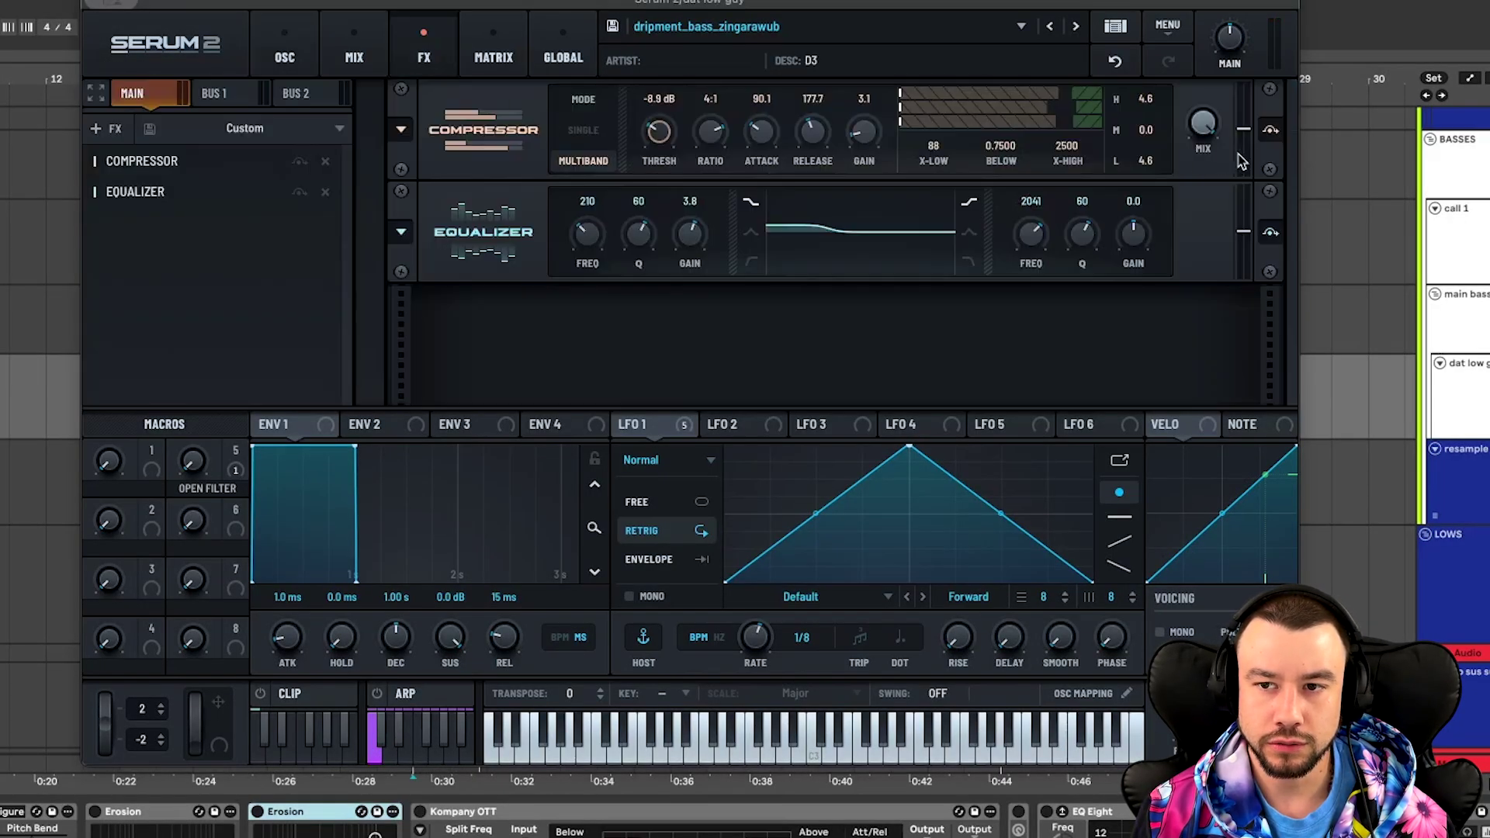
pyautogui.click(1271, 130)
pyautogui.click(1271, 233)
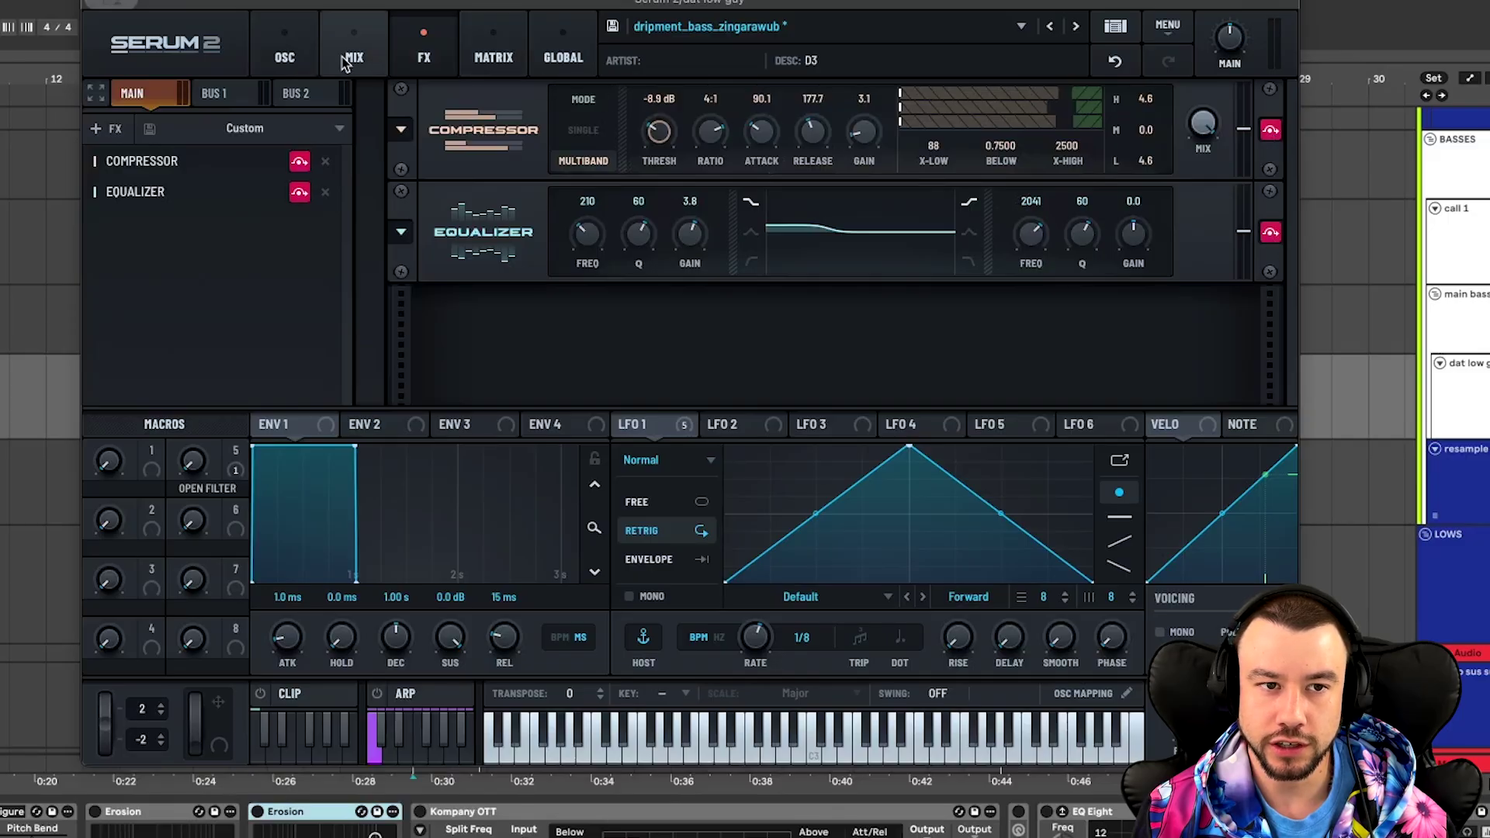
pyautogui.click(284, 54)
pyautogui.click(446, 94)
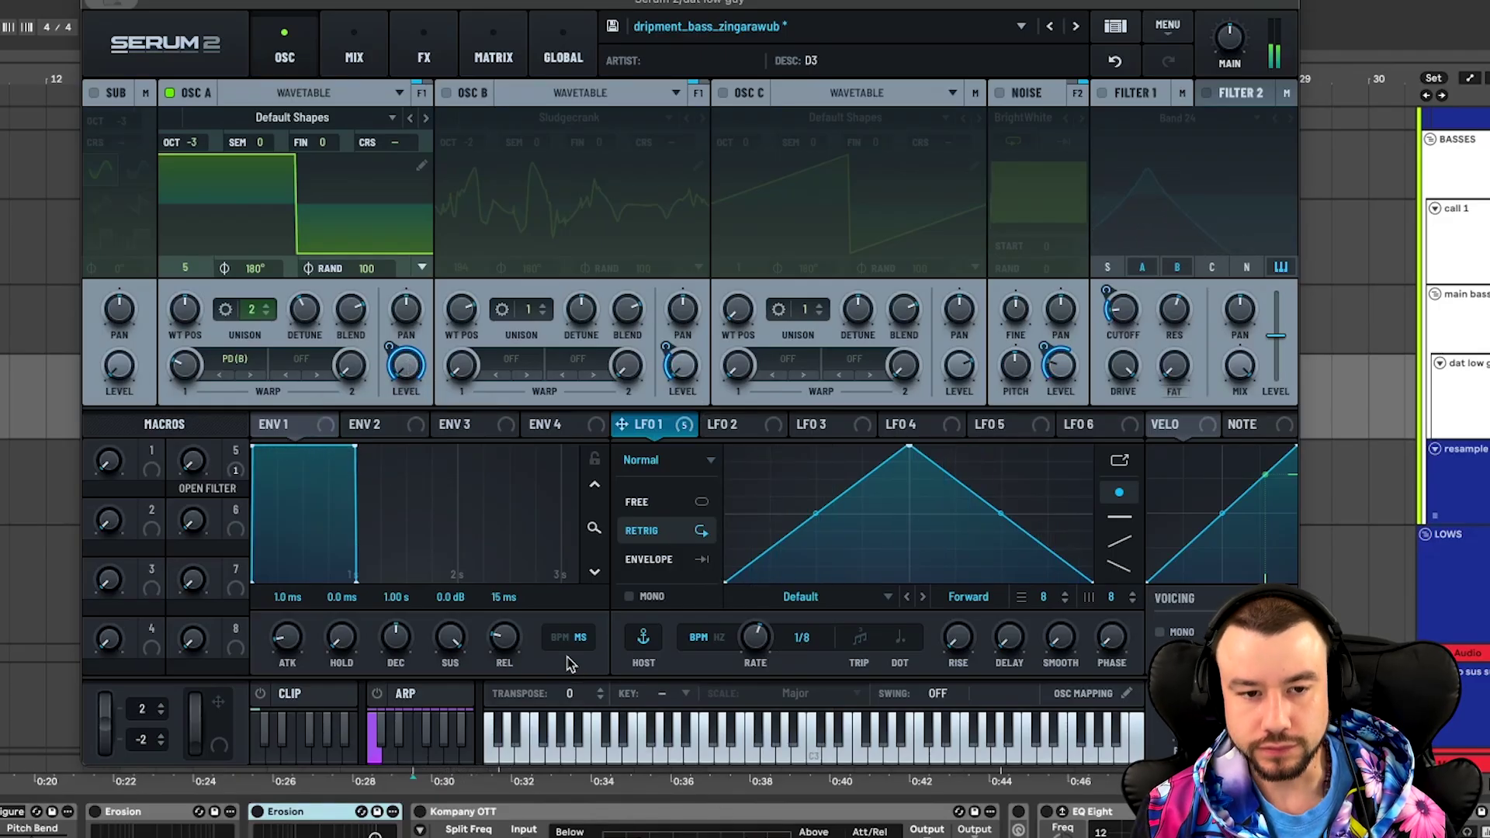
# Turn oscillator B back on and look up its Sludgecrank wavetable among the Digital wavetables.
pyautogui.click(447, 93)
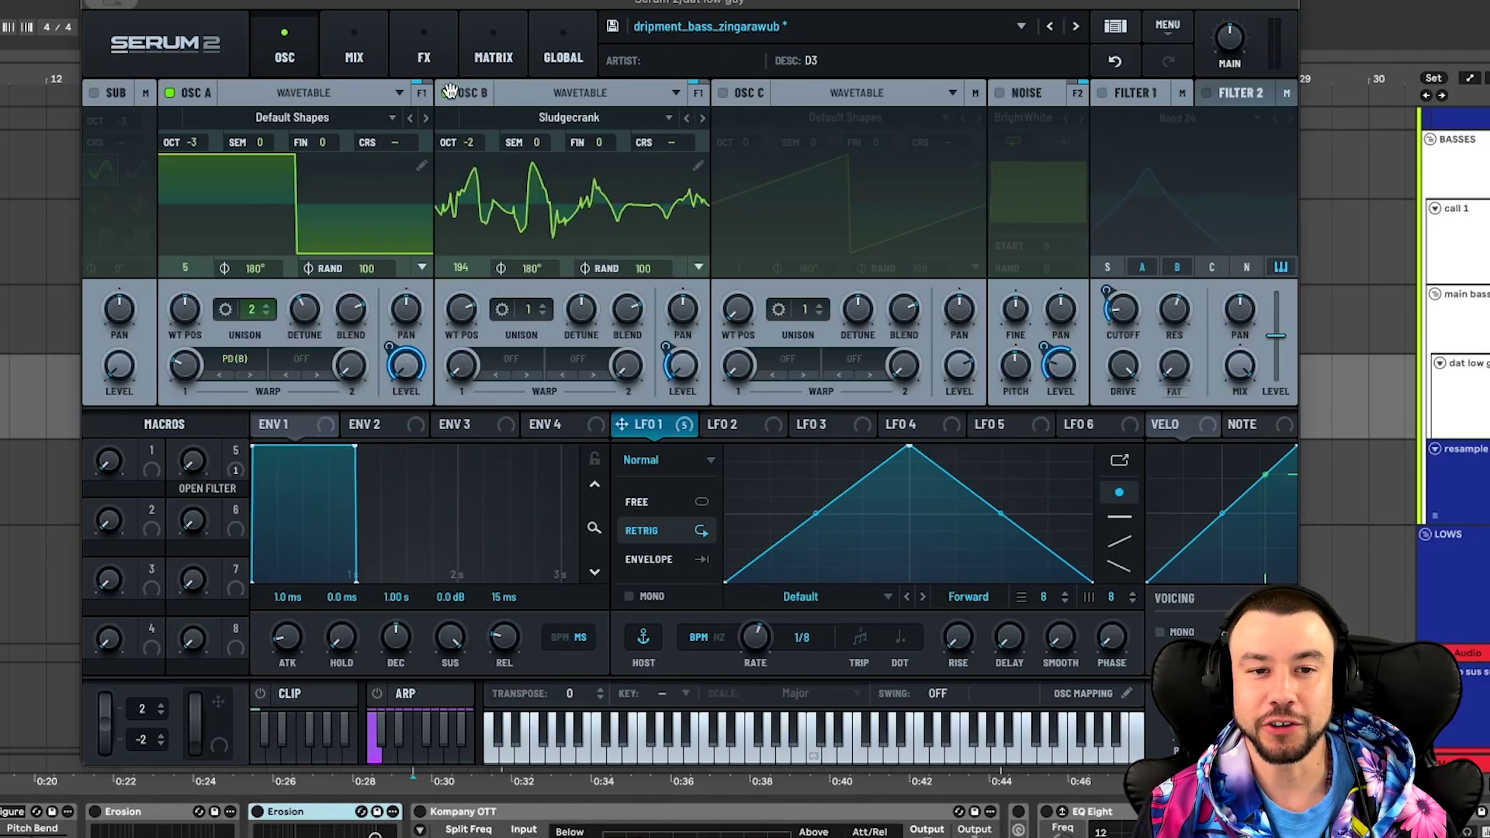
pyautogui.click(551, 117)
pyautogui.moveTo(548, 171)
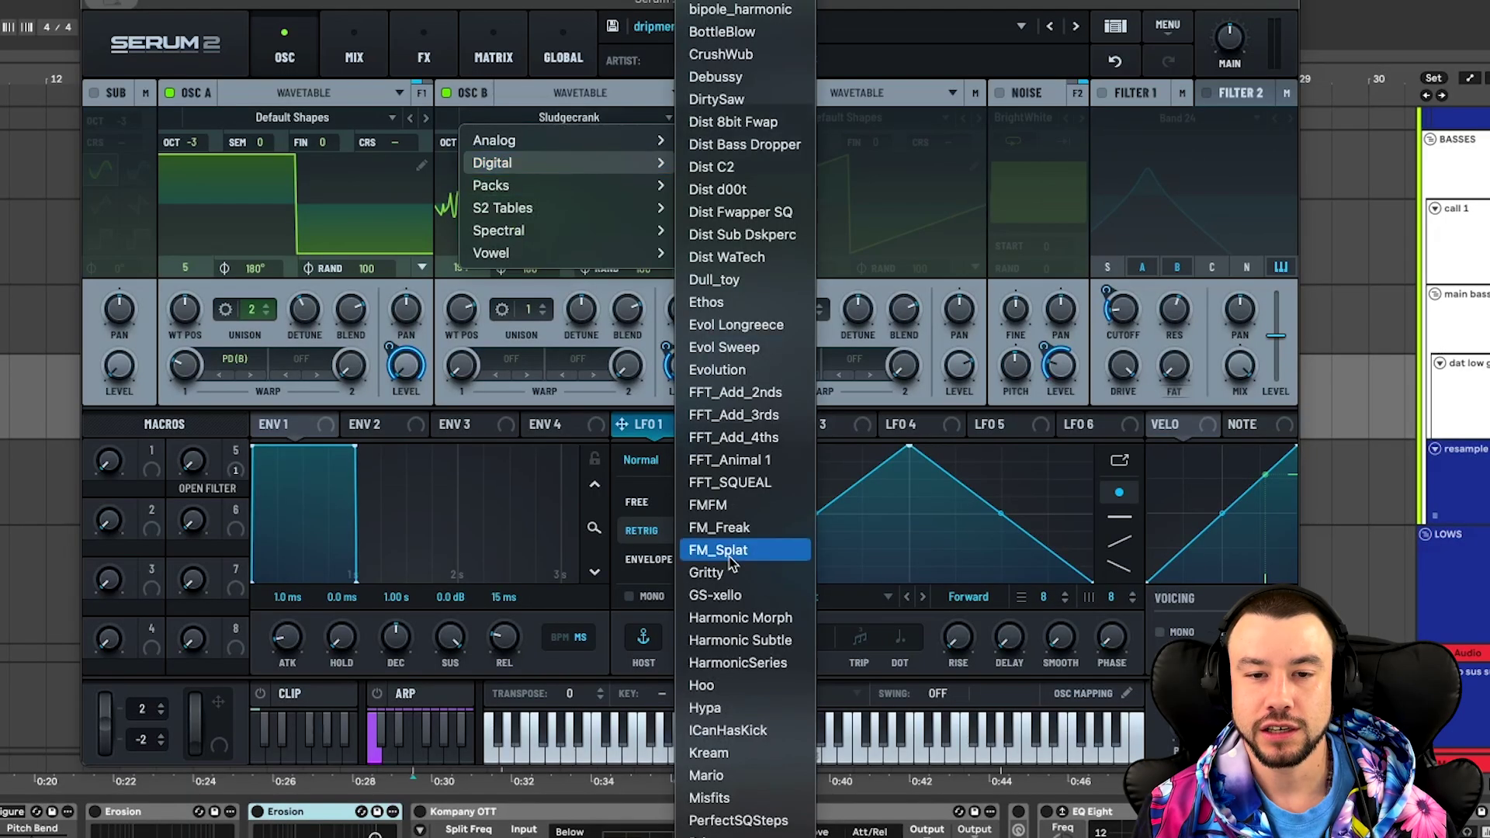
pyautogui.scroll(-3, 730, 648)
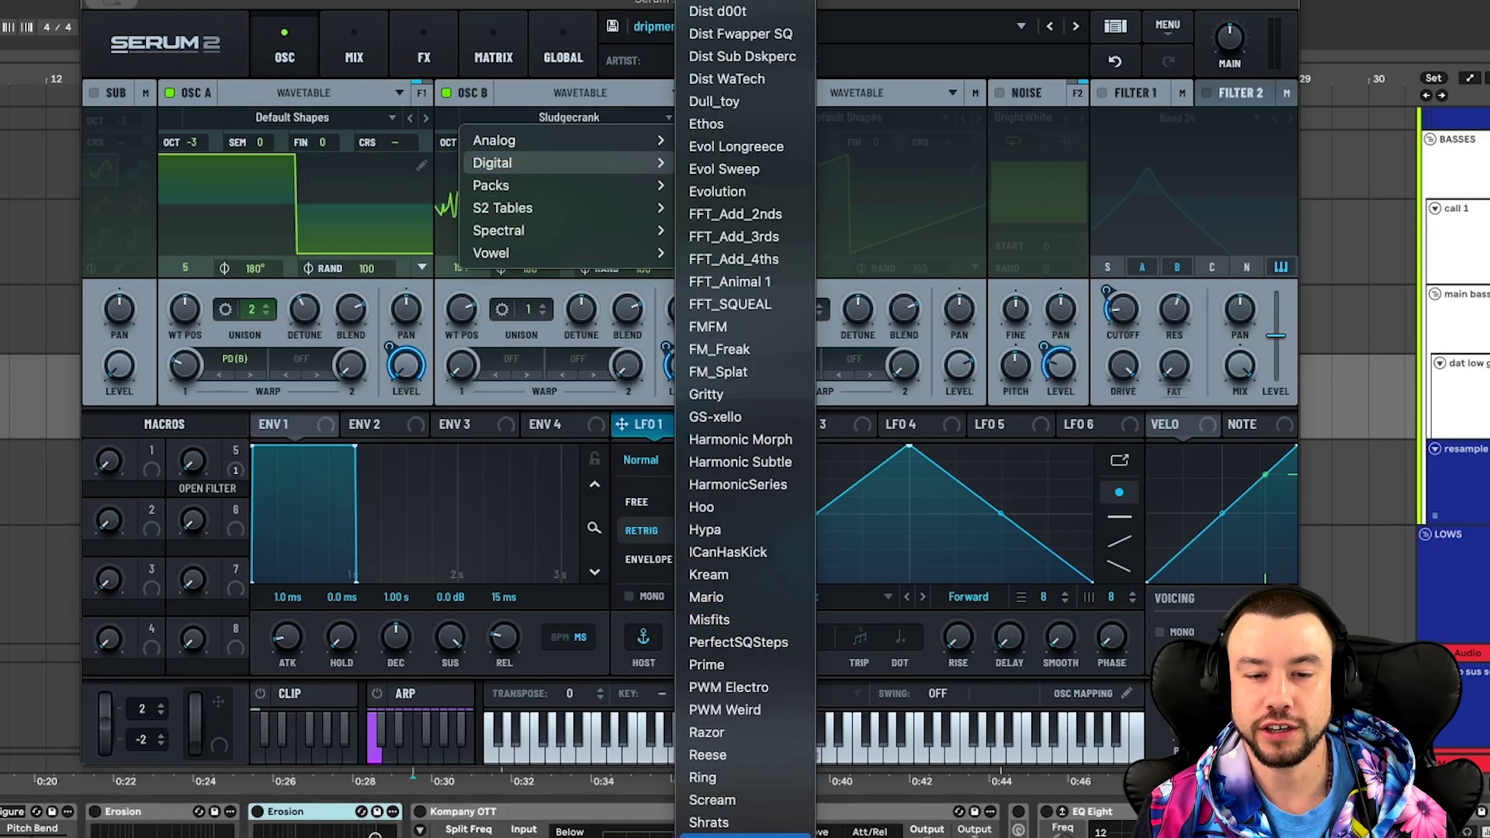
pyautogui.click(661, 336)
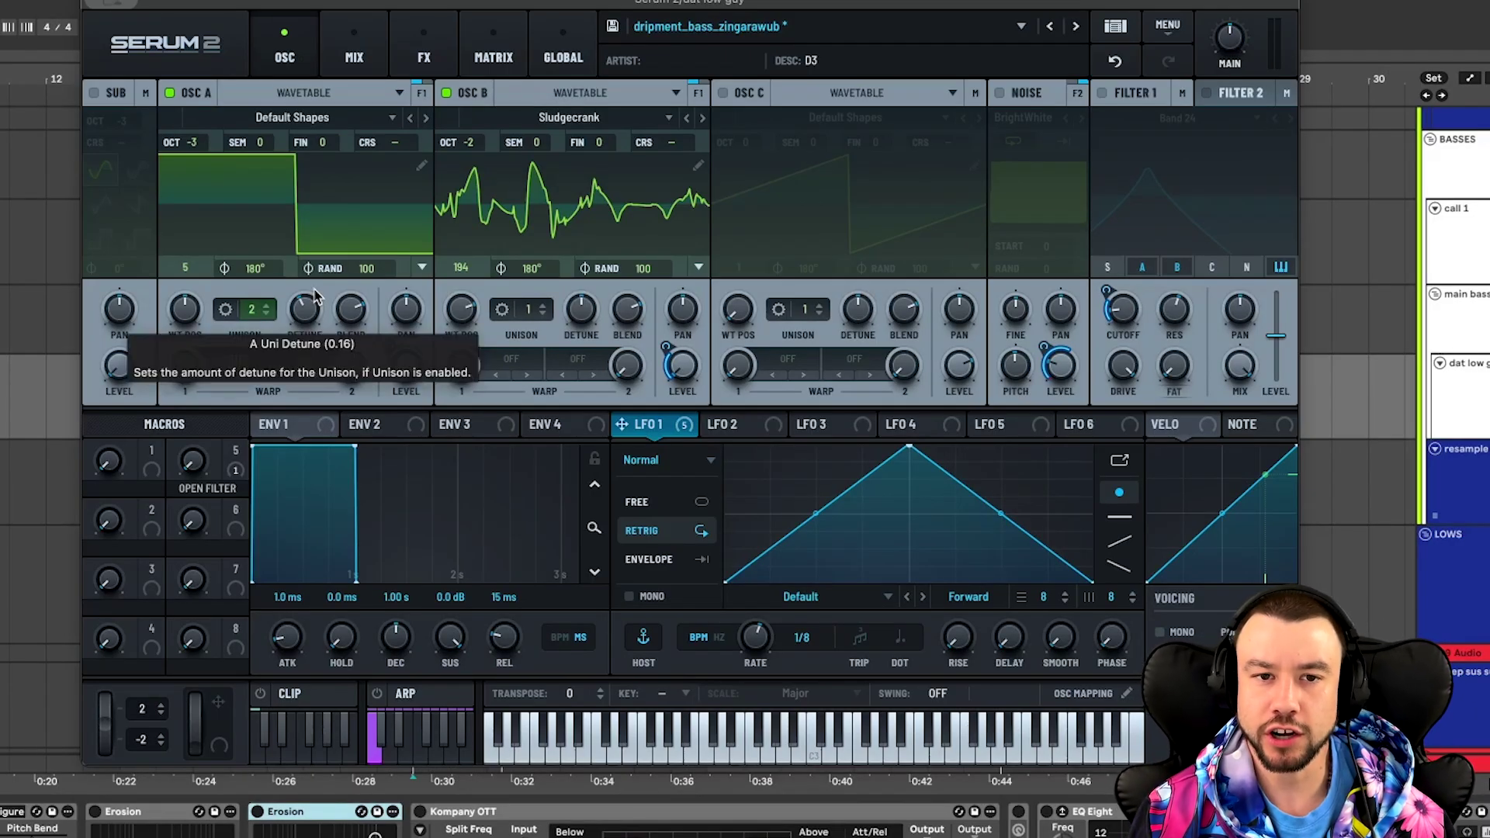
# Re-enable Filter 1 with the Band 24 type and review its resonance and the LFO 1 modulation of the cutoff.
pyautogui.click(1104, 93)
pyautogui.click(1188, 118)
pyautogui.moveTo(1188, 148)
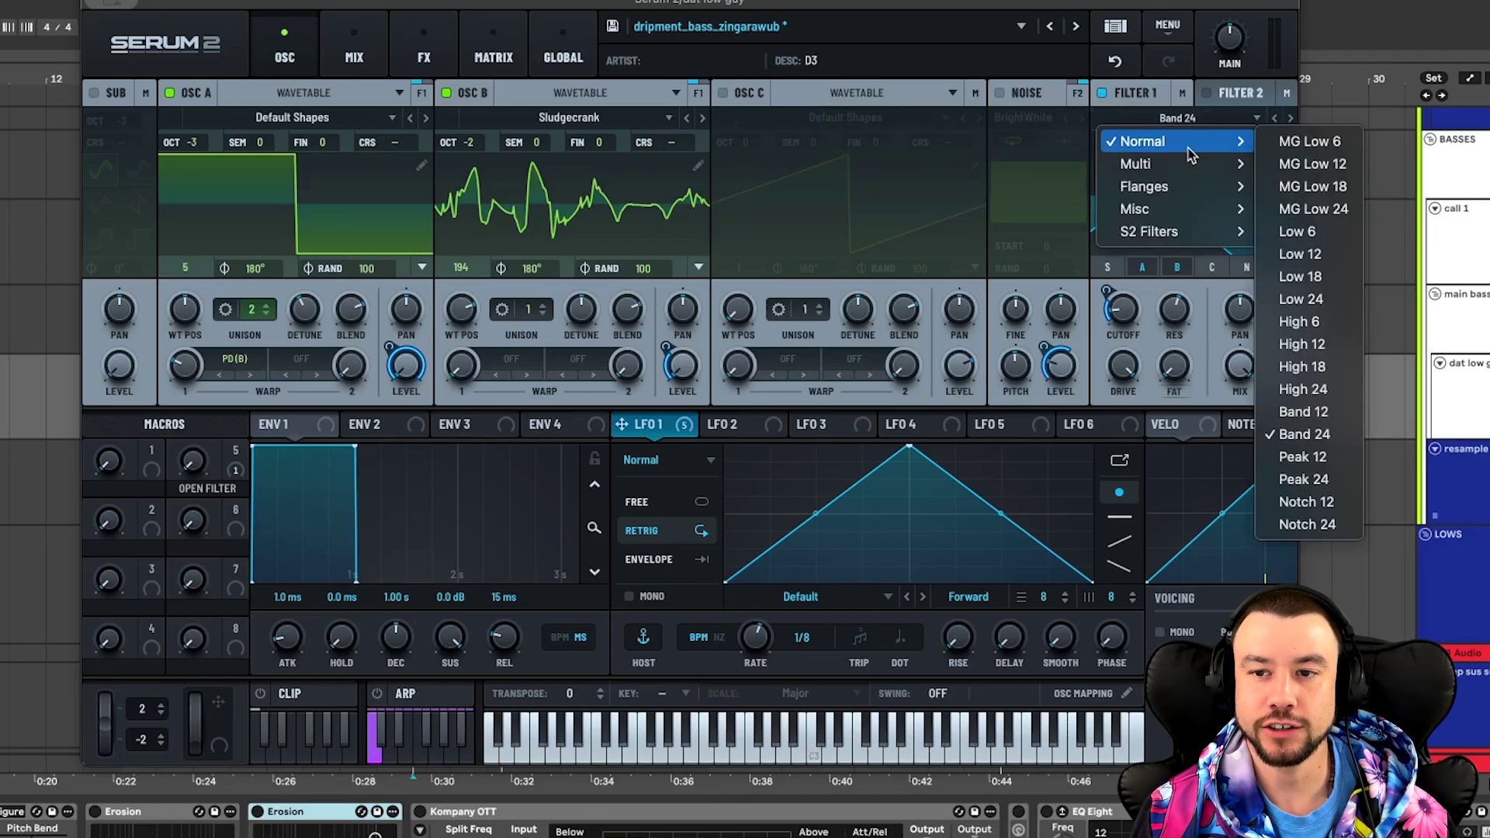
pyautogui.click(1304, 434)
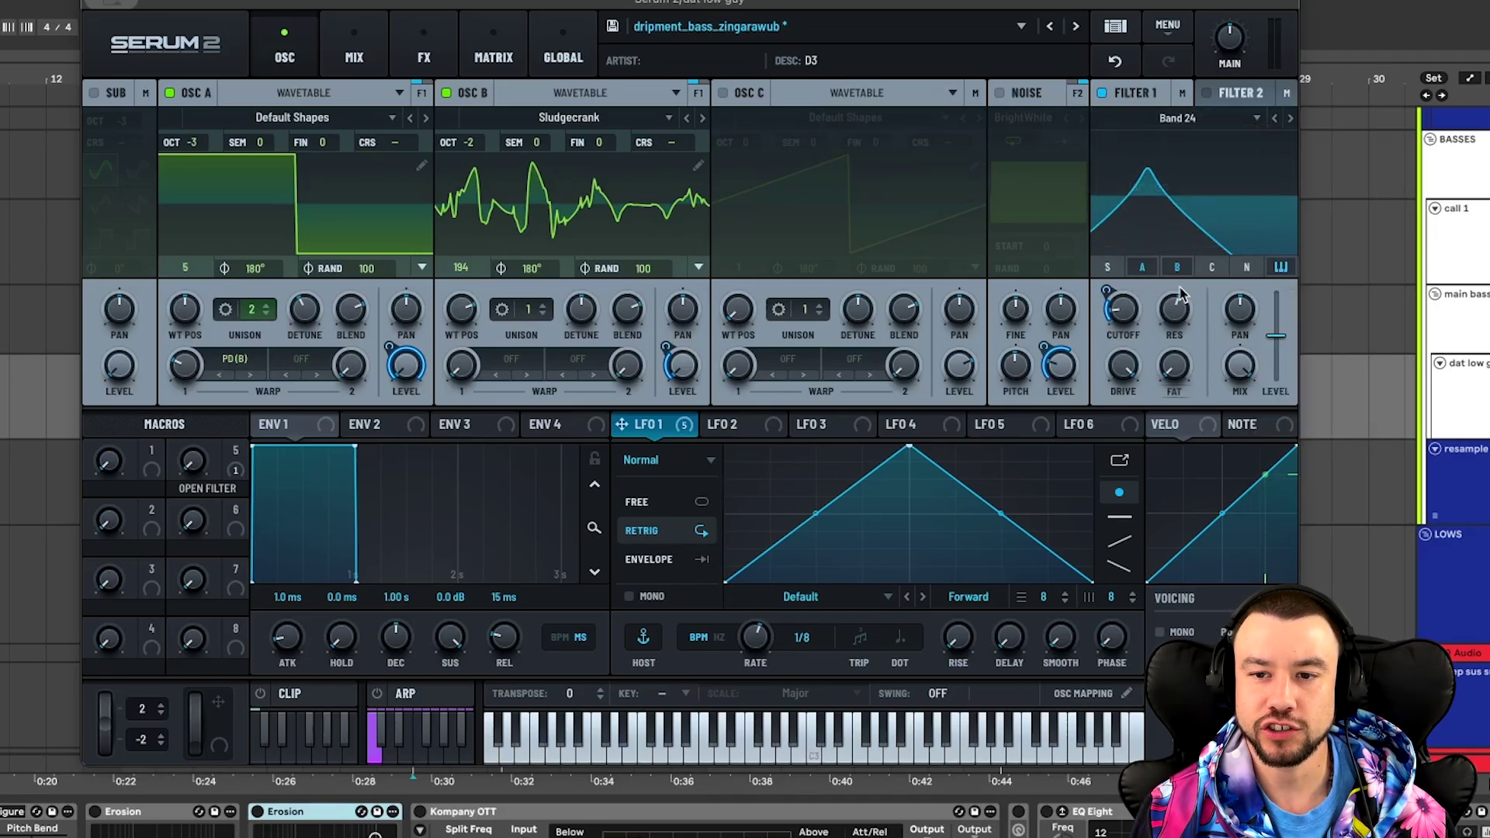
pyautogui.moveTo(1180, 311)
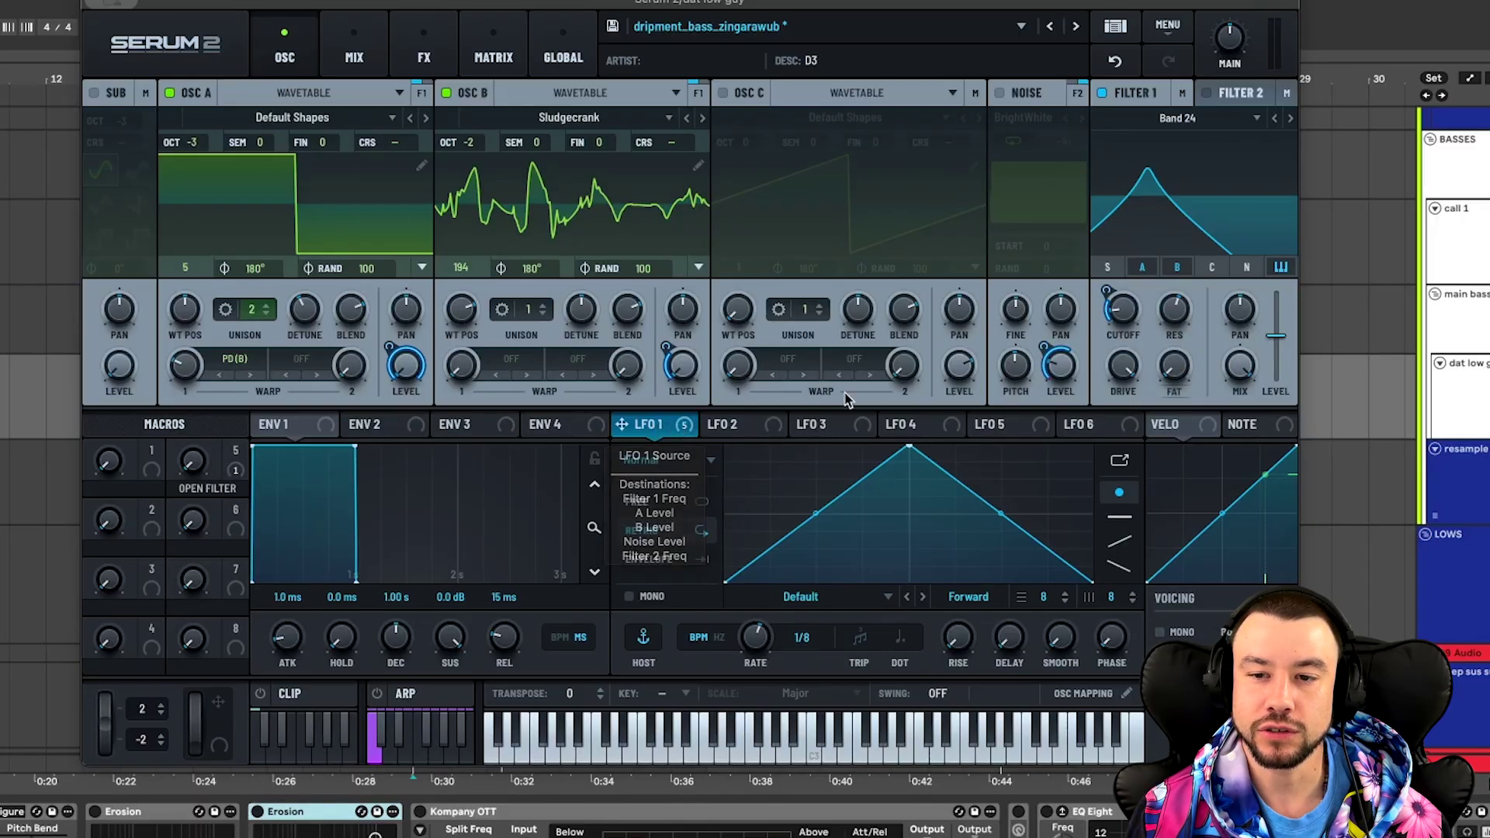
pyautogui.moveTo(1111, 288)
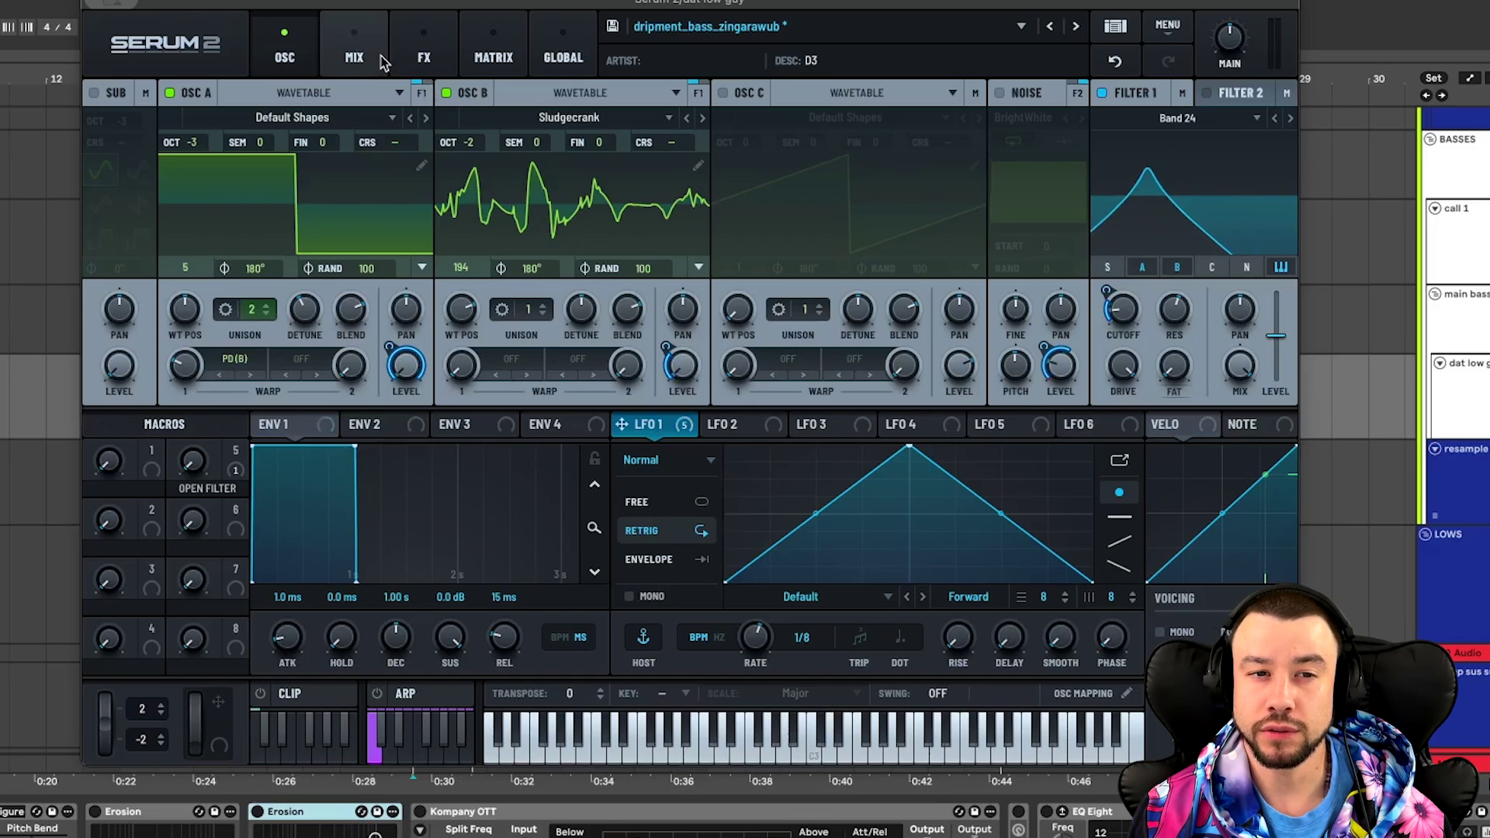
# Re-enable Serum 2's Compressor and Equalizer while auditioning the bass, and close the plugin window.
pyautogui.click(424, 52)
pyautogui.click(297, 163)
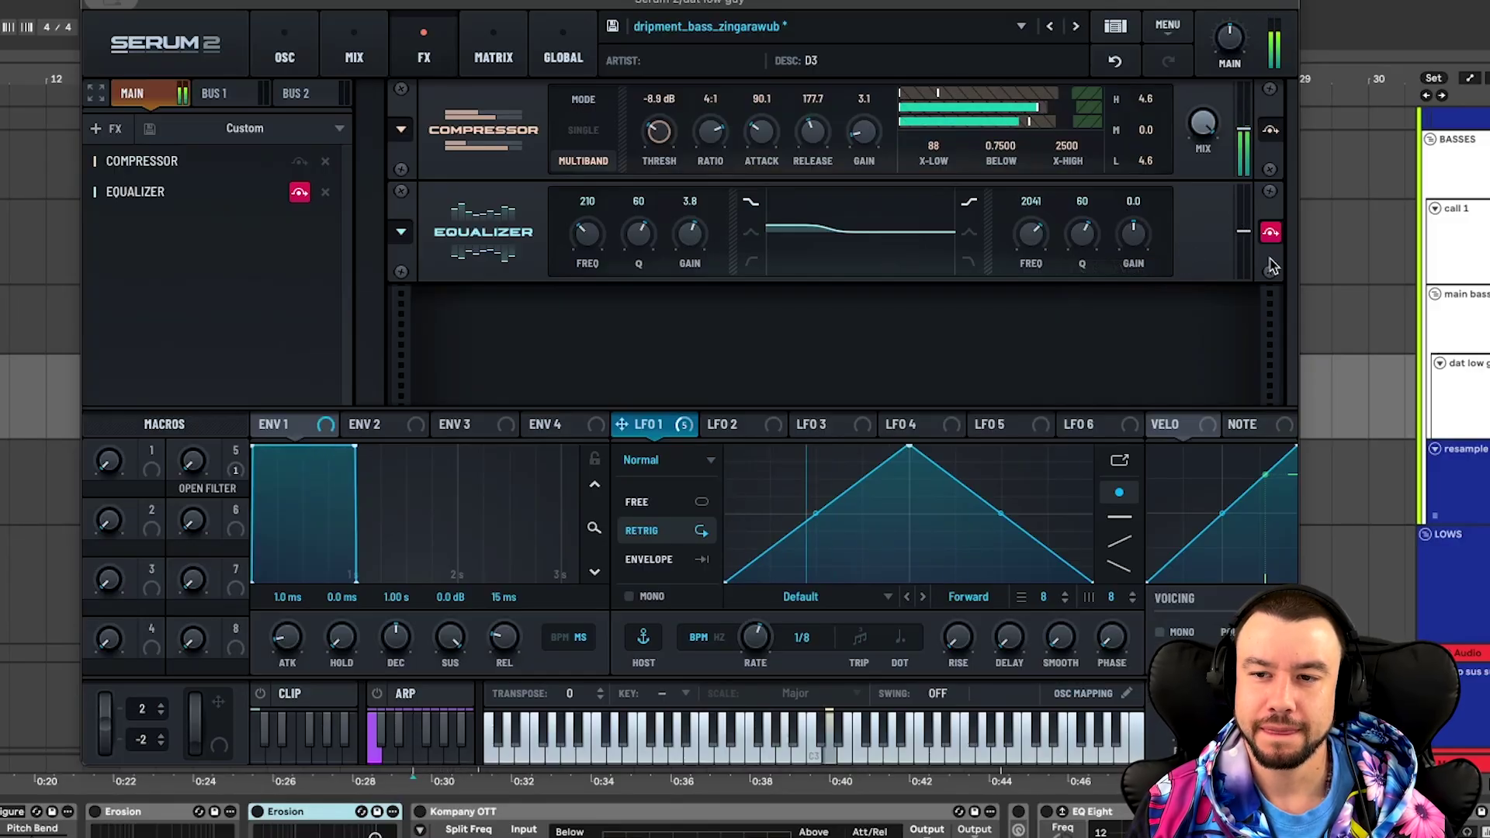
pyautogui.click(1270, 234)
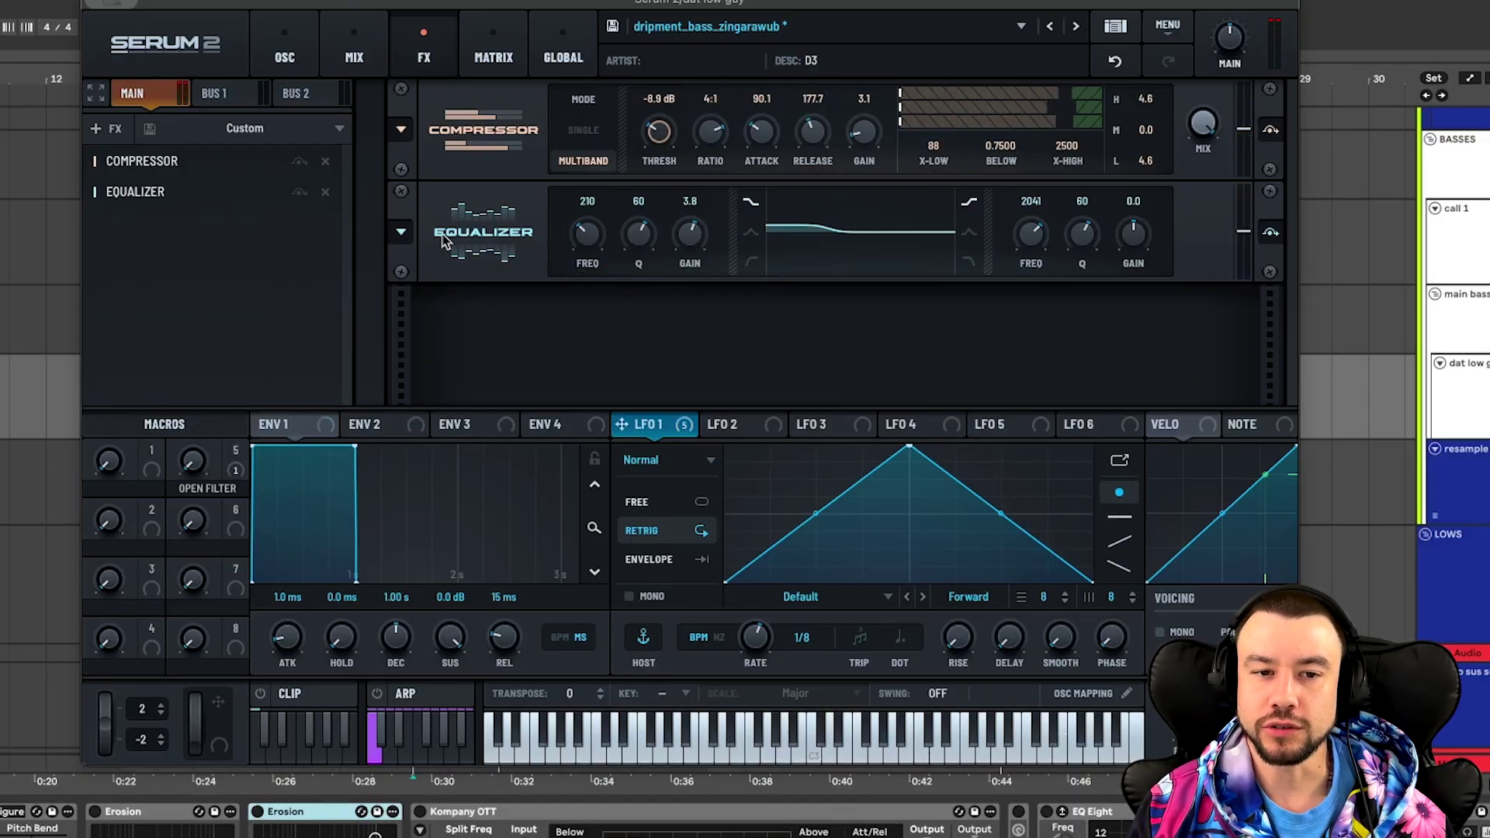
pyautogui.click(98, 14)
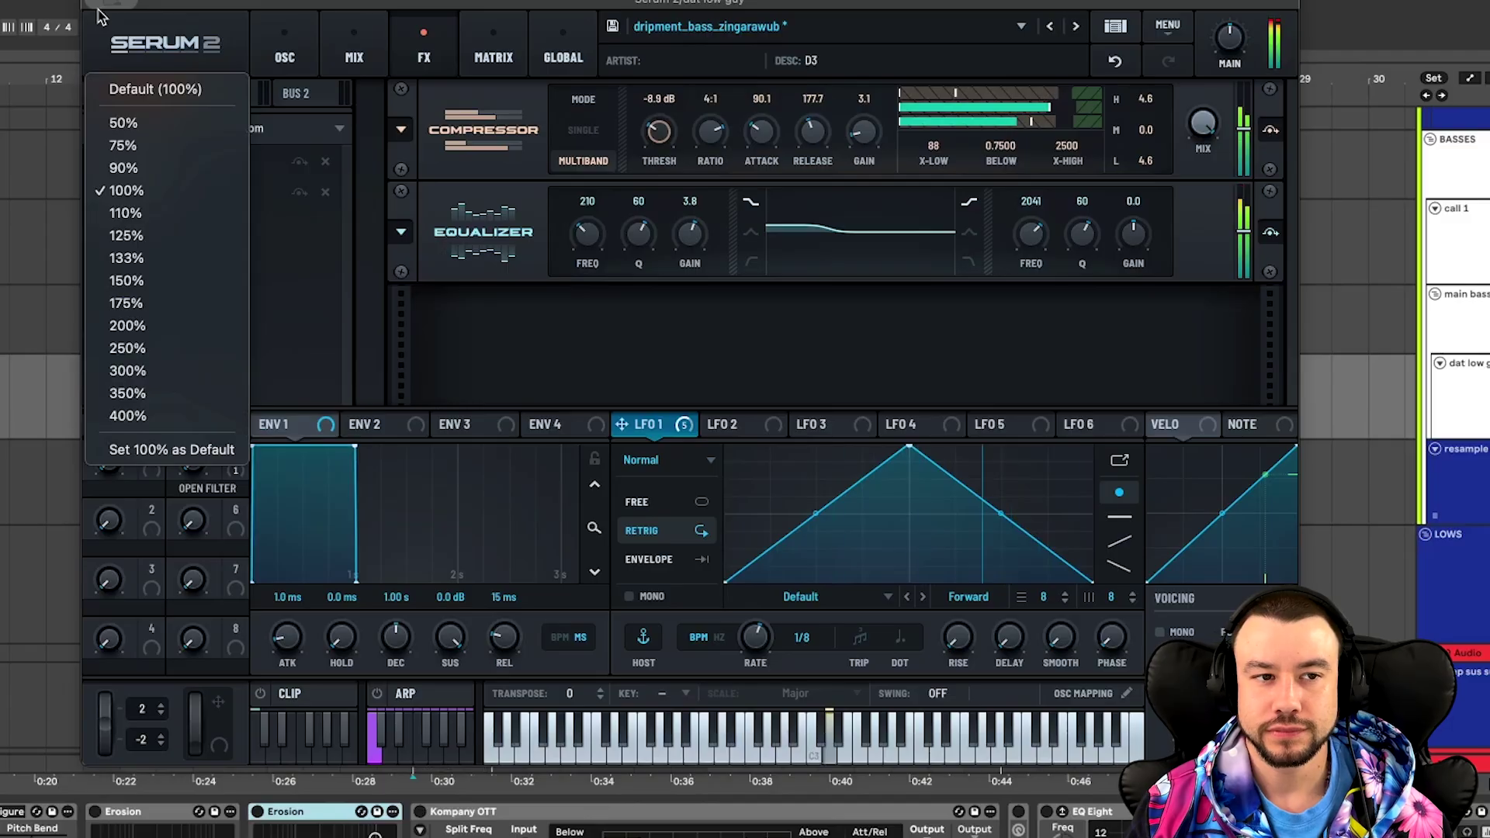
pyautogui.click(111, 6)
pyautogui.click(112, 4)
pyautogui.click(166, 43)
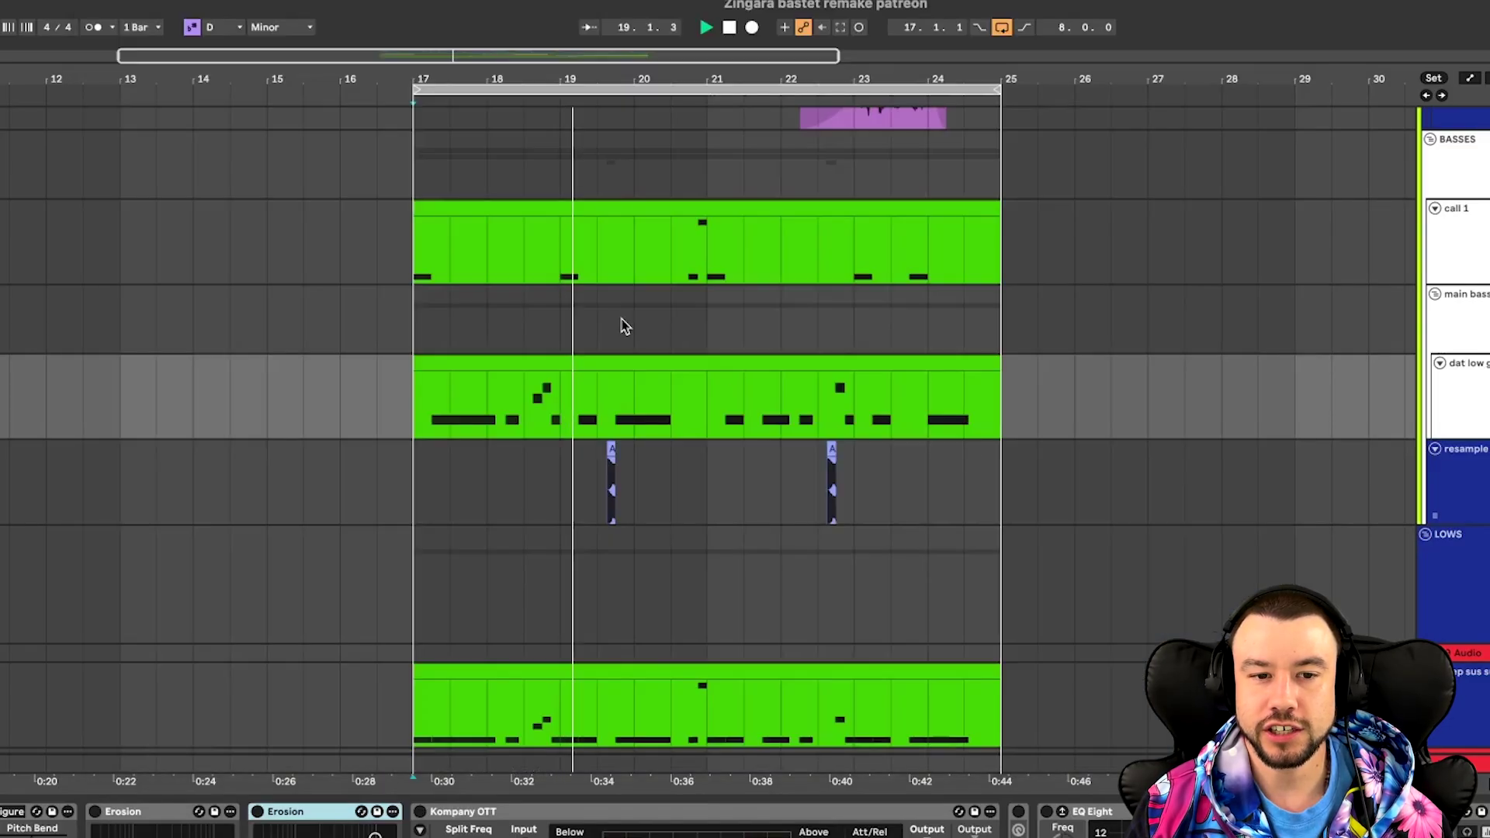
pyautogui.press('space')
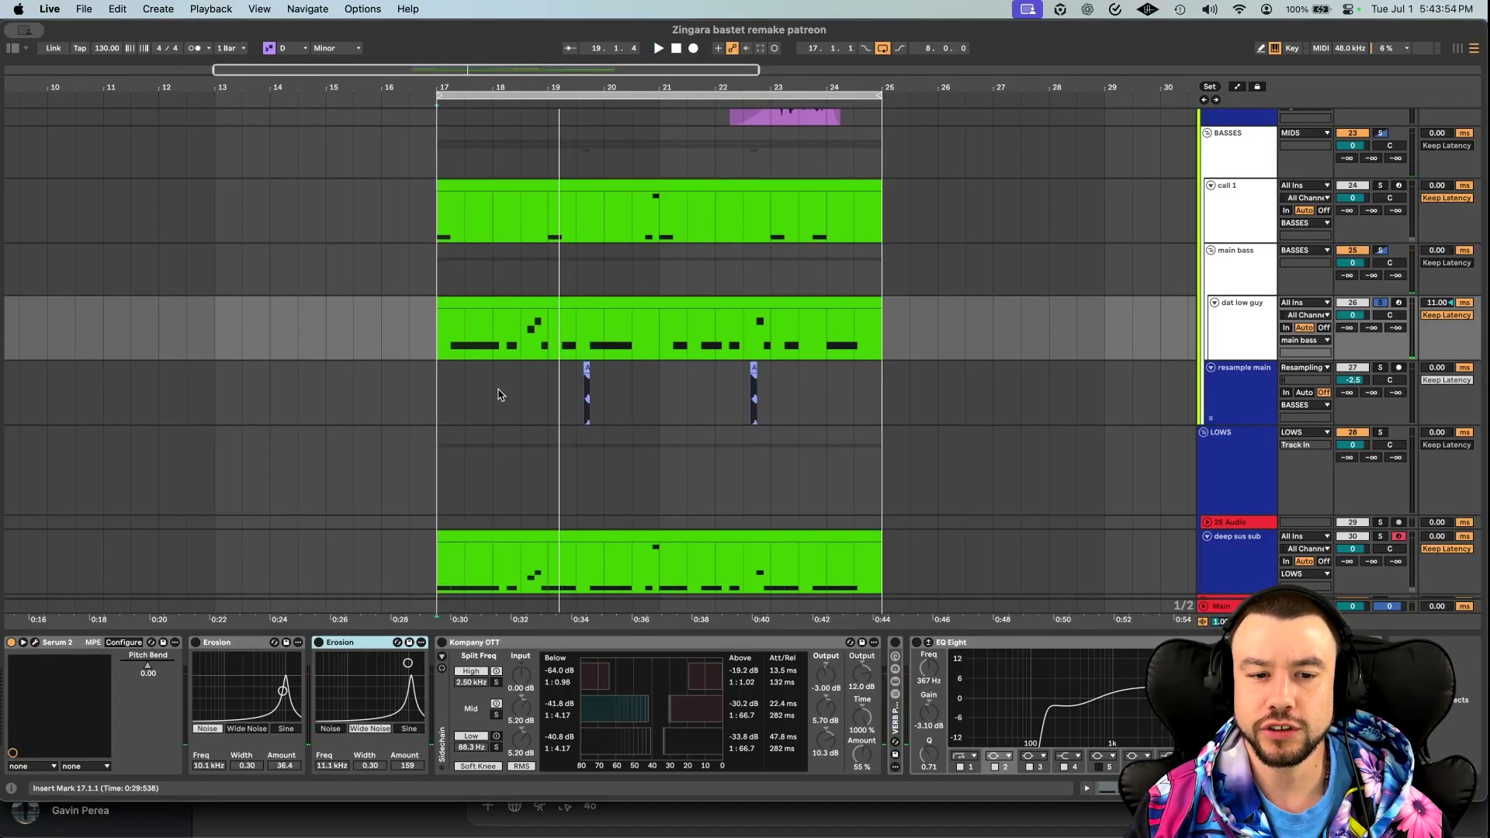
# Audition the two Erosion devices against bypass and leave both the Noise and Wide Noise ones enabled.
pyautogui.click(196, 643)
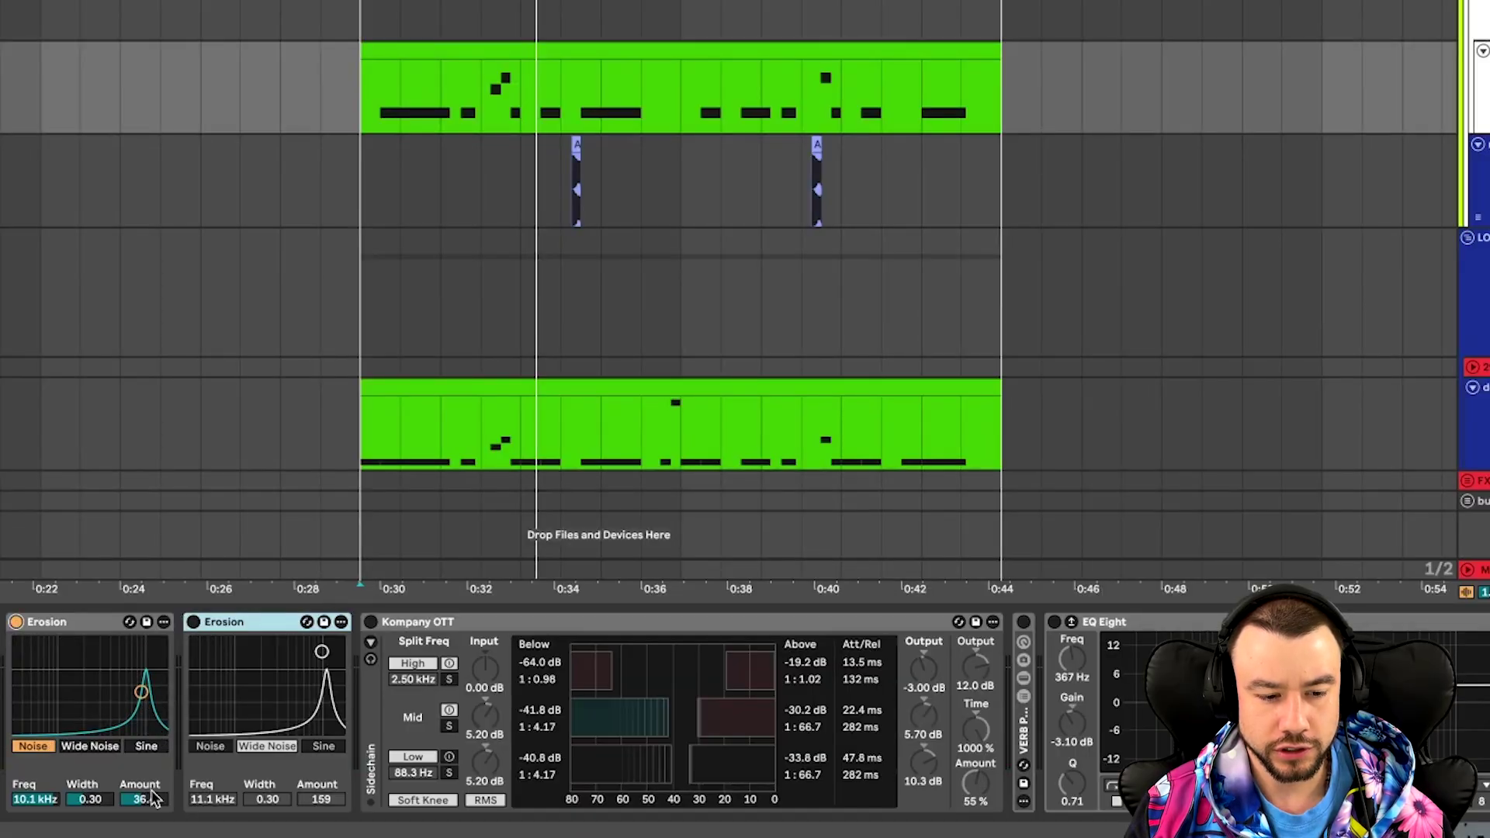
pyautogui.click(194, 624)
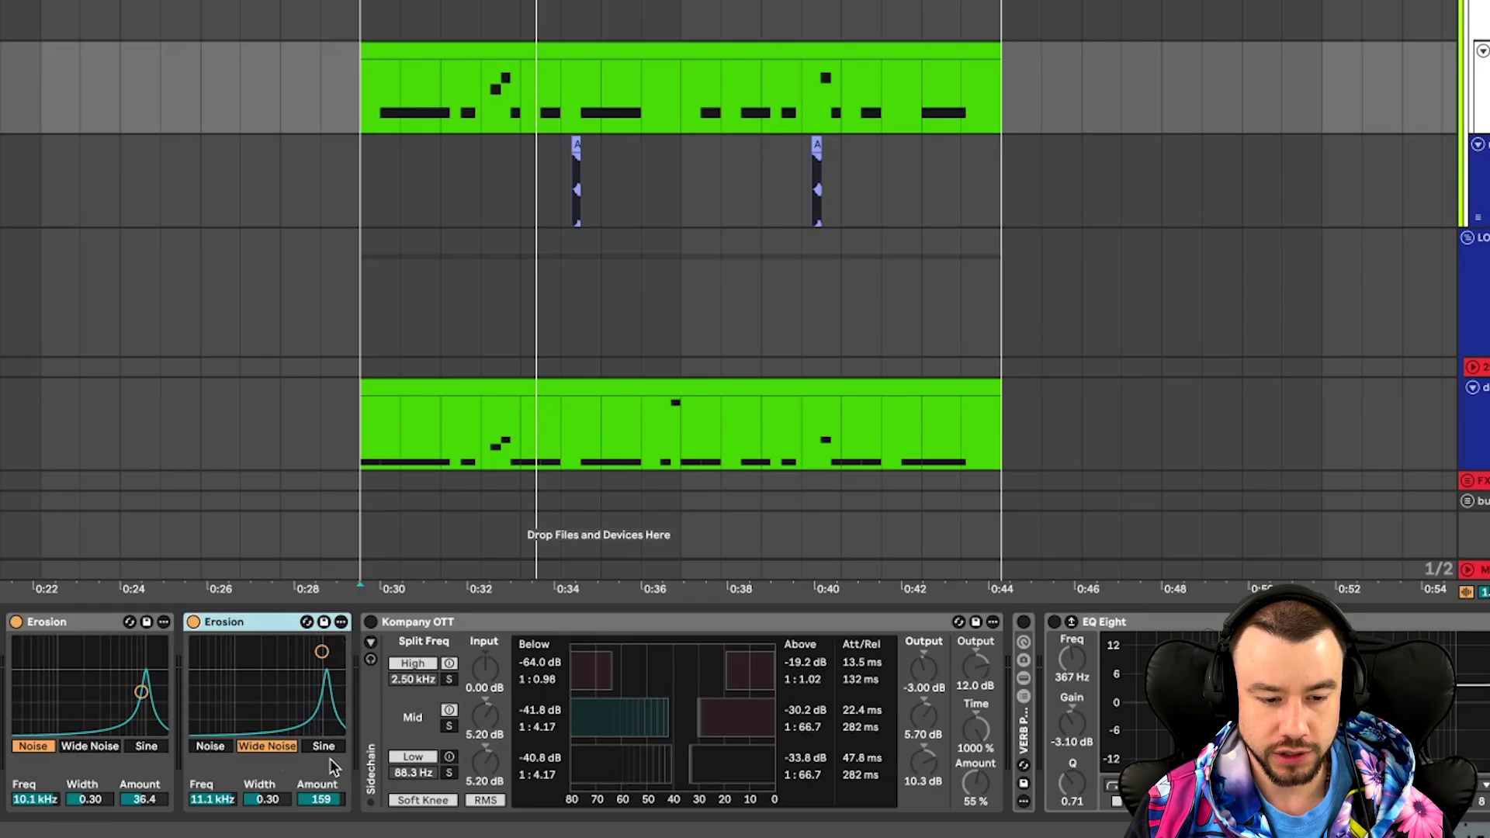
pyautogui.click(195, 624)
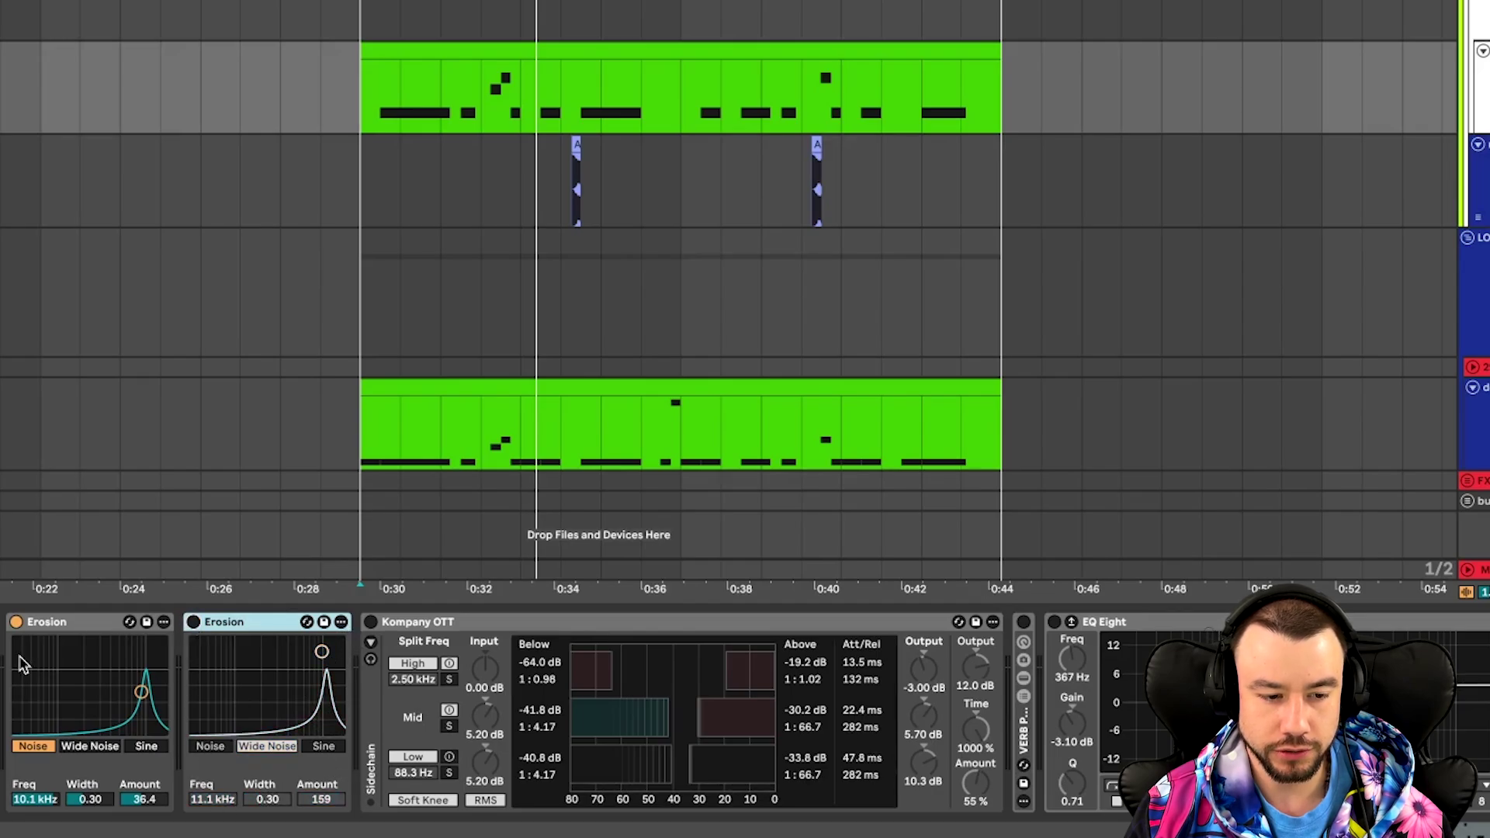
pyautogui.click(16, 623)
pyautogui.press('space')
pyautogui.click(16, 622)
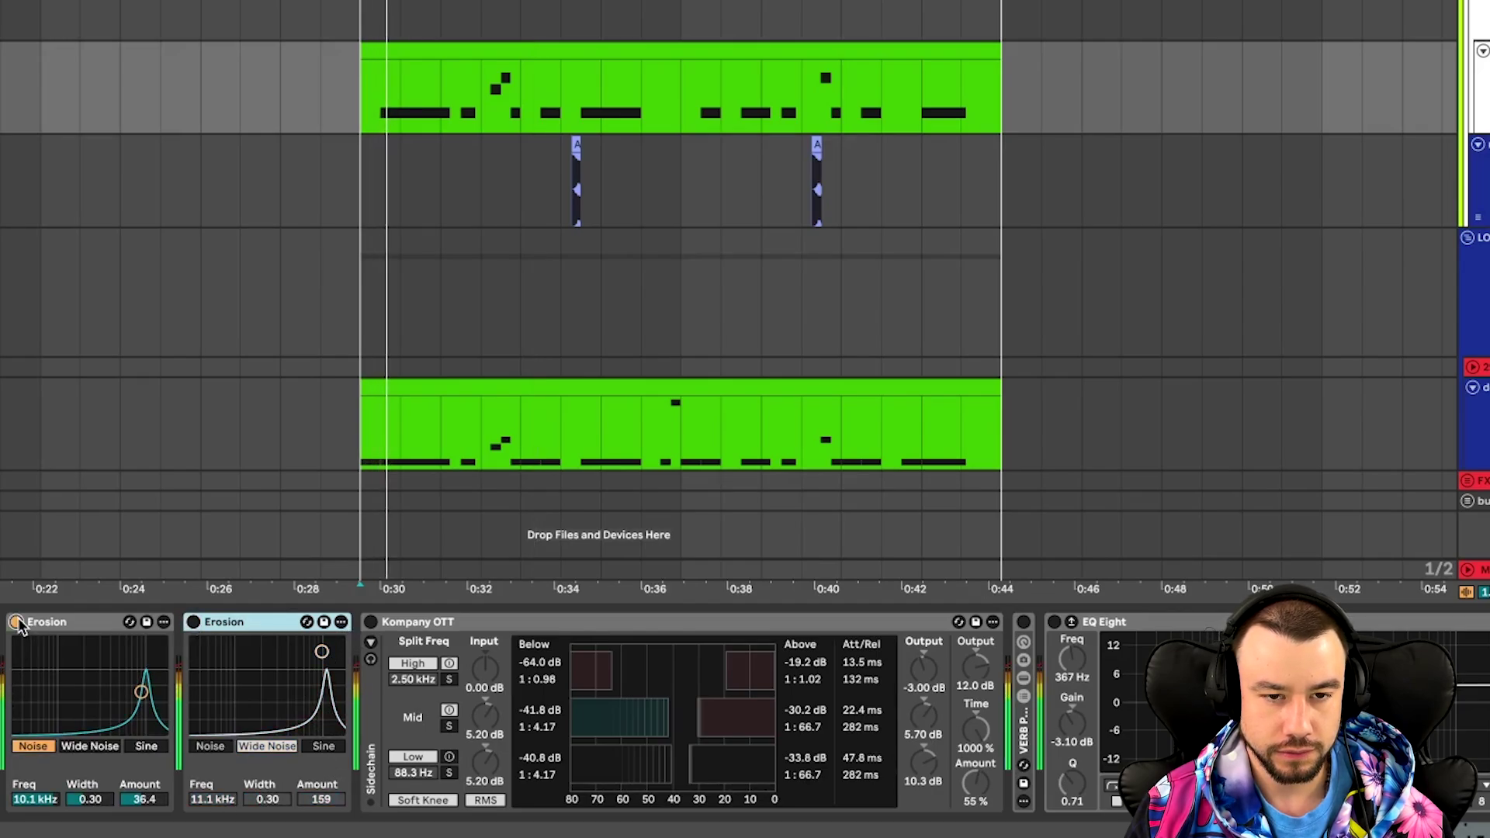
pyautogui.click(194, 623)
pyautogui.press('space')
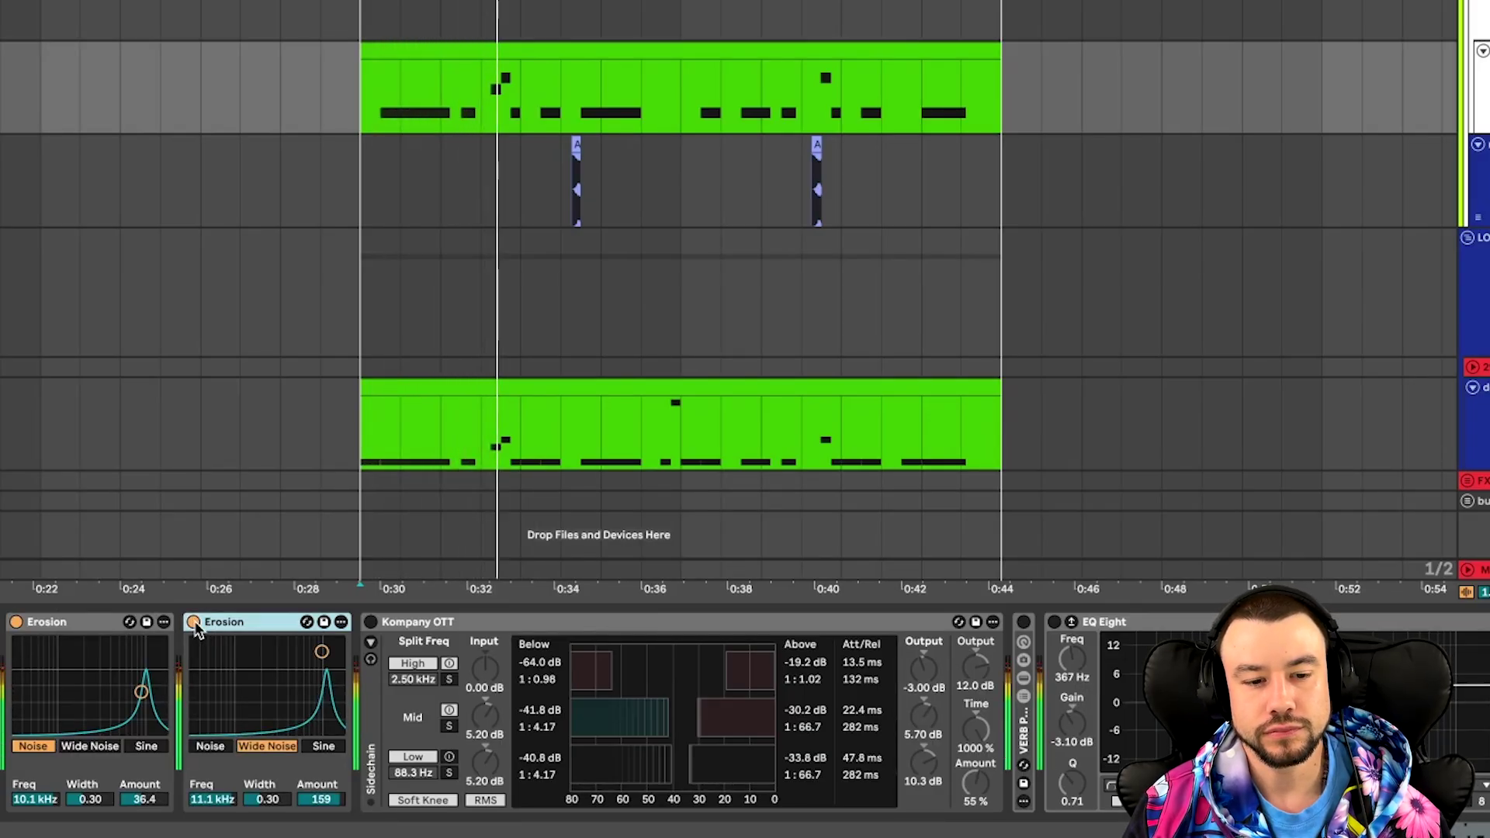
# Turn Kompany OTT back on and play the bass through it.
pyautogui.click(370, 622)
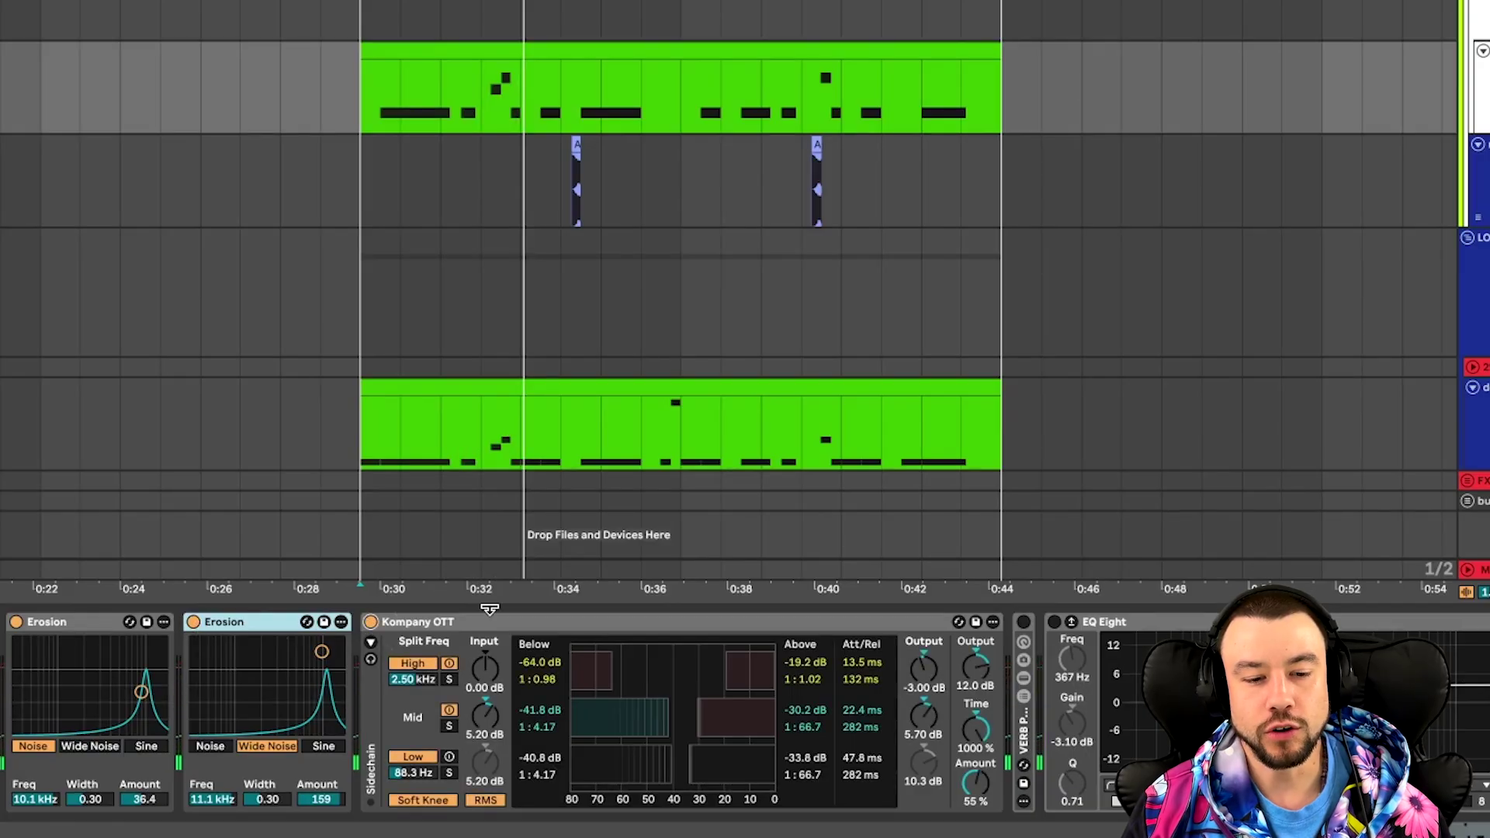
pyautogui.click(460, 622)
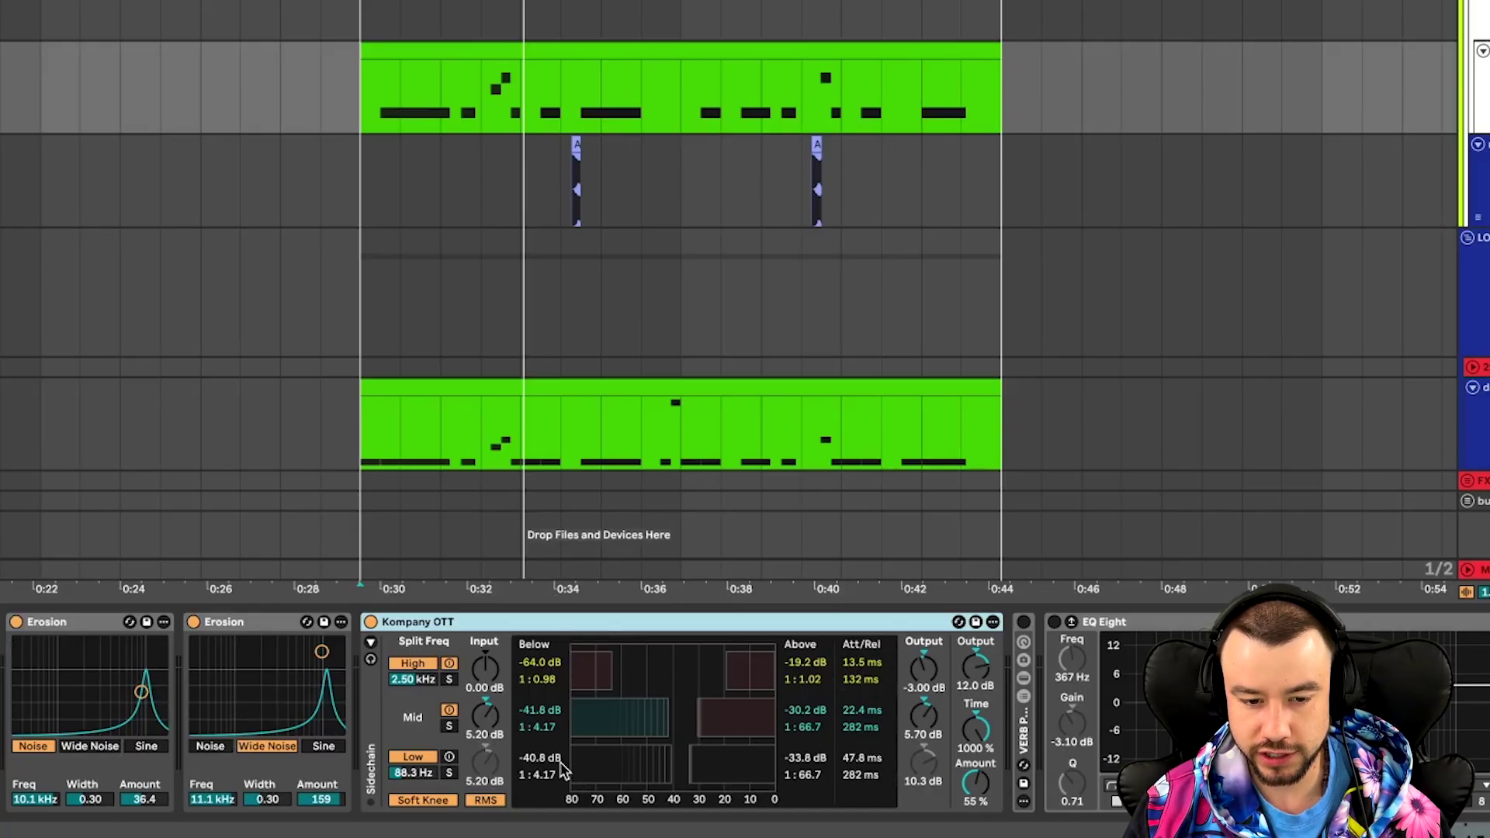
pyautogui.press('space')
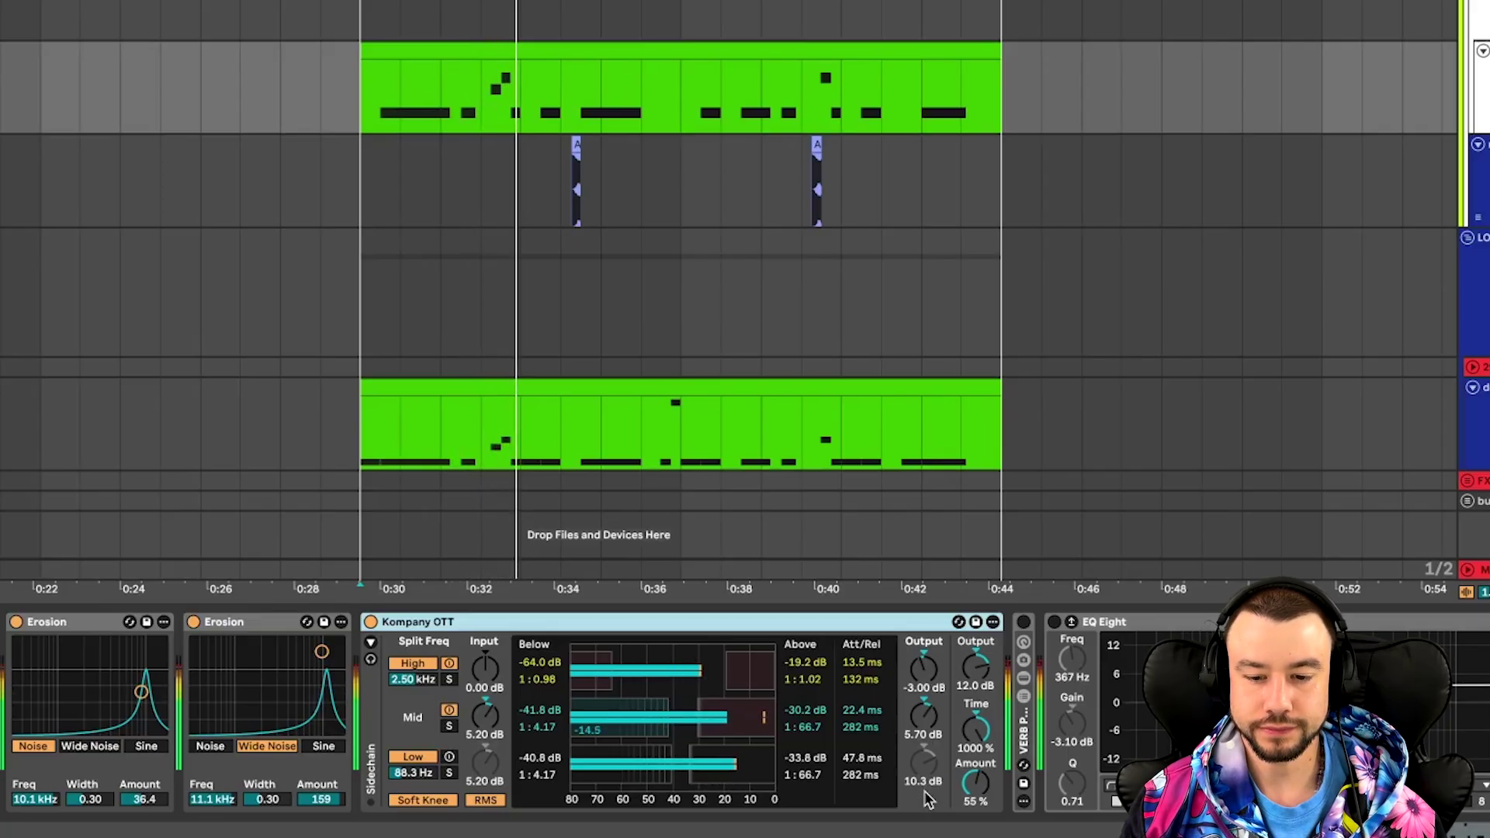
# Unfold and re-enable the VERB PARALLEL rack, and audition its Reverb chain in solo.
pyautogui.doubleClick(1024, 728)
pyautogui.hscroll(7, 853, 698)
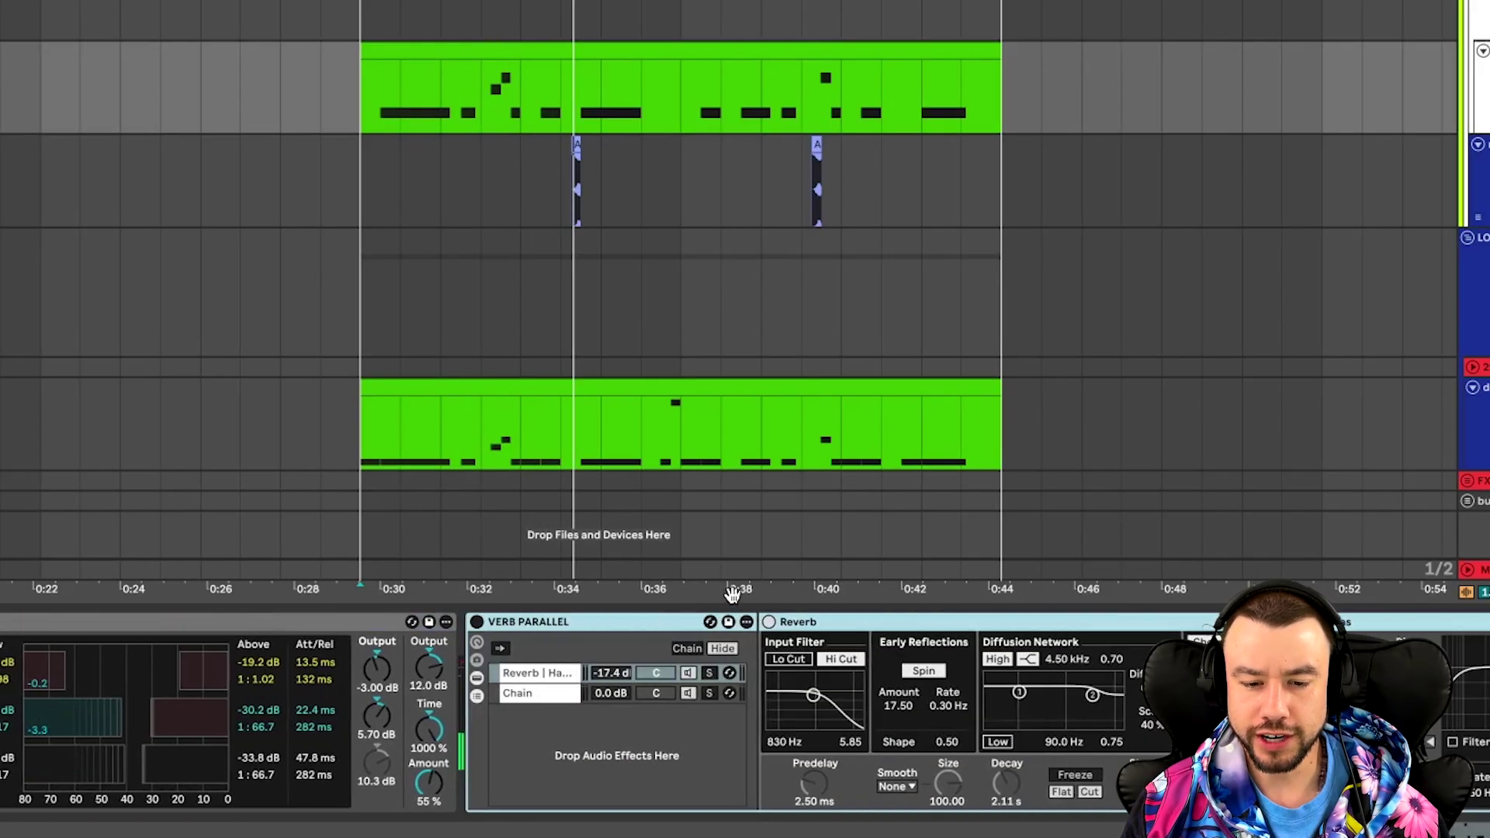
pyautogui.click(477, 623)
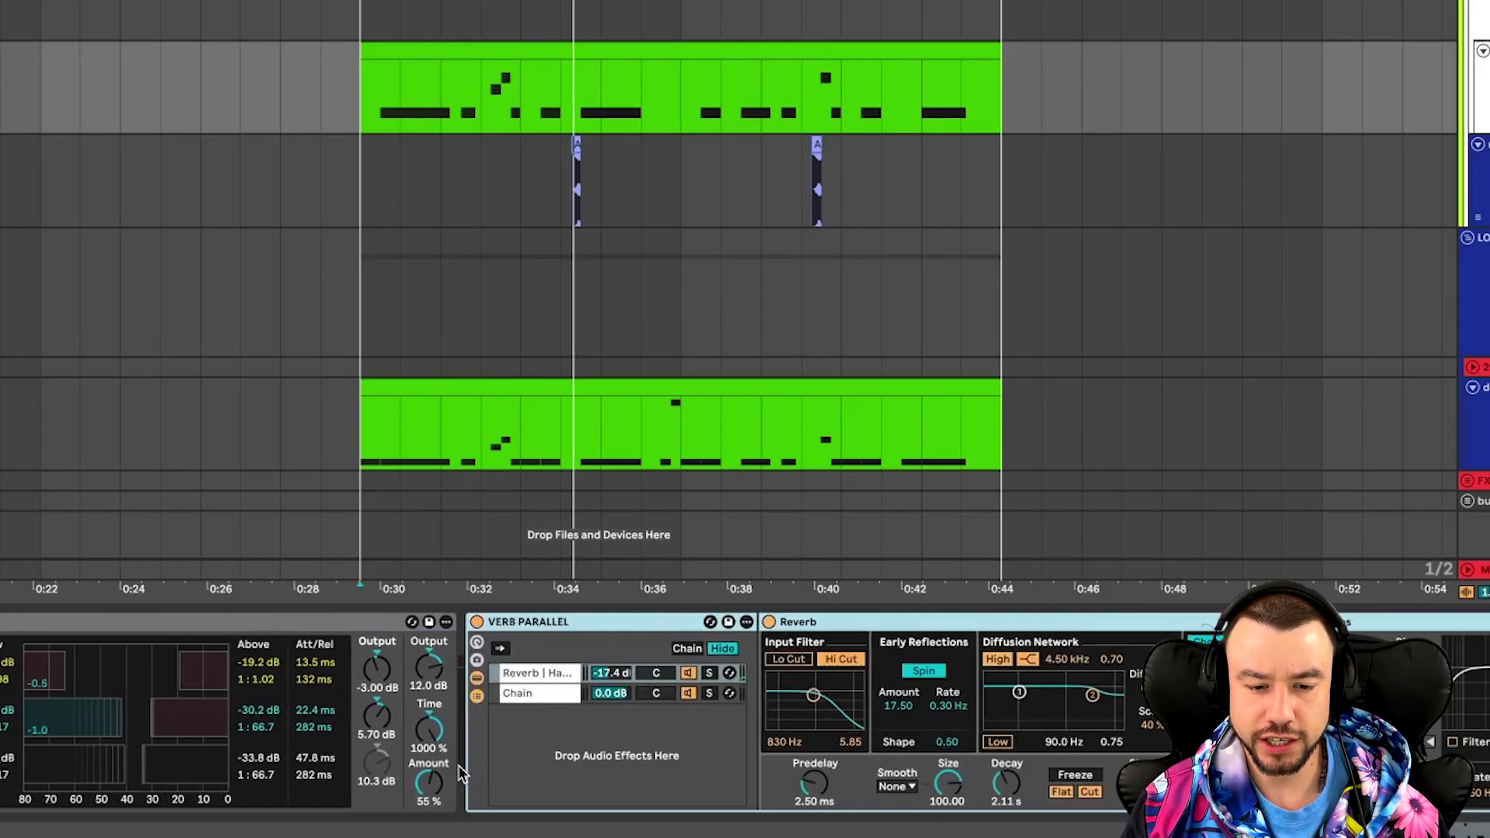
pyautogui.click(526, 675)
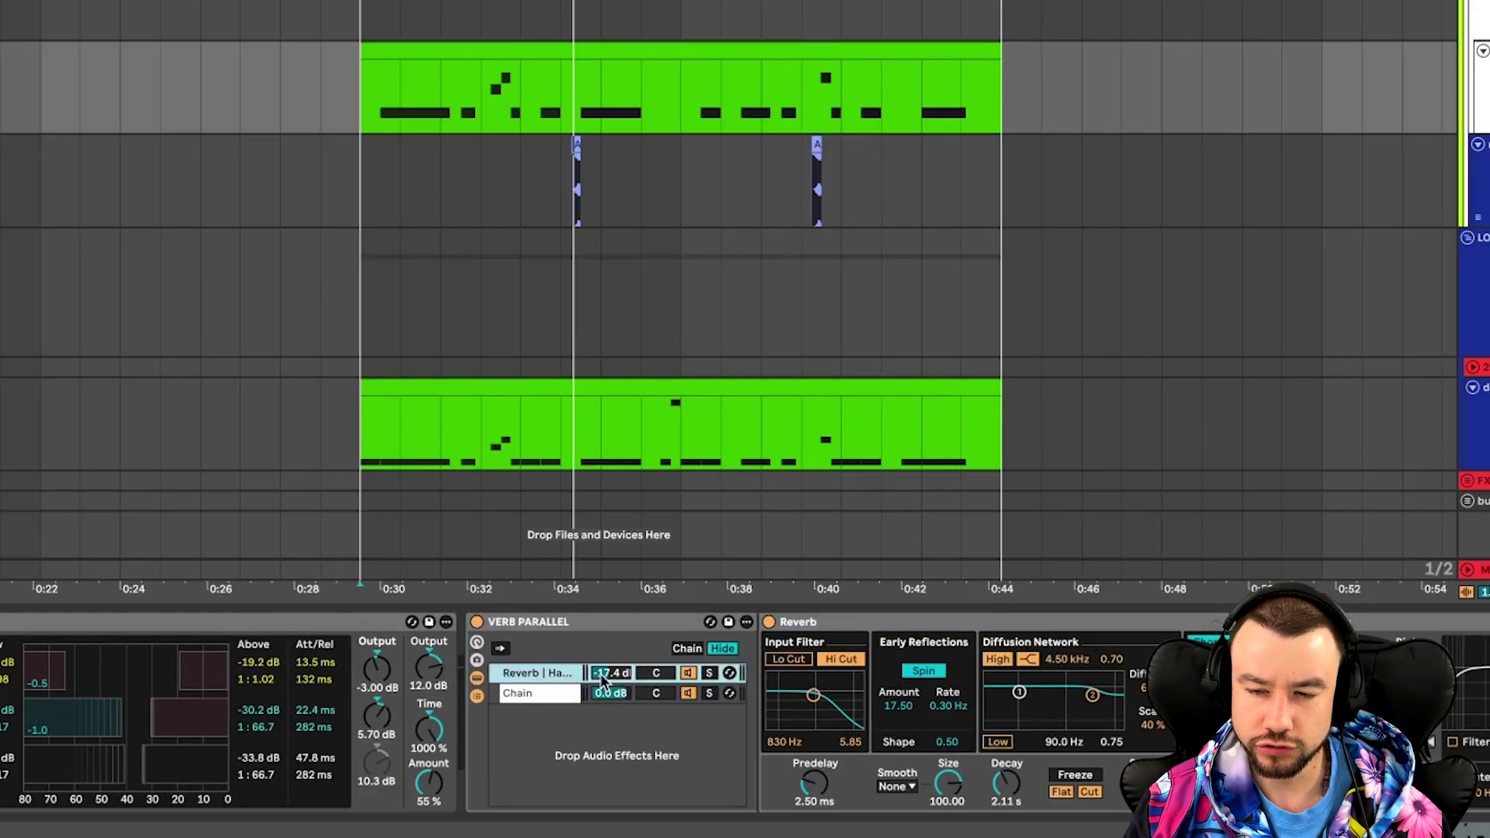
pyautogui.click(710, 673)
pyautogui.press('space')
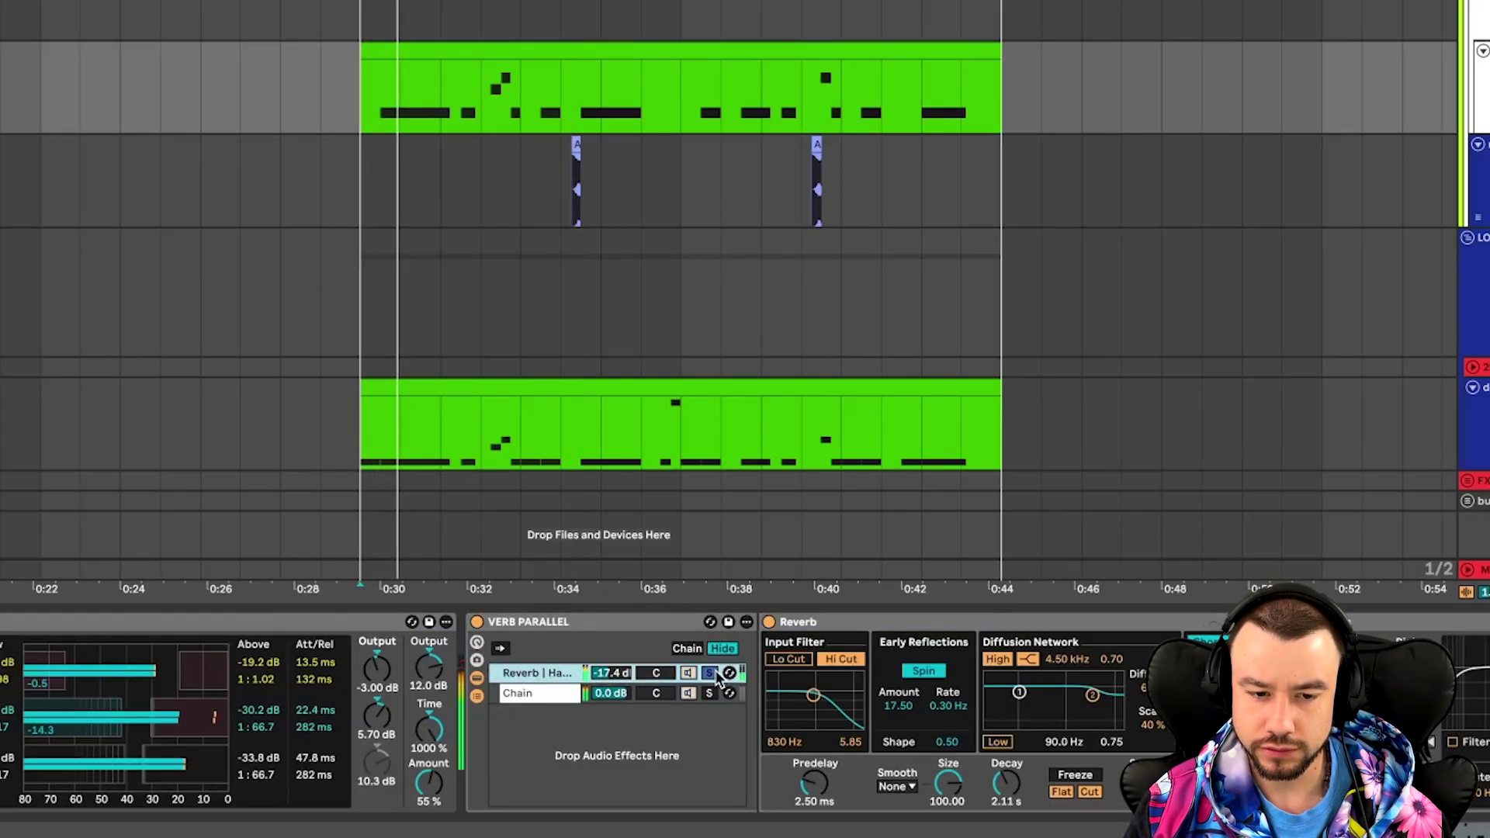
pyautogui.press('space')
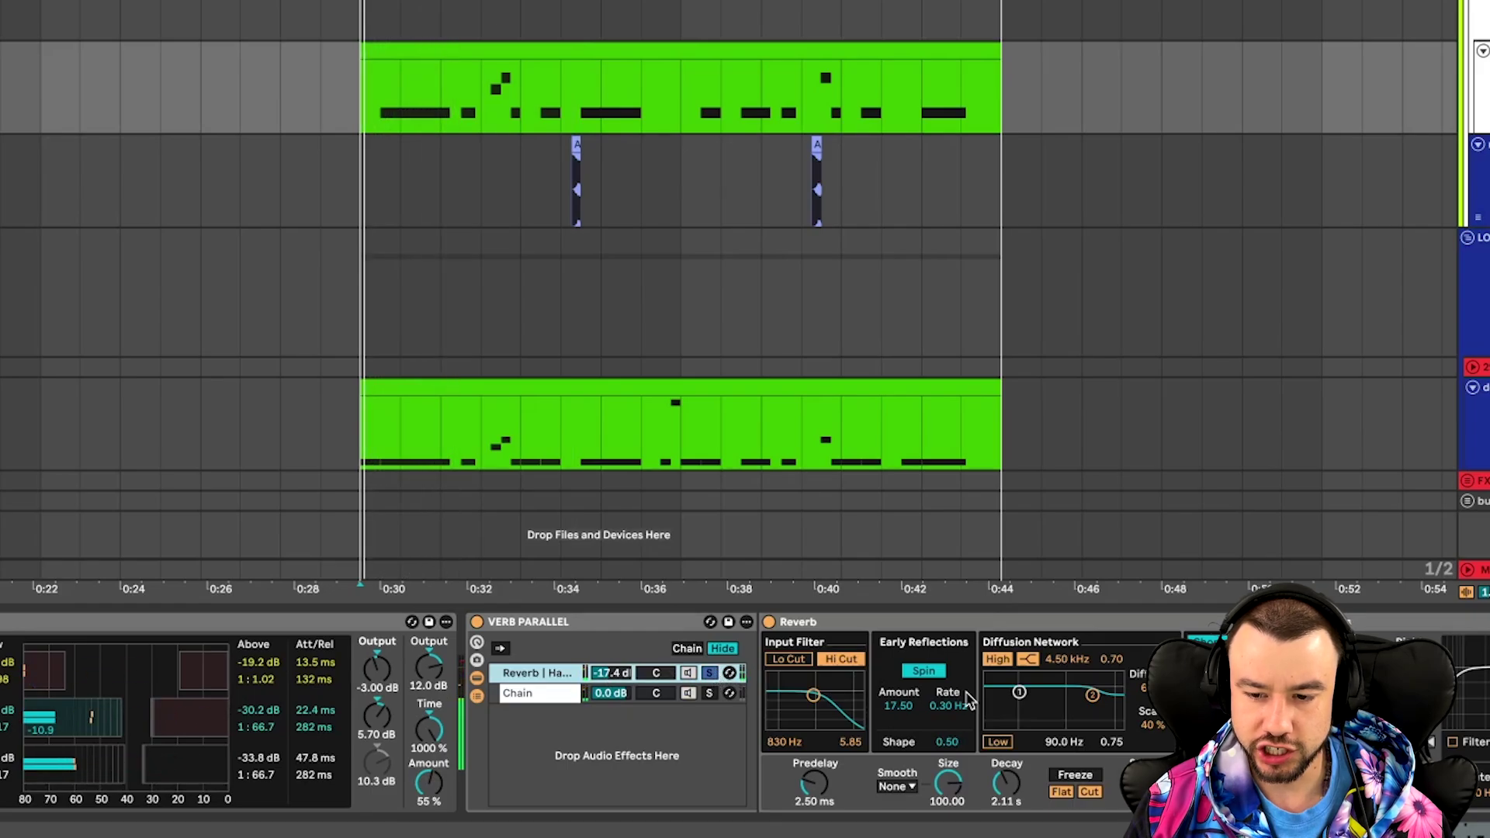
# Play the soloed Reverb chain while reviewing its Reverb, Haas and EQ Eight devices.
pyautogui.press('space')
pyautogui.hscroll(5, 966, 691)
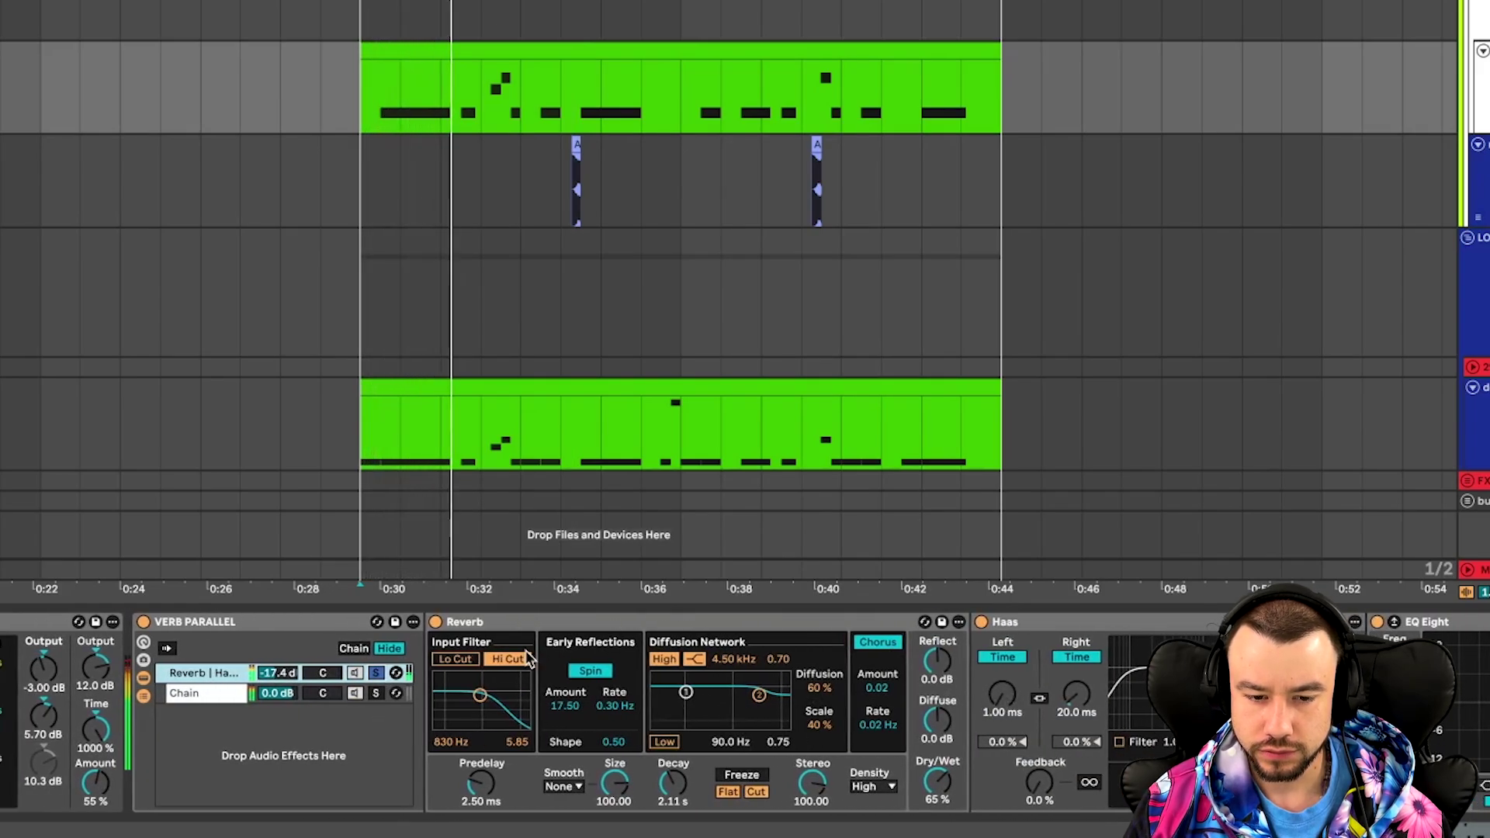
pyautogui.click(1046, 622)
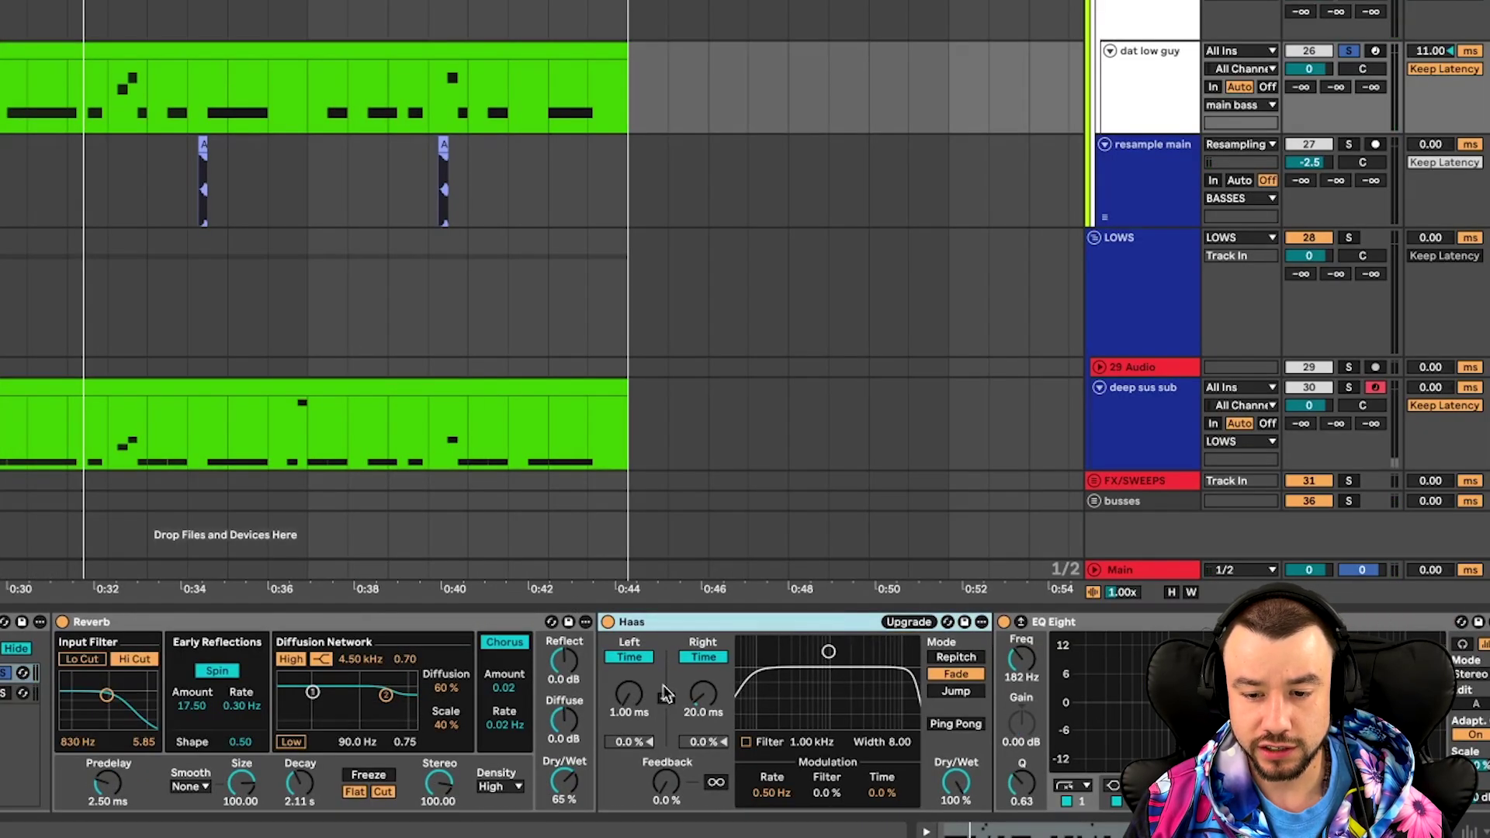
pyautogui.hscroll(10, 799, 725)
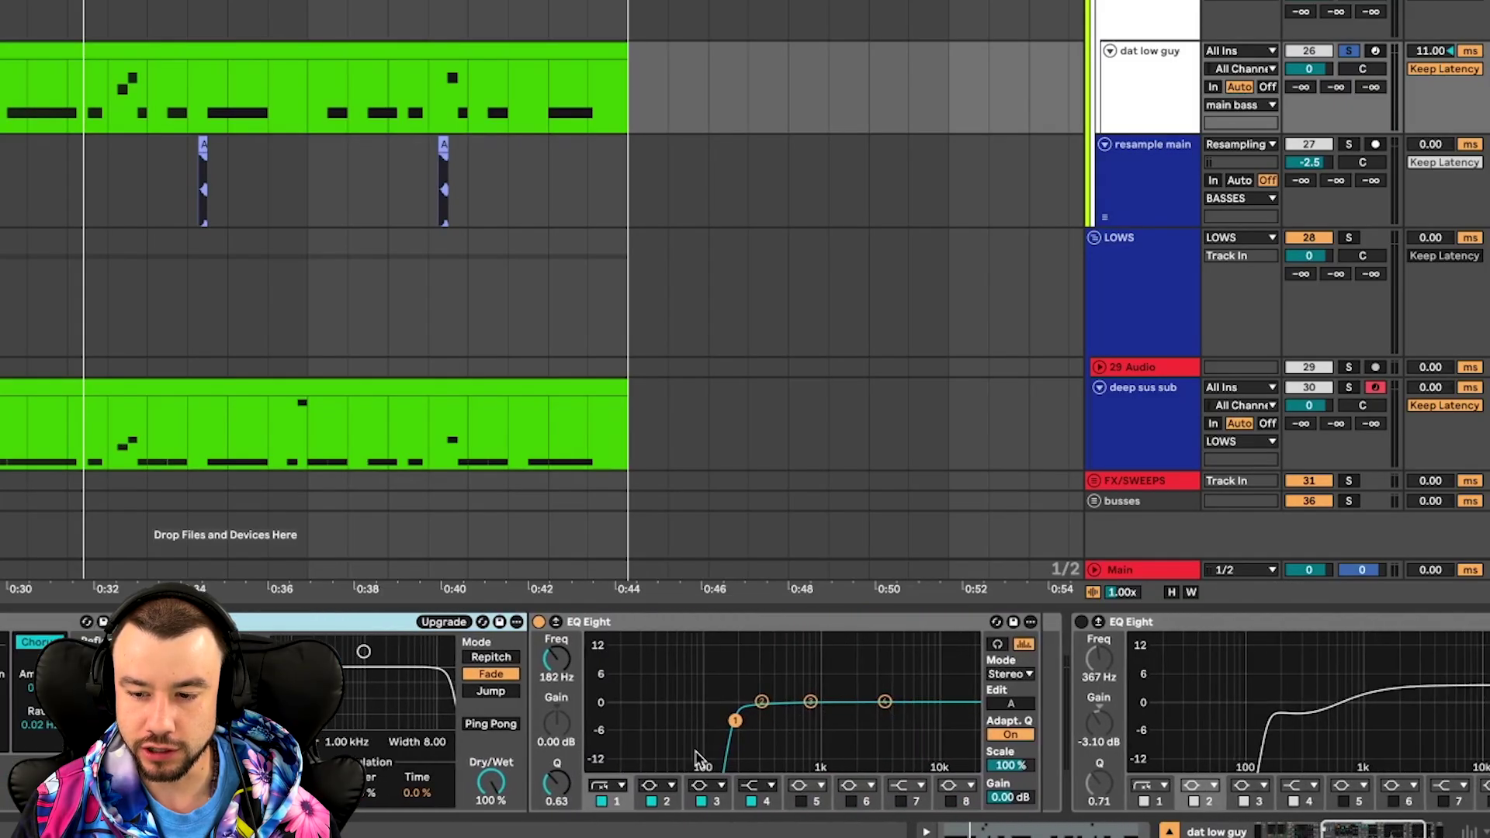
pyautogui.hscroll(-2, 699, 757)
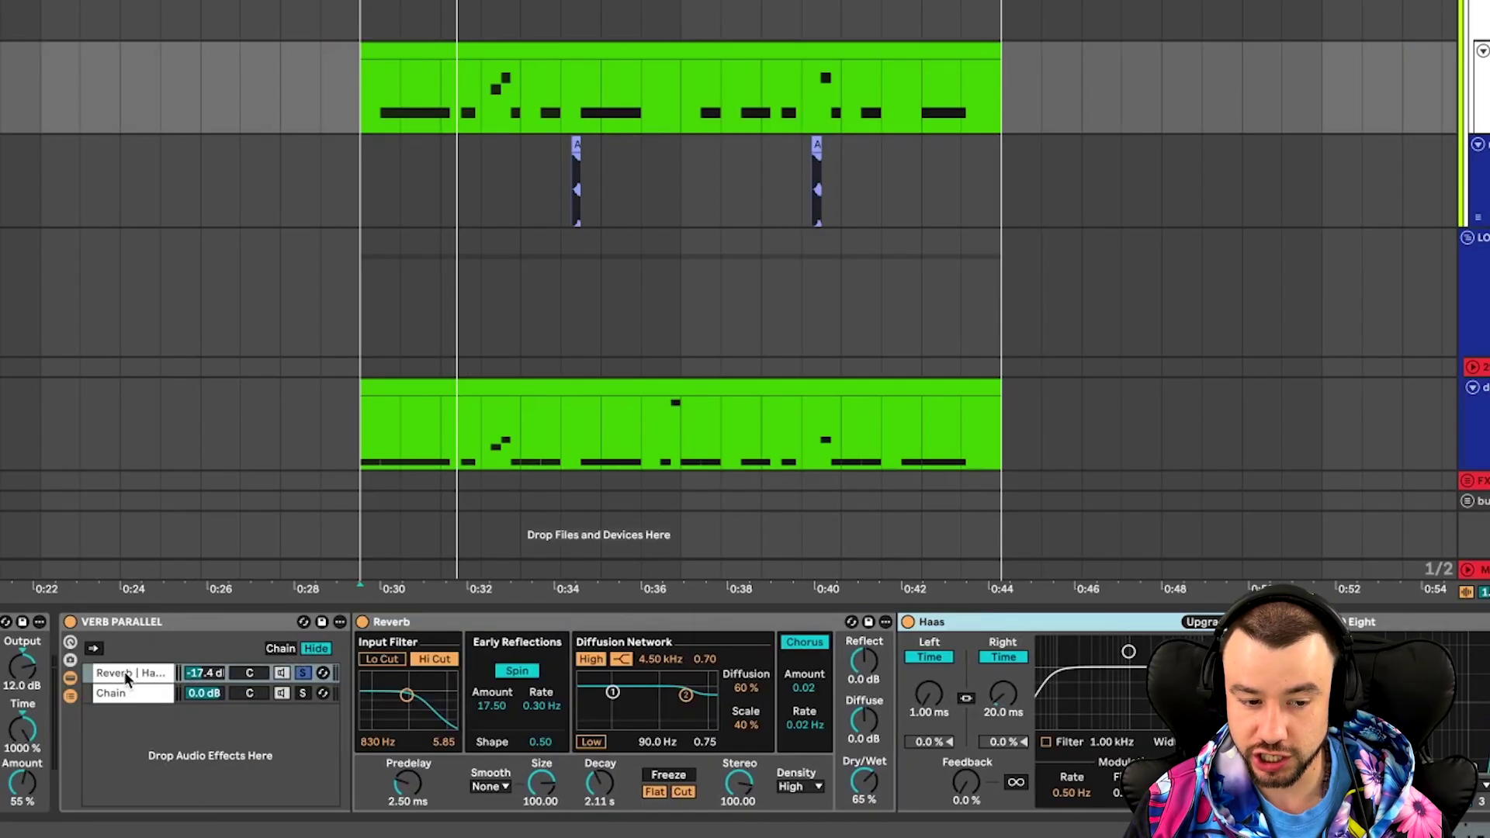
pyautogui.press('space')
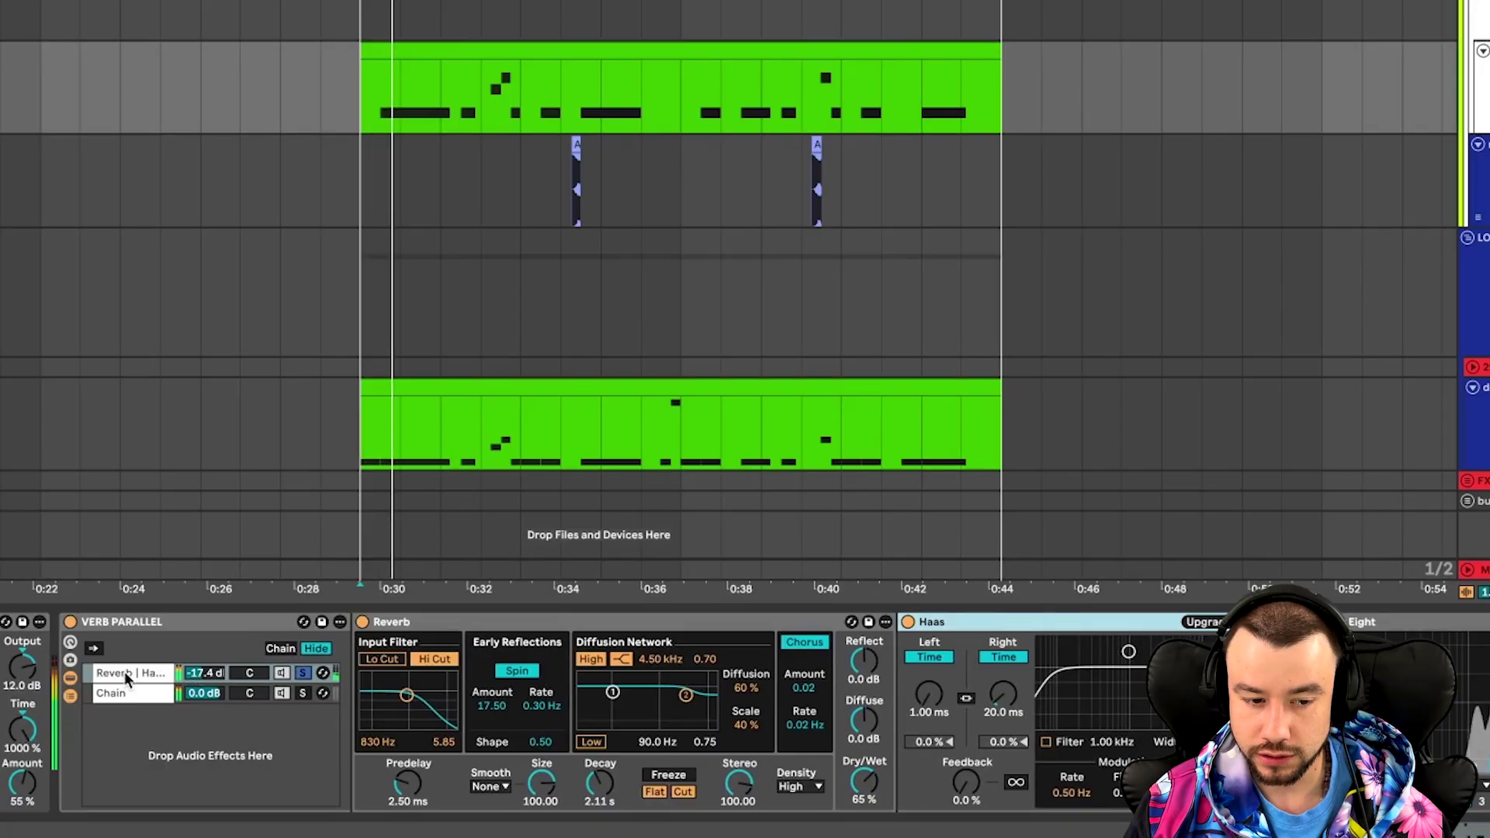
# Solo the rack's dry chain for comparison, then clear the solo and play the dry and reverb chains together.
pyautogui.click(301, 694)
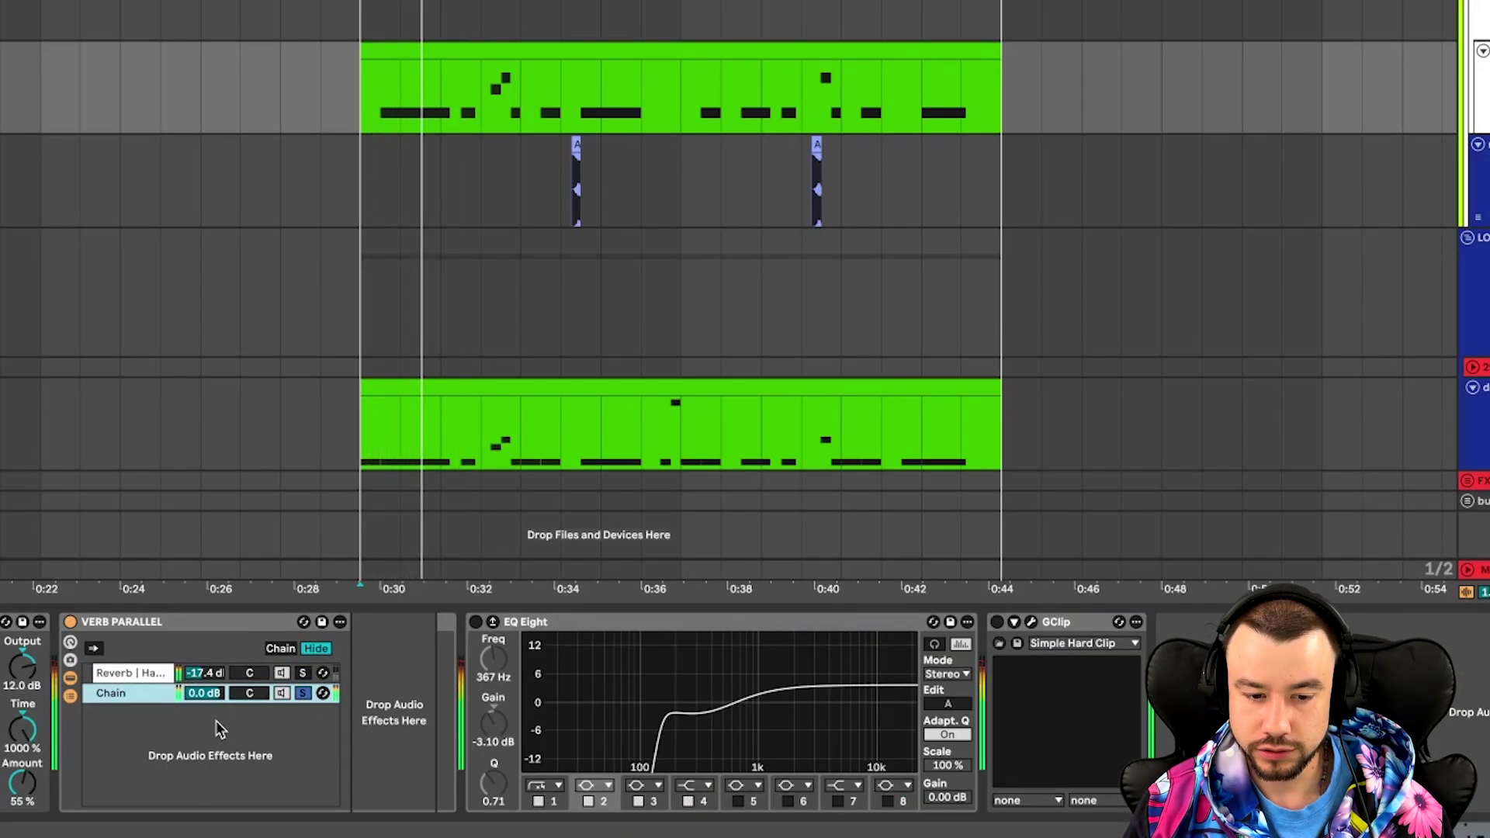
pyautogui.hscroll(-6, 187, 723)
pyautogui.hscroll(3, 698, 730)
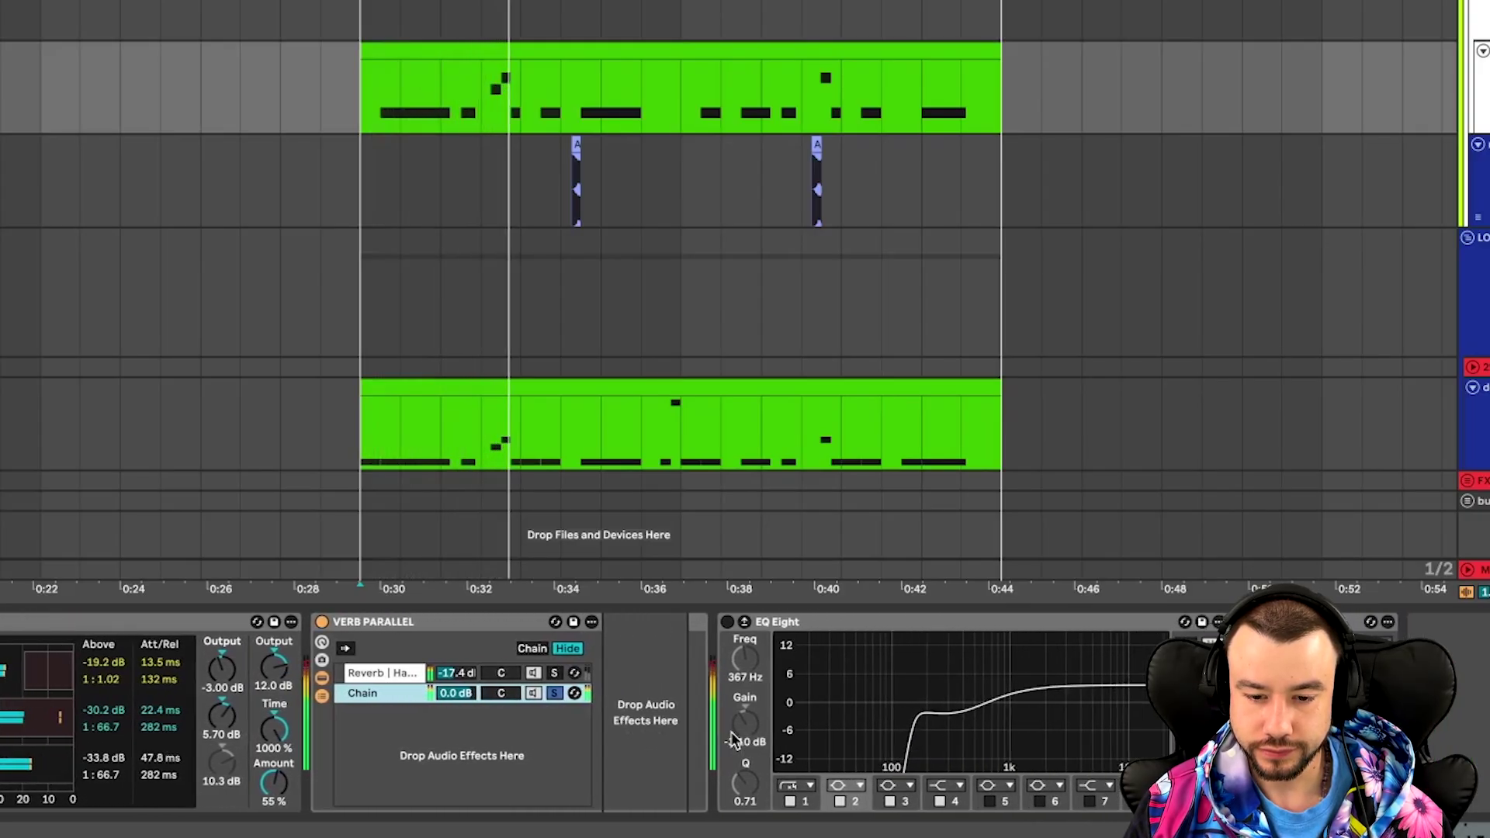
pyautogui.click(535, 693)
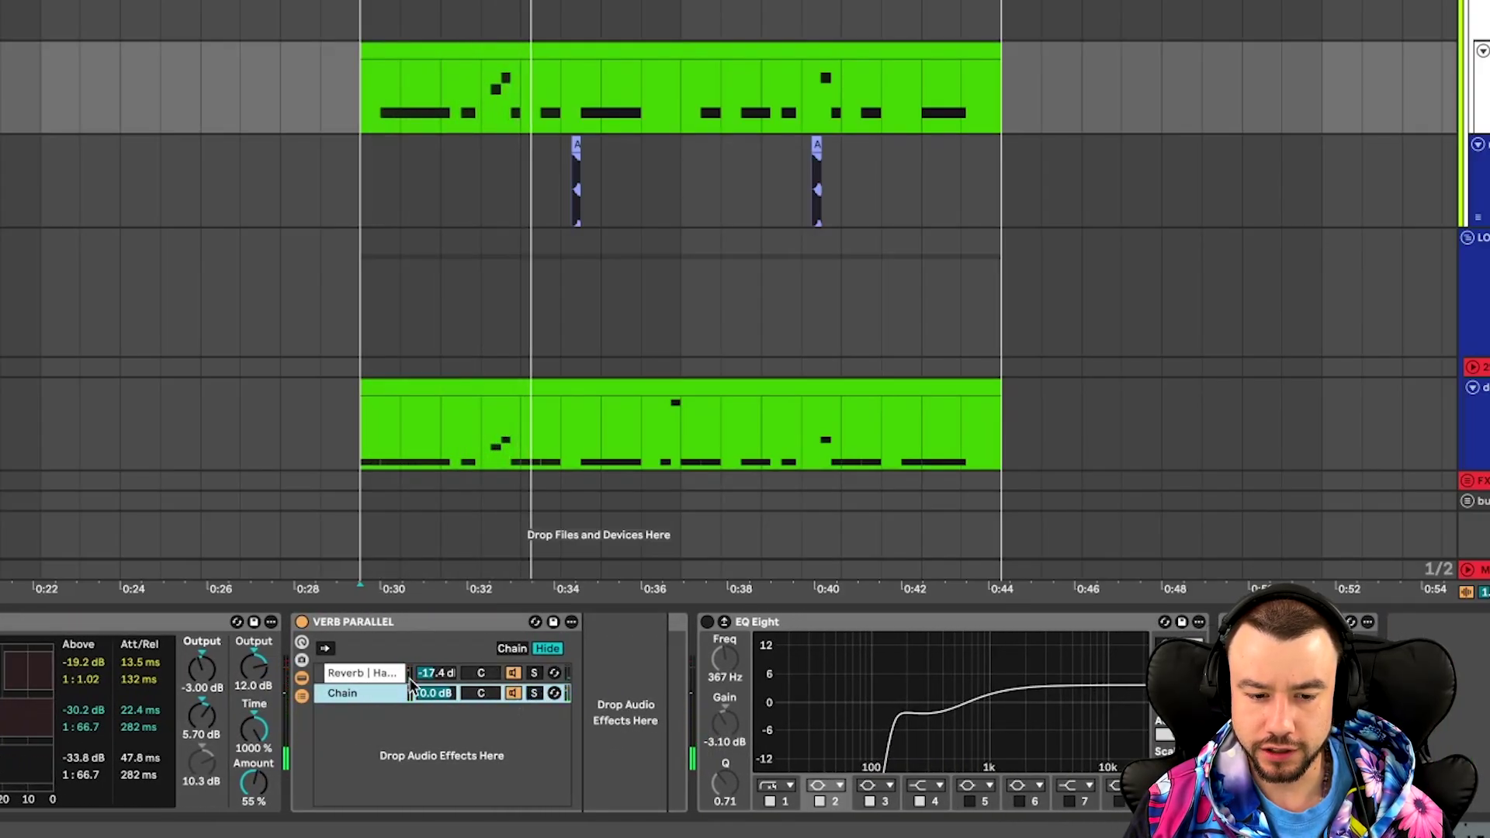
pyautogui.press('space')
pyautogui.press('space')
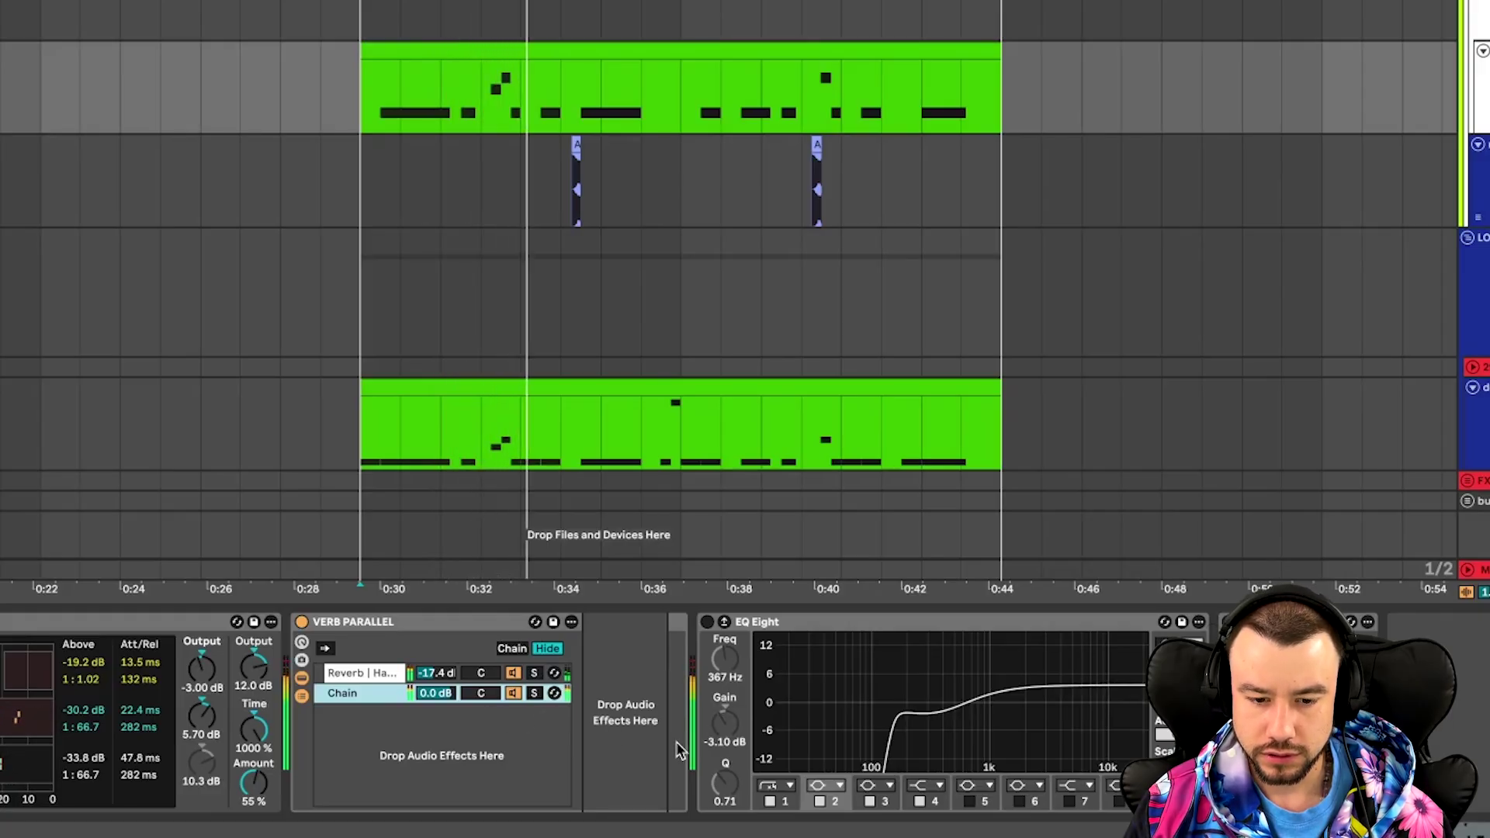
pyautogui.press('space')
# Re-enable the EQ Eight after VERB PARALLEL, check bands 1 and 3, and play the bass through it.
pyautogui.click(707, 622)
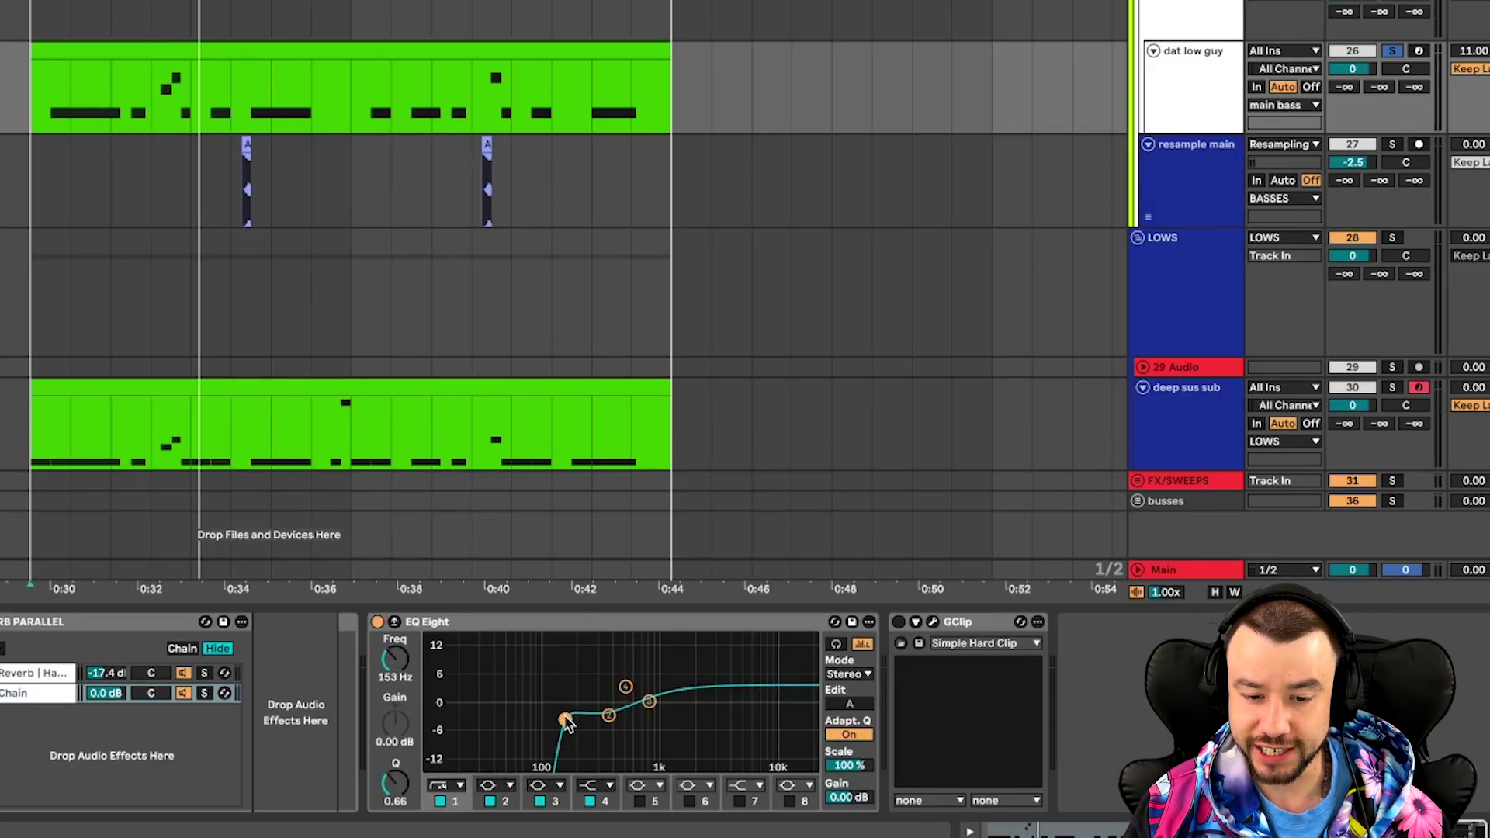
pyautogui.click(649, 702)
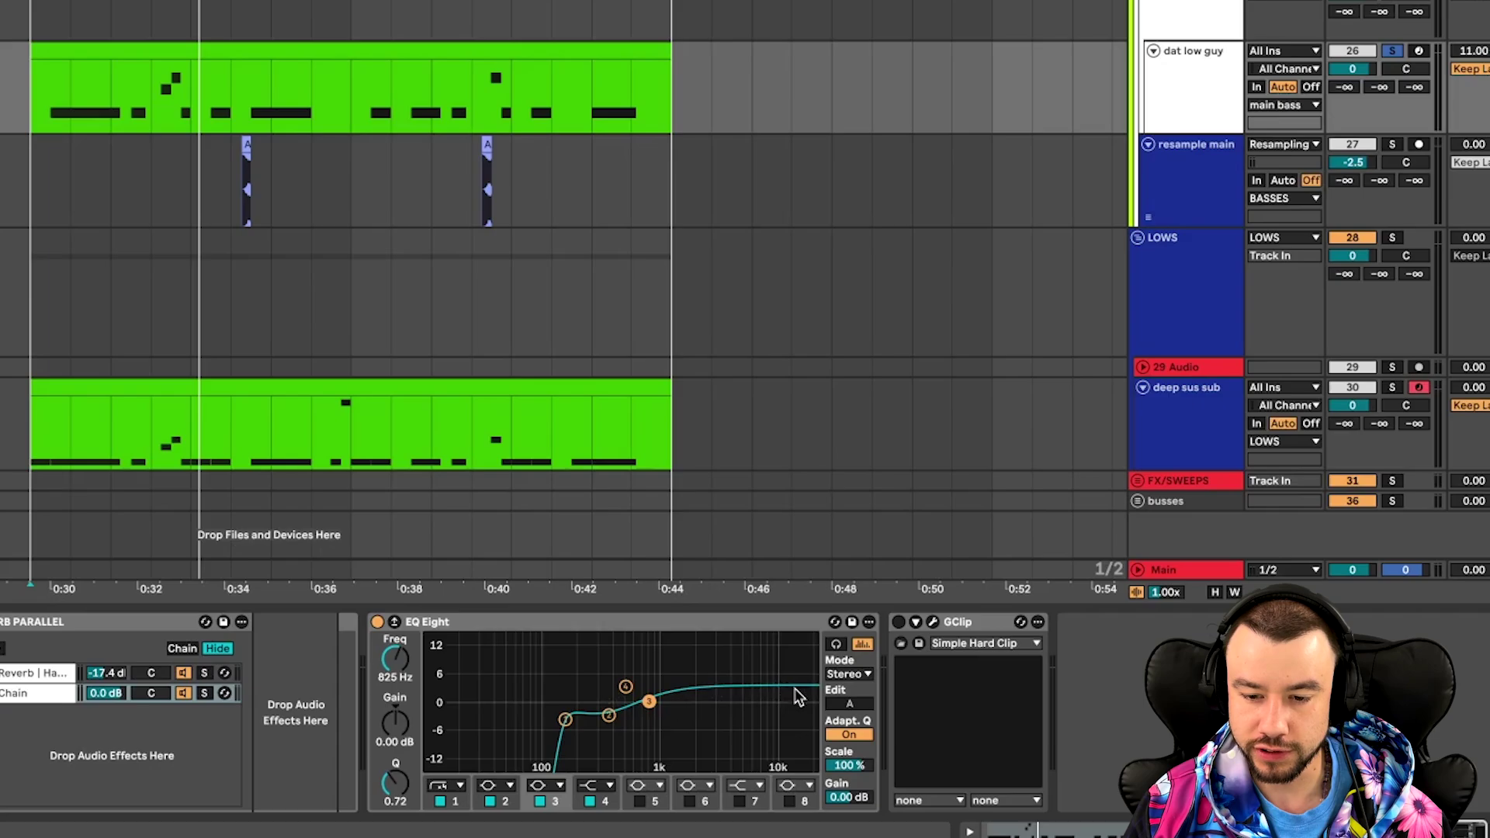
pyautogui.press('space')
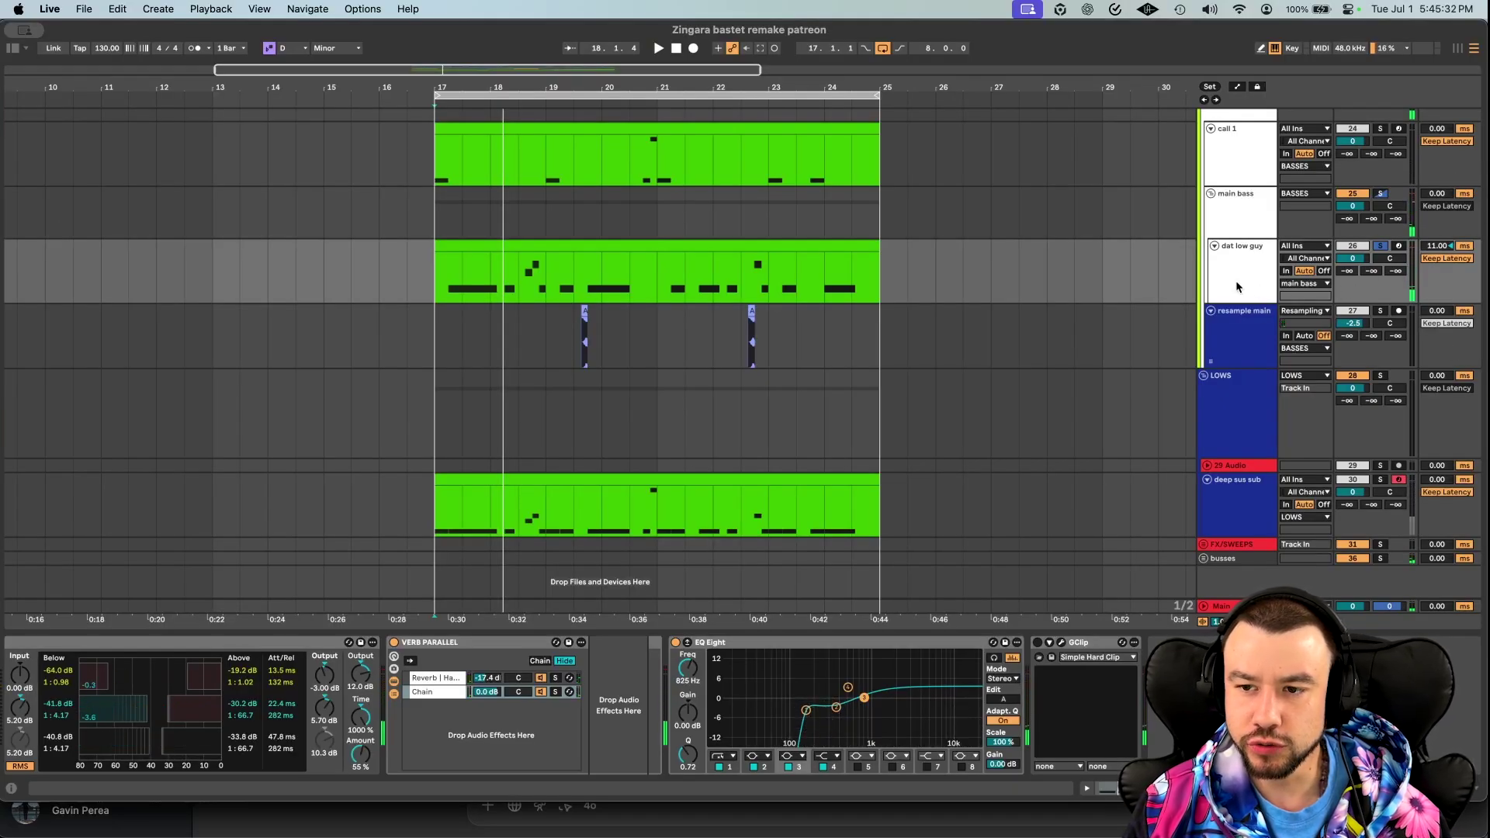
# Solo the deep sus sub alongside dat low guy to hear both together, and clear the solos.
pyautogui.click(1378, 480)
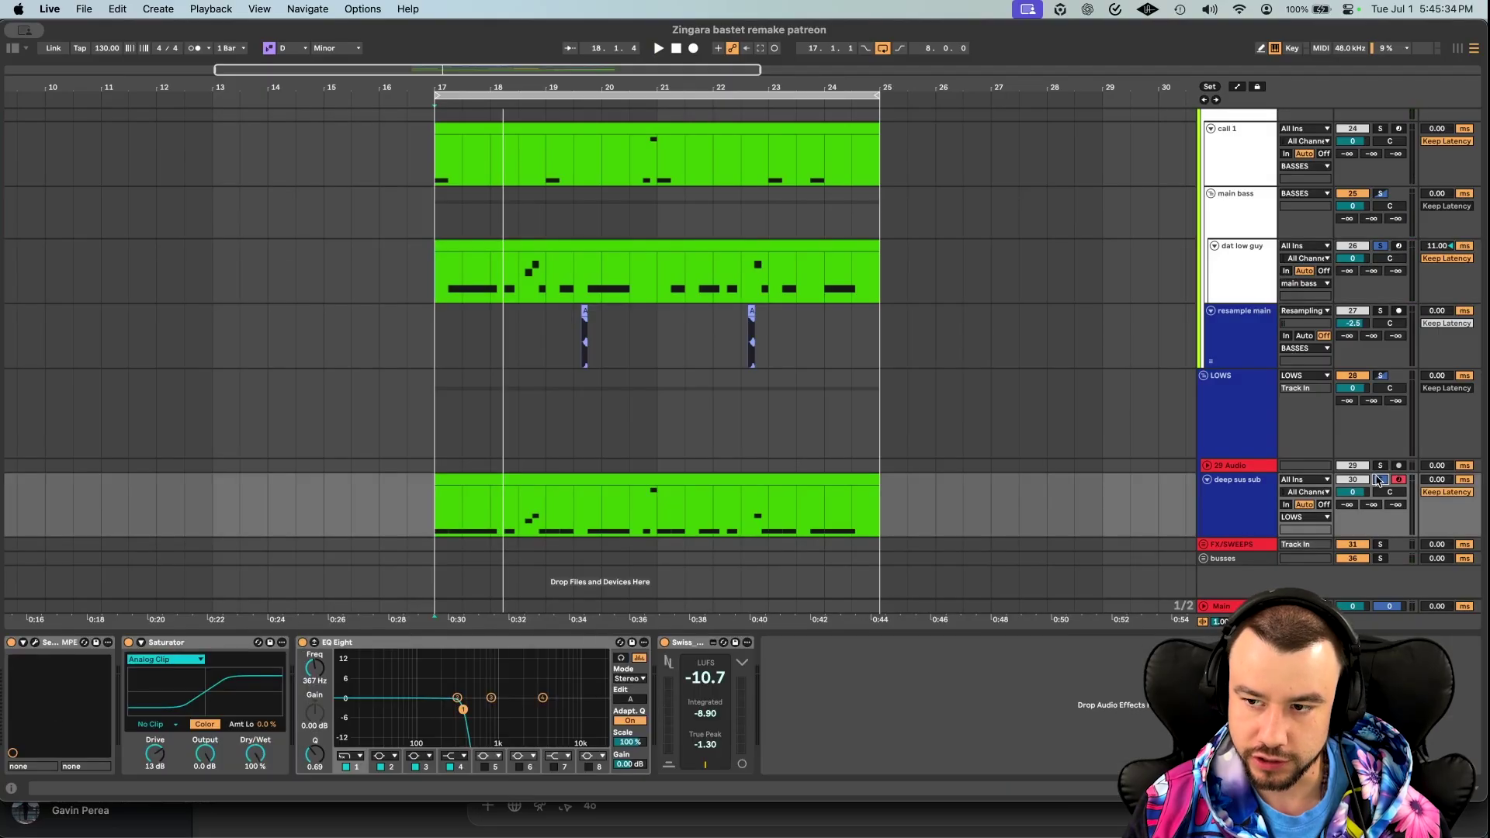
pyautogui.press('space')
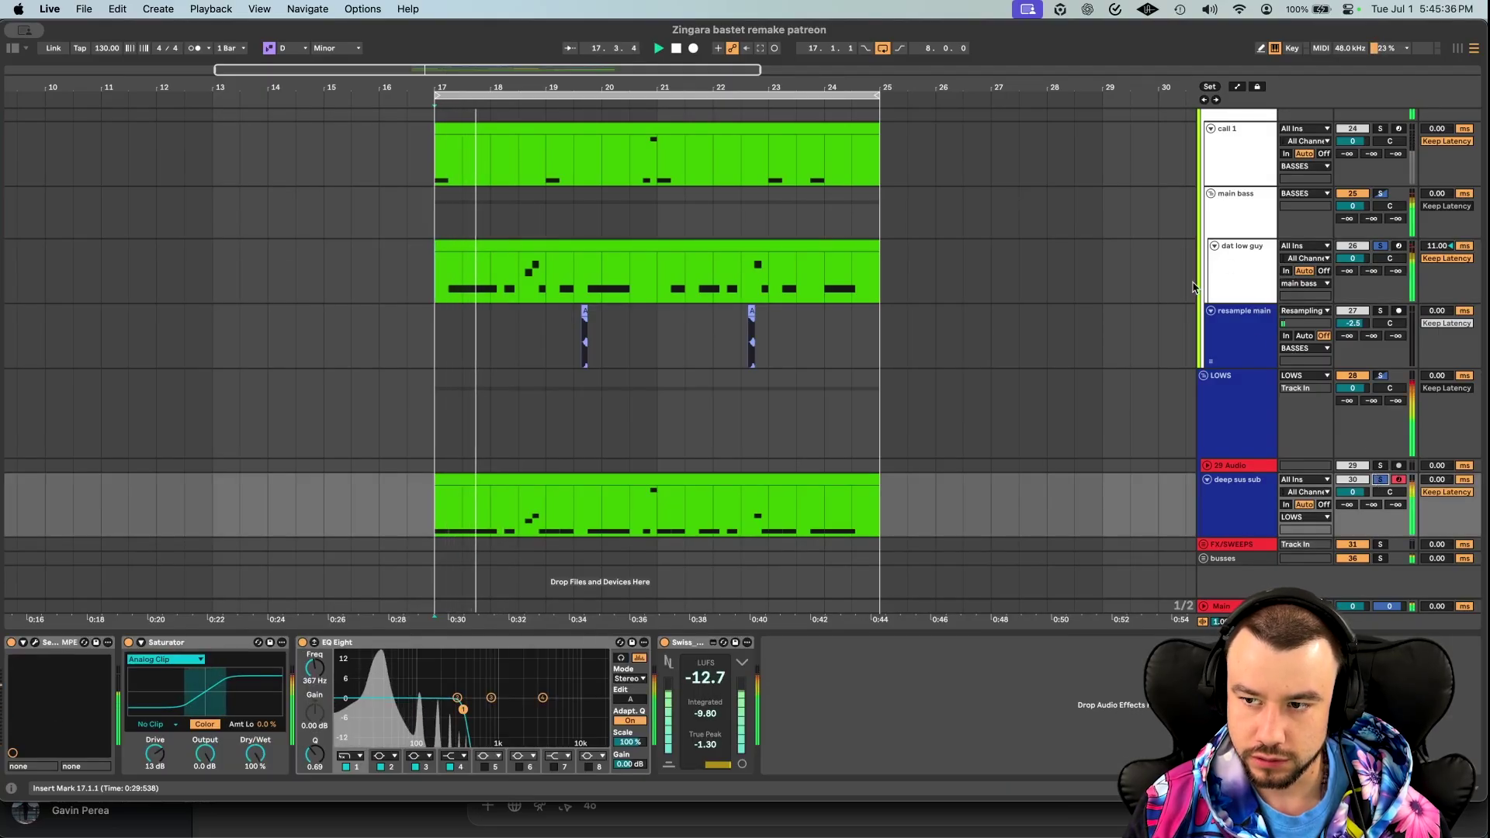
pyautogui.click(1282, 279)
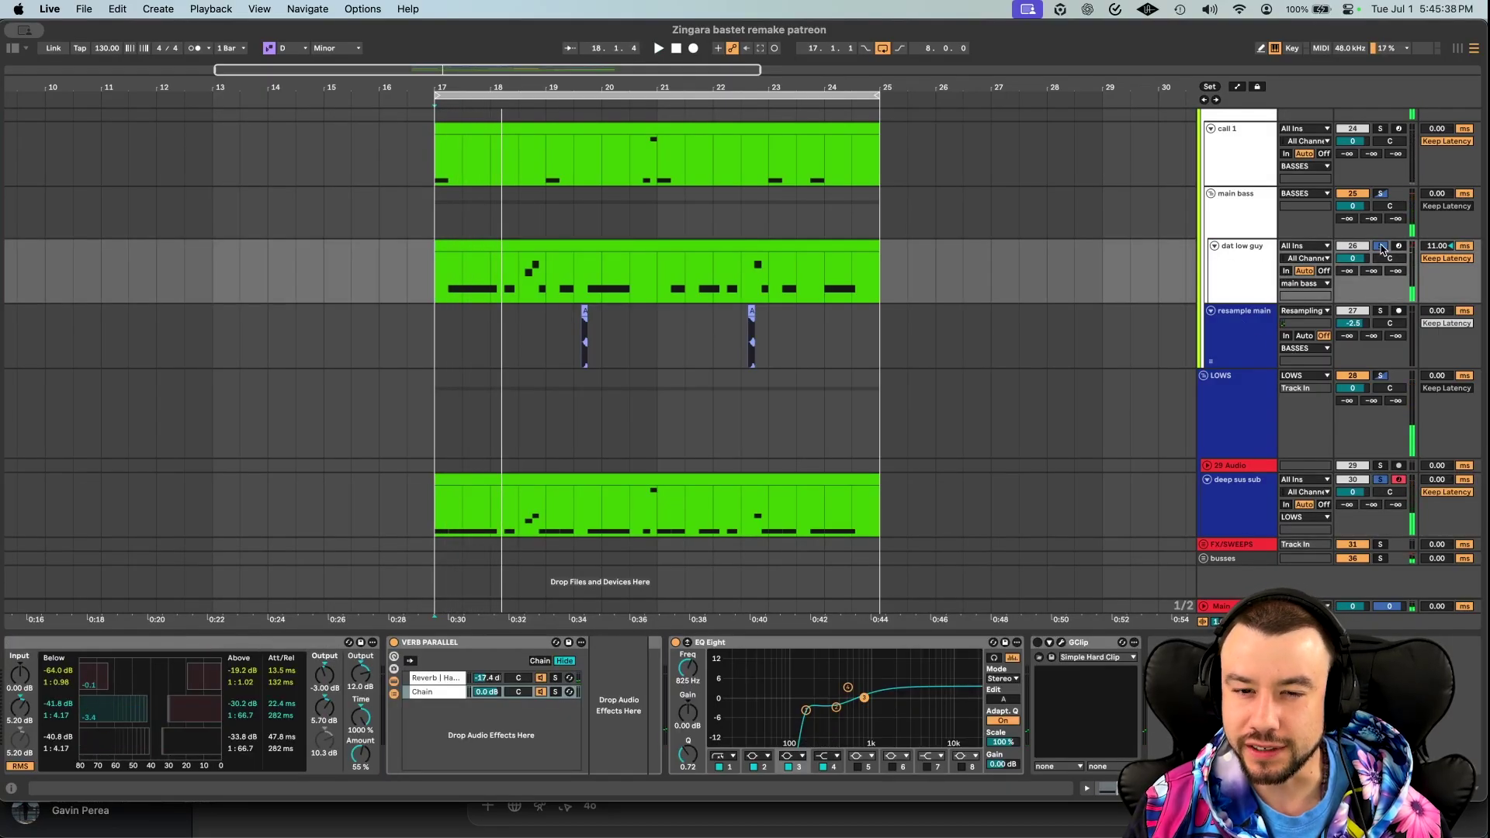
pyautogui.click(1382, 247)
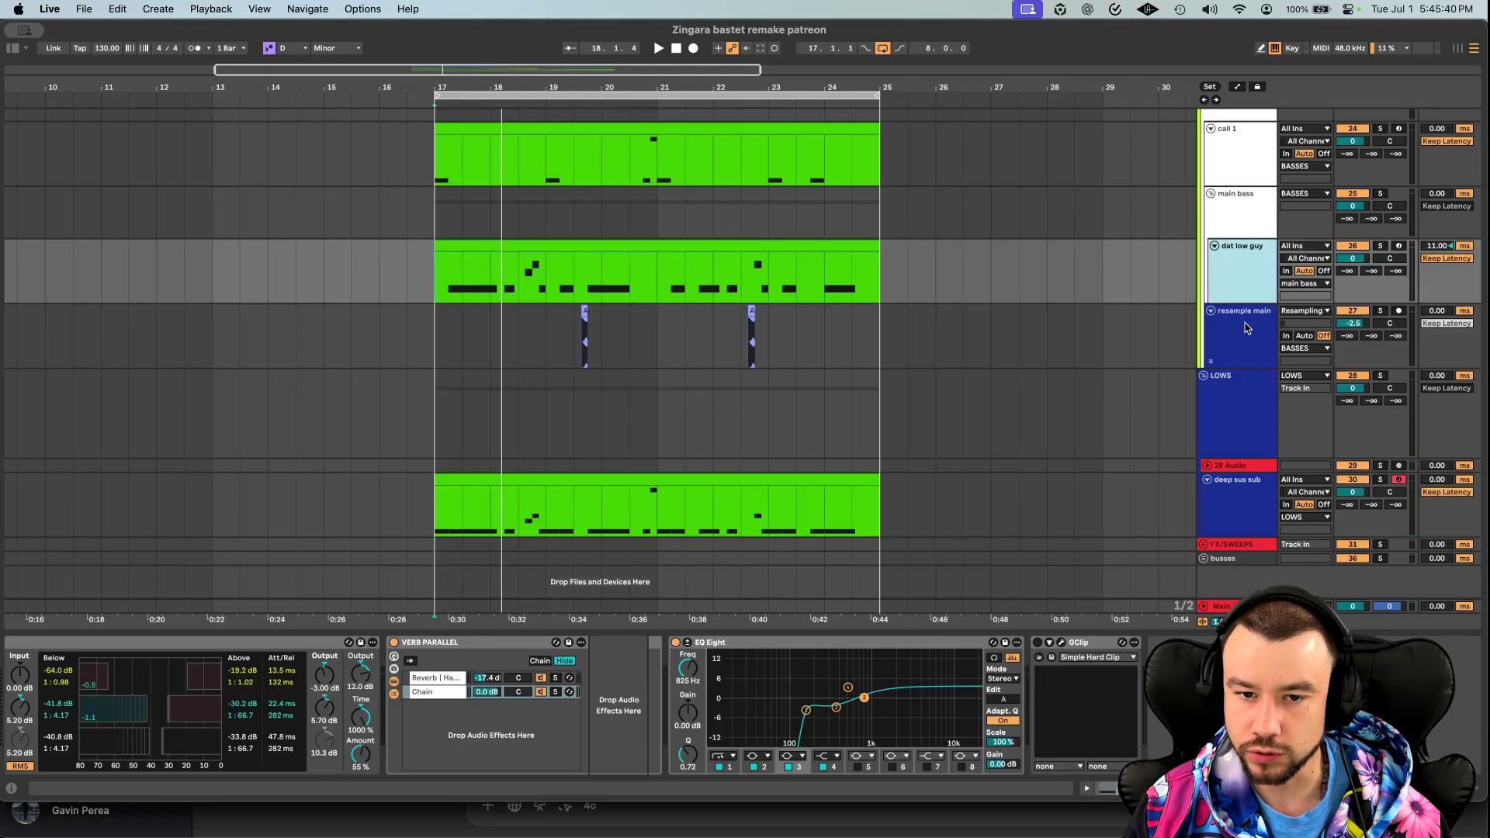
# Play the soloed dat low guy from about 21.2 and check the resample main track's Resampling input and BASSES output.
pyautogui.scroll(5, 729, 316)
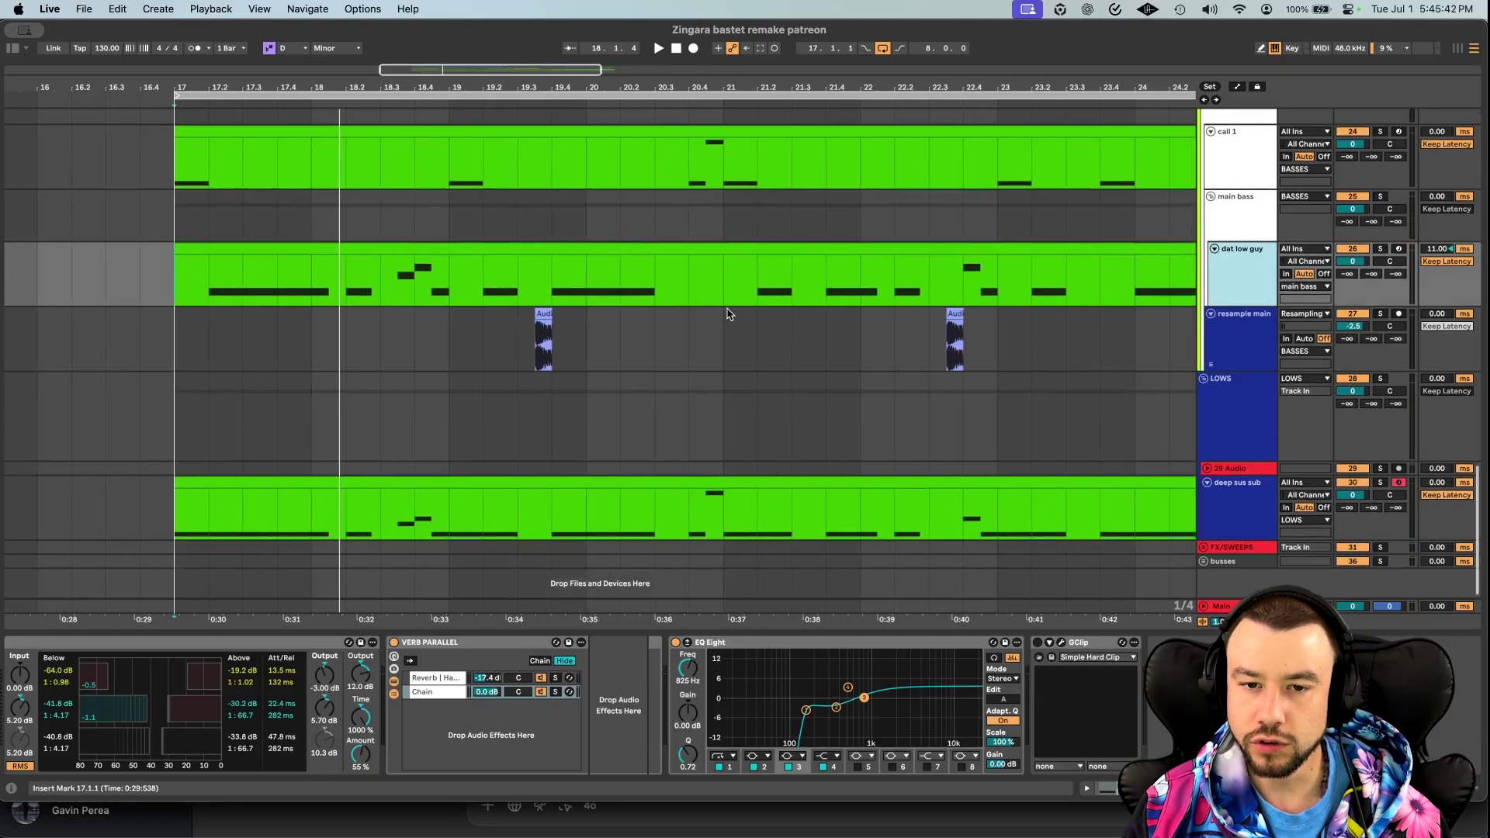
pyautogui.click(757, 273)
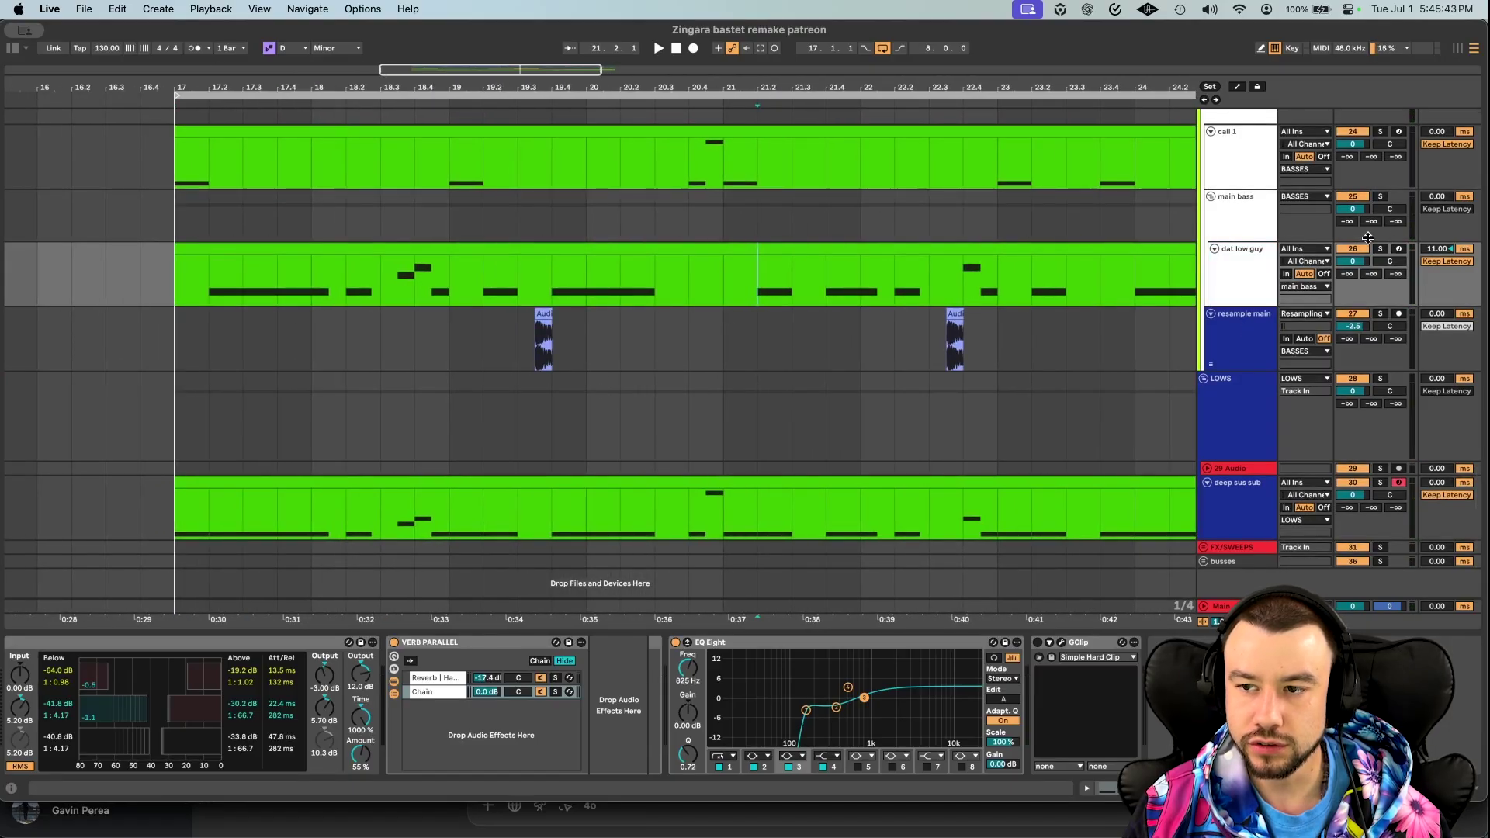
pyautogui.press('space')
pyautogui.press('space')
pyautogui.click(1242, 334)
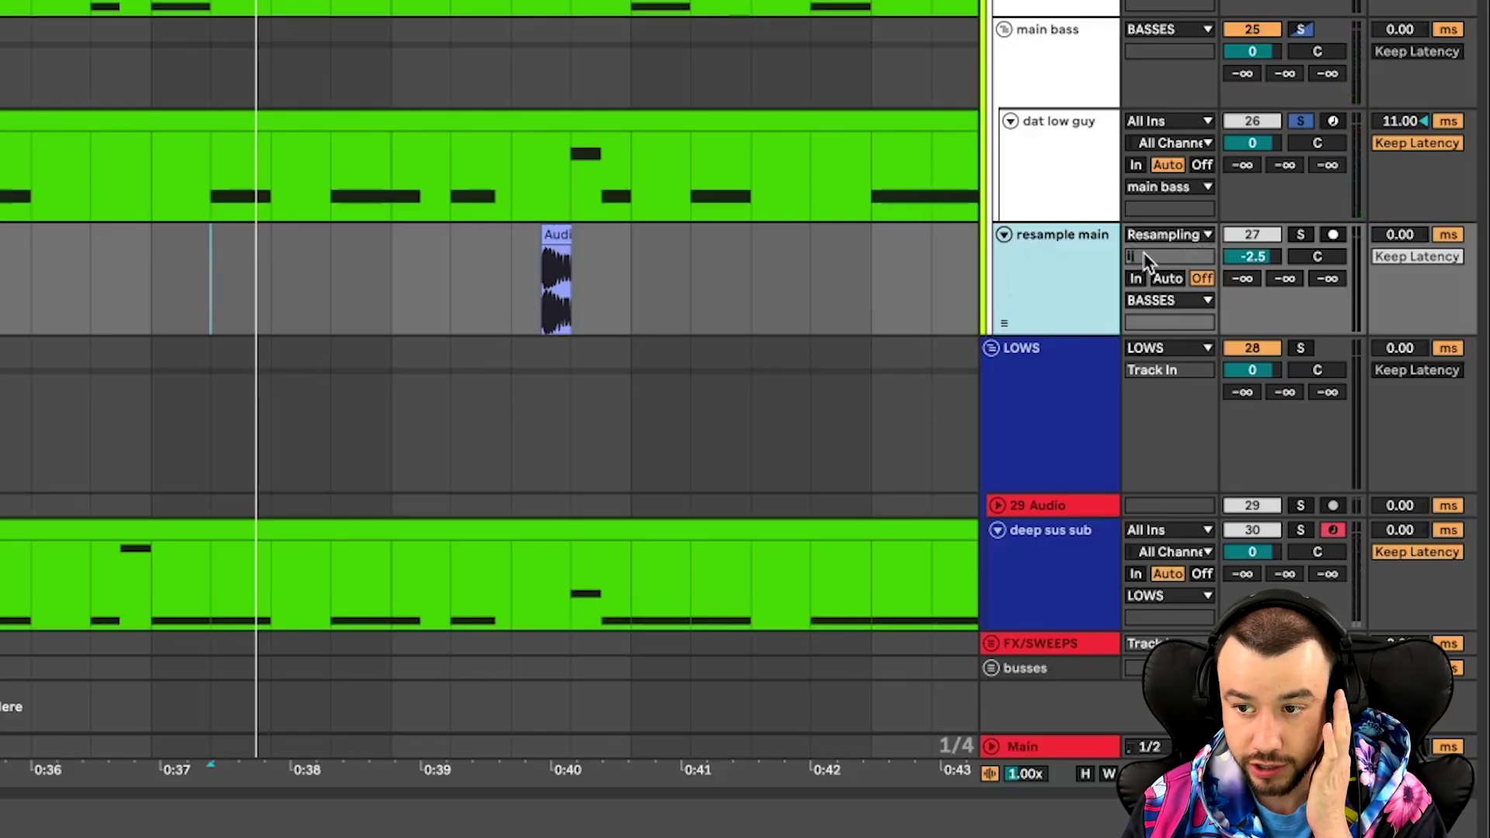
pyautogui.click(1149, 239)
pyautogui.click(1174, 296)
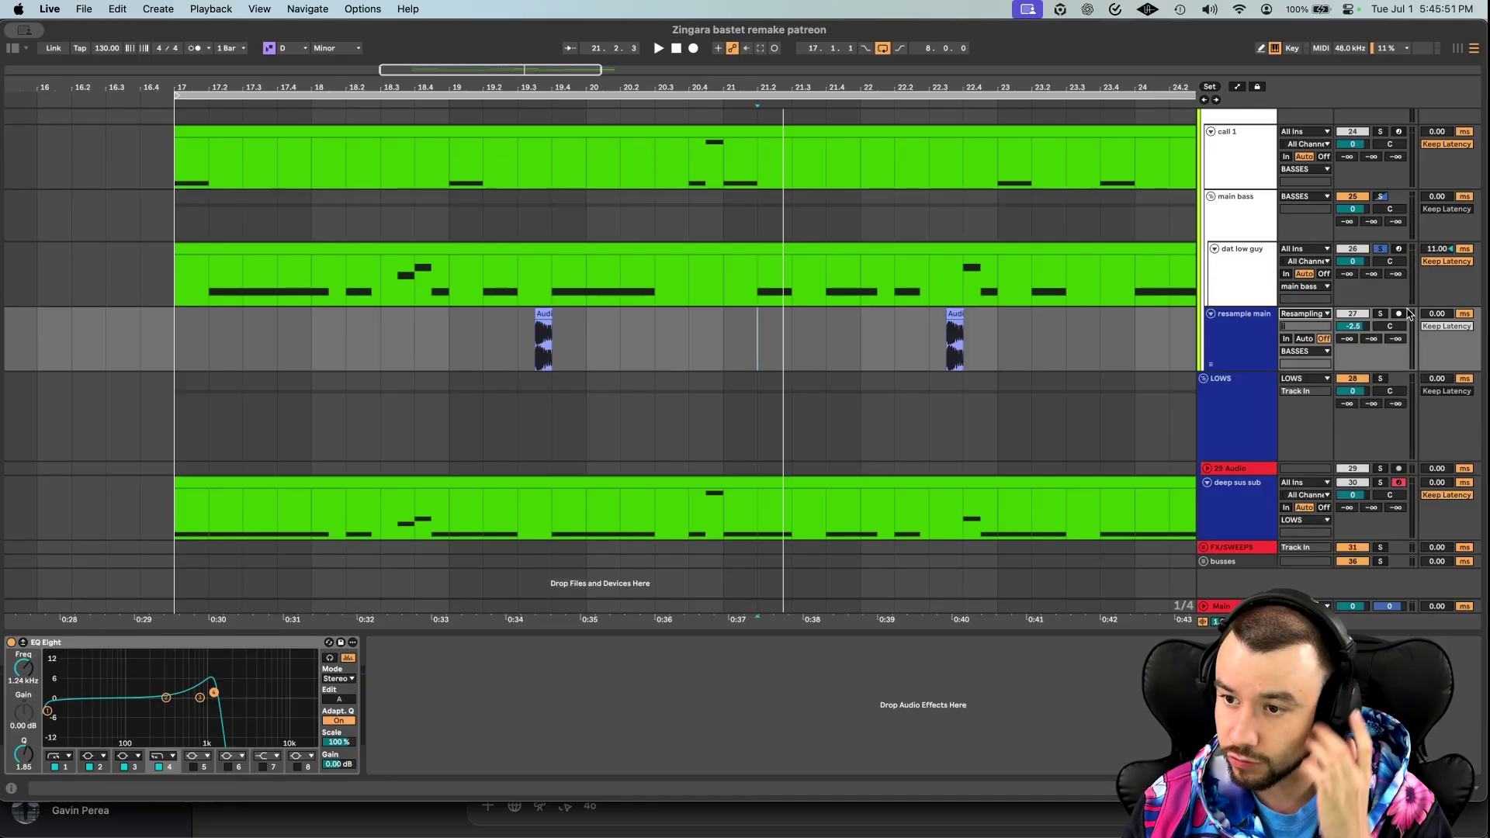
# Arm resample main, record a short take of the soloed bass from 21.2.1, and delete the recorded clip.
pyautogui.click(1401, 314)
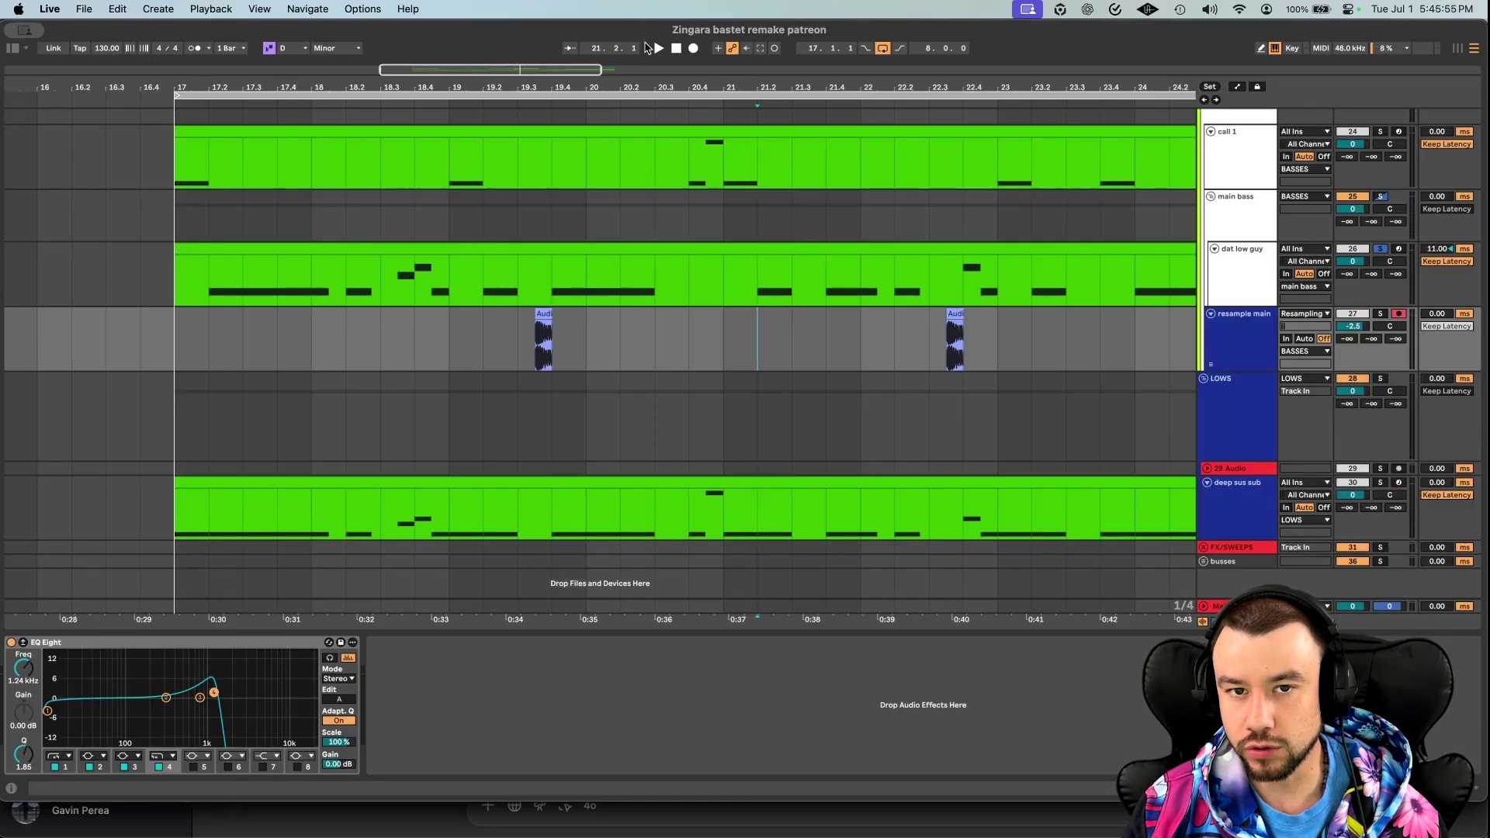
pyautogui.click(694, 48)
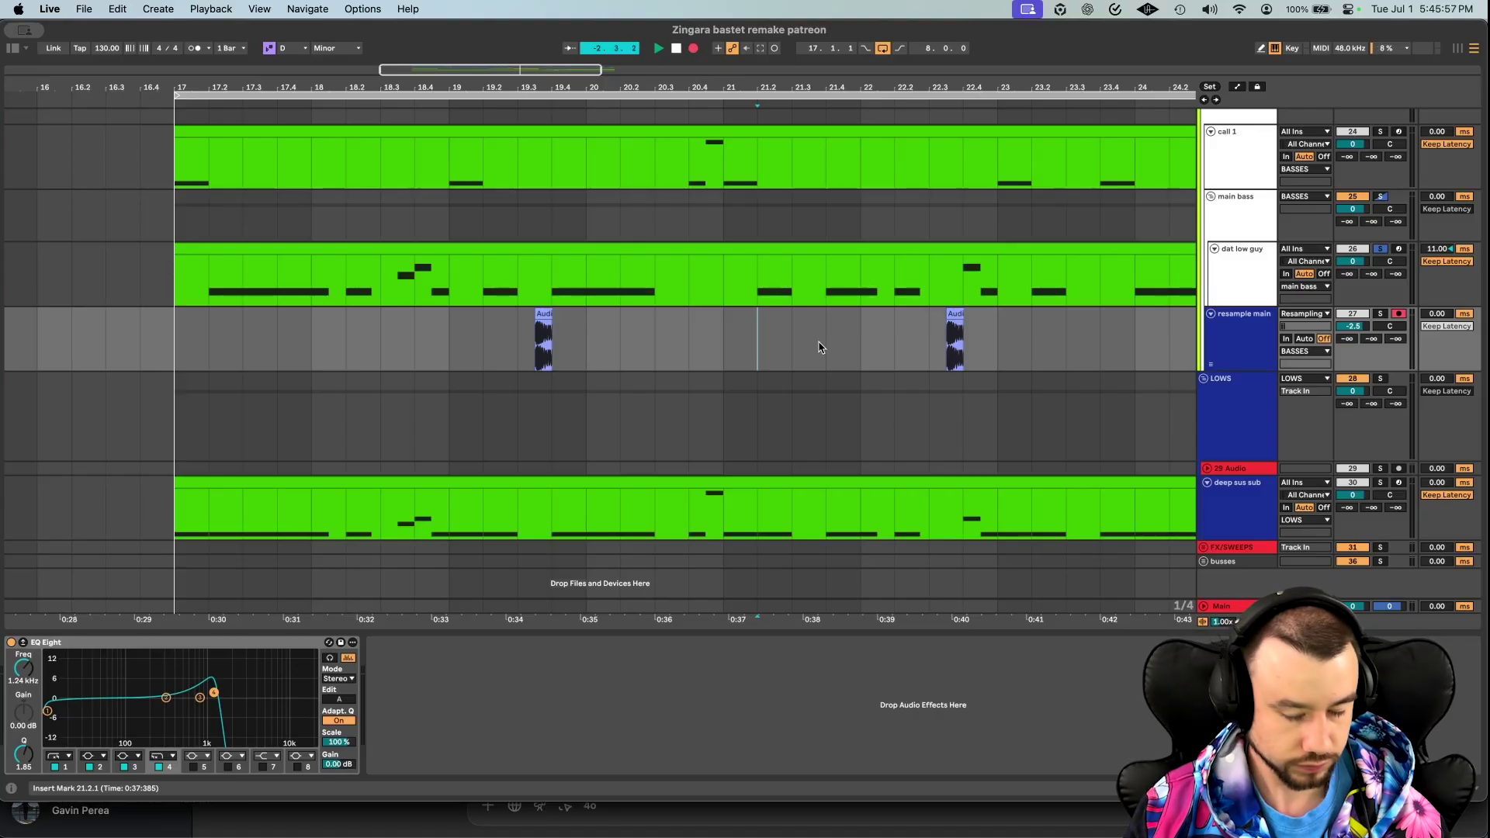
pyautogui.press('+')
pyautogui.press('space')
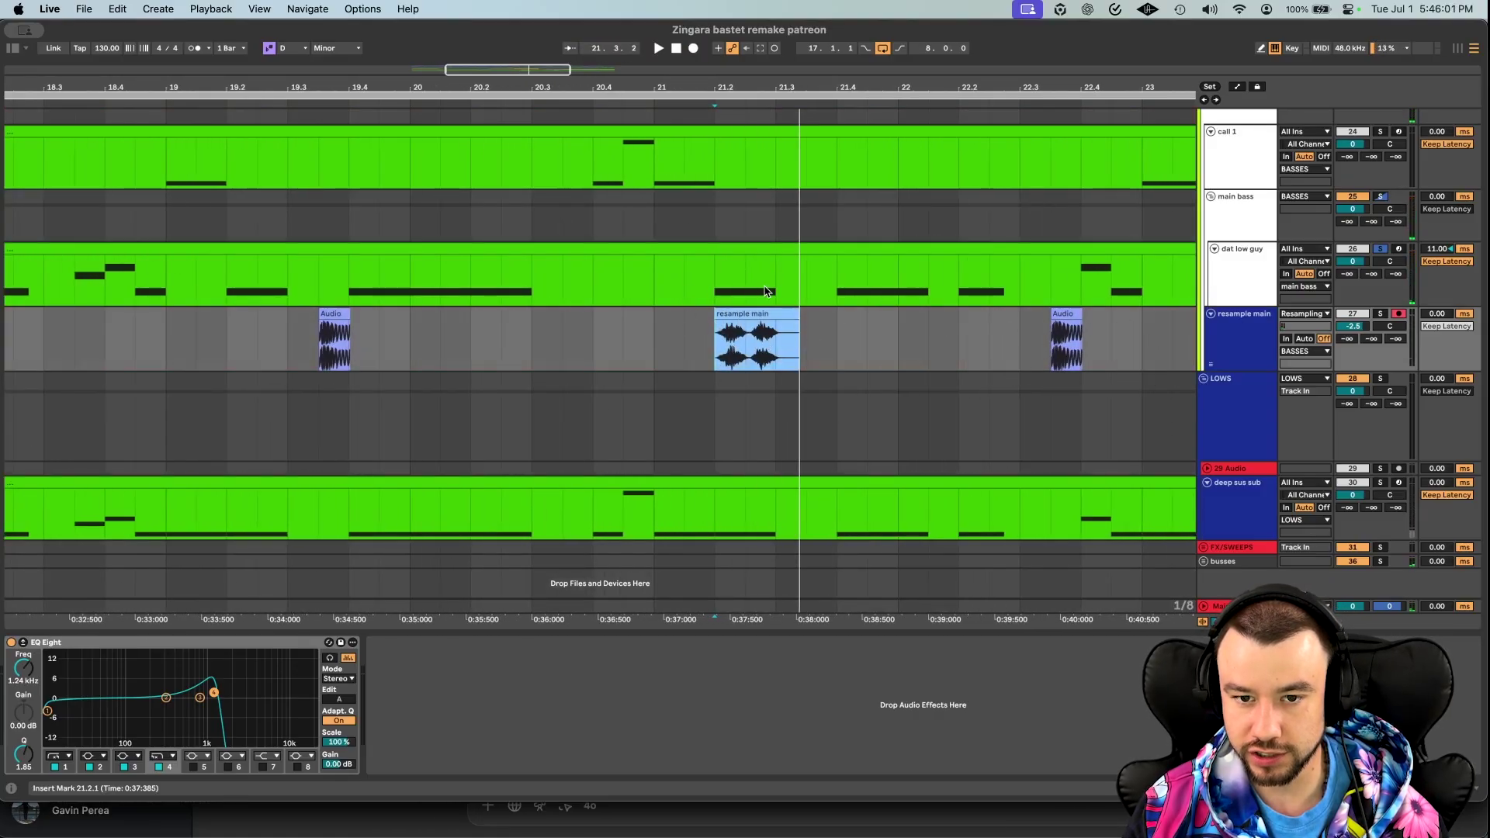
pyautogui.click(734, 319)
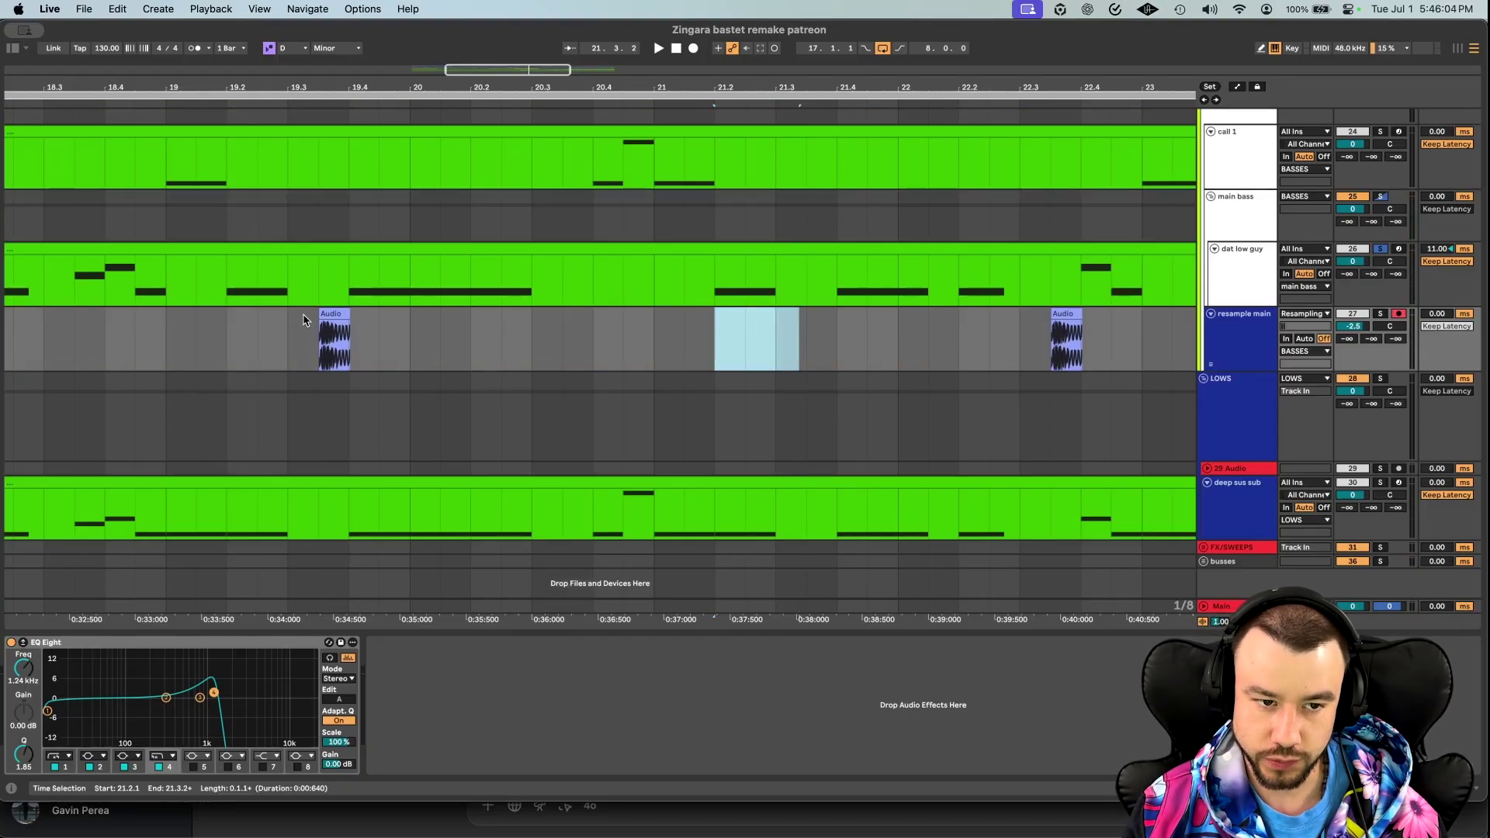
# Audition the resample main clip at 19.3.3 in solo, examine its sample and pitch settings, and clear the solo.
pyautogui.click(332, 314)
pyautogui.scroll(5, 333, 315)
pyautogui.press('space')
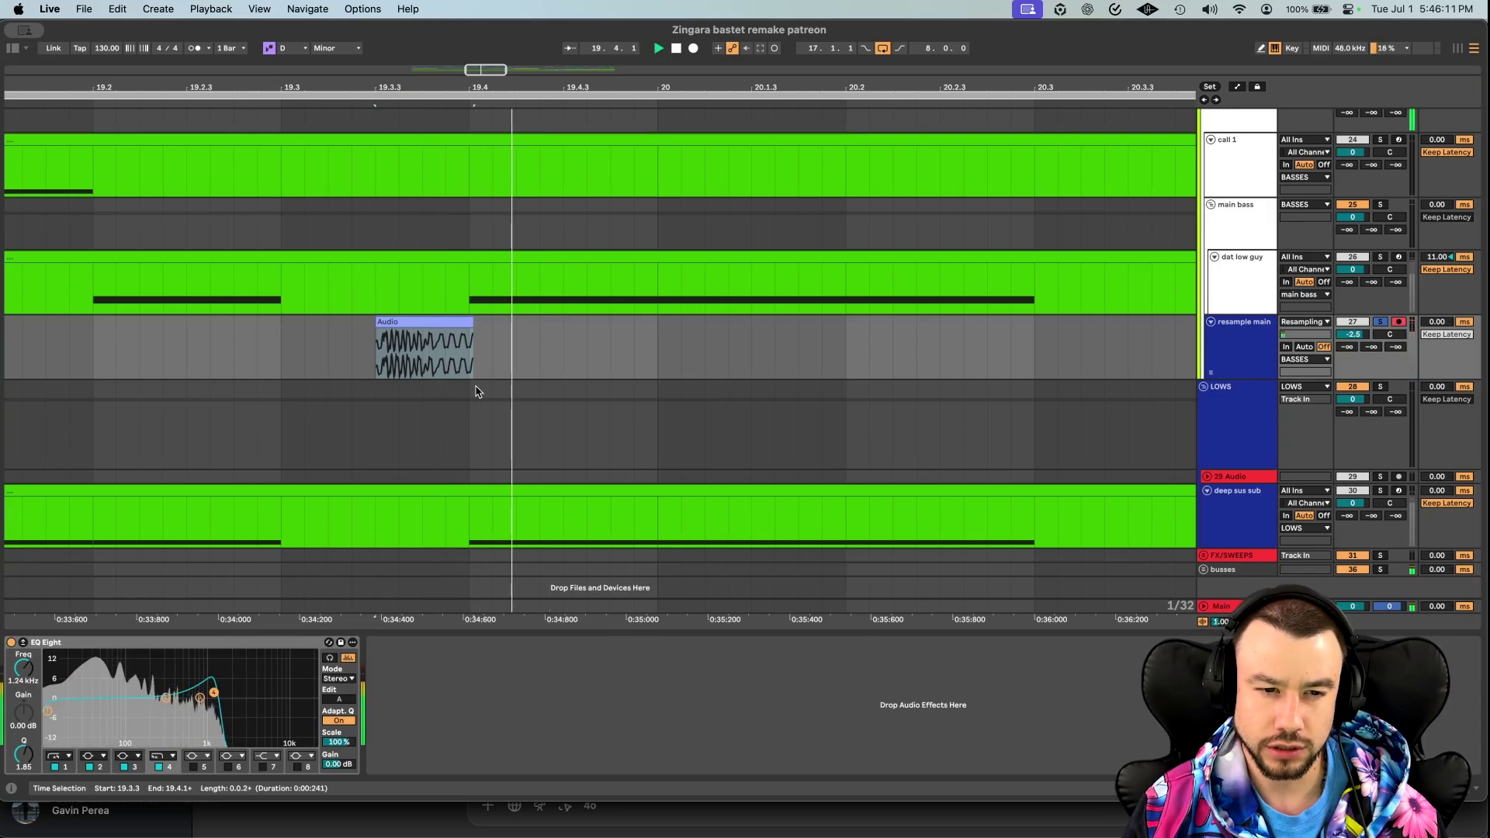
pyautogui.doubleClick(415, 323)
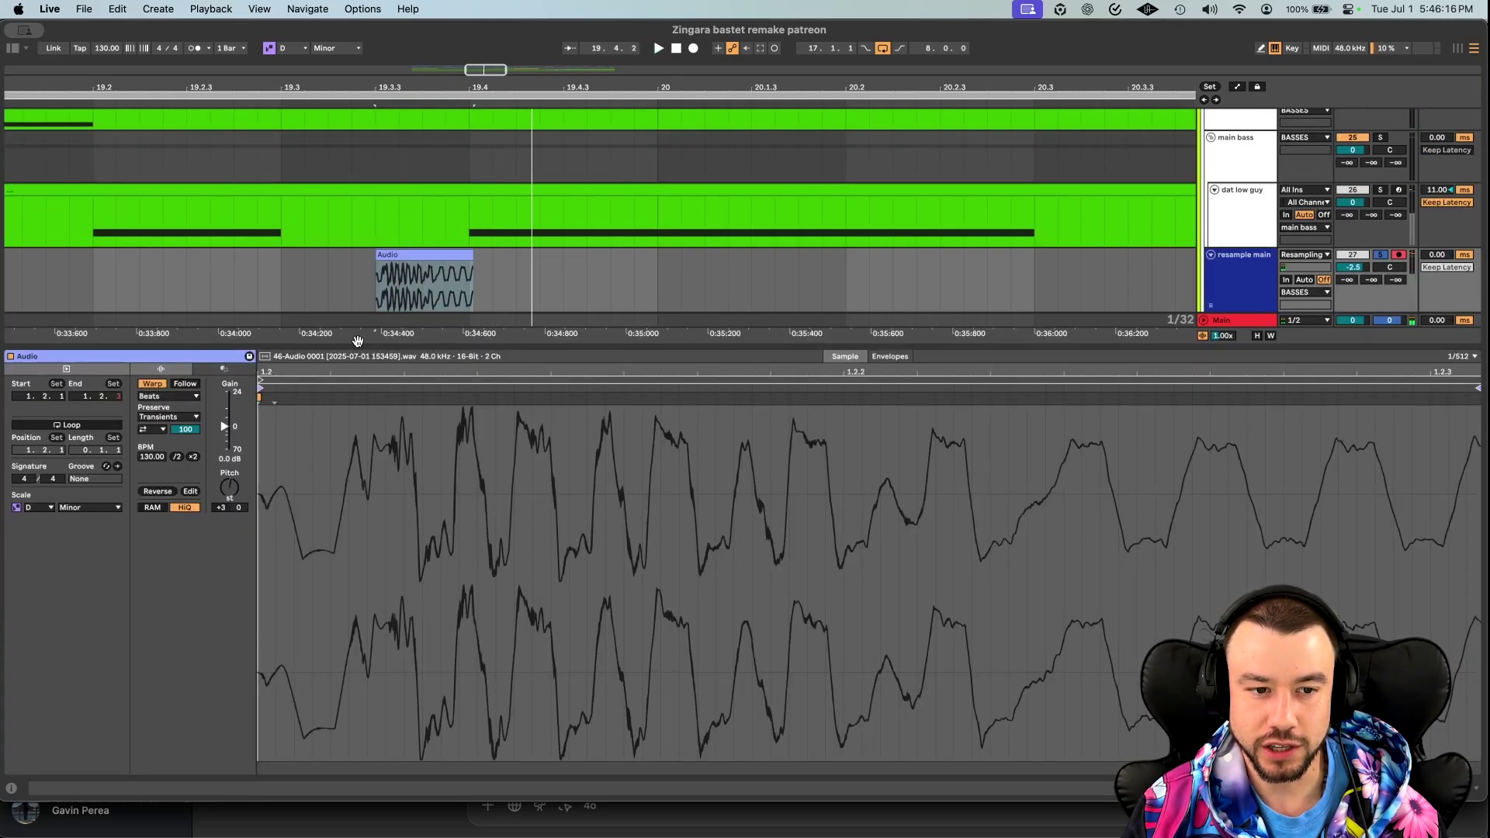
pyautogui.press('super+alt+l')
pyautogui.press('x')
pyautogui.click(1387, 460)
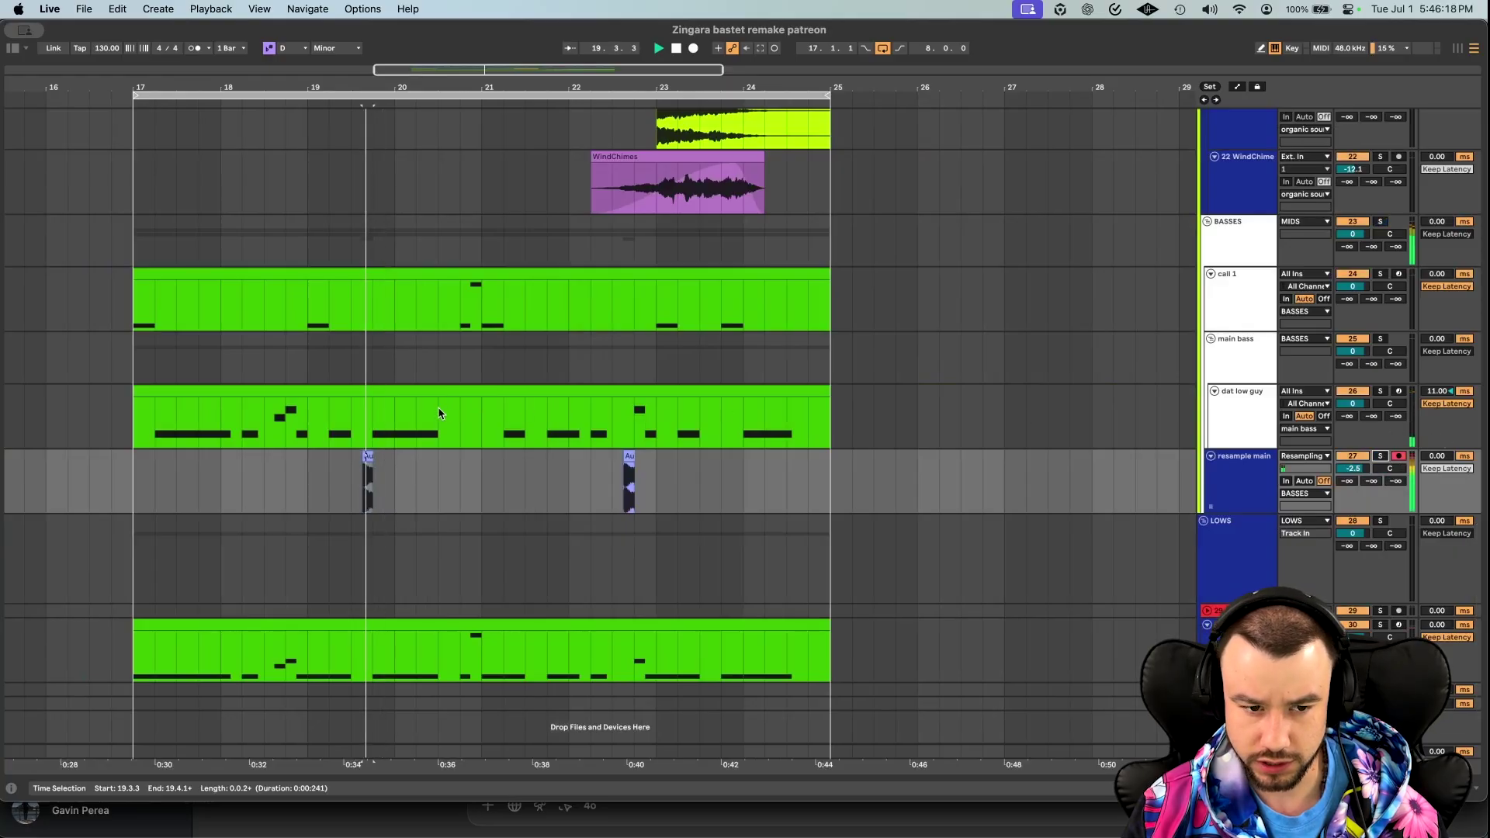
# Play the full arrangement from 19.2.1 and from 22.1.1 to hear both resample clips in context.
pyautogui.click(331, 477)
pyautogui.press('space')
pyautogui.scroll(-3, 331, 477)
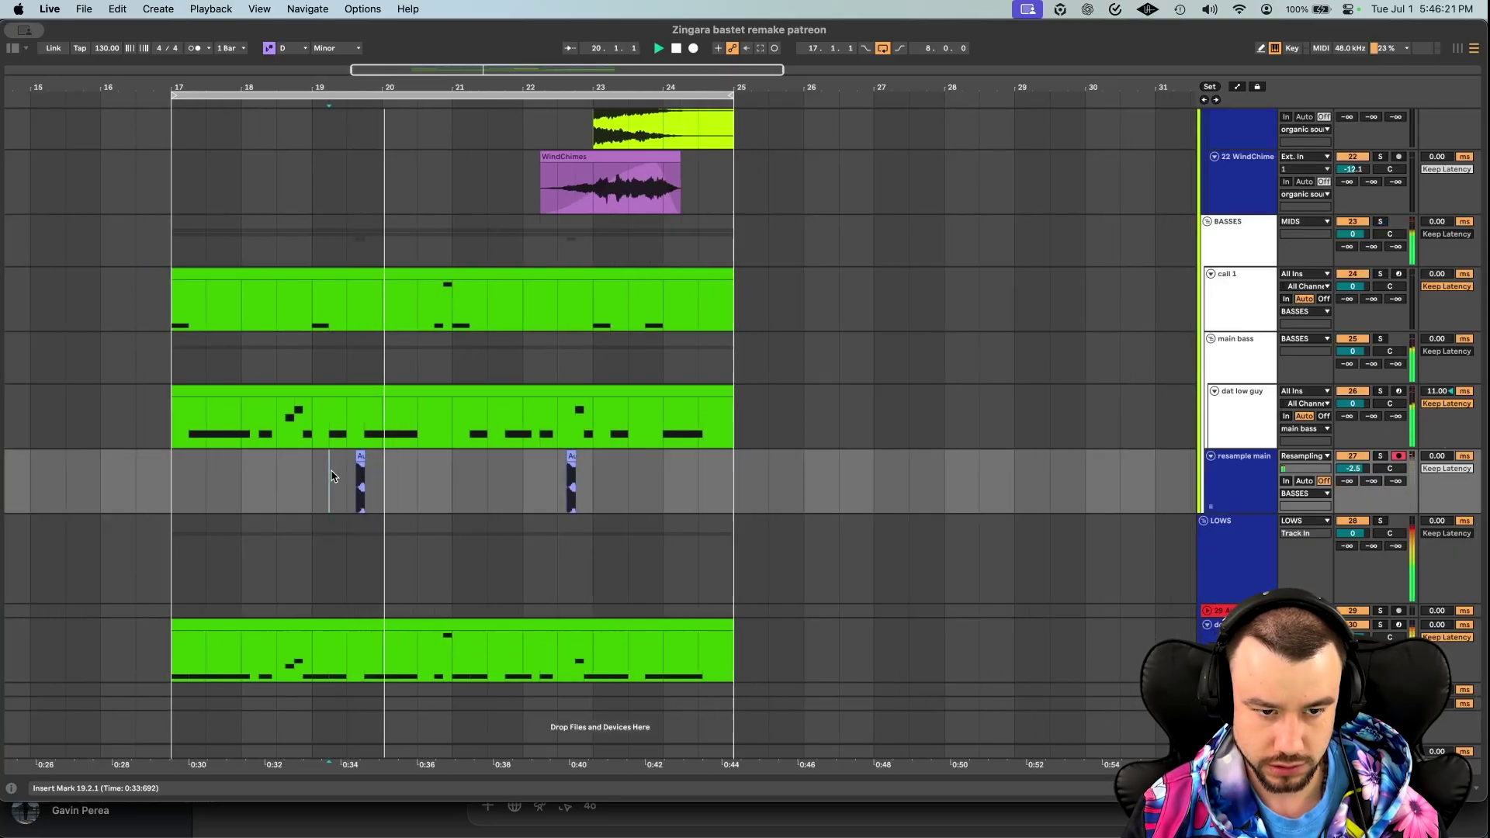
pyautogui.click(462, 485)
pyautogui.press('space')
pyautogui.press('space')
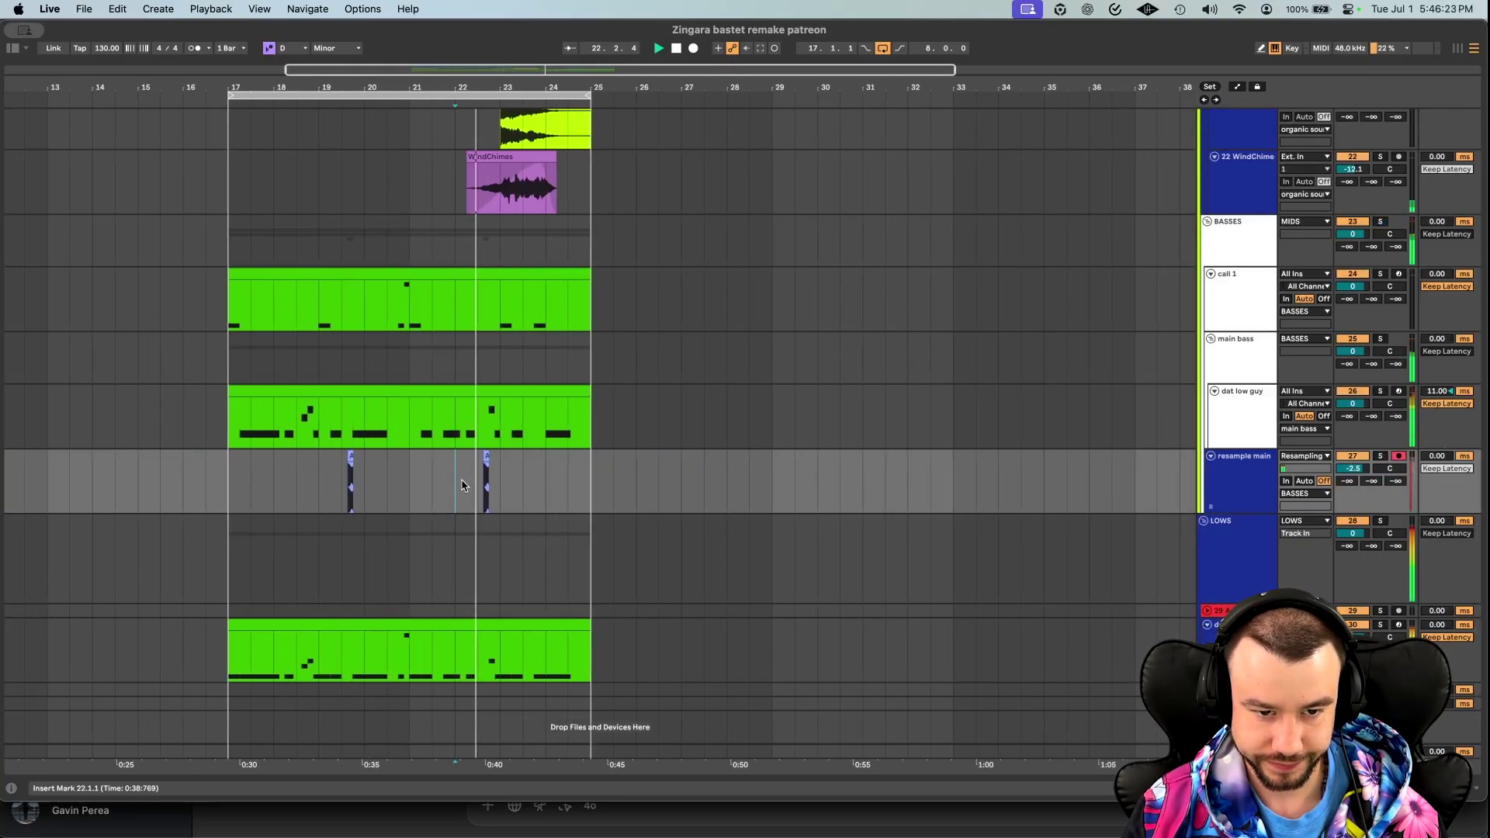
pyautogui.scroll(2, 462, 486)
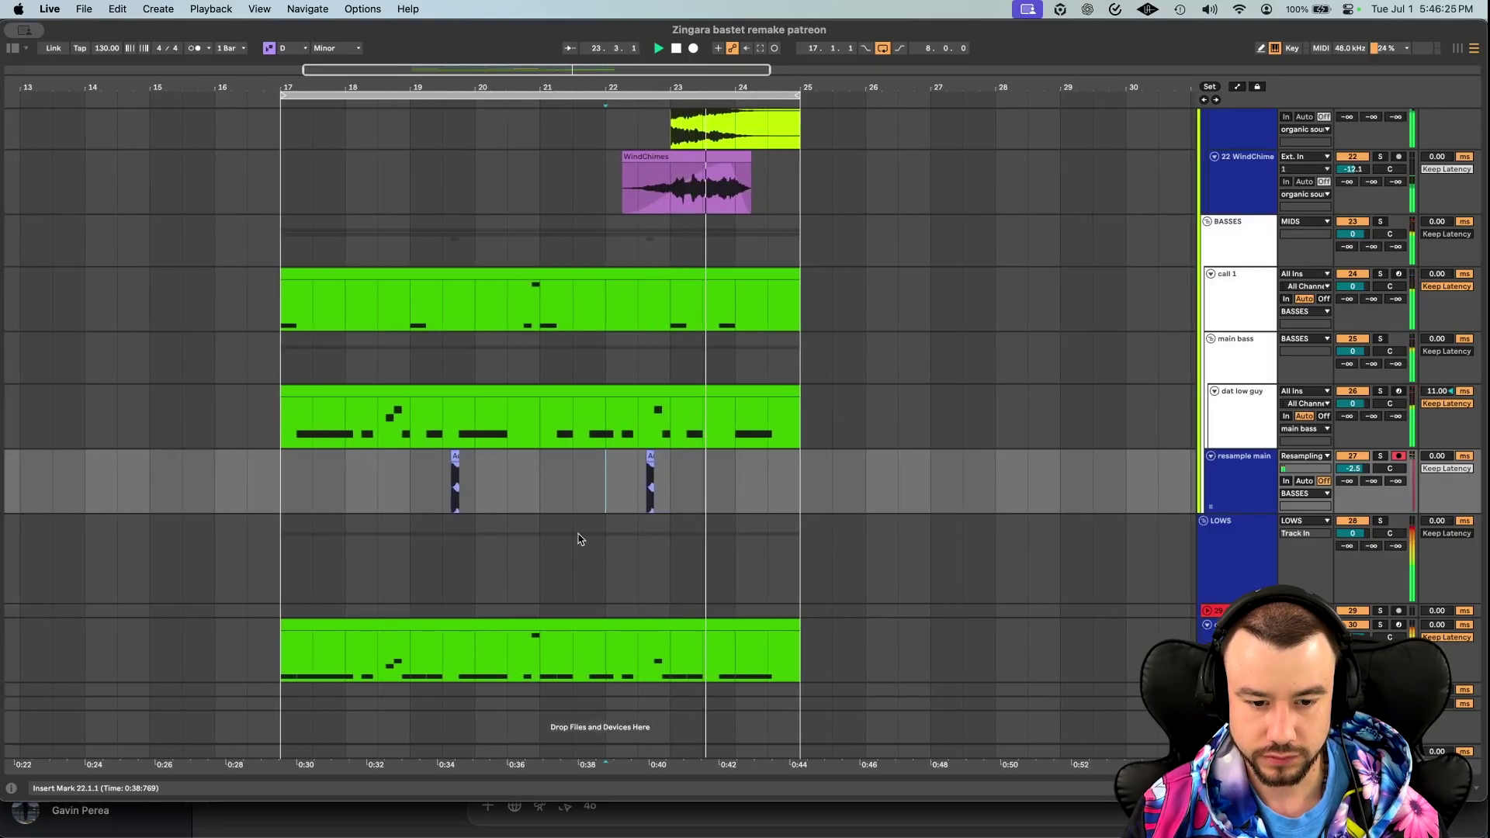
# Insert an audio track below the existing tracks and place the Zingara - Bastet reference song on it.
pyautogui.hscroll(-3, 578, 540)
pyautogui.hscroll(-1, 578, 539)
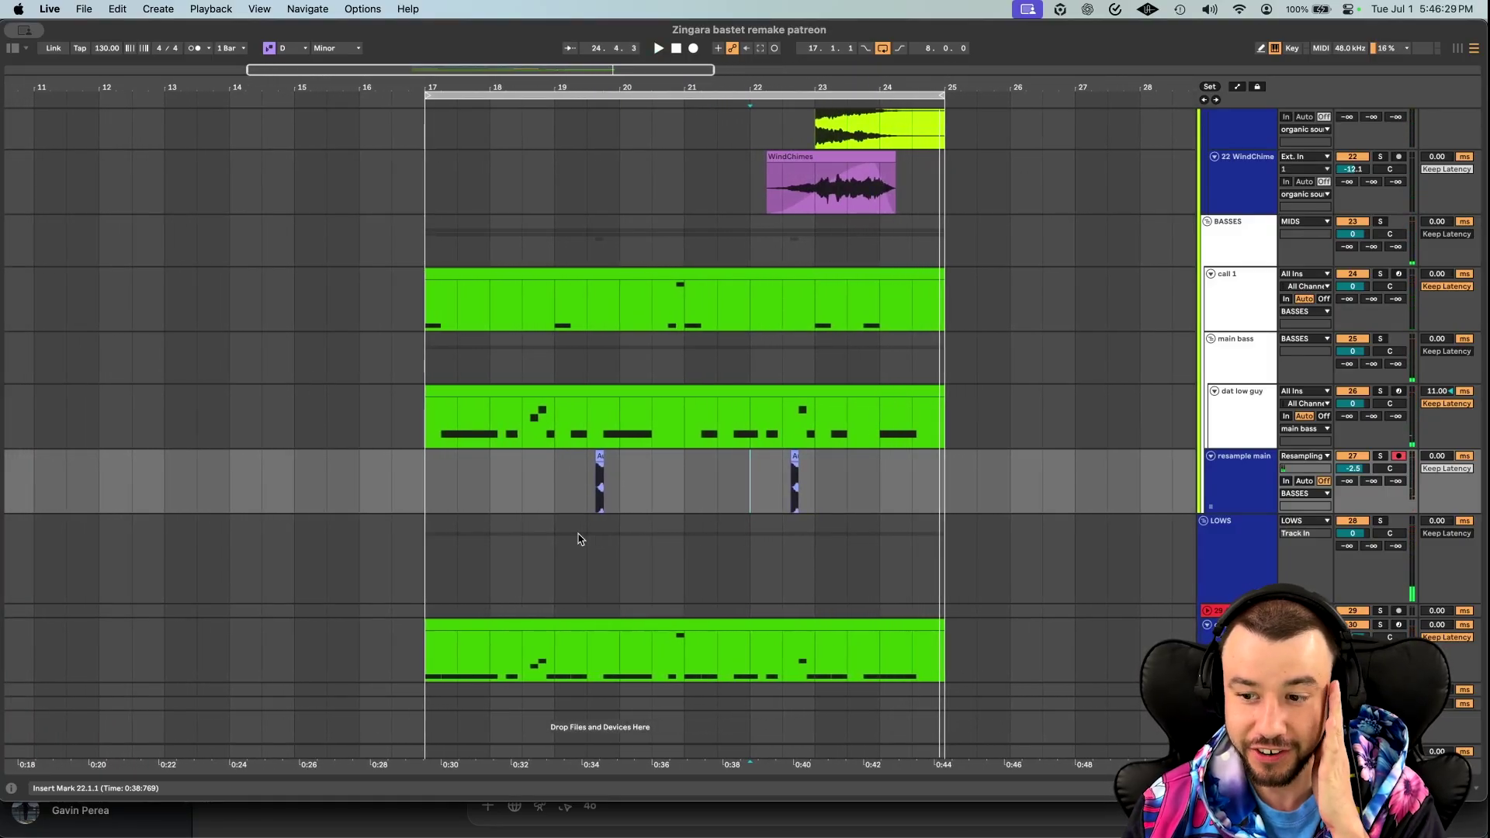
pyautogui.scroll(-2, 578, 540)
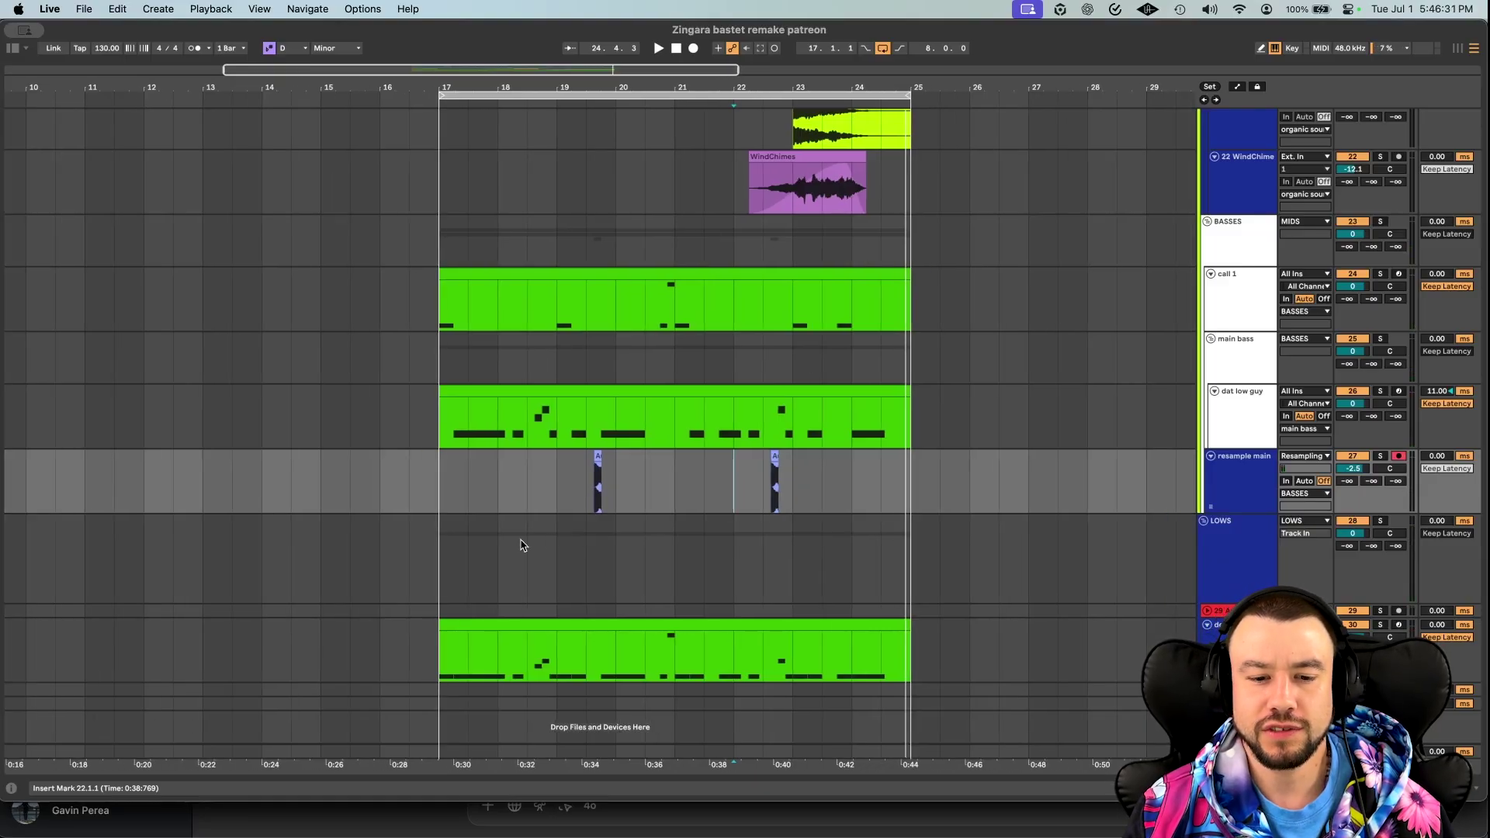
pyautogui.hscroll(-1, 750, 426)
pyautogui.click(1242, 704)
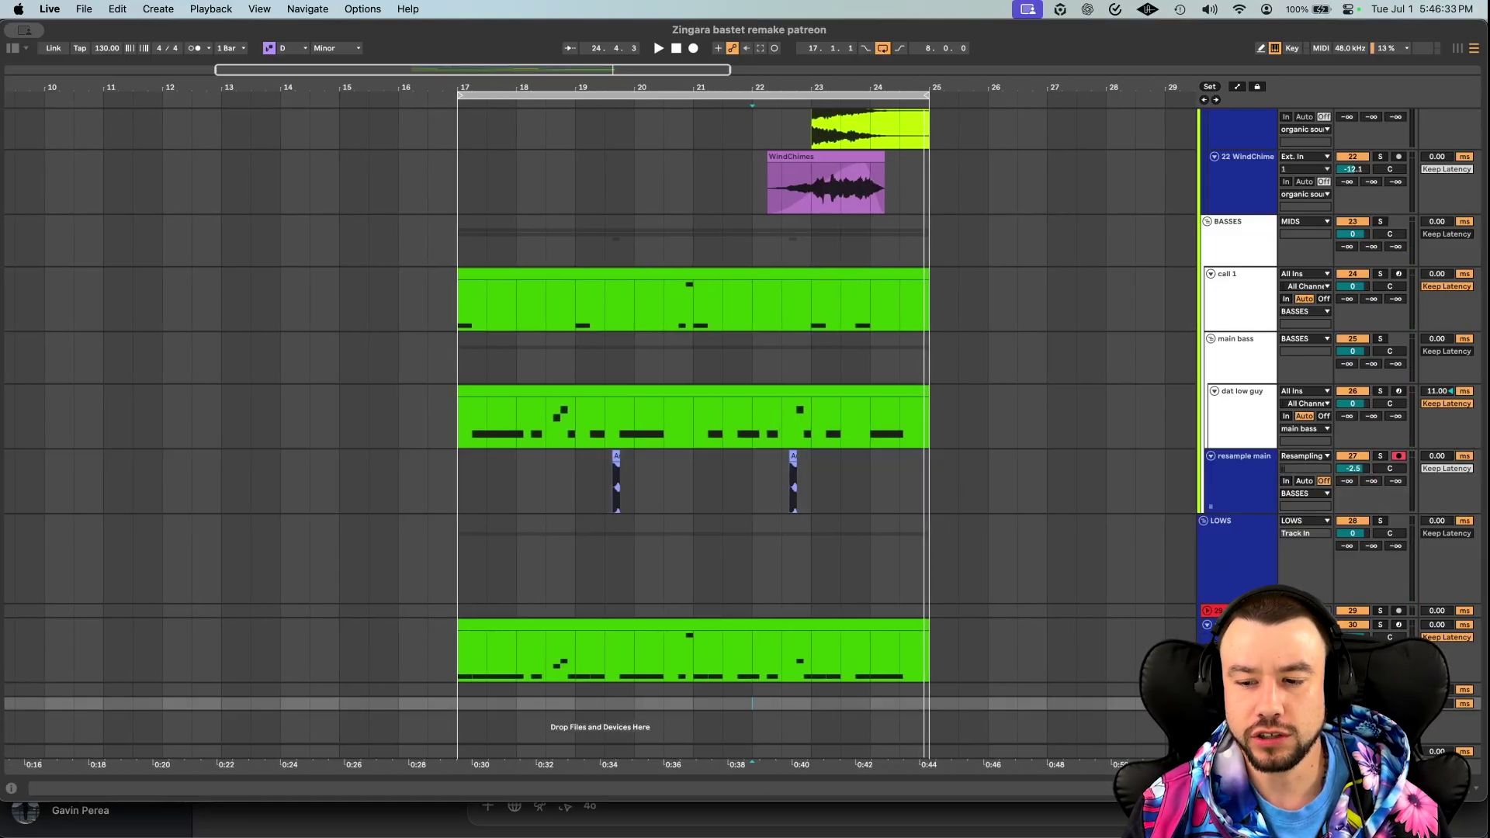
pyautogui.press('super+t')
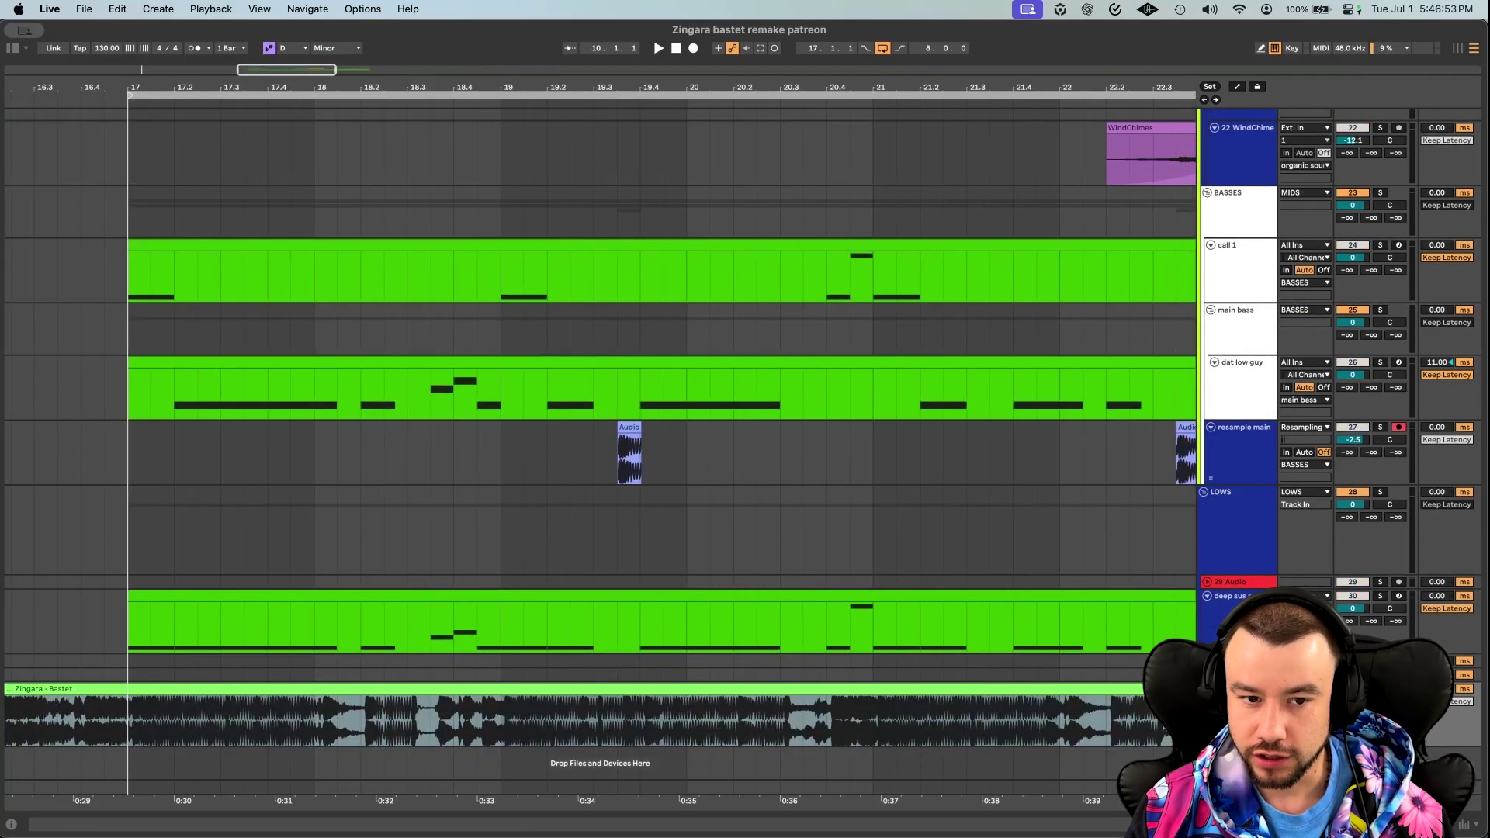
# Examine the reference song's waveform for its bass breaks, marking 18.3.1 to 19.1.1, 20.3.1 to 20.4.1 and the area after 22.1.1.
pyautogui.hscroll(-4, 469, 658)
pyautogui.scroll(-4, 468, 658)
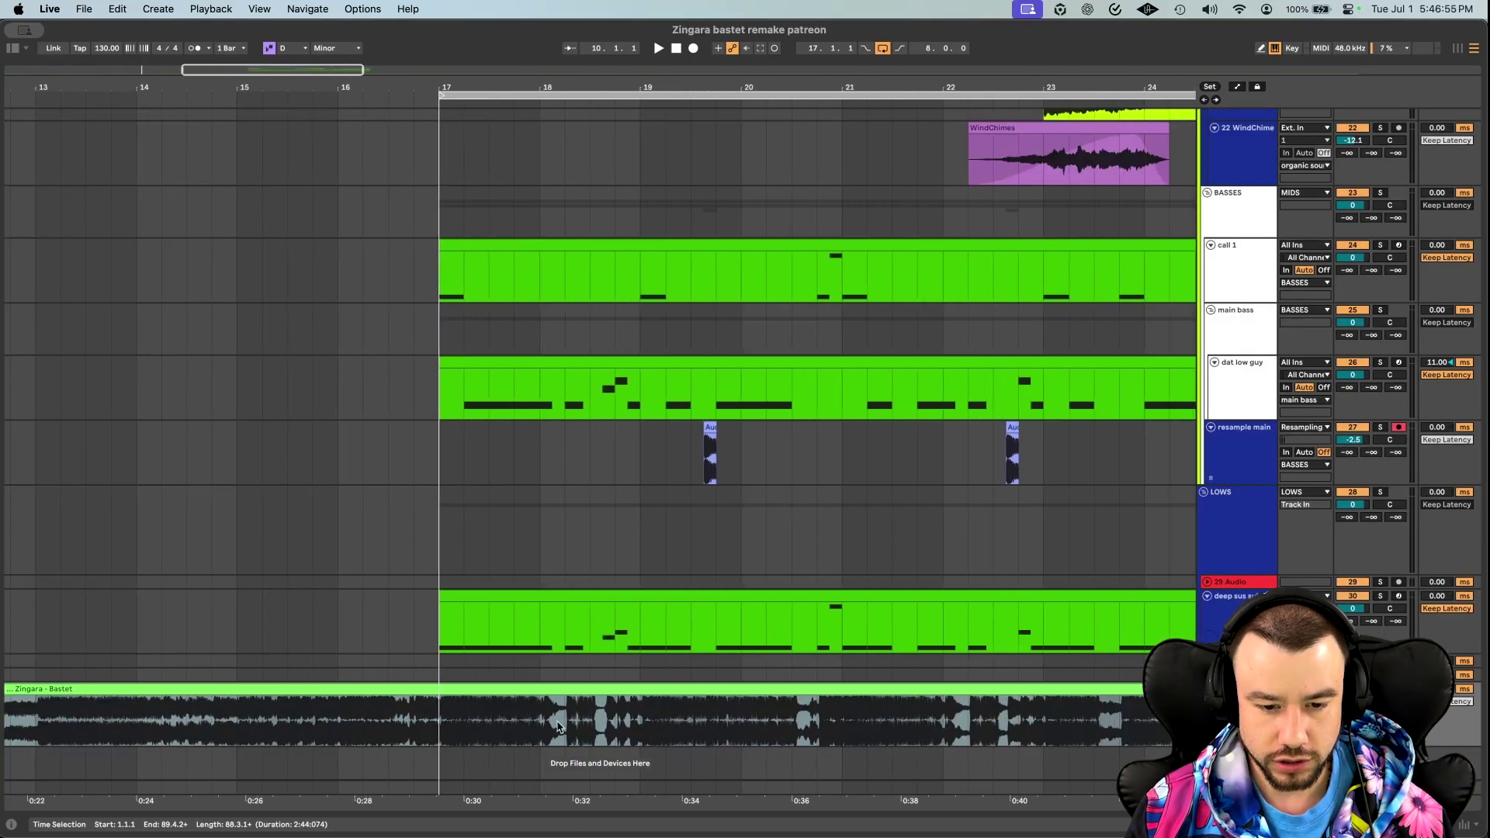
pyautogui.hscroll(3, 526, 728)
pyautogui.click(265, 721)
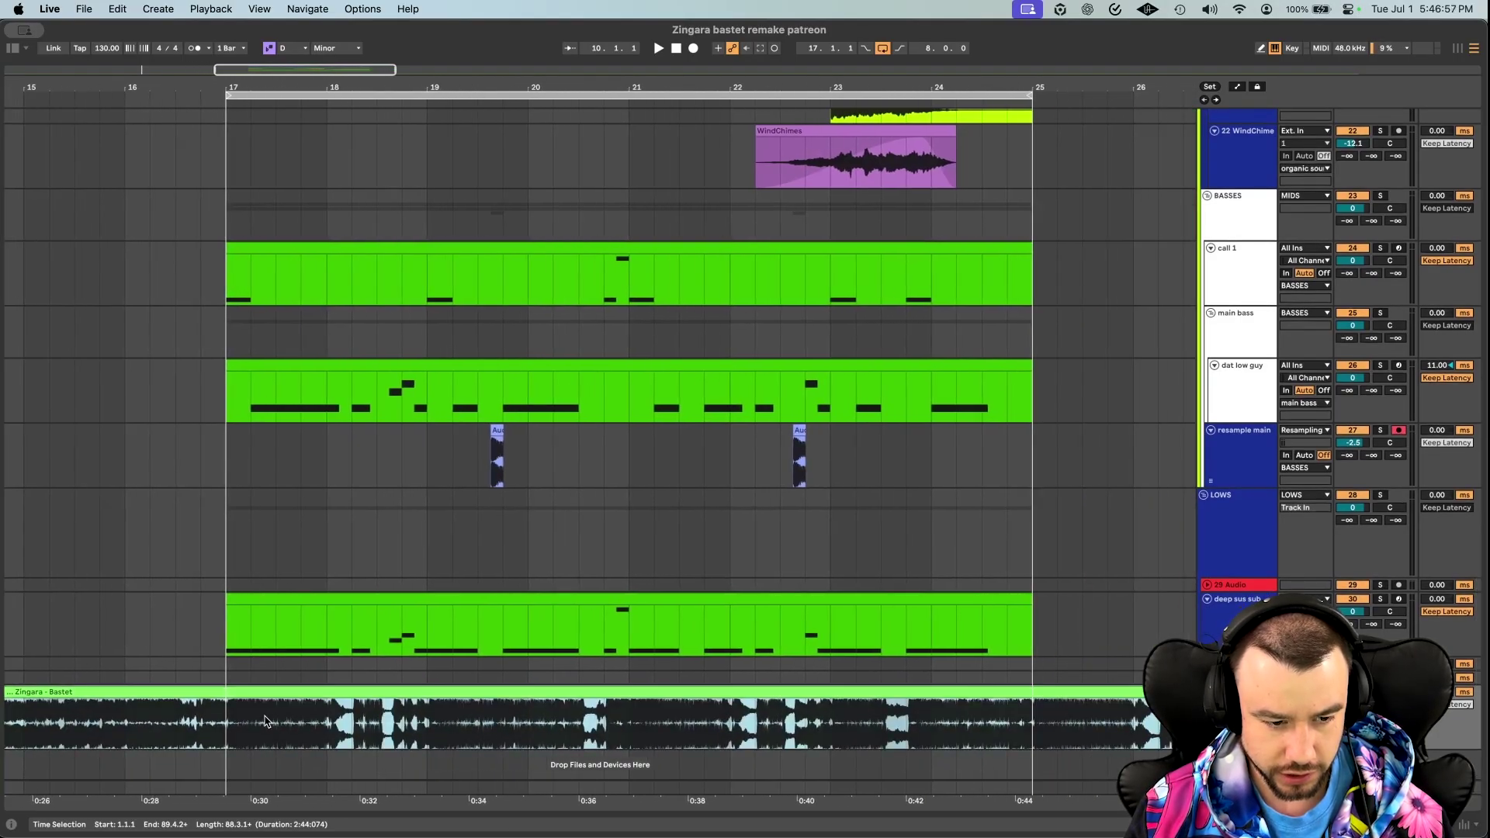
pyautogui.moveTo(222, 720); pyautogui.dragTo(239, 718)
pyautogui.moveTo(295, 674); pyautogui.dragTo(429, 675)
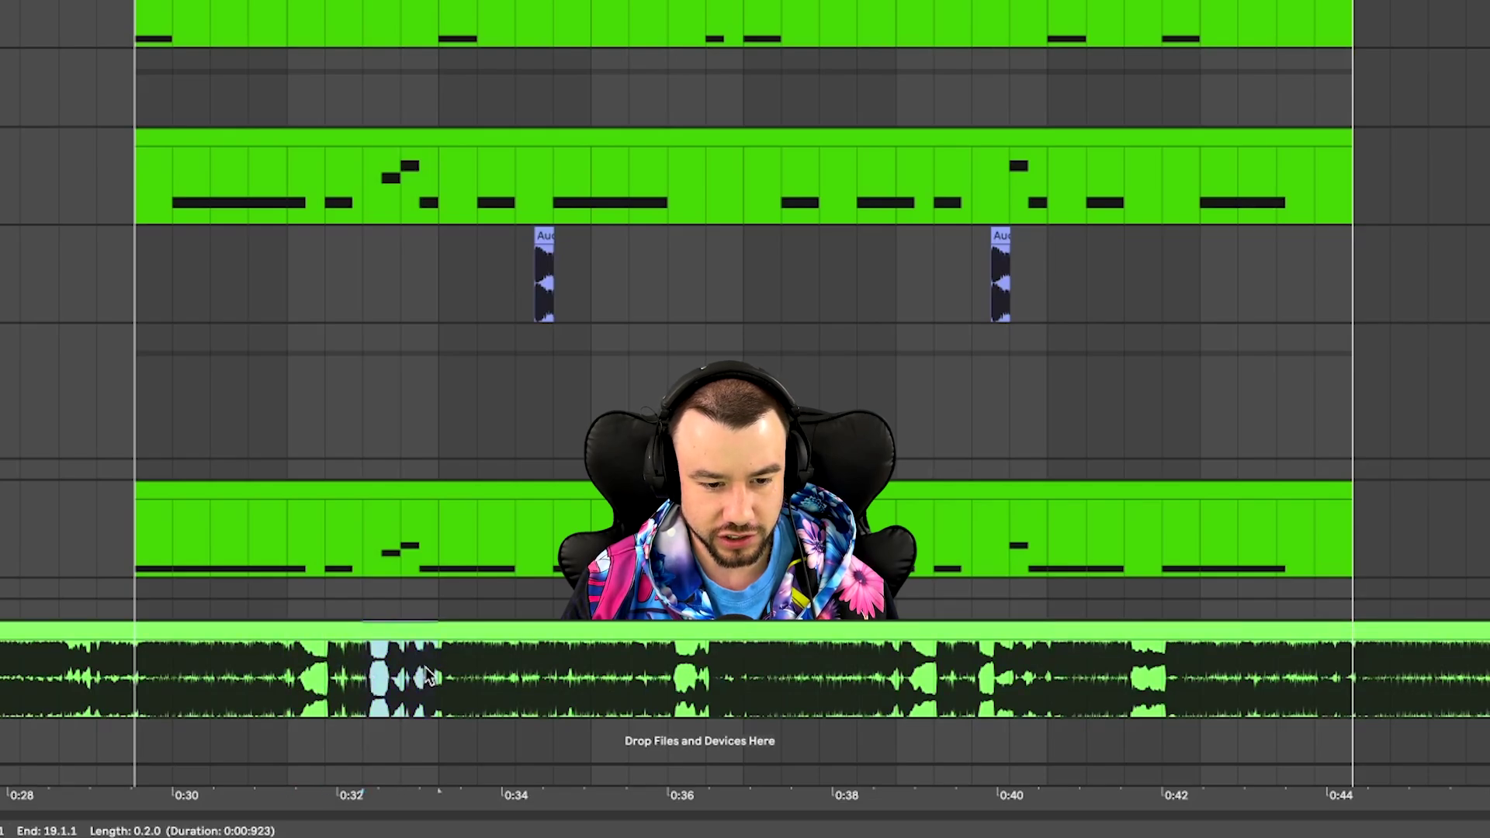
pyautogui.click(654, 687)
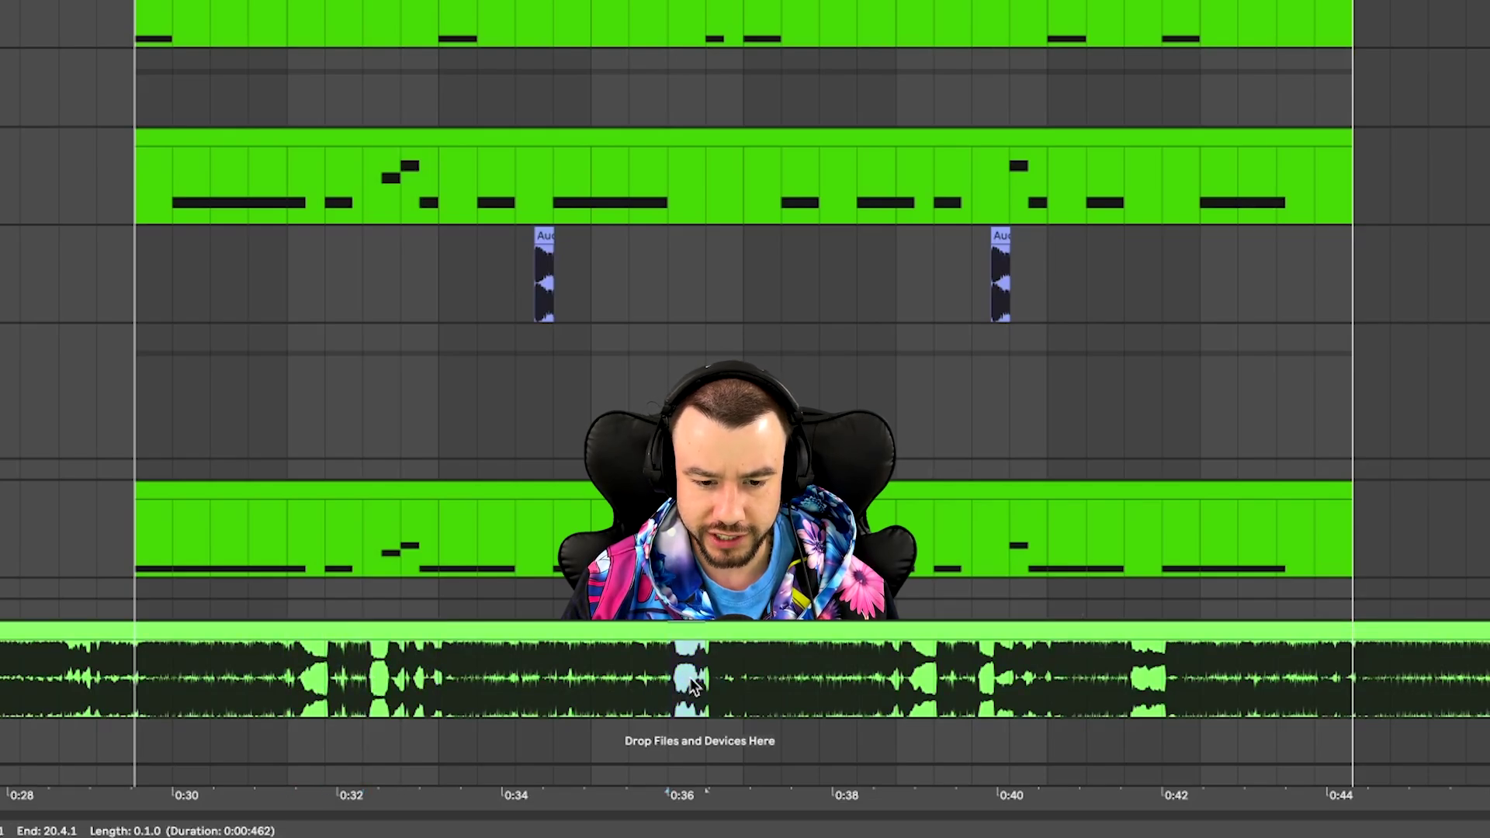
pyautogui.moveTo(897, 657); pyautogui.dragTo(1069, 667)
pyautogui.click(972, 674)
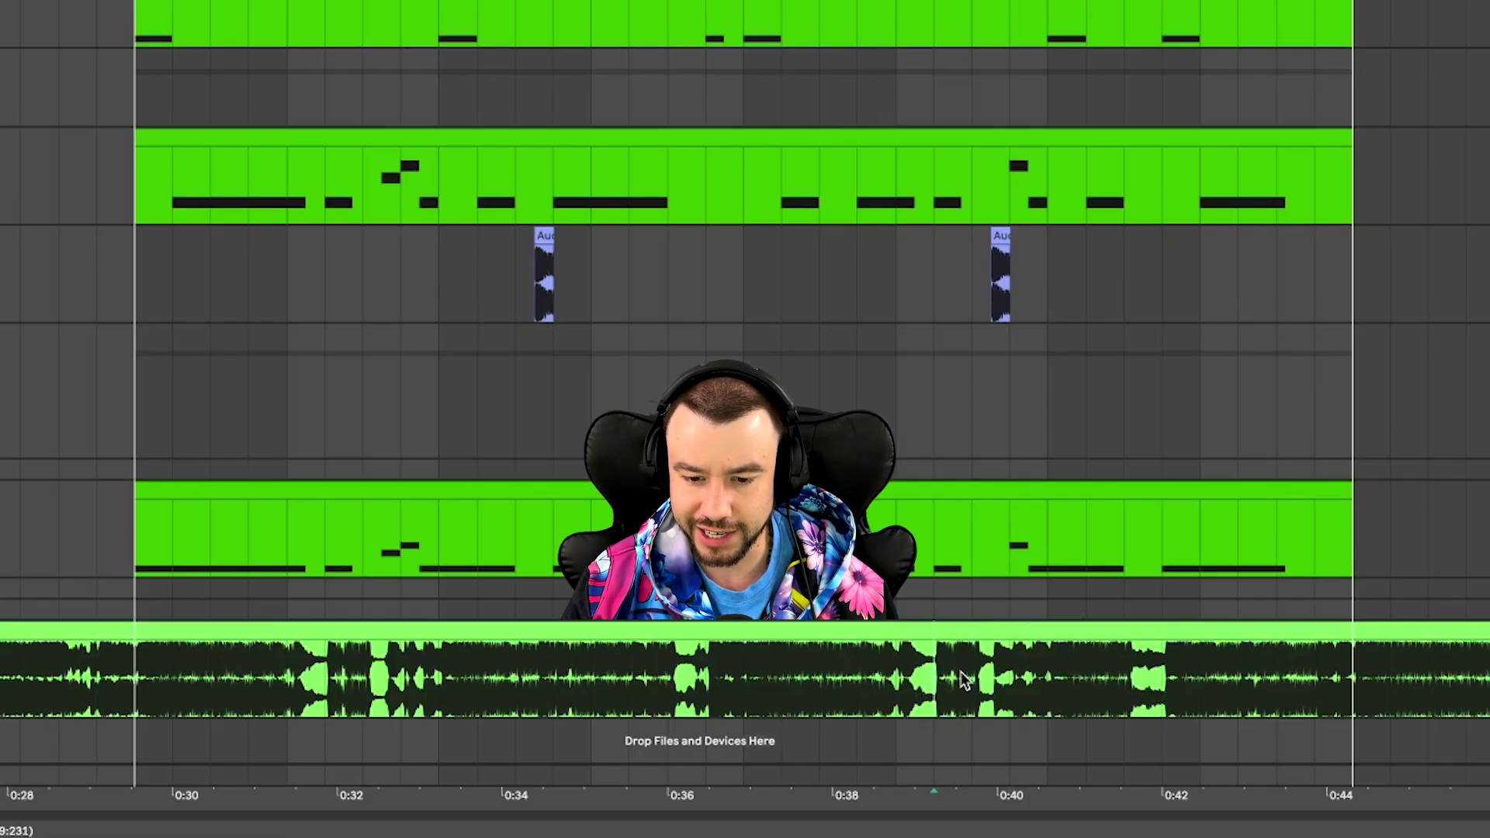
pyautogui.moveTo(967, 672)
pyautogui.mouseDown()
pyautogui.moveTo(1125, 669)
pyautogui.moveTo(936, 670)
pyautogui.mouseUp()
pyautogui.click(899, 670)
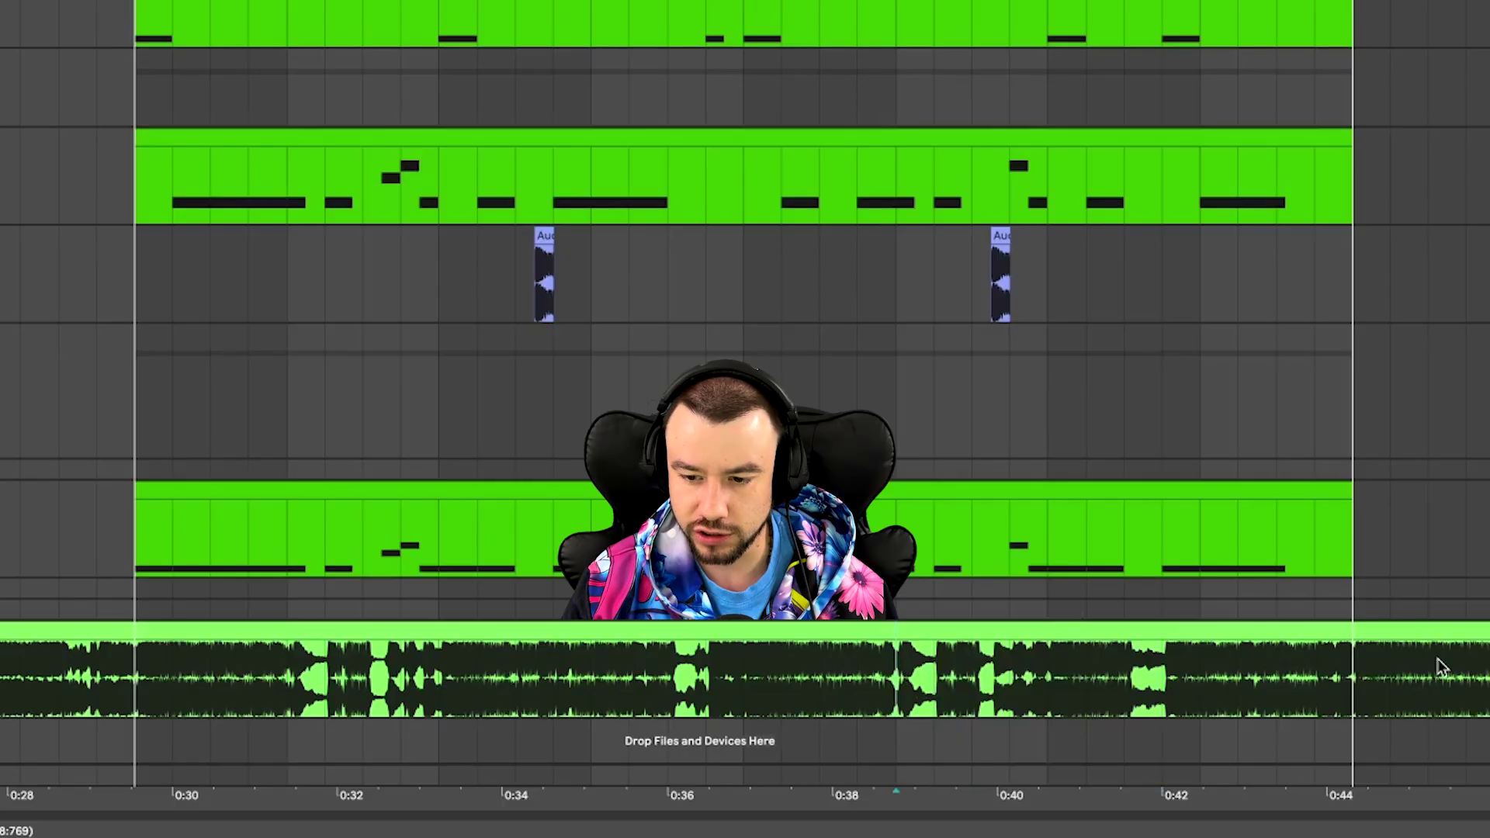
# Return to the bass tracks and solo the BASSES group.
pyautogui.scroll(-2, 1345, 663)
pyautogui.scroll(-1, 1346, 663)
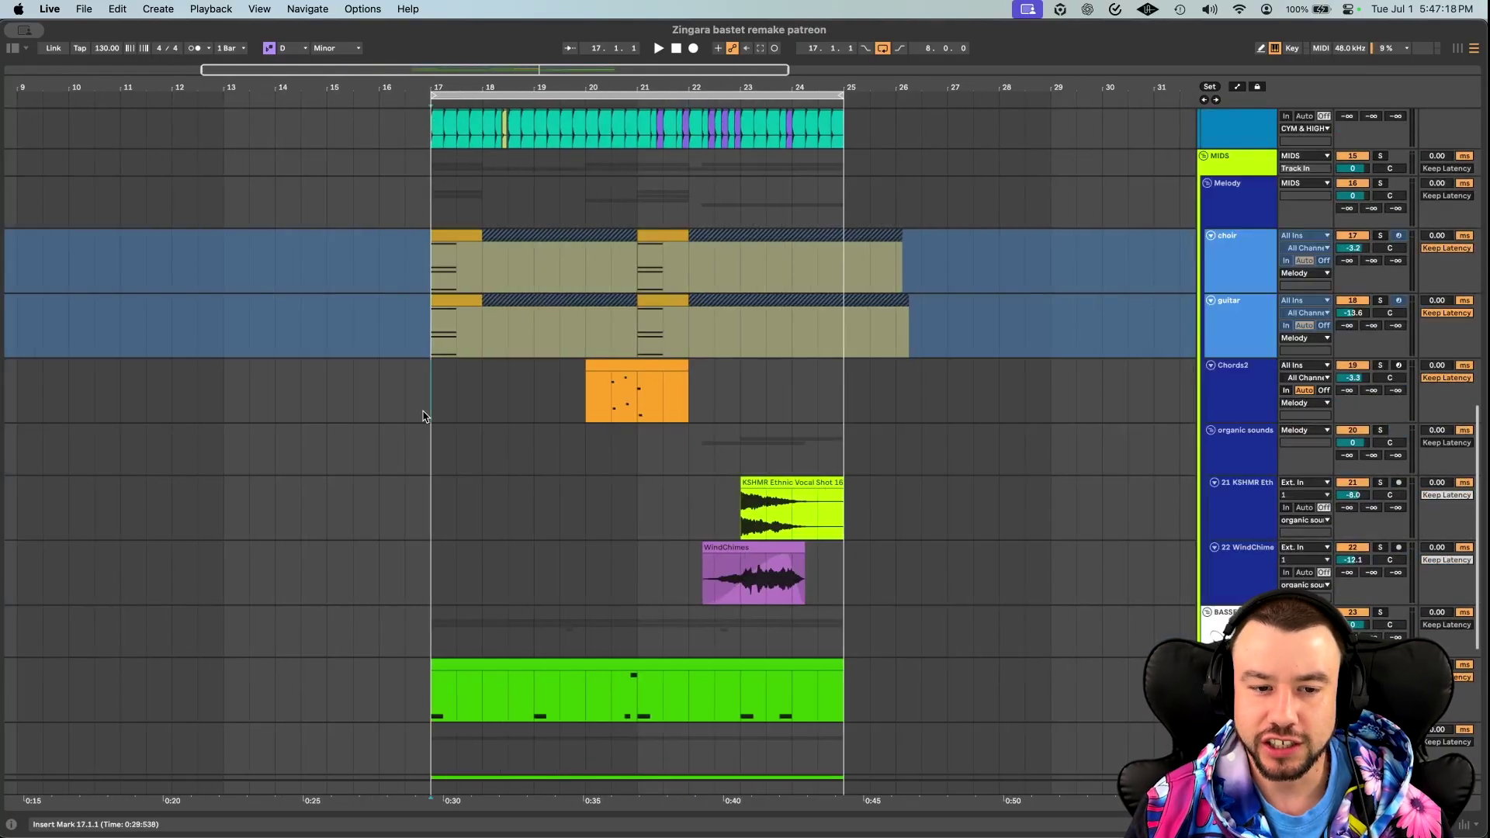
pyautogui.scroll(-3, 423, 417)
pyautogui.scroll(-3, 423, 415)
pyautogui.hscroll(1, 422, 434)
pyautogui.scroll(3, 419, 458)
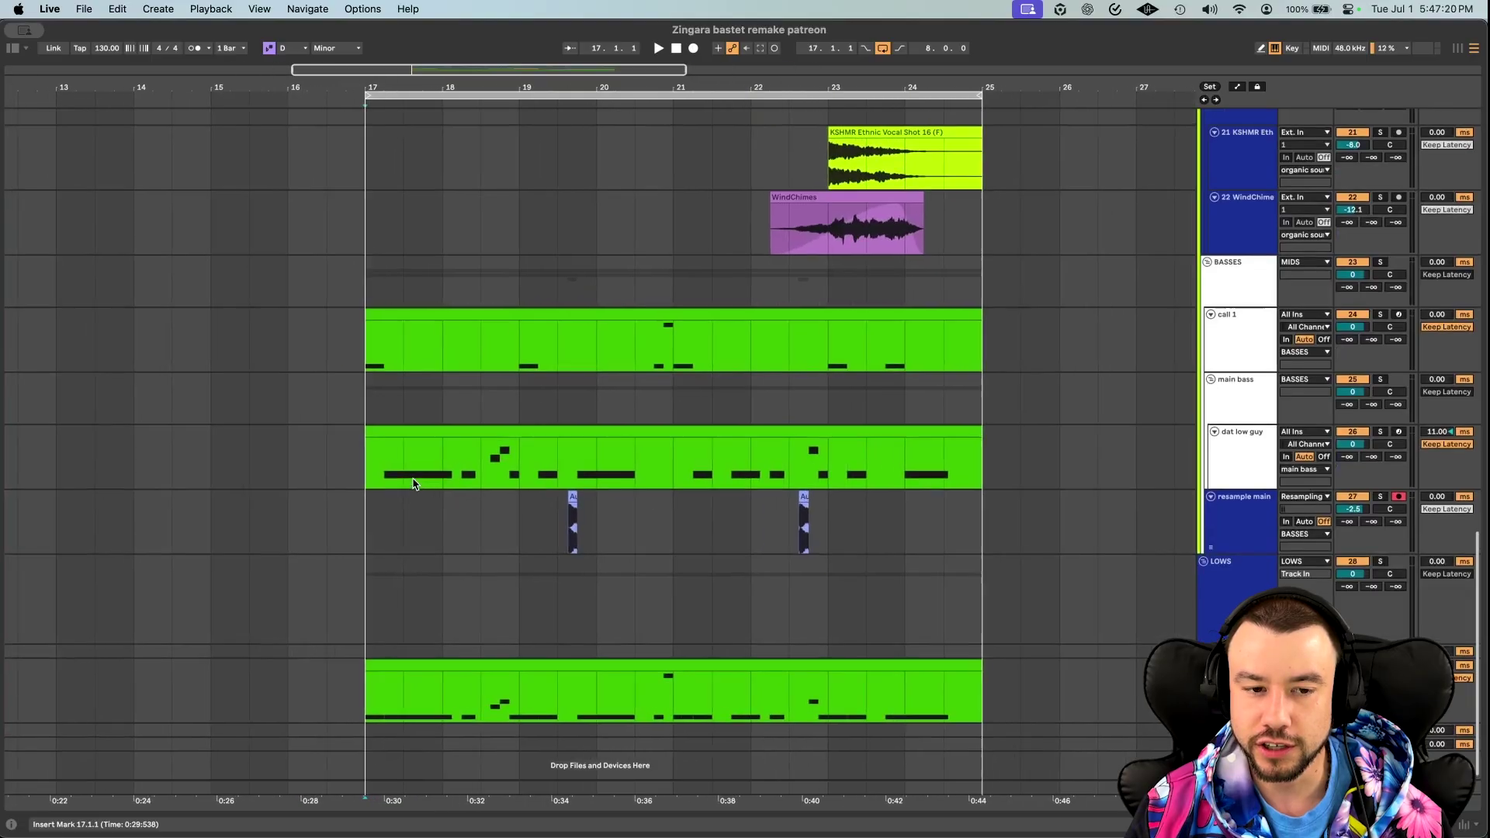
pyautogui.hscroll(-2, 414, 478)
pyautogui.scroll(1, 413, 478)
pyautogui.scroll(-1, 414, 483)
pyautogui.hscroll(1, 414, 482)
pyautogui.click(389, 436)
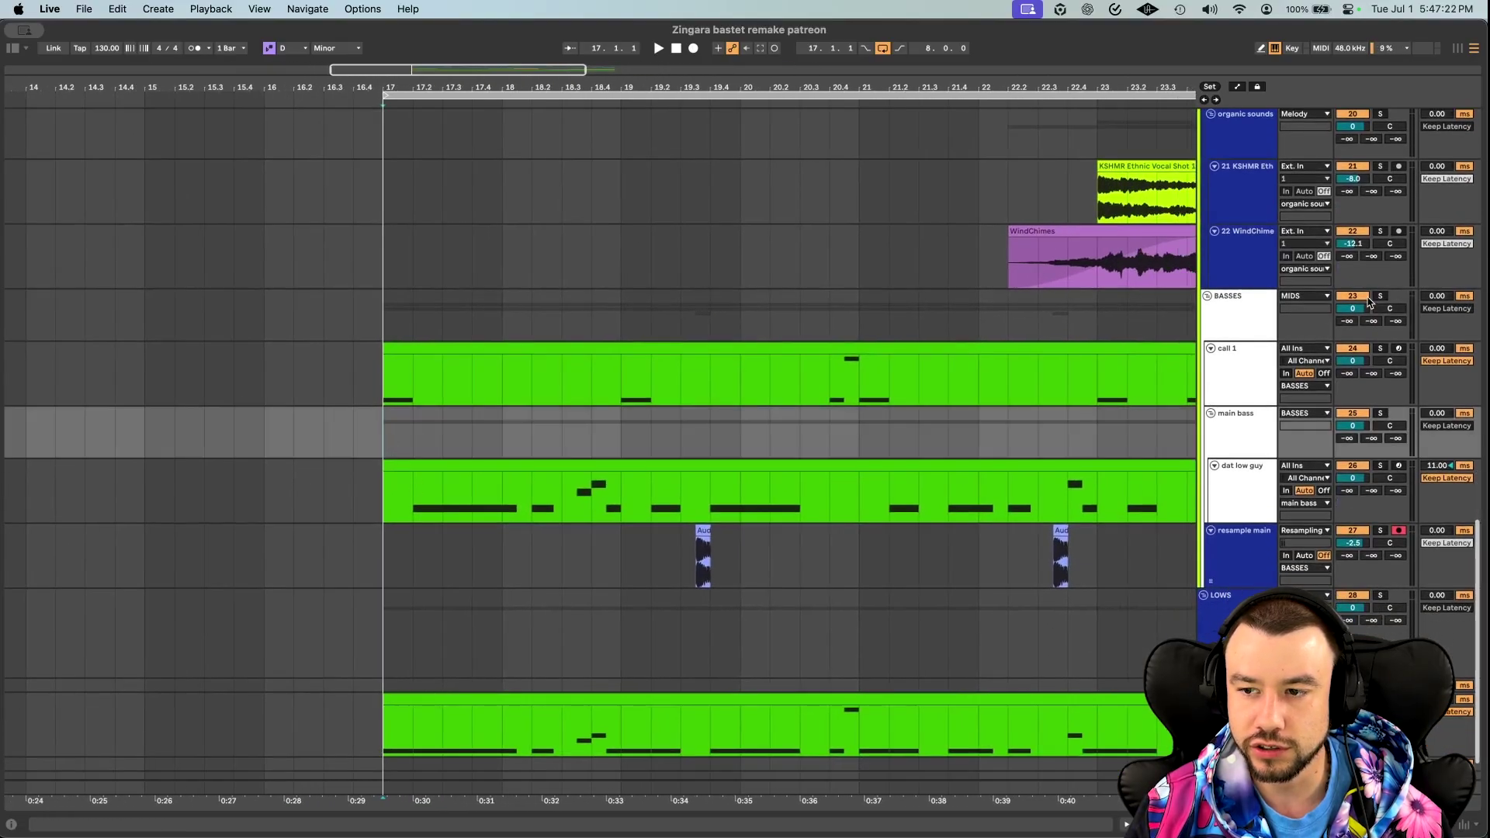
pyautogui.click(1379, 297)
# Add the DRUMS group to the solo and play the drums and basses briefly from 17.1.1.
pyautogui.scroll(10, 948, 413)
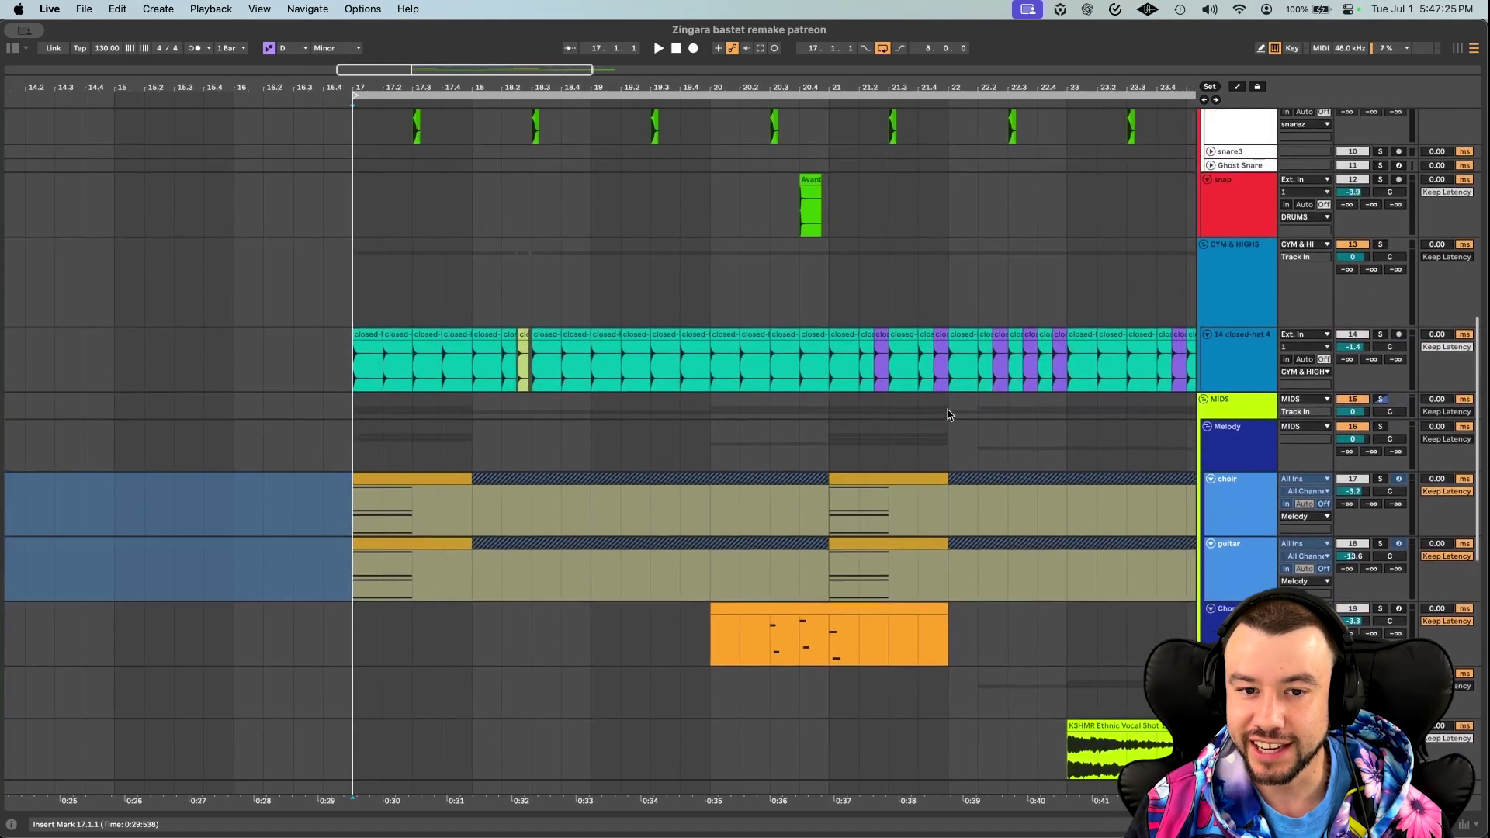
pyautogui.hscroll(2, 949, 413)
pyautogui.scroll(6, 949, 415)
pyautogui.hscroll(-1, 949, 415)
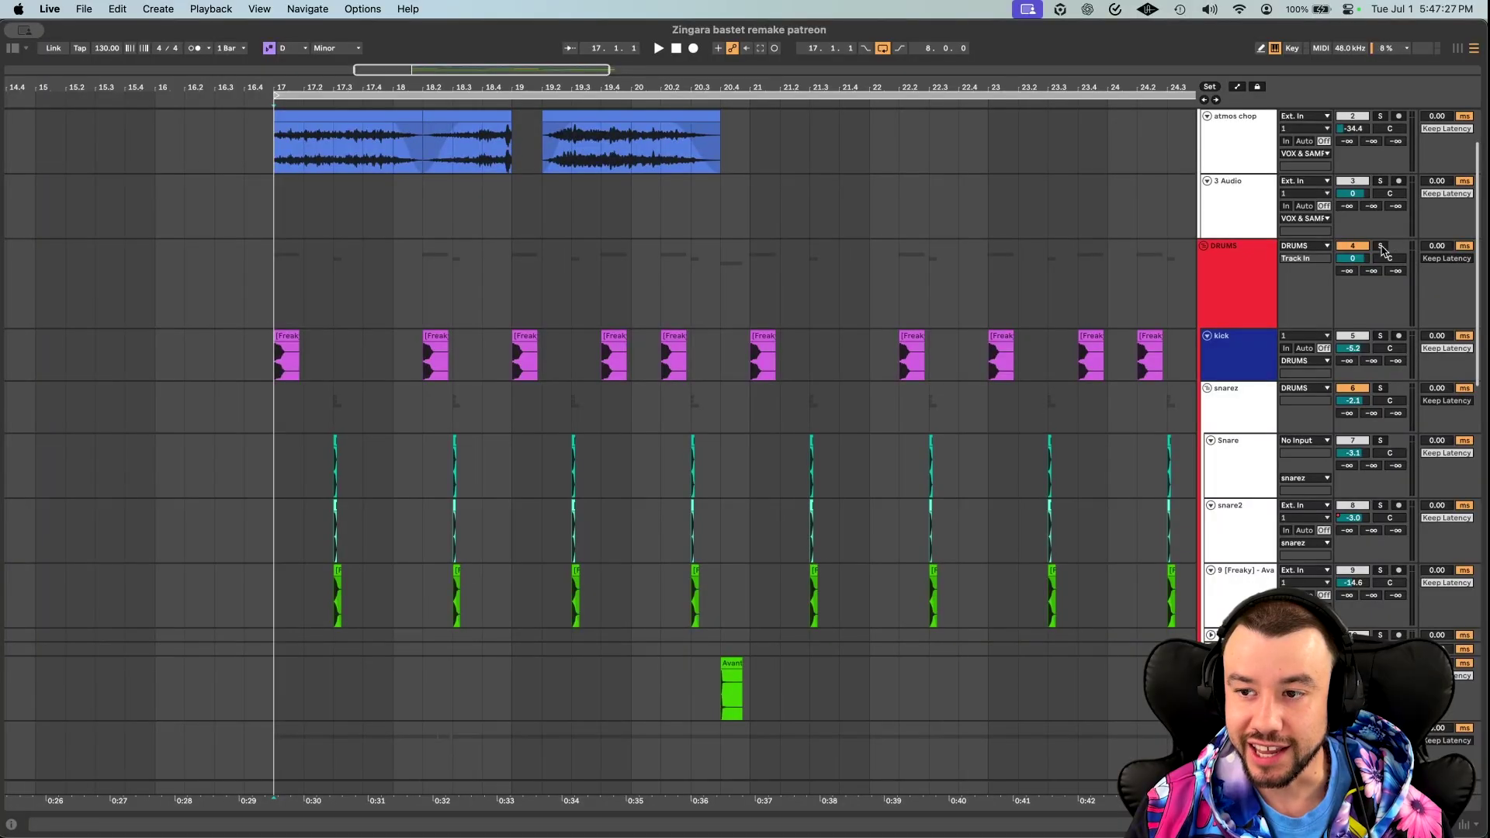
pyautogui.press('space')
pyautogui.scroll(-15, 582, 446)
pyautogui.hscroll(-2, 581, 446)
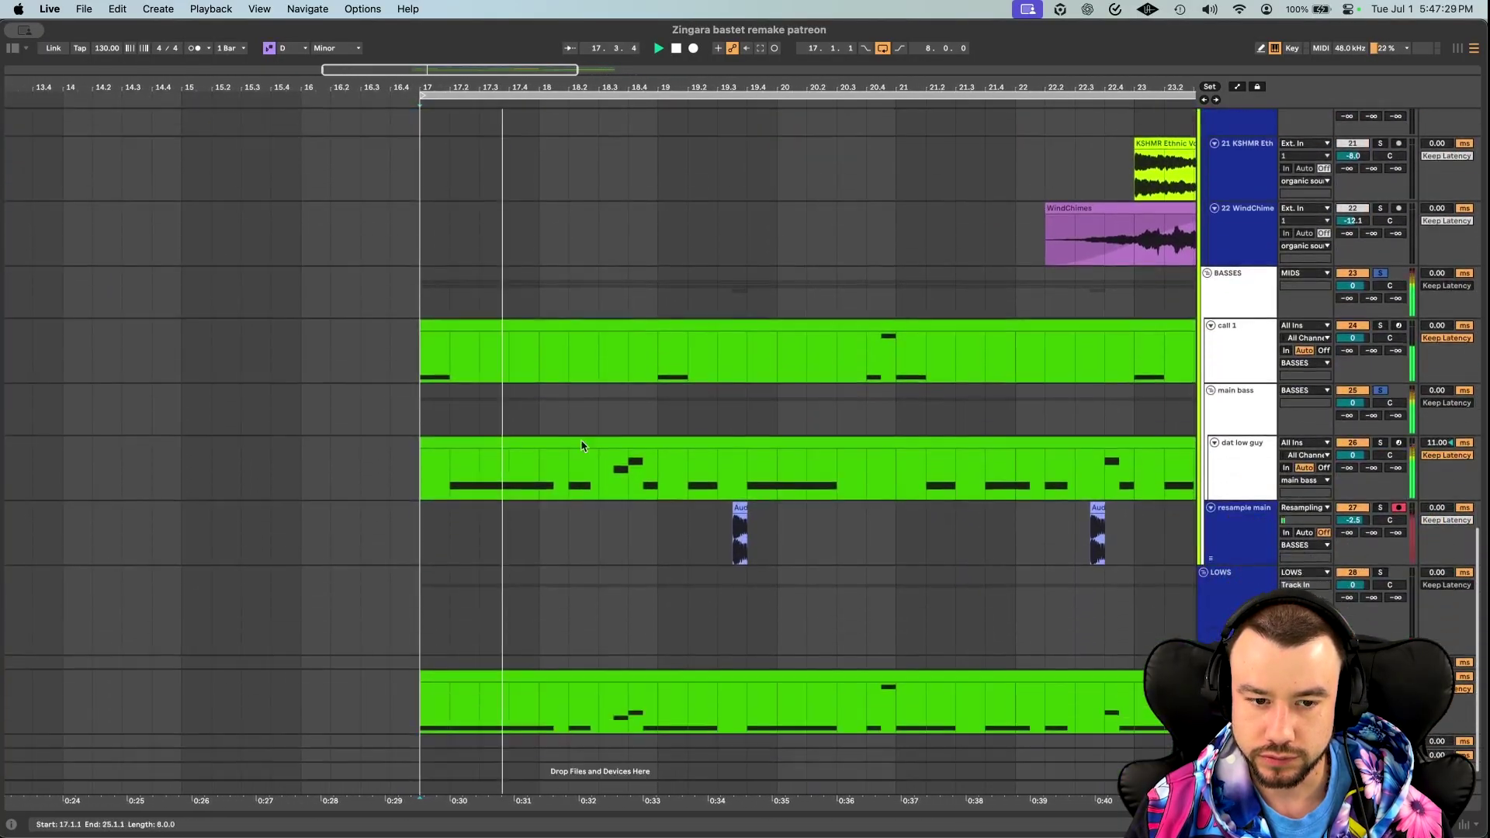
pyautogui.press('space')
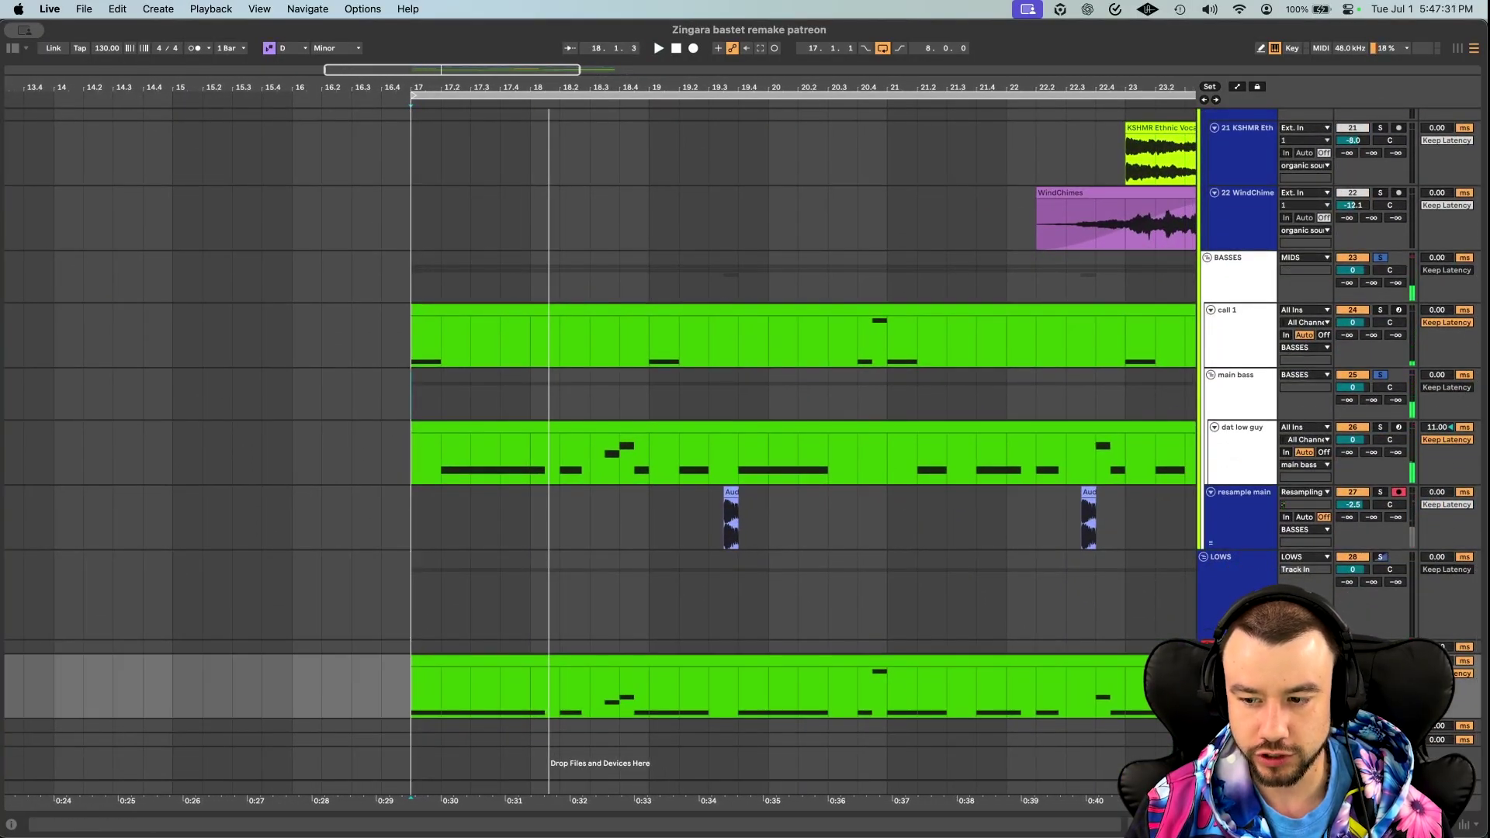
# Play the soloed drums, basses and LOWS group together from 17.1.1 through the eight-bar section.
pyautogui.press('space')
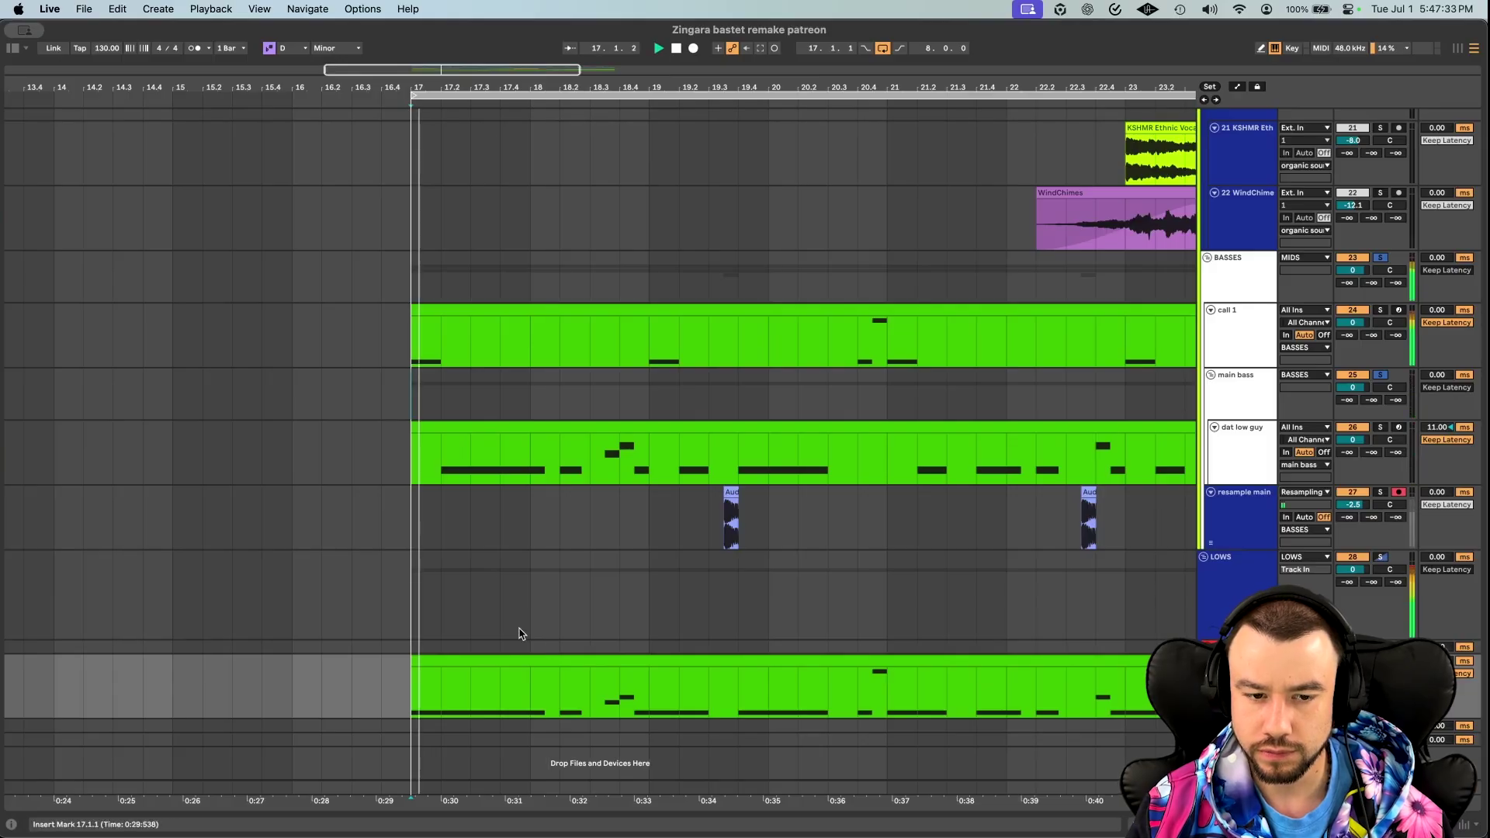
pyautogui.scroll(3, 522, 634)
pyautogui.hscroll(1, 522, 634)
pyautogui.scroll(1, 522, 634)
pyautogui.hscroll(1, 521, 634)
pyautogui.scroll(1, 521, 635)
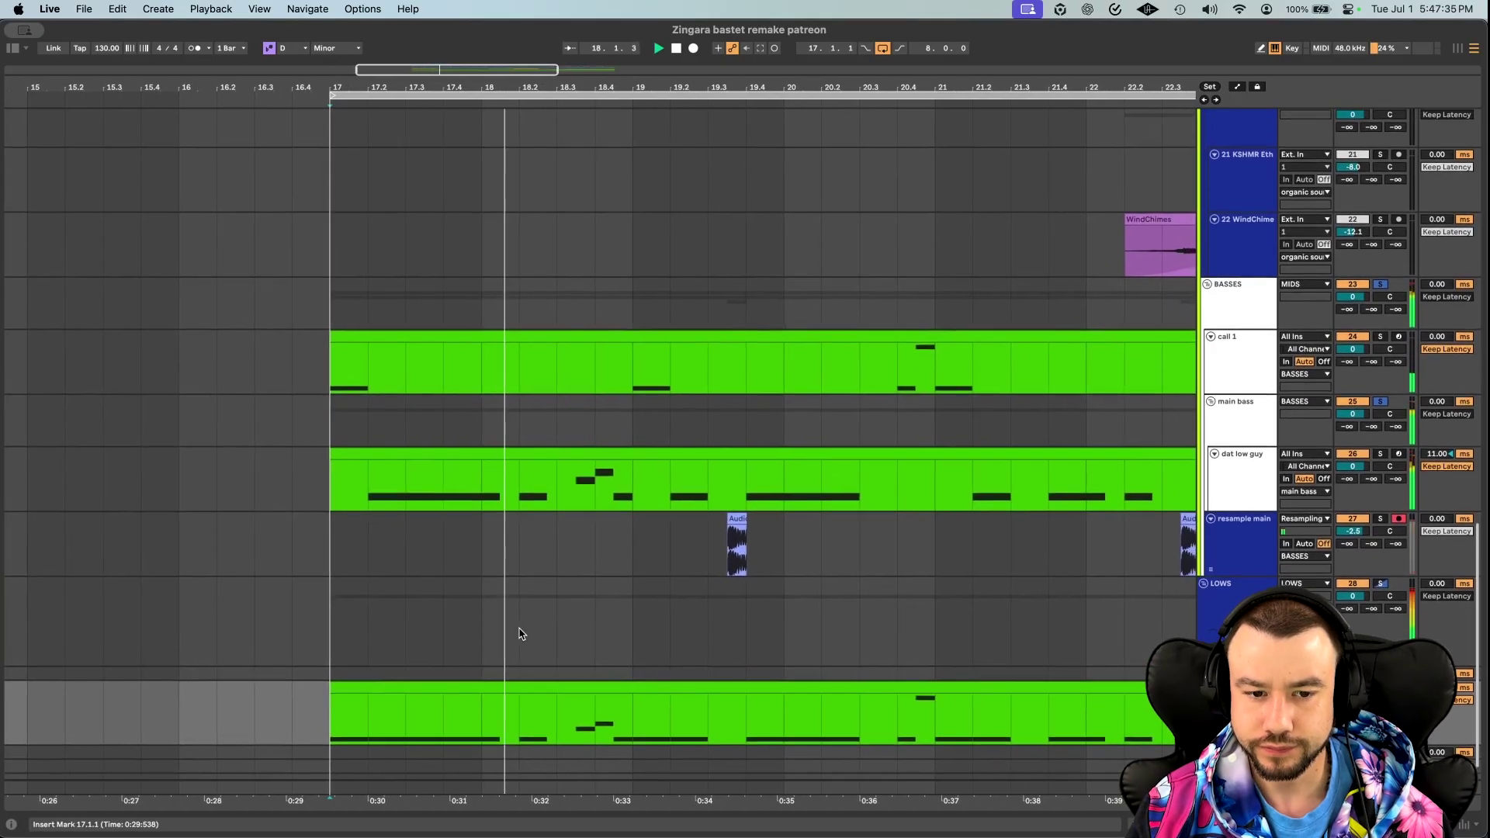
pyautogui.scroll(-2, 521, 634)
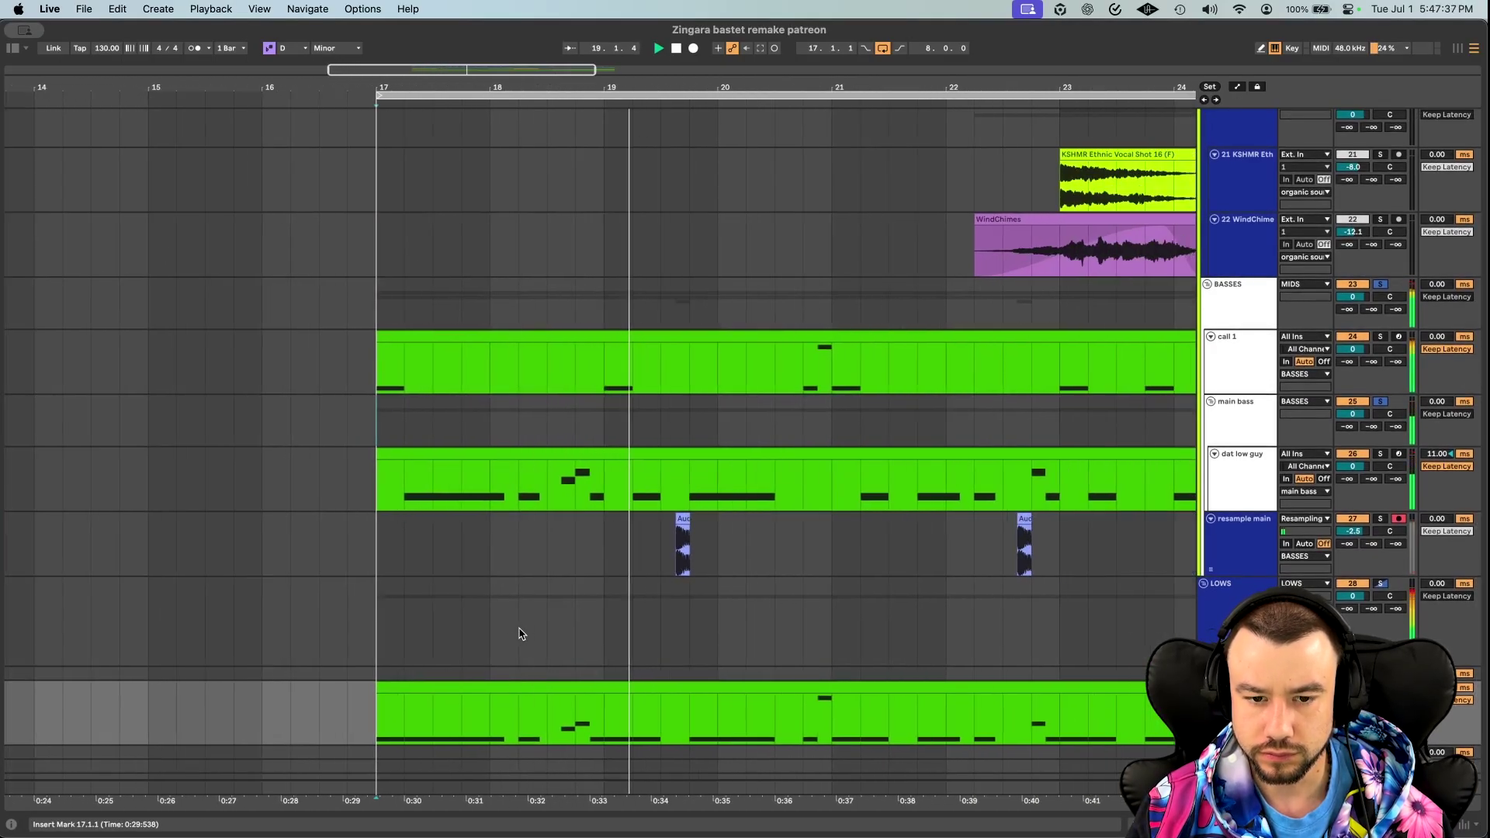
pyautogui.hscroll(2, 520, 634)
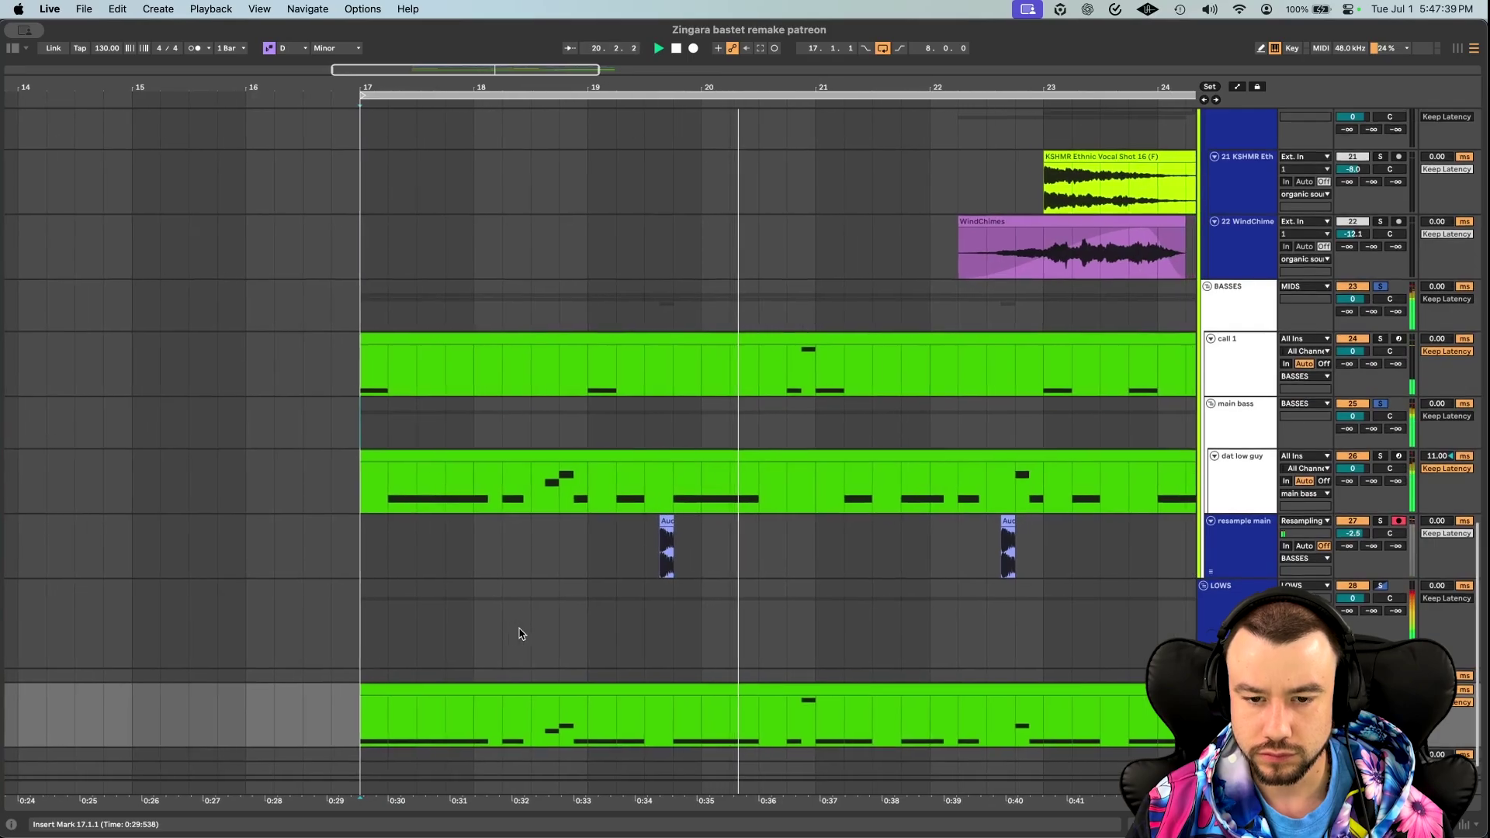
pyautogui.scroll(1, 520, 634)
pyautogui.scroll(-3, 520, 634)
pyautogui.scroll(5, 520, 634)
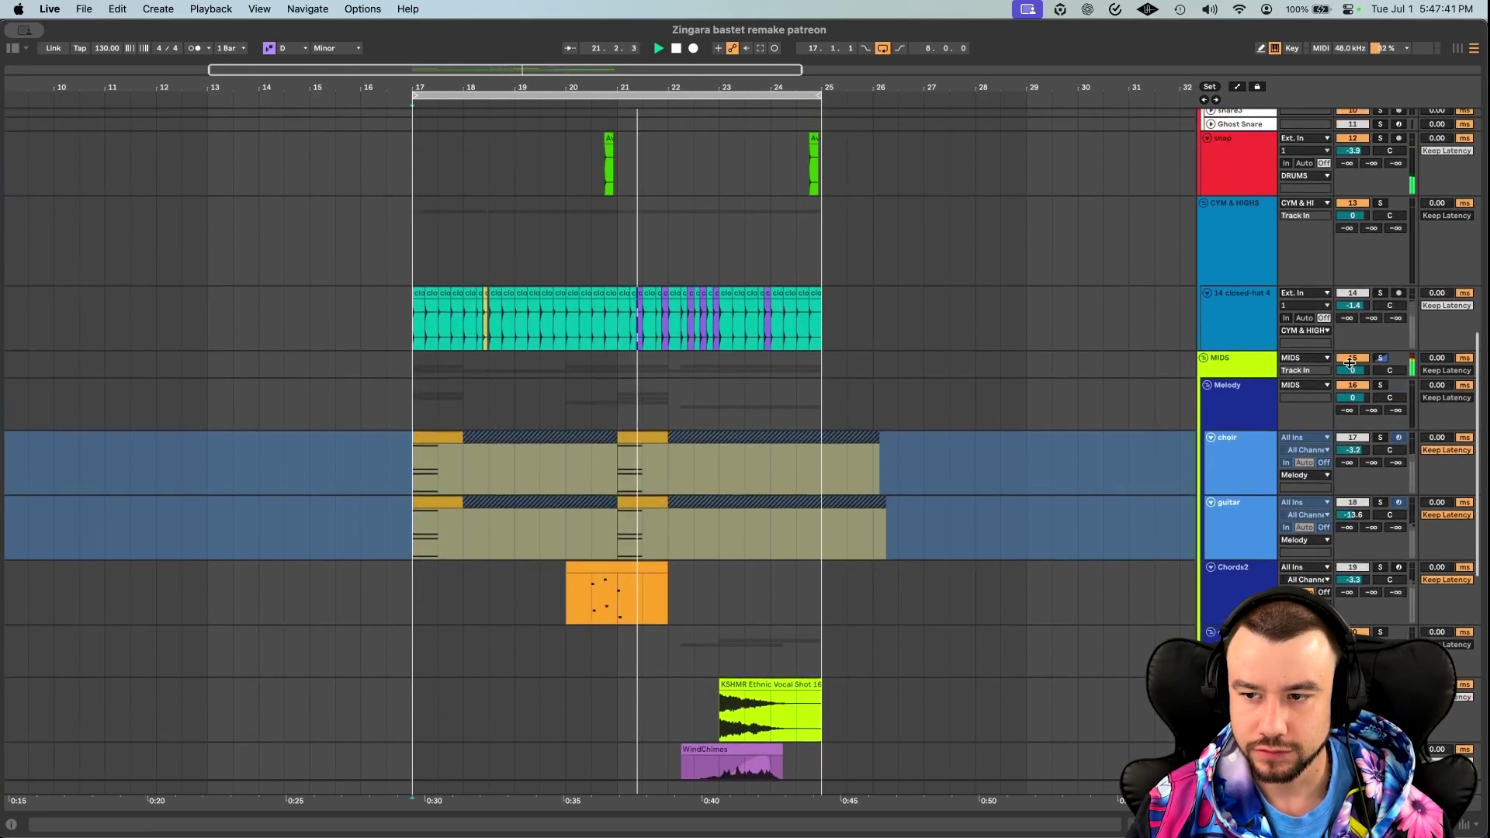
pyautogui.scroll(-8, 844, 567)
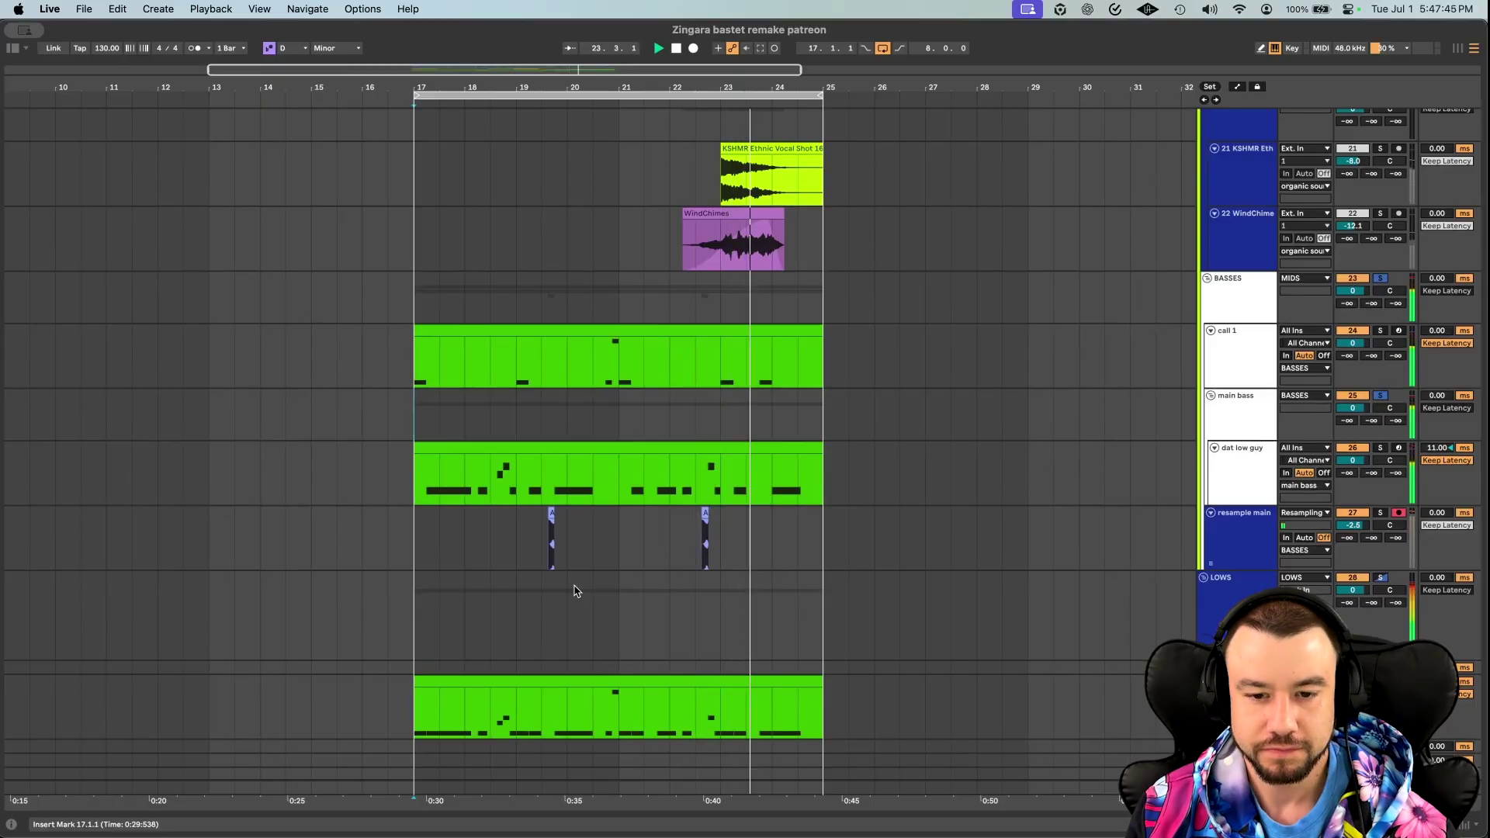
pyautogui.scroll(1, 576, 591)
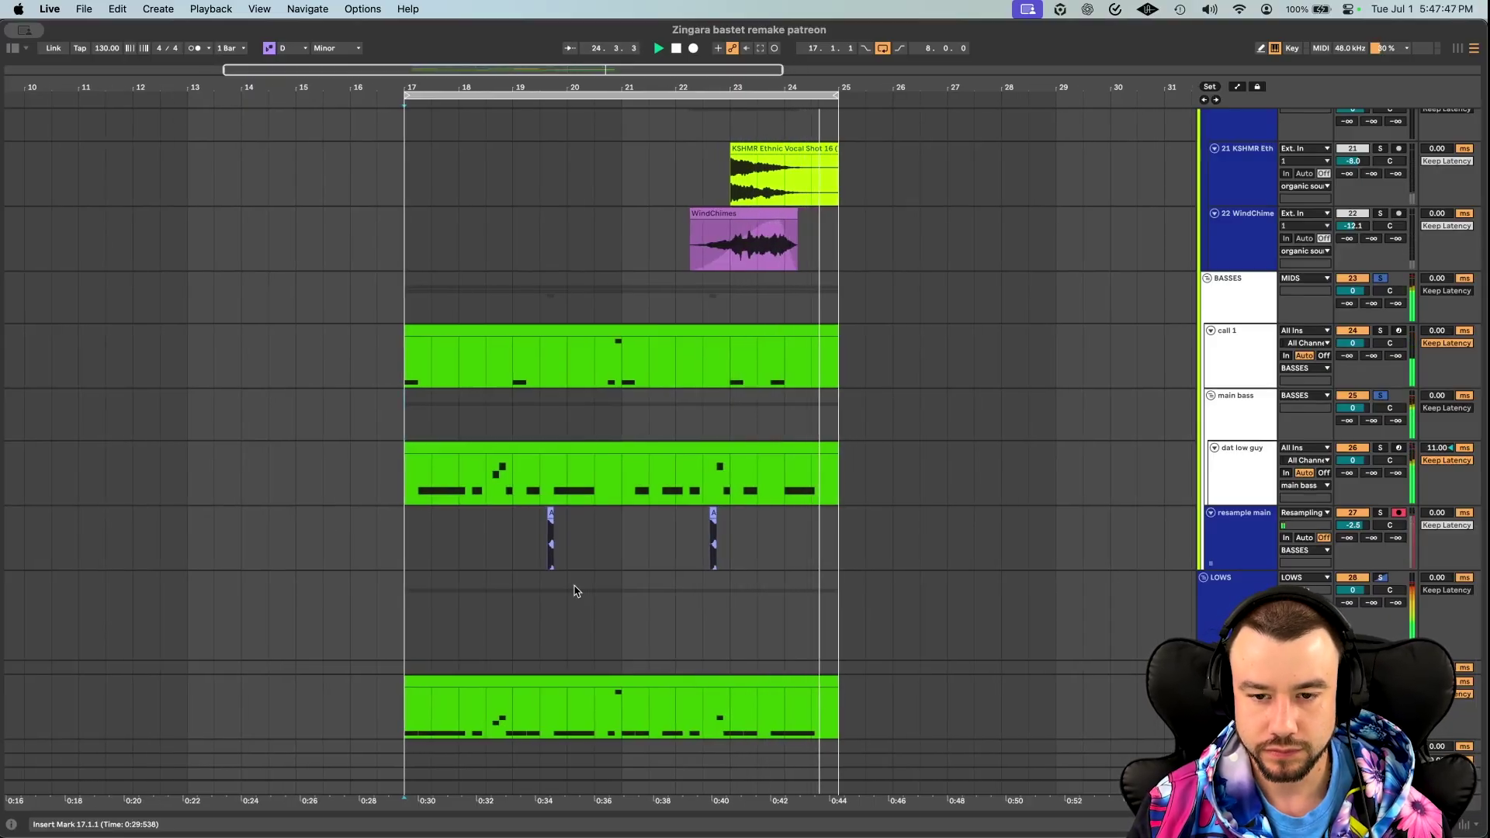
pyautogui.scroll(1, 576, 591)
# Highlight the two-bar phrases at 17.1.1 to 19.1.1 and 21.1.1 to 23.1.1 across the bass tracks to compare their patterns.
pyautogui.moveTo(571, 584); pyautogui.dragTo(398, 395)
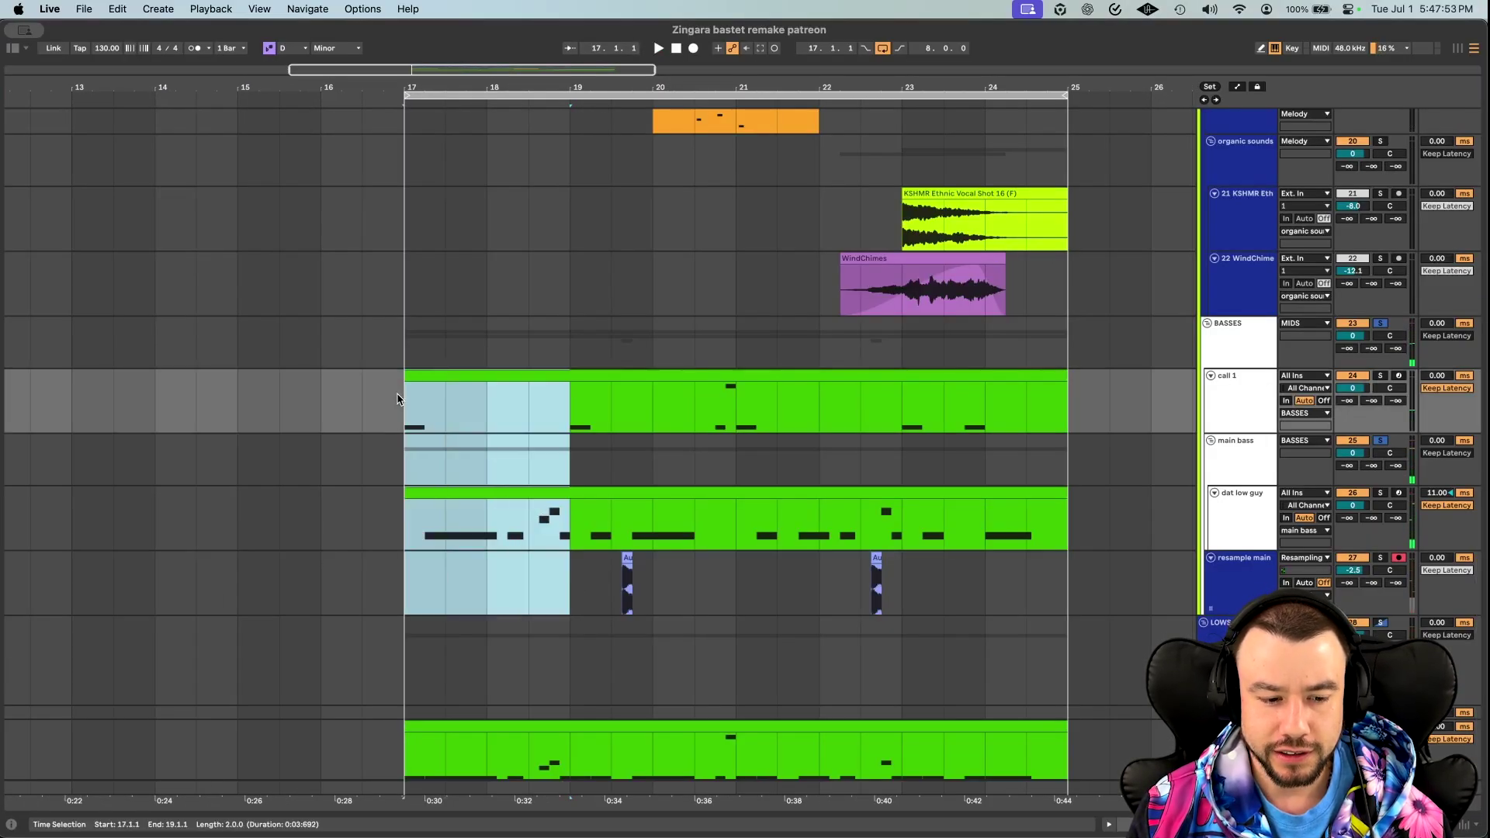
pyautogui.scroll(2, 434, 487)
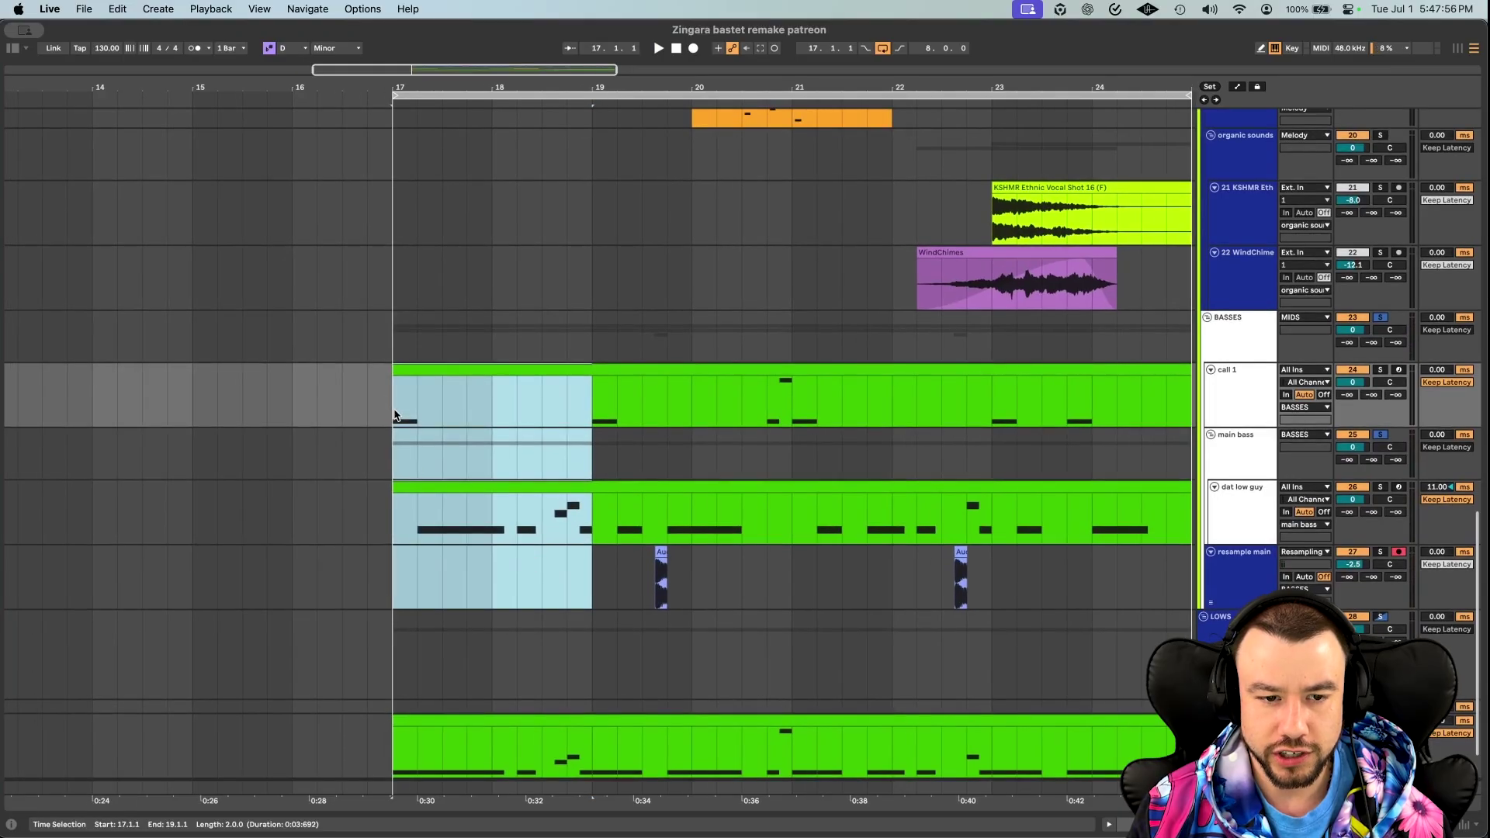
pyautogui.moveTo(395, 415); pyautogui.dragTo(592, 437)
pyautogui.moveTo(792, 384); pyautogui.dragTo(996, 535)
pyautogui.hscroll(3, 996, 536)
pyautogui.scroll(-2, 659, 506)
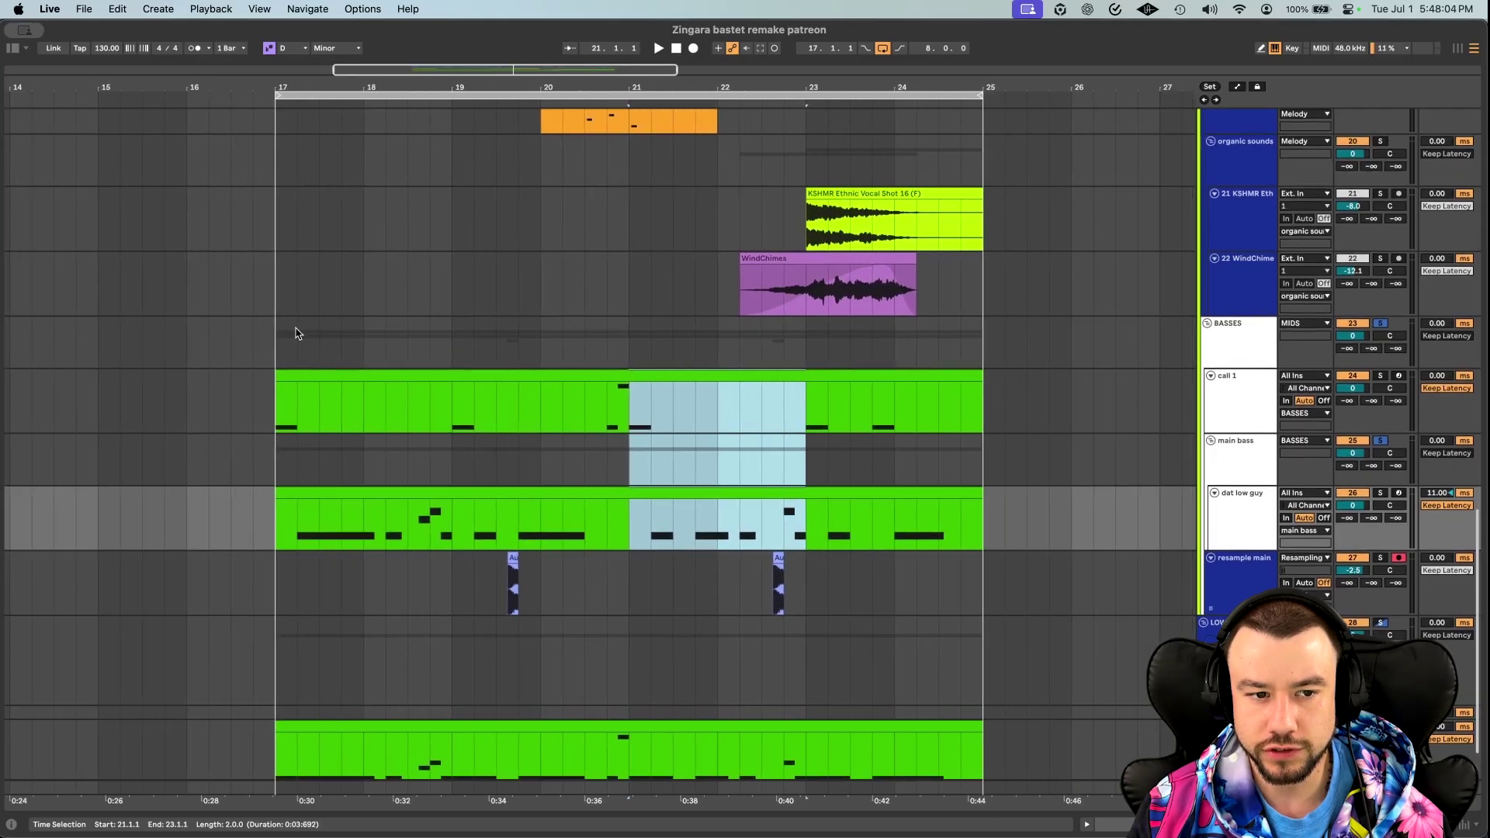
# Play the soloed groups again from 17.1.1 and stop after the first two-bar phrase.
pyautogui.click(278, 313)
pyautogui.press('space')
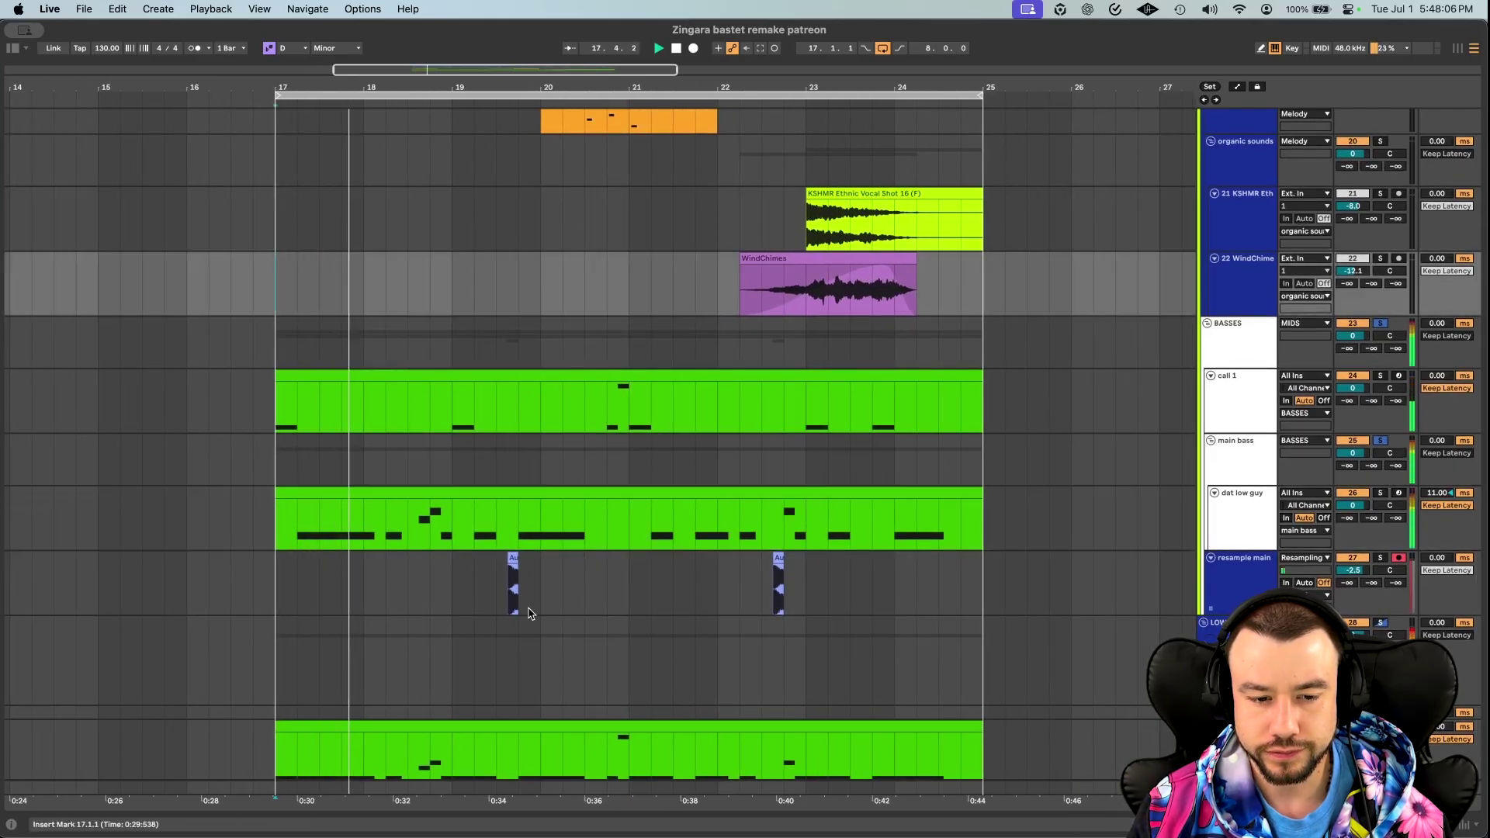
pyautogui.scroll(3, 543, 618)
pyautogui.scroll(-2, 605, 627)
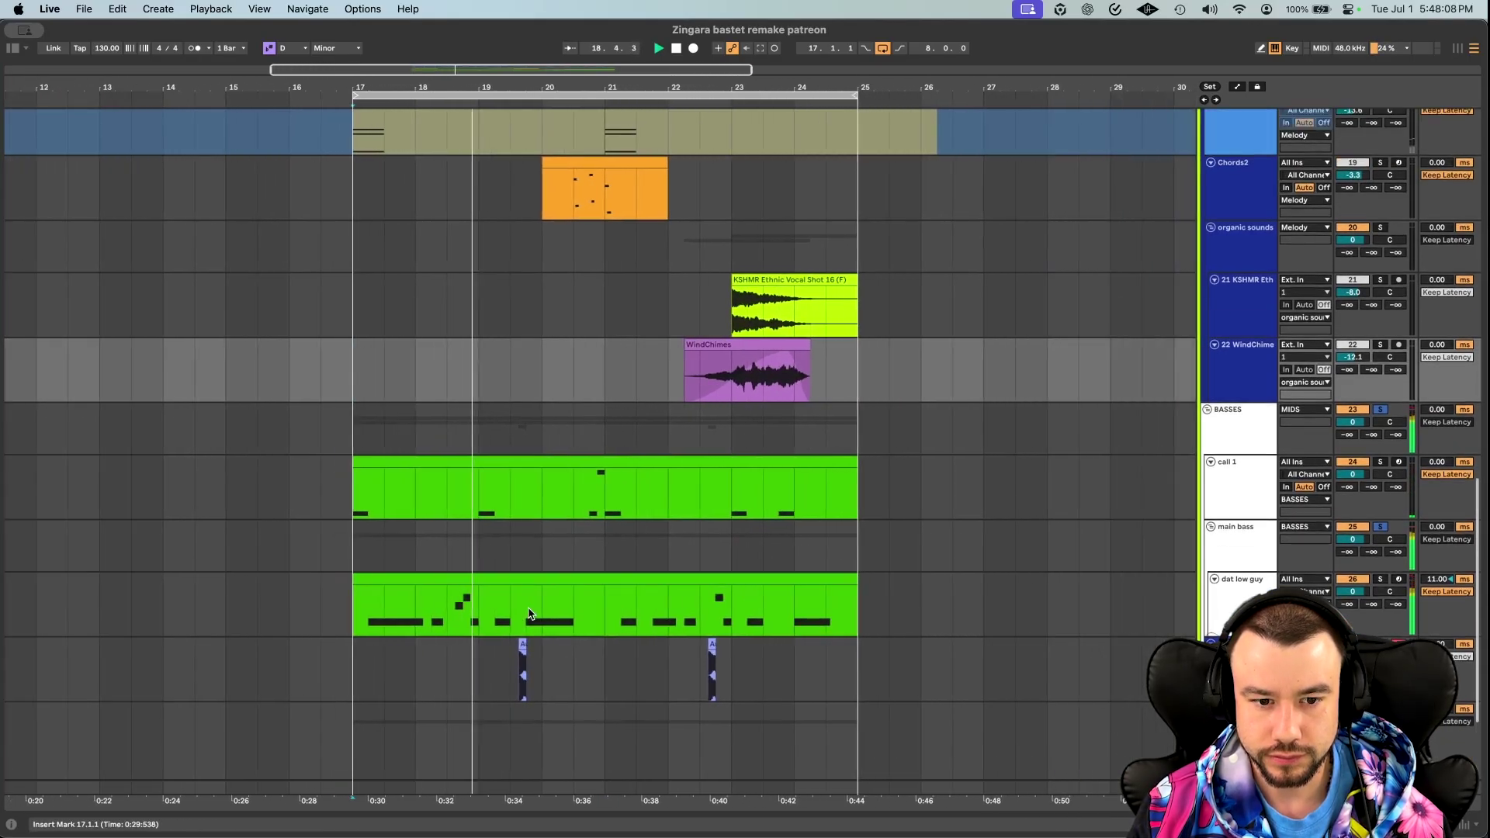
pyautogui.press('space')
# Highlight the four bars from 17.1.1 to 21.1.1 on the bass tracks and on choir, guitar and Chords2 to compare phrase lengths.
pyautogui.click(613, 629)
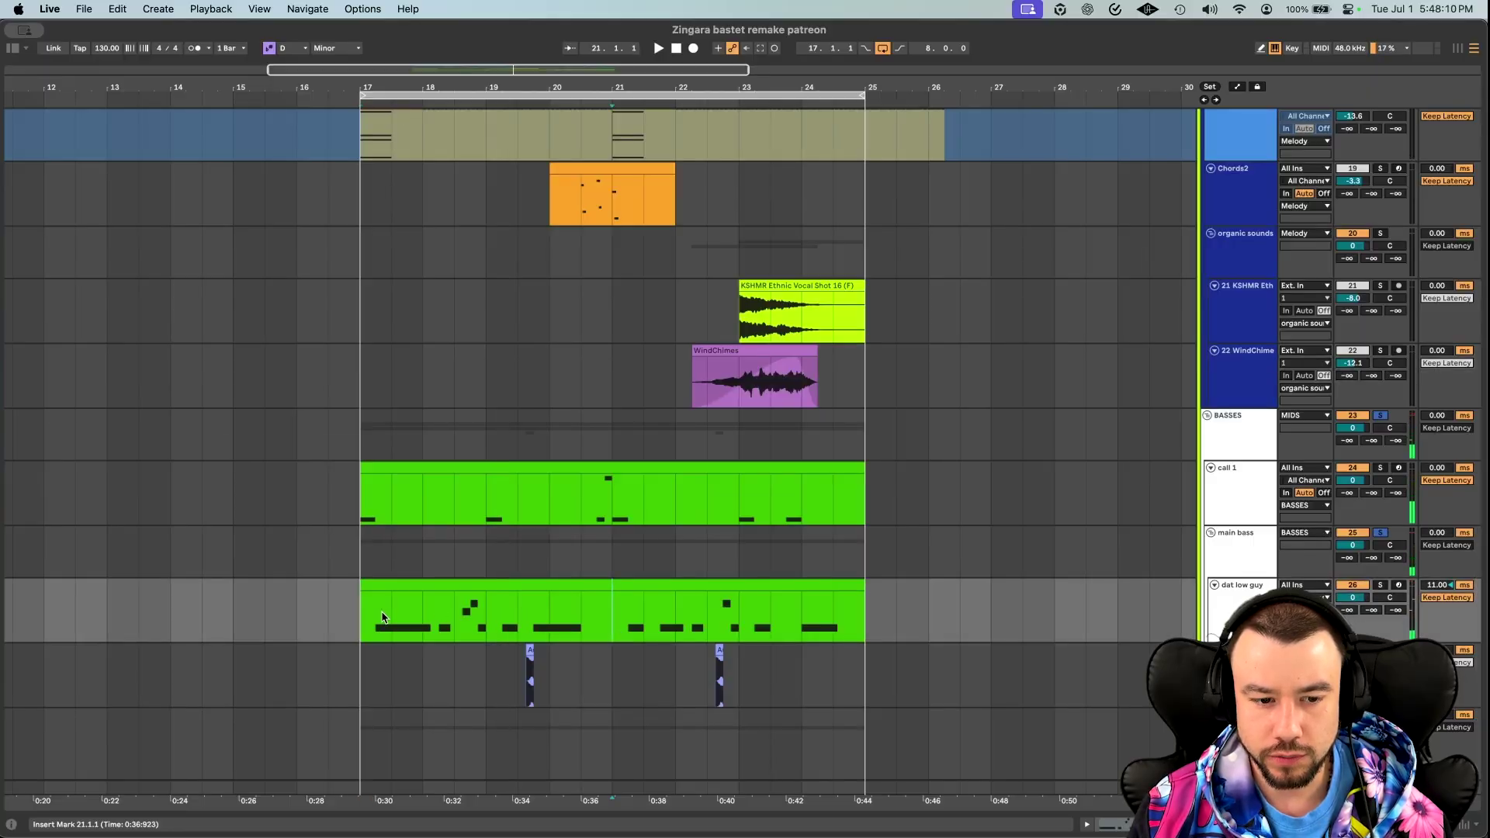
pyautogui.moveTo(357, 519); pyautogui.dragTo(617, 491)
pyautogui.scroll(3, 606, 419)
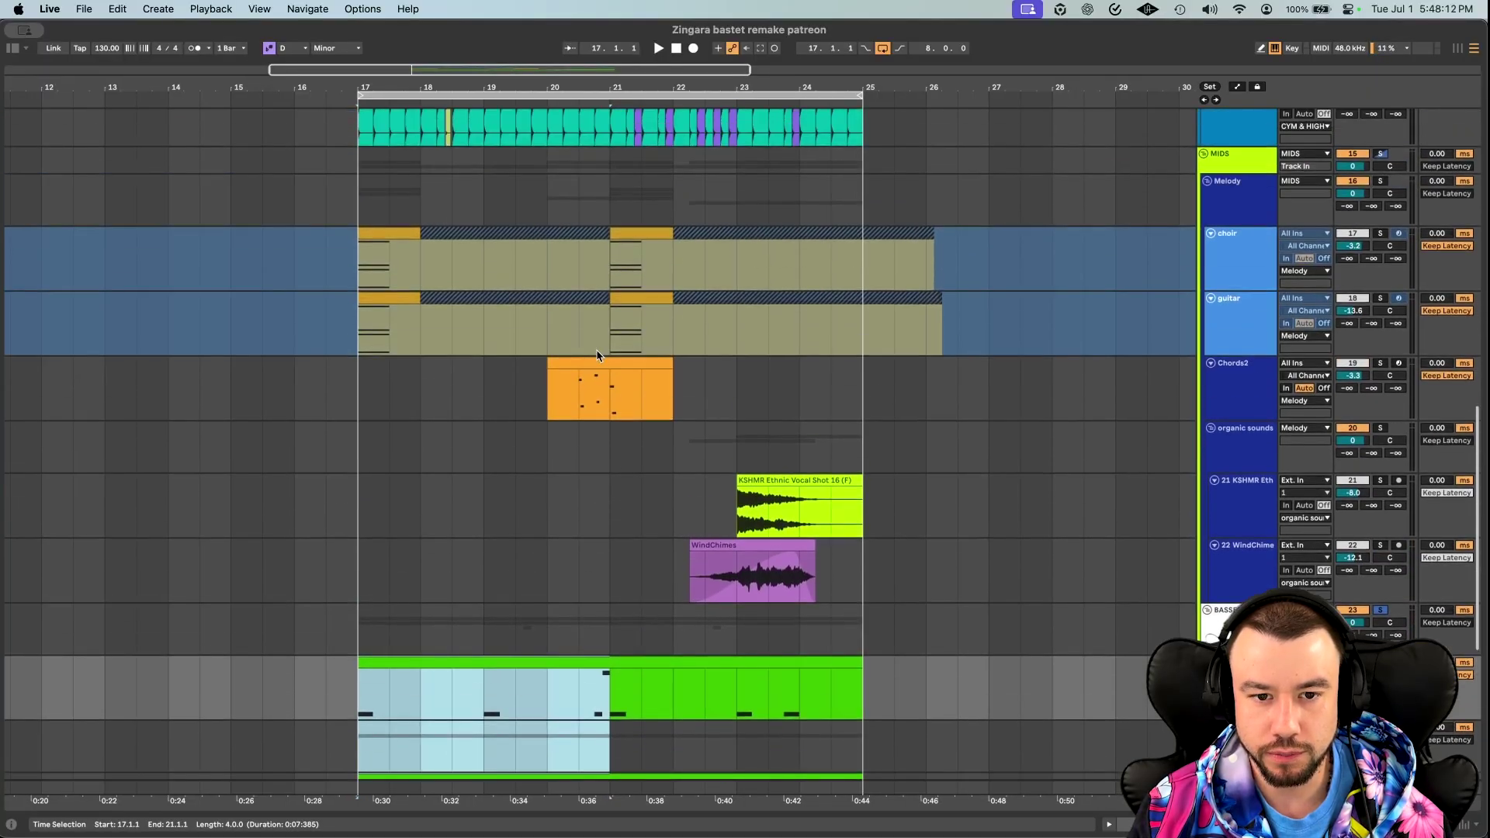
pyautogui.moveTo(608, 382)
pyautogui.mouseDown()
pyautogui.moveTo(416, 306)
pyautogui.moveTo(388, 272)
pyautogui.moveTo(614, 394)
pyautogui.mouseUp()
pyautogui.hscroll(-3, 616, 400)
pyautogui.scroll(-3, 616, 400)
# Play the section from 17.1.1 and clear the group solos to hear the full arrangement.
pyautogui.scroll(5, 616, 399)
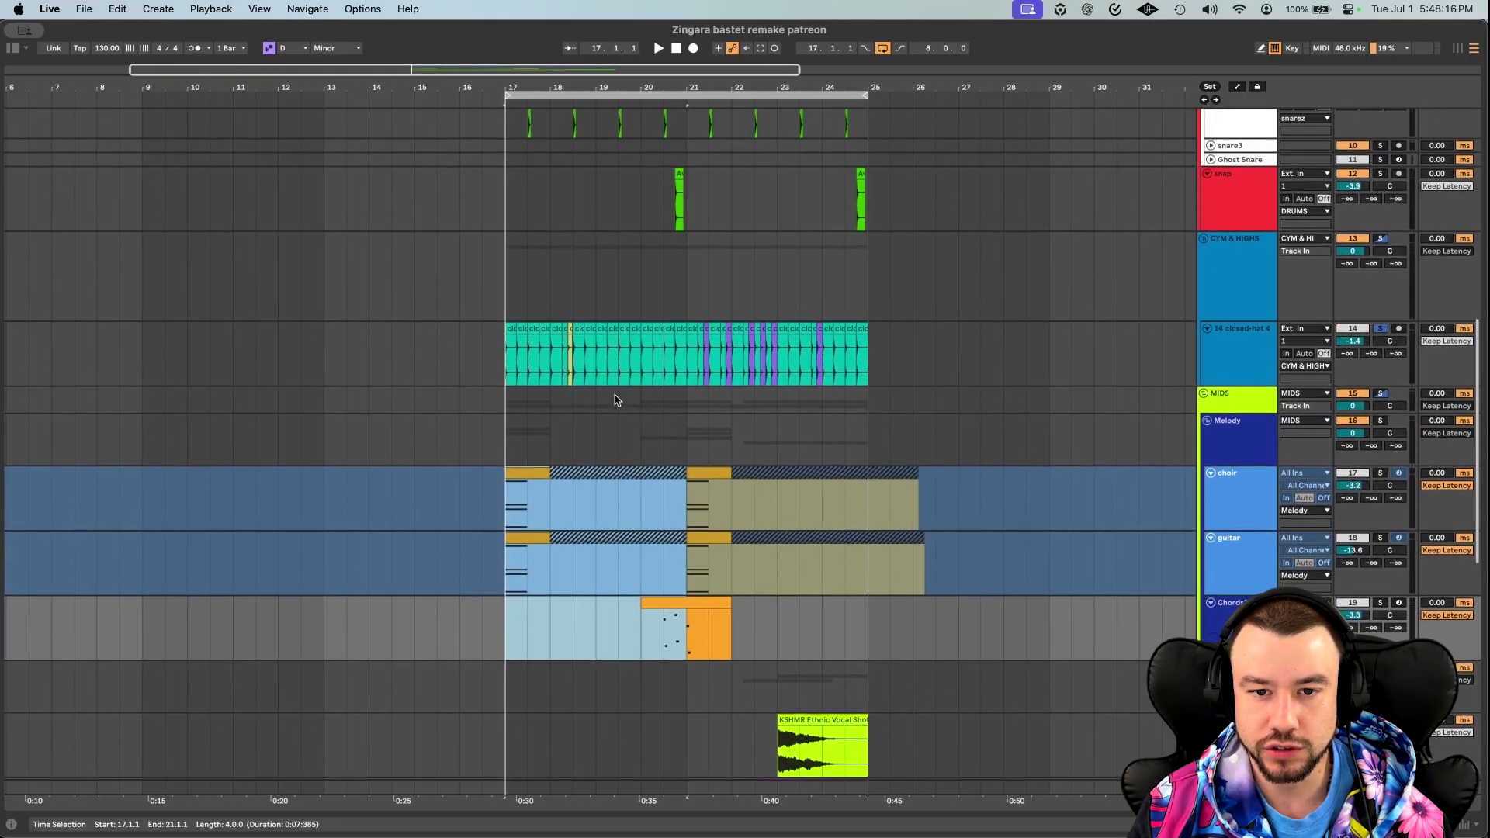
pyautogui.scroll(-6, 616, 400)
pyautogui.scroll(3, 556, 438)
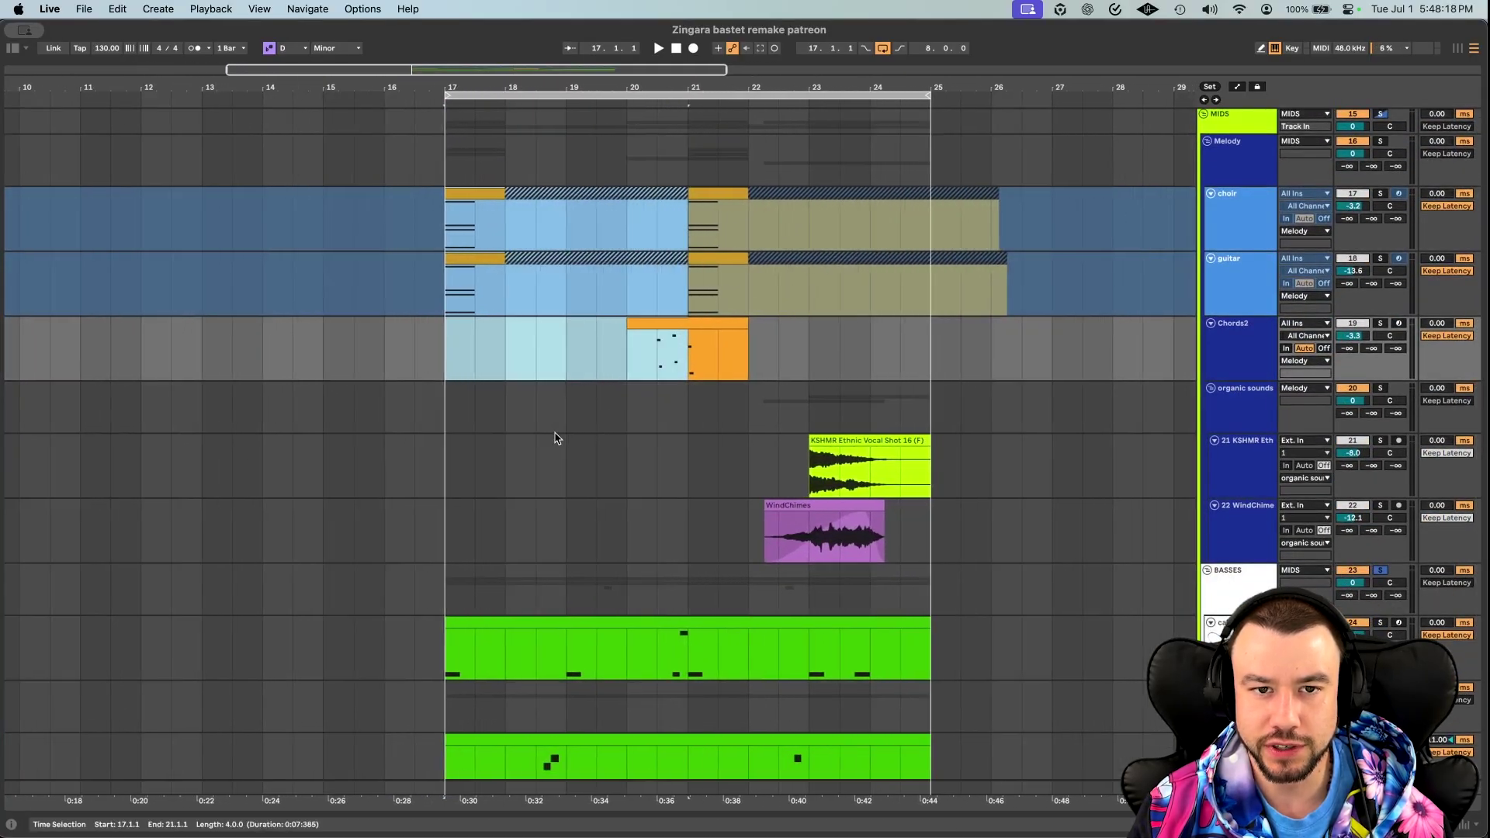
pyautogui.scroll(2, 563, 481)
pyautogui.press('space')
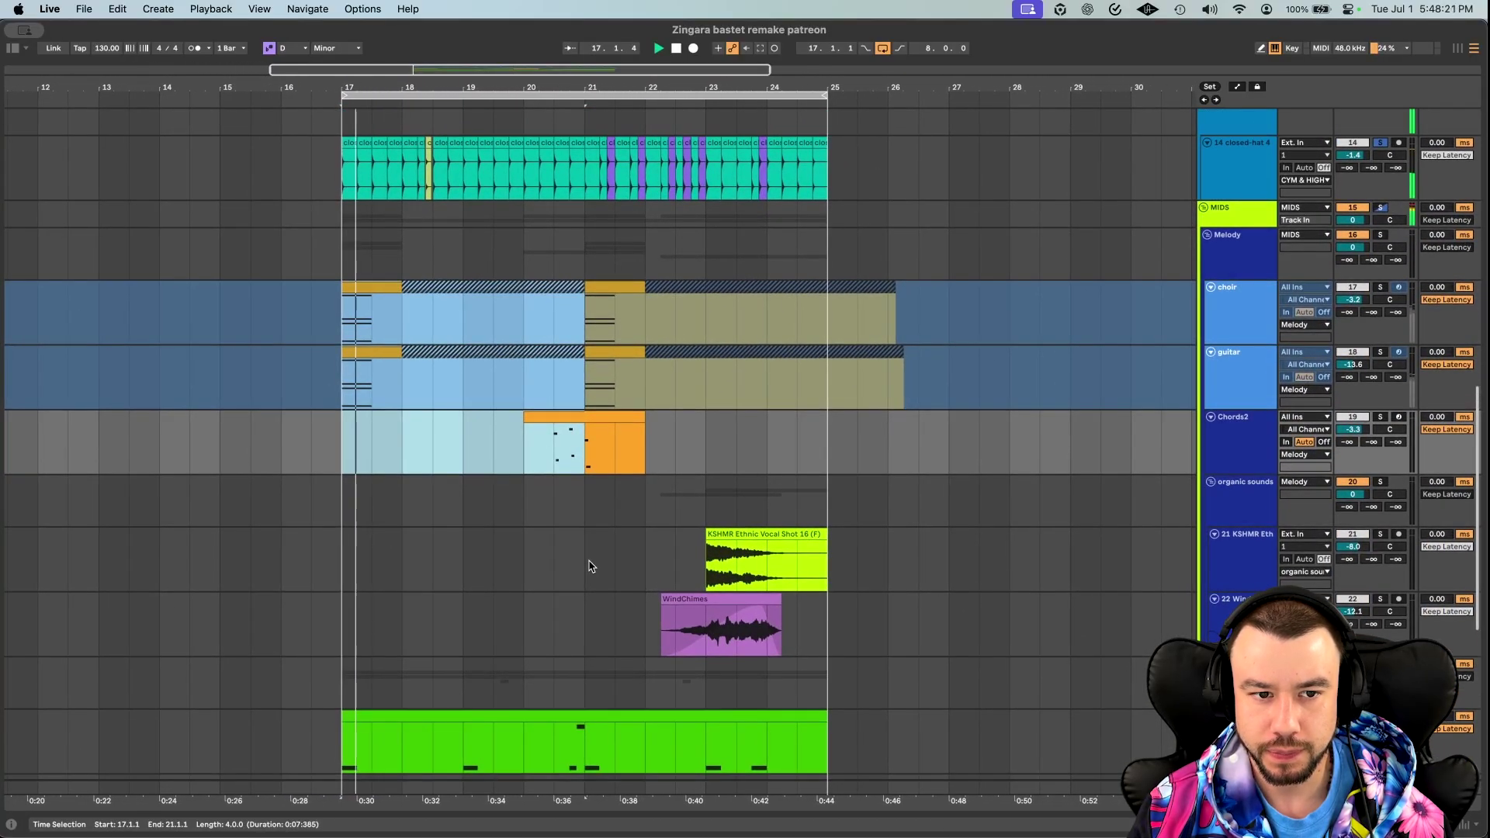
pyautogui.click(1382, 208)
pyautogui.click(1387, 211)
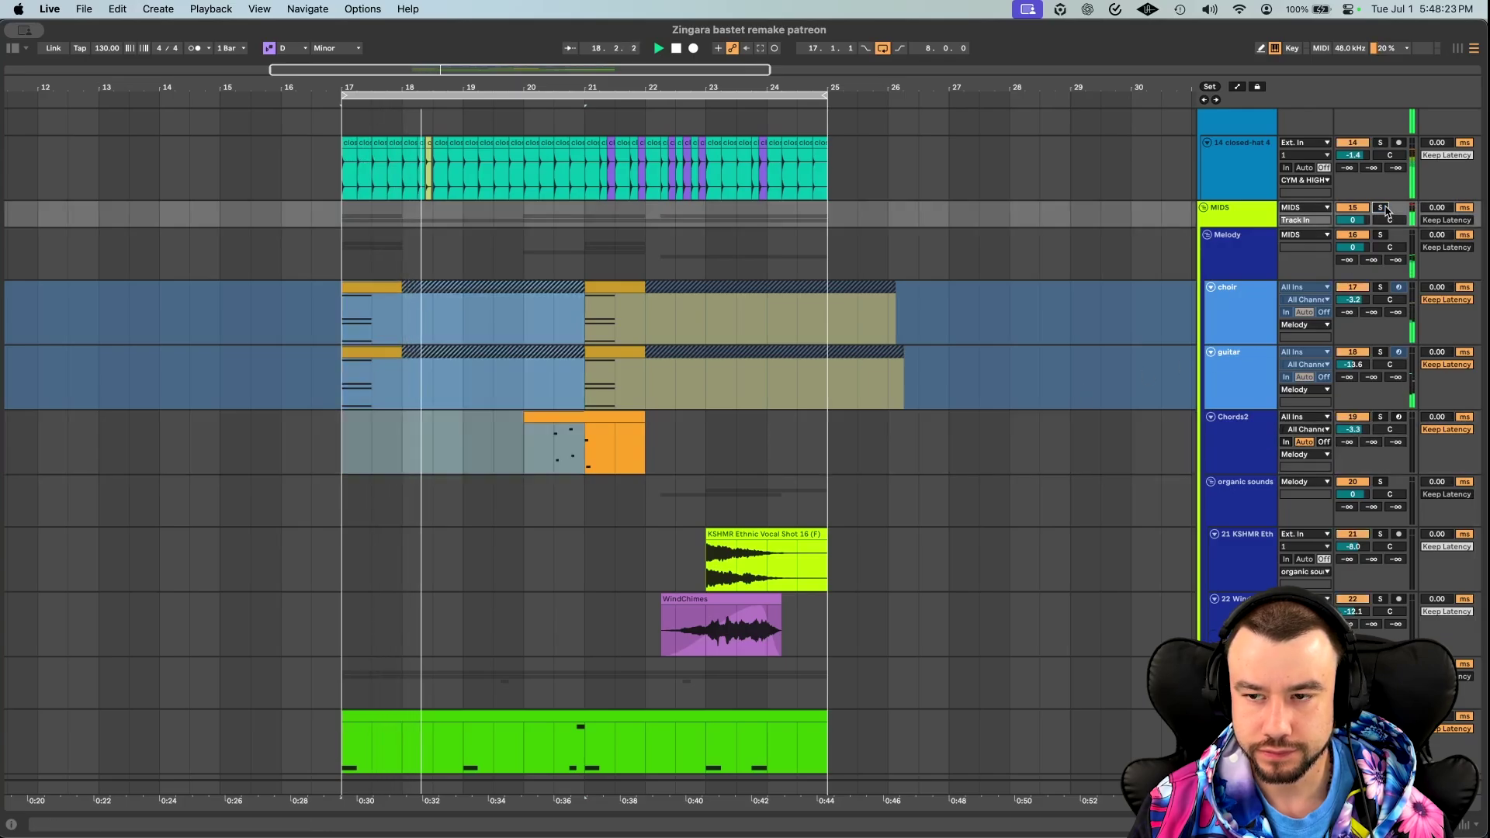
# Restart playback from 17.1.1 and follow the full arrangement through the melody, organic sounds and bass tracks.
pyautogui.press('space')
pyautogui.press('space')
pyautogui.scroll(-5, 468, 499)
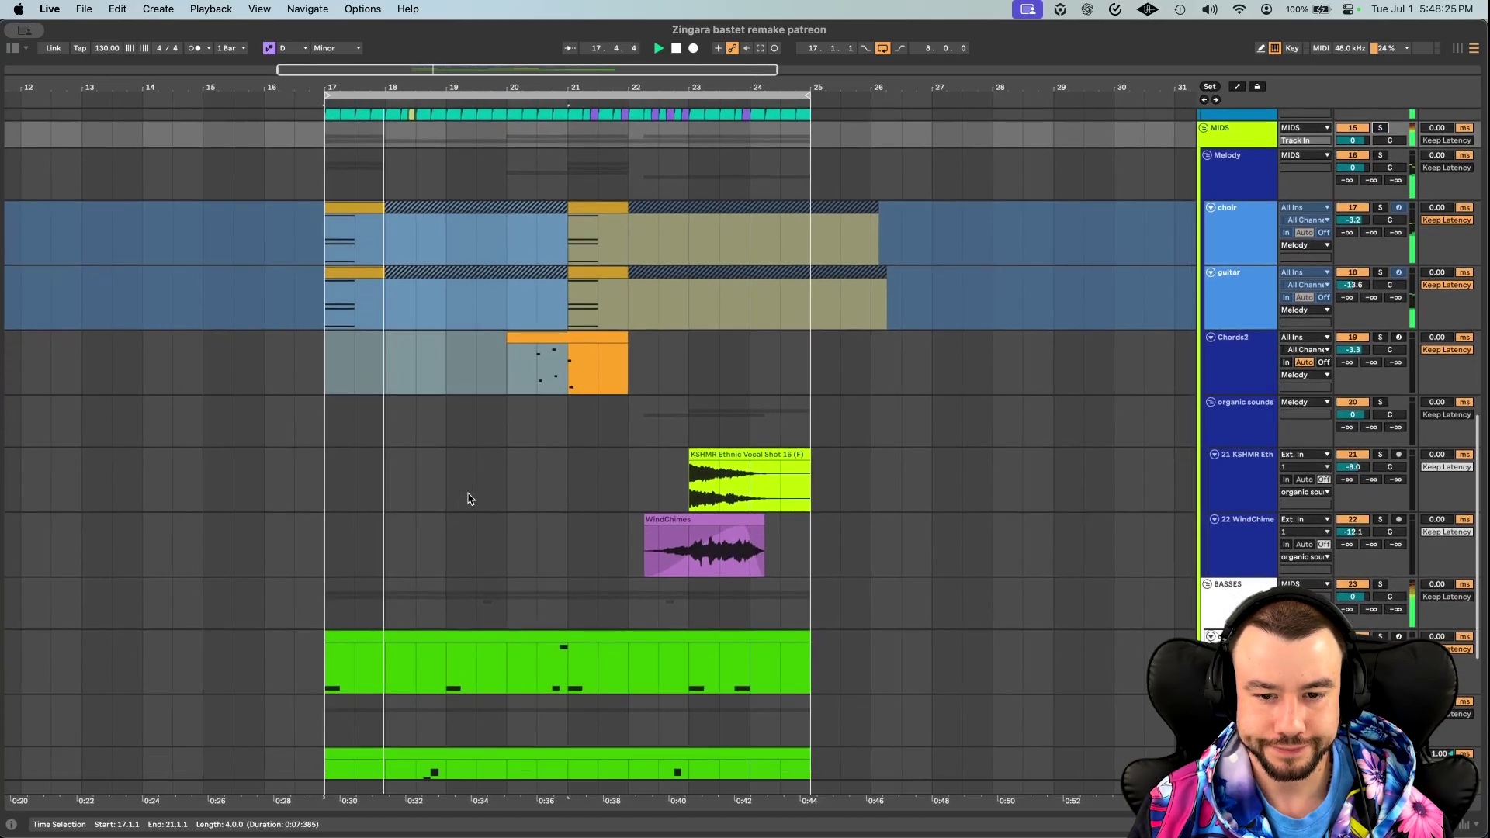
pyautogui.scroll(-2, 569, 581)
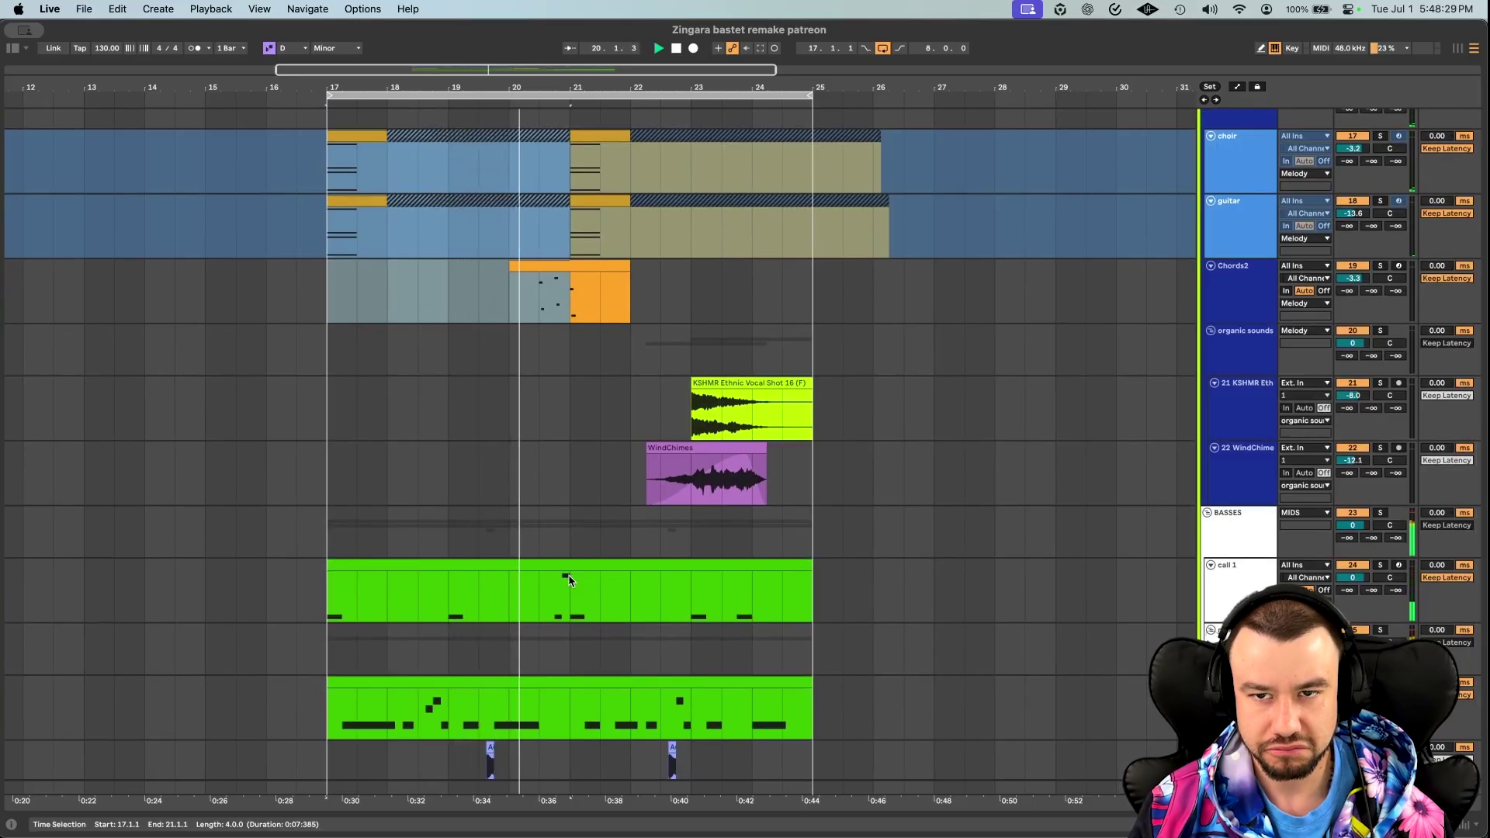
pyautogui.click(566, 456)
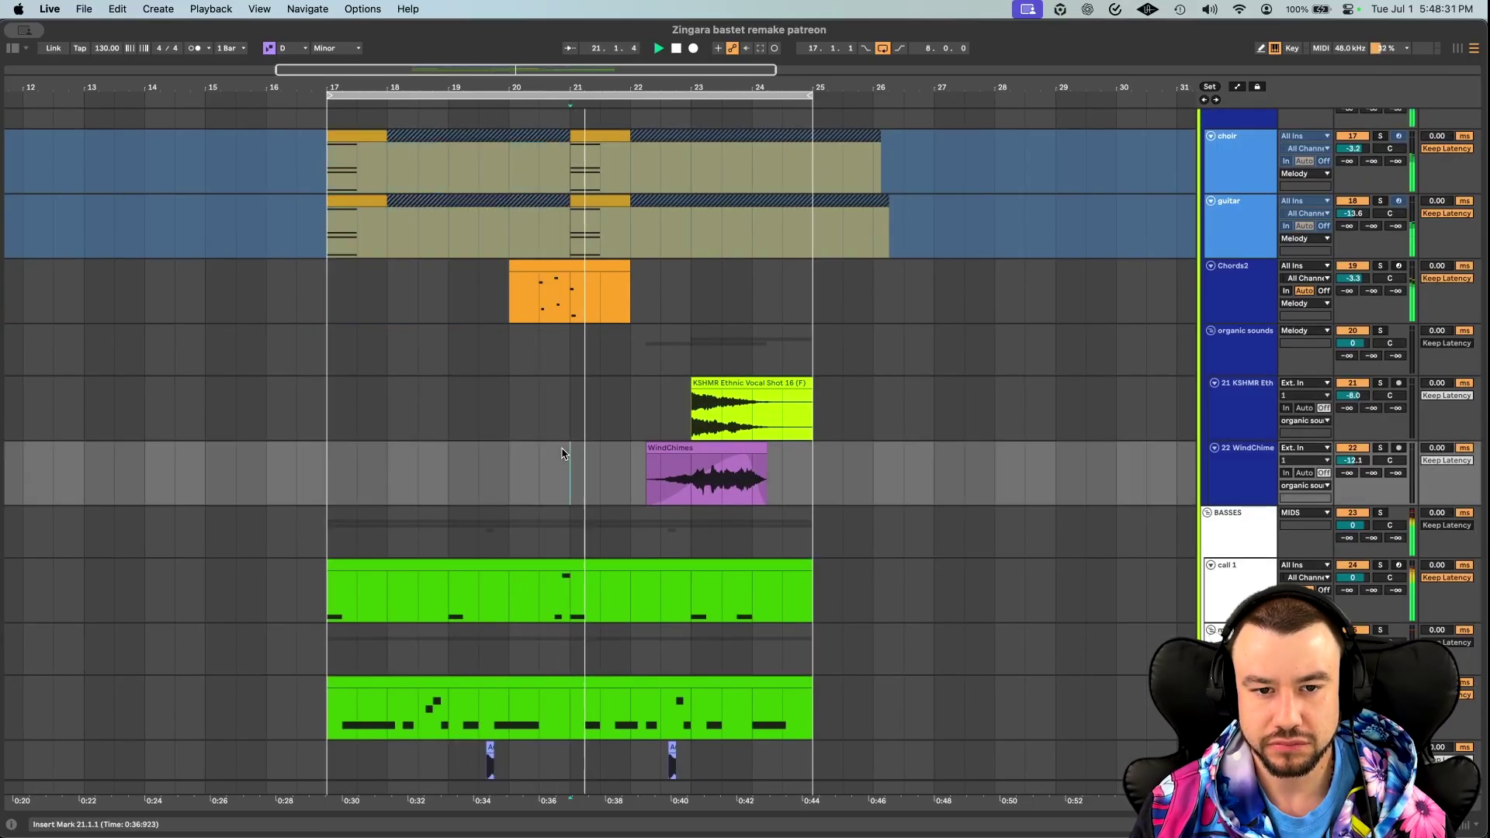
pyautogui.scroll(-2, 623, 591)
pyautogui.scroll(-5, 623, 596)
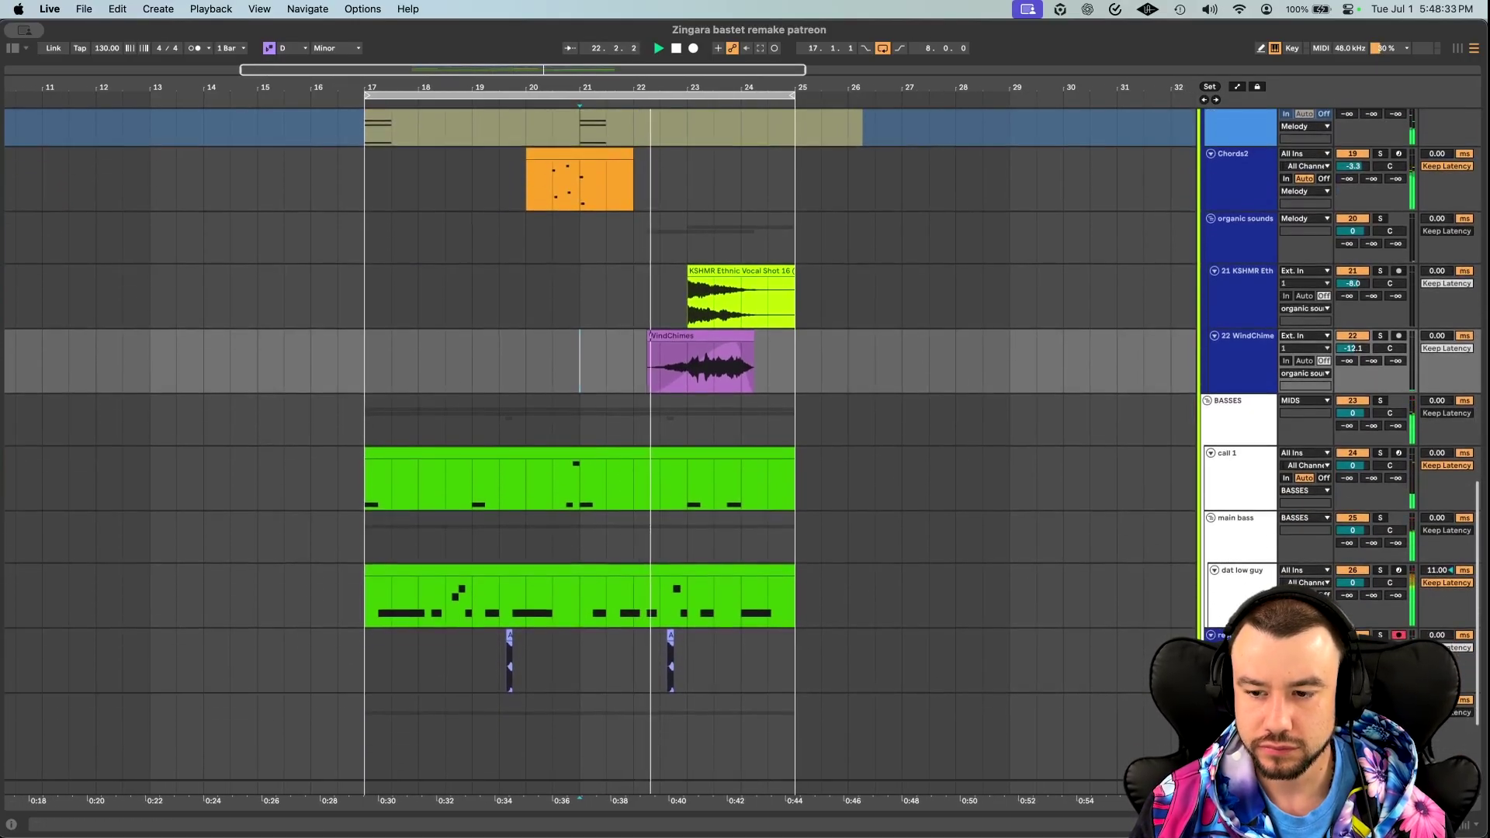
# Examine the dat low guy track's device chain from Serum 2 through to GClip while the section plays.
pyautogui.click(590, 621)
pyautogui.hscroll(-10, 590, 742)
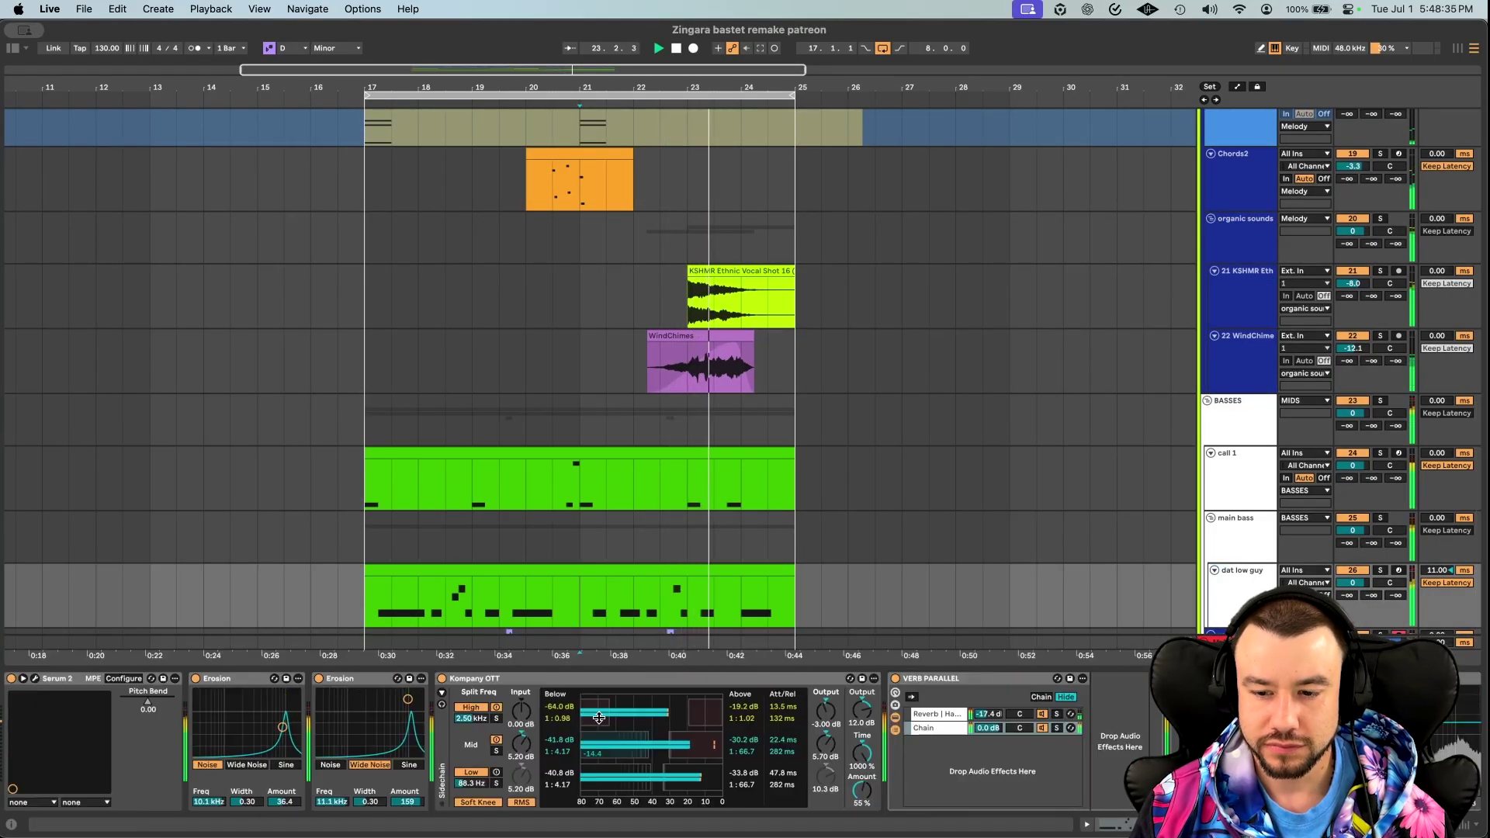
pyautogui.hscroll(10, 590, 741)
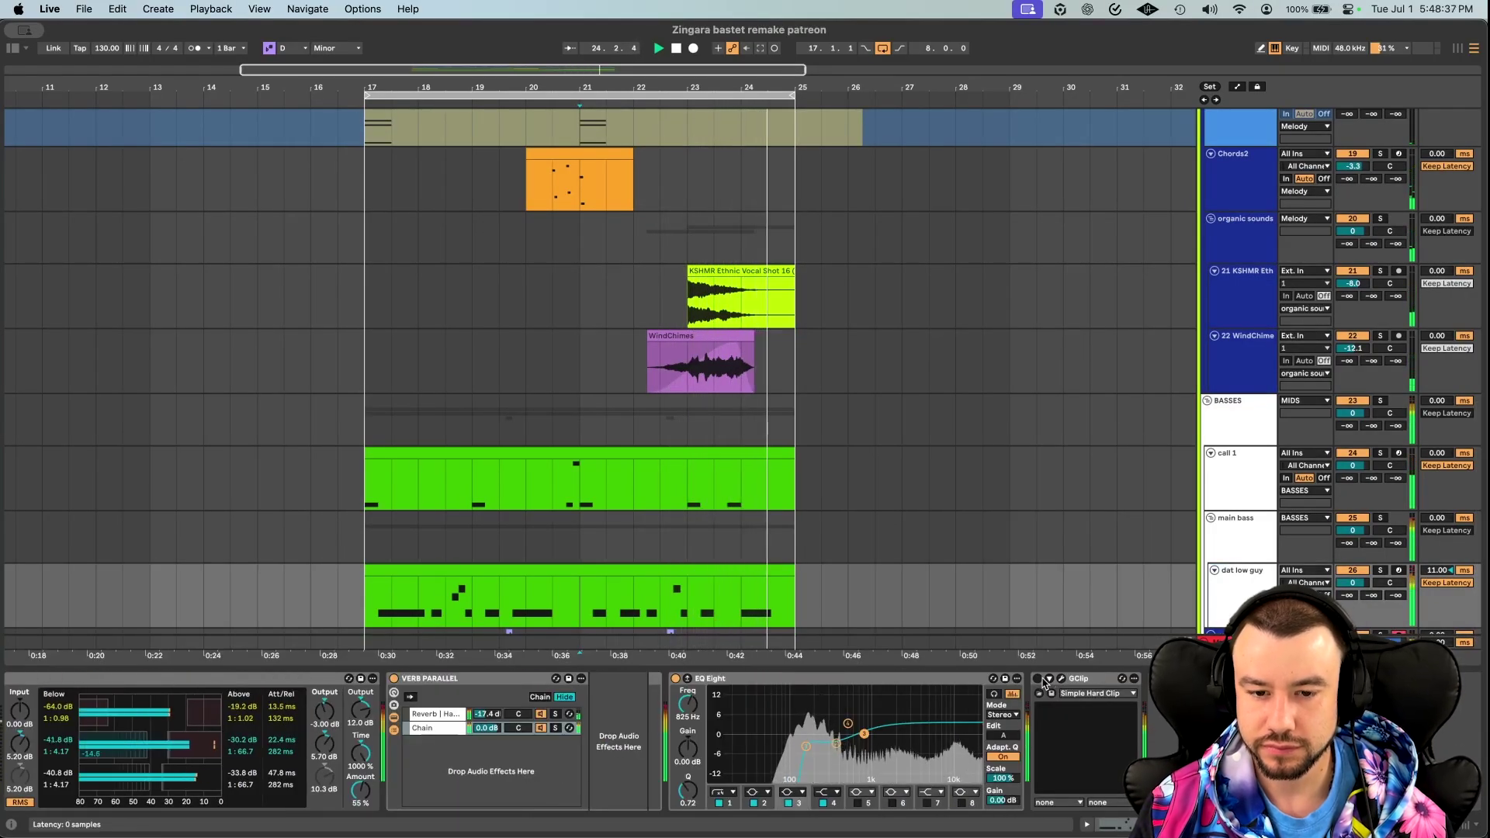
pyautogui.scroll(-5, 935, 433)
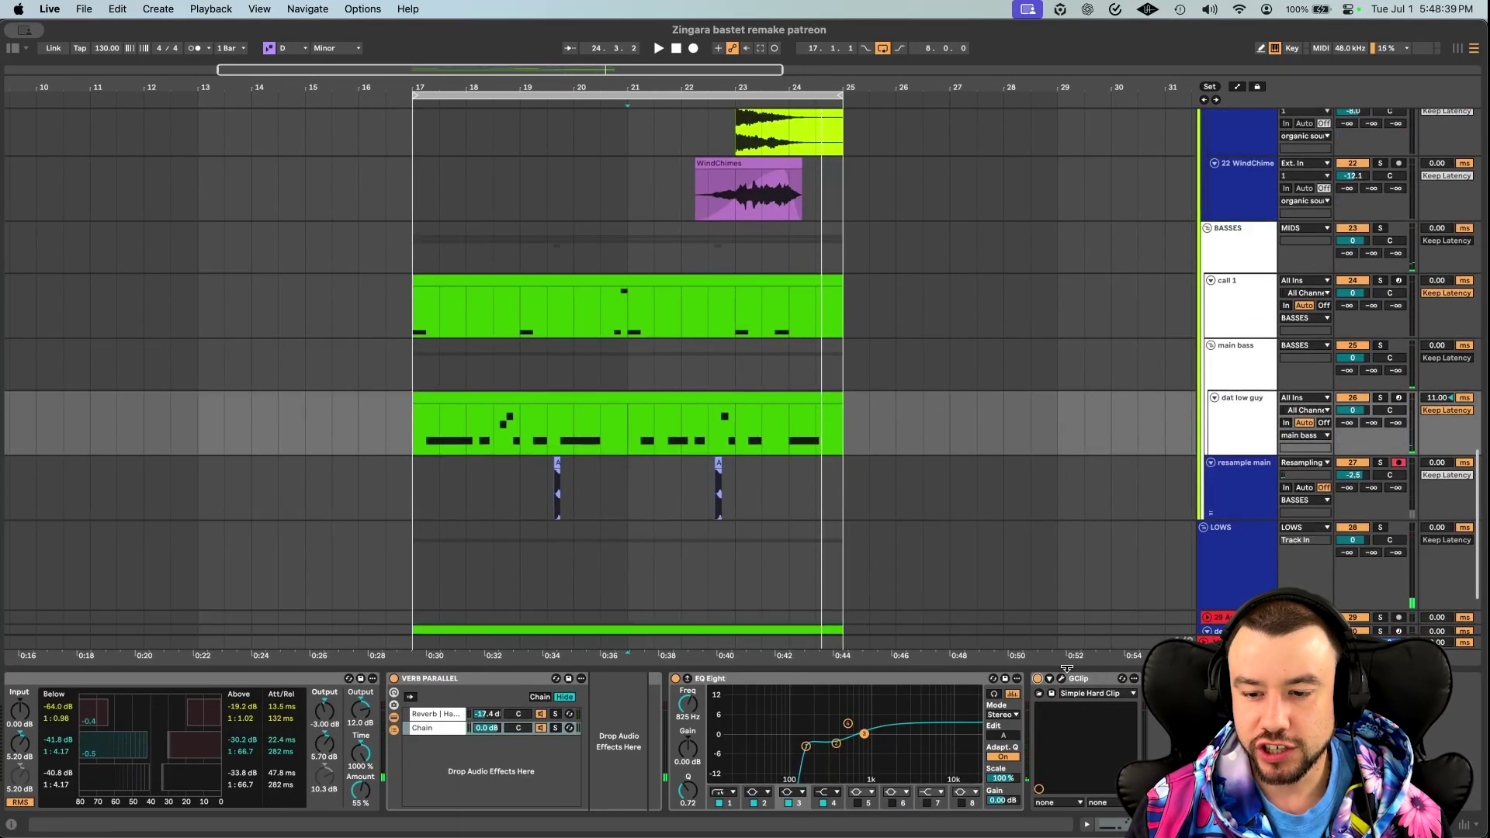
# Inspect the GClip settings on the dat low guy track, closing the plugin window and the device chain when done.
pyautogui.click(1063, 680)
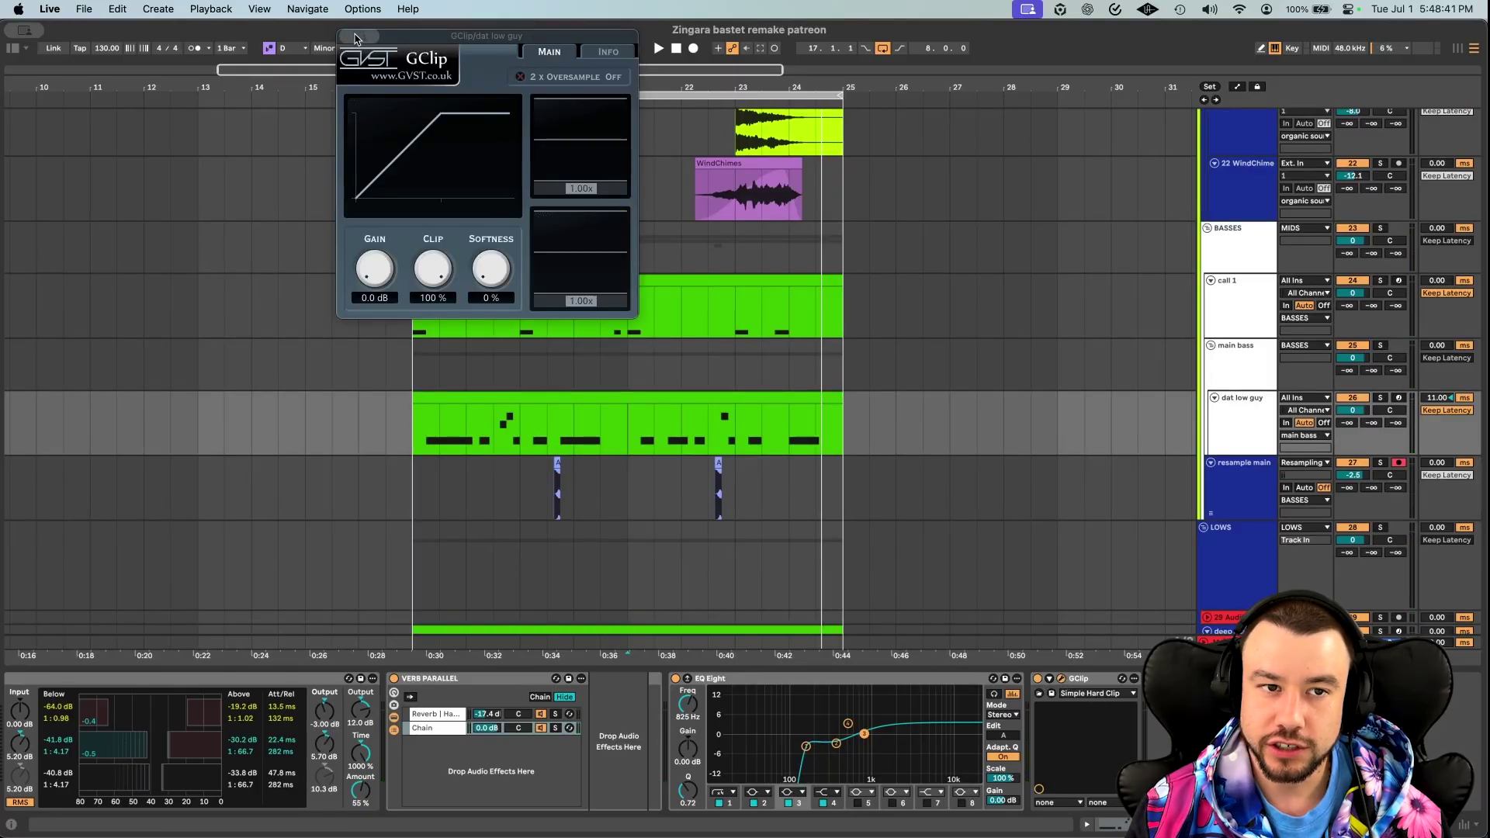
pyautogui.moveTo(356, 38)
pyautogui.click(398, 69)
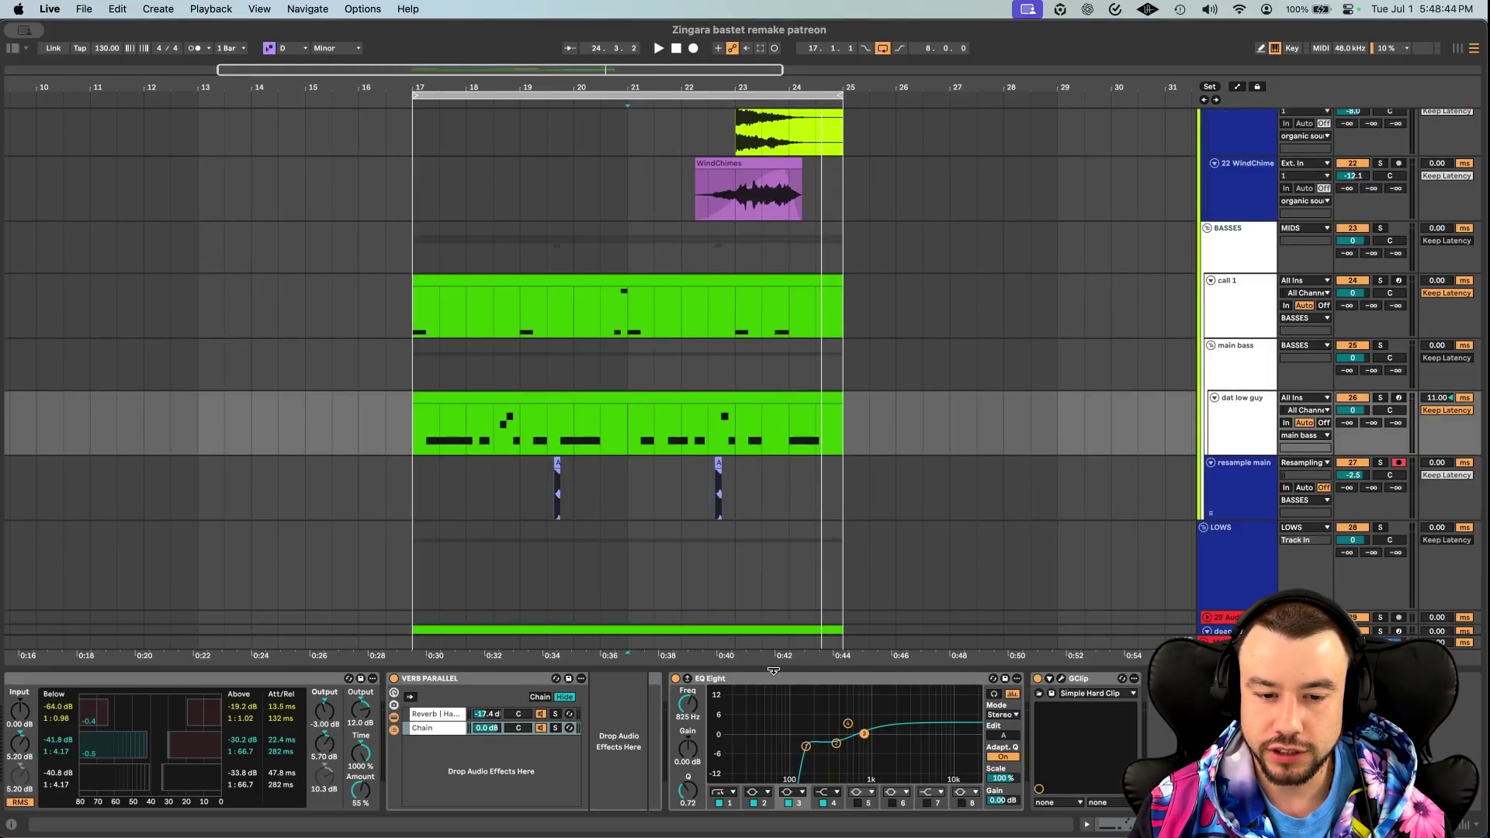
pyautogui.click(773, 671)
# Solo the deep sus sub track, play its clip and show its device chain with Saturator and EQ Eight.
pyautogui.scroll(-3, 777, 675)
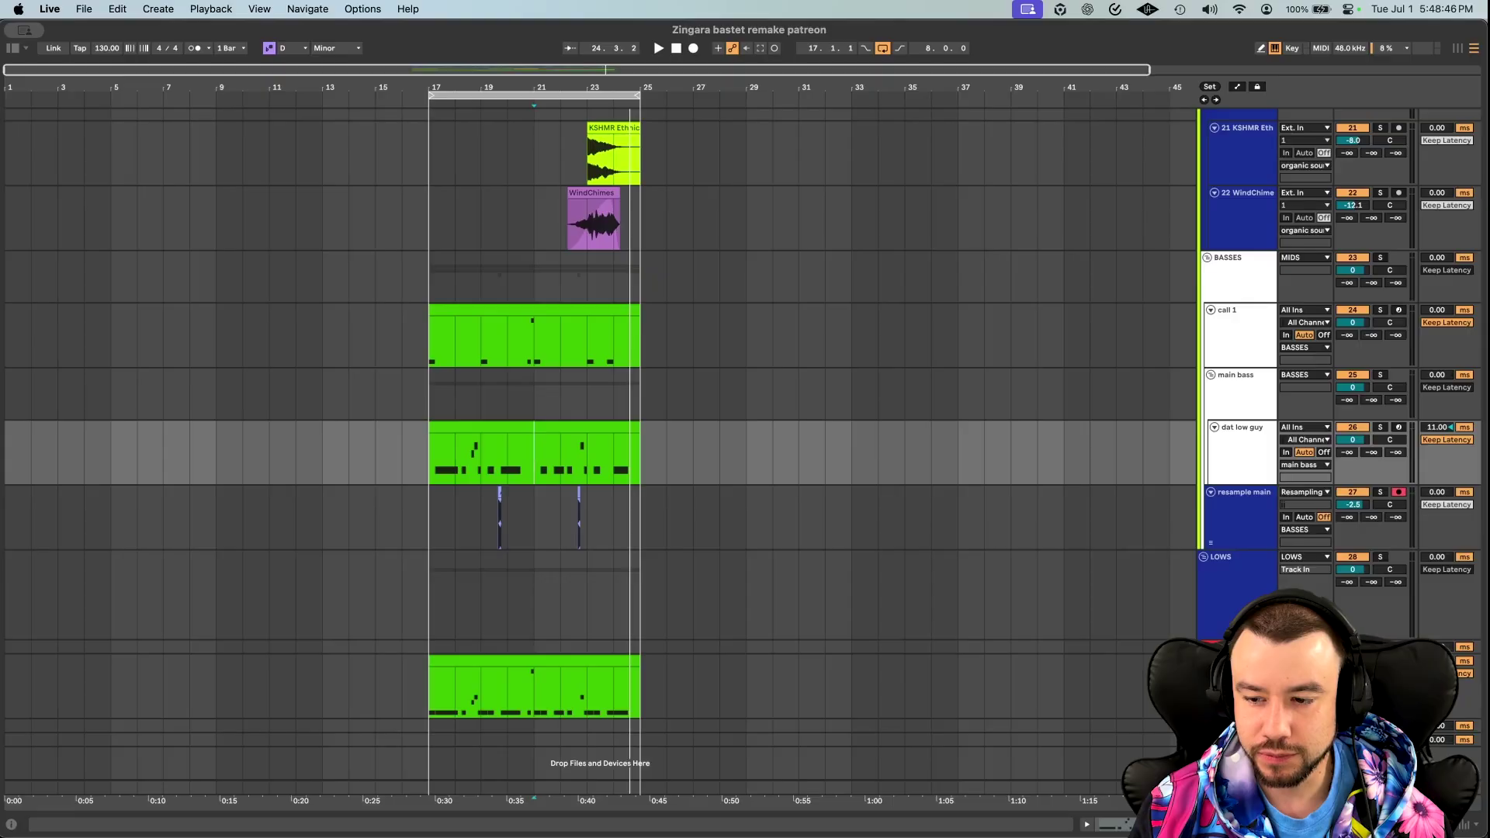
pyautogui.click(1380, 661)
pyautogui.click(483, 660)
pyautogui.press('space')
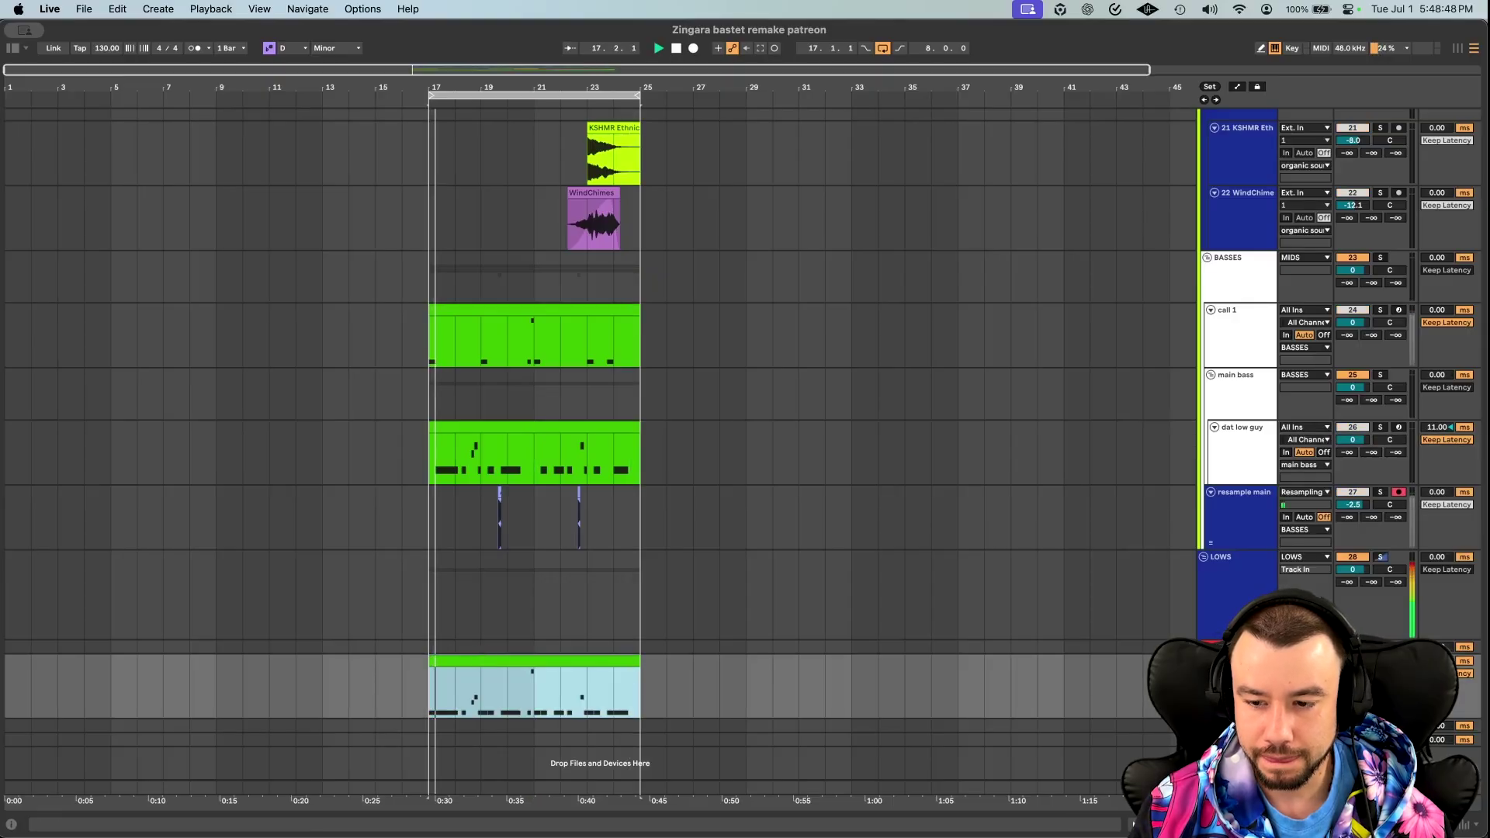
pyautogui.hotkey('shift', 'Tab')
pyautogui.click(314, 707)
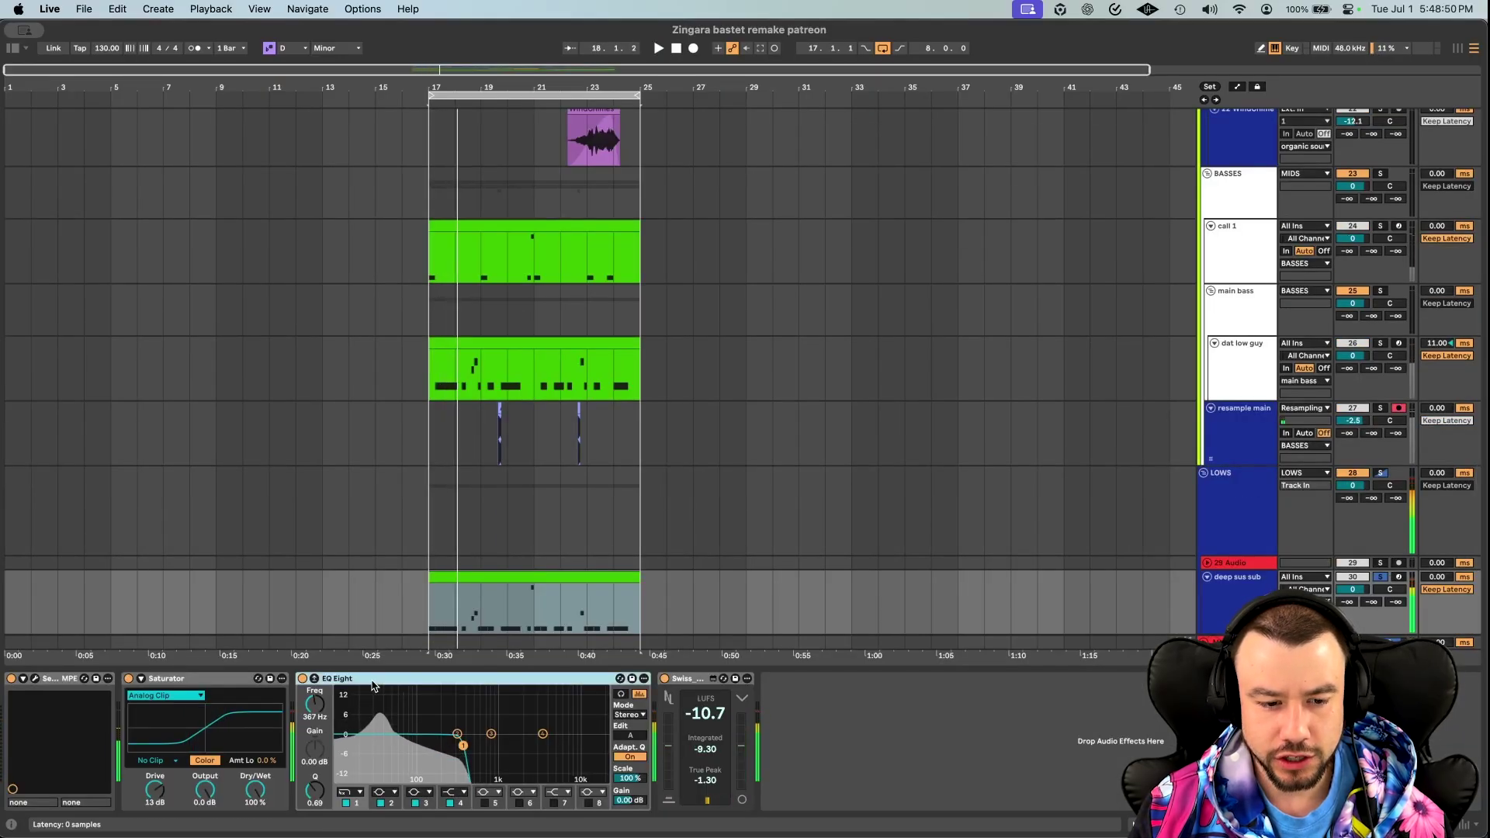
pyautogui.click(313, 716)
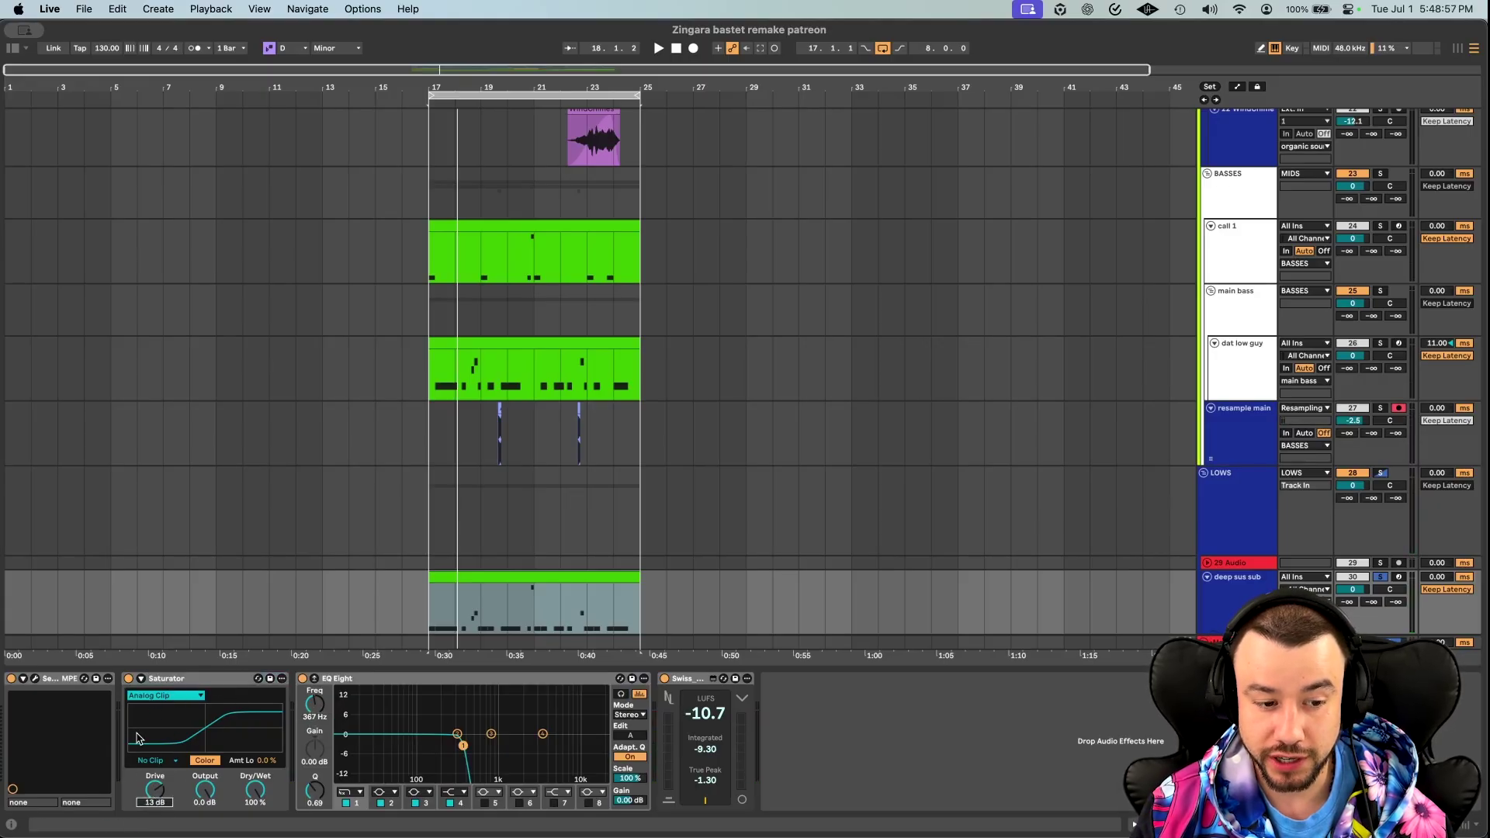
# Play the soloed sub and toggle its Saturator off and on to compare the sound.
pyautogui.press('space')
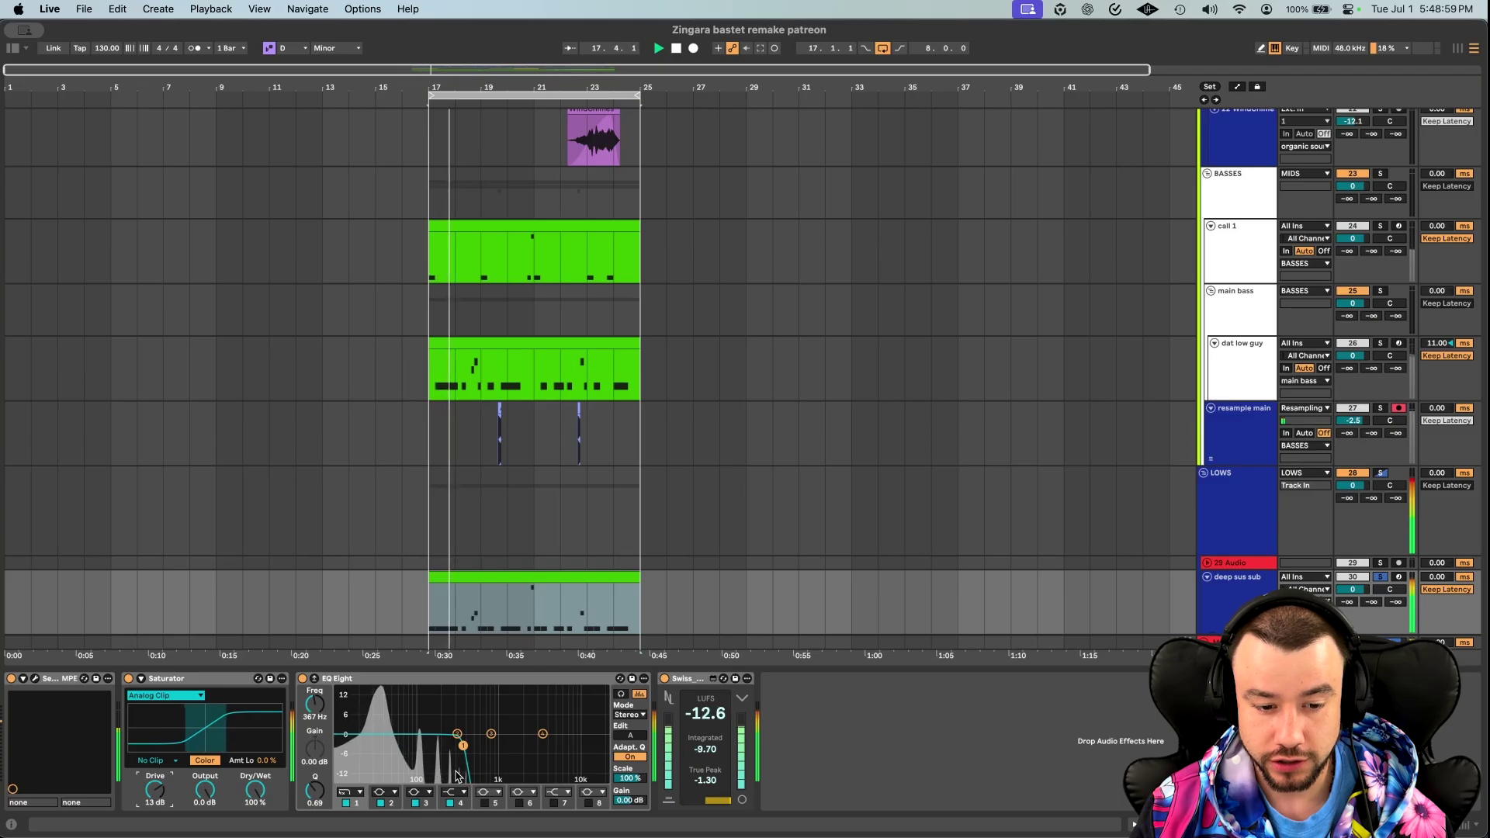
pyautogui.press('space')
pyautogui.press('space')
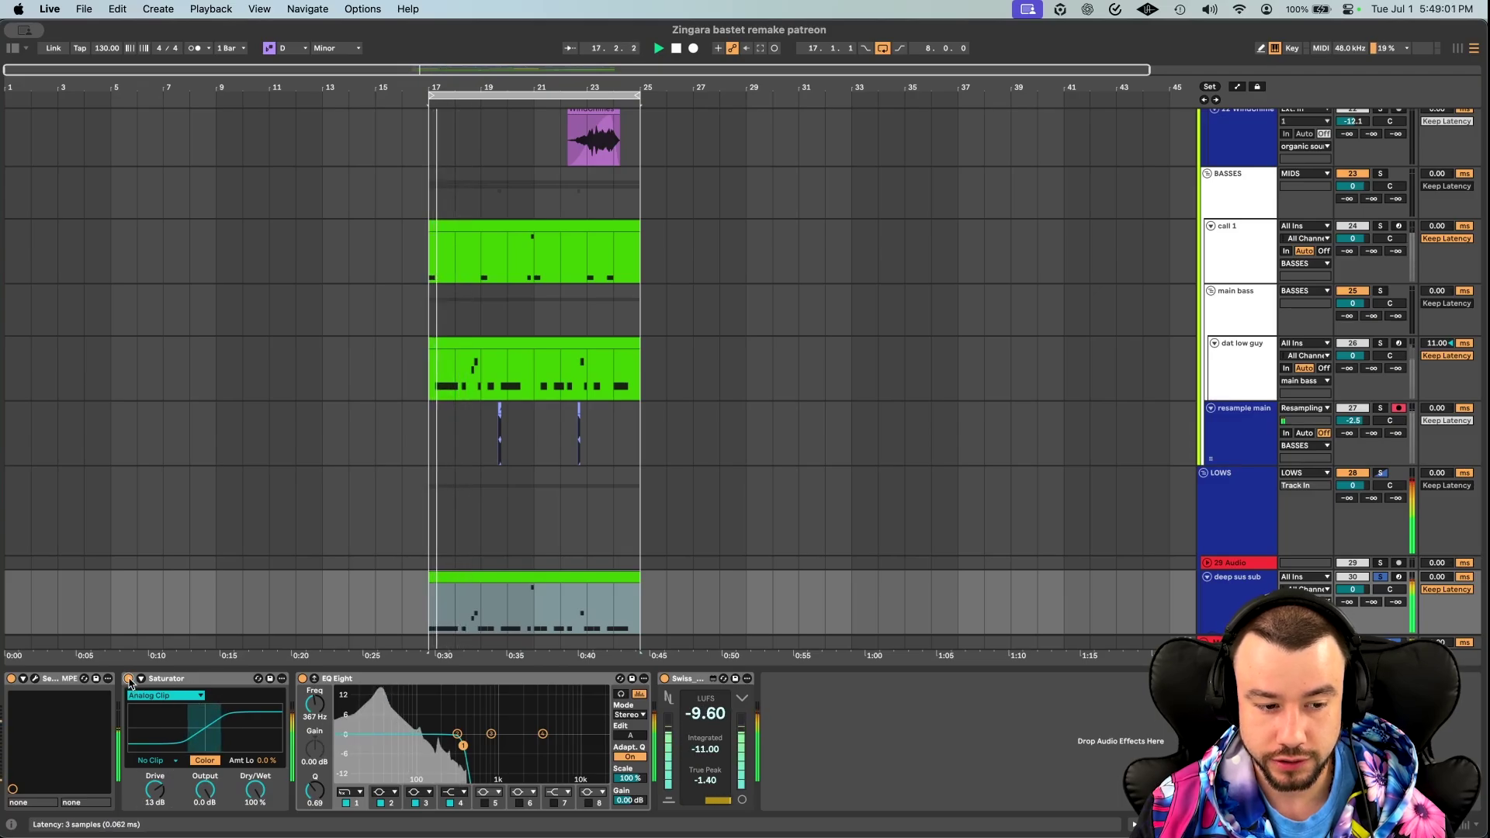
pyautogui.click(129, 679)
pyautogui.click(129, 680)
pyautogui.press('space')
pyautogui.press('space')
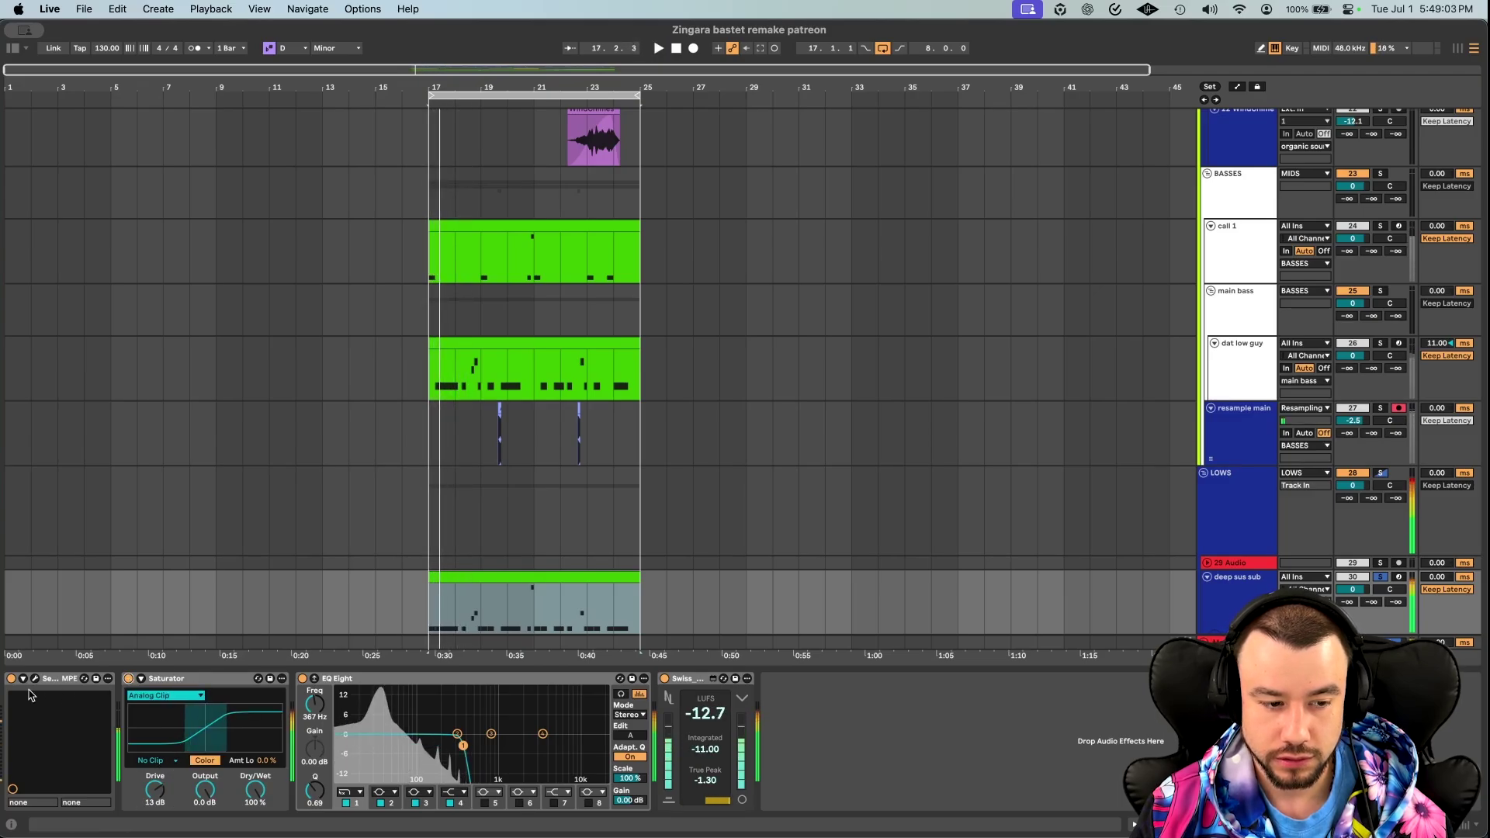
# Open Serum 2 on deep sus sub, play the sub to examine its LFO 1 level shape, and close the plugin window.
pyautogui.press('space')
pyautogui.press('super+alt+p')
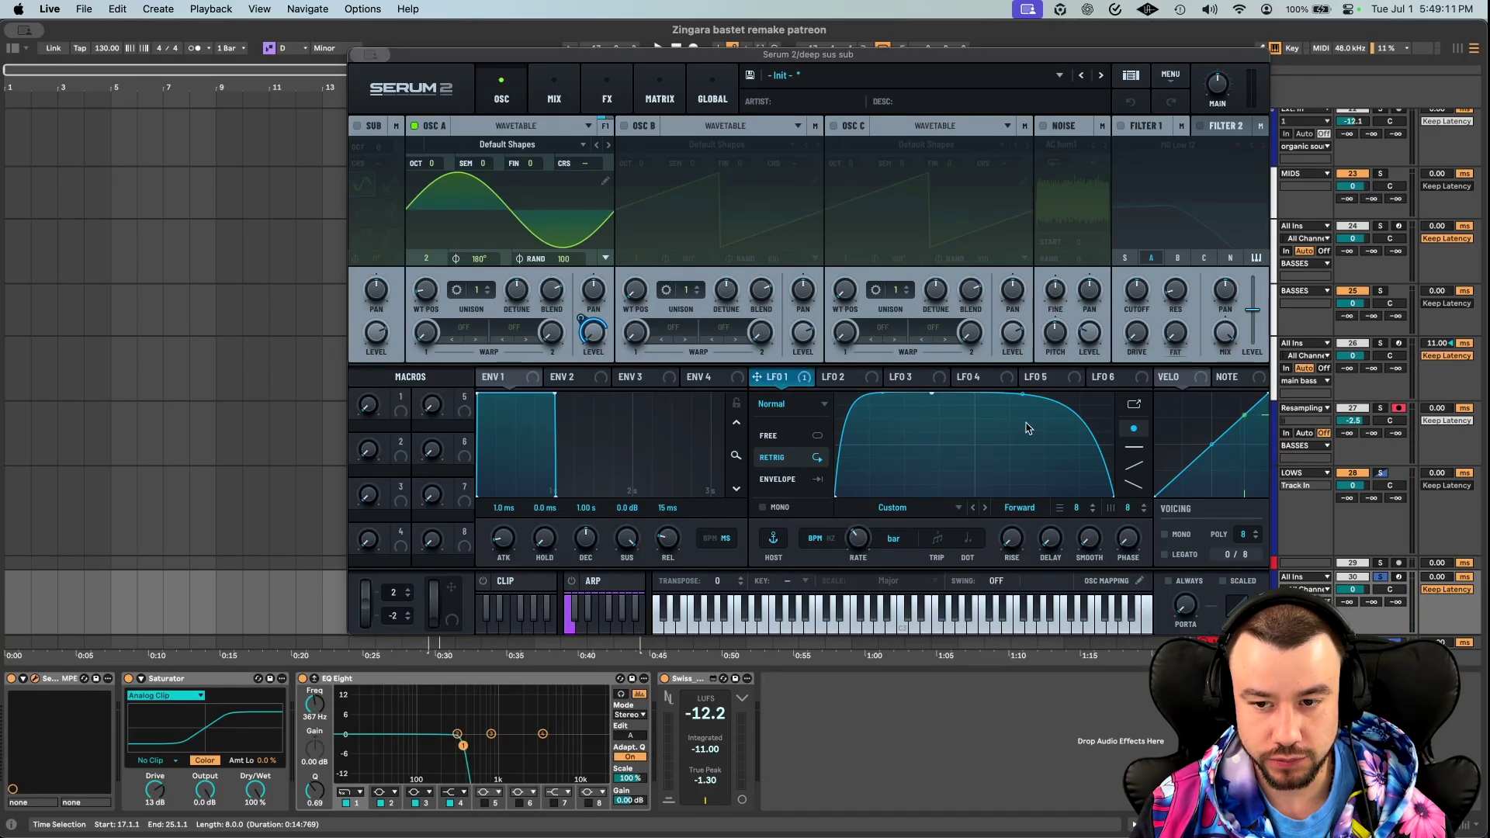
pyautogui.press('space')
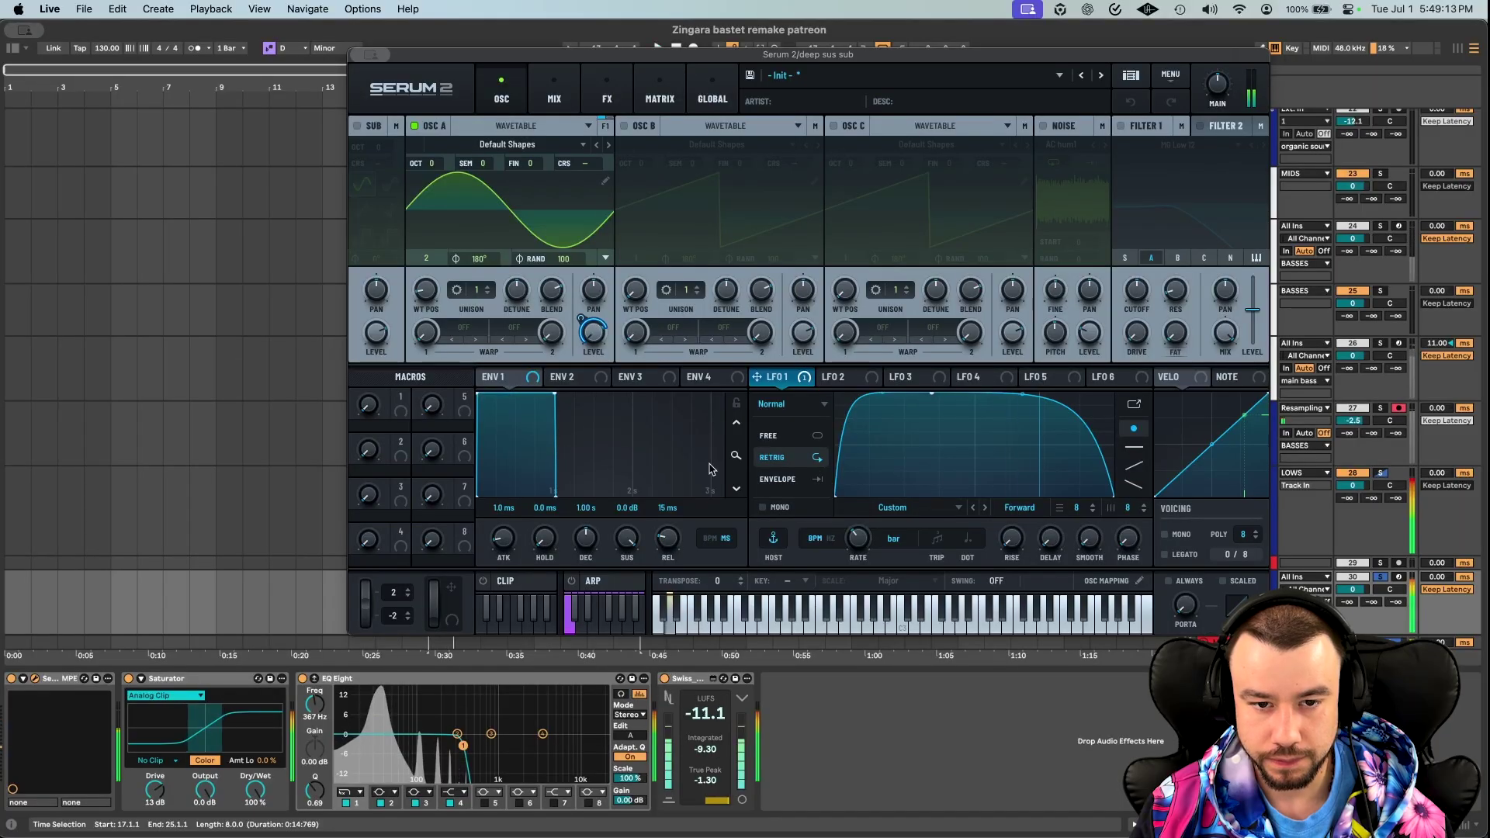
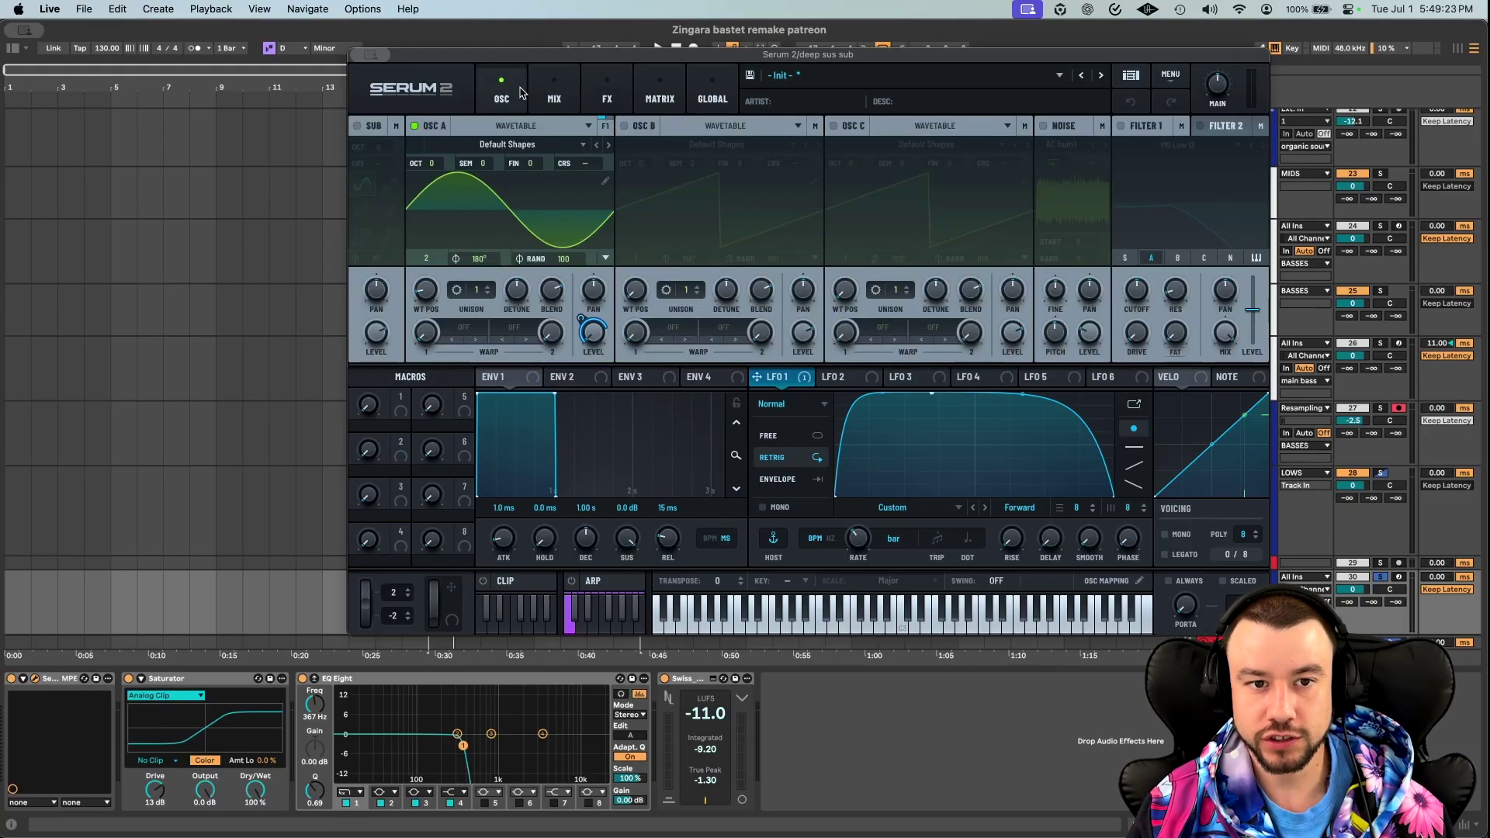
pyautogui.click(370, 55)
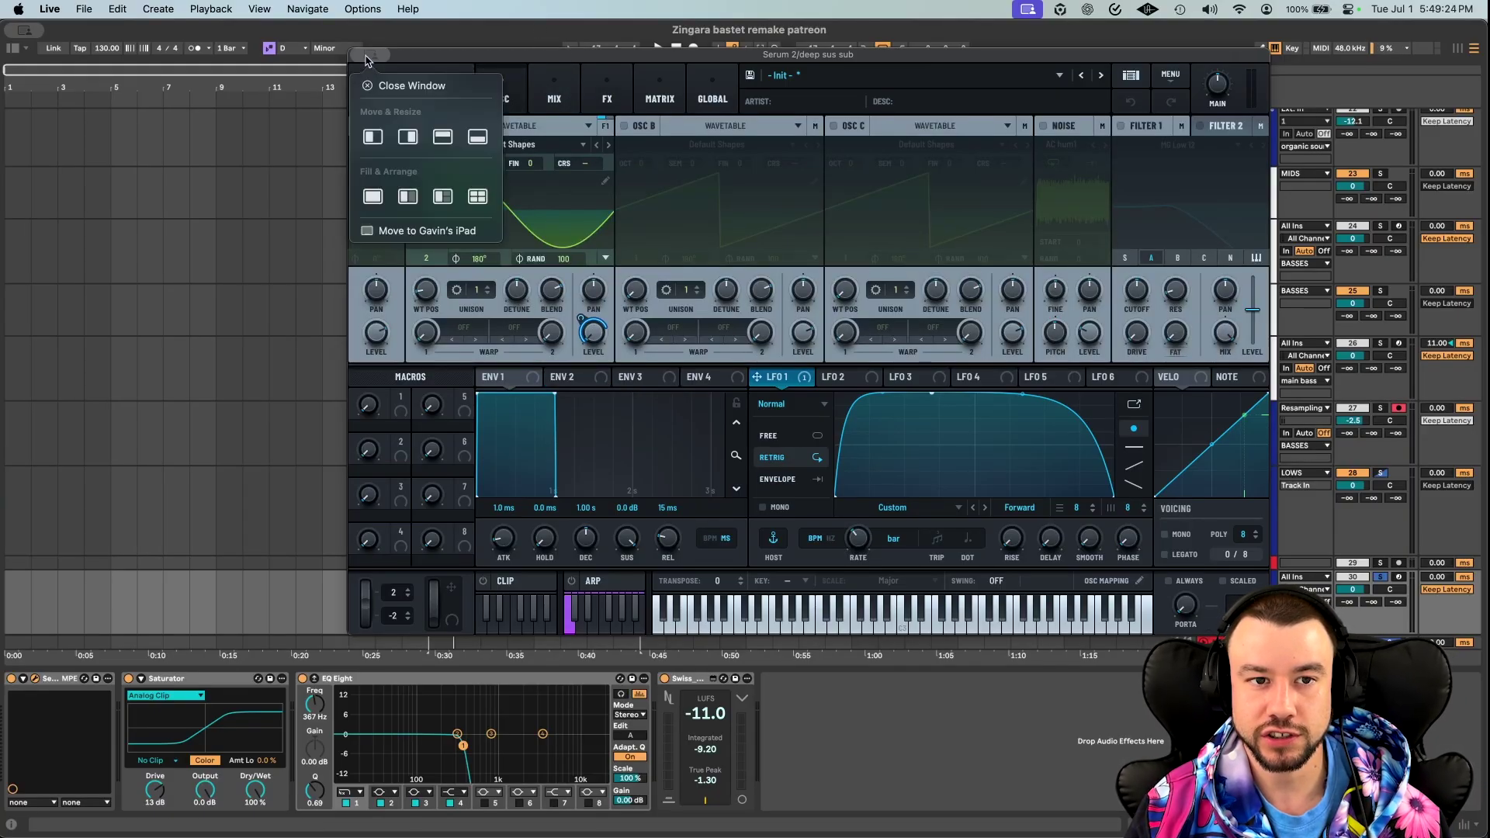
pyautogui.click(411, 85)
# Play the soloed sub from 17.1.1 again and check its loudness on the LUFS meter.
pyautogui.press('space')
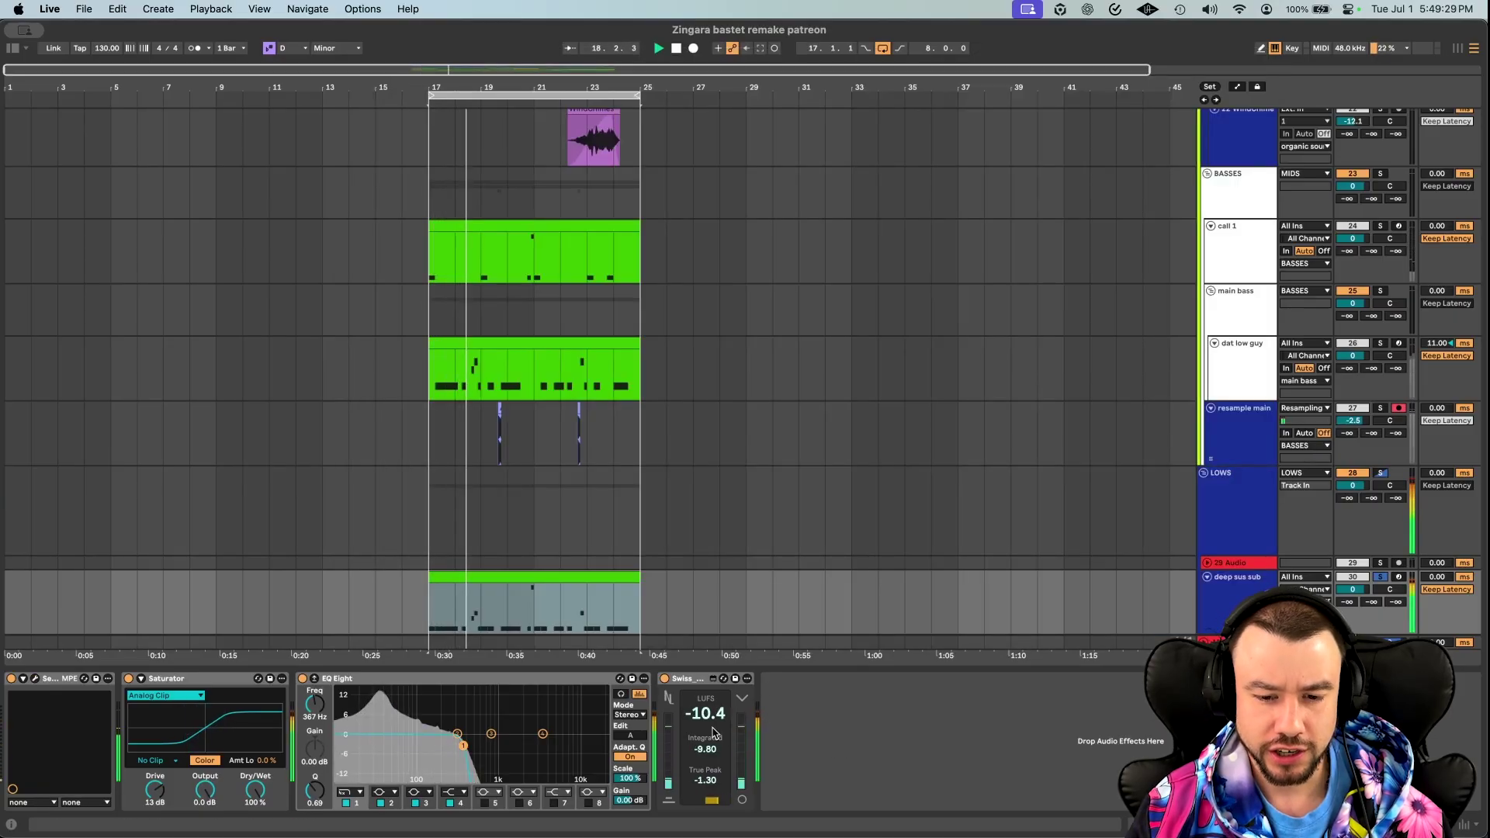
pyautogui.press('space')
pyautogui.press('space')
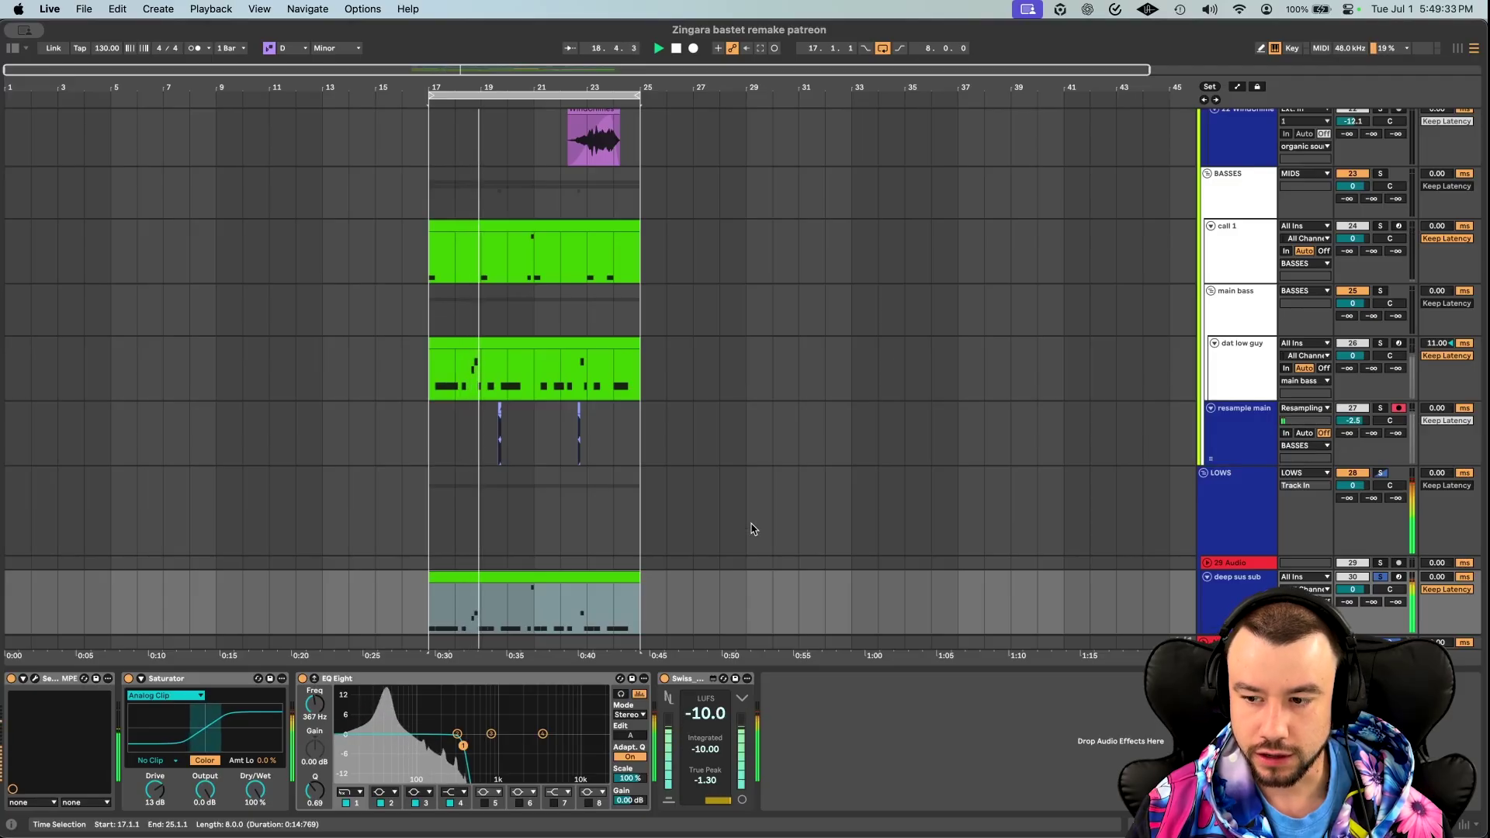
# Show the device chain of the Main track to review its mastering plugins.
pyautogui.scroll(-2, 750, 530)
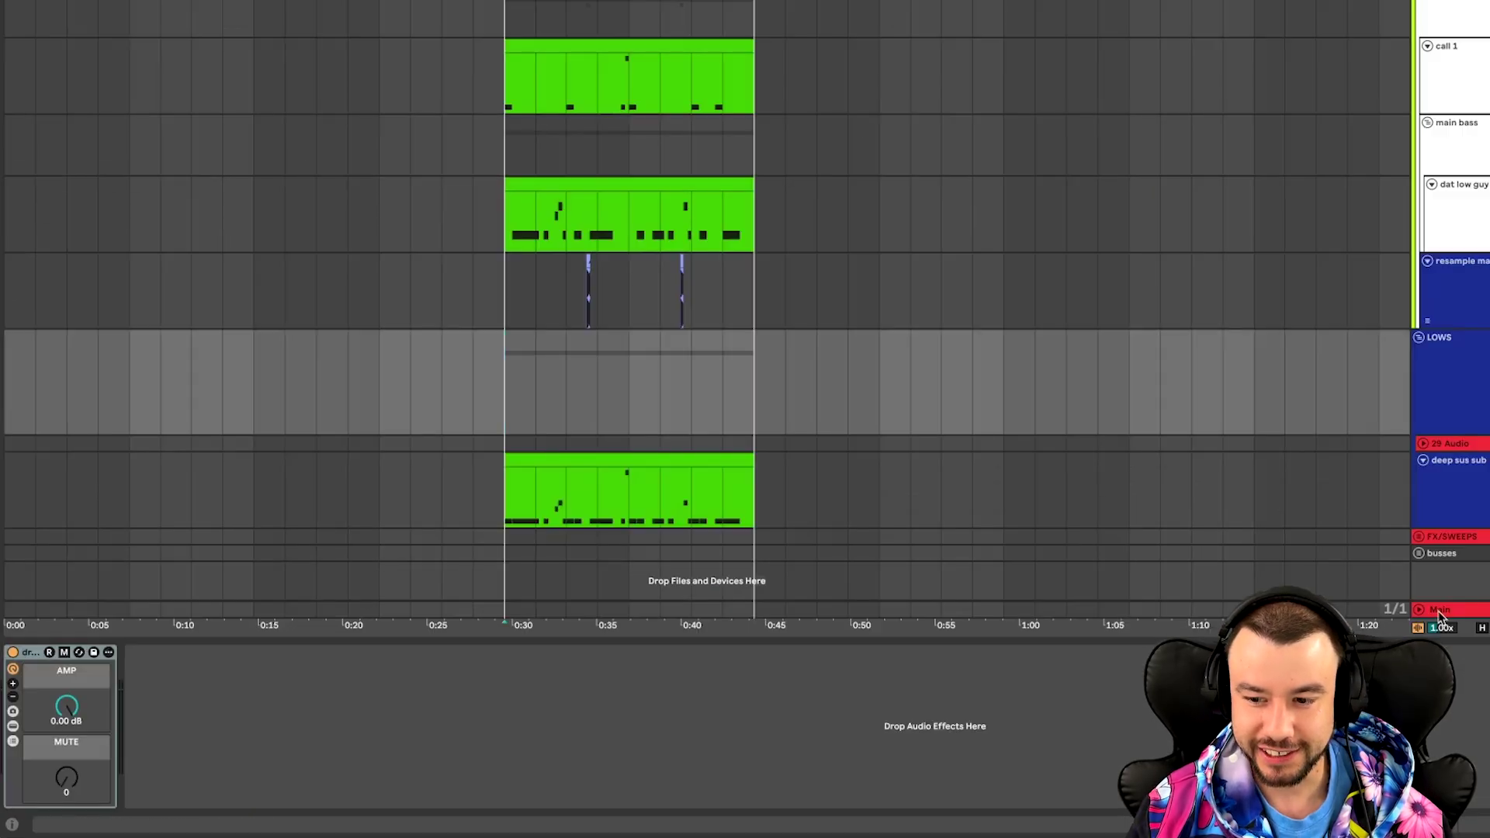
pyautogui.click(1228, 645)
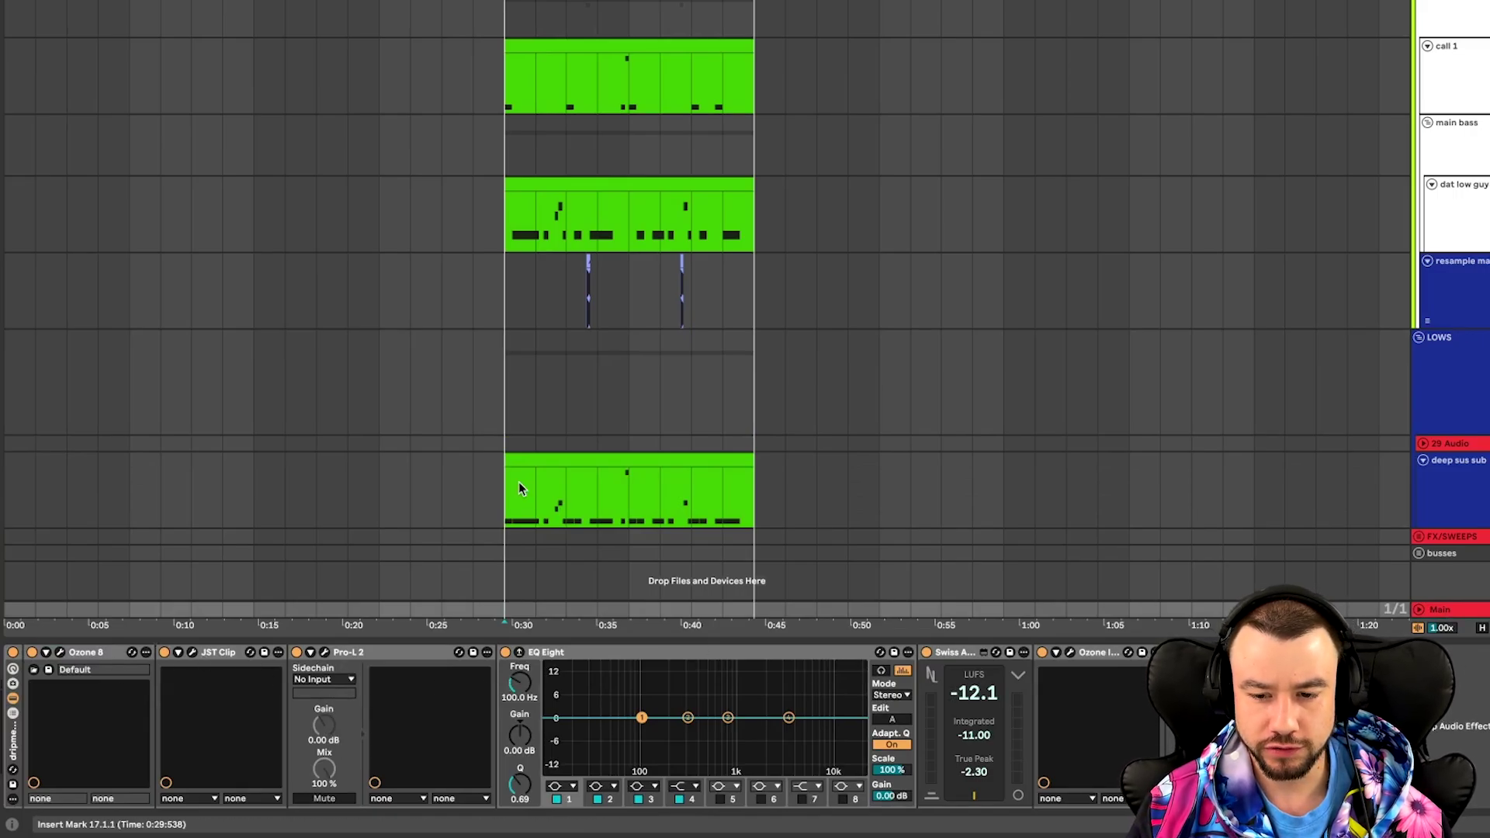
pyautogui.scroll(-1, 478, 374)
# Play the section from 17.1.1, hide the device chain and follow the tracks from the lows up to the melody.
pyautogui.click(459, 391)
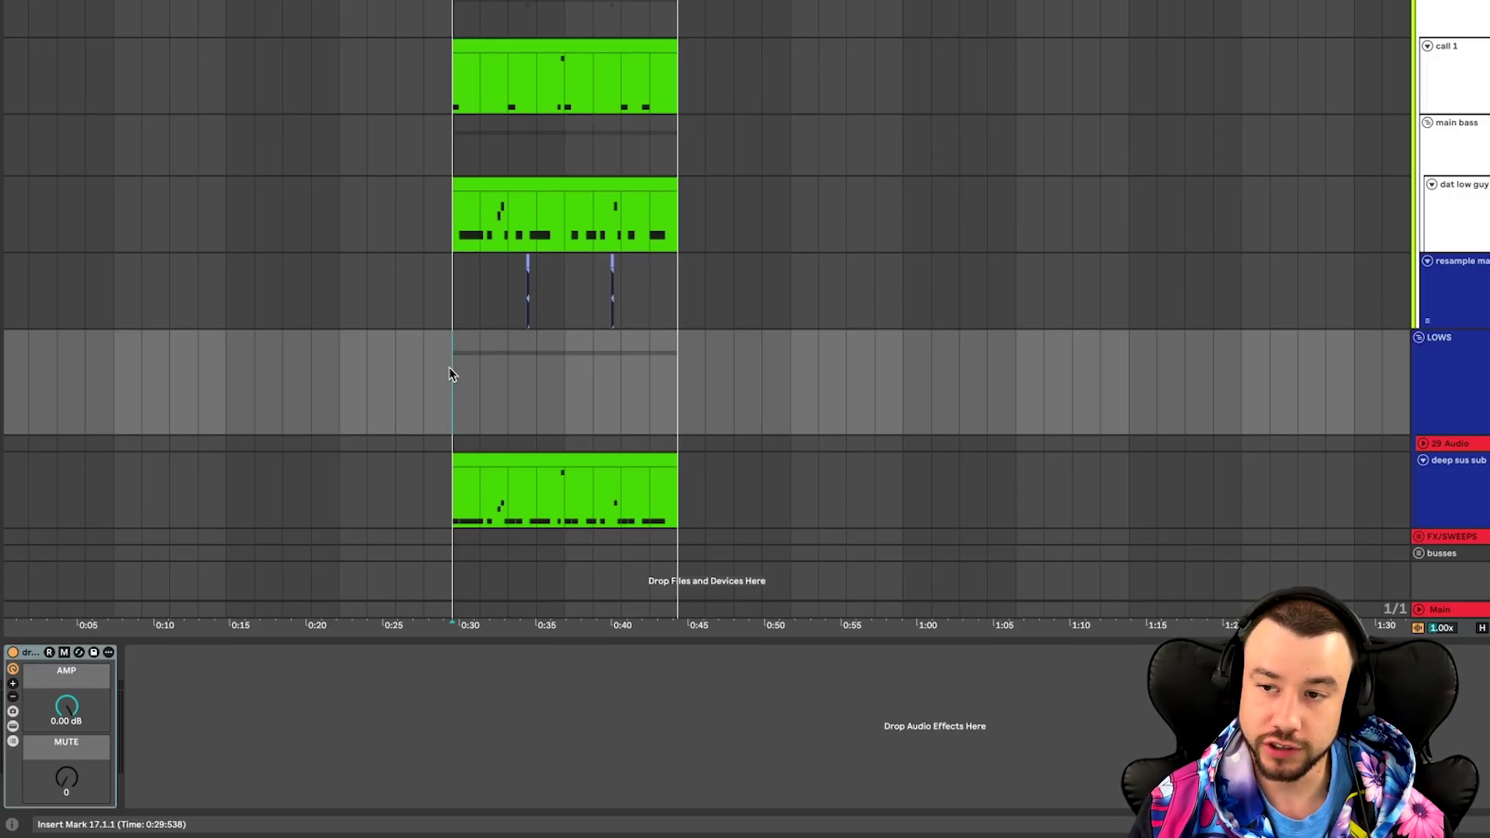
pyautogui.press('space')
pyautogui.scroll(2, 523, 414)
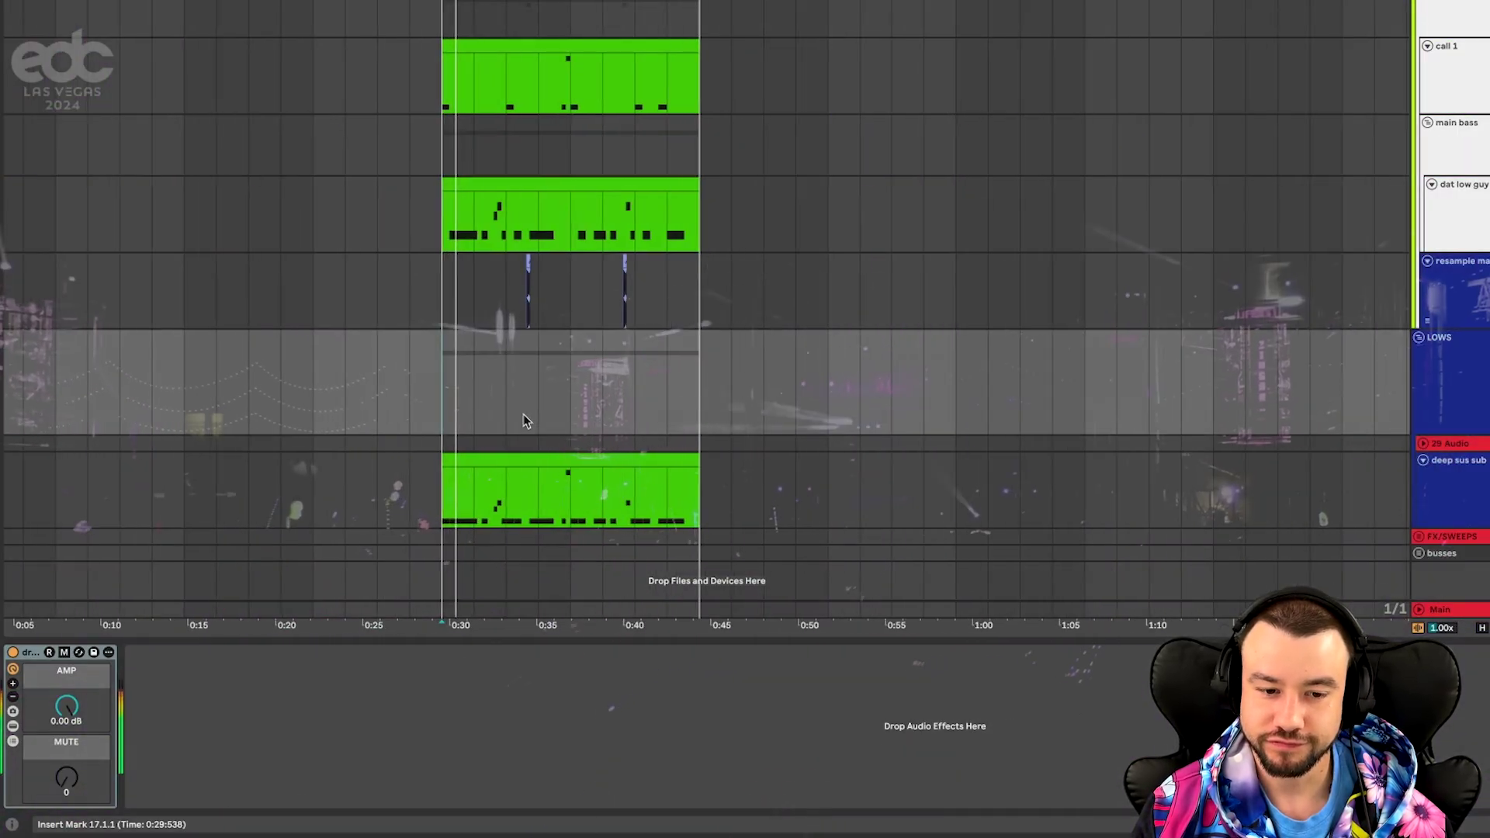
pyautogui.scroll(1, 523, 414)
pyautogui.press('super+alt+l')
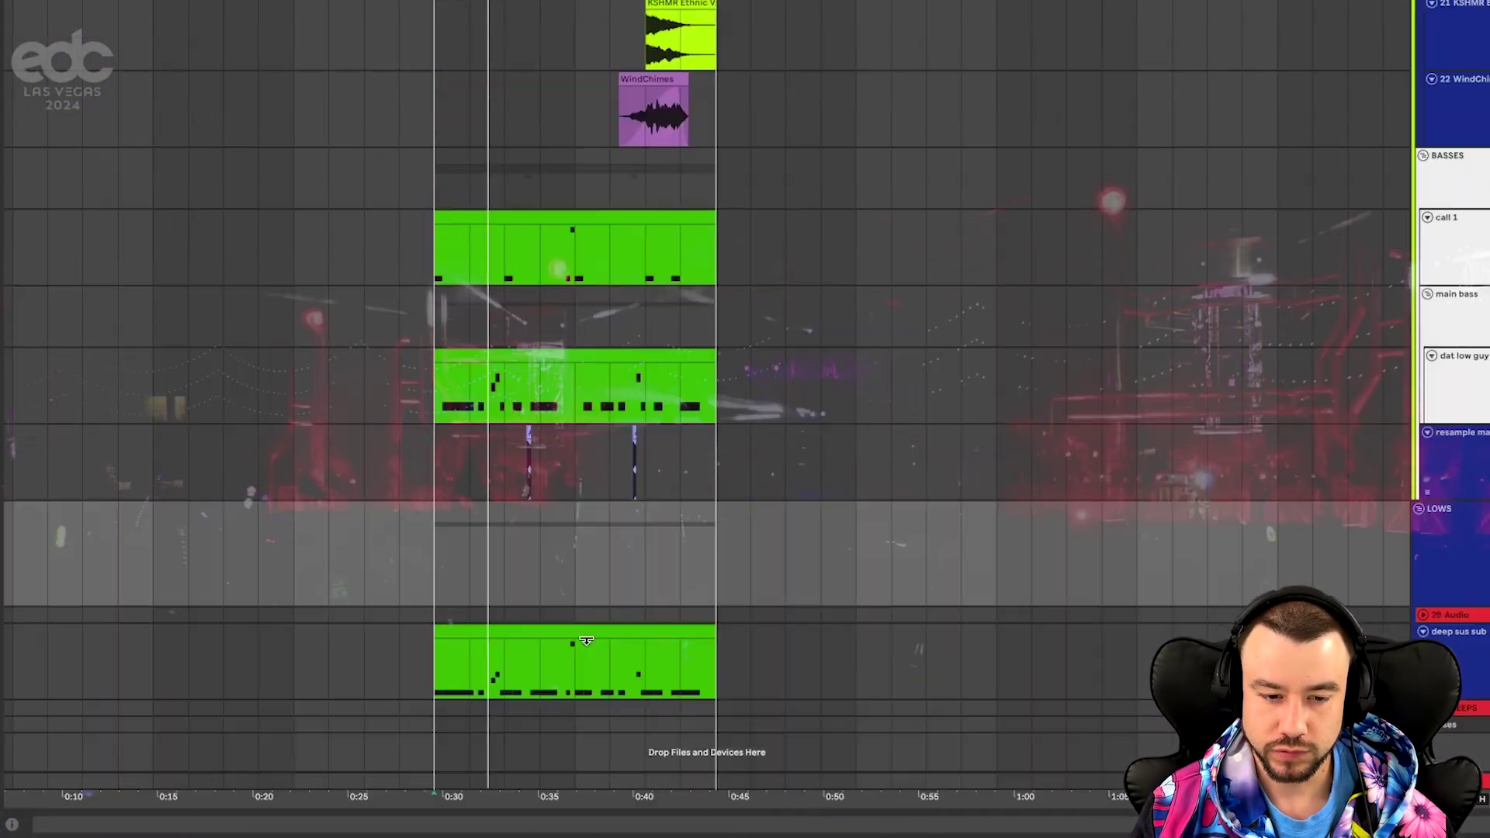
pyautogui.scroll(2, 588, 639)
pyautogui.hscroll(-1, 587, 639)
pyautogui.scroll(3, 588, 646)
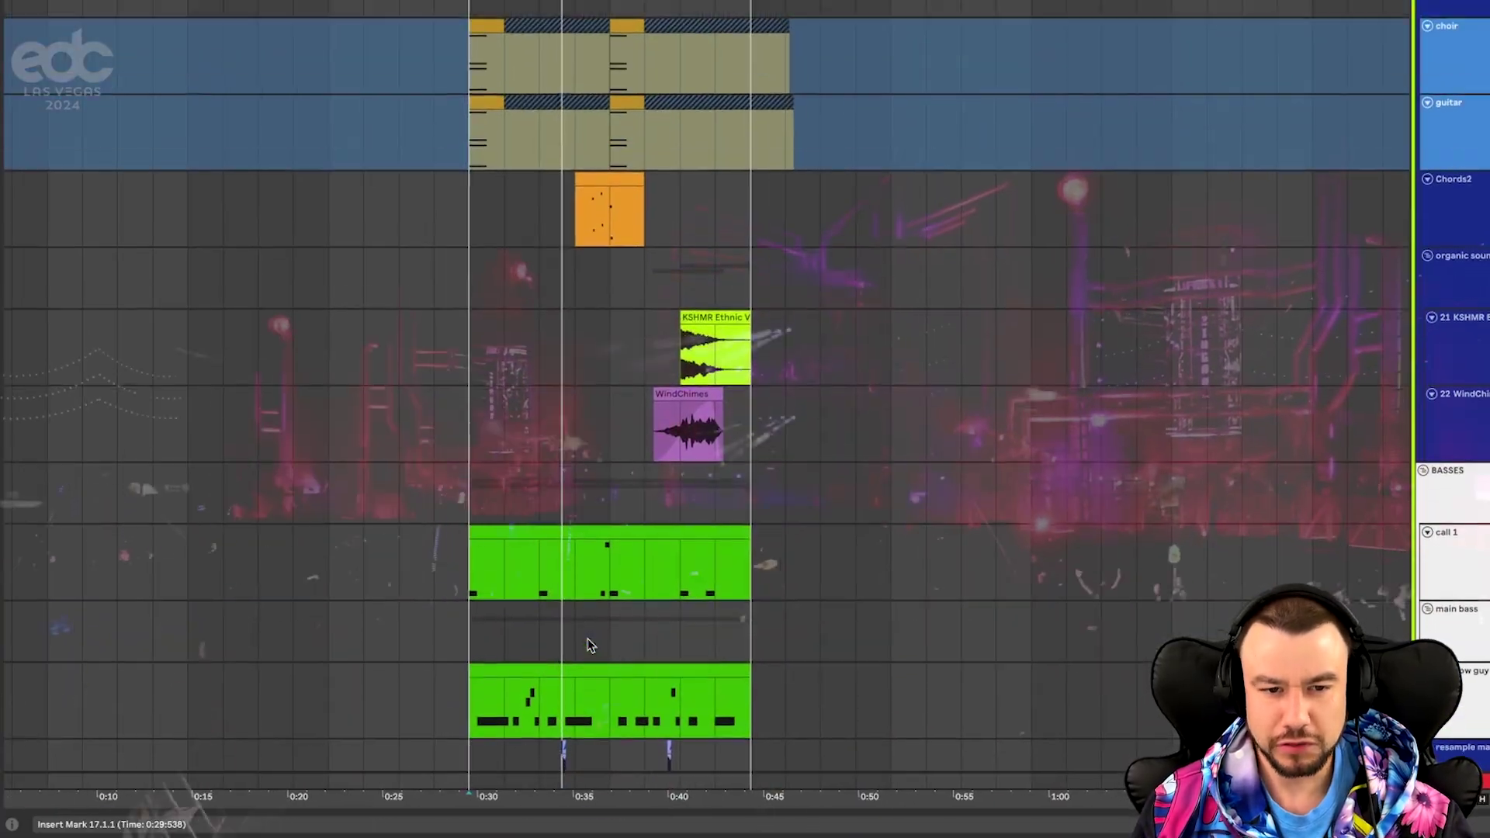